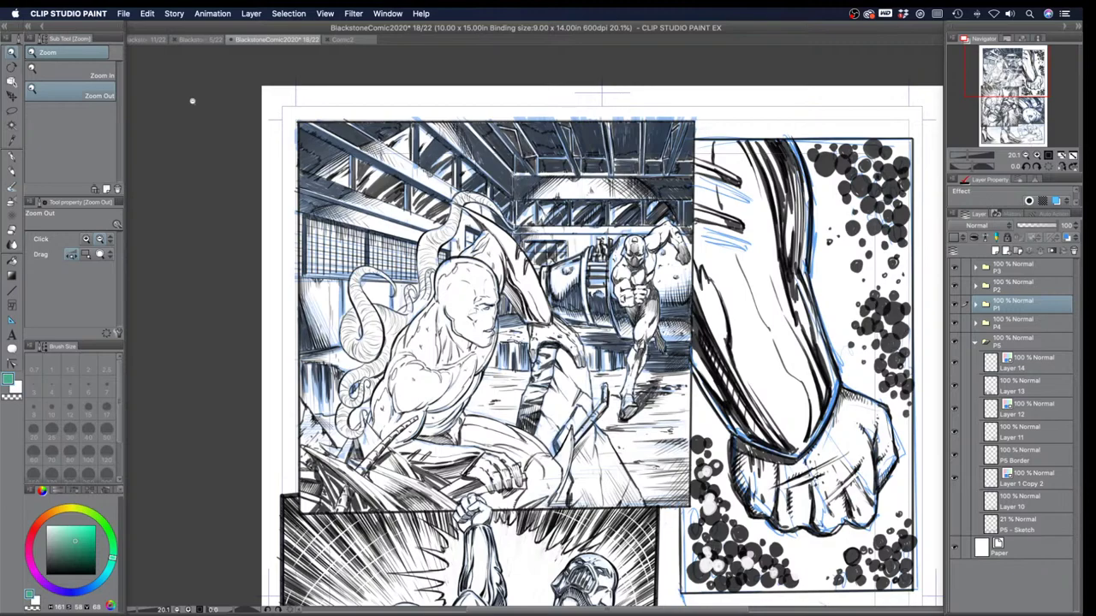
Step: Examine the rough layout sketches on page 11/22 and the inked panels of page 18/22
left_click(156, 40)
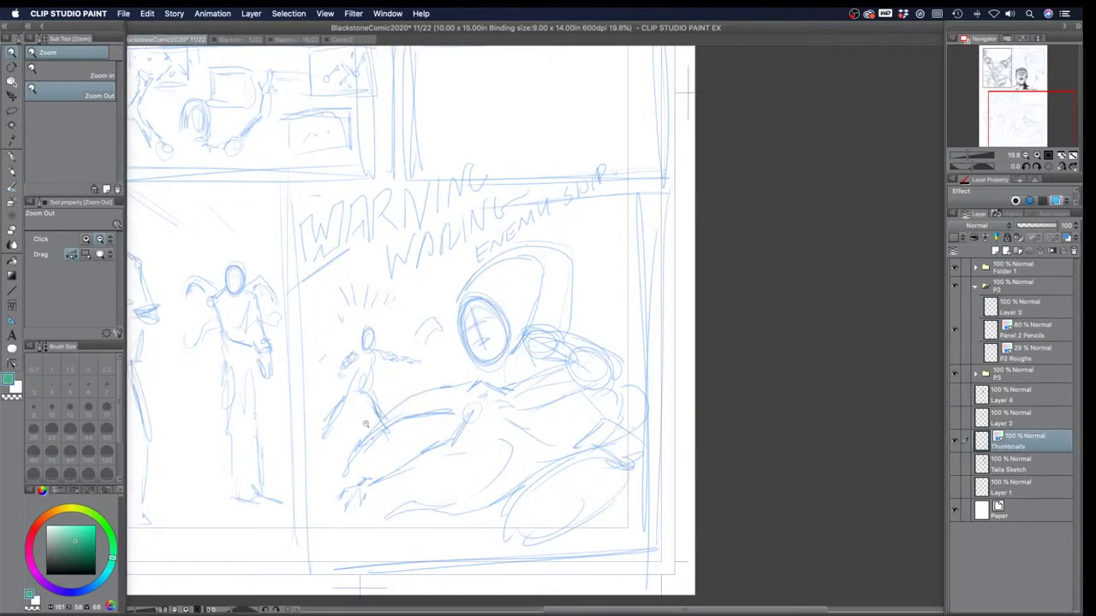
scroll(363, 411, "up", 2)
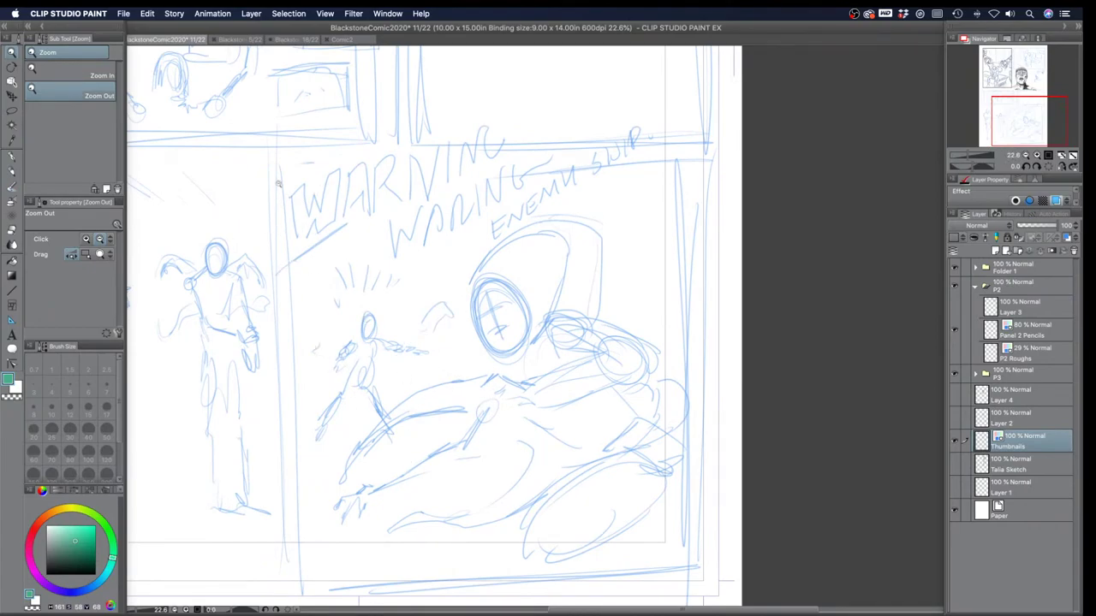
left_click(301, 40)
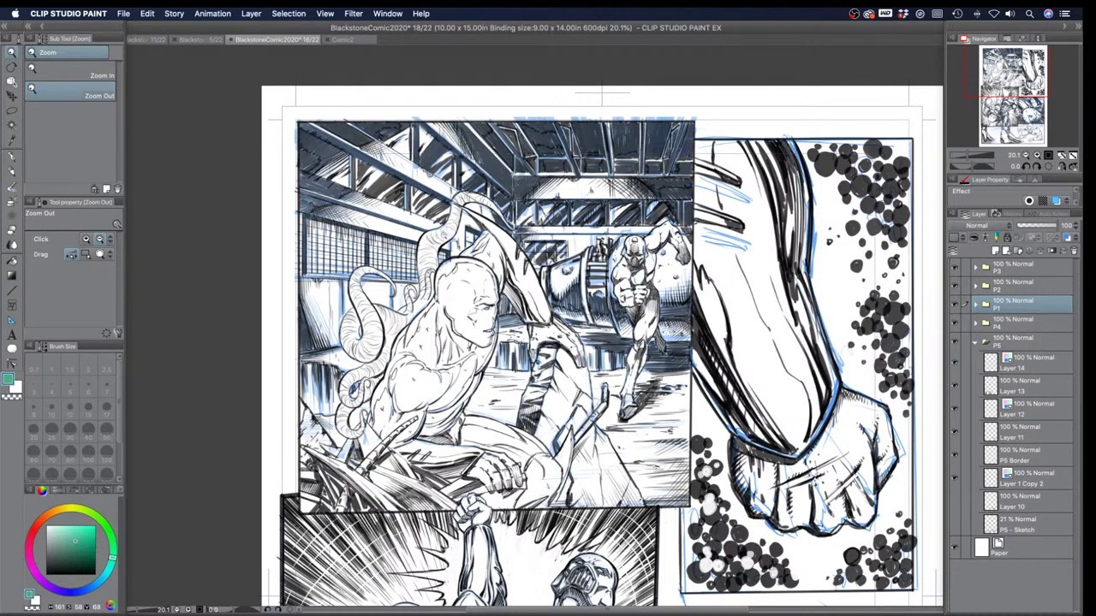
left_click(460, 273)
left_click_drag(479, 354, 464, 174)
left_click_drag(468, 303, 490, 382)
scroll(555, 343, "up", 1)
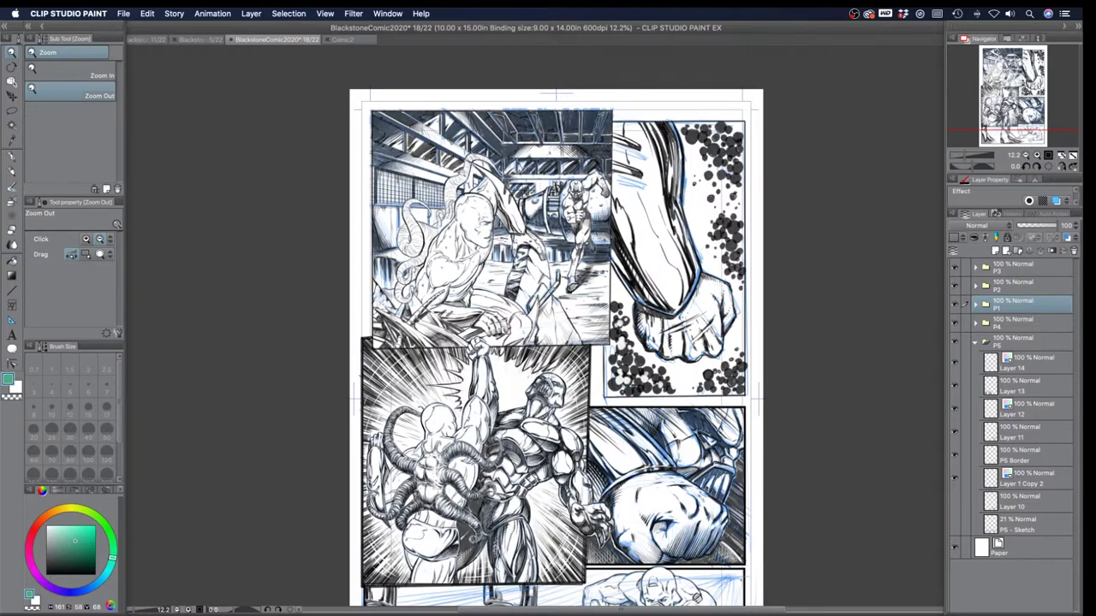
scroll(463, 174, "up", 1)
left_click_drag(491, 244, 494, 301)
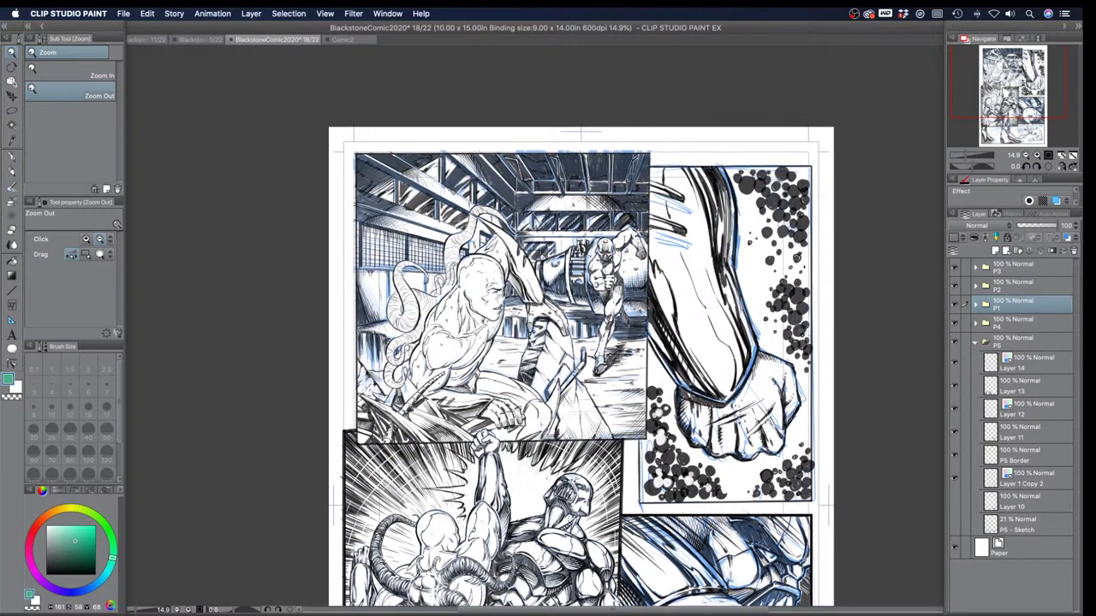
scroll(481, 239, "up", 2)
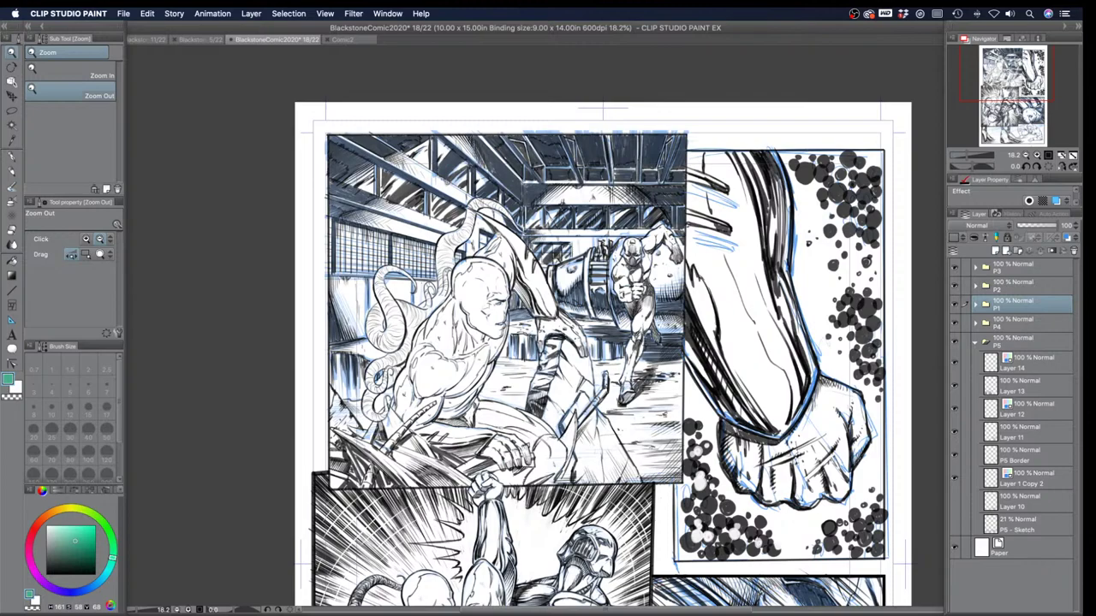
Step: Apply the blue layer colour to the P1 folder and add a new raster layer above it
left_click(1056, 200)
left_click(995, 250)
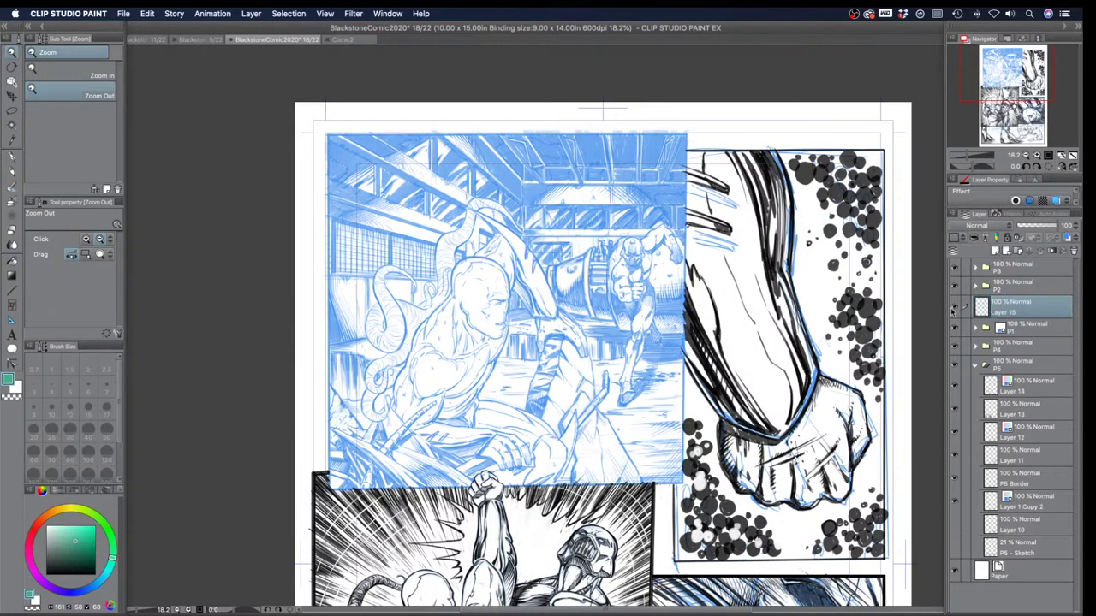
Step: Ink the front curve of the crouching figure's skull down to the brow in black with the G-pen
left_click_drag(393, 306, 420, 283)
left_click(11, 154)
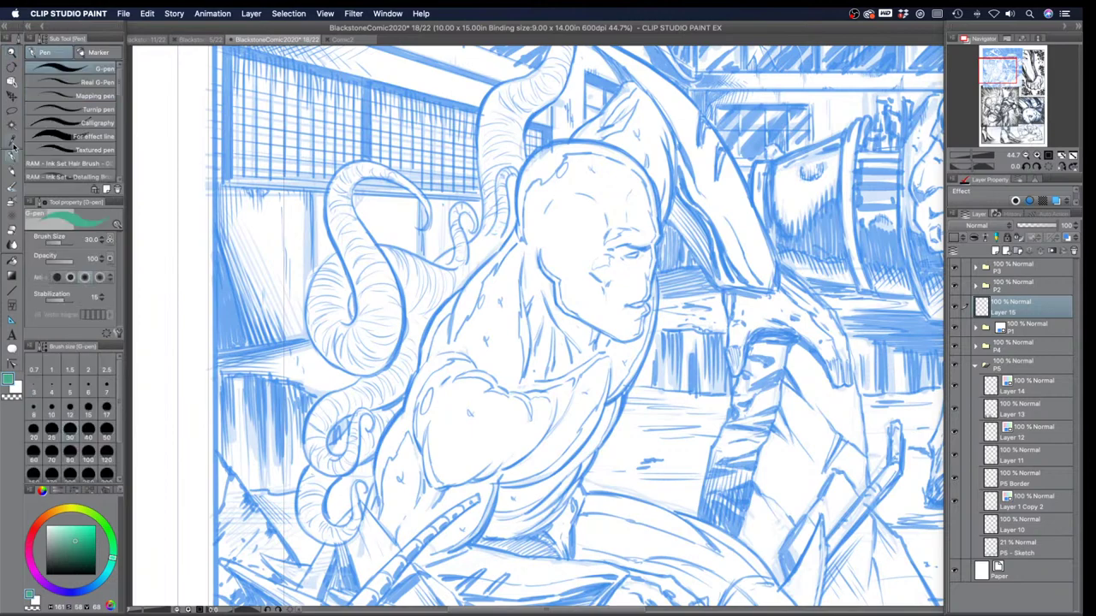
left_click(45, 573)
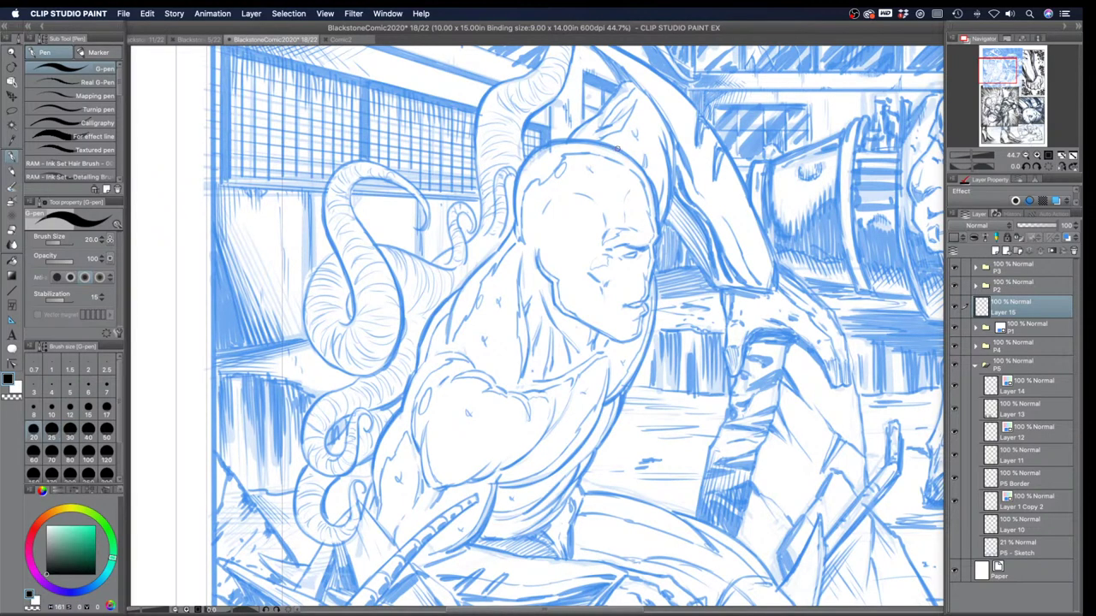
mouse_move(613, 147)
left_mouse_down()
mouse_move(647, 175)
mouse_move(657, 227)
left_mouse_up()
key("[")
key("[")
key("[")
key("[")
key("[")
left_click_drag(654, 205, 659, 236)
Step: Ink the crouching figure's nose, mouth, chin and jawline up to the ear area with brush size 7
key("[")
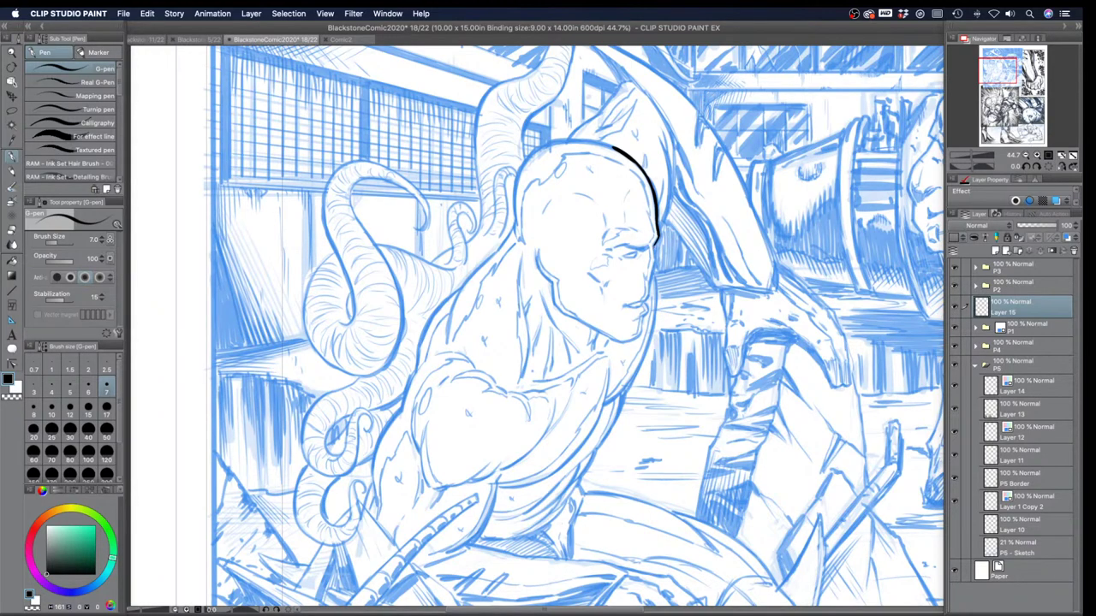
left_click_drag(656, 245, 654, 258)
left_click_drag(654, 262, 649, 283)
left_click_drag(626, 305, 642, 305)
left_click_drag(644, 322, 623, 344)
left_click_drag(553, 286, 564, 314)
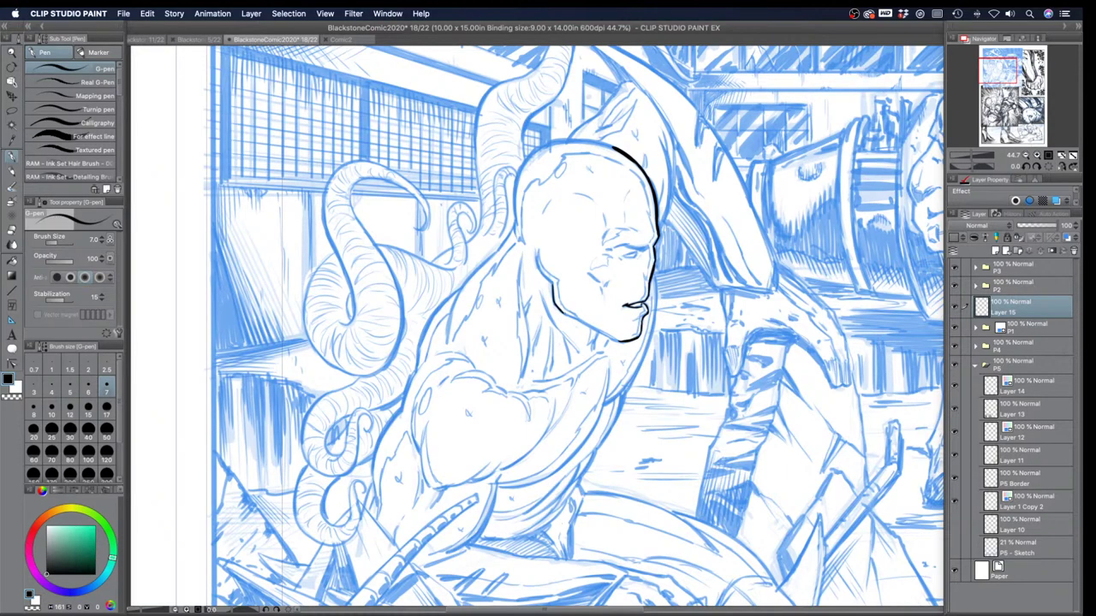
left_click_drag(565, 314, 622, 342)
left_click_drag(546, 278, 537, 263)
Step: Ink the back of the head and the rear neck line down towards the shoulder with brush size 10
key("]")
key("]")
mouse_move(520, 169)
left_mouse_down()
mouse_move(514, 240)
mouse_move(462, 286)
mouse_move(446, 334)
left_mouse_up()
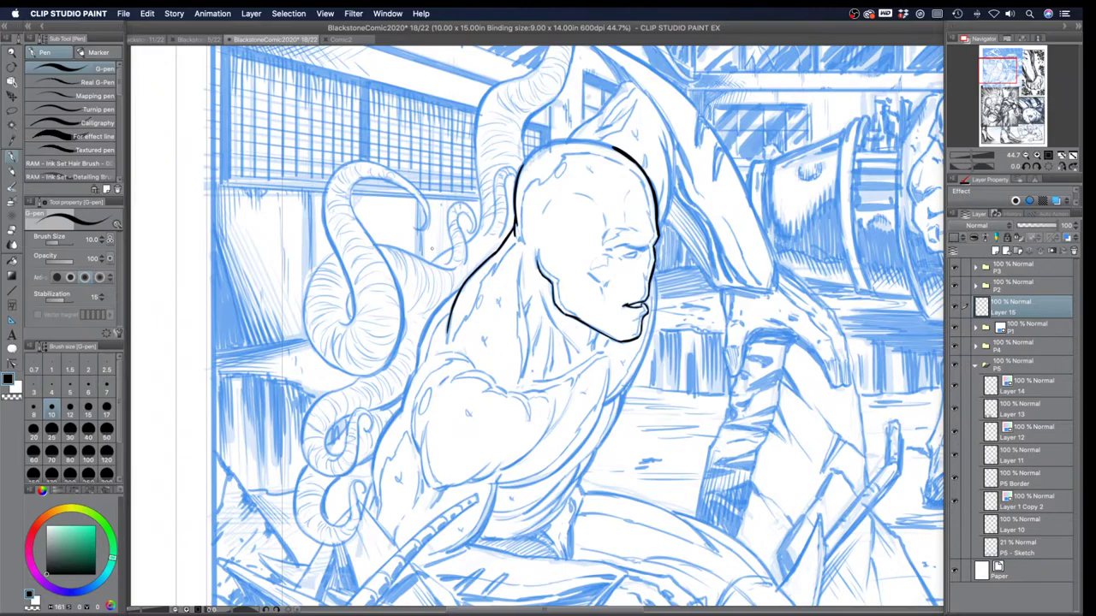
key("r")
left_click_drag(437, 220, 692, 230)
key("p")
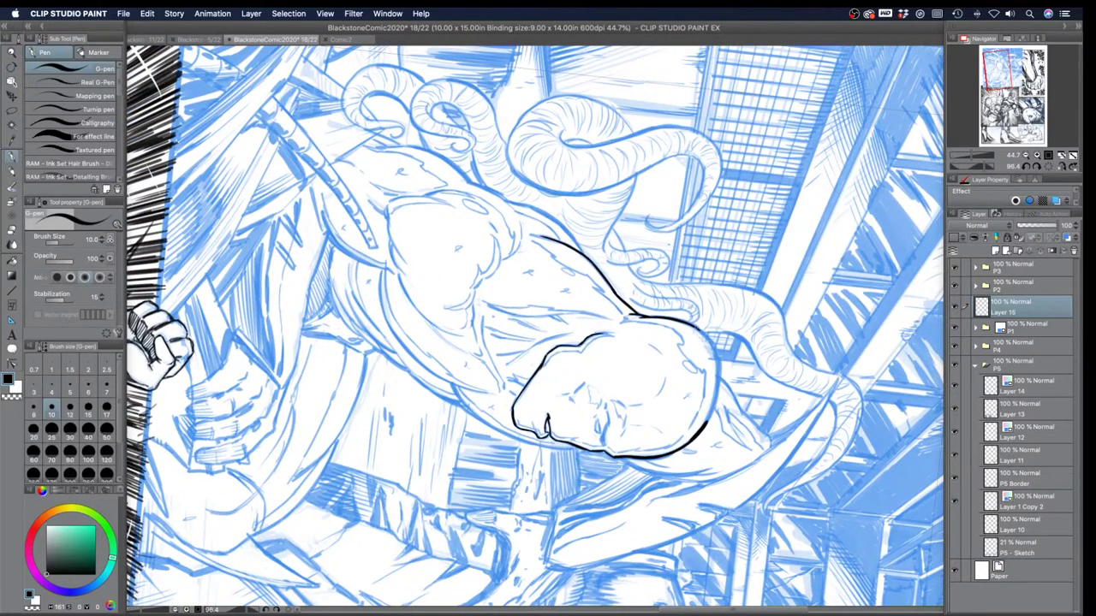
left_click_drag(699, 329, 712, 346)
key("super+z")
key("super+z")
Step: Ink the top of the skull, joining the back of the head to the forehead line
mouse_move(695, 326)
left_mouse_down()
mouse_move(718, 375)
mouse_move(706, 421)
left_mouse_up()
key("r")
left_click_drag(447, 314, 530, 416)
key("p")
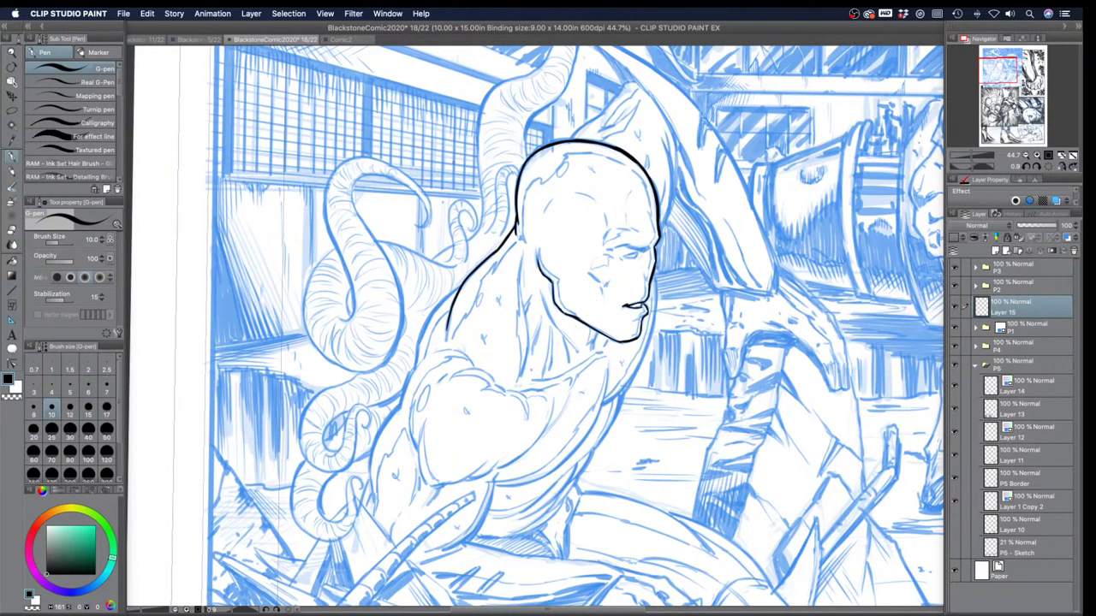
Step: Thicken the forehead contour and add inner shadow edges on the face, back of the head and rear neck, reducing the brush size to 7
mouse_move(606, 154)
left_mouse_down()
mouse_move(648, 187)
mouse_move(652, 219)
left_mouse_up()
key("bracketleft")
key("bracketleft")
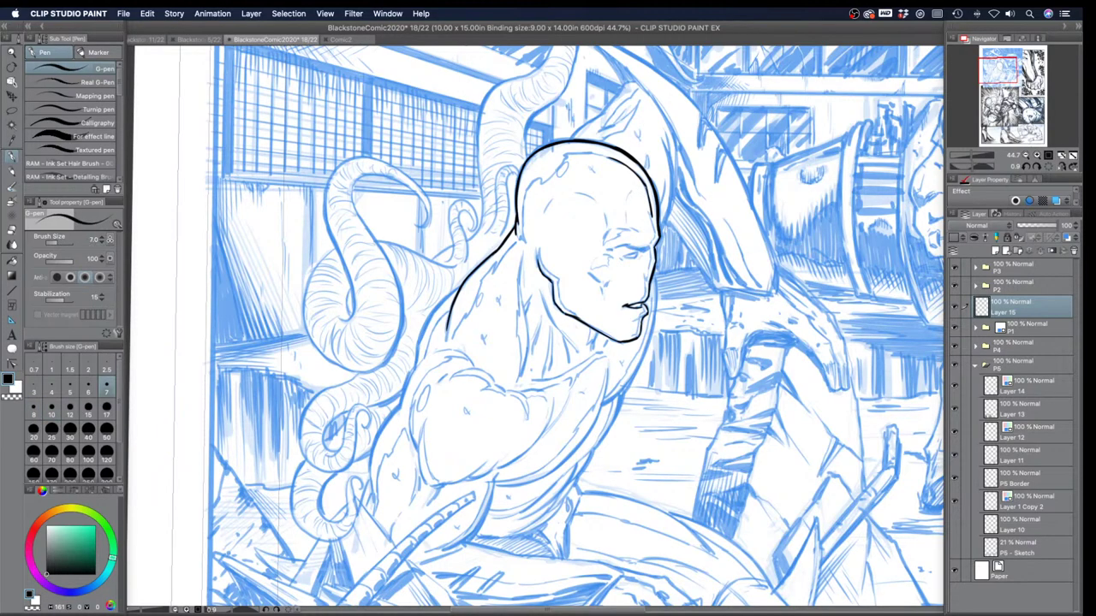
left_click_drag(648, 210, 651, 222)
left_click_drag(644, 274, 643, 288)
left_click_drag(538, 177, 530, 185)
left_click_drag(525, 205, 522, 241)
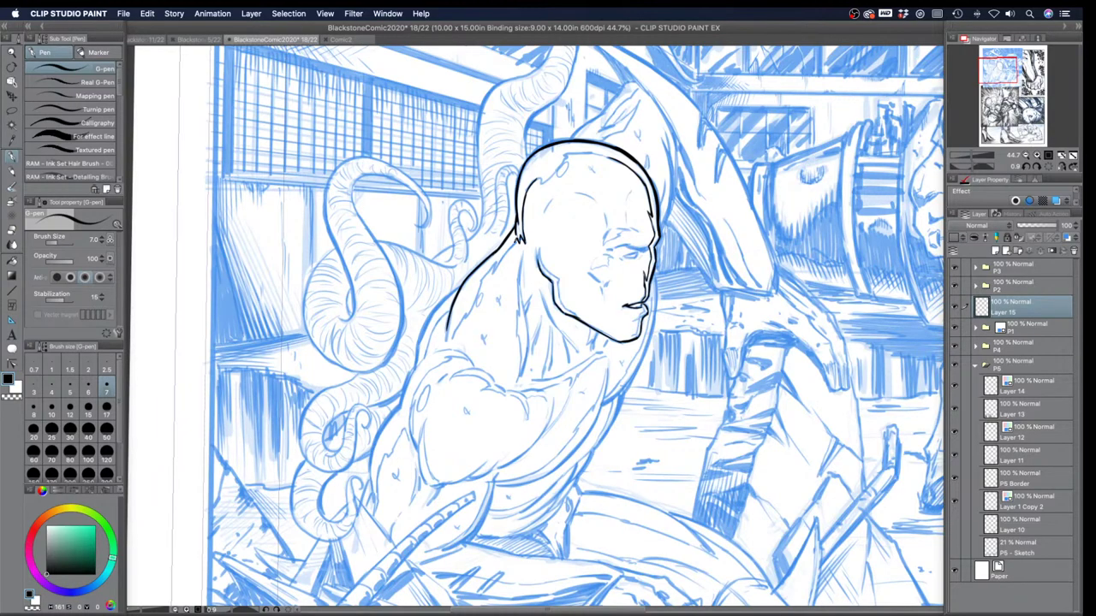
left_click_drag(516, 241, 491, 274)
left_click_drag(484, 279, 451, 339)
Step: Ink the inner shadow edge running along the crown of the head
key("r")
left_click_drag(602, 262, 597, 397)
key("p")
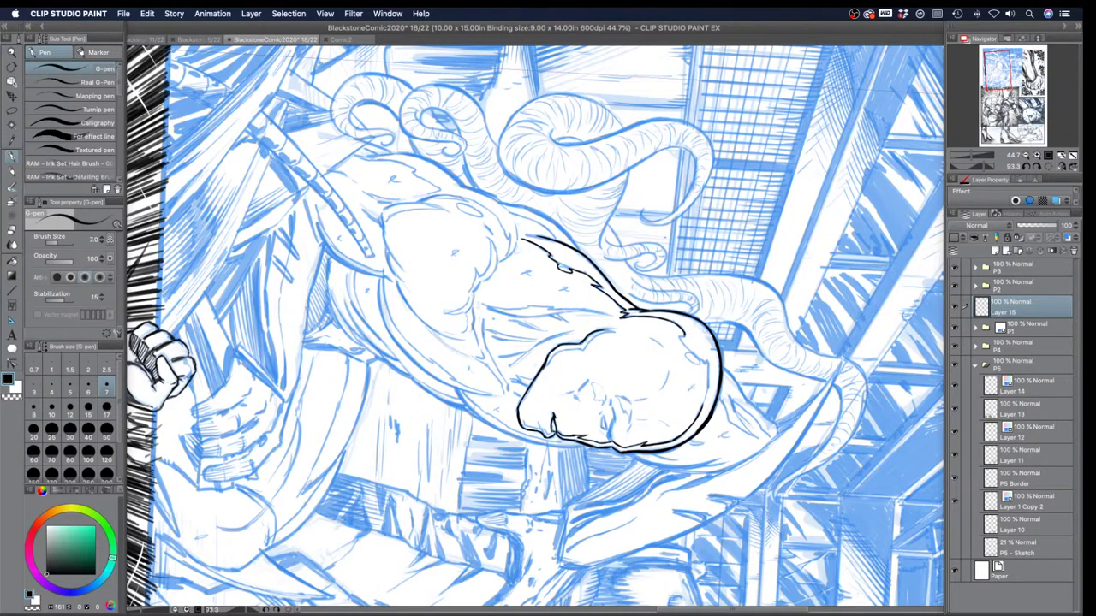
mouse_move(684, 341)
left_mouse_down()
mouse_move(706, 365)
mouse_move(704, 406)
left_mouse_up()
key("r")
left_click_drag(435, 346, 563, 425)
key("p")
Step: Ink the long neck muscle and the tapered tendon lines below the jaw
mouse_move(522, 358)
left_mouse_down()
mouse_move(525, 382)
mouse_move(524, 355)
left_mouse_up()
left_click_drag(516, 313, 519, 332)
left_click_drag(519, 289, 517, 314)
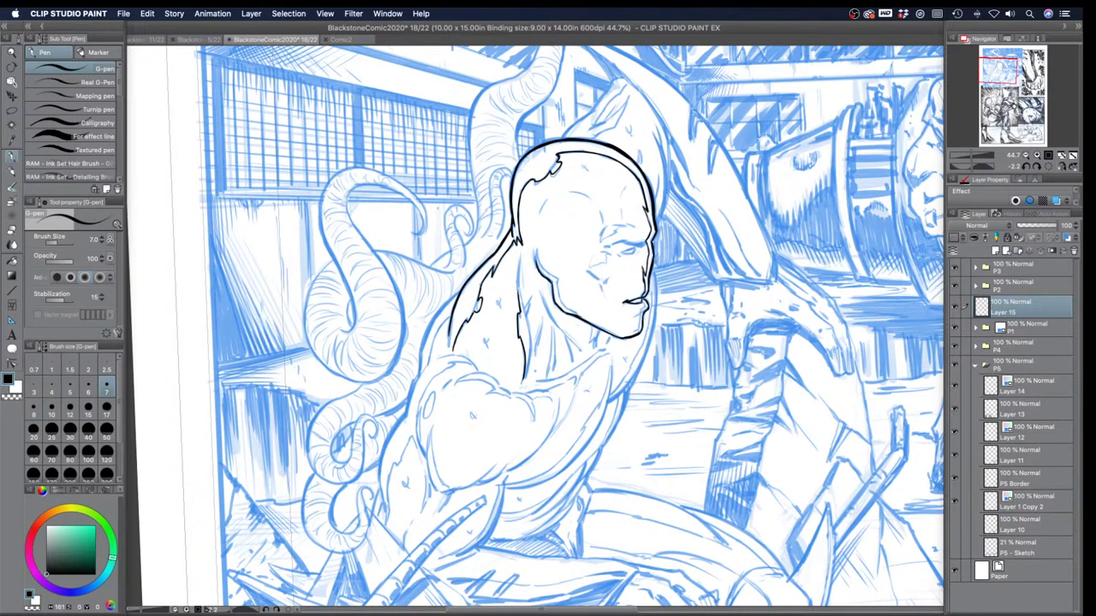
mouse_move(518, 258)
left_mouse_down()
mouse_move(533, 313)
mouse_move(524, 382)
left_mouse_up()
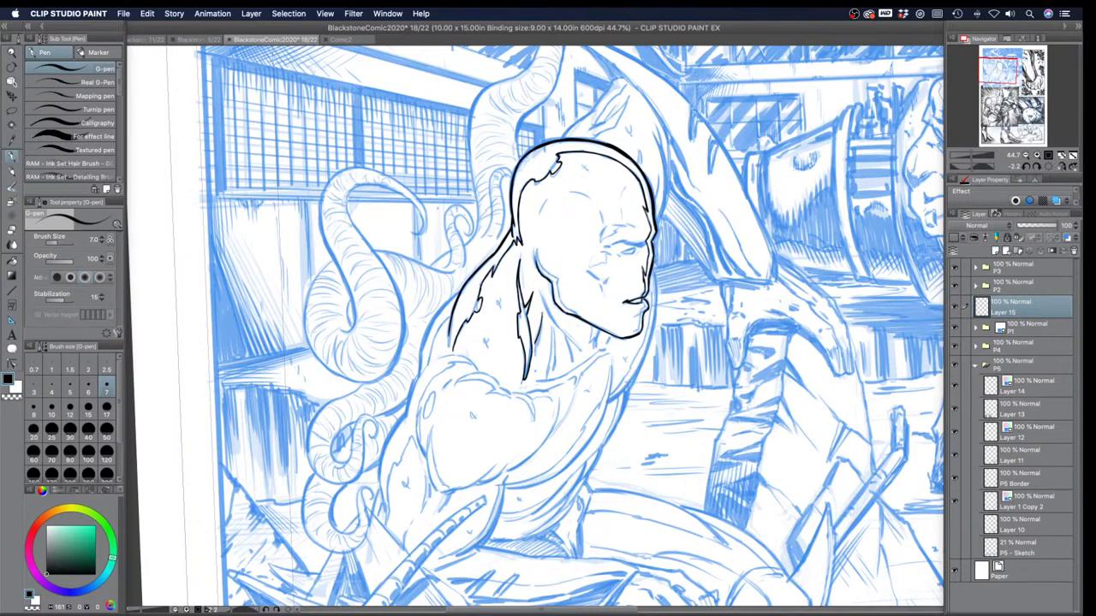
left_click_drag(541, 322, 534, 354)
mouse_move(549, 370)
left_mouse_down()
mouse_move(552, 328)
mouse_move(555, 368)
left_mouse_up()
mouse_move(556, 328)
left_mouse_down()
mouse_move(542, 292)
mouse_move(588, 359)
left_mouse_up()
left_click_drag(568, 337, 566, 368)
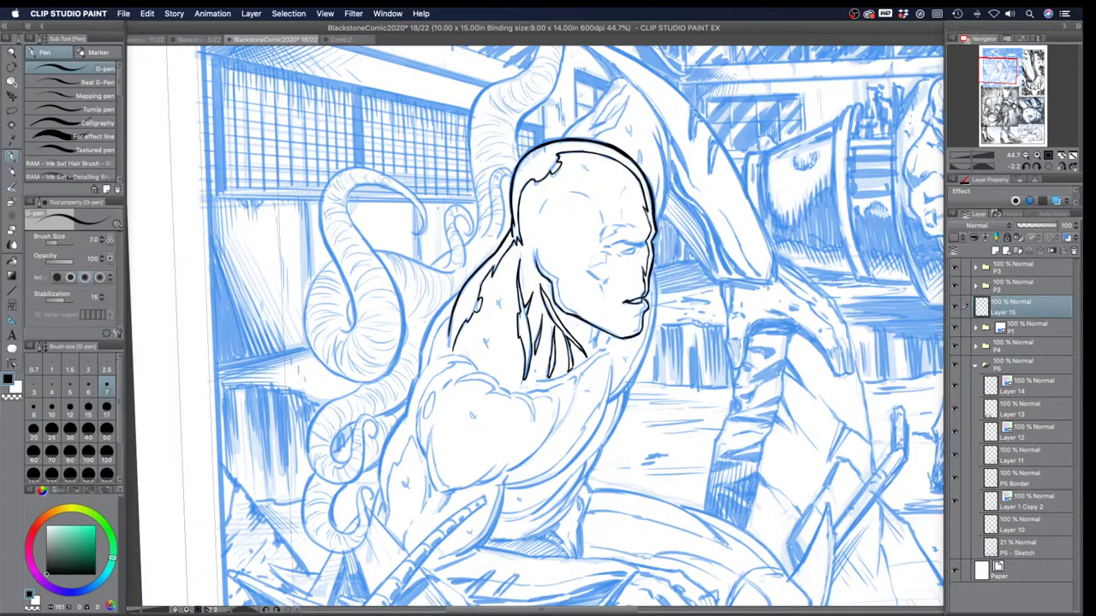
left_click_drag(599, 331, 591, 351)
key("super+z")
key("super+z")
key("super+z")
Step: Ink the small tendon shadow under the chin and the figure's outer back contour down to the rear of the upper arm
left_click_drag(596, 330, 591, 342)
mouse_move(459, 291)
left_mouse_down()
mouse_move(421, 348)
mouse_move(407, 413)
left_mouse_up()
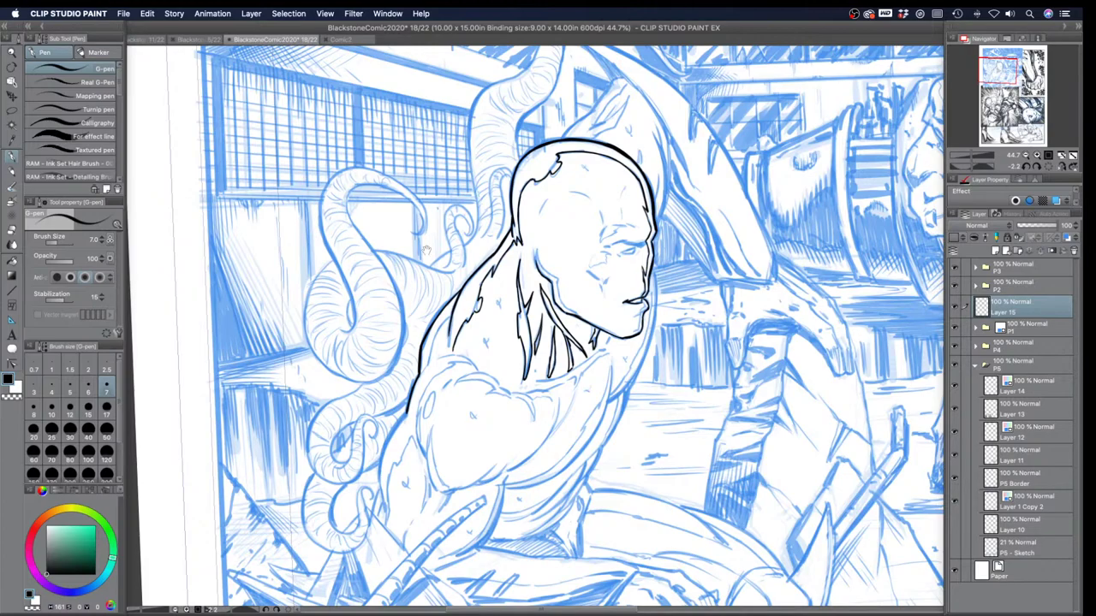
left_click_drag(507, 282, 542, 228)
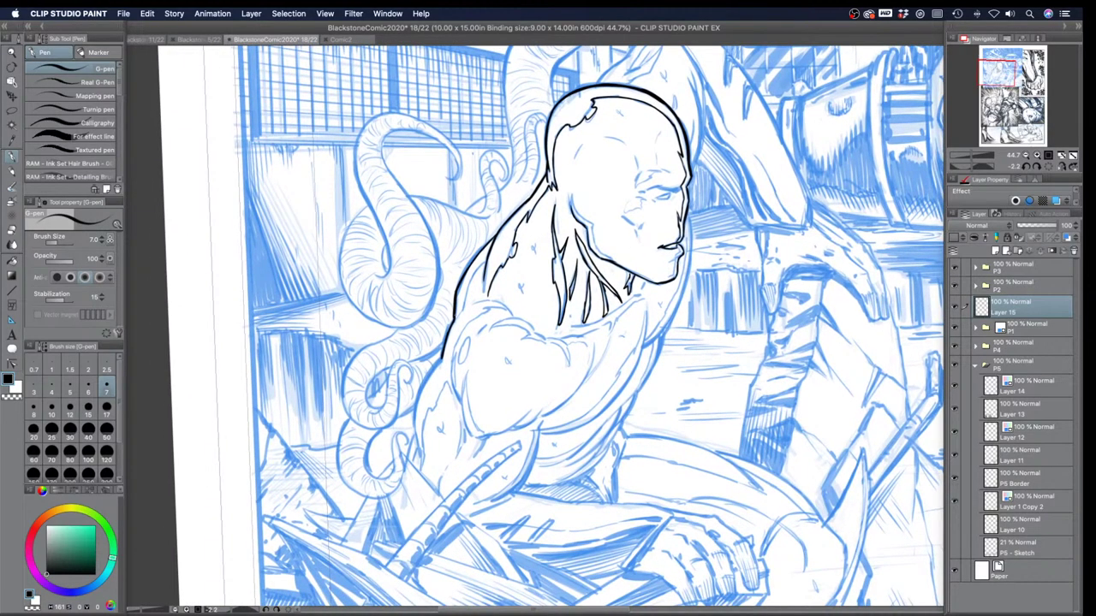
mouse_move(442, 360)
left_mouse_down()
mouse_move(412, 419)
mouse_move(421, 458)
mouse_move(409, 456)
left_mouse_up()
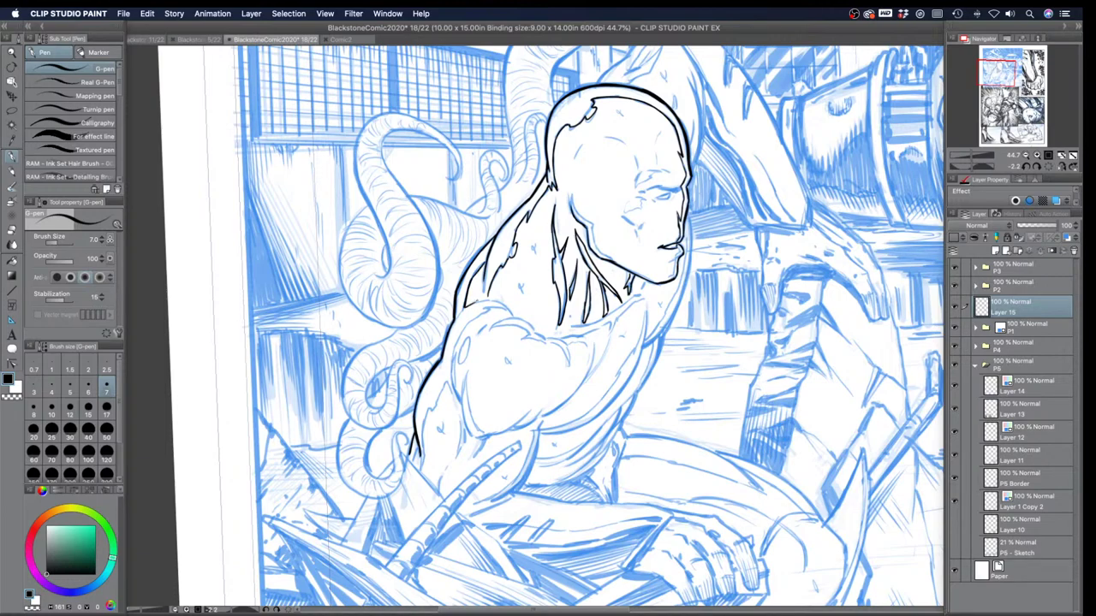
Step: Ink the upper and rear edges of the shoulder muscle and the jagged shadow edge along the upper arm
left_click_drag(489, 281, 484, 295)
mouse_move(485, 308)
left_mouse_down()
mouse_move(506, 298)
mouse_move(512, 316)
mouse_move(500, 305)
left_mouse_up()
left_click_drag(472, 322, 482, 313)
mouse_move(453, 350)
left_mouse_down()
mouse_move(467, 322)
mouse_move(455, 363)
mouse_move(461, 381)
mouse_move(472, 363)
mouse_move(472, 385)
left_mouse_up()
mouse_move(468, 425)
left_mouse_down()
mouse_move(475, 396)
mouse_move(473, 418)
mouse_move(462, 415)
mouse_move(446, 376)
mouse_move(420, 409)
left_mouse_up()
mouse_move(428, 432)
left_mouse_down()
mouse_move(422, 409)
mouse_move(426, 428)
left_mouse_up()
mouse_move(424, 452)
left_mouse_down()
mouse_move(425, 435)
mouse_move(424, 455)
mouse_move(417, 445)
left_mouse_up()
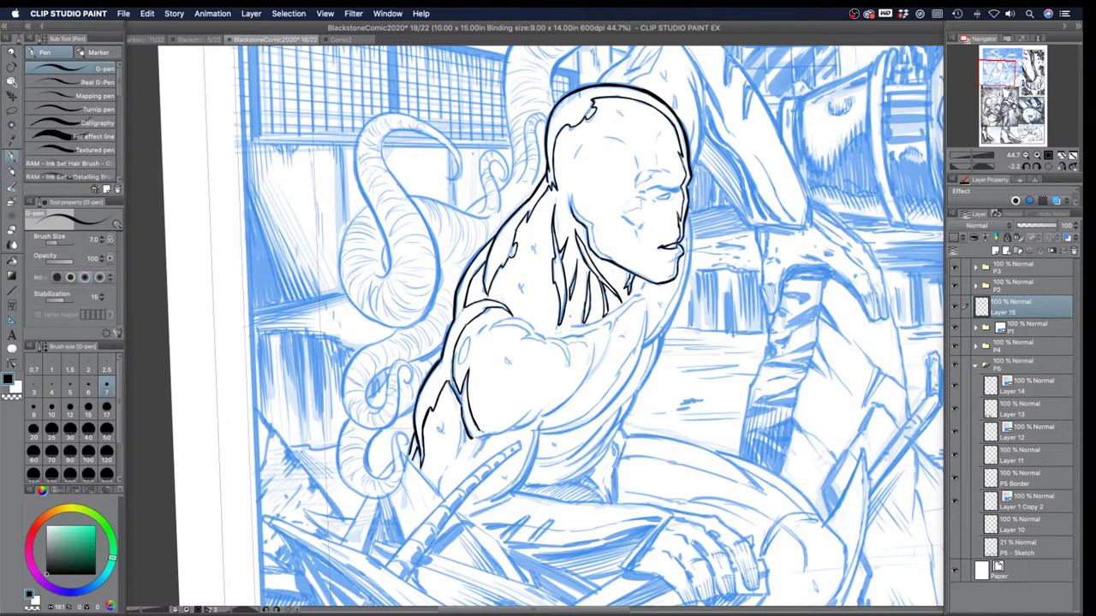
Step: Ink the lower edge of the shoulder muscle with a tapered shadow at its front corner
left_click_drag(474, 439, 533, 406)
mouse_move(512, 427)
left_mouse_down()
mouse_move(532, 408)
mouse_move(538, 417)
left_mouse_up()
mouse_move(519, 431)
left_mouse_down()
mouse_move(534, 421)
mouse_move(508, 430)
left_mouse_up()
Step: Ink the outer chest contour below the chin and the chest muscle's curved lower edge
mouse_move(690, 219)
left_mouse_down()
mouse_move(683, 296)
mouse_move(645, 346)
mouse_move(657, 356)
mouse_move(641, 387)
left_mouse_up()
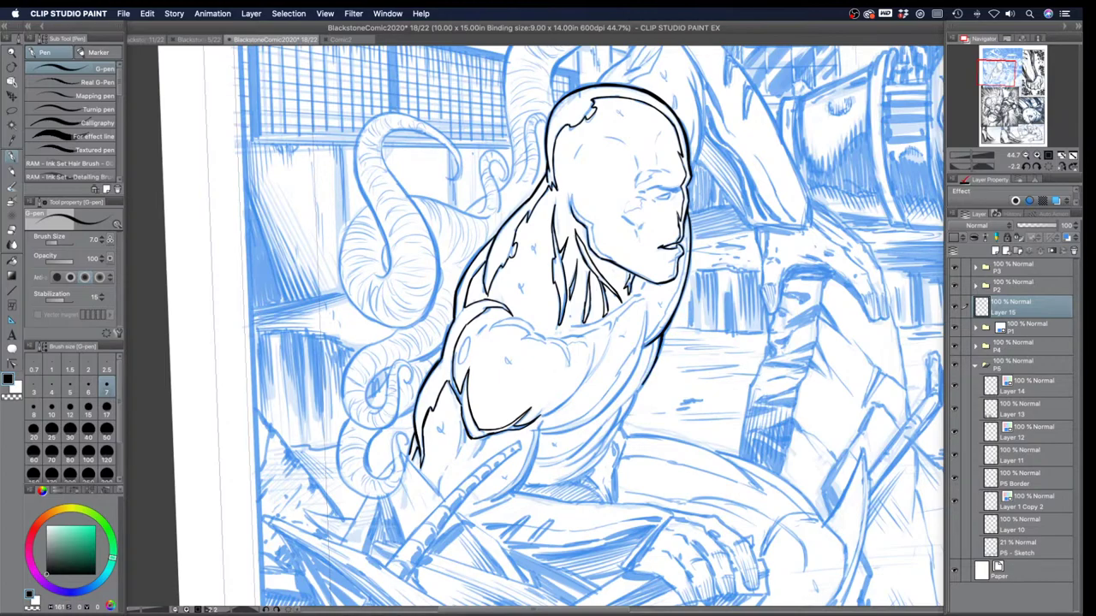
mouse_move(645, 312)
left_mouse_down()
mouse_move(641, 357)
mouse_move(611, 401)
mouse_move(585, 426)
mouse_move(538, 437)
left_mouse_up()
mouse_move(647, 312)
left_mouse_down()
mouse_move(603, 401)
mouse_move(542, 429)
left_mouse_up()
left_click_drag(580, 420, 540, 431)
left_click_drag(583, 417, 571, 422)
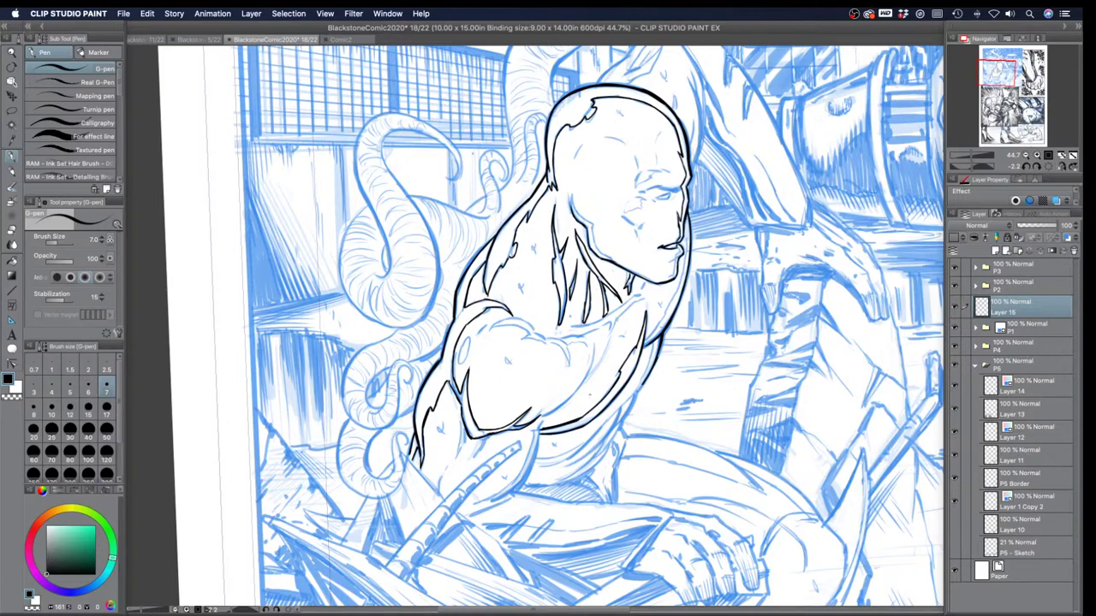
key("super+z")
left_click_drag(580, 417, 538, 431)
Step: Ink the muscle creases along the top of the shoulder towards the collarbone
key("shift+space")
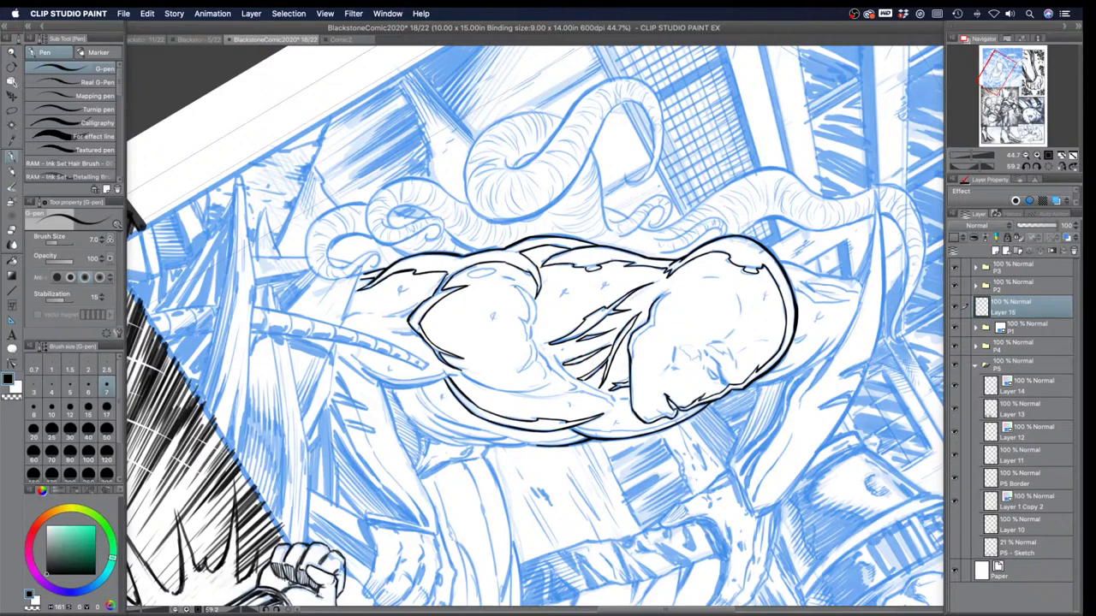
mouse_move(523, 297)
left_mouse_down()
mouse_move(529, 319)
mouse_move(529, 296)
mouse_move(536, 303)
mouse_move(532, 326)
left_mouse_up()
left_click_drag(526, 316, 528, 359)
key("shift+space")
left_click_drag(819, 430, 763, 128)
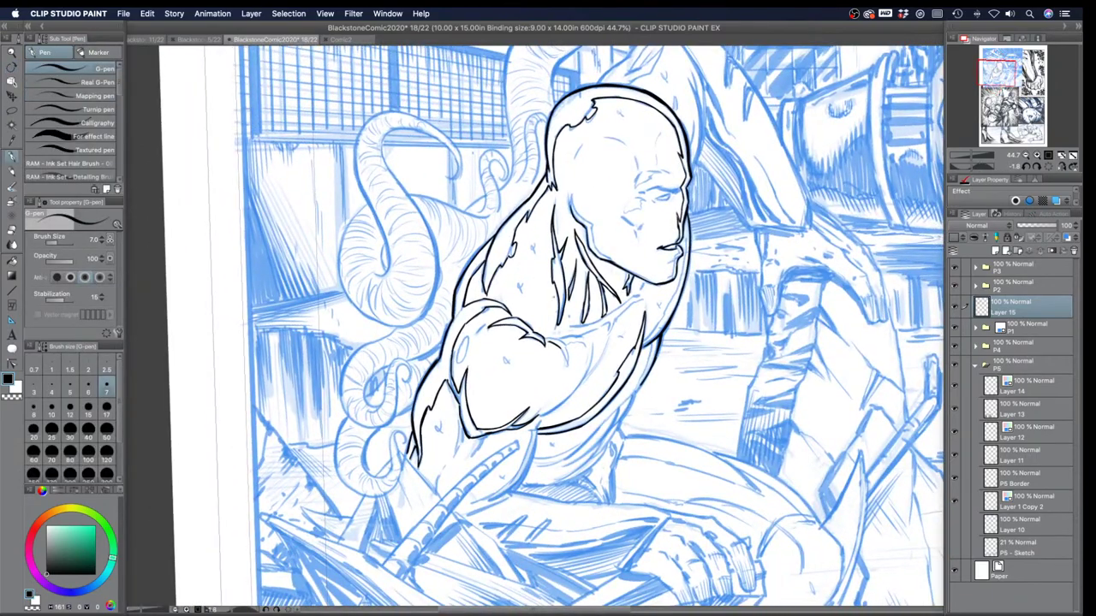
mouse_move(562, 347)
left_mouse_down()
mouse_move(568, 366)
mouse_move(560, 341)
mouse_move(583, 335)
left_mouse_up()
left_click_drag(565, 343, 586, 344)
Step: Ink the front edge of the shoulder muscle and the chest crease rising to the base of the neck
left_click_drag(651, 360, 655, 320)
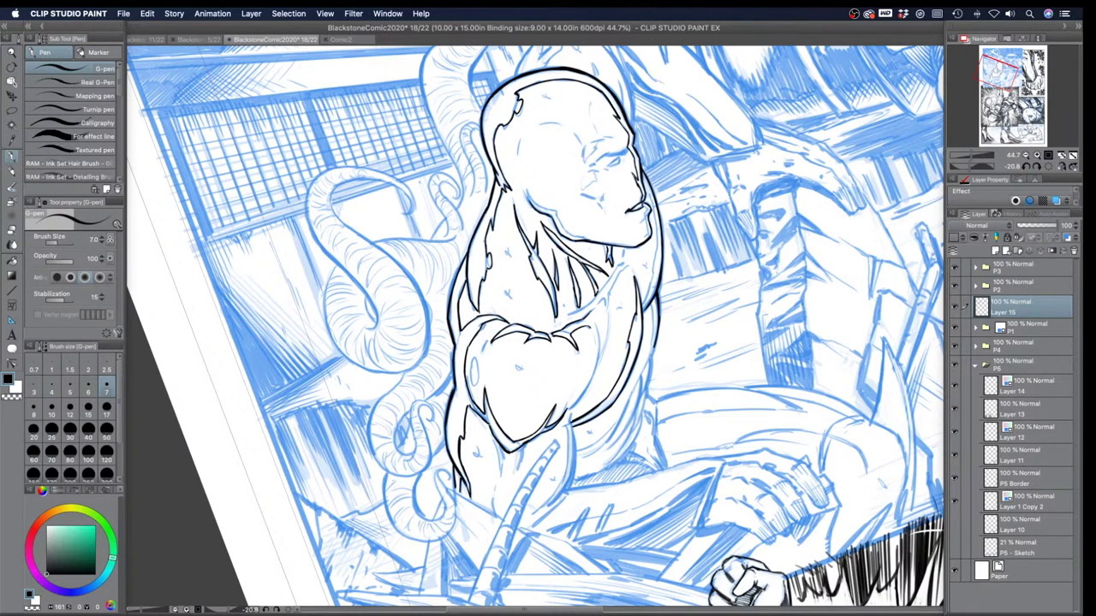
left_click_drag(601, 303, 595, 344)
left_click_drag(597, 355, 575, 405)
left_click_drag(596, 379, 587, 392)
mouse_move(603, 357)
left_mouse_down()
mouse_move(592, 383)
mouse_move(596, 365)
left_mouse_up()
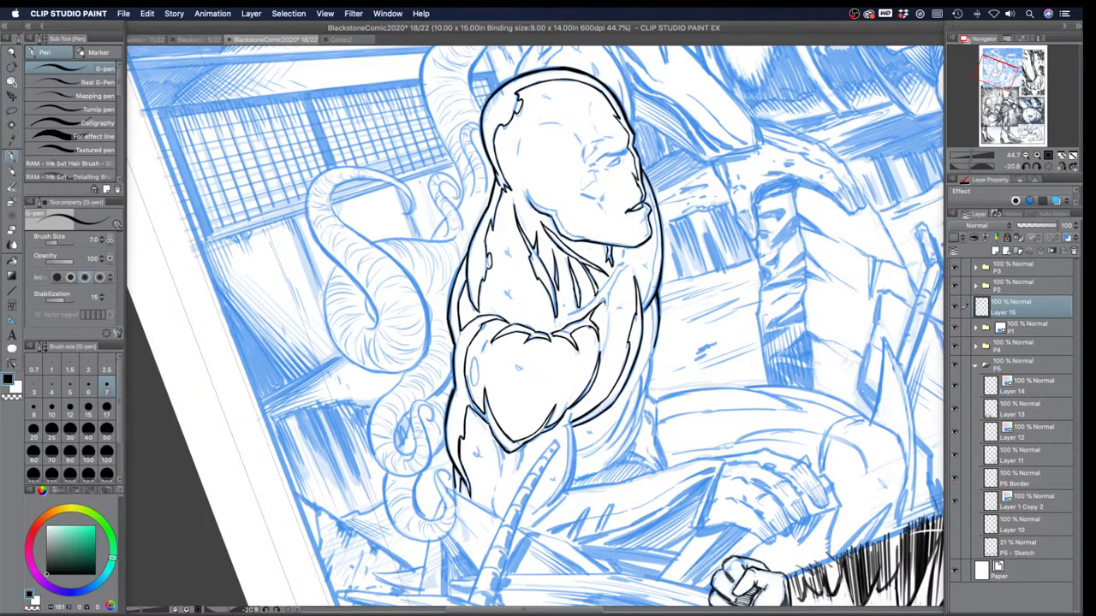
left_click_drag(610, 299, 606, 345)
left_click_drag(613, 286, 607, 302)
mouse_move(618, 267)
left_mouse_down()
mouse_move(566, 316)
mouse_move(626, 257)
left_mouse_up()
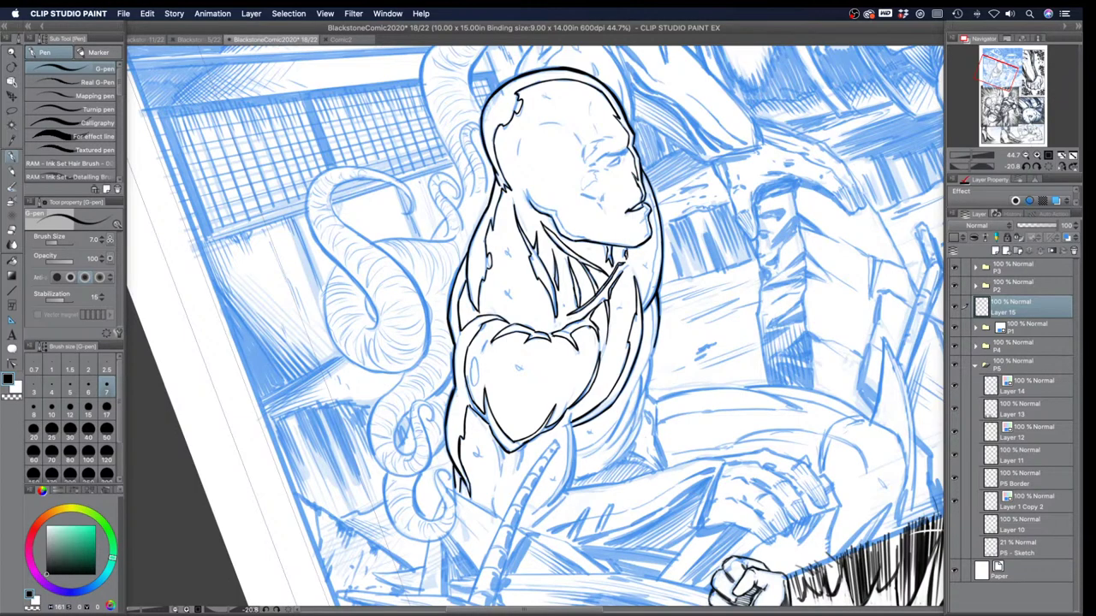
Step: Strengthen the outer chest edge and extend its contour down the side of the torso
mouse_move(652, 200)
left_mouse_down()
mouse_move(643, 180)
mouse_move(660, 250)
mouse_move(642, 309)
left_mouse_up()
left_click_drag(652, 305, 653, 327)
left_click_drag(653, 324, 644, 361)
left_click_drag(651, 348, 635, 385)
left_click_drag(656, 341, 631, 433)
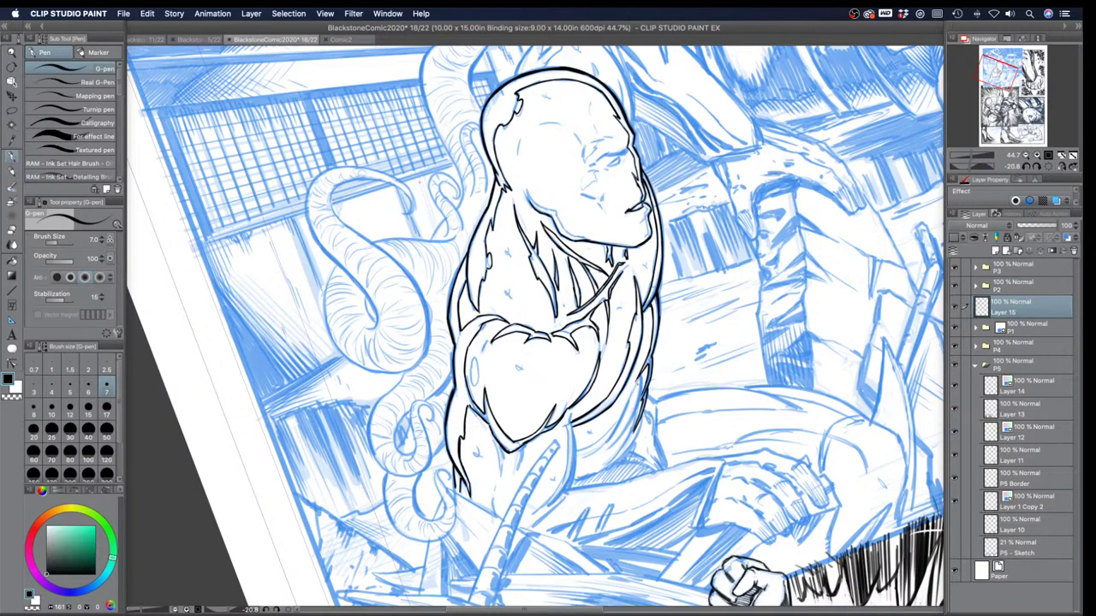
Step: Add tapered shadow strokes along the ribs and under the chest muscle
left_click_drag(642, 373, 636, 416)
mouse_move(640, 377)
left_mouse_down()
mouse_move(611, 459)
mouse_move(624, 446)
left_mouse_up()
left_click_drag(627, 445, 616, 455)
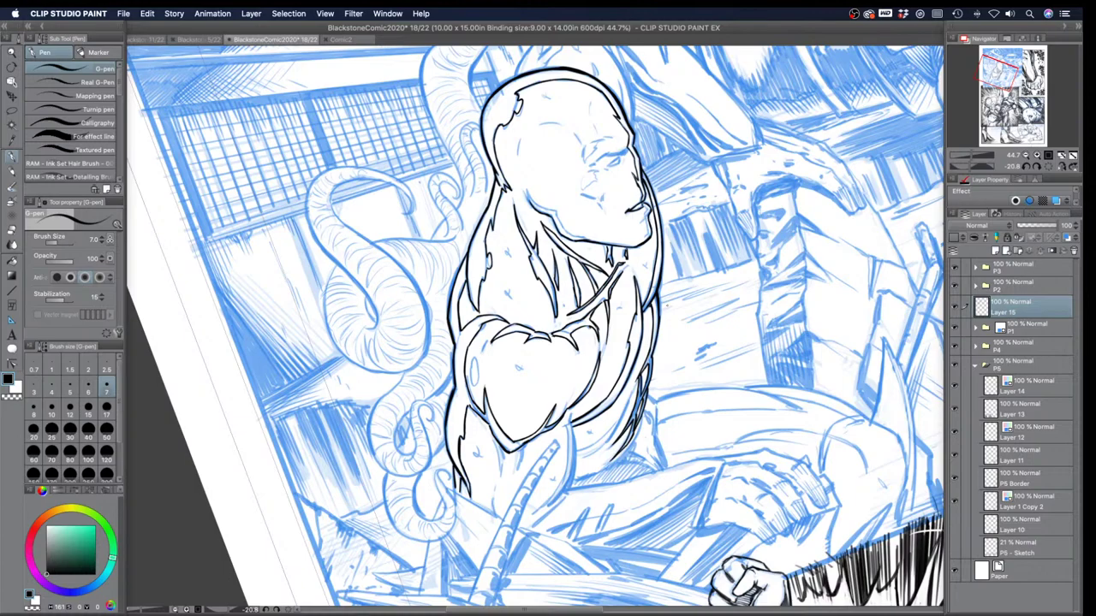
mouse_move(578, 450)
left_mouse_down()
mouse_move(603, 439)
mouse_move(635, 386)
left_mouse_up()
left_click_drag(618, 427, 629, 399)
left_click_drag(600, 450, 623, 413)
left_click_drag(581, 457, 593, 454)
Step: Ink and thicken the front contour of the arm from below the shoulder muscle down towards the elbow
mouse_move(572, 413)
left_mouse_down()
mouse_move(564, 478)
mouse_move(535, 515)
left_mouse_up()
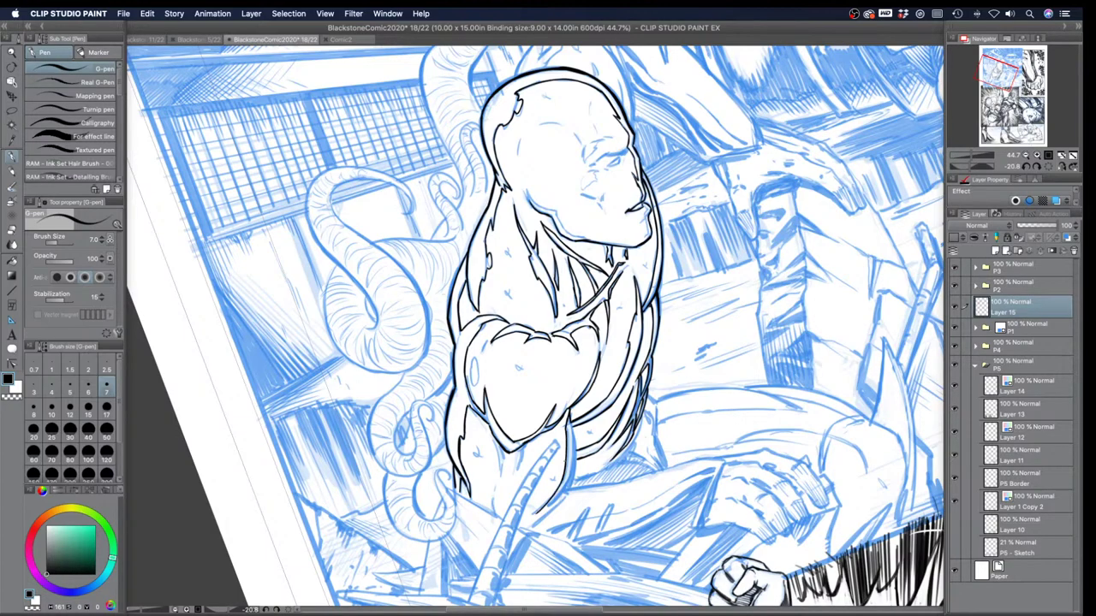
left_click_drag(574, 428, 568, 484)
mouse_move(573, 447)
left_mouse_down()
mouse_move(563, 493)
mouse_move(531, 518)
left_mouse_up()
left_click_drag(401, 299, 379, 358)
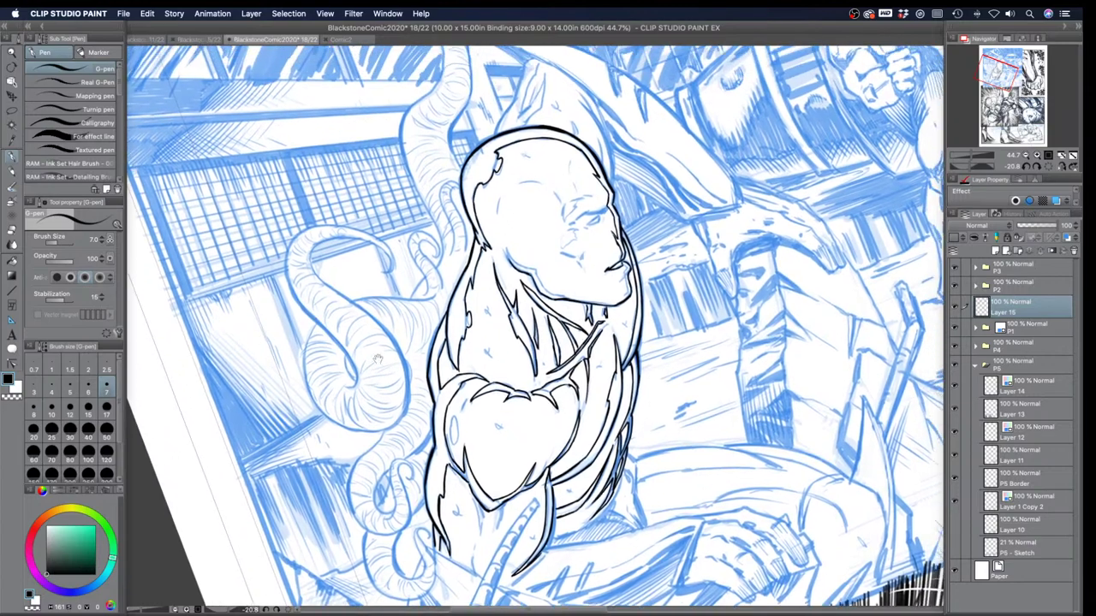
Step: Ink a curved shadow edge across the shoulder muscle and fill the neck, shoulder and upper chest areas with solid black
mouse_move(448, 408)
left_mouse_down()
mouse_move(565, 425)
mouse_move(607, 396)
left_mouse_up()
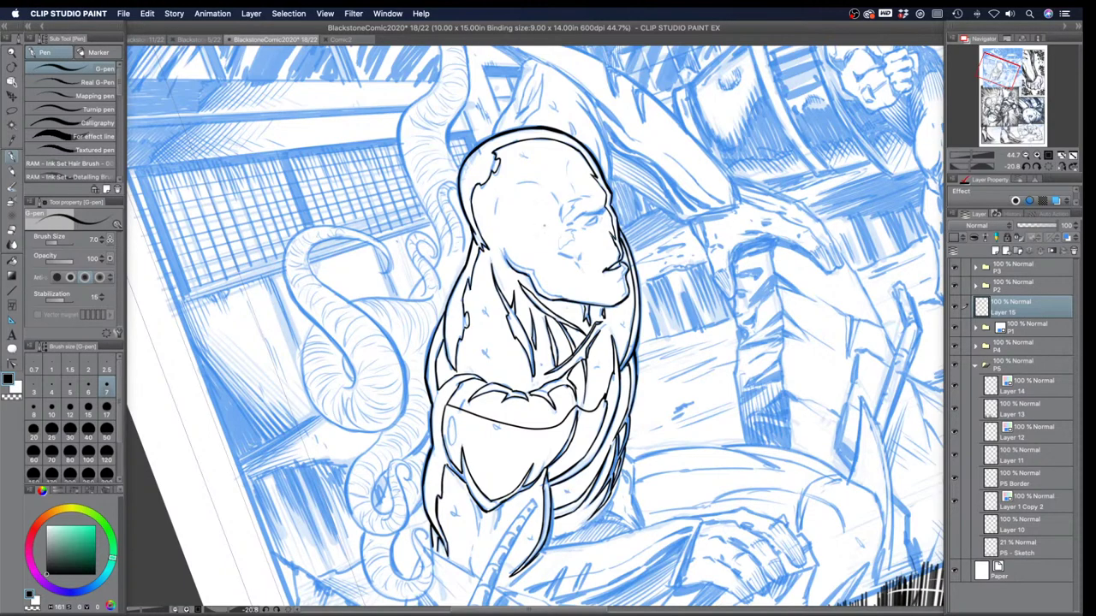
left_click_drag(332, 274, 300, 296)
left_click_drag(455, 274, 474, 285)
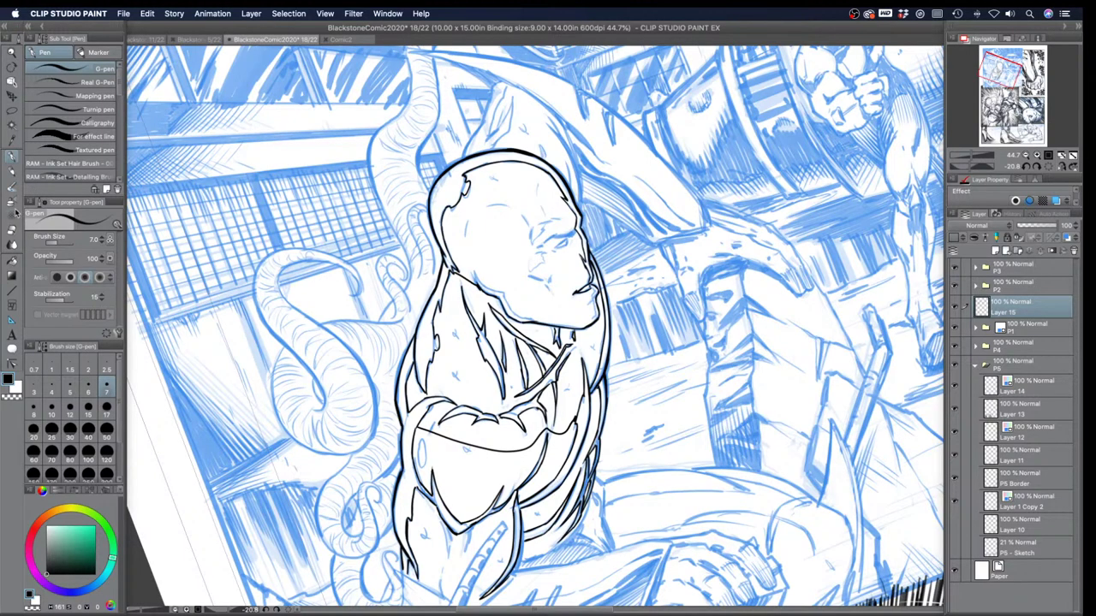
left_click(17, 258)
left_click(460, 334)
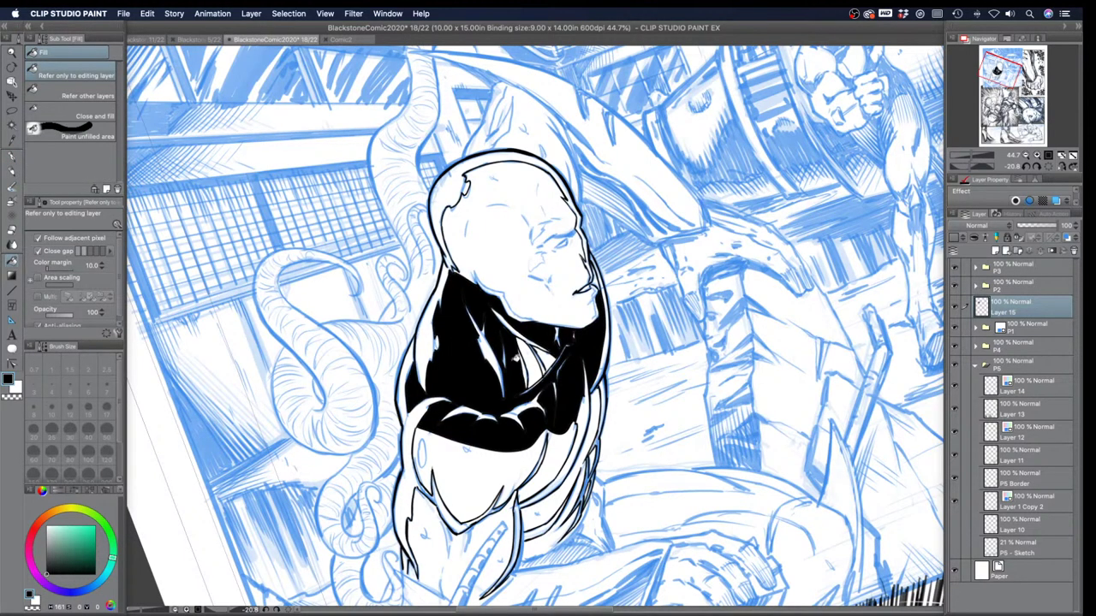
left_click(529, 355)
left_click(547, 355)
Step: Strengthen the jawline with the G-pen and ink a tapered crease on the cheek
left_click(17, 41)
left_click(494, 146)
key("r")
left_click_drag(402, 304, 396, 208)
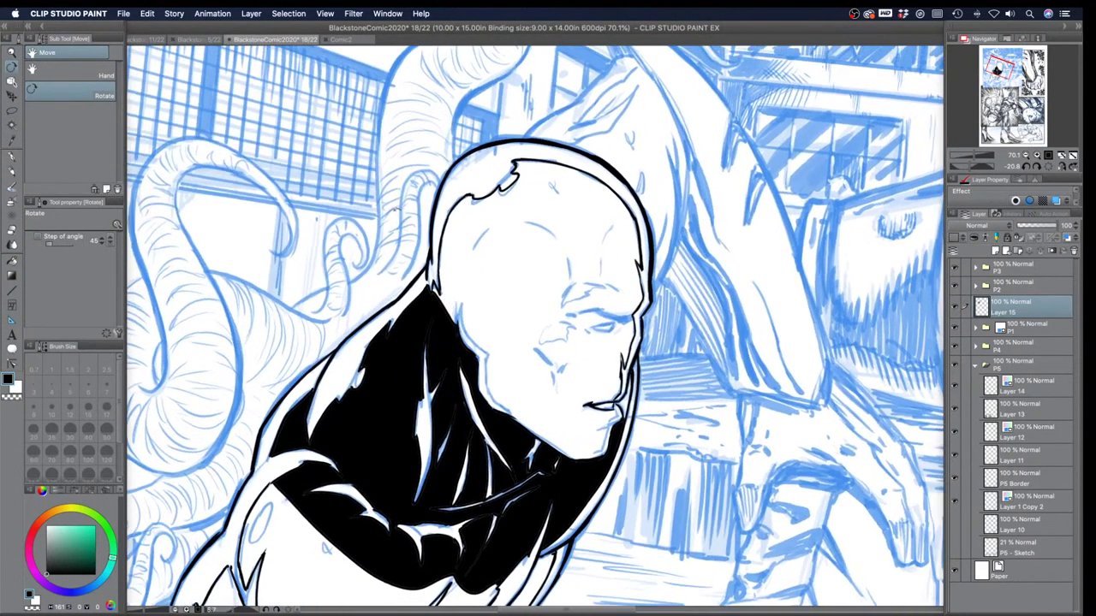
left_click(15, 158)
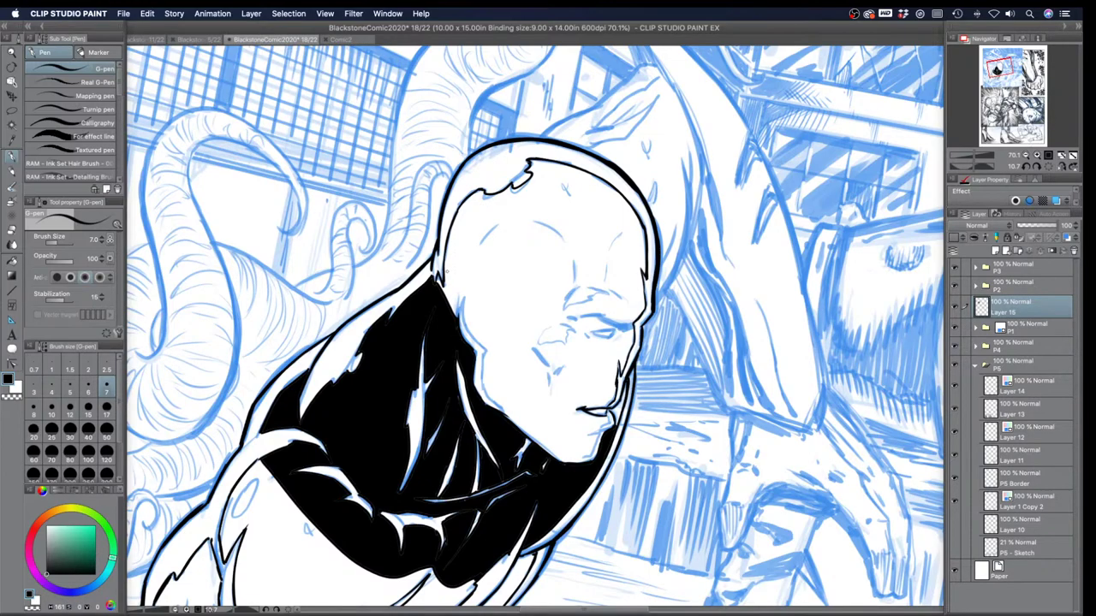
mouse_move(460, 306)
left_mouse_down()
mouse_move(486, 360)
mouse_move(489, 398)
mouse_move(550, 452)
mouse_move(563, 462)
mouse_move(592, 451)
mouse_move(606, 421)
mouse_move(598, 429)
left_mouse_up()
mouse_move(531, 347)
left_mouse_down()
mouse_move(551, 365)
mouse_move(548, 396)
left_mouse_up()
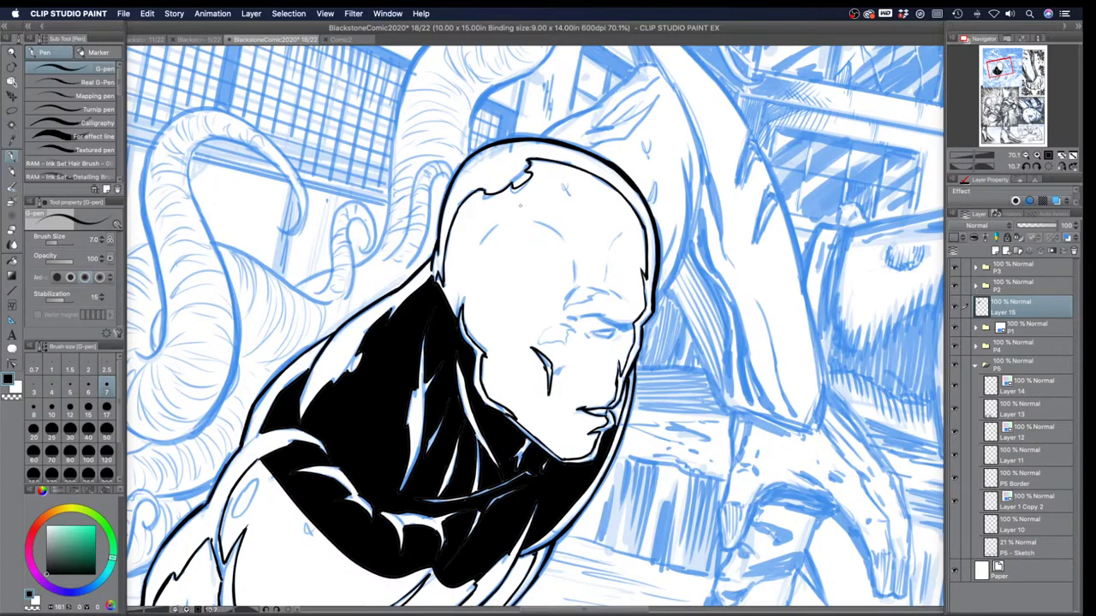
Step: Ink the eyebrow highlight, the brow ridge and the outline of the eye
mouse_move(564, 307)
left_mouse_down()
mouse_move(578, 289)
mouse_move(606, 295)
mouse_move(575, 304)
left_mouse_up()
mouse_move(580, 318)
left_mouse_down()
mouse_move(634, 329)
mouse_move(585, 312)
mouse_move(613, 310)
mouse_move(625, 324)
mouse_move(614, 339)
left_mouse_up()
mouse_move(607, 331)
left_mouse_down()
mouse_move(616, 340)
mouse_move(606, 339)
left_mouse_up()
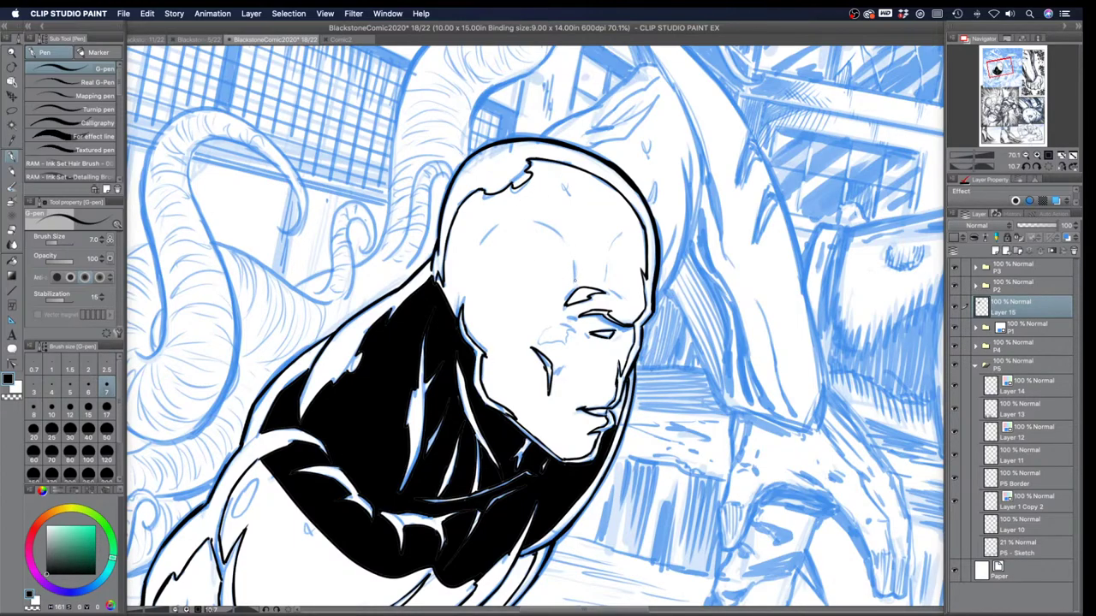
Step: Ink the forehead crease and the small cheekbone highlight shape, and fill the face with solid black
left_click_drag(569, 244, 575, 287)
mouse_move(548, 326)
left_mouse_down()
mouse_move(569, 322)
mouse_move(576, 338)
mouse_move(559, 343)
mouse_move(548, 327)
left_mouse_up()
key("ctrl+z")
mouse_move(570, 333)
left_mouse_down()
mouse_move(545, 341)
mouse_move(551, 322)
left_mouse_up()
left_click(14, 261)
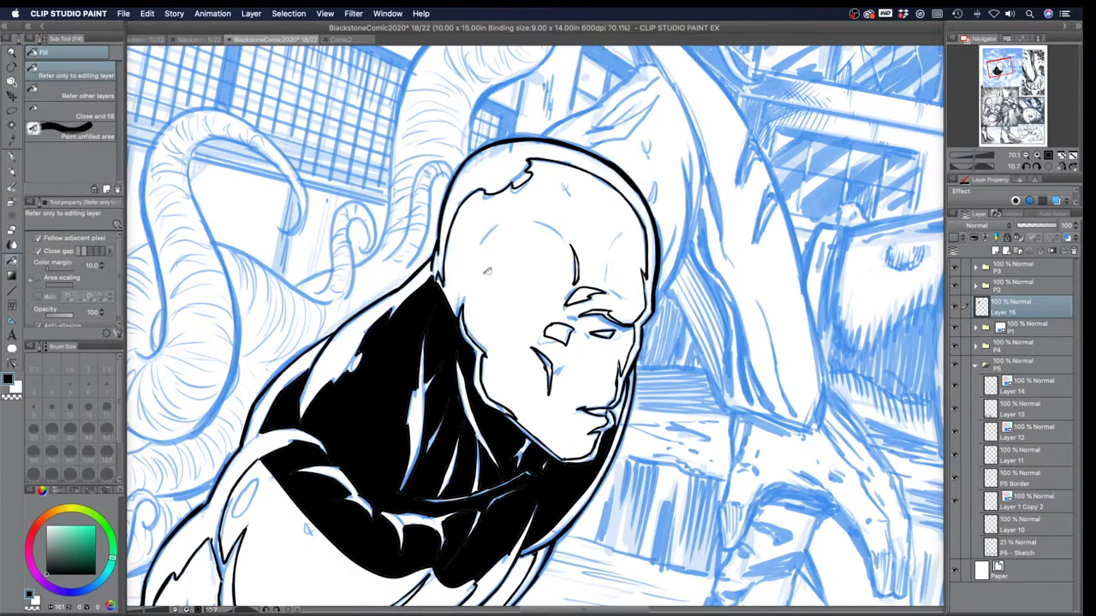
left_click(502, 272)
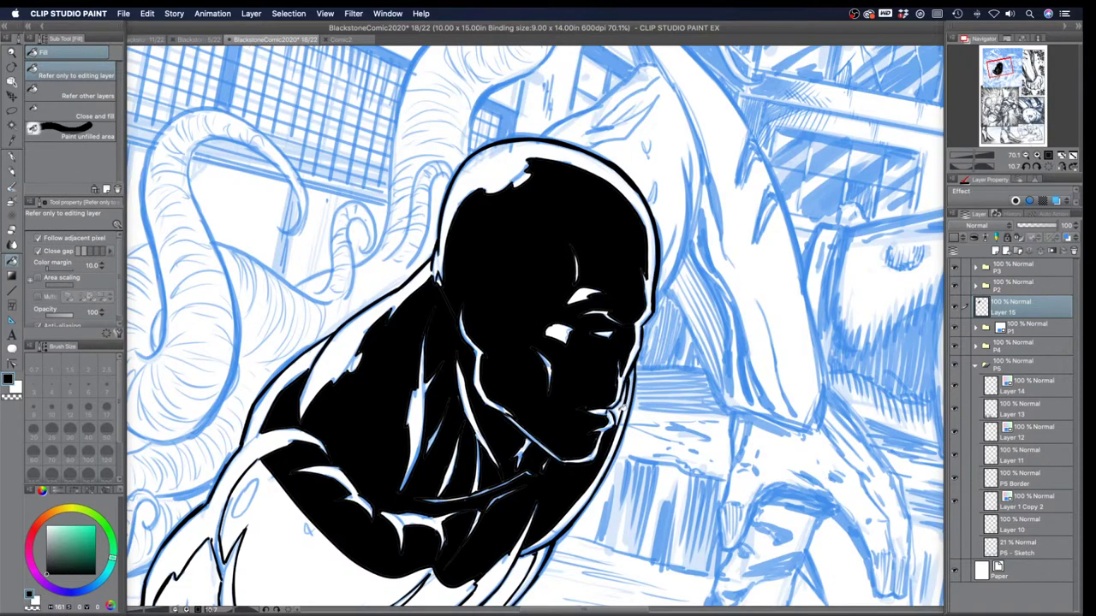
Step: Carve fine highlight lines around the eye, cheek, mouth and forehead with the G-pen in transparent colour at size 4
left_click(12, 158)
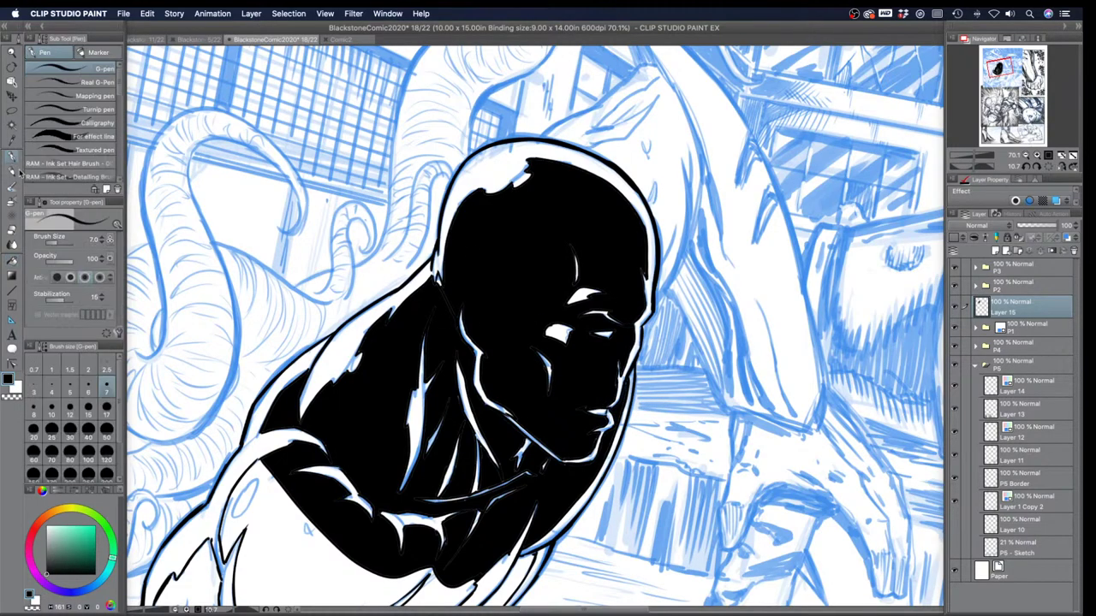
left_click(19, 395)
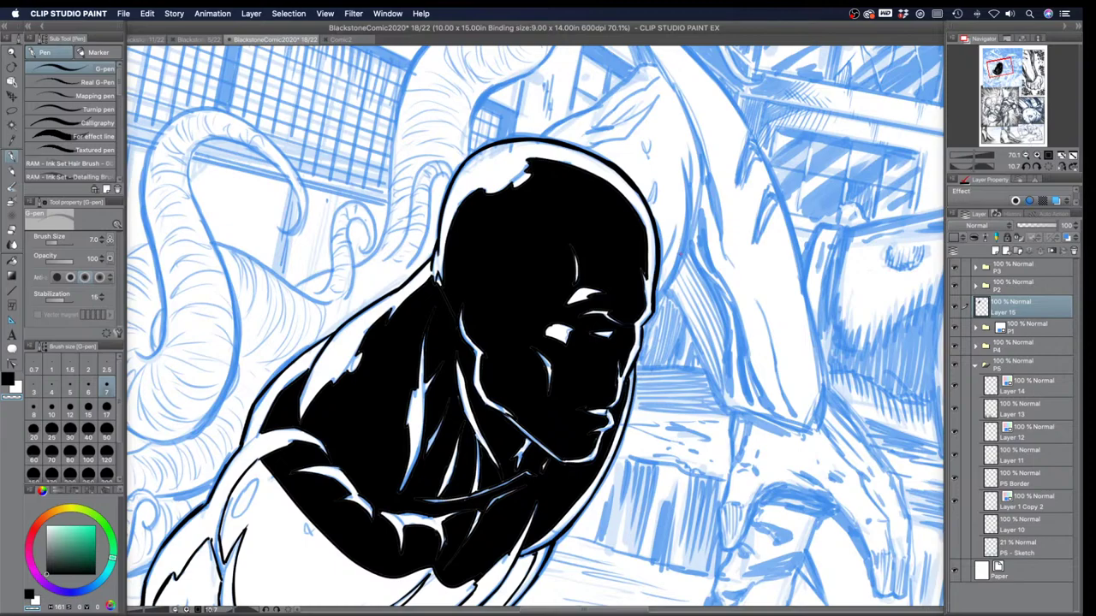
key("bracketleft")
key("bracketleft")
key("bracketleft")
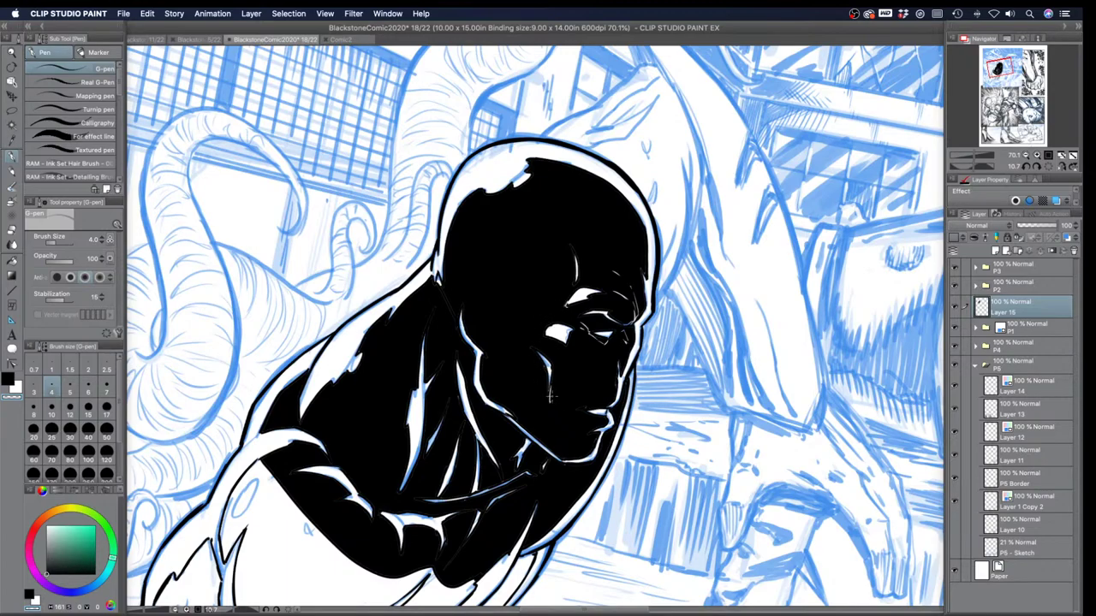
left_click_drag(574, 390, 565, 419)
mouse_move(611, 250)
left_mouse_down()
mouse_move(598, 285)
mouse_move(618, 261)
left_mouse_up()
left_click_drag(559, 226, 570, 246)
key("bracketright")
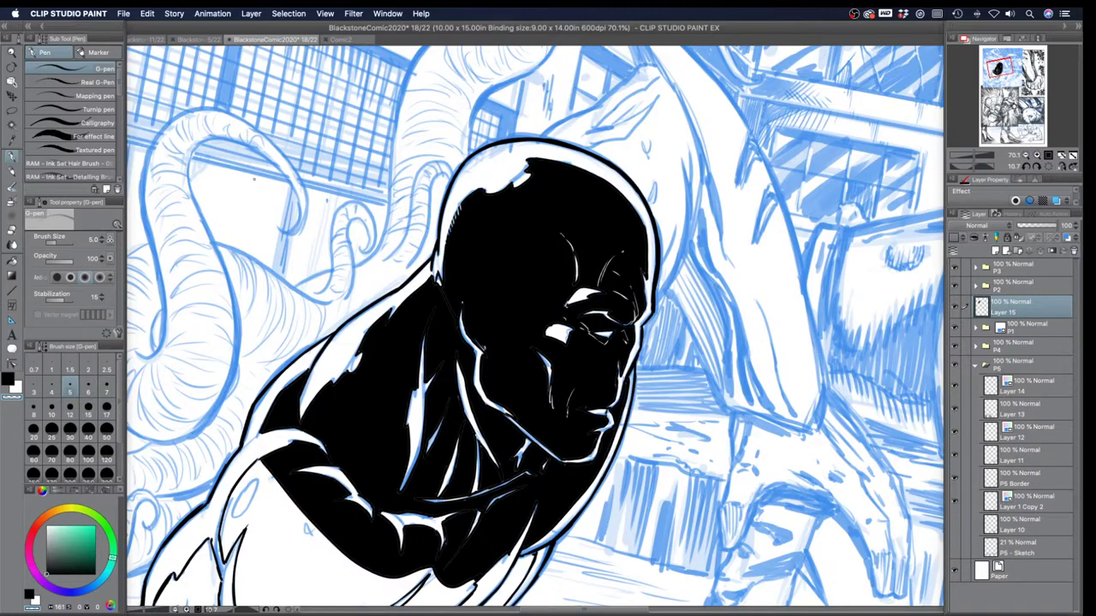
Step: Ink the outer contour of the far shoulder behind the face in black, starting at brush size 10 and reducing to 7
left_click(12, 53)
left_click(477, 196)
left_click_drag(468, 261, 478, 347)
scroll(572, 215, "up", 2)
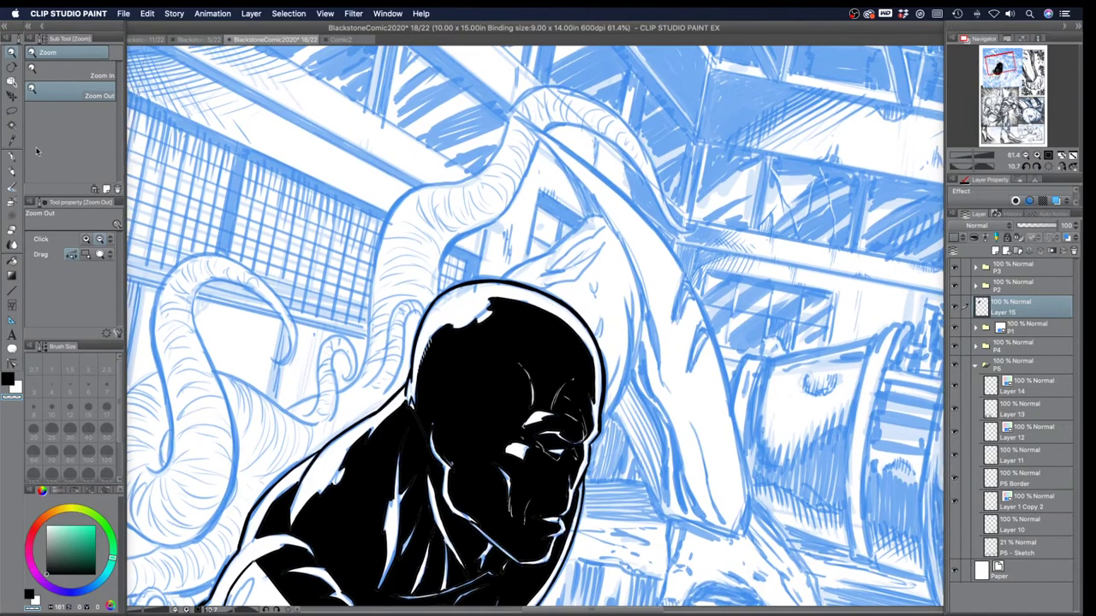
left_click(14, 158)
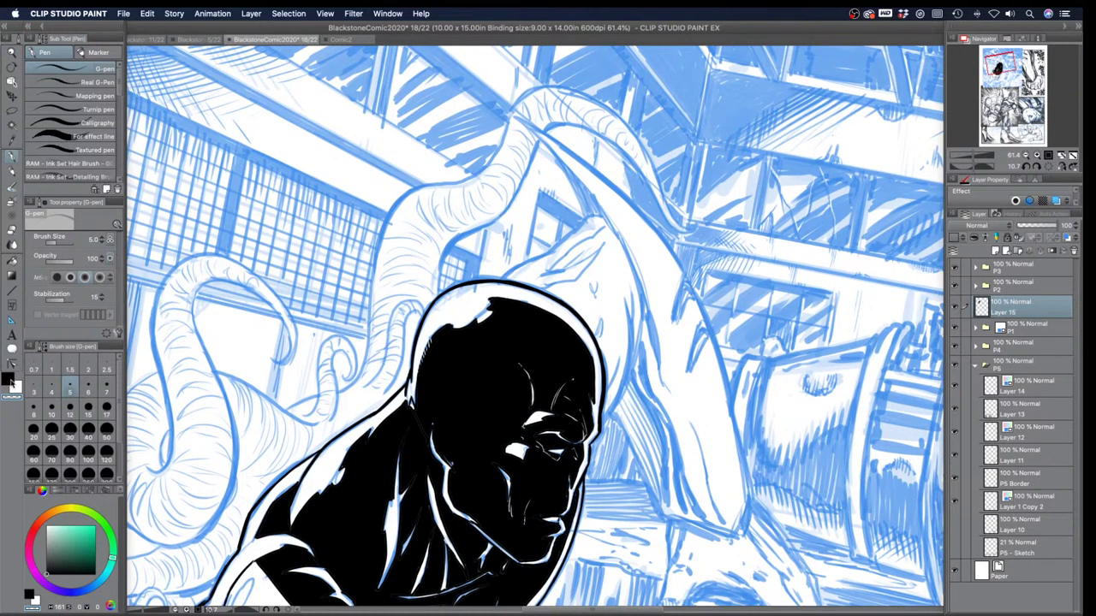
key("bracketright")
key("bracketright")
key("bracketright")
key("bracketright")
key("bracketright")
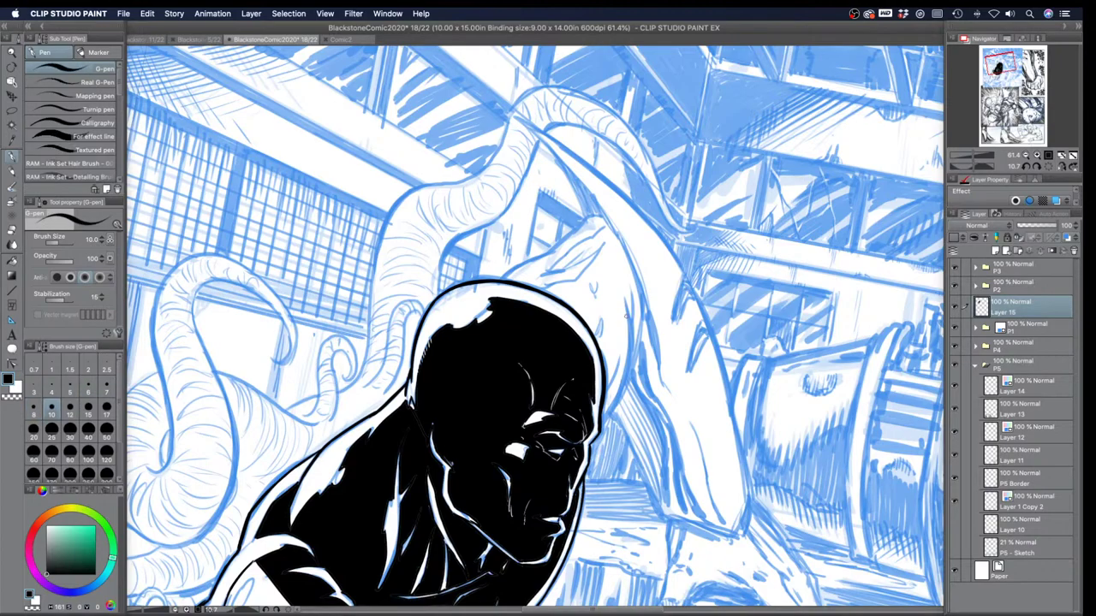
left_click_drag(626, 308, 625, 374)
key("bracketleft")
mouse_move(631, 334)
left_mouse_down()
mouse_move(621, 390)
mouse_move(601, 421)
left_mouse_up()
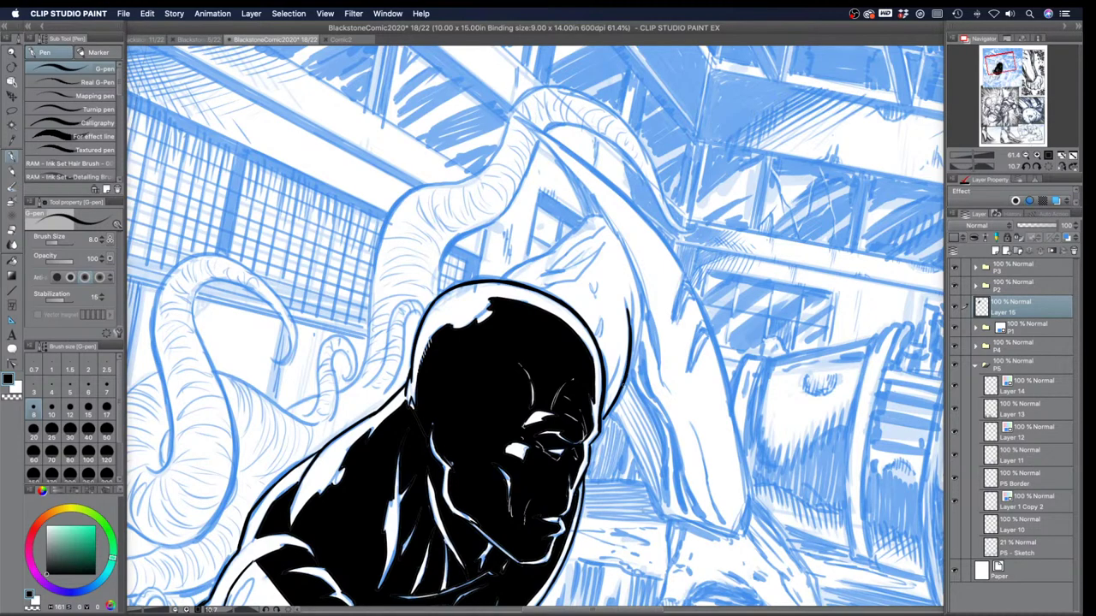
key("bracketleft")
mouse_move(636, 322)
left_mouse_down()
mouse_move(631, 341)
mouse_move(632, 331)
left_mouse_up()
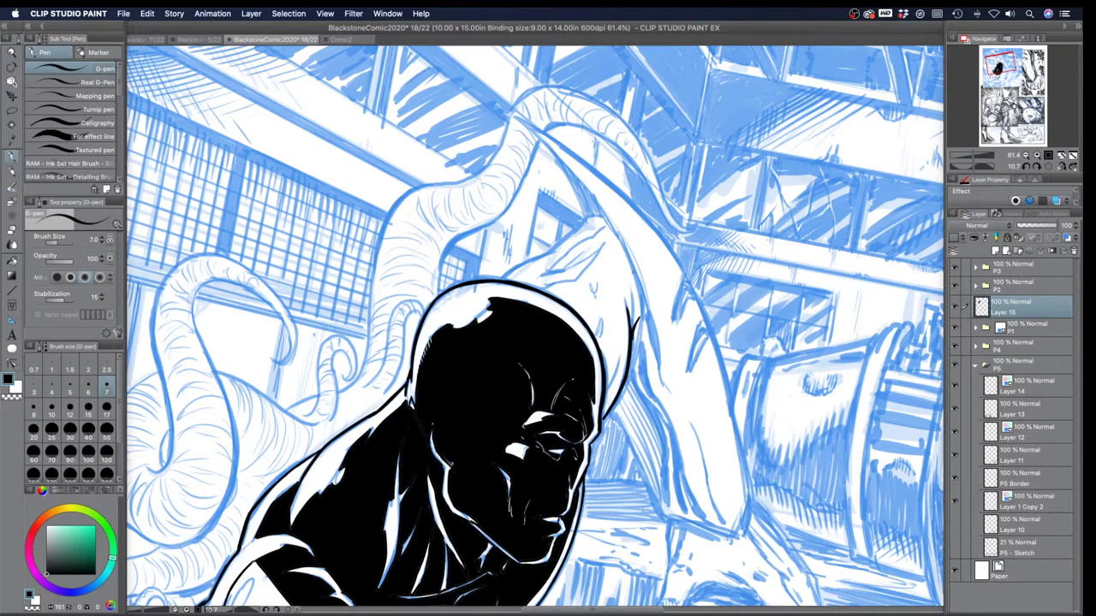
Step: Ink the top contour of the far shoulder above the head and the pointed highlight shape inside it
mouse_move(601, 214)
left_mouse_down()
mouse_move(500, 279)
mouse_move(562, 281)
mouse_move(606, 243)
mouse_move(544, 274)
mouse_move(610, 226)
left_mouse_up()
key("bracketleft")
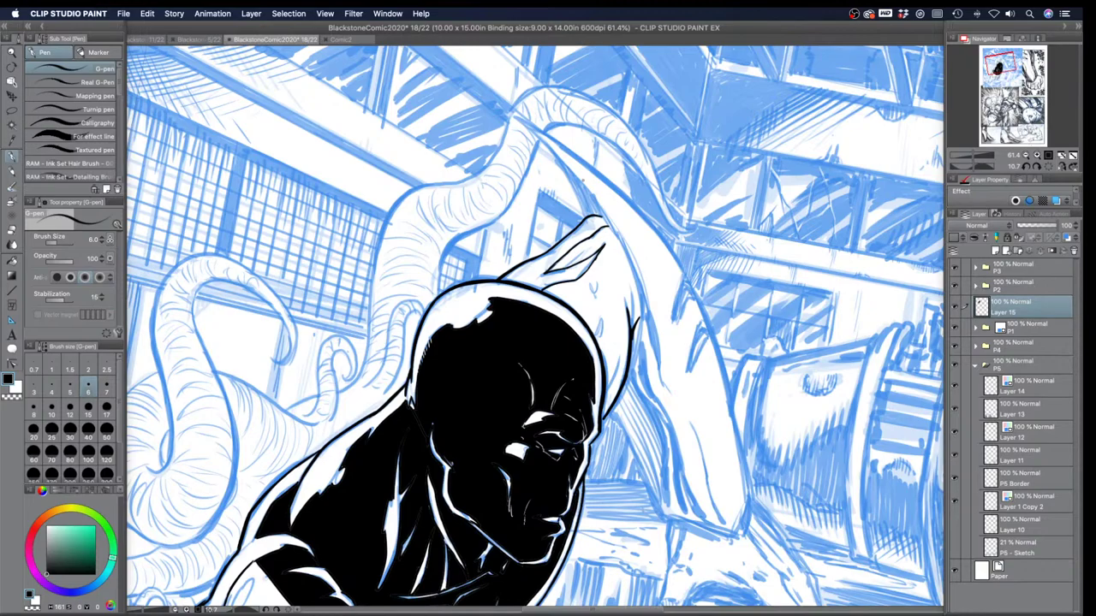
key("bracketright")
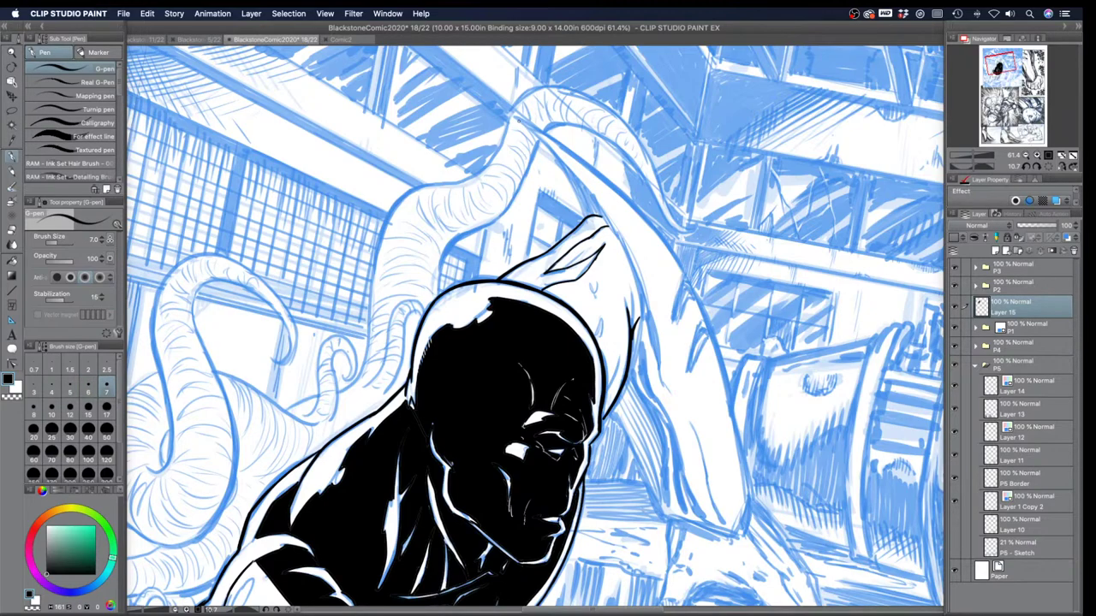
Step: Ink the long edge running from the spike's tip down the far shoulder and close it at the armpit corner
left_click_drag(514, 120, 601, 214)
key("super+z")
mouse_move(515, 117)
left_mouse_down()
mouse_move(638, 295)
mouse_move(650, 319)
left_mouse_up()
key("super+z")
left_click_drag(616, 238, 649, 317)
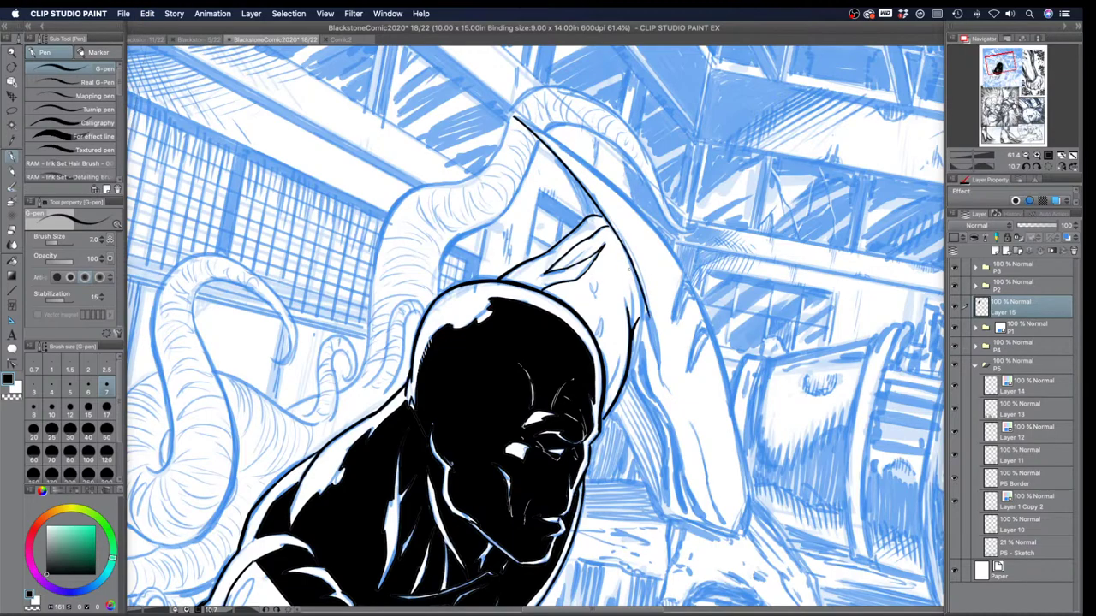
mouse_move(636, 276)
left_mouse_down()
mouse_move(648, 311)
mouse_move(635, 326)
left_mouse_up()
Step: Ink the inner edge of the spike from its tip down to the top of the far shoulder
left_click_drag(524, 127, 575, 195)
key("super+z")
left_click_drag(526, 128, 592, 219)
key("super+z")
left_click_drag(521, 122, 586, 219)
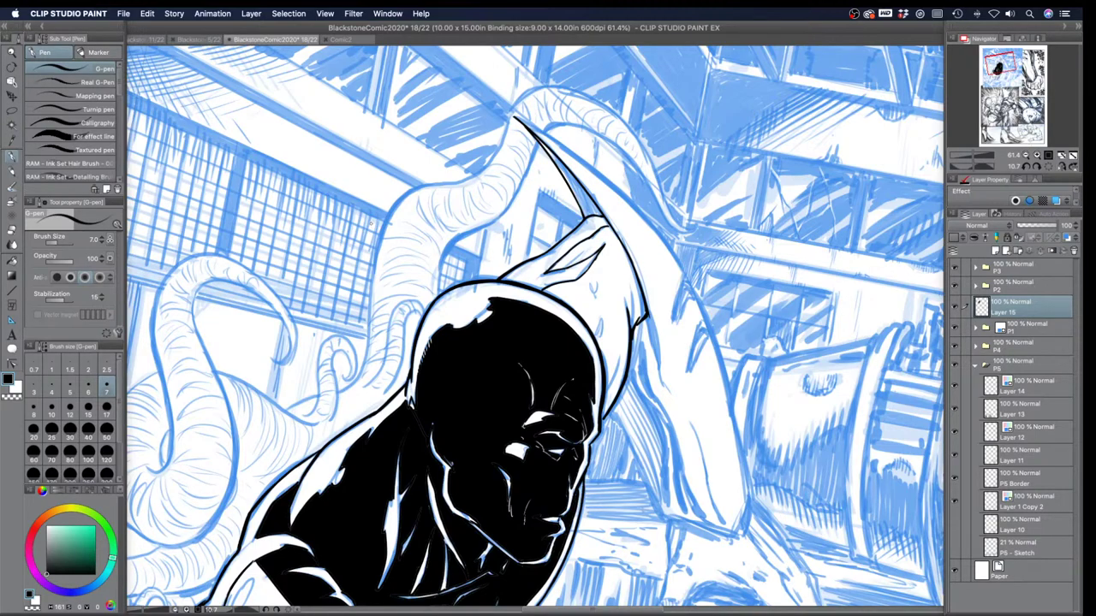
Step: Examine the layers inside the P1 folder and the folder's layer colour setting
left_click(955, 329)
left_click(955, 329)
left_click(976, 332)
left_click(975, 330)
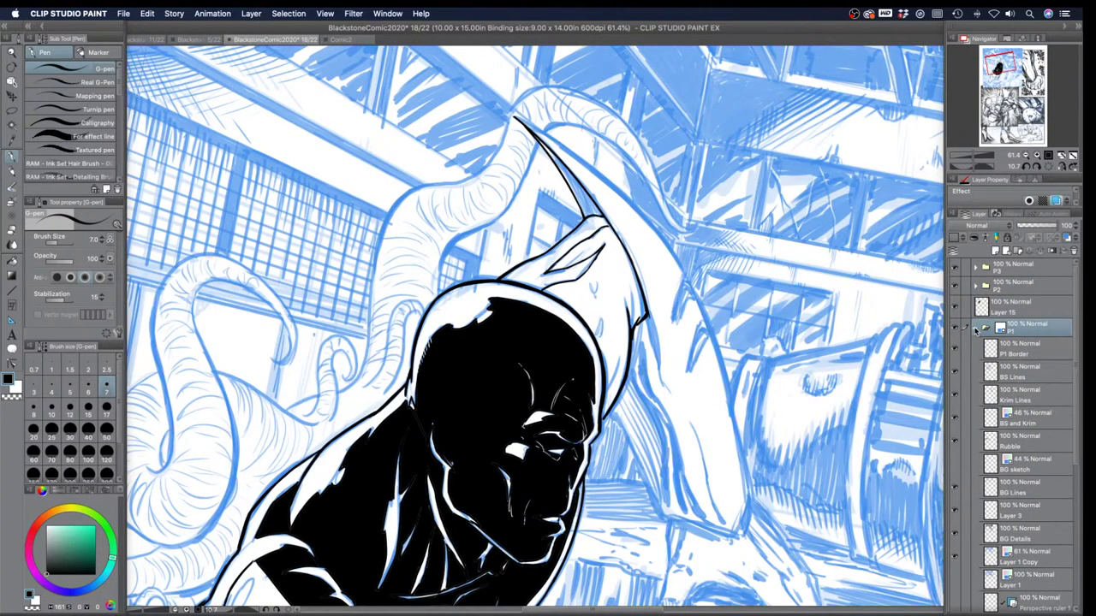
left_click(976, 330)
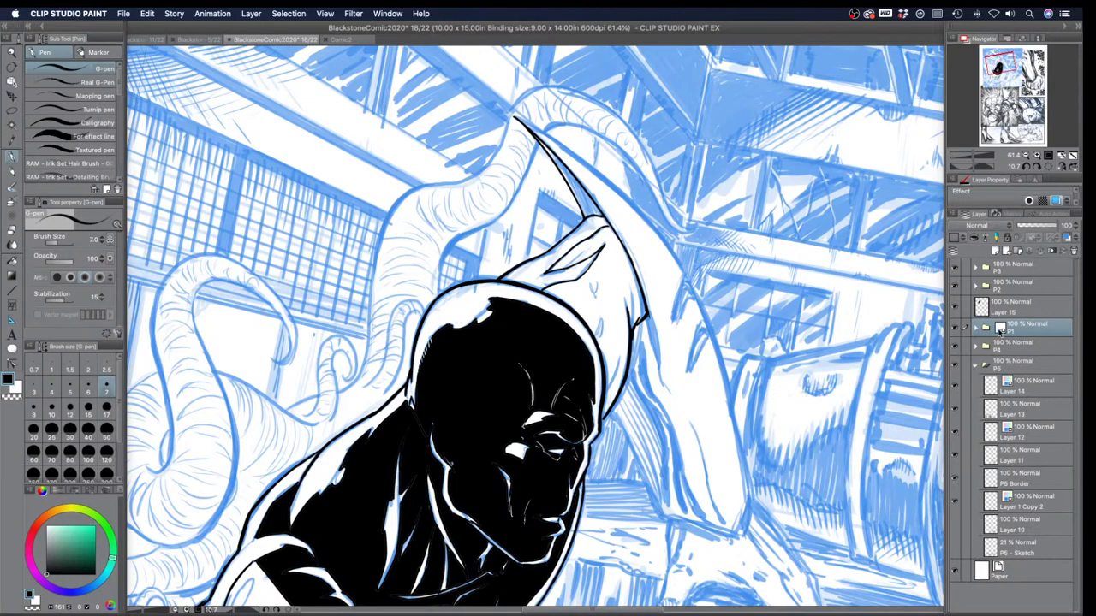
left_click(1055, 200)
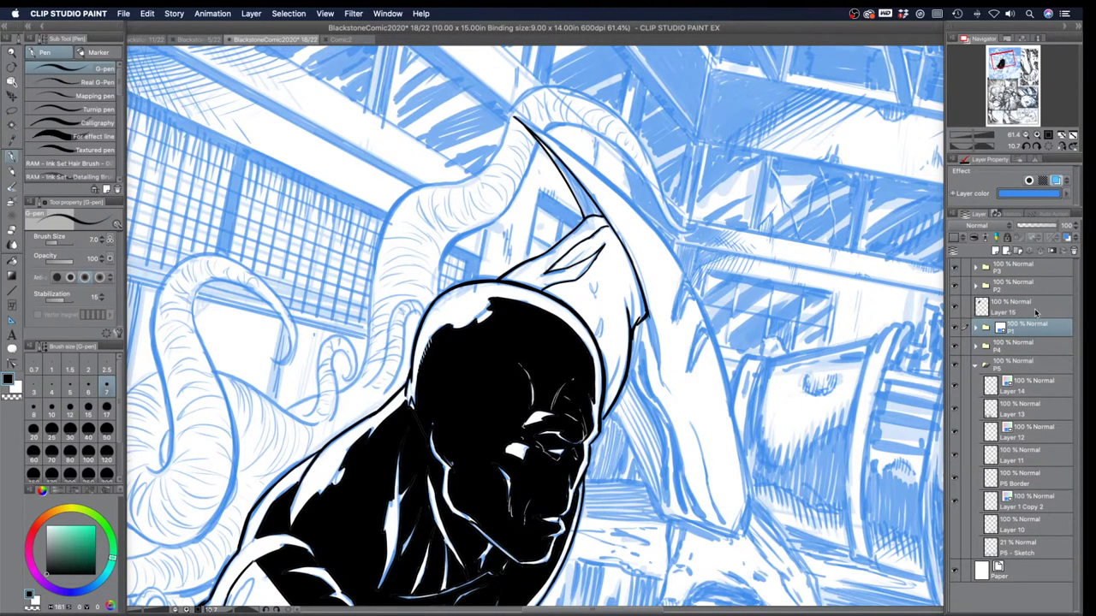
Step: Rename Layer 15 as "Inks - P1"
double_click(1007, 311)
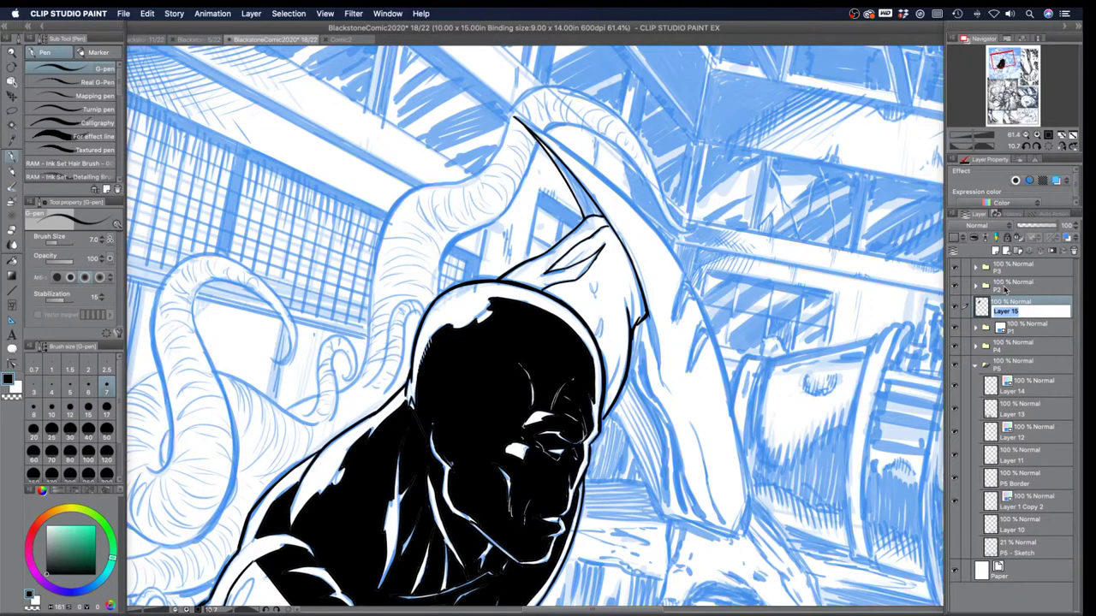
type("Inks - P1")
key("Return")
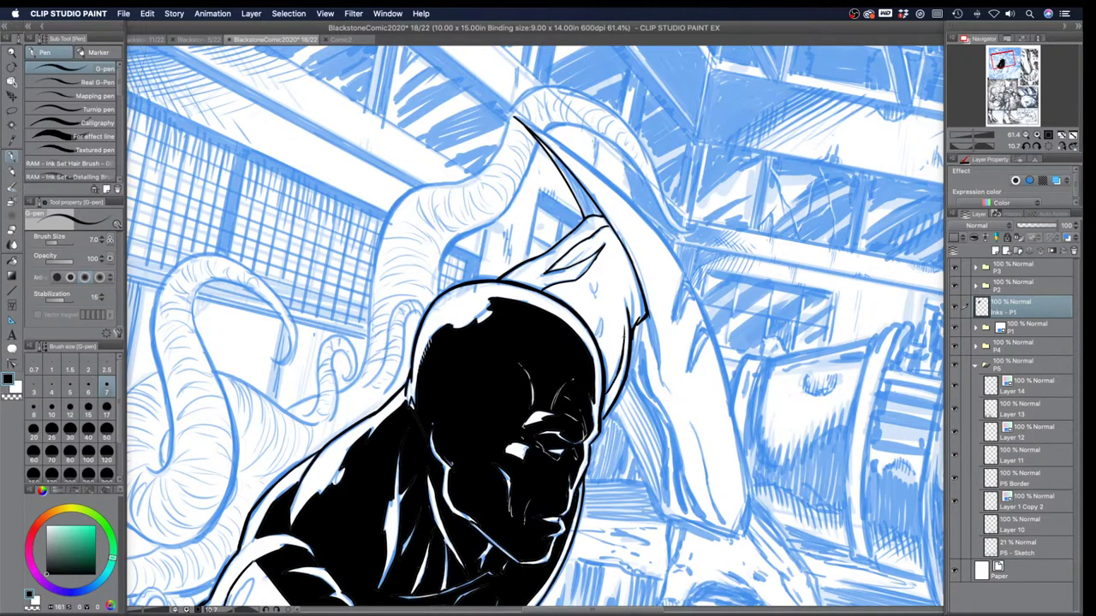
Step: Ink small tapered highlight shapes on the far shoulder and close the gap at its top edge
left_click_drag(620, 214, 652, 294)
key("super+z")
key("super+z")
mouse_move(637, 307)
left_mouse_down()
mouse_move(638, 319)
mouse_move(591, 334)
mouse_move(599, 320)
mouse_move(595, 343)
left_mouse_up()
left_click_drag(610, 264, 605, 292)
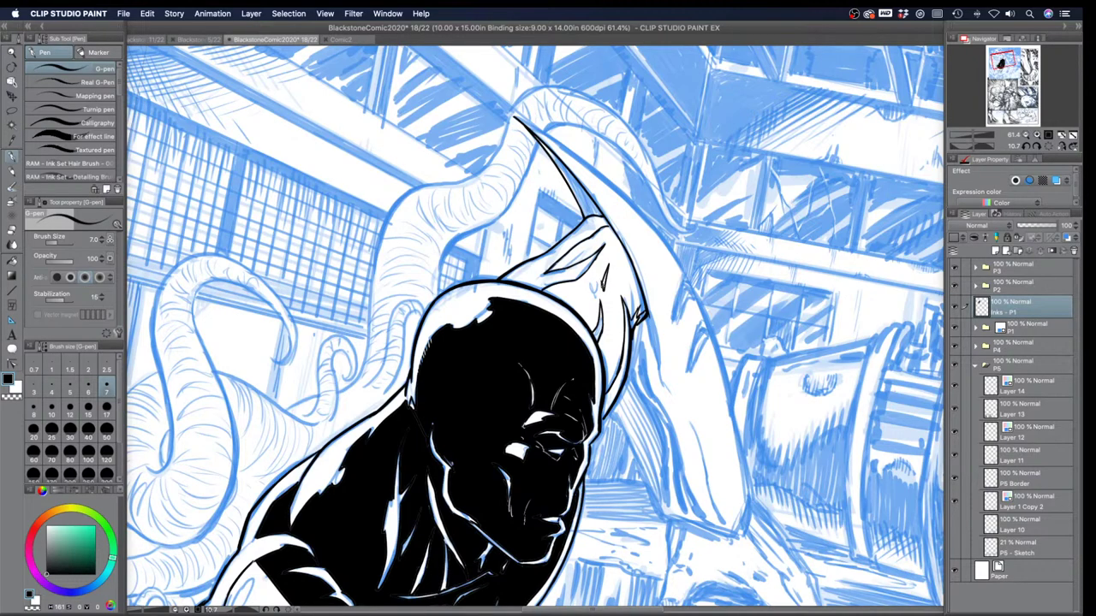
left_click_drag(608, 222, 601, 228)
Step: Fill the far shoulder and the spike above it with solid black
left_click(17, 262)
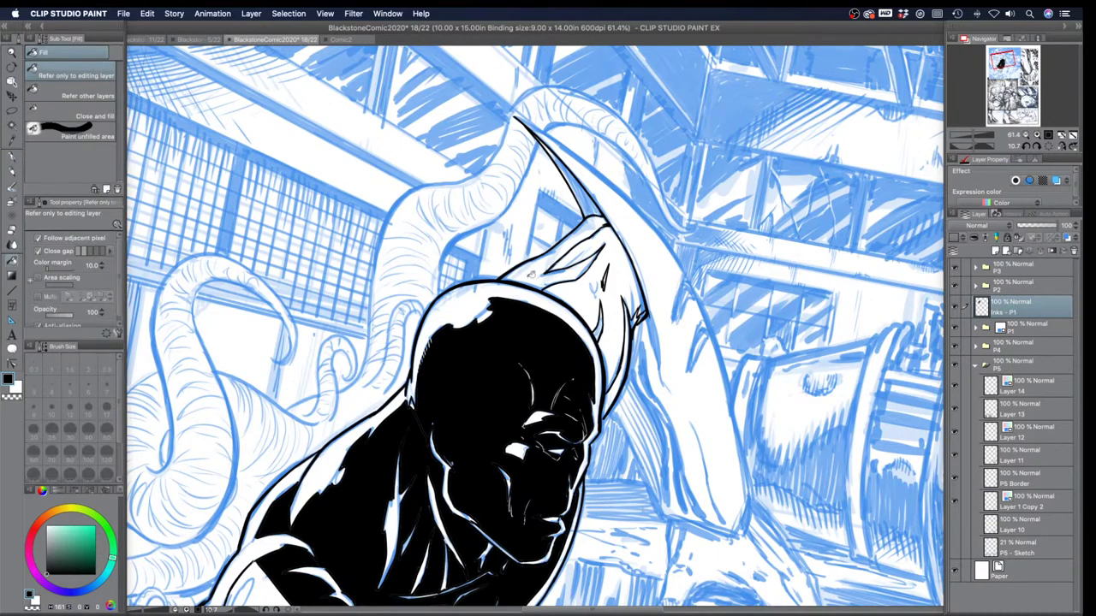
left_click(576, 294)
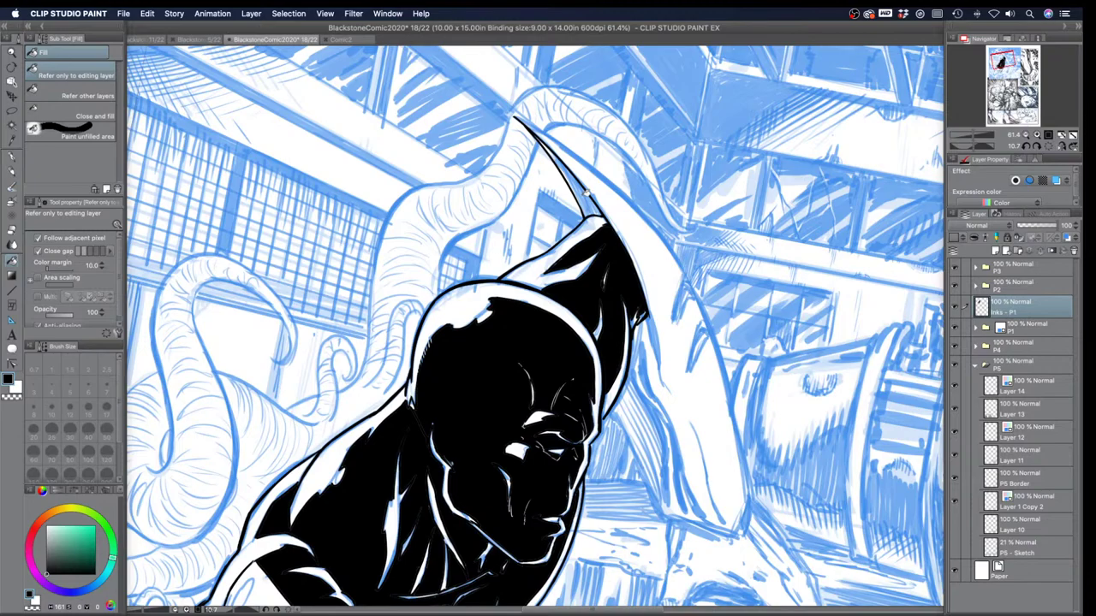
left_click(579, 189)
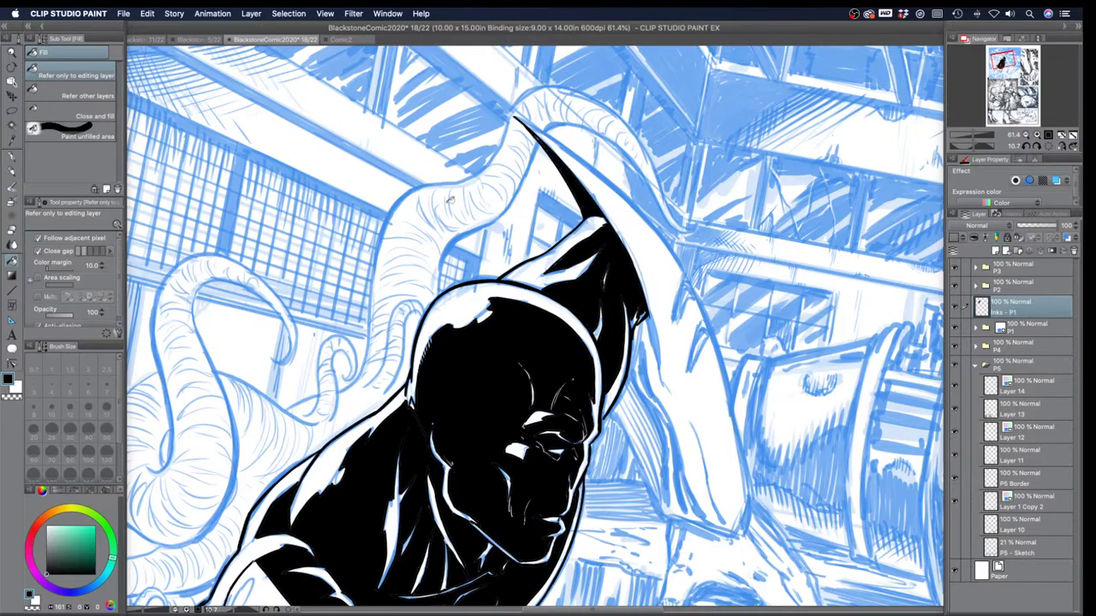
Step: Review the inked figure against the whole page and return to a close view of its head and shoulders
left_click(13, 158)
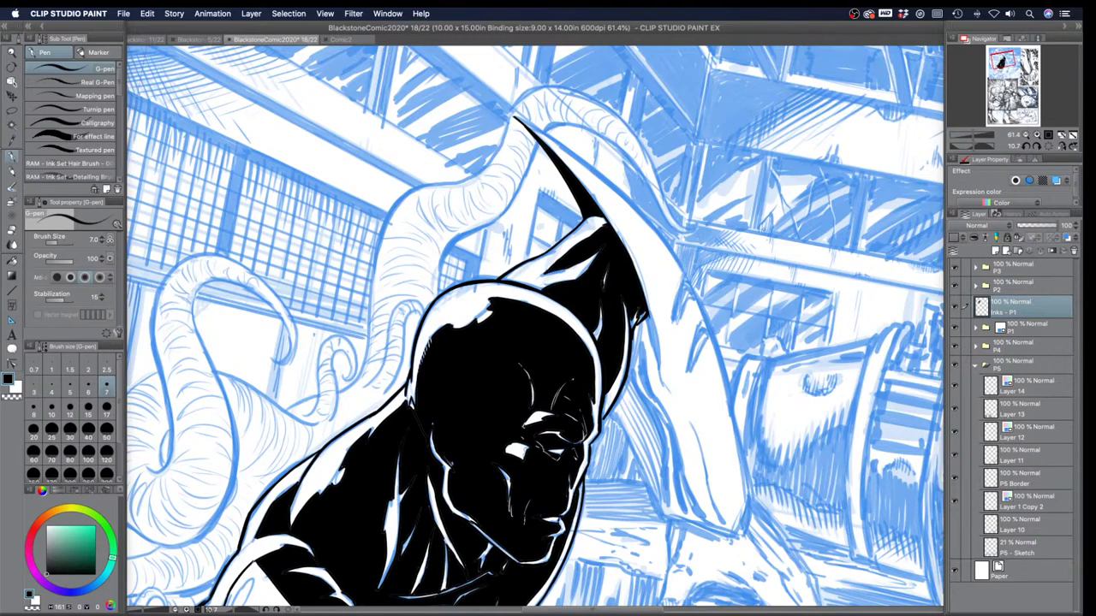
left_click(15, 53)
left_click_drag(505, 292, 460, 295)
left_click_drag(477, 342, 436, 290)
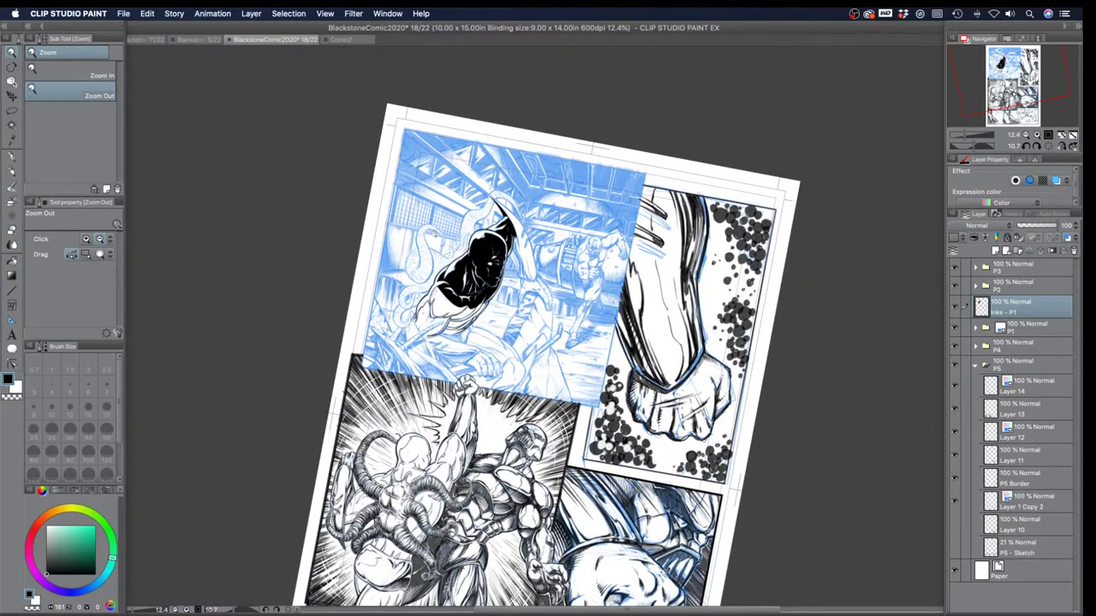
left_click(439, 256)
left_click(434, 255)
left_click_drag(435, 255, 531, 246)
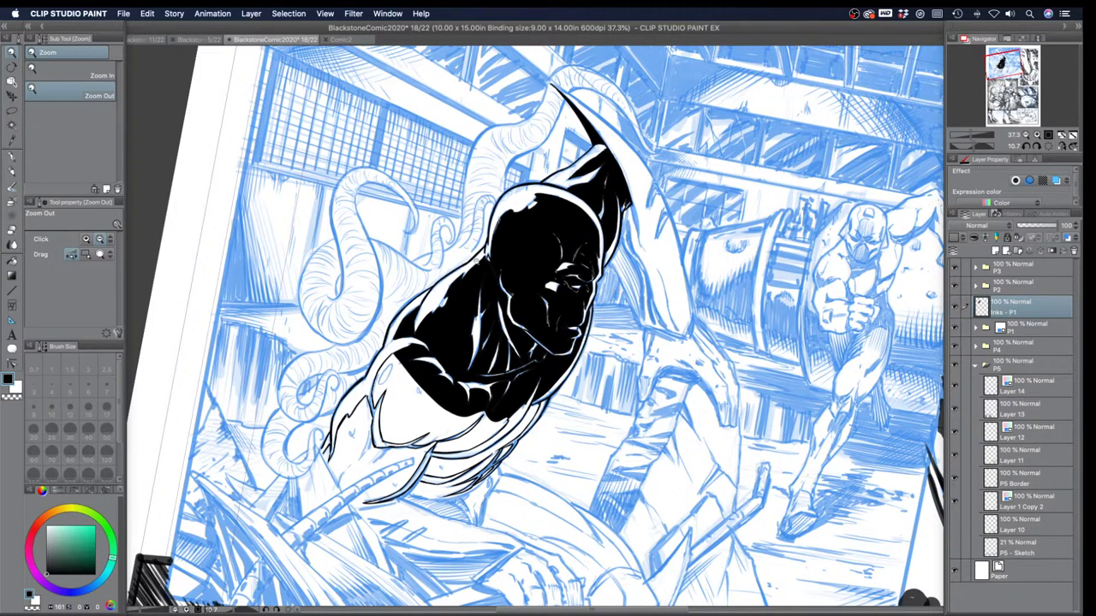
scroll(638, 175, "up", 1)
scroll(640, 174, "up", 1)
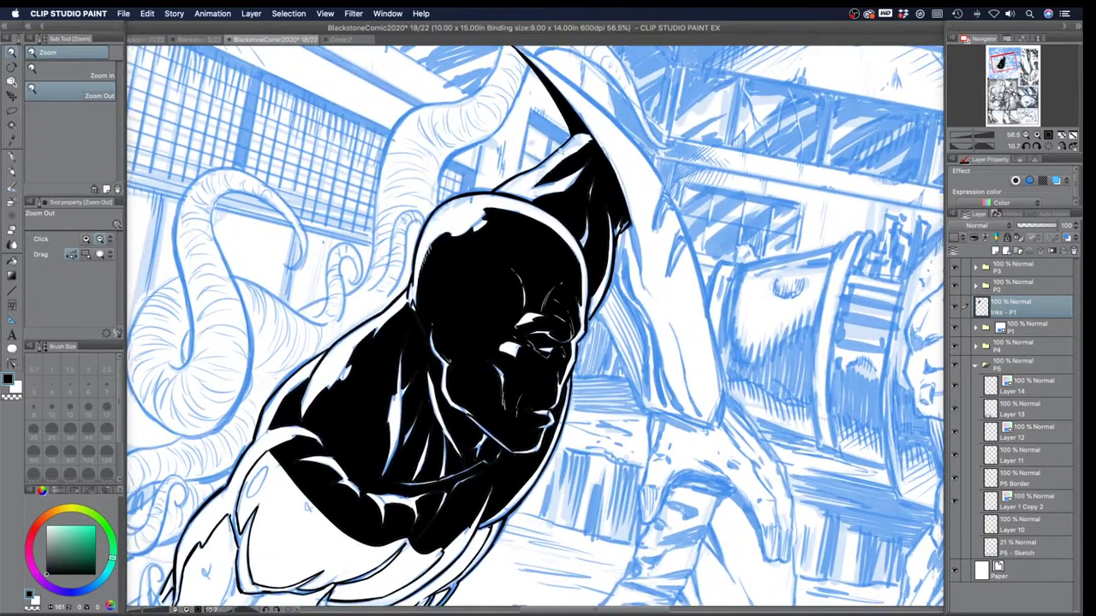
Step: Ink tapered muscle strokes on the near forearm and extend its lower contour with the G-pen at size 7
scroll(485, 295, "up", 1)
left_click_drag(486, 296, 604, 148)
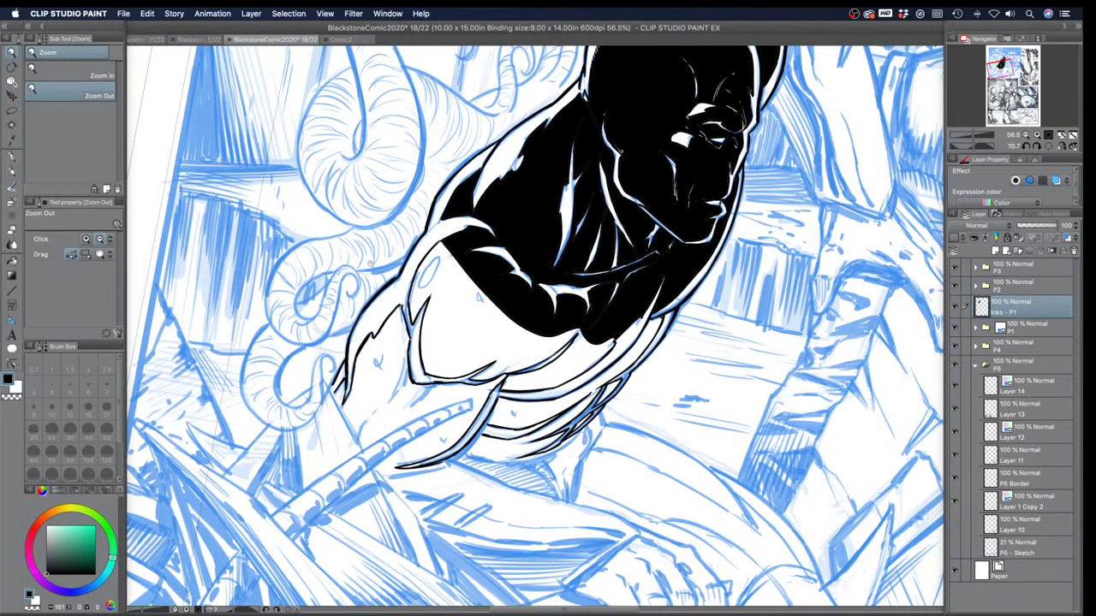
key("shift+space")
left_click_drag(356, 337, 410, 261)
mouse_move(481, 336)
left_mouse_down()
mouse_move(490, 390)
mouse_move(499, 352)
mouse_move(520, 356)
mouse_move(511, 387)
left_mouse_up()
left_click_drag(521, 348, 519, 366)
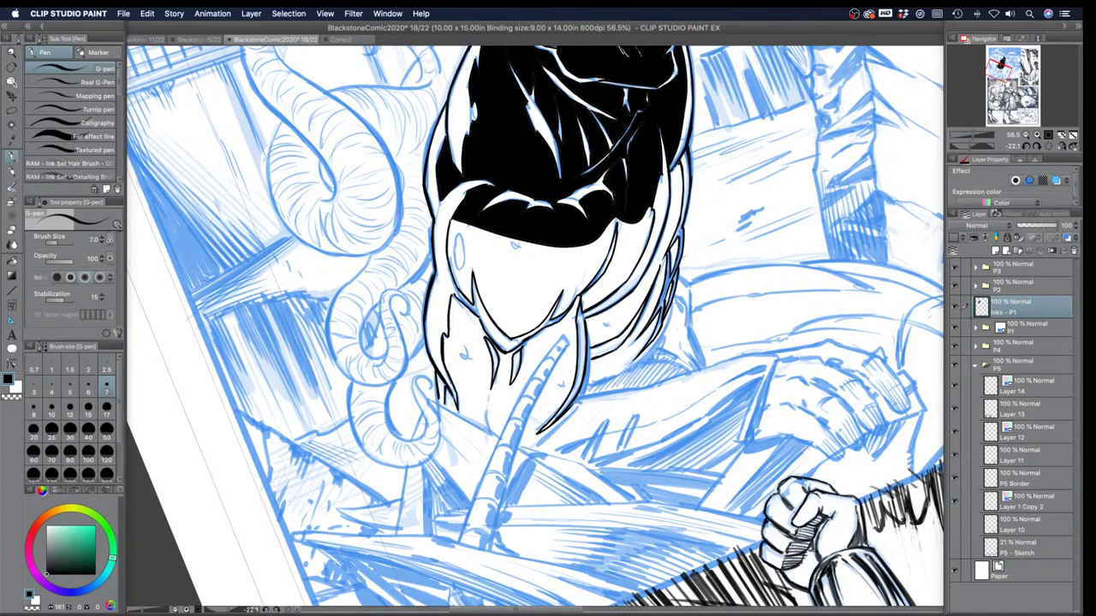
left_click_drag(579, 401, 530, 447)
Step: Ink the long upper contour running from beneath the torso to the wrist of the hand on the ground
key("r")
left_click_drag(406, 258, 561, 178)
key("space")
left_click_drag(406, 315, 441, 181)
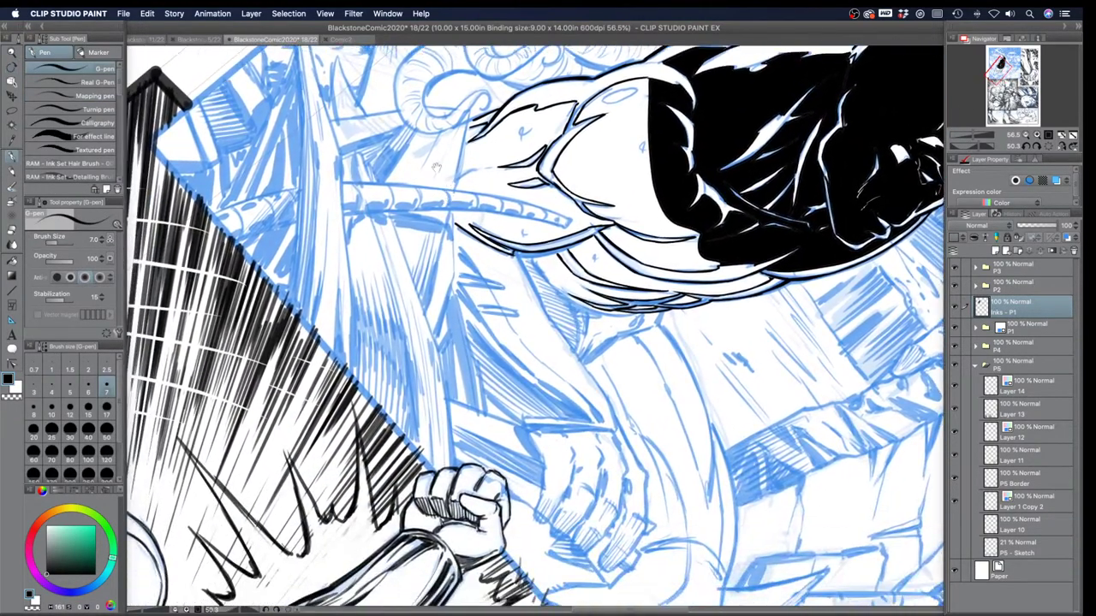
left_click_drag(516, 253, 581, 364)
left_click_drag(554, 321, 572, 350)
left_click_drag(569, 346, 583, 366)
left_click_drag(552, 322, 596, 383)
left_click_drag(570, 349, 597, 383)
left_click_drag(596, 382, 613, 427)
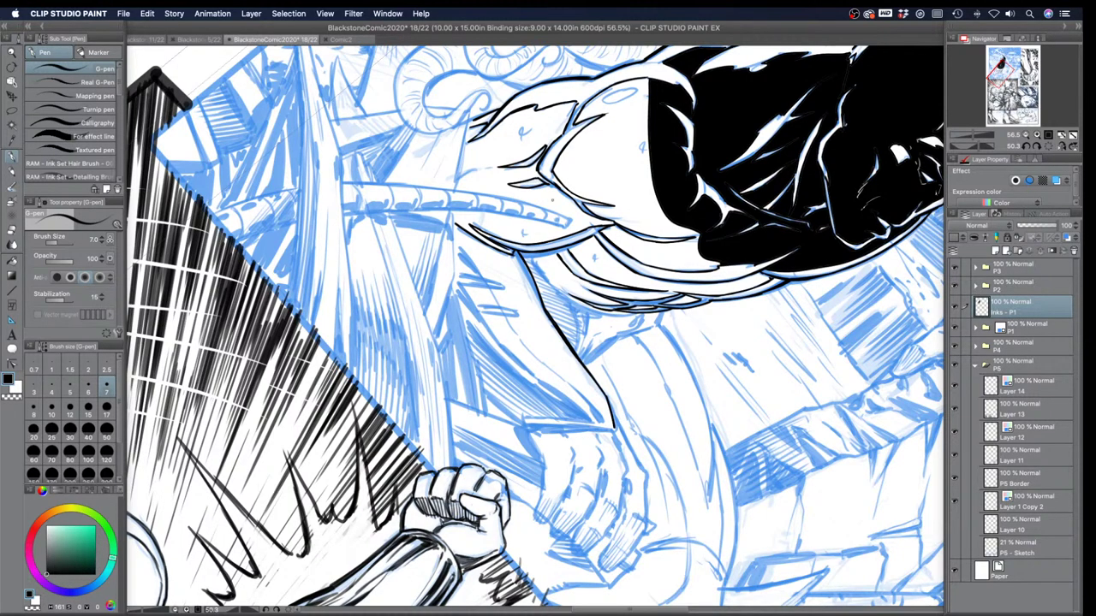
Step: Ink the angular edge beside the hand on the ground and the short line below it with the G-pen at size 15
left_click_drag(426, 390, 518, 452)
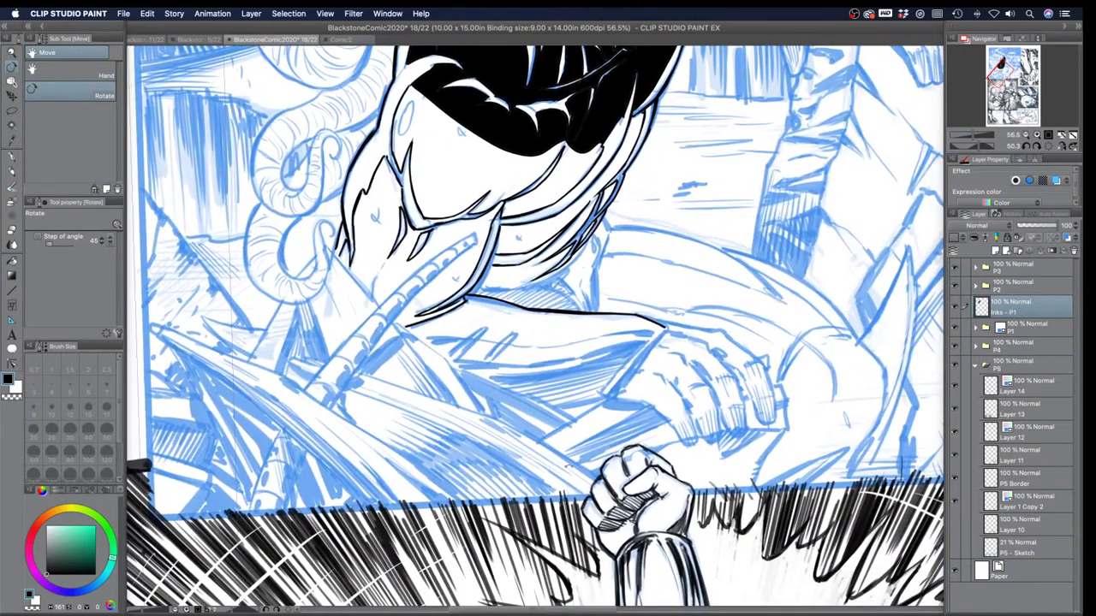
left_click(12, 53)
left_click_drag(367, 212, 348, 210)
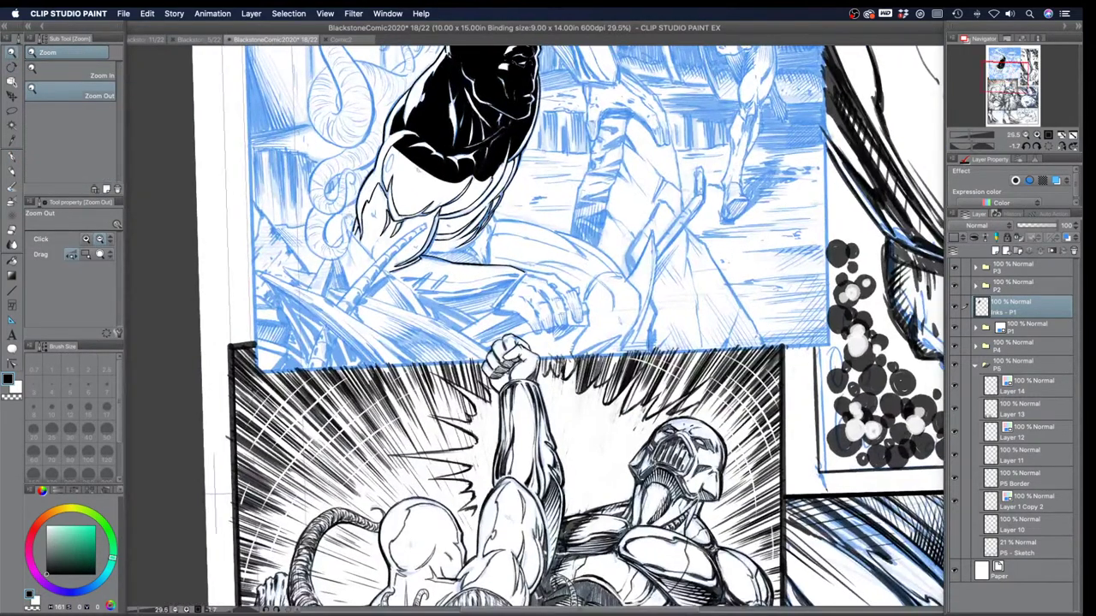
left_click_drag(349, 168, 417, 275)
left_click_drag(413, 313, 414, 397)
left_click_drag(505, 343, 426, 347)
left_click_drag(442, 294, 430, 297)
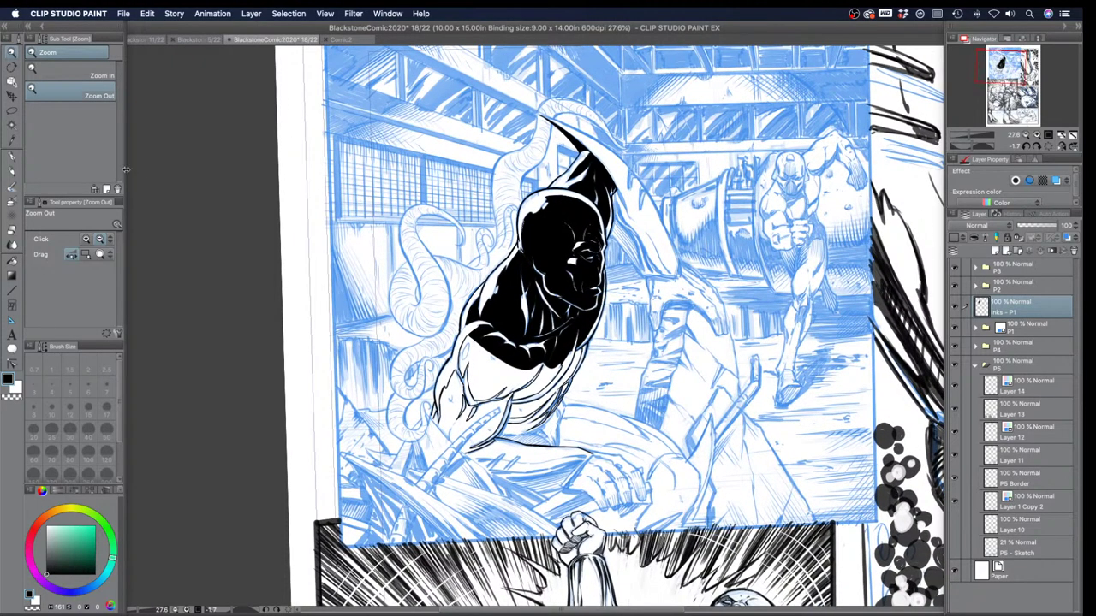
left_click(12, 158)
key("bracketright")
key("bracketright")
key("bracketright")
key("bracketright")
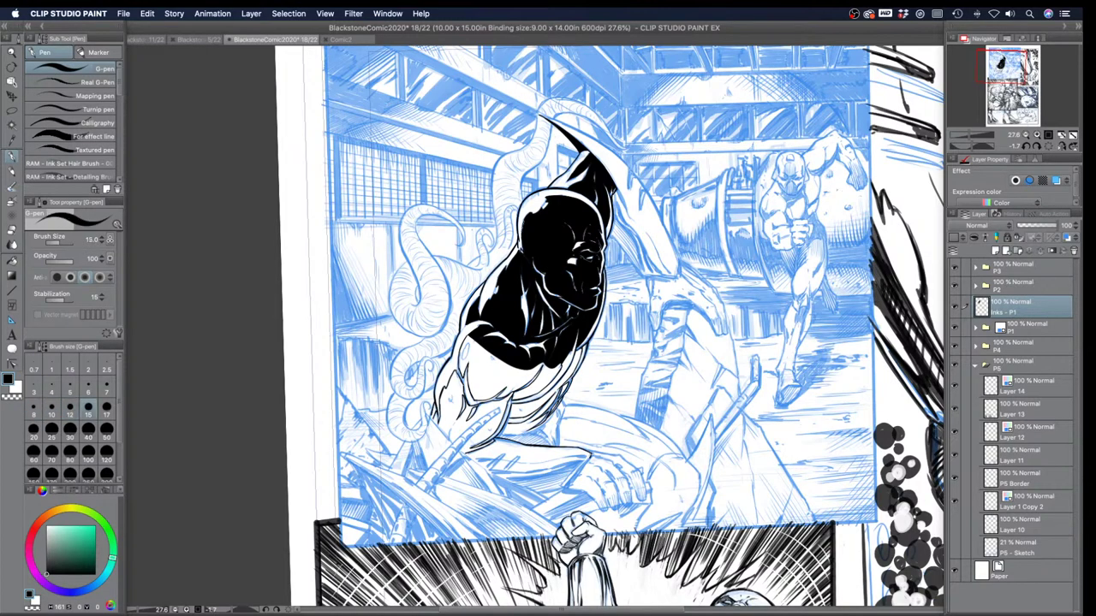
mouse_move(589, 457)
left_mouse_down()
mouse_move(566, 485)
mouse_move(581, 467)
mouse_move(539, 494)
left_mouse_up()
key("bracketleft")
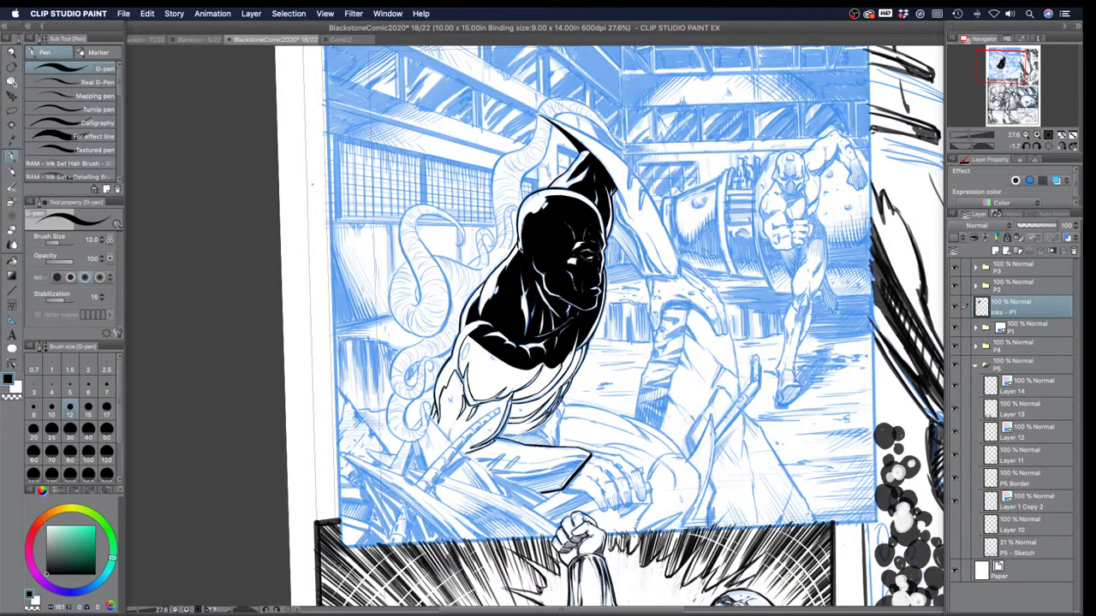
Step: Close the lower end of the near forearm at size 12 and ink its edges around the ridged rod crossing it at size 10
key("bracketleft")
key("bracketleft")
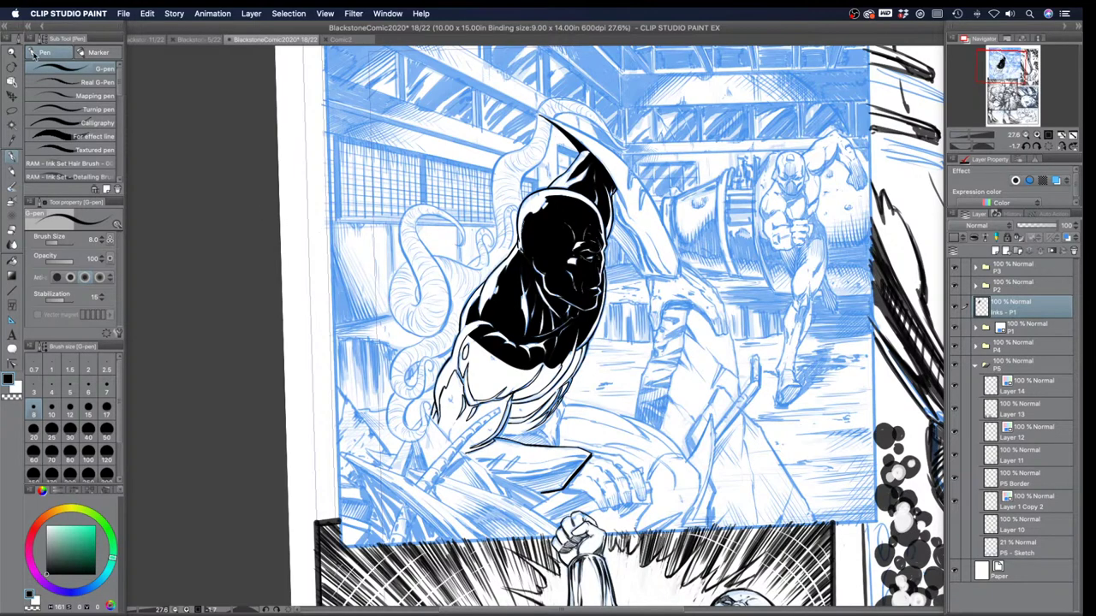
key("alt+space")
left_click_drag(419, 351, 450, 386)
left_click(12, 158)
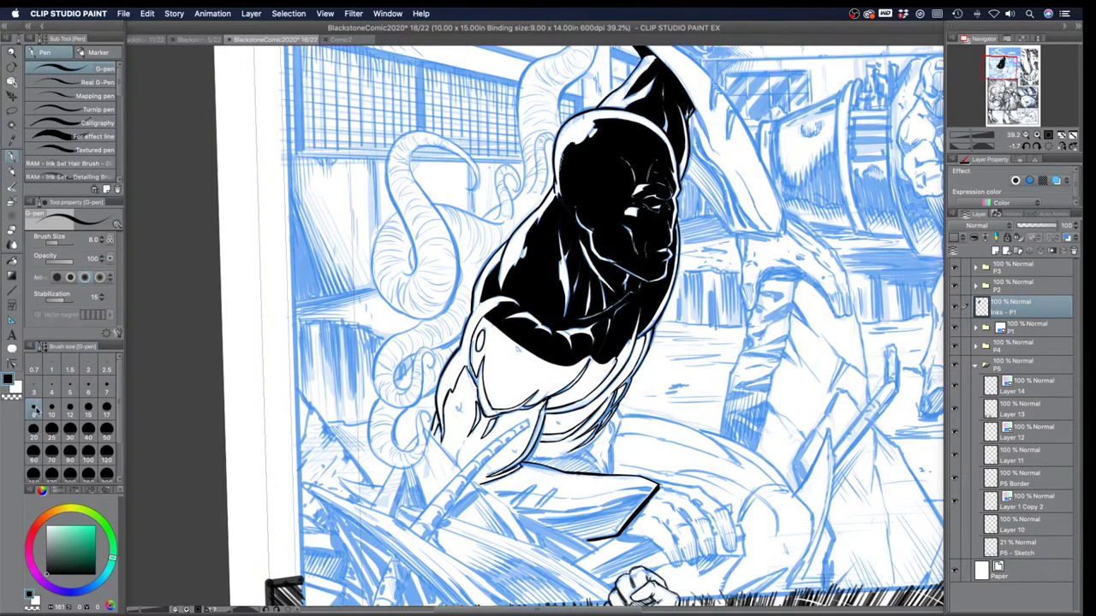
left_click(64, 411)
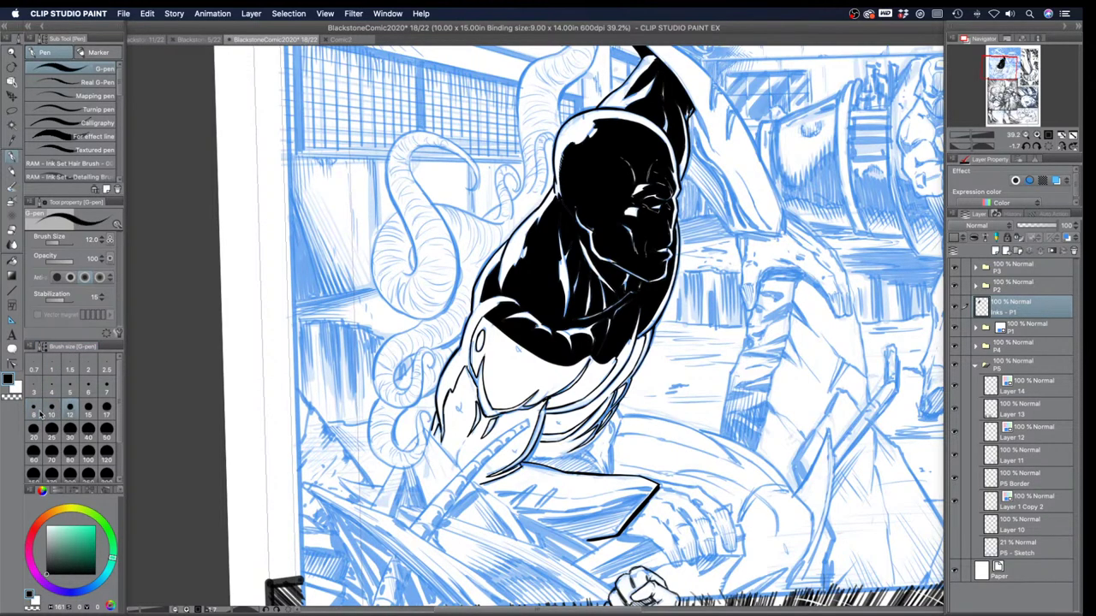
left_click(34, 409)
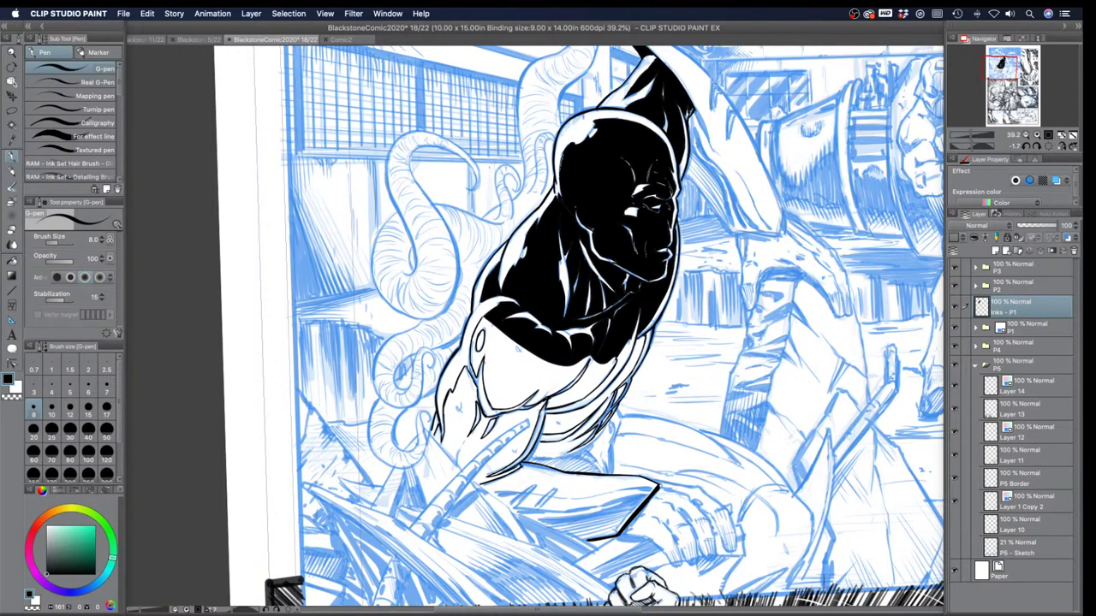
left_click(52, 408)
left_click(70, 408)
mouse_move(440, 427)
left_mouse_down()
mouse_move(434, 443)
mouse_move(454, 468)
mouse_move(445, 453)
mouse_move(452, 459)
left_mouse_up()
key("bracketleft")
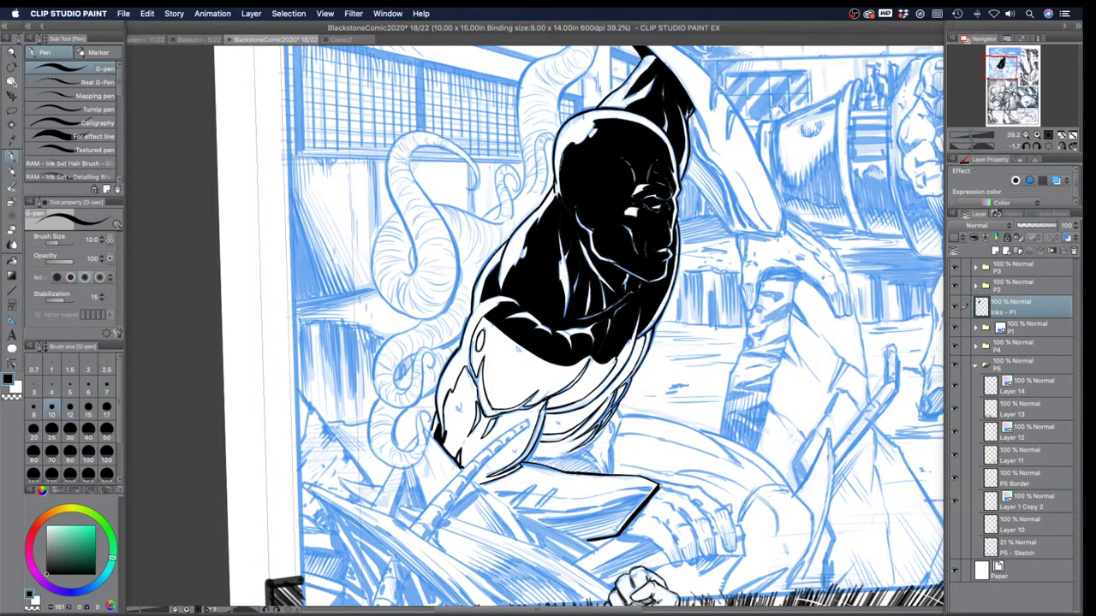
left_click_drag(518, 426, 468, 464)
mouse_move(530, 426)
left_mouse_down()
mouse_move(473, 479)
mouse_move(516, 459)
left_mouse_up()
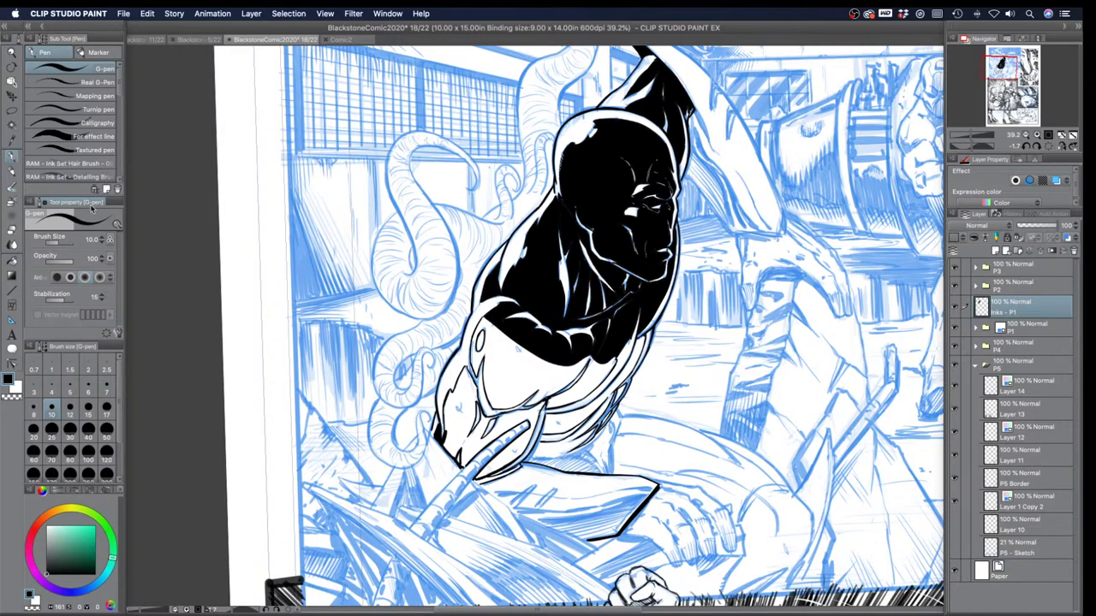
Step: Fill the chest, near upper arm and forearm with solid black, keeping the muscle highlights white
left_click(12, 259)
left_click(507, 364)
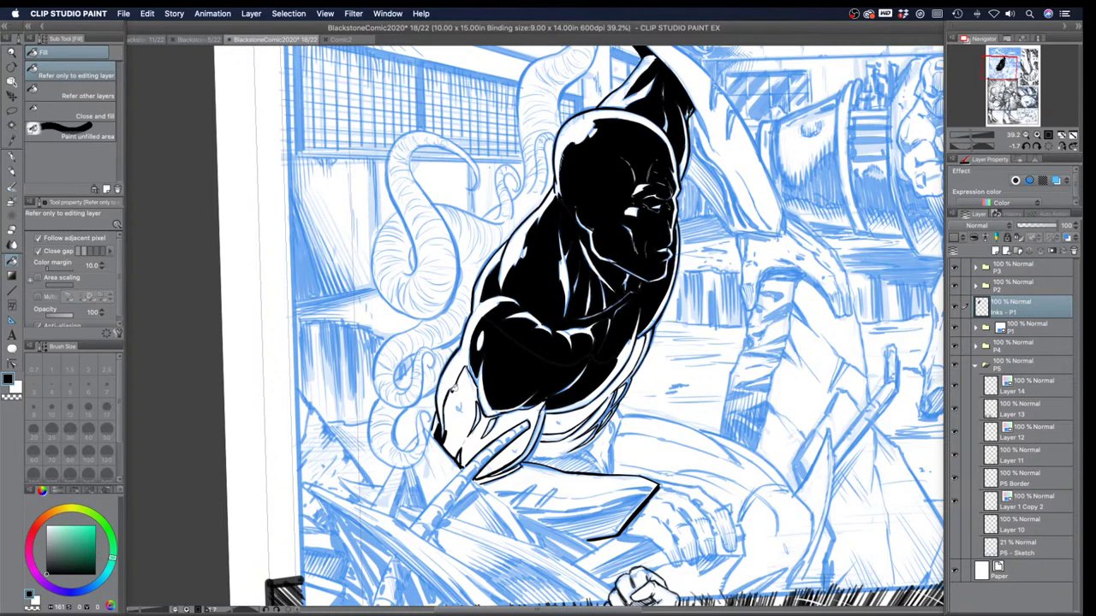
left_click(452, 391)
key("super+z")
key("p")
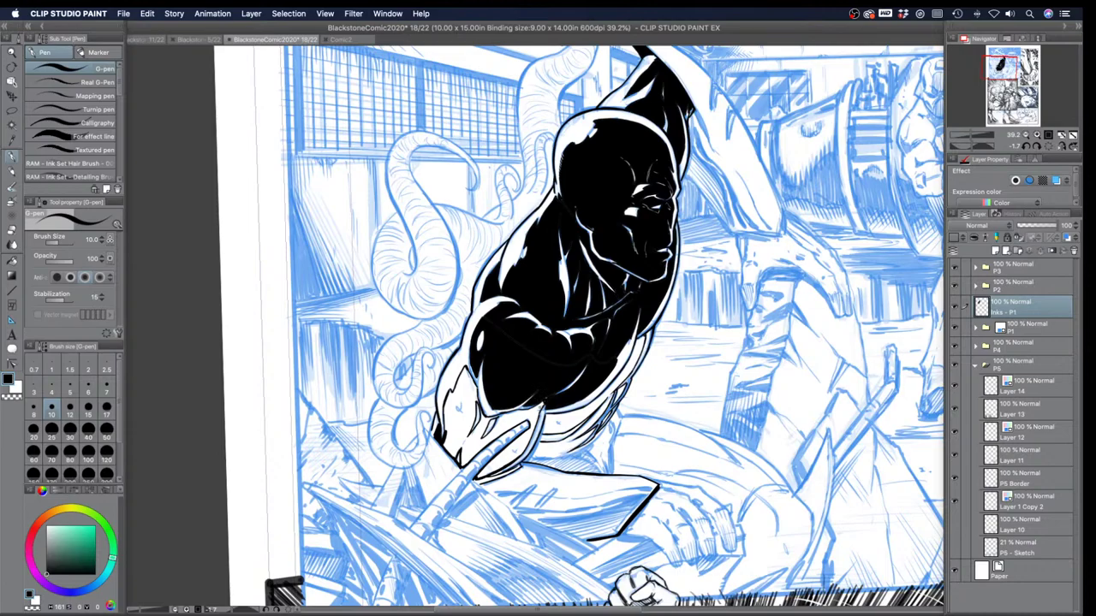
left_click(12, 262)
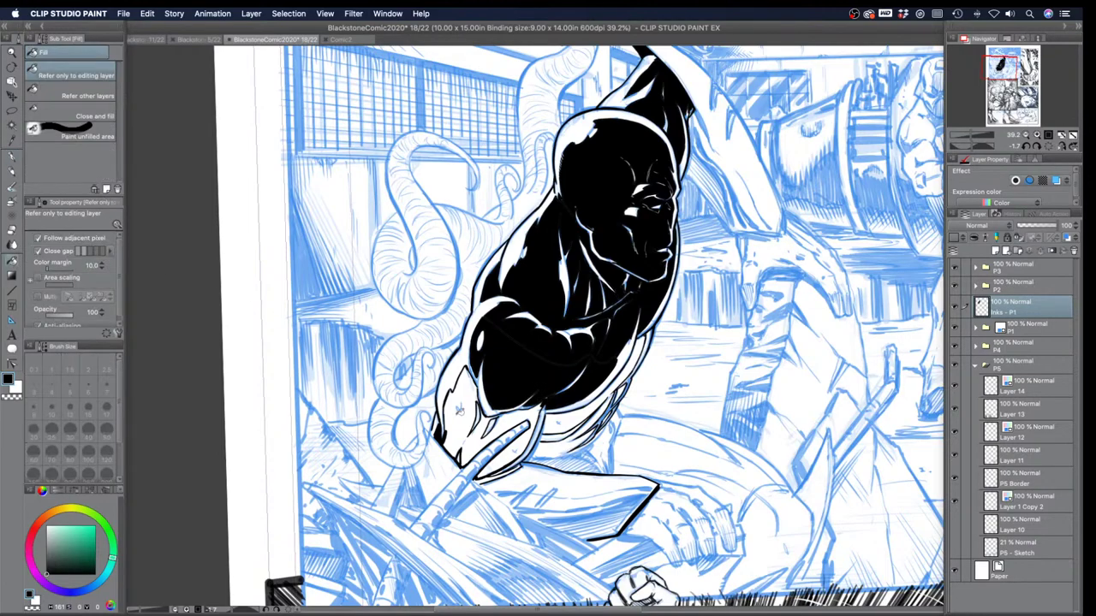
left_click(461, 412)
Step: Close the lower edge of the ribs with a G-pen stroke at size 12
left_click(13, 159)
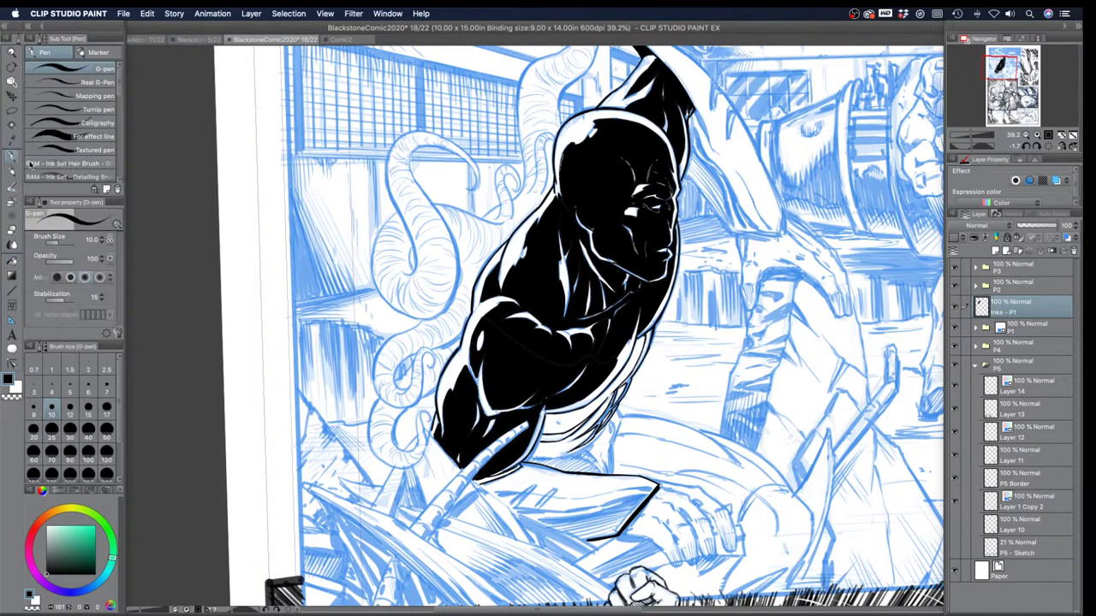
key("bracketright")
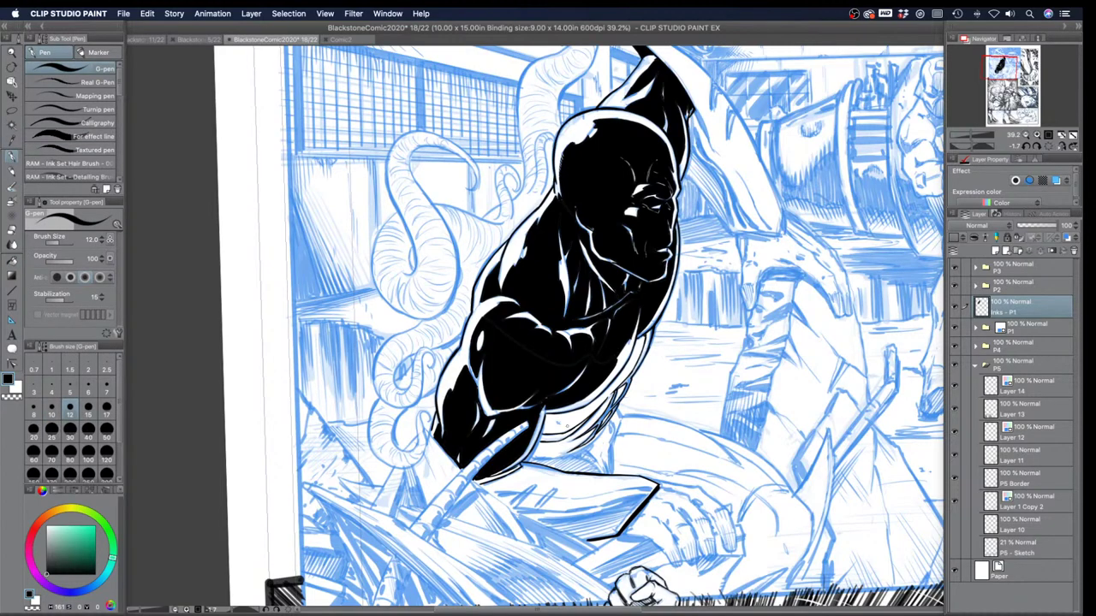
left_click_drag(579, 449, 536, 456)
Step: Try to fill the ribs along the figure's side with solid black
left_click(13, 260)
left_click(635, 361)
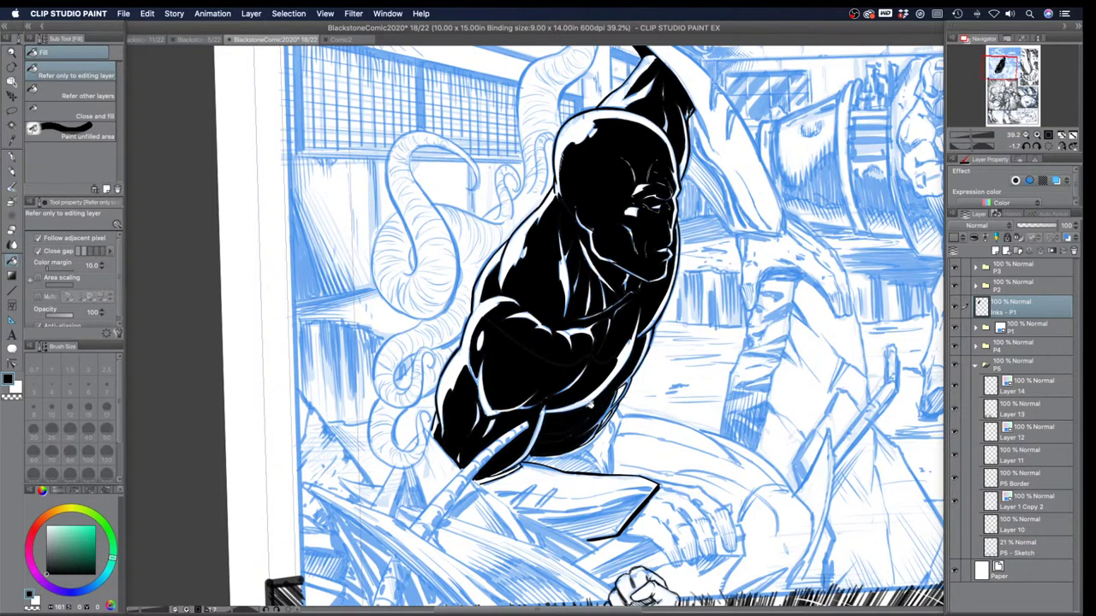
left_click(577, 346)
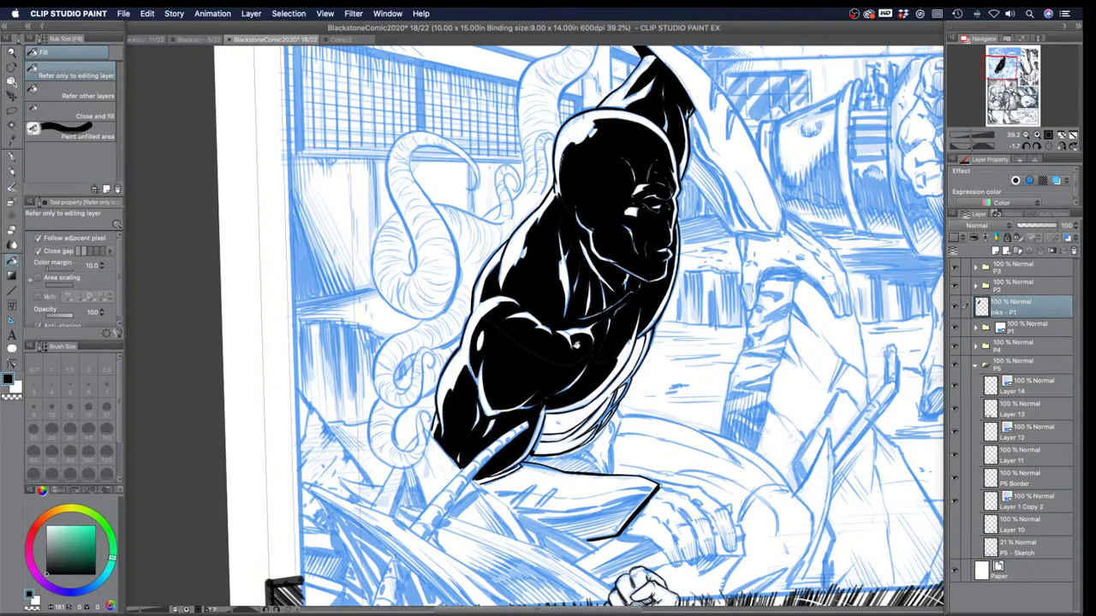
left_click(13, 156)
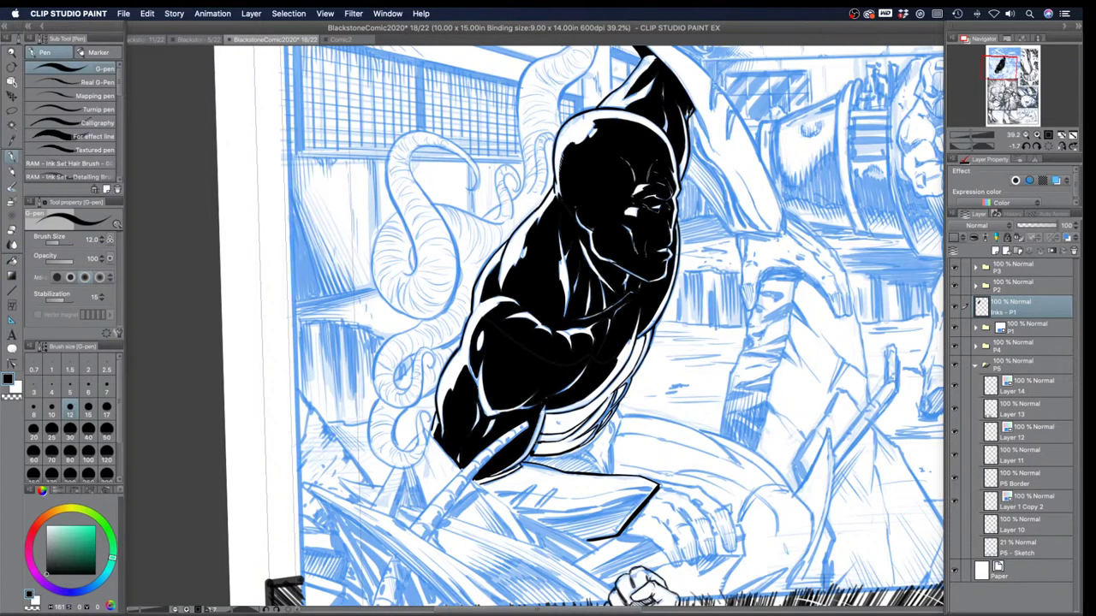
Step: Review the black-filled figure against the surrounding page and return to a closer view of panel 1
left_click(16, 54)
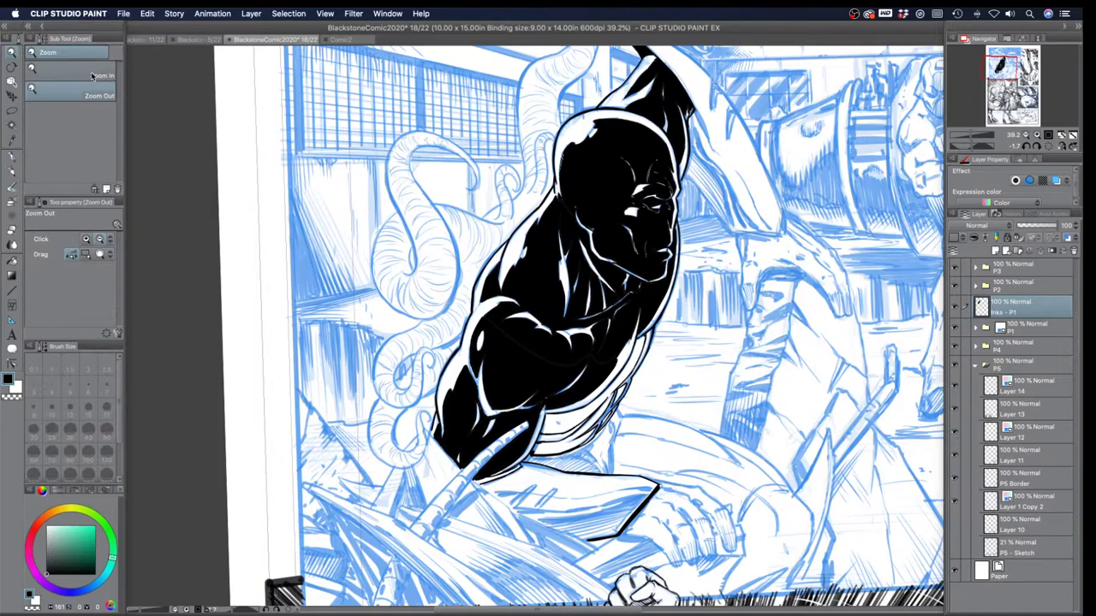
left_click(409, 202)
left_click_drag(409, 203, 387, 303)
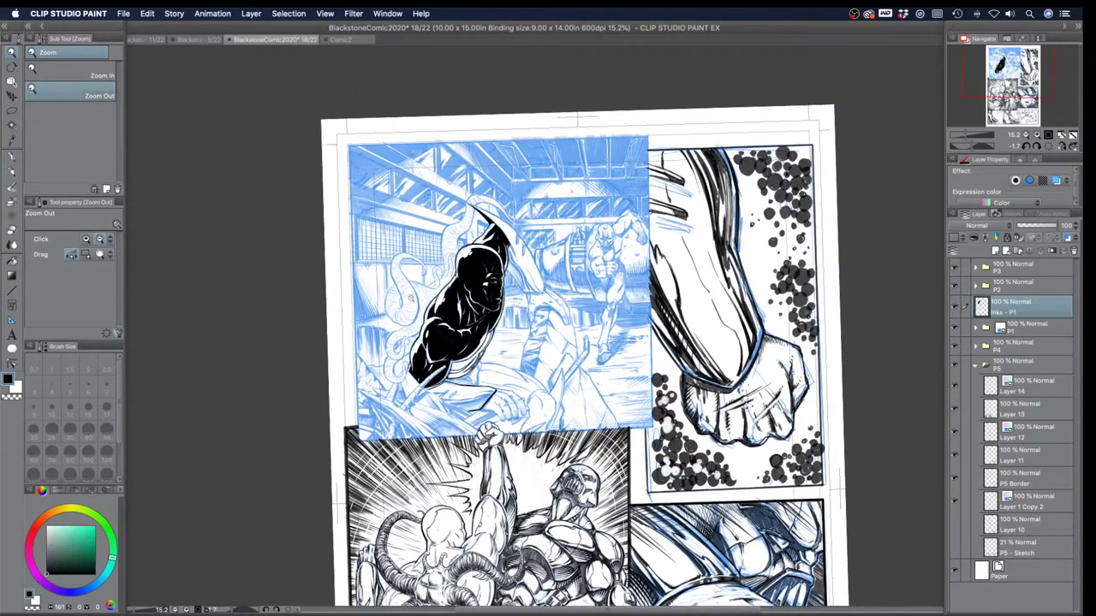
left_click(483, 296)
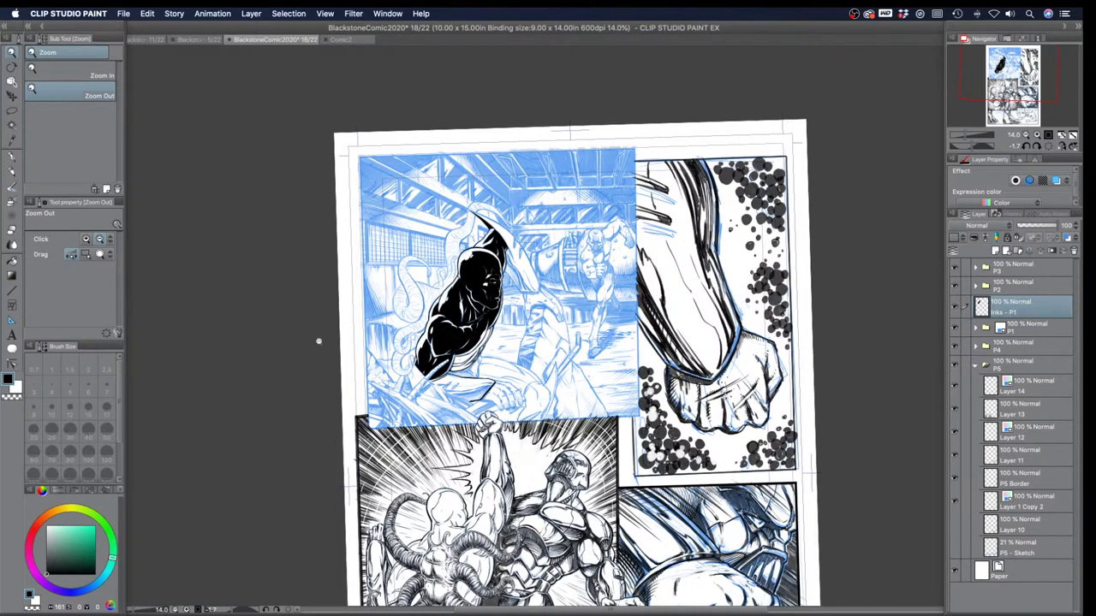
left_click(382, 428)
left_click_drag(367, 436, 350, 437)
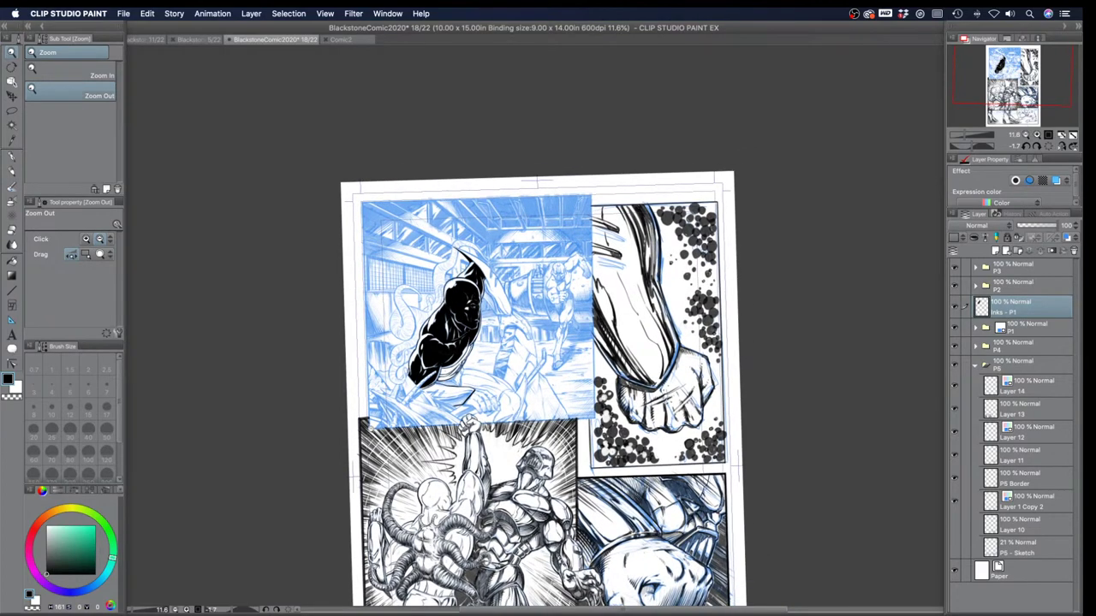
left_click(342, 415)
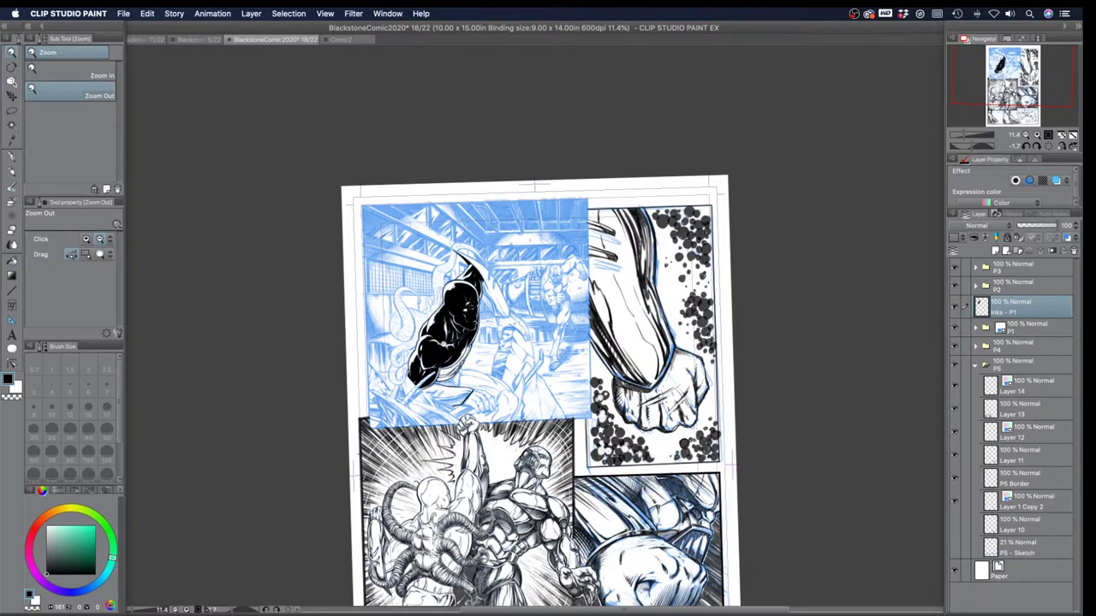
scroll(402, 354, "up", 5)
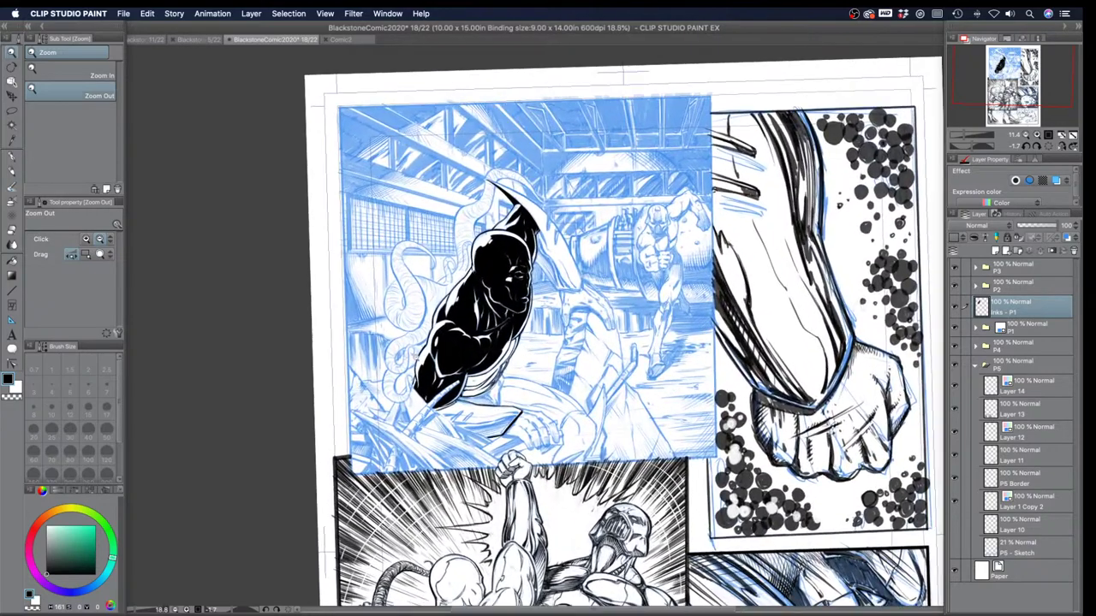
scroll(415, 355, "up", 1)
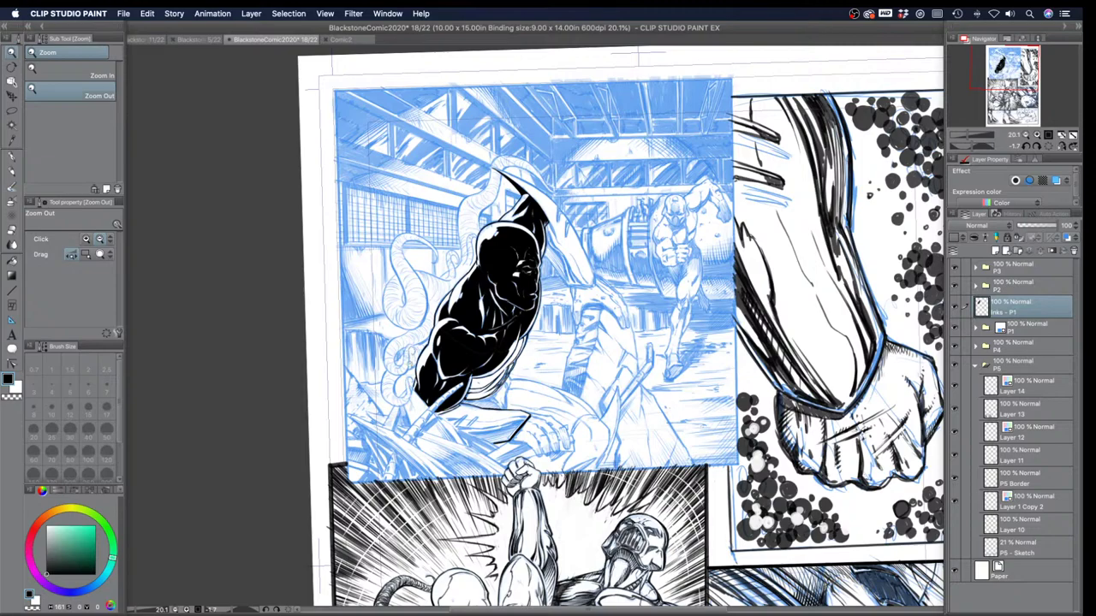
scroll(406, 351, "up", 1)
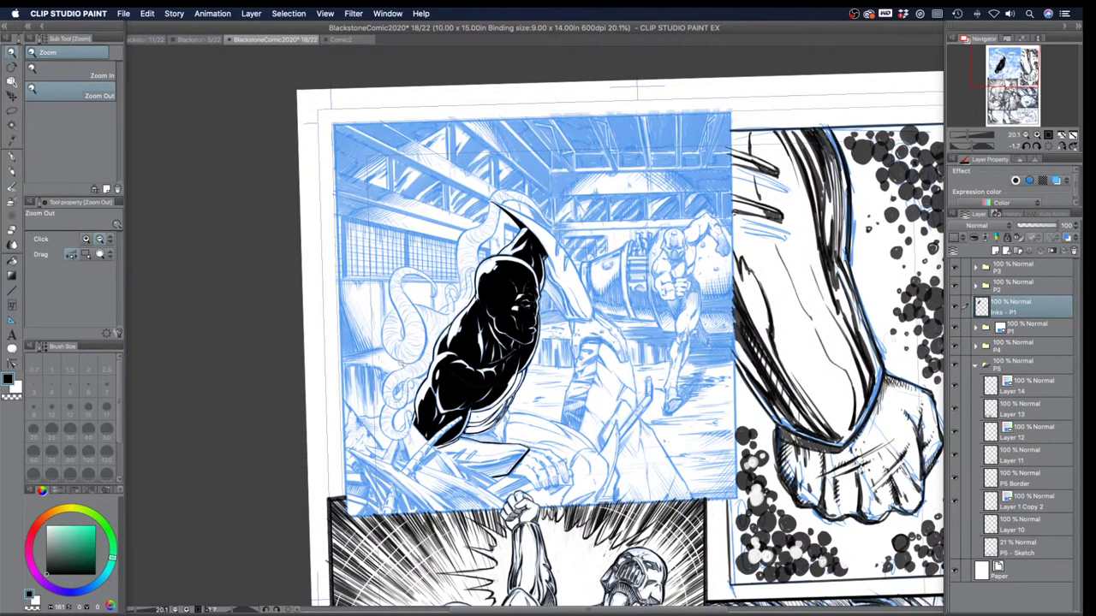
Step: Ink the long edges of the pointed debris shard in panel 1's lower corner with the G-pen at sizes 15 and 12
left_click(16, 159)
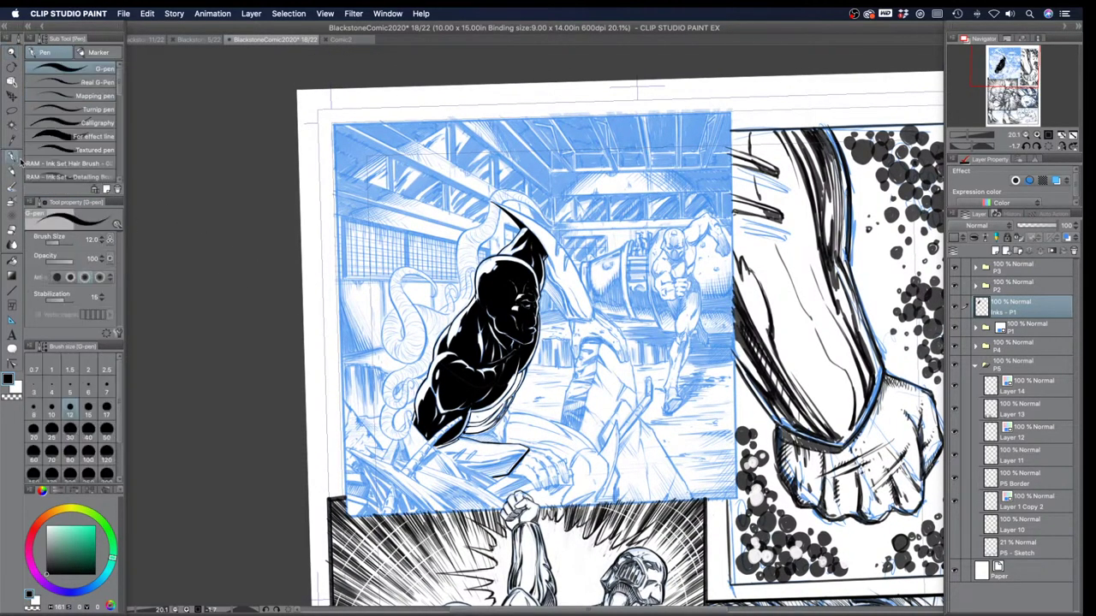
key("shift+space")
left_click_drag(350, 393, 349, 289)
key("space")
left_click_drag(355, 372, 476, 368)
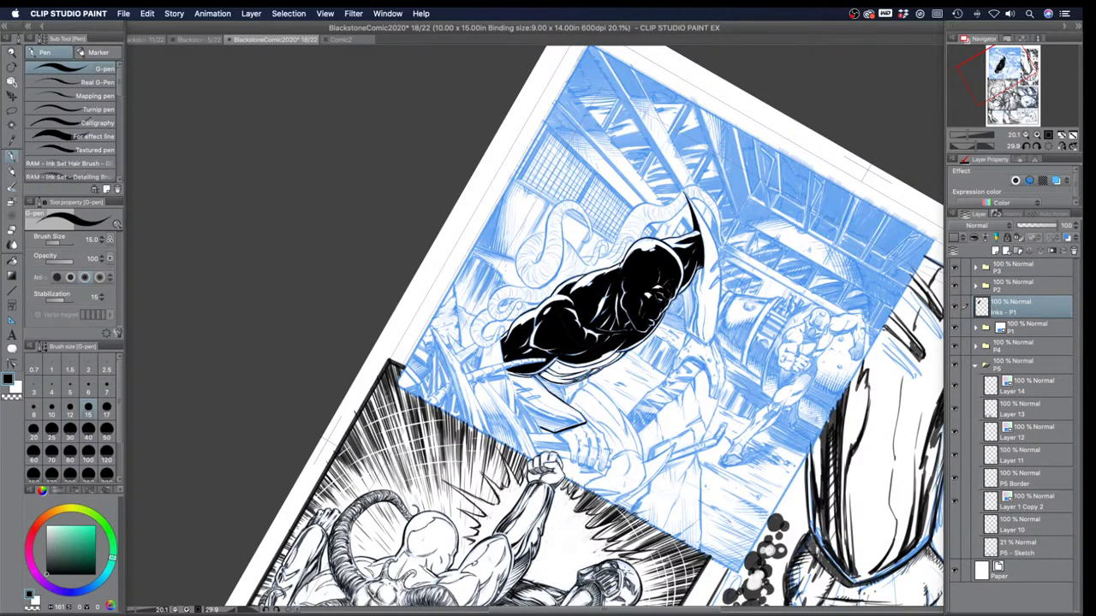
left_click_drag(430, 328, 461, 415)
left_click_drag(428, 320, 485, 419)
mouse_move(479, 407)
left_mouse_down()
mouse_move(493, 438)
mouse_move(491, 420)
left_mouse_up()
left_click_drag(480, 417, 498, 437)
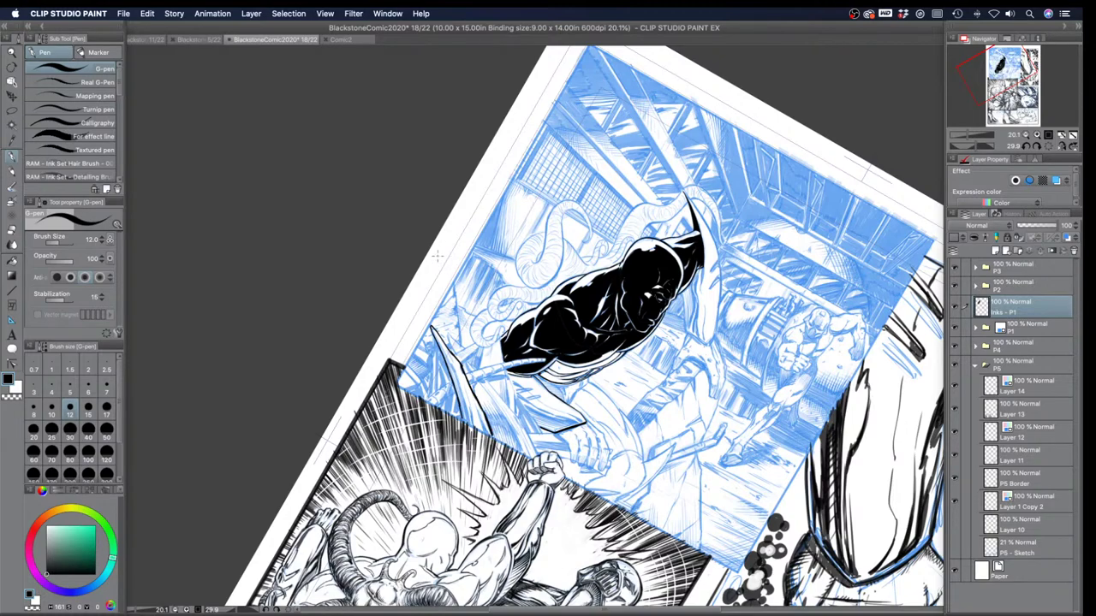
key("bracketleft")
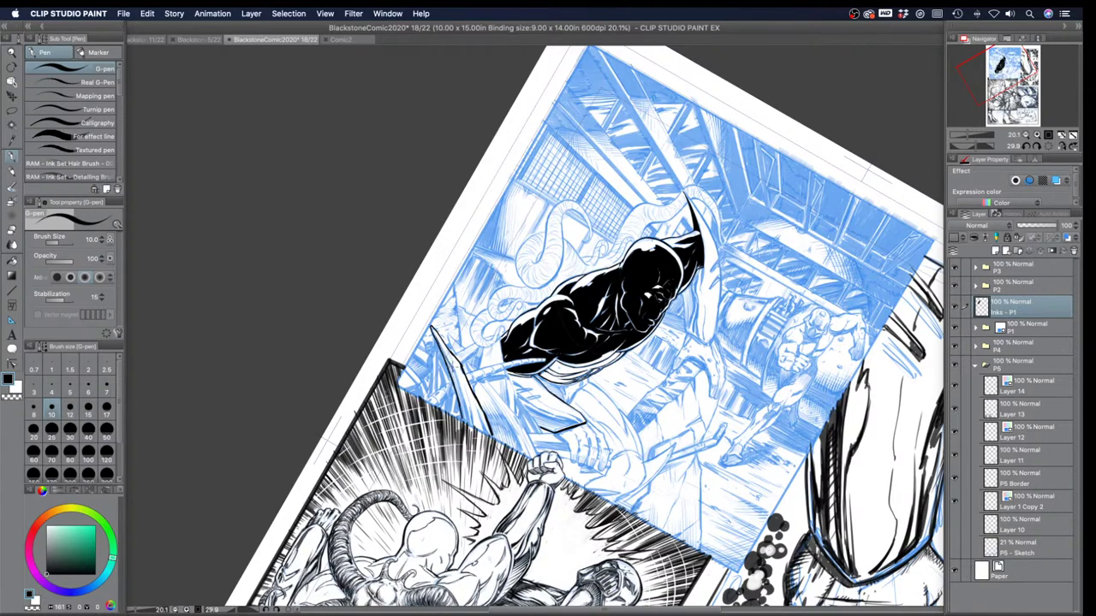
Step: Ink the inner edges of the pointed debris shard and outline the neighbouring plank with the G-pen at sizes 10 and 8
left_click_drag(452, 367, 466, 415)
mouse_move(466, 401)
left_mouse_down()
mouse_move(461, 413)
mouse_move(486, 431)
left_mouse_up()
key("[")
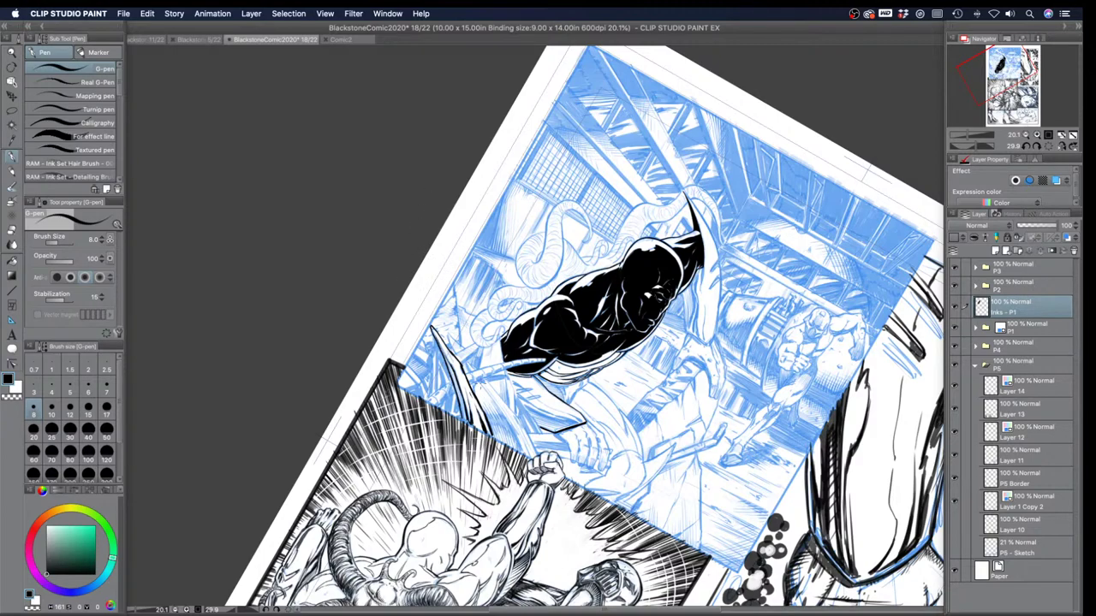
mouse_move(485, 387)
left_mouse_down()
mouse_move(521, 451)
mouse_move(495, 397)
mouse_move(522, 427)
left_mouse_up()
mouse_move(506, 409)
left_mouse_down()
mouse_move(536, 454)
mouse_move(533, 443)
left_mouse_up()
left_click_drag(480, 380, 487, 387)
mouse_move(470, 393)
left_mouse_down()
mouse_move(480, 380)
mouse_move(471, 389)
left_mouse_up()
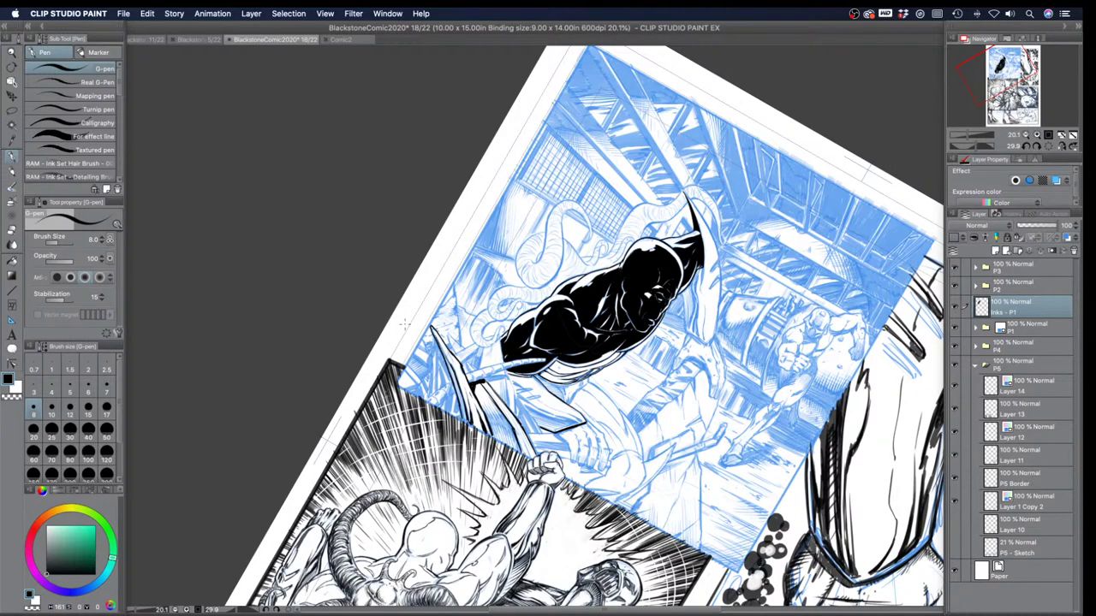
Step: Ink heavy black shadows in the gaps between the debris shards with the G-pen, raising the brush size to 15
key("r")
left_click_drag(413, 420, 709, 355)
key("p")
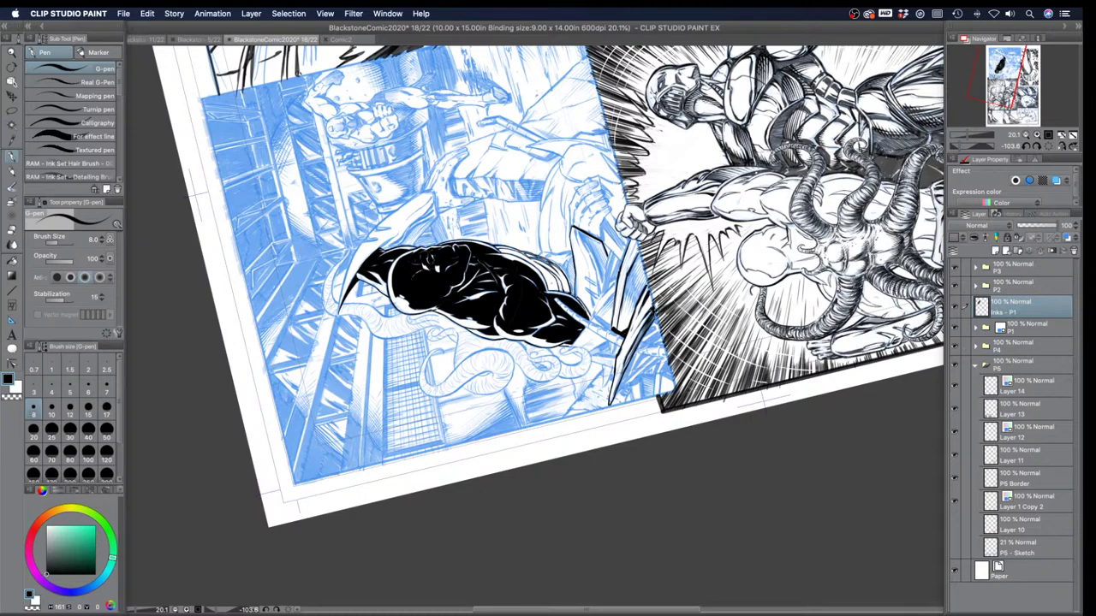
mouse_move(621, 274)
left_mouse_down()
mouse_move(636, 300)
mouse_move(637, 272)
mouse_move(622, 297)
mouse_move(625, 285)
left_mouse_up()
key("bracketright")
key("bracketright")
key("bracketright")
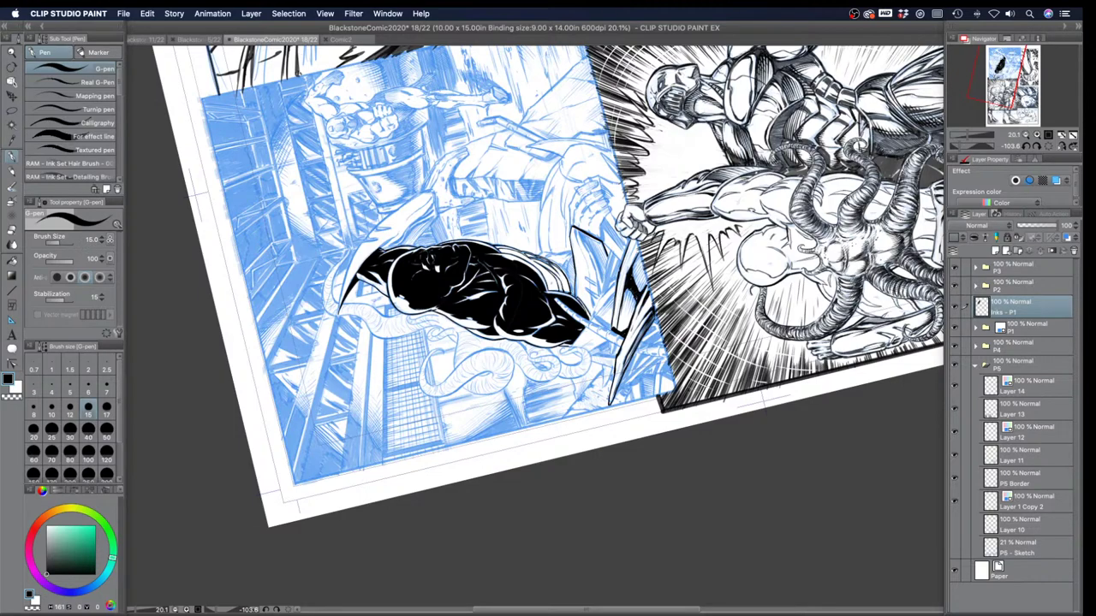
left_click_drag(635, 277, 635, 259)
mouse_move(621, 311)
left_mouse_down()
mouse_move(624, 296)
mouse_move(623, 307)
left_mouse_up()
left_click_drag(640, 292, 634, 280)
mouse_move(636, 257)
left_mouse_down()
mouse_move(631, 242)
mouse_move(627, 251)
left_mouse_up()
left_click_drag(642, 336, 654, 327)
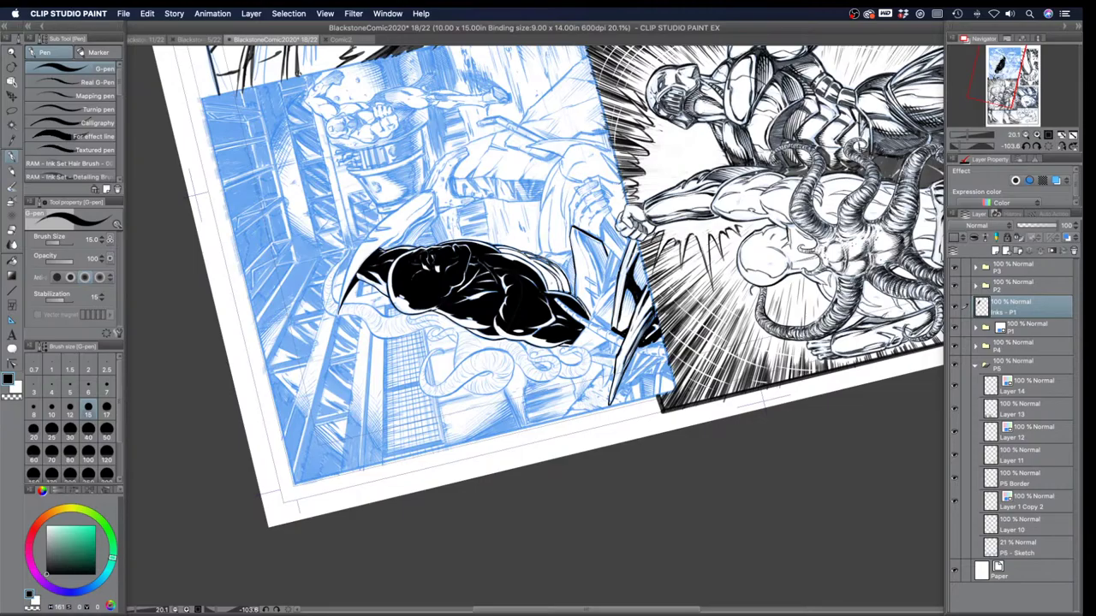
Step: Add size 15 black strokes to the debris around the shard's tip in panel 1's lower corner
key("r")
left_click_drag(644, 342, 508, 431)
key("r")
left_click_drag(431, 292, 449, 260)
left_click_drag(444, 381, 454, 418)
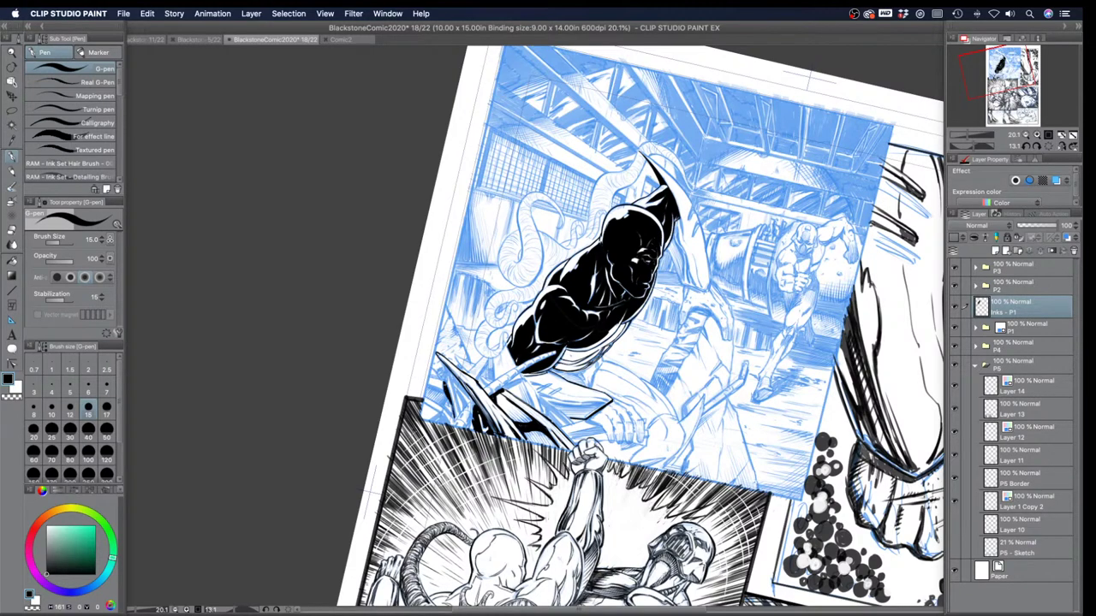
mouse_move(449, 377)
left_mouse_down()
mouse_move(459, 415)
mouse_move(459, 387)
mouse_move(467, 396)
mouse_move(453, 380)
left_mouse_up()
left_click_drag(463, 350, 470, 362)
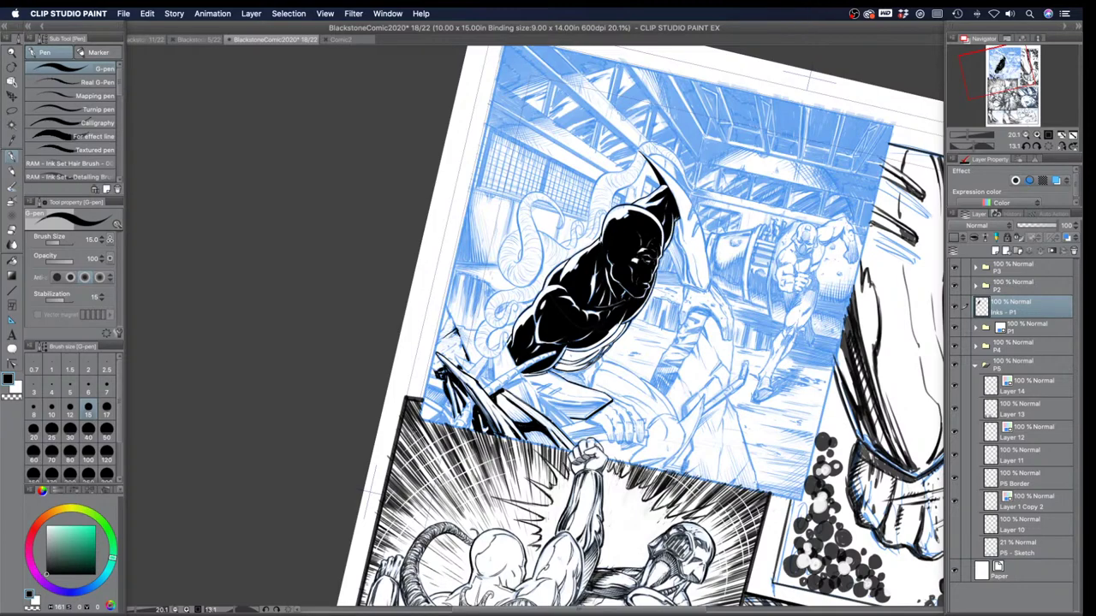
Step: Ink the jagged broken board and the rubble along panel 1's side border with the G-pen at sizes 15 and 12
left_click_drag(447, 320, 443, 330)
key("bracketleft")
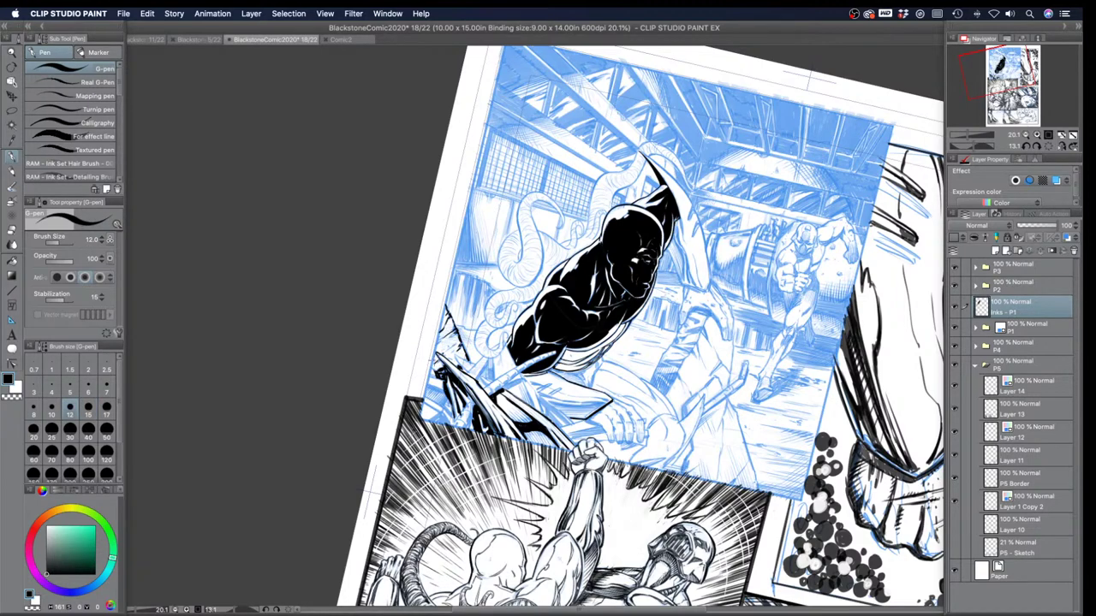
left_click_drag(432, 348, 444, 342)
left_click_drag(425, 399, 457, 422)
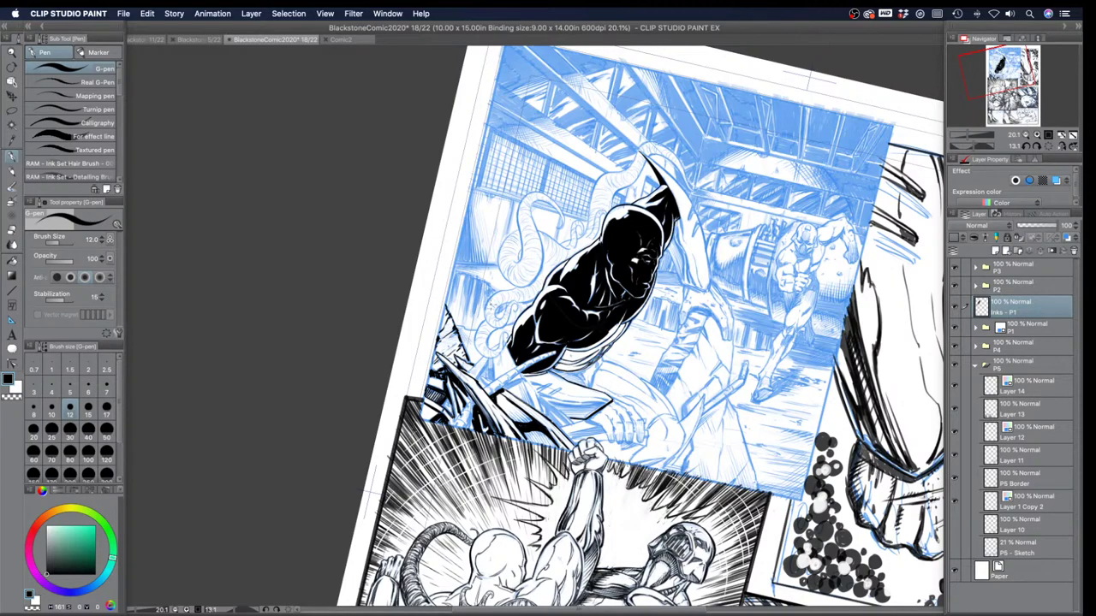
Step: Ink the segmented rod running through the debris with the G-pen at sizes 12 and 10, switching to transparent colour for corrections
left_click(12, 53)
left_click_drag(483, 299, 535, 299)
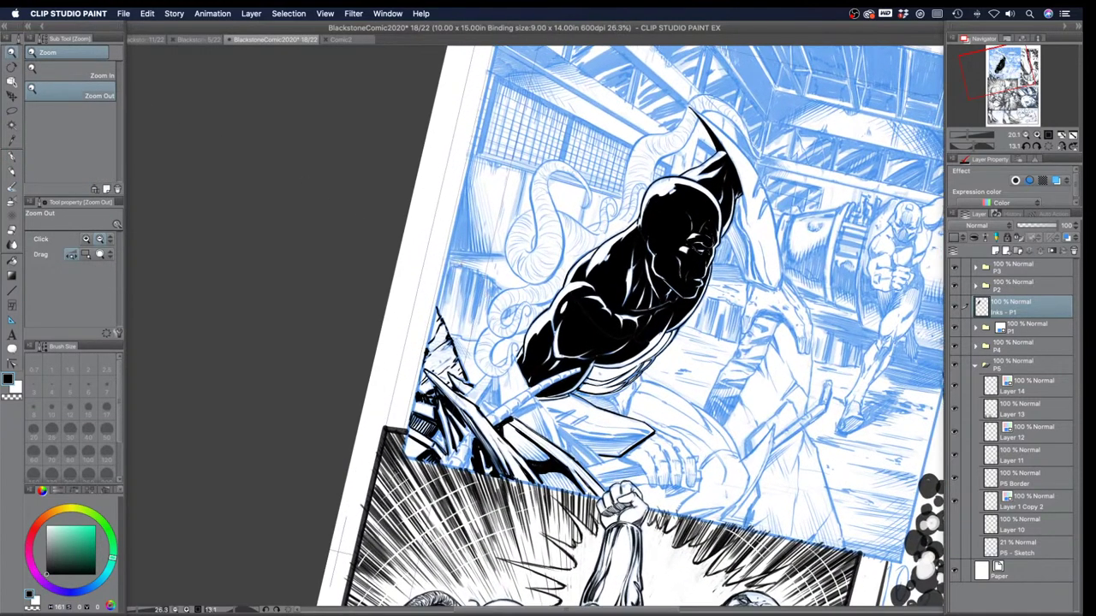
left_click(12, 157)
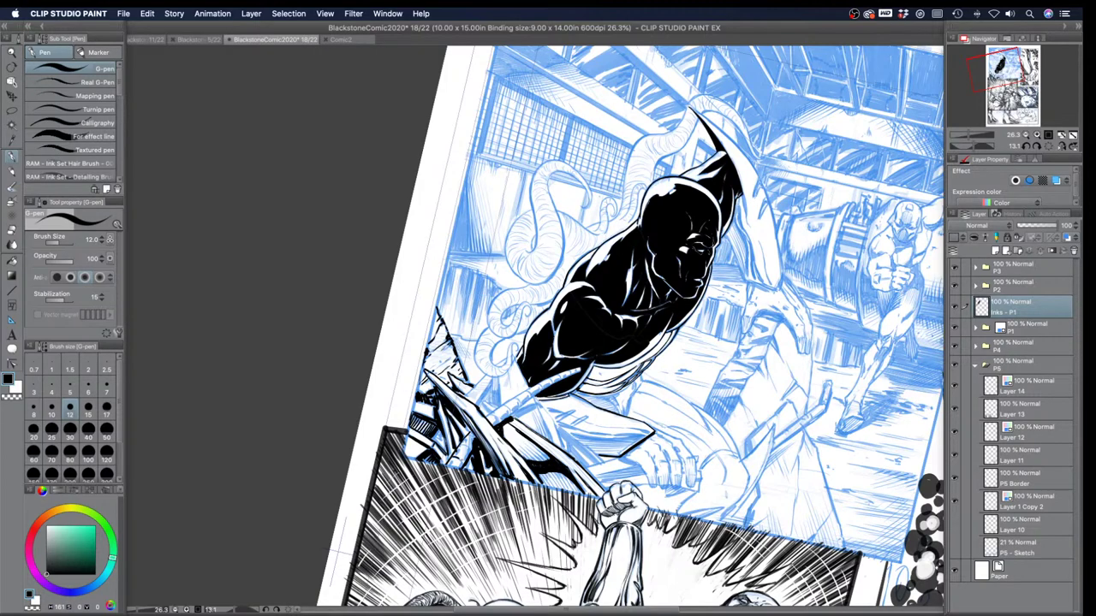
mouse_move(461, 443)
left_mouse_down()
mouse_move(470, 453)
mouse_move(470, 441)
left_mouse_up()
key("bracketleft")
left_click_drag(470, 439, 467, 451)
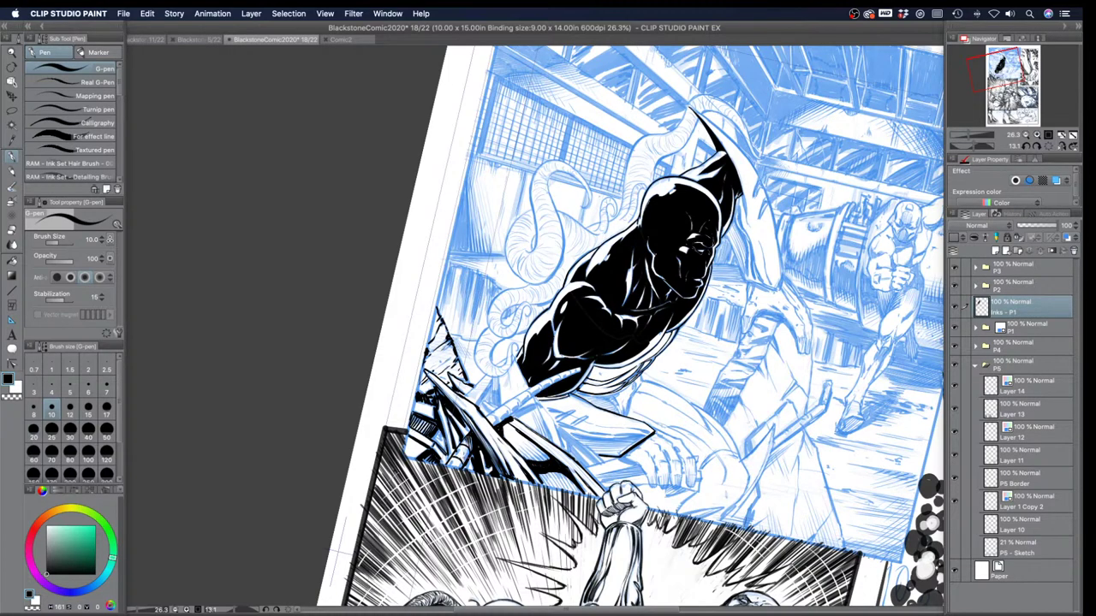
left_click_drag(471, 448, 467, 459)
left_click_drag(469, 441, 469, 459)
left_click(13, 397)
left_click_drag(466, 450, 469, 459)
key("c")
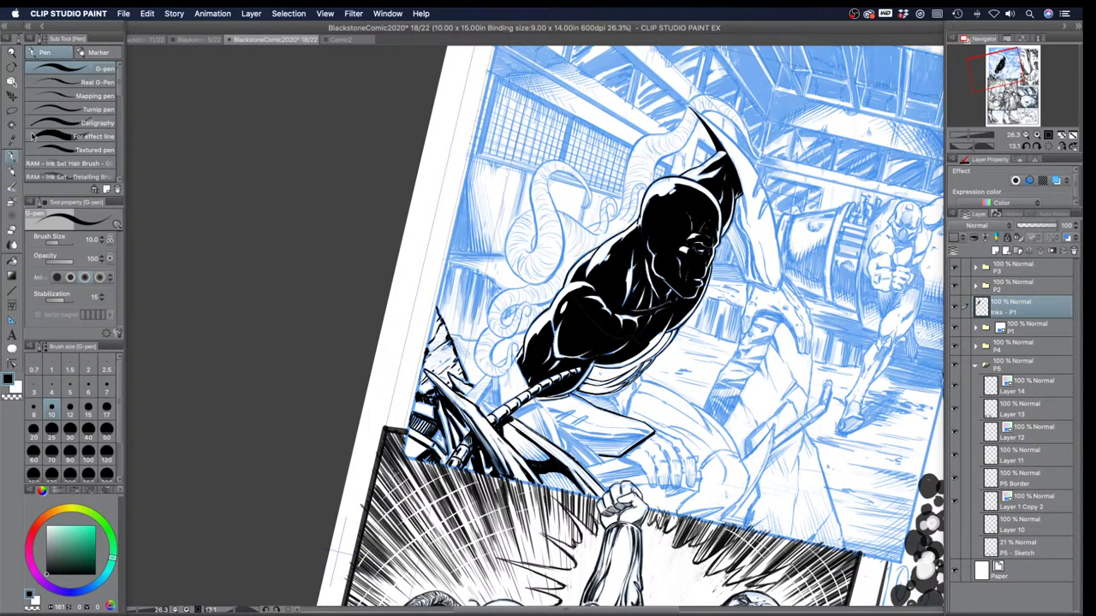
key("Tab")
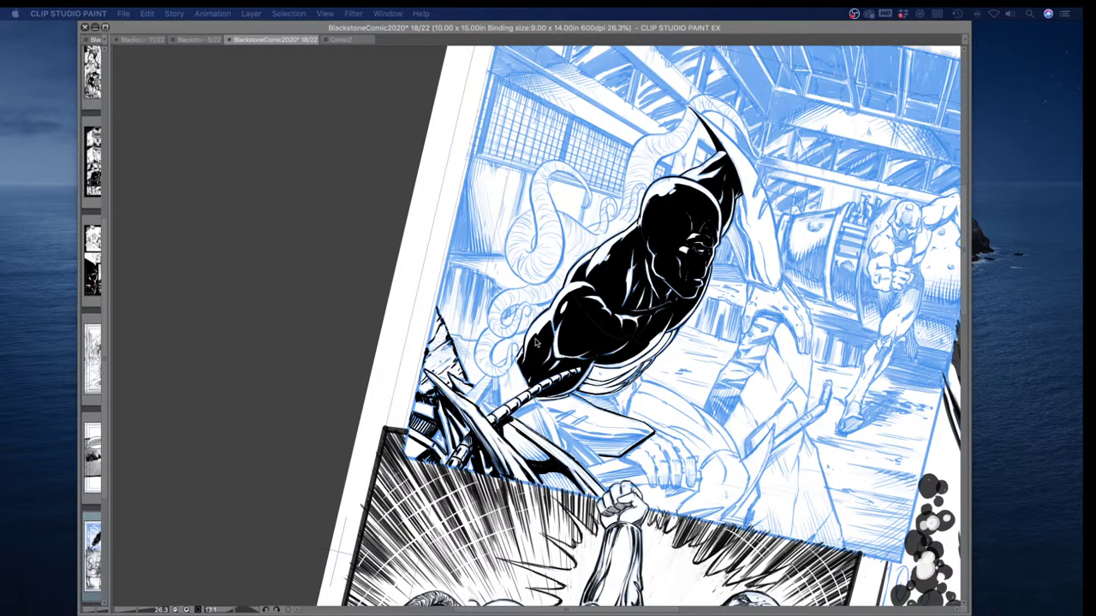
key("Tab")
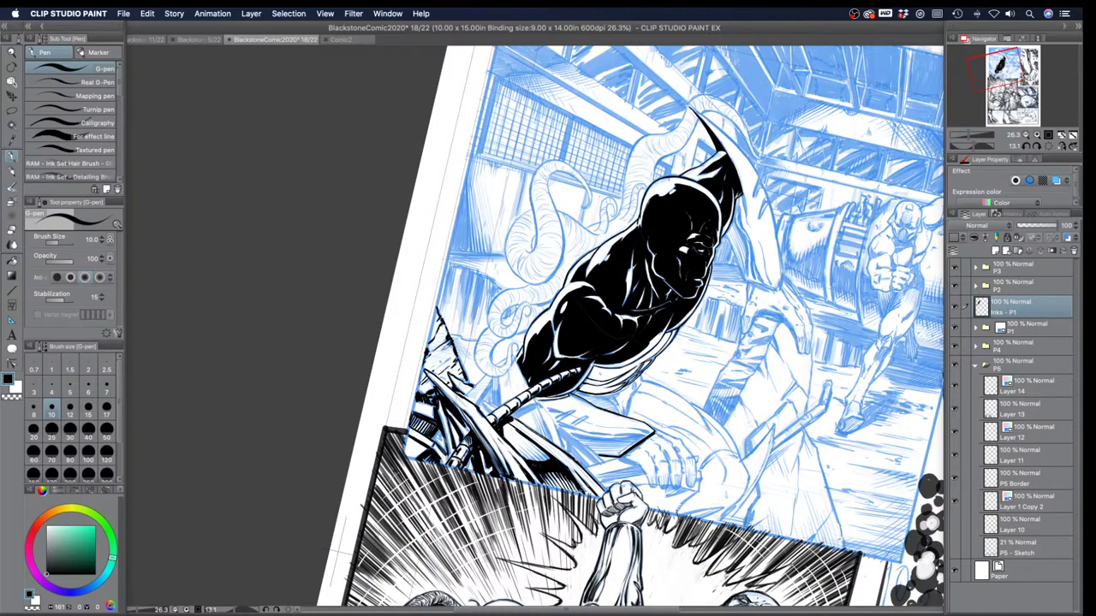
Step: Fill the white rib shapes along the figure's side with solid black on the current layer
key("shift+space")
left_click_drag(535, 418, 626, 332)
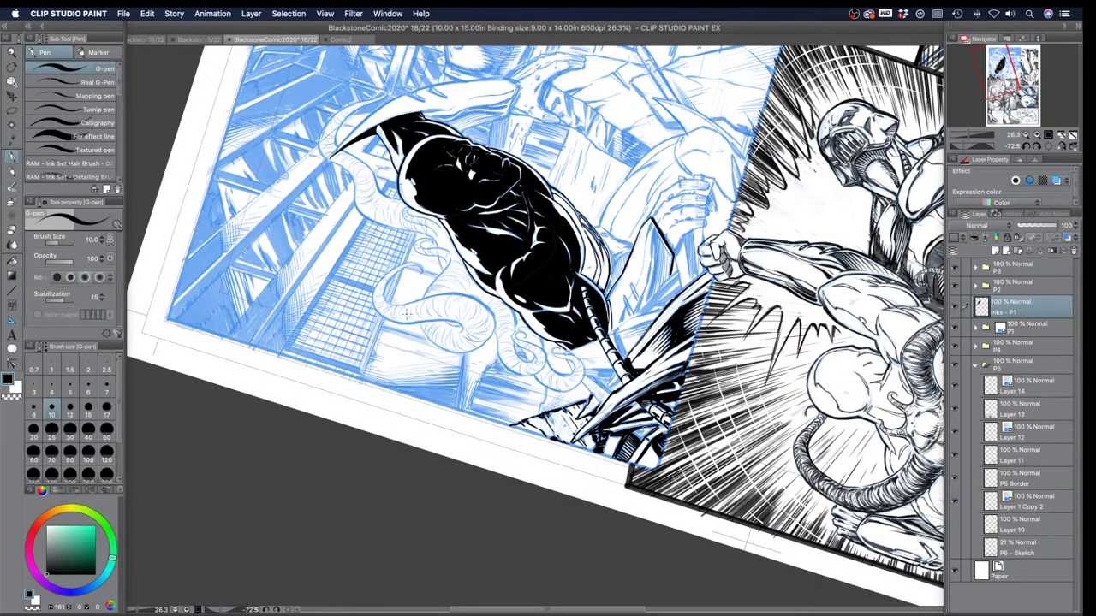
key("r")
left_click_drag(395, 327, 505, 229)
left_click(12, 53)
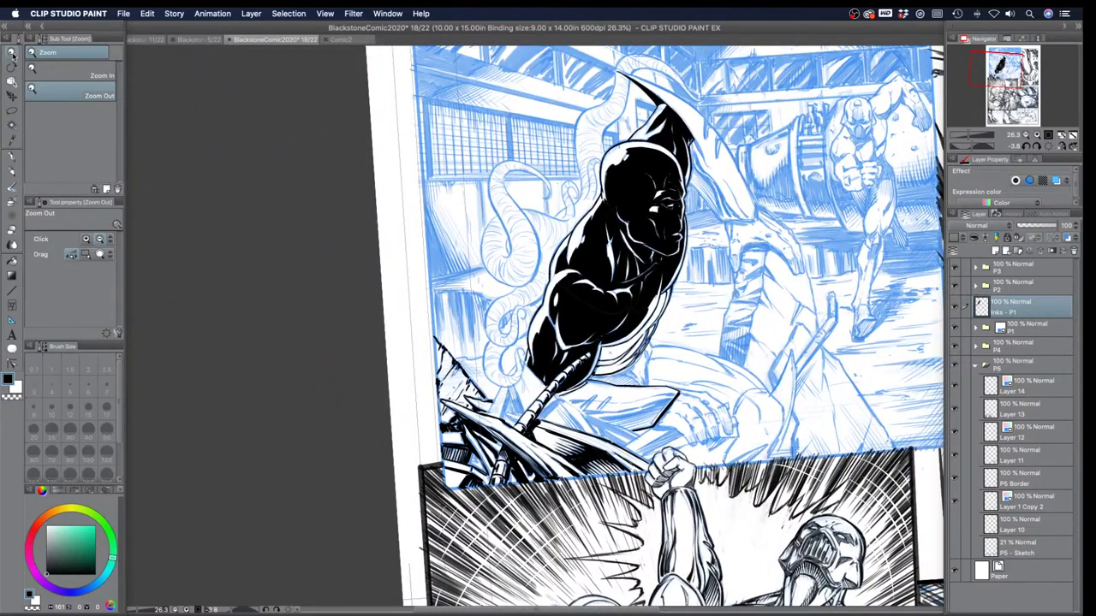
left_click_drag(655, 363, 685, 343)
left_click_drag(533, 287, 488, 302)
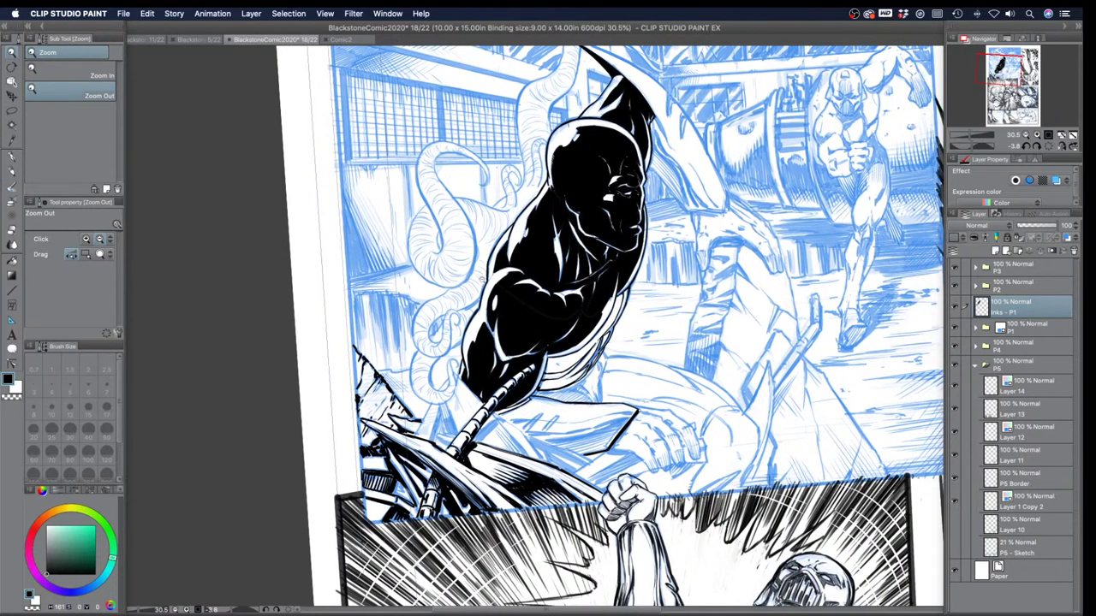
left_click(12, 158)
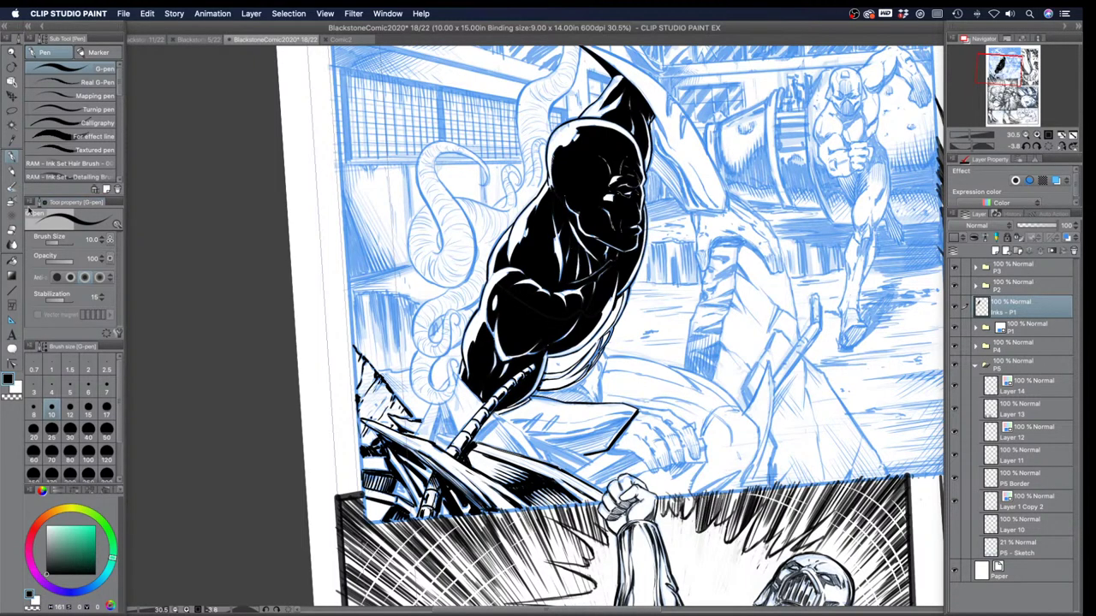
left_click(13, 261)
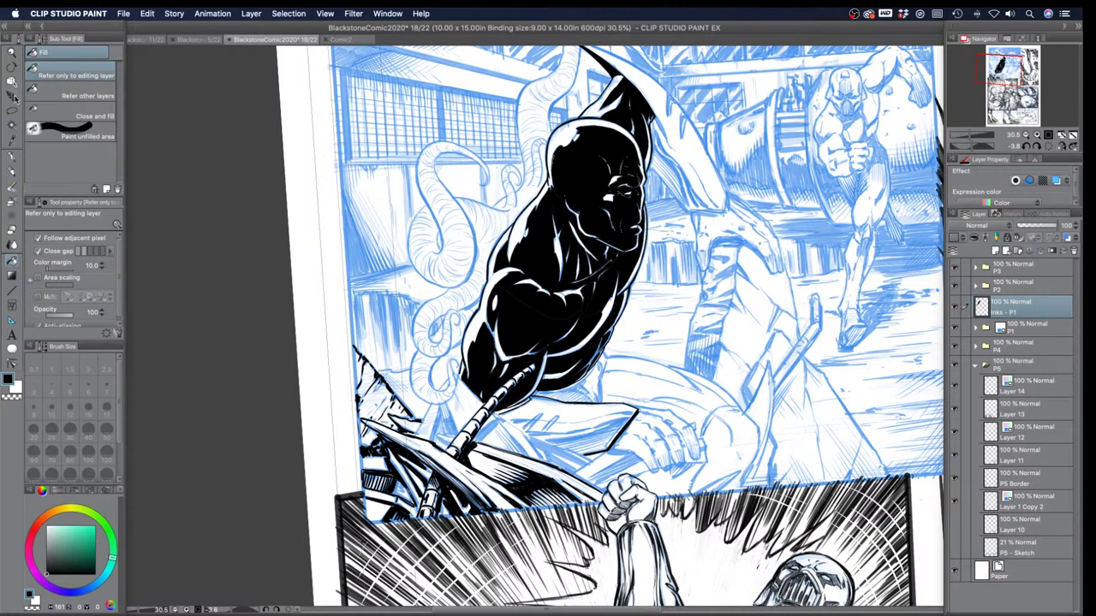
Step: Ink the figure's waist below the ribs with the size 10 G-pen and fill the enclosed area with solid black
left_click(13, 157)
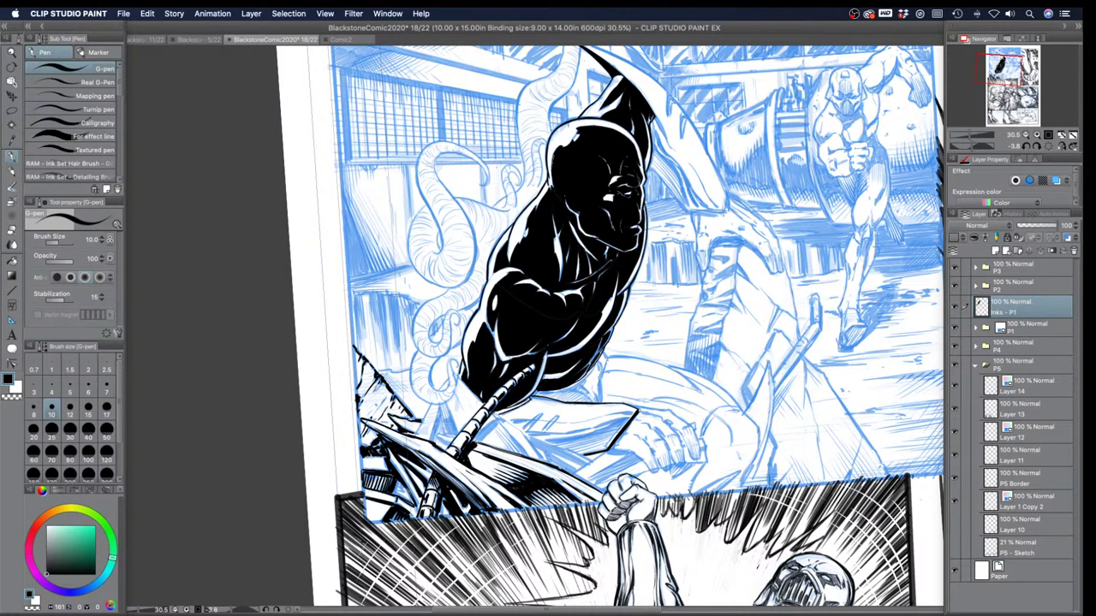
left_click_drag(604, 360, 599, 401)
mouse_move(601, 362)
left_mouse_down()
mouse_move(594, 378)
mouse_move(558, 391)
left_mouse_up()
mouse_move(565, 387)
left_mouse_down()
mouse_move(536, 393)
mouse_move(575, 398)
left_mouse_up()
left_click_drag(599, 392, 594, 404)
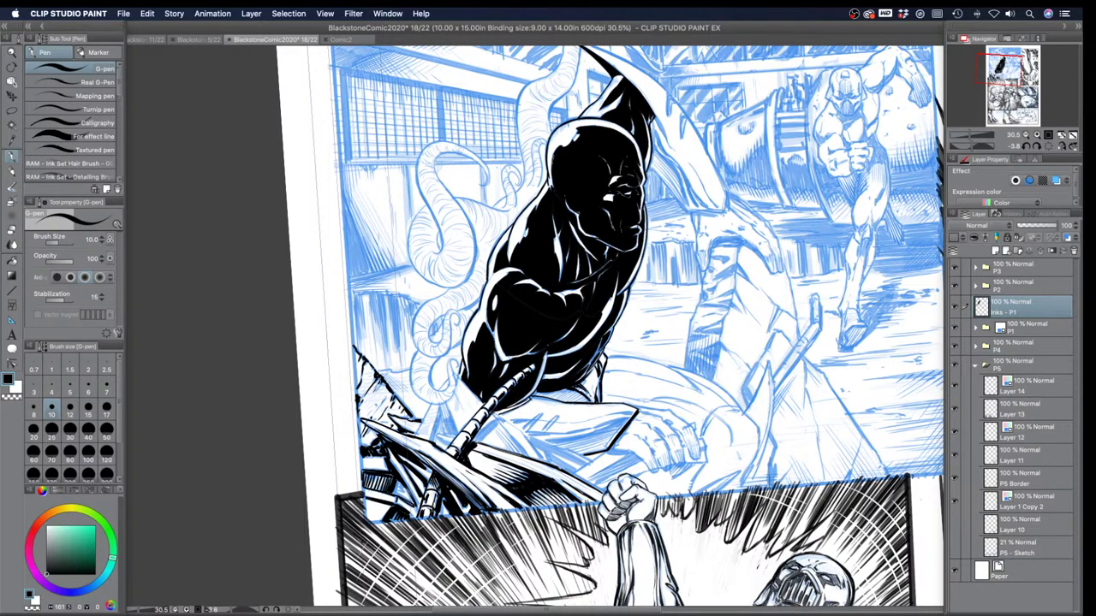
left_click_drag(546, 391, 539, 395)
left_click(11, 261)
left_click(582, 395)
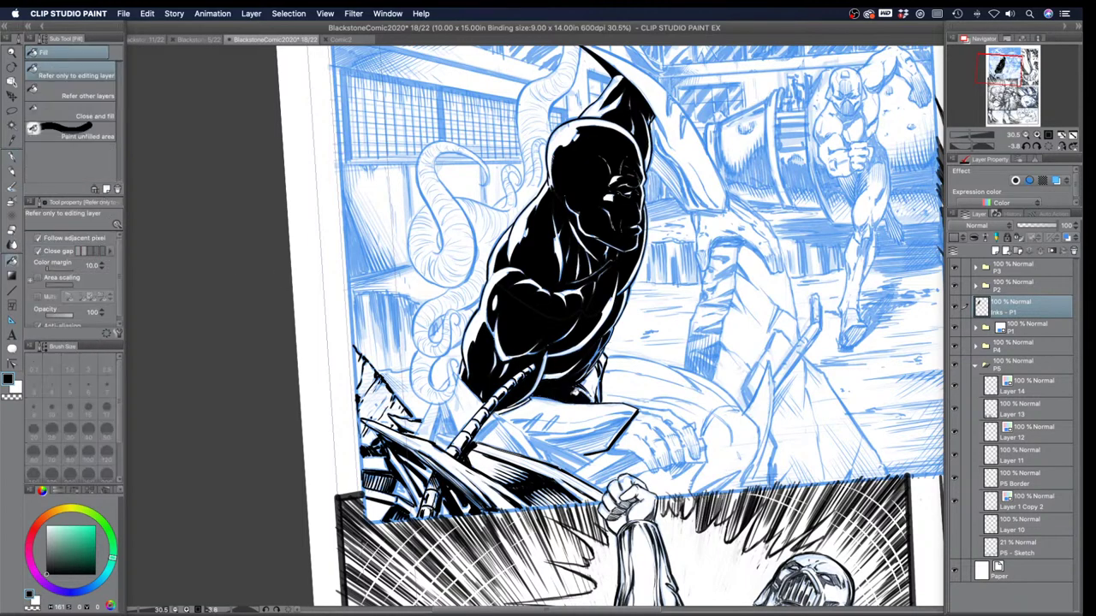
Step: Outline the upper edge of the figure's bent thigh and the front of the knee with the G-pen at size 12
left_click(12, 156)
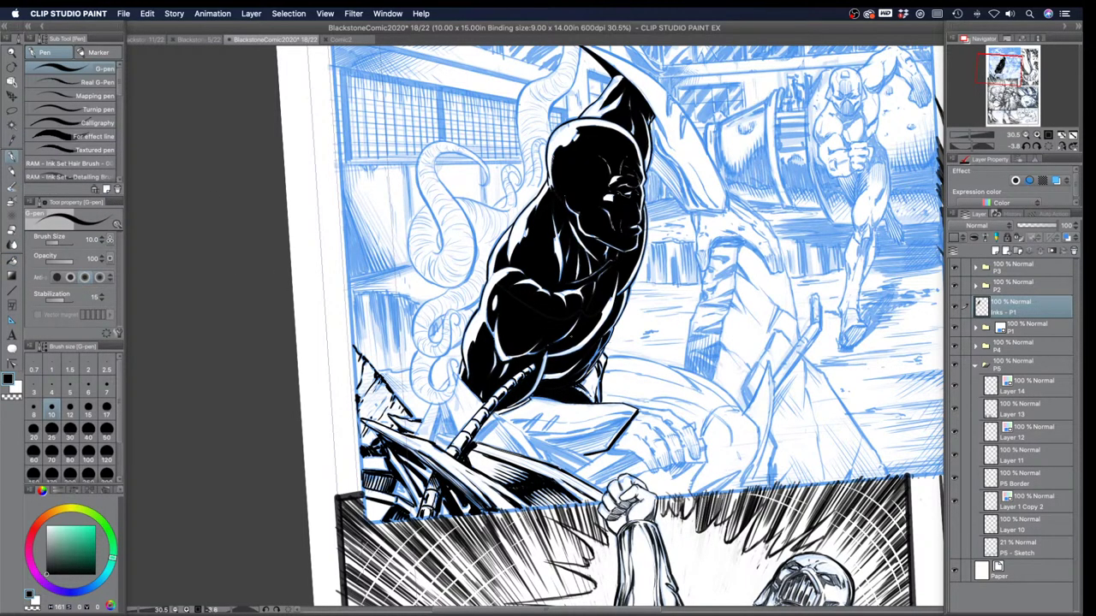
key("shift+space")
left_click_drag(542, 421, 497, 247)
key("space")
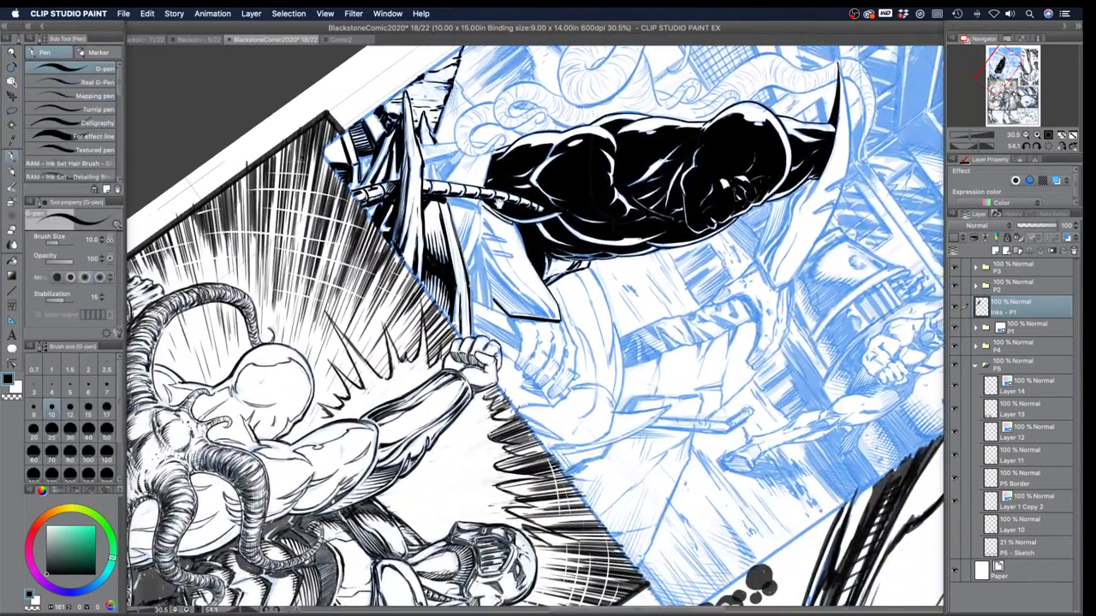
key("]")
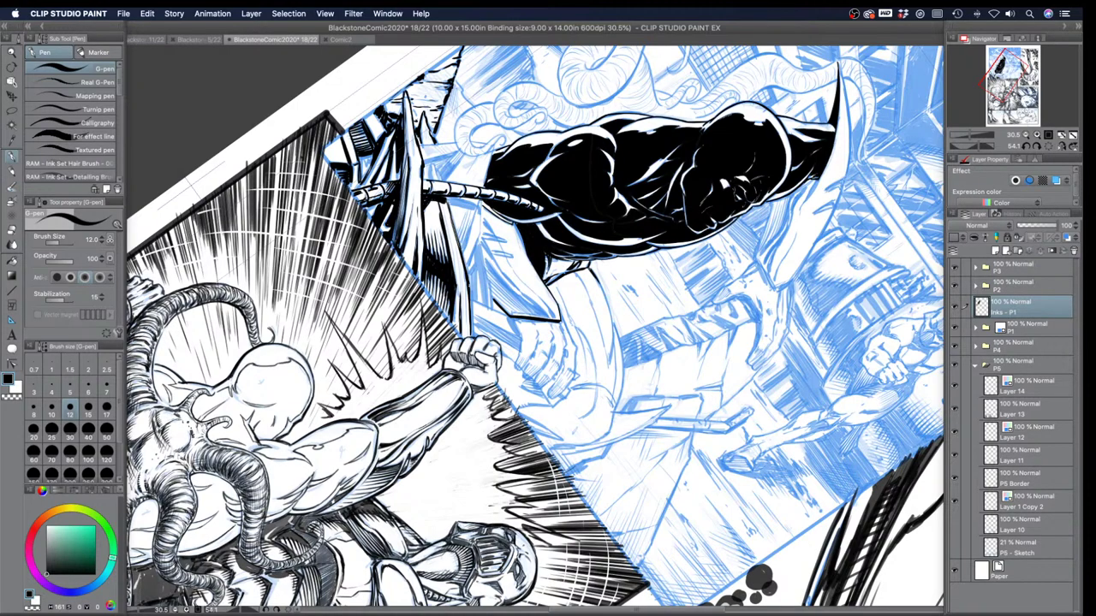
mouse_move(590, 274)
left_mouse_down()
mouse_move(619, 347)
mouse_move(618, 400)
left_mouse_up()
left_click_drag(617, 411, 609, 433)
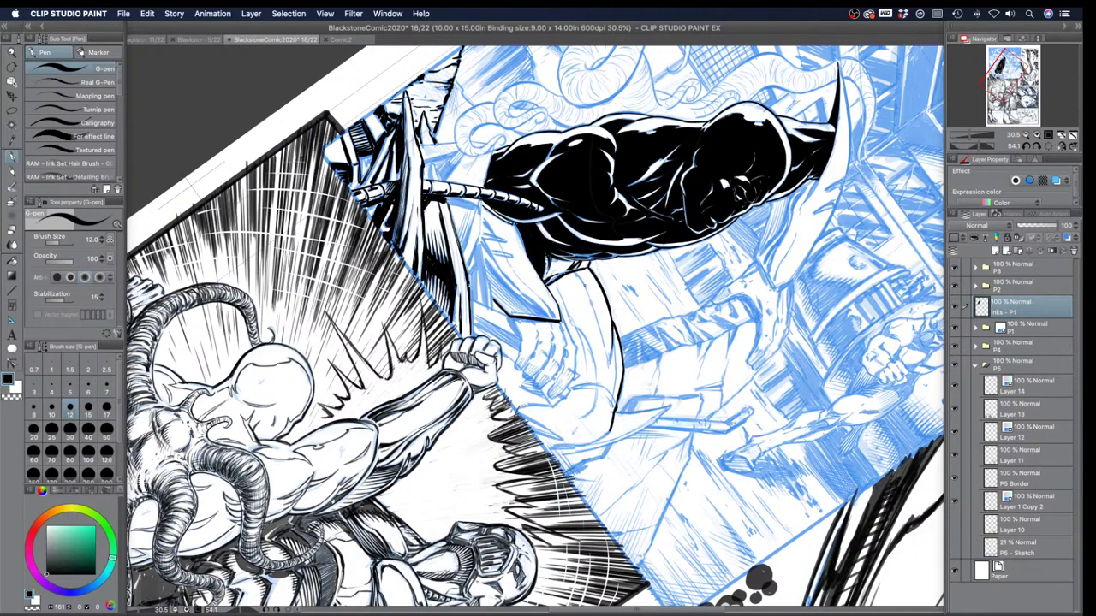
key("shift+space")
left_click_drag(682, 256, 548, 166)
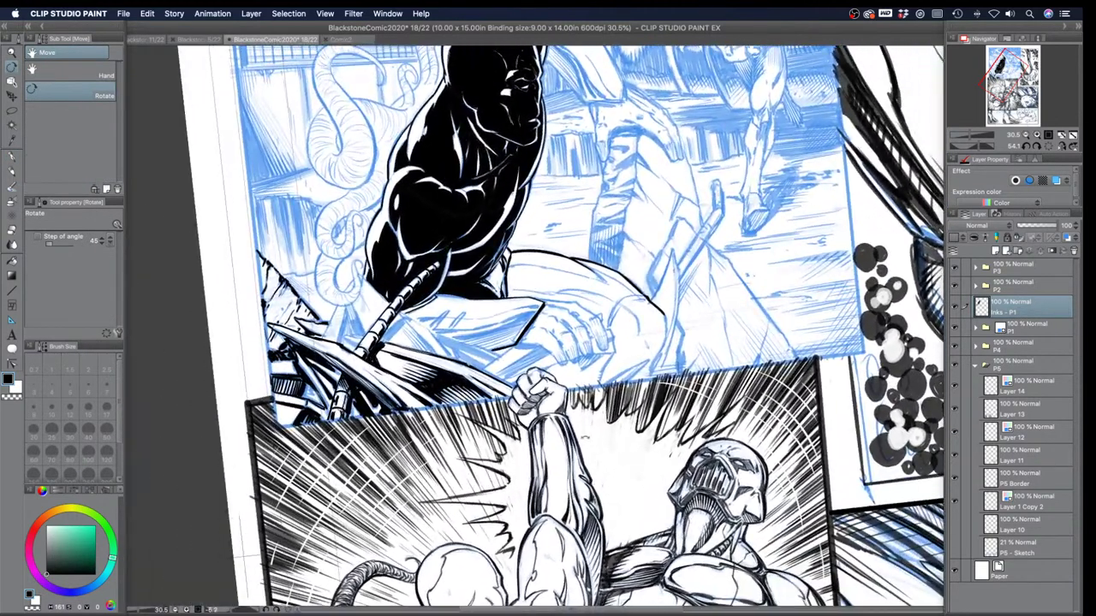
left_click_drag(663, 314, 647, 376)
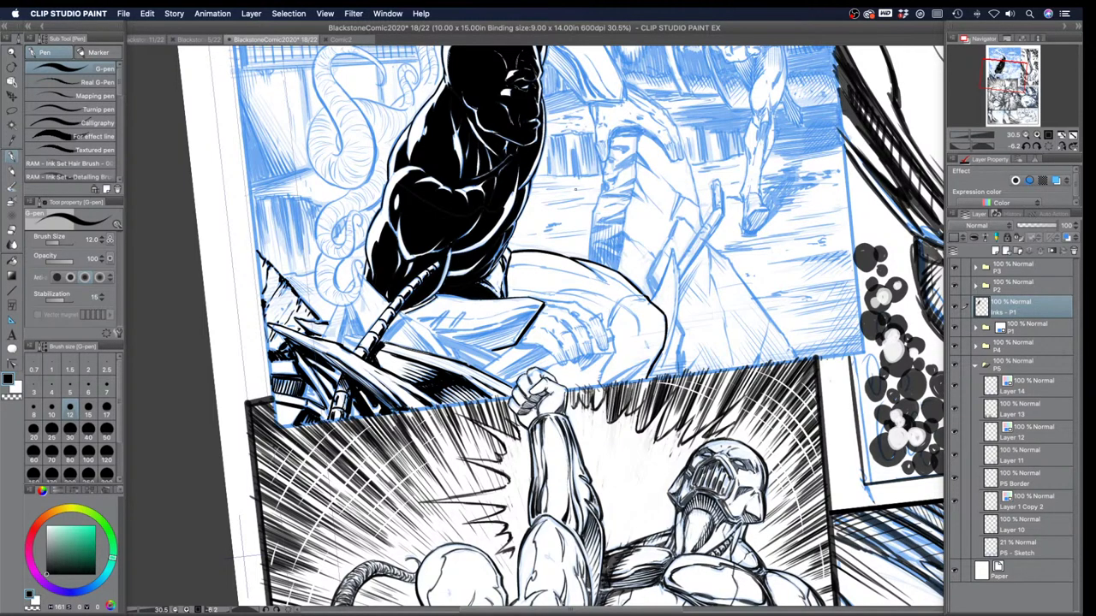
Step: Ink the inner muscle contours of the bent thigh and the curve bounding the kneecap
key("shift+space")
mouse_move(485, 282)
left_mouse_down()
mouse_move(541, 260)
mouse_move(586, 286)
mouse_move(615, 361)
mouse_move(622, 354)
mouse_move(624, 387)
mouse_move(594, 379)
mouse_move(585, 339)
mouse_move(603, 378)
mouse_move(604, 279)
mouse_move(632, 264)
mouse_move(604, 286)
mouse_move(604, 303)
left_mouse_up()
key("r")
mouse_move(611, 284)
left_mouse_down()
mouse_move(606, 298)
mouse_move(633, 267)
left_mouse_up()
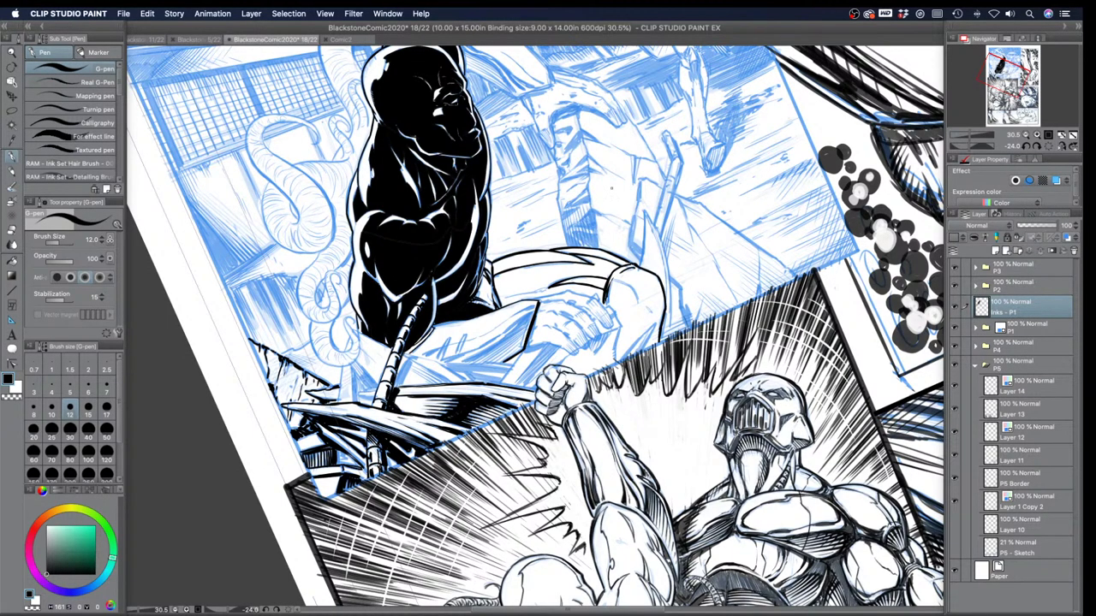
Step: Outline the curved, pointed spike projecting beside the knee with size 12 G-pen strokes
mouse_move(639, 271)
left_mouse_down()
mouse_move(643, 209)
mouse_move(669, 275)
left_mouse_up()
left_click_drag(659, 238, 667, 337)
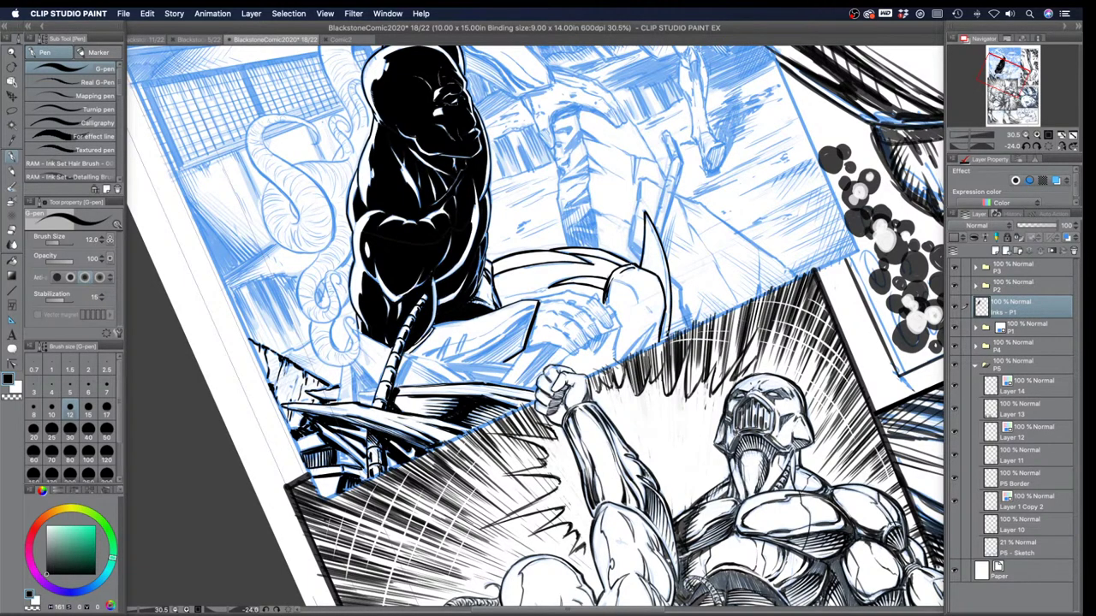
left_click_drag(647, 217, 666, 289)
left_click_drag(660, 249, 669, 317)
Step: Close the thigh's remaining outline gaps, fill the thigh with solid black, and reset the canvas rotation to upright
key("shift+space")
left_click_drag(403, 265, 539, 178)
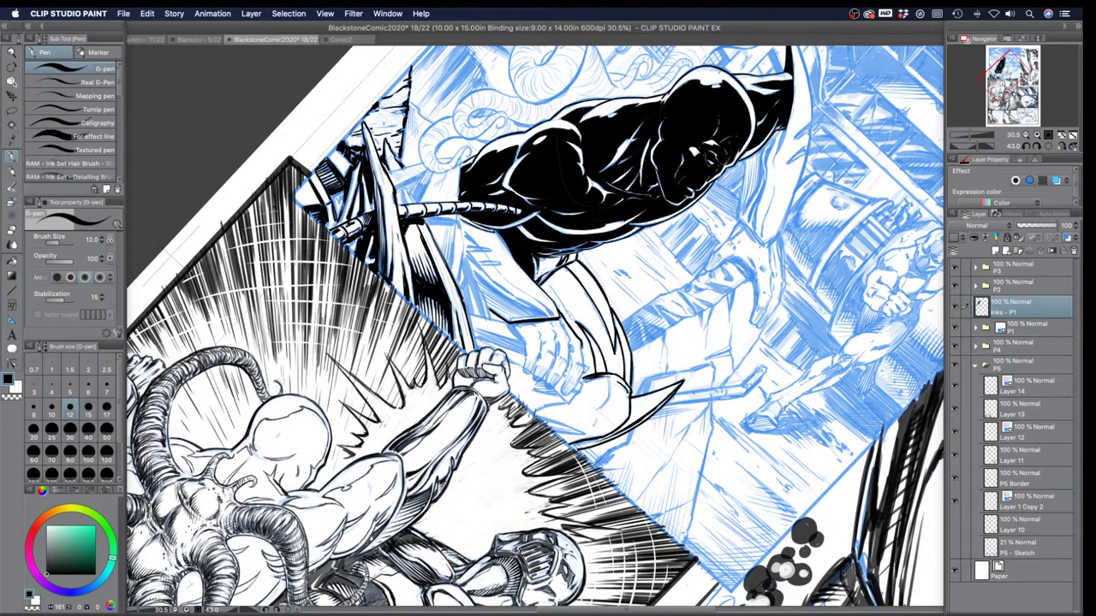
left_click_drag(581, 346, 583, 379)
mouse_move(554, 301)
left_mouse_down()
mouse_move(559, 310)
mouse_move(543, 289)
mouse_move(553, 299)
left_mouse_up()
left_click(12, 261)
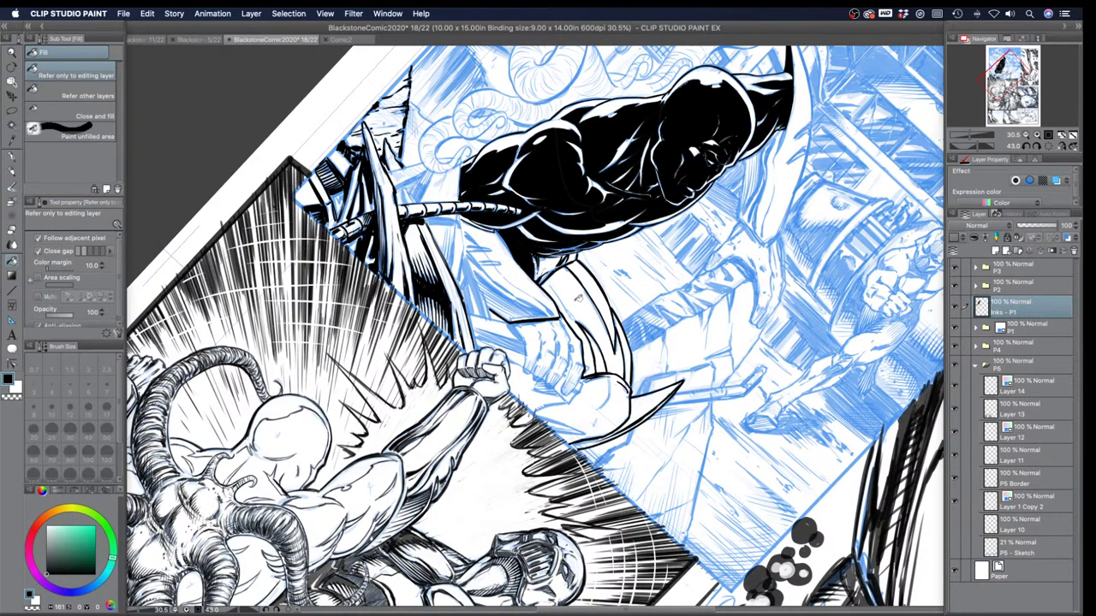
left_click(580, 300)
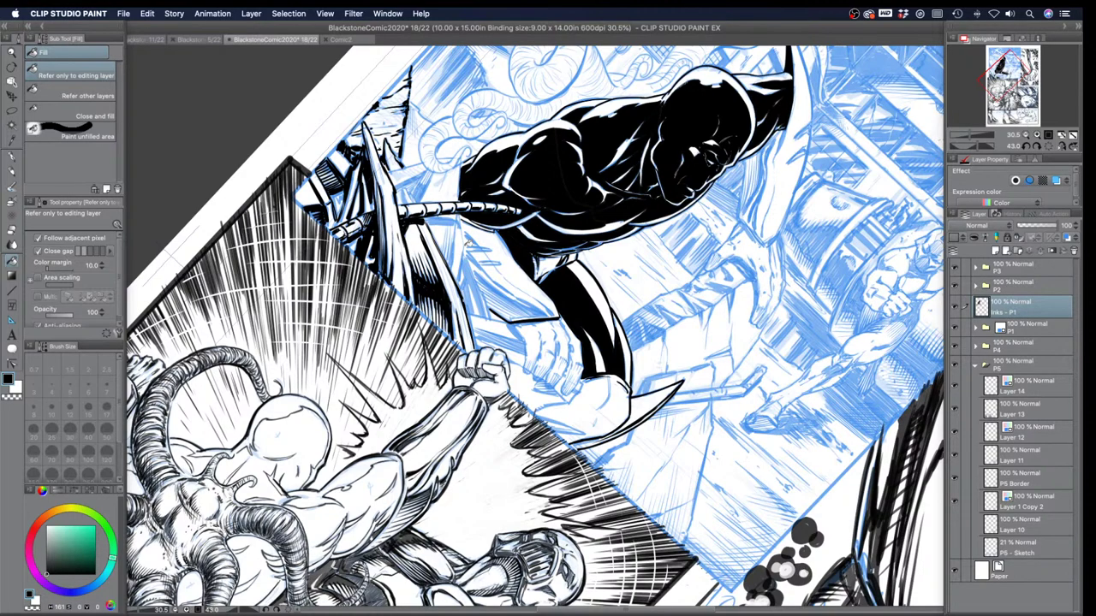
double_click(11, 67)
left_click(11, 53)
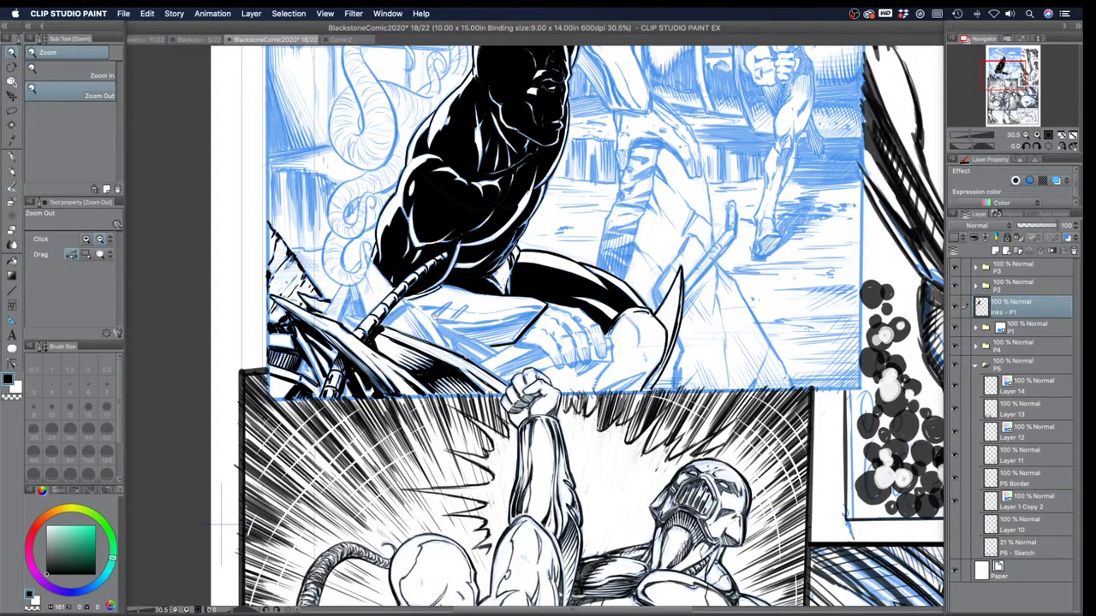
Step: Ink the edges of the pointed debris shard between the figure's torso and resting hand with the G-pen at size 12
left_click(377, 304)
left_click_drag(402, 337, 368, 317)
left_click_drag(379, 285, 534, 383)
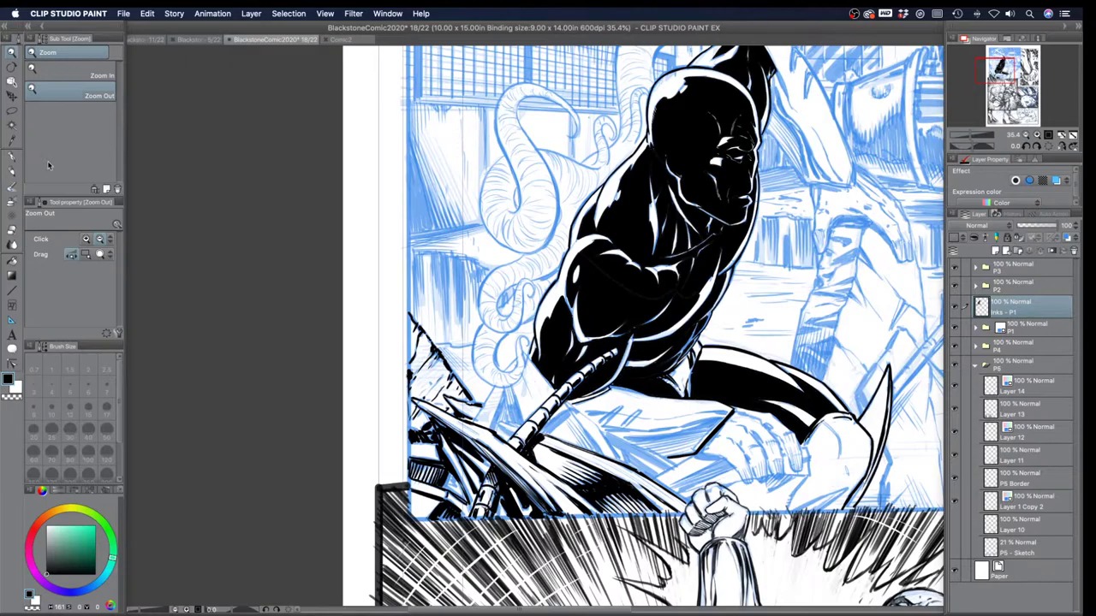
left_click(12, 157)
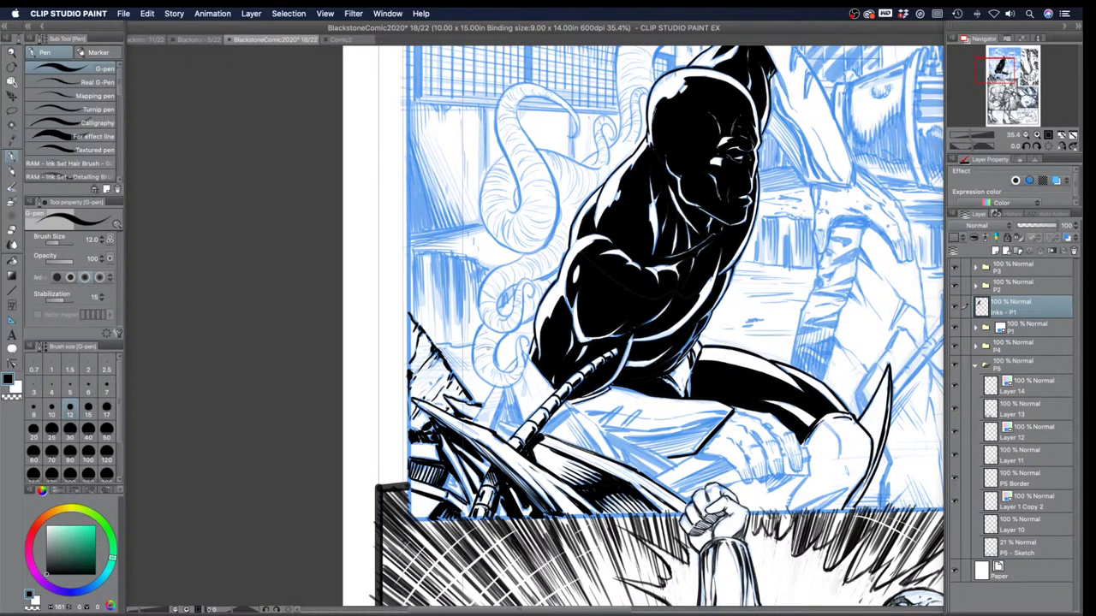
key("r")
left_click_drag(490, 352, 539, 381)
left_click_drag(541, 453, 561, 450)
key("p")
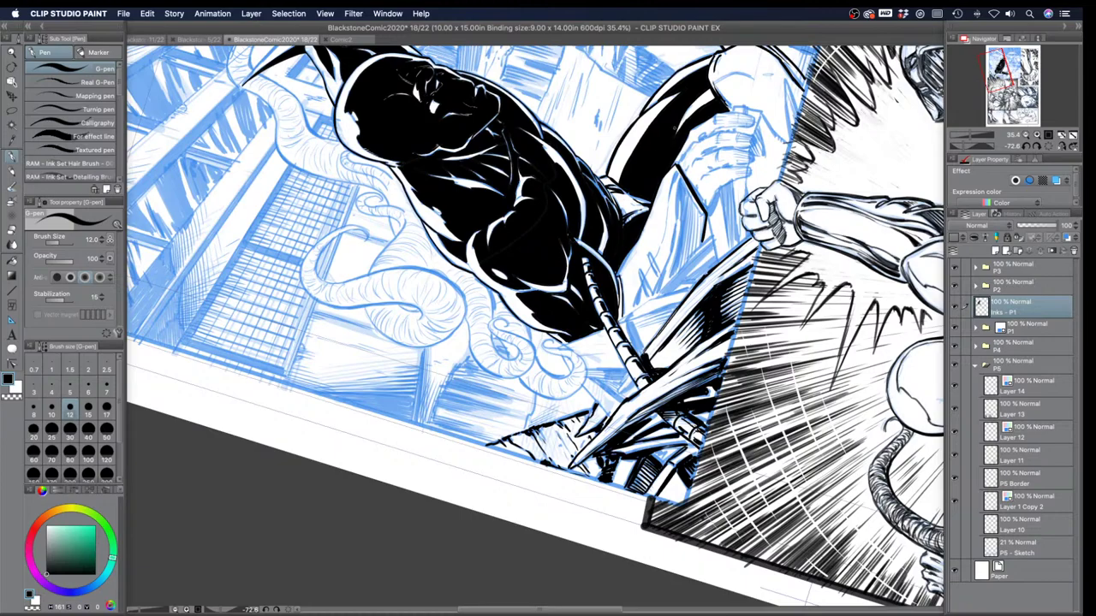
left_click_drag(672, 130, 614, 169)
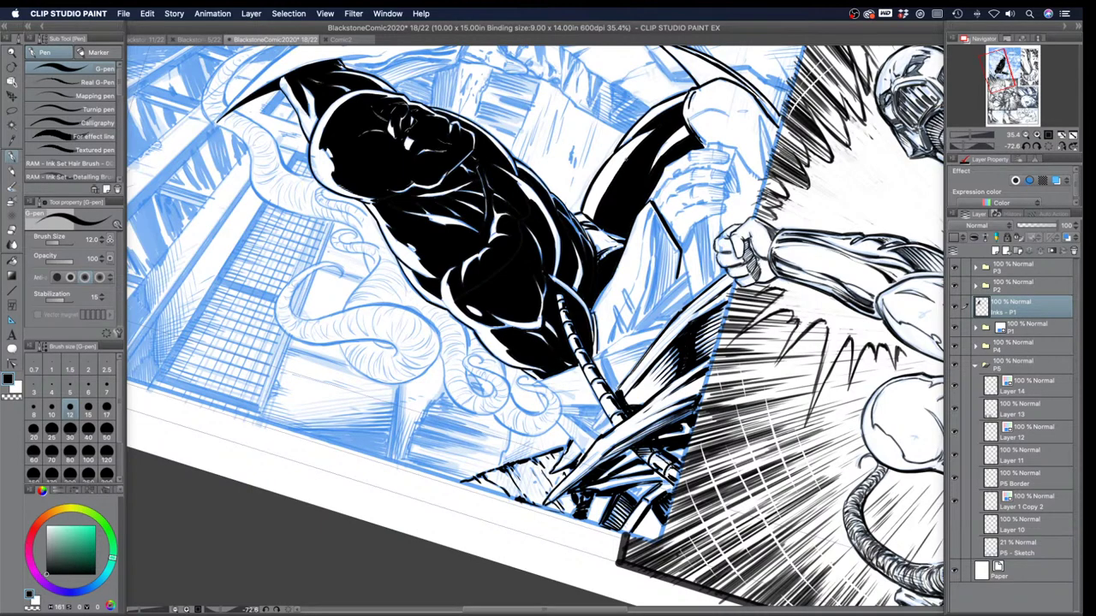
Step: Ink the long inner fold running down the pointed shard with G-pen strokes at size 10
key("]")
key("bracketleft")
key("bracketleft")
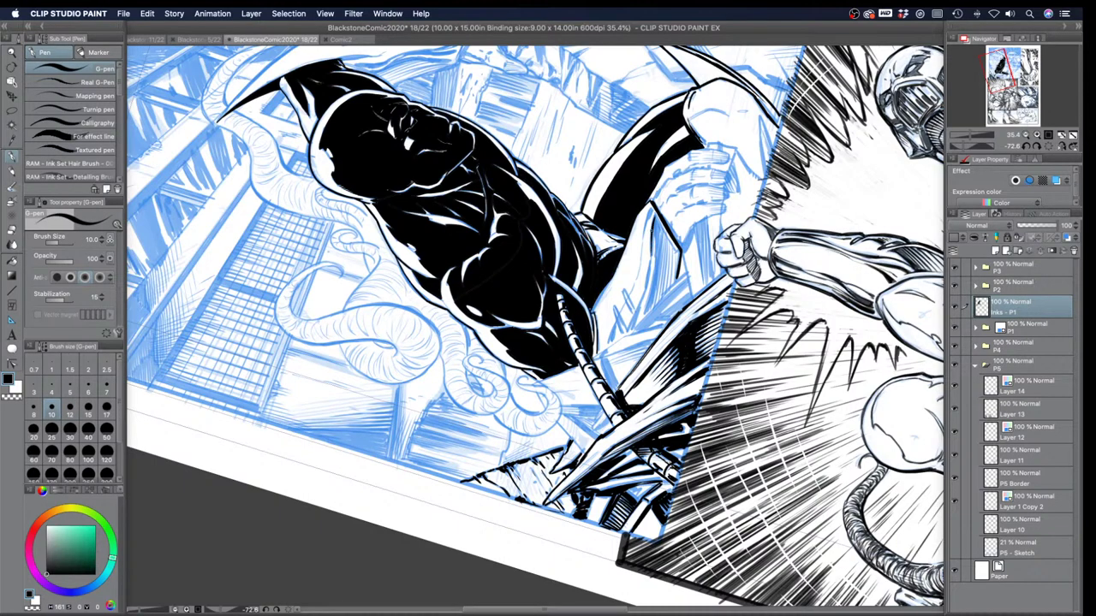
left_click_drag(652, 227, 643, 319)
left_click(33, 400)
left_click_drag(651, 254, 639, 296)
left_click_drag(646, 291, 631, 327)
left_click_drag(643, 296, 635, 324)
key("]")
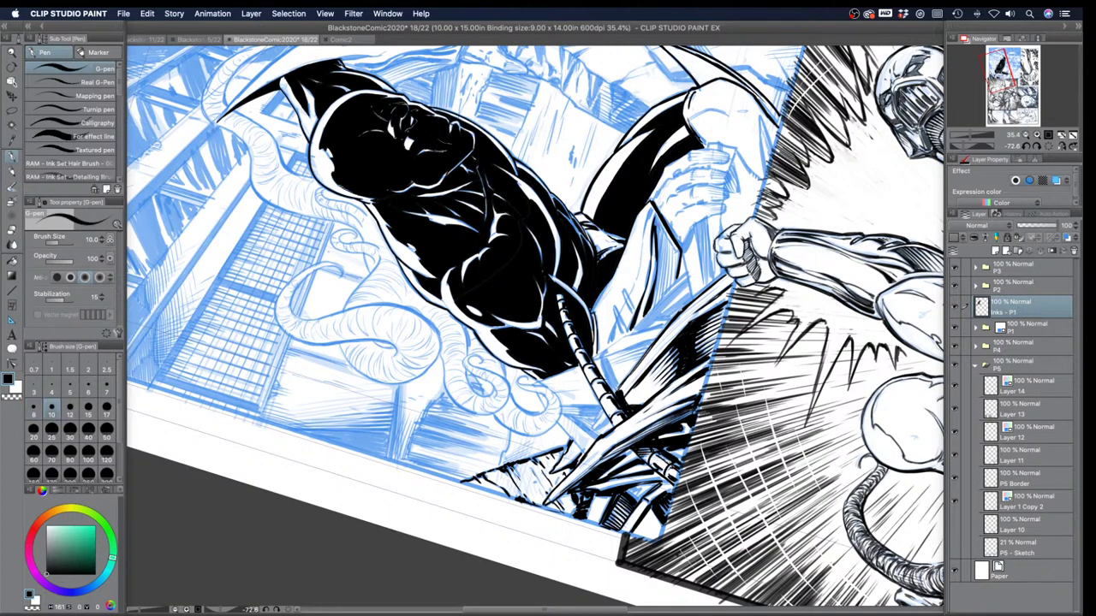
Step: Ink the small notches on the shard and start the finger contours of the resting hand, reducing the G-pen to size 8
left_click_drag(658, 224, 655, 239)
key("[")
left_click_drag(662, 227, 658, 246)
key("]")
key("[")
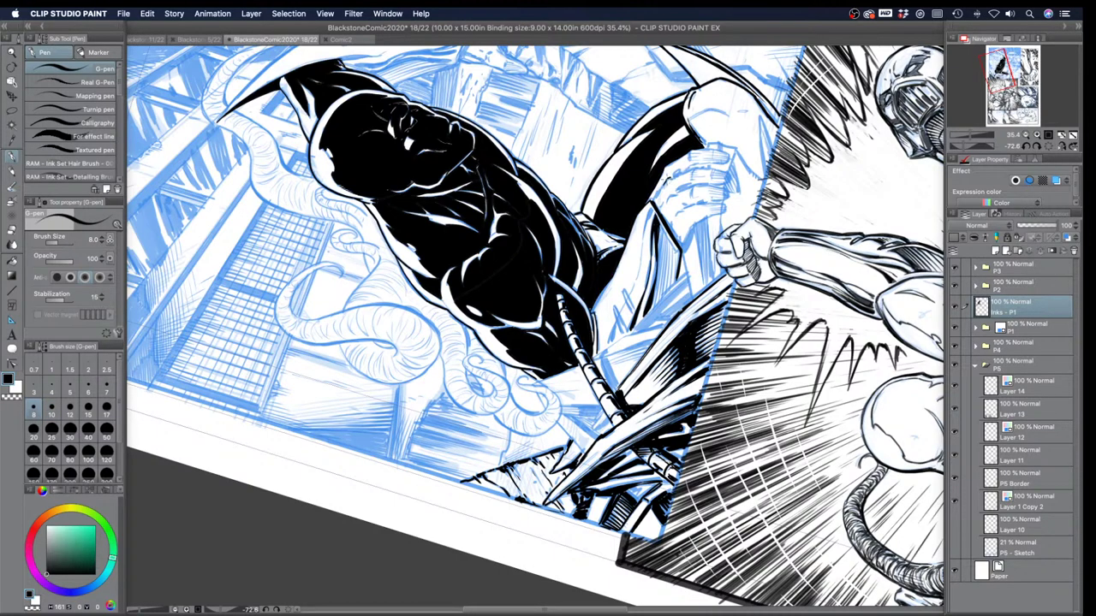
mouse_move(667, 181)
left_mouse_down()
mouse_move(659, 192)
mouse_move(673, 215)
mouse_move(657, 210)
left_mouse_up()
mouse_move(614, 310)
left_mouse_down()
mouse_move(624, 334)
mouse_move(633, 332)
mouse_move(628, 300)
mouse_move(635, 321)
mouse_move(637, 310)
mouse_move(620, 333)
mouse_move(618, 314)
mouse_move(634, 296)
mouse_move(635, 307)
left_mouse_up()
left_click_drag(447, 171, 464, 168)
Step: Hatch the shard's shaded side and inner folds with fine G-pen strokes at size 6
key("bracketleft")
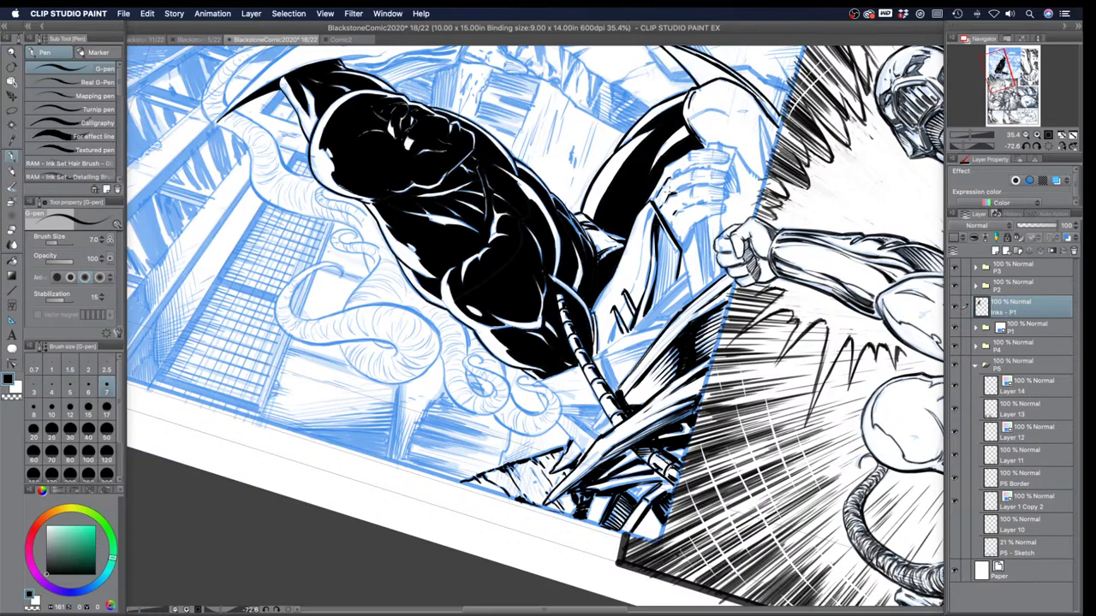
key("bracketleft")
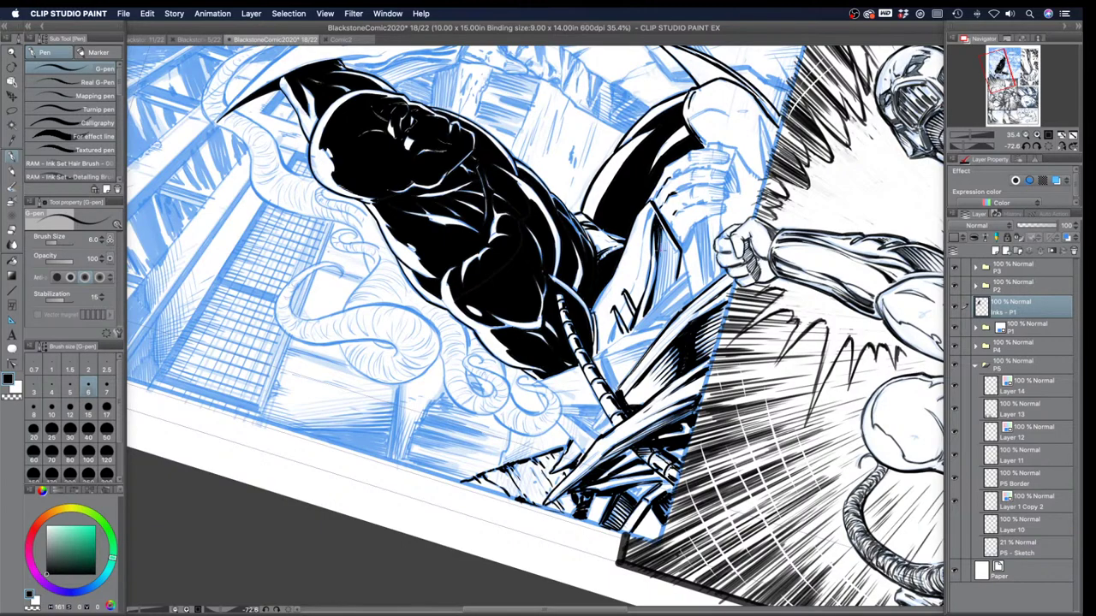
left_click_drag(660, 258, 651, 306)
left_click_drag(669, 234, 658, 243)
left_click_drag(665, 247, 659, 295)
left_click_drag(666, 262, 657, 304)
mouse_move(668, 237)
left_mouse_down()
mouse_move(659, 297)
mouse_move(662, 255)
mouse_move(664, 284)
left_mouse_up()
left_click_drag(668, 274, 659, 293)
left_click_drag(676, 246, 670, 282)
mouse_move(667, 221)
left_mouse_down()
mouse_move(658, 236)
mouse_move(642, 222)
mouse_move(629, 290)
left_mouse_up()
left_click_drag(653, 205, 637, 235)
left_click_drag(647, 226, 632, 265)
mouse_move(617, 323)
left_mouse_down()
mouse_move(597, 352)
mouse_move(604, 337)
left_mouse_up()
left_click_drag(621, 301, 619, 315)
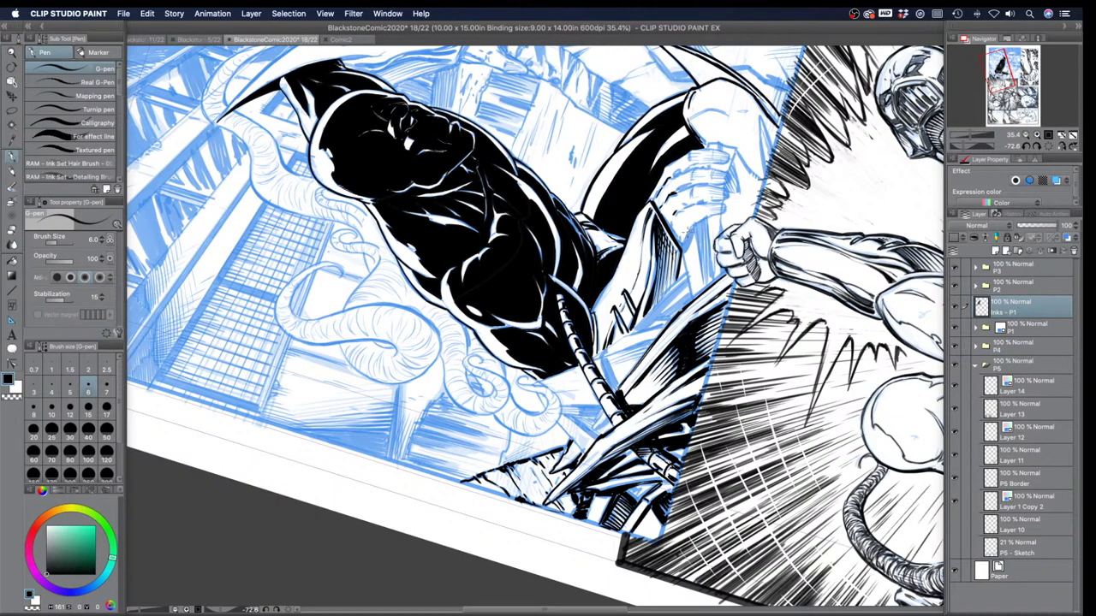
Step: Ink the shard's lower edge and the shadow lines beneath it with the G-pen at size 8
key("bracketright")
key("bracketright")
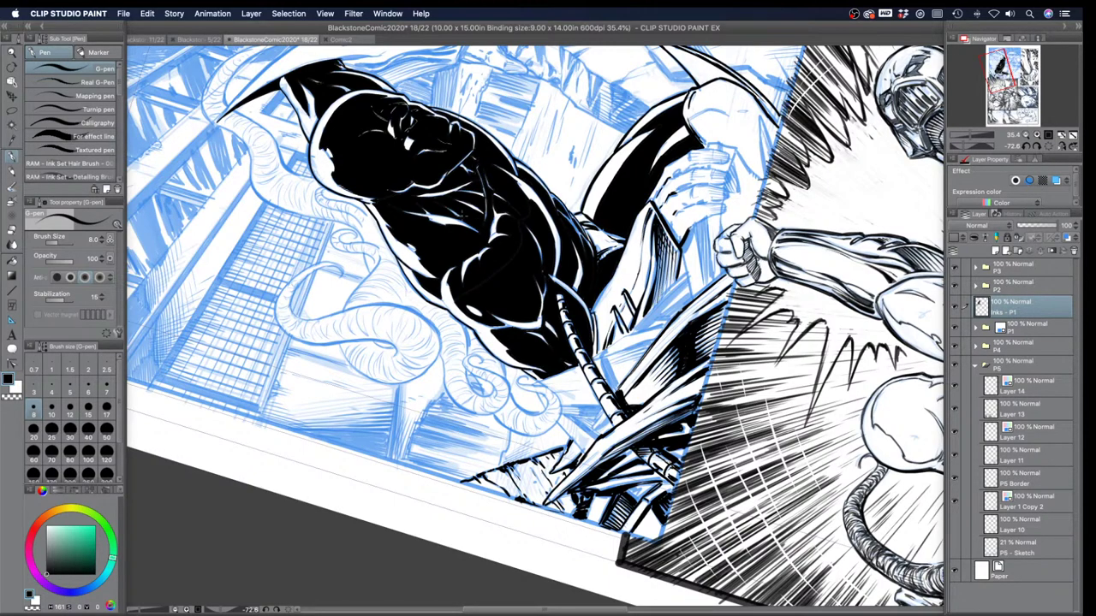
mouse_move(684, 274)
left_mouse_down()
mouse_move(632, 330)
mouse_move(673, 280)
mouse_move(665, 297)
left_mouse_up()
mouse_move(681, 275)
left_mouse_down()
mouse_move(686, 266)
mouse_move(658, 305)
left_mouse_up()
left_click_drag(685, 282, 644, 327)
left_click_drag(659, 312, 645, 329)
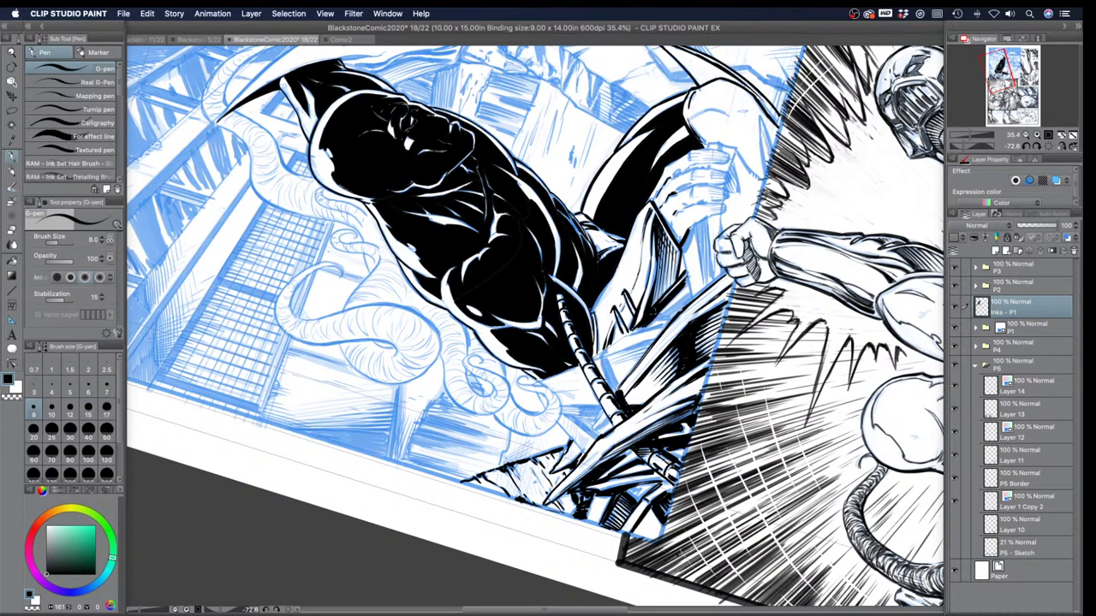
left_click_drag(692, 275, 681, 286)
key("shift+space")
left_click_drag(419, 210, 501, 108)
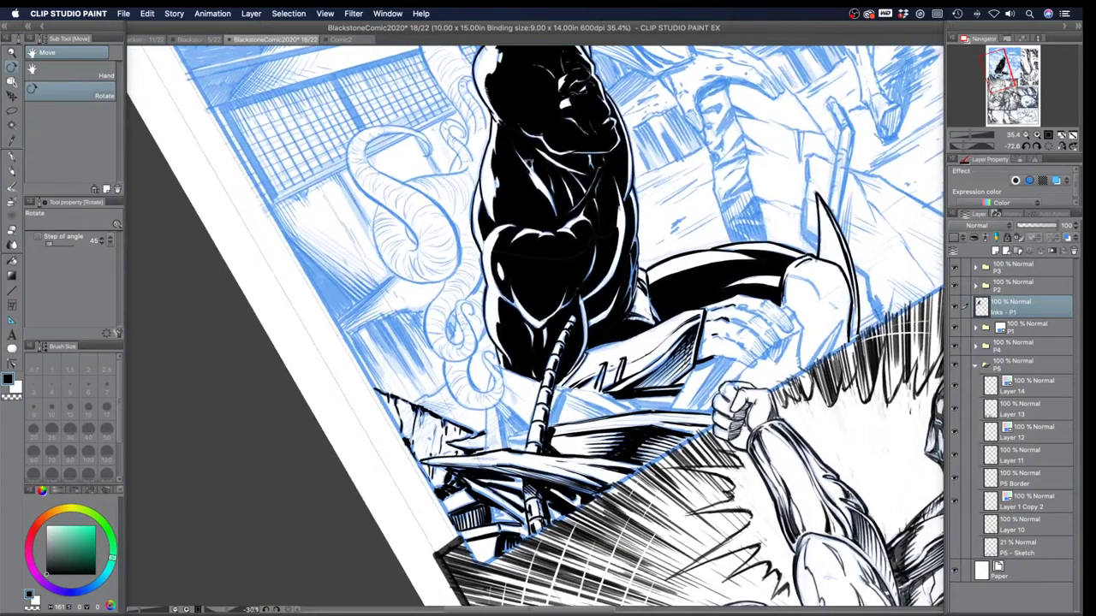
left_click_drag(691, 367, 670, 408)
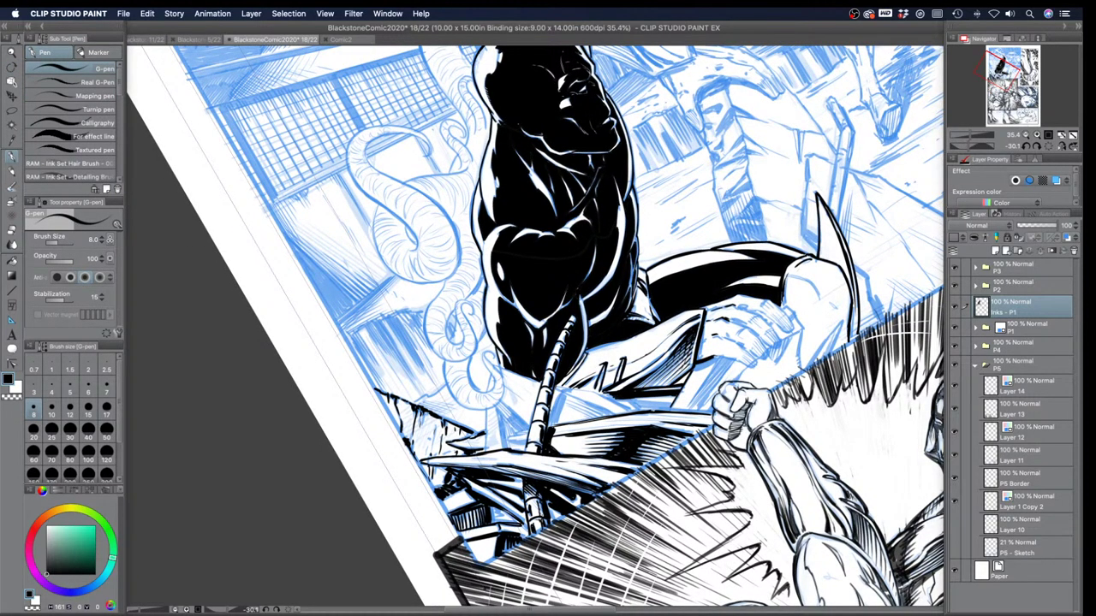
Step: Outline the fingers, knuckles and fingertips of the hand resting on the debris with size 8 G-pen strokes
key("shift+space")
left_click_drag(368, 249, 434, 172)
key("space")
left_click_drag(537, 371, 501, 326)
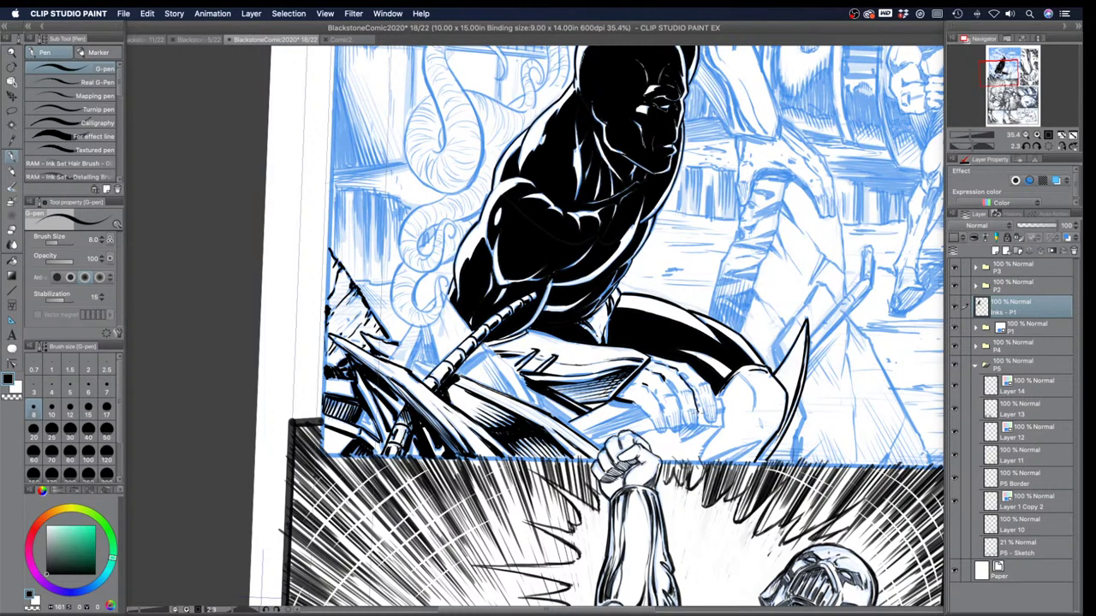
mouse_move(695, 418)
left_mouse_down()
mouse_move(697, 431)
mouse_move(677, 428)
left_mouse_up()
mouse_move(670, 390)
left_mouse_down()
mouse_move(665, 401)
mouse_move(665, 390)
mouse_move(686, 413)
mouse_move(676, 427)
left_mouse_up()
mouse_move(702, 379)
left_mouse_down()
mouse_move(710, 423)
mouse_move(692, 387)
mouse_move(685, 437)
mouse_move(667, 431)
left_mouse_up()
mouse_move(668, 410)
left_mouse_down()
mouse_move(662, 429)
mouse_move(649, 406)
left_mouse_up()
left_click_drag(660, 392, 646, 396)
left_click_drag(662, 391, 655, 407)
left_click_drag(662, 402, 662, 433)
left_click_drag(666, 429, 652, 439)
mouse_move(658, 411)
left_mouse_down()
mouse_move(650, 435)
mouse_move(635, 412)
left_mouse_up()
mouse_move(642, 398)
left_mouse_down()
mouse_move(631, 410)
mouse_move(643, 423)
left_mouse_up()
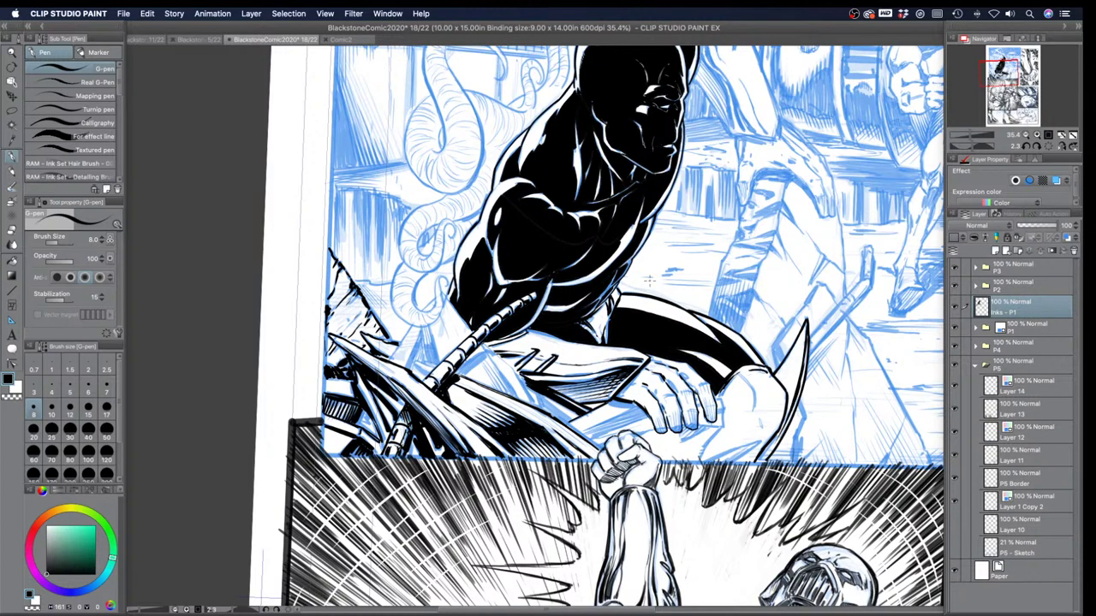
mouse_move(672, 378)
left_mouse_down()
mouse_move(665, 395)
mouse_move(686, 390)
mouse_move(650, 399)
left_mouse_up()
Step: Black in the beam beneath the resting hand, enlarging the G-pen up to size 17
left_click_drag(635, 284, 622, 291)
key("bracketright")
key("bracketright")
key("bracketright")
mouse_move(602, 424)
left_mouse_down()
mouse_move(638, 406)
mouse_move(644, 413)
left_mouse_up()
key("bracketright")
mouse_move(597, 431)
left_mouse_down()
mouse_move(620, 416)
mouse_move(583, 435)
left_mouse_up()
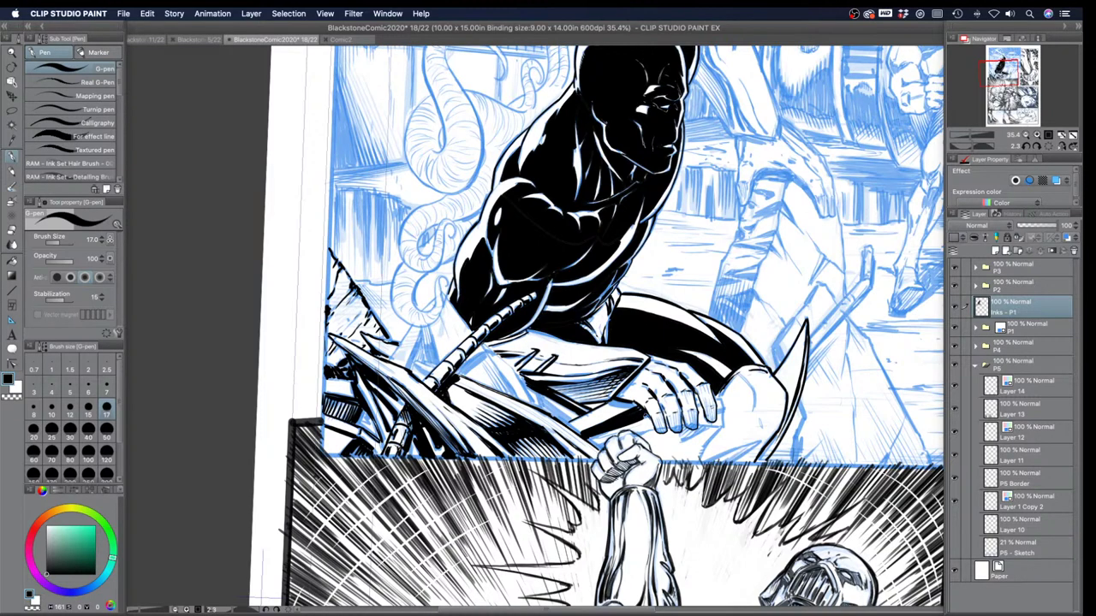
Step: Ink the overlapping debris planks between the striped cable and the shard with the G-pen at sizes 10 and 8
key("bracketleft")
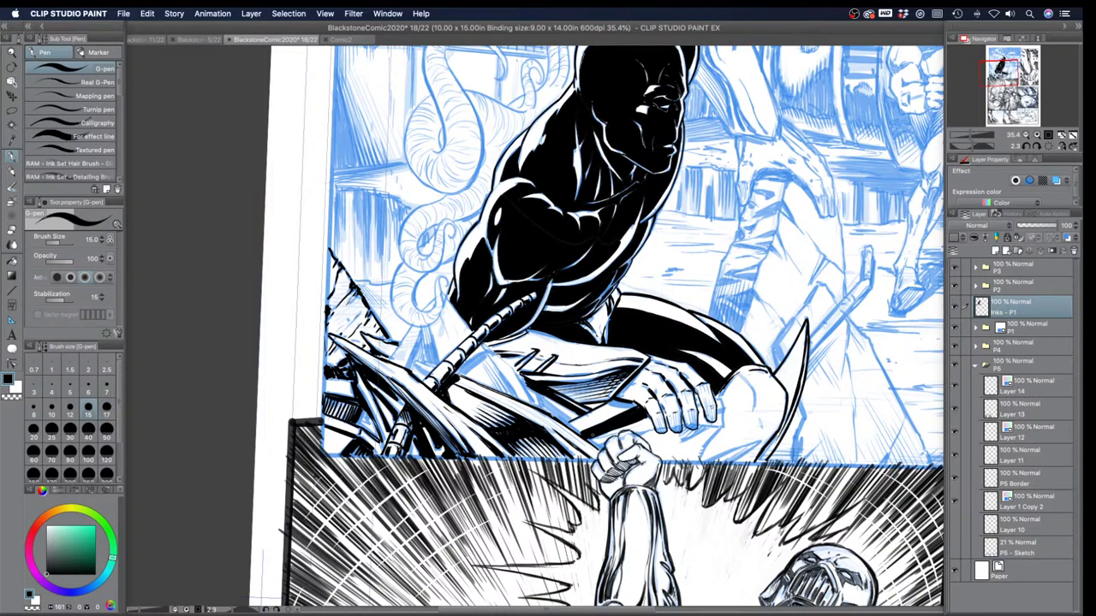
key("bracketleft")
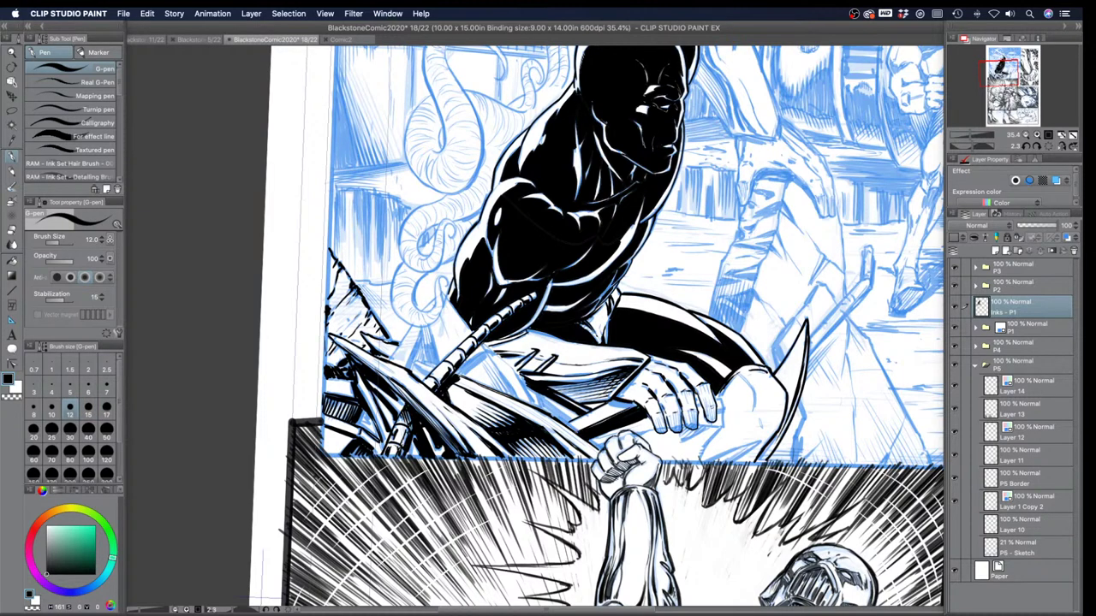
key("bracketleft")
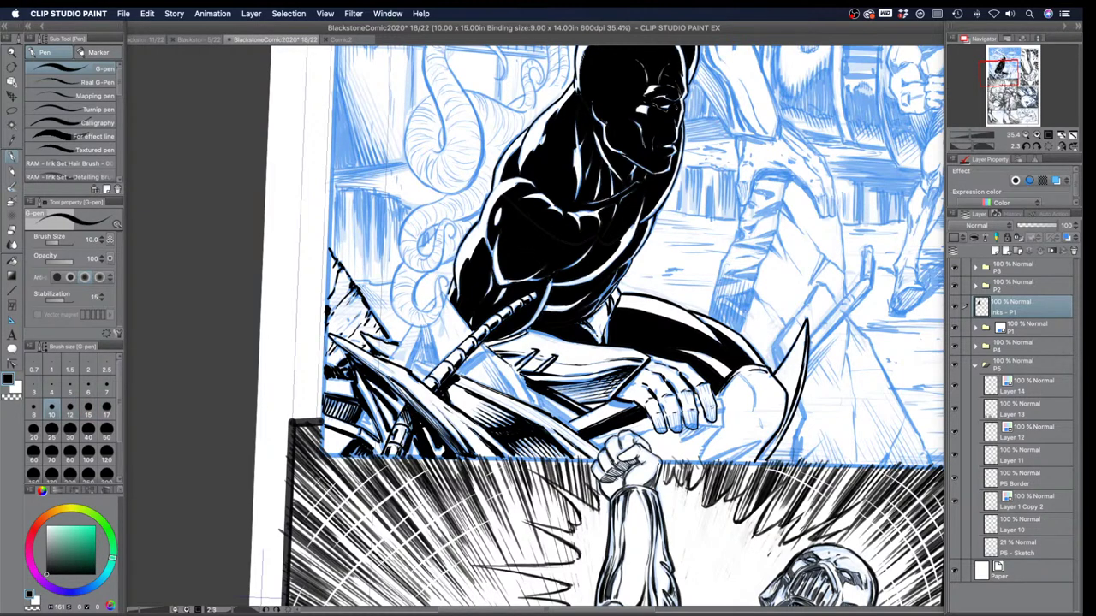
mouse_move(518, 383)
left_mouse_down()
mouse_move(527, 375)
mouse_move(543, 411)
mouse_move(565, 418)
left_mouse_up()
mouse_move(488, 354)
left_mouse_down()
mouse_move(515, 398)
mouse_move(493, 346)
mouse_move(506, 400)
mouse_move(481, 354)
left_mouse_up()
key("bracketleft")
left_click_drag(498, 390, 484, 365)
mouse_move(519, 399)
left_mouse_down()
mouse_move(516, 386)
mouse_move(540, 397)
left_mouse_up()
left_click_drag(493, 358, 483, 340)
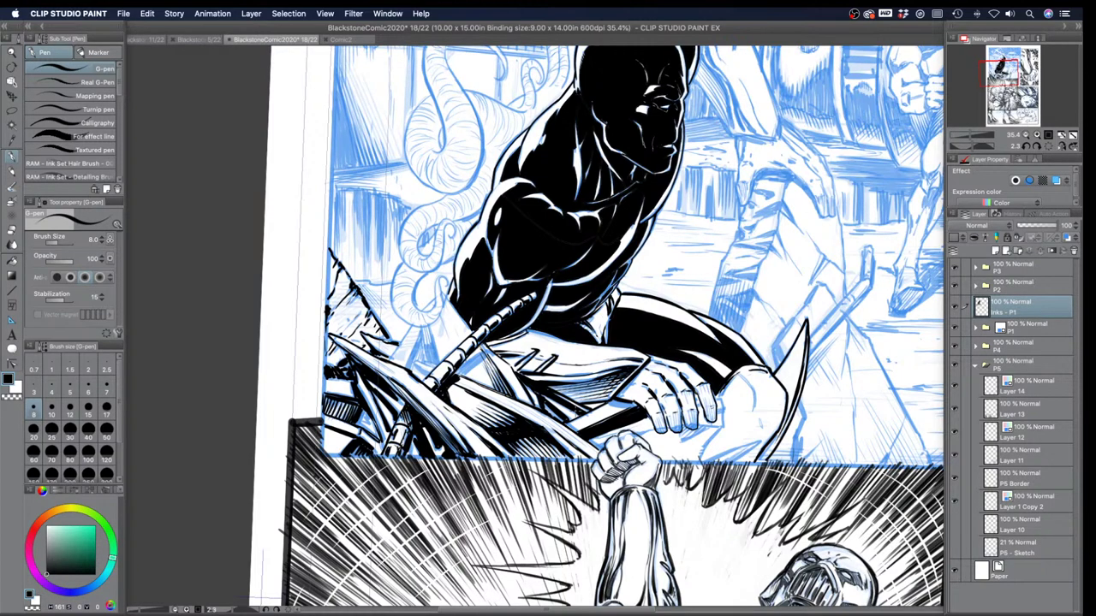
Step: Outline and shade the upright pointed shards behind the striped cable with size 8 G-pen strokes
left_click_drag(419, 338, 411, 370)
left_click_drag(431, 357, 438, 367)
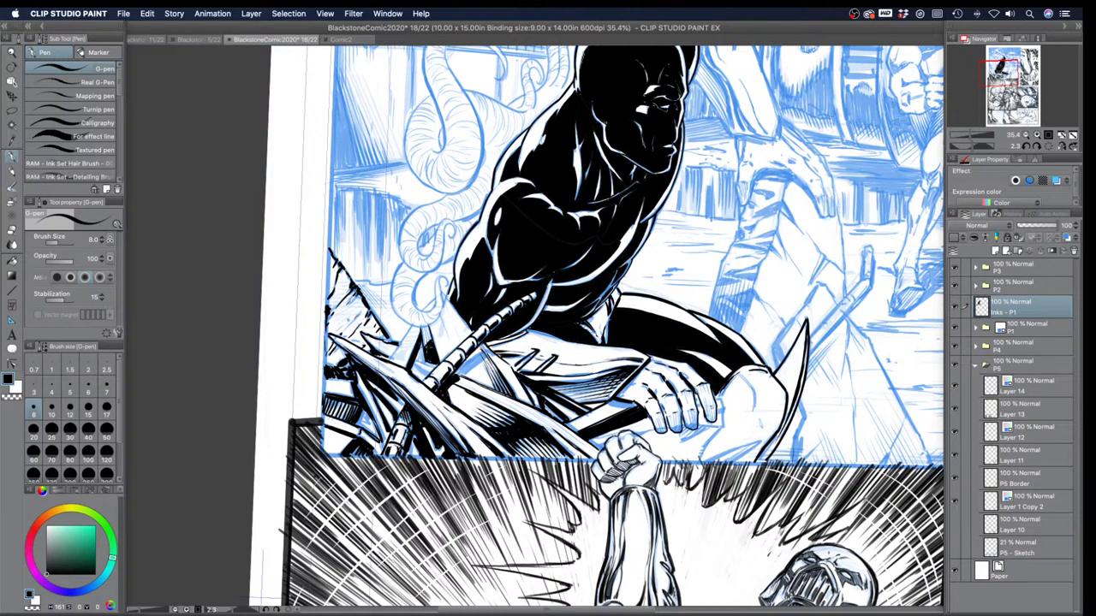
left_click_drag(423, 355, 434, 365)
mouse_move(423, 341)
left_mouse_down()
mouse_move(417, 363)
mouse_move(411, 321)
mouse_move(404, 336)
left_mouse_up()
left_click_drag(388, 361, 402, 340)
scroll(433, 214, "up", 3)
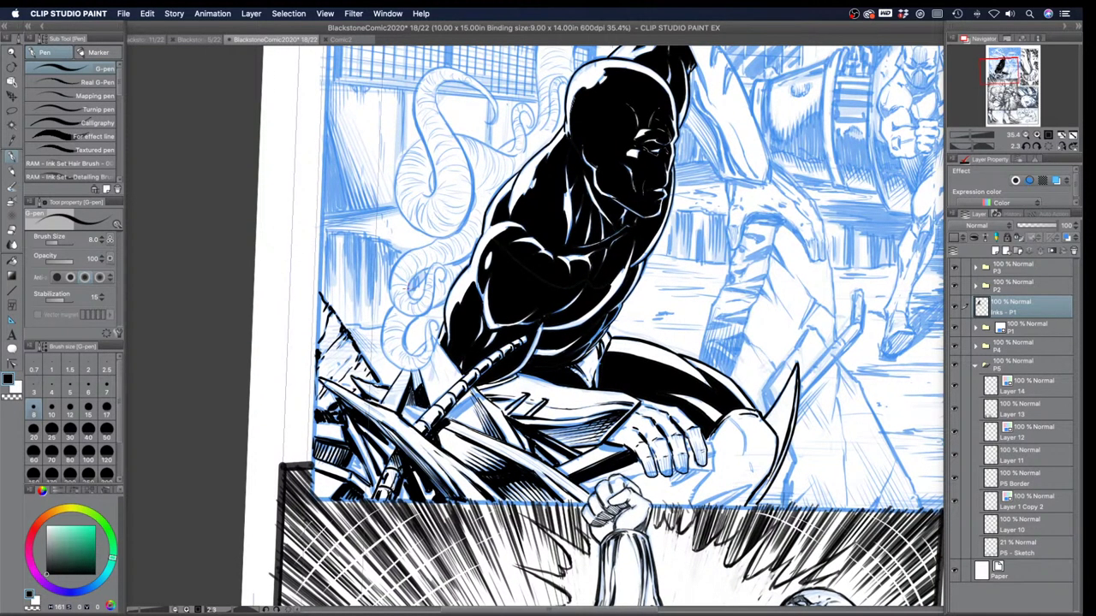
key("shift+space")
left_click_drag(399, 287, 453, 440)
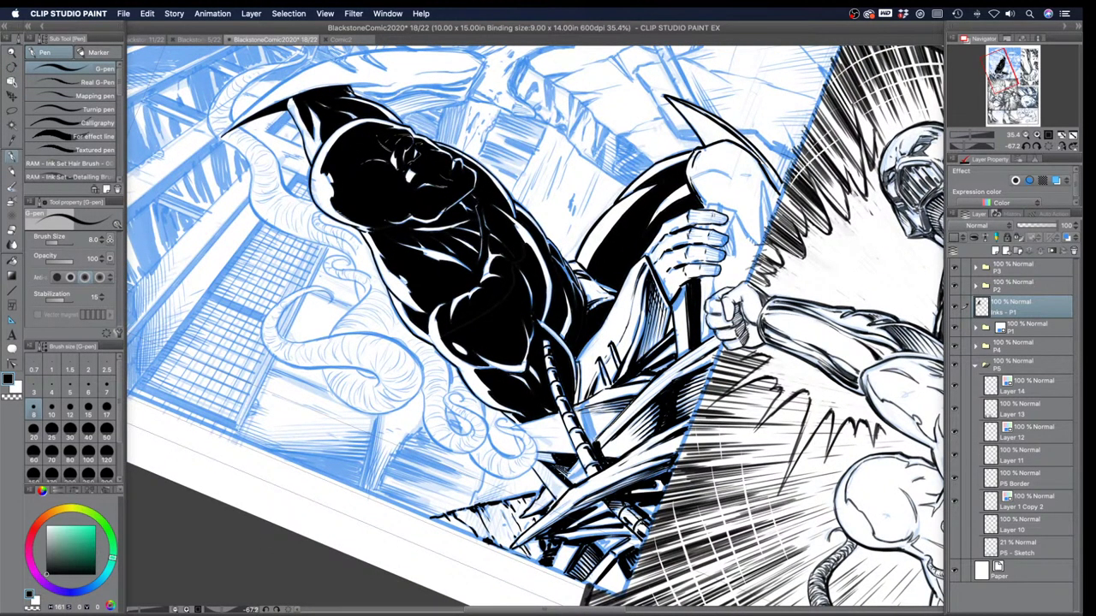
left_click_drag(572, 464, 575, 482)
Step: Refine the outer fingers of the resting hand beside the shin with short size 8 G-pen strokes
key("r")
left_click_drag(313, 304, 449, 123)
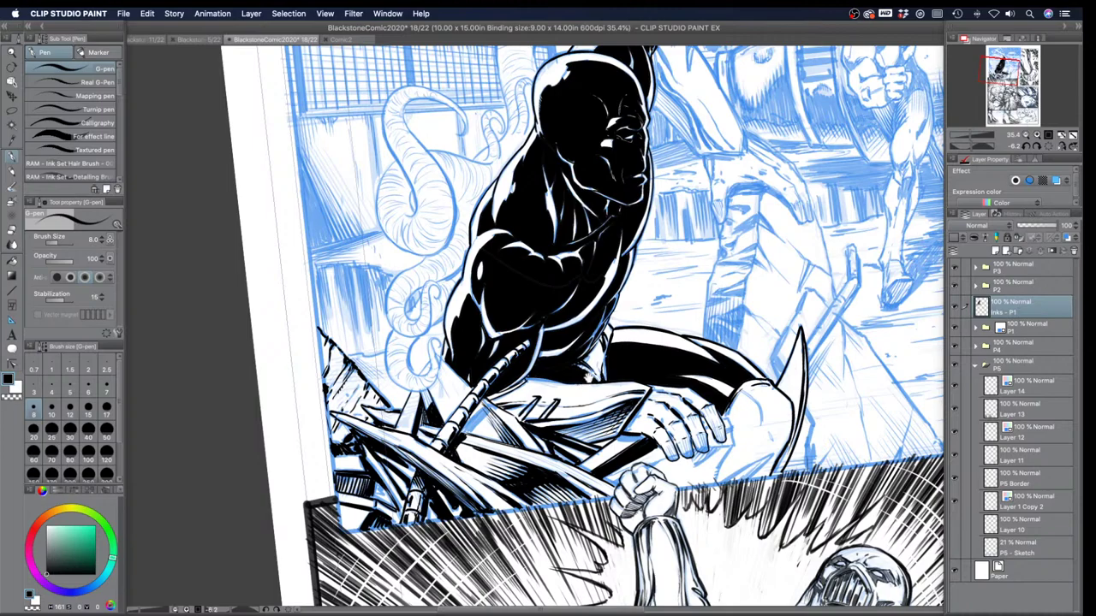
left_click_drag(575, 391, 515, 381)
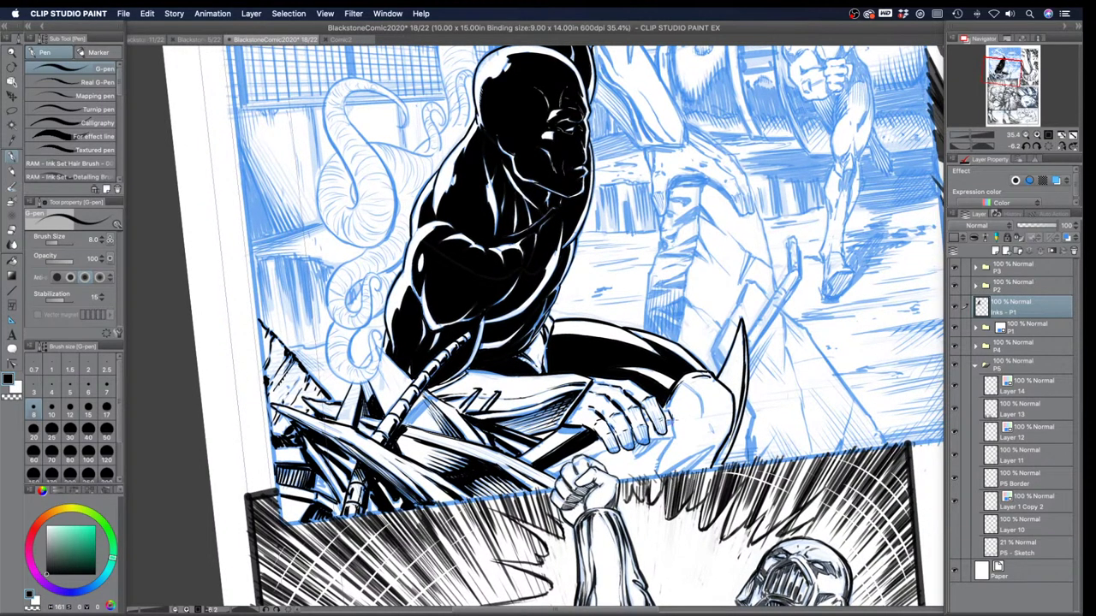
left_click_drag(670, 423, 671, 441)
mouse_move(670, 416)
left_mouse_down()
mouse_move(666, 396)
mouse_move(641, 413)
left_mouse_up()
left_click_drag(333, 186, 350, 213)
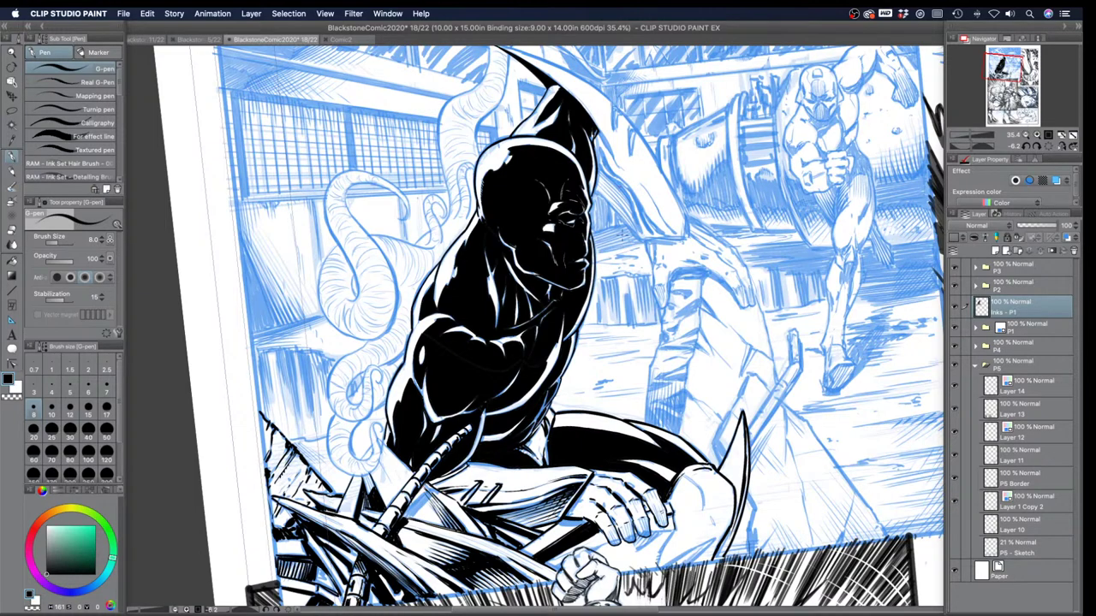
Step: Outline the side and curved top edge of the broken slab behind the knee with the G-pen at size 7
key("bracketleft")
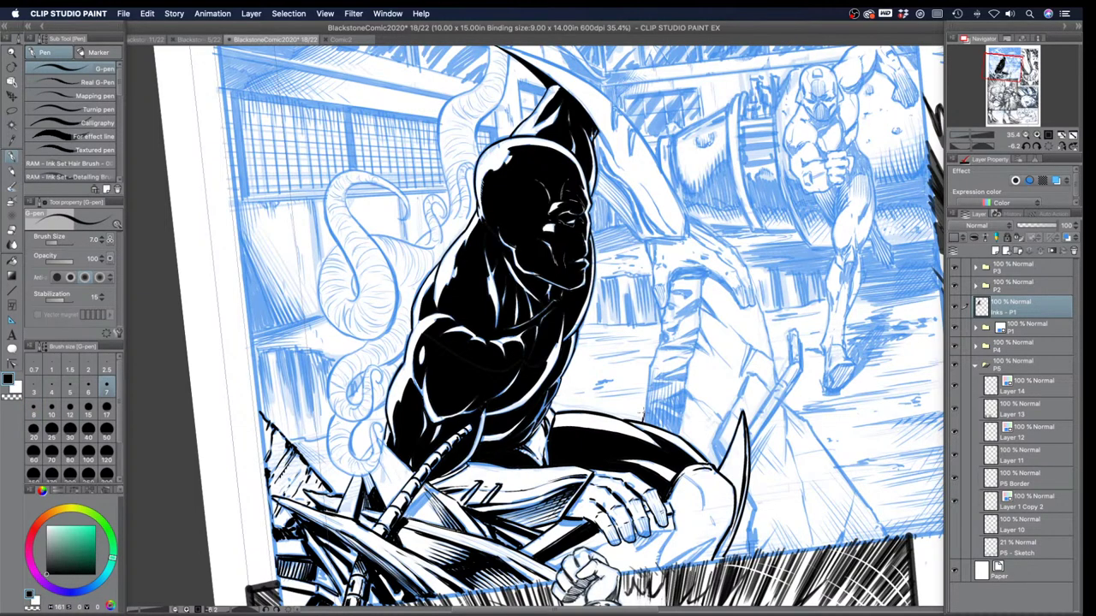
mouse_move(644, 415)
left_mouse_down()
mouse_move(668, 287)
mouse_move(681, 265)
mouse_move(707, 261)
mouse_move(676, 266)
mouse_move(703, 273)
mouse_move(700, 286)
mouse_move(727, 274)
mouse_move(717, 273)
mouse_move(738, 312)
mouse_move(735, 303)
left_mouse_up()
key("super+z")
key("super+z")
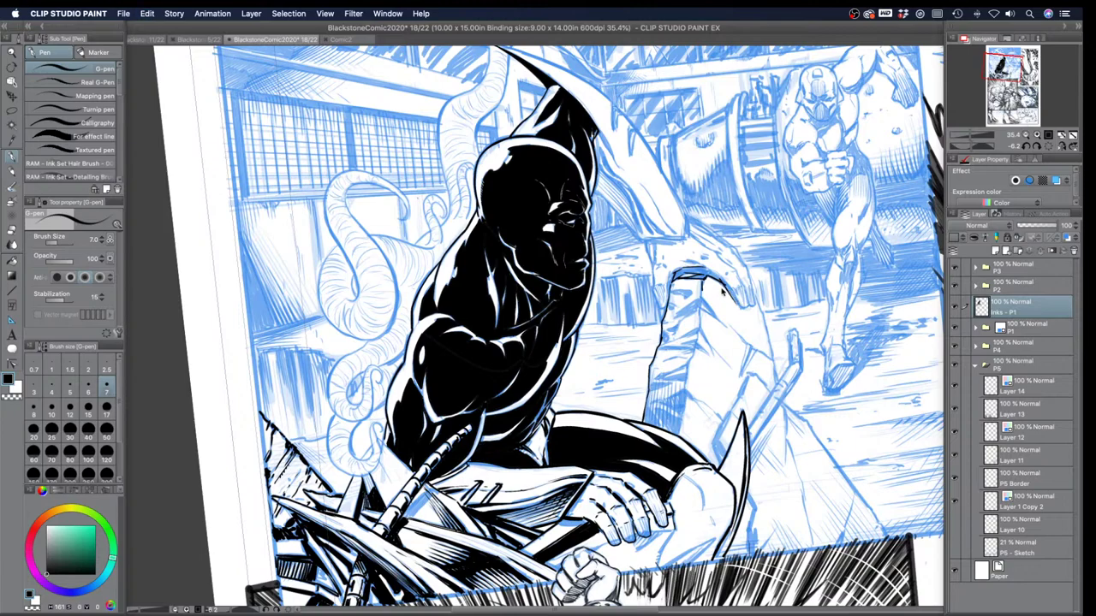
left_click_drag(724, 289, 738, 310)
mouse_move(672, 298)
left_mouse_down()
mouse_move(700, 303)
mouse_move(666, 327)
left_mouse_up()
mouse_move(679, 280)
left_mouse_down()
mouse_move(671, 319)
mouse_move(683, 316)
mouse_move(694, 336)
left_mouse_up()
key("super+z")
key("super+z")
key("super+z")
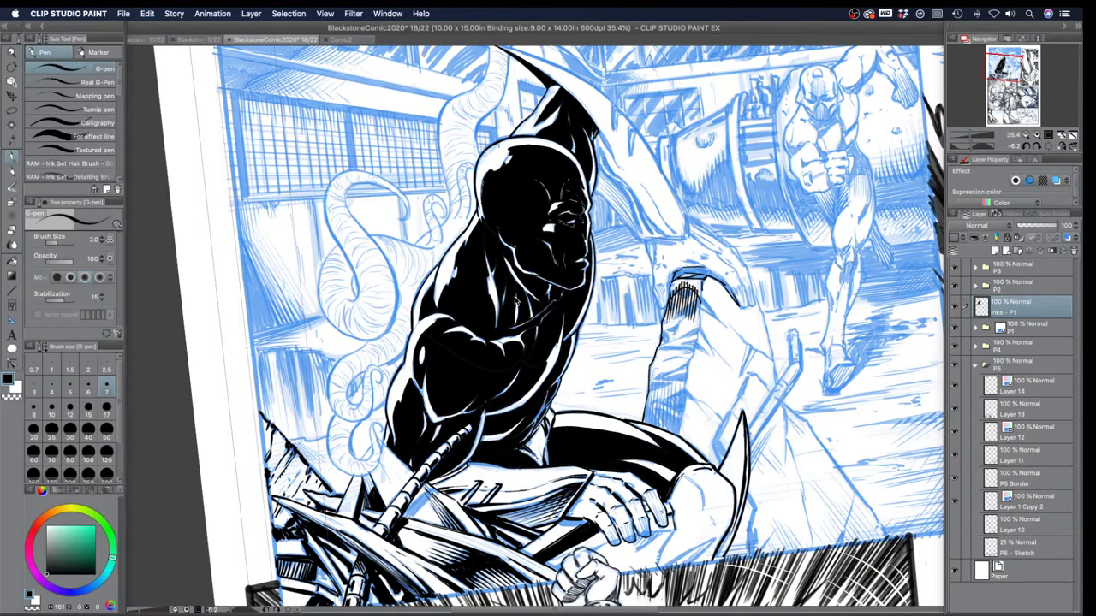
key("super+z")
key("super+z")
key("super+z")
key("super+z")
key("super+z")
key("super+z")
key("super+z")
key("super+z")
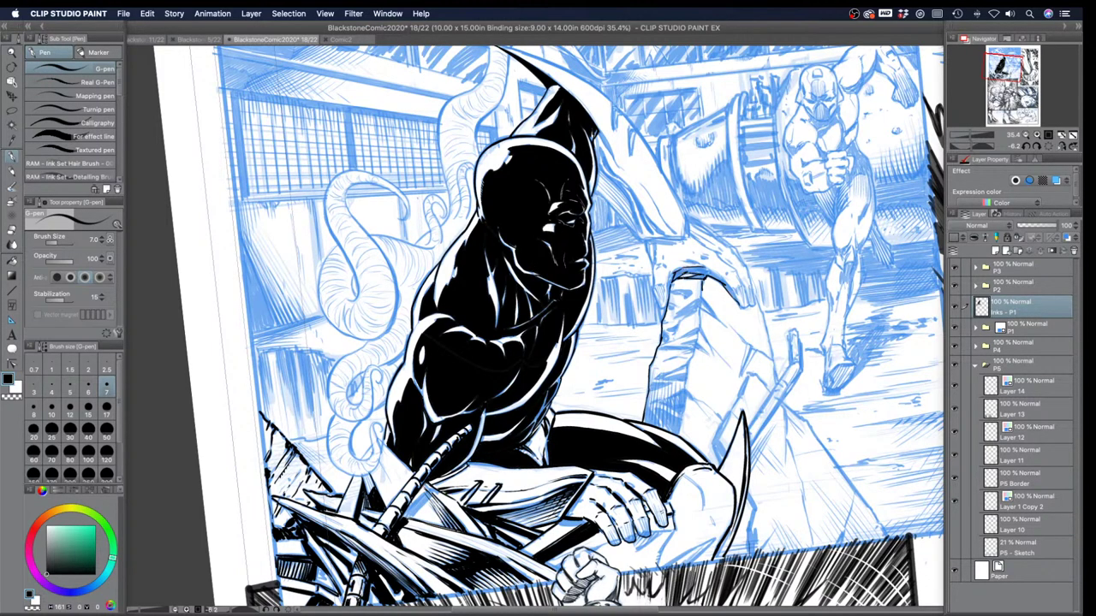
key("super+z")
Step: Ink jagged cracks across the broken slab's shaded face and outline the rubble's outer slope down to the panel border
mouse_move(683, 280)
left_mouse_down()
mouse_move(673, 287)
mouse_move(689, 293)
mouse_move(669, 295)
mouse_move(680, 283)
mouse_move(691, 303)
mouse_move(668, 321)
mouse_move(686, 316)
left_mouse_up()
left_click_drag(710, 298, 657, 354)
mouse_move(670, 346)
left_mouse_down()
mouse_move(652, 356)
mouse_move(678, 347)
left_mouse_up()
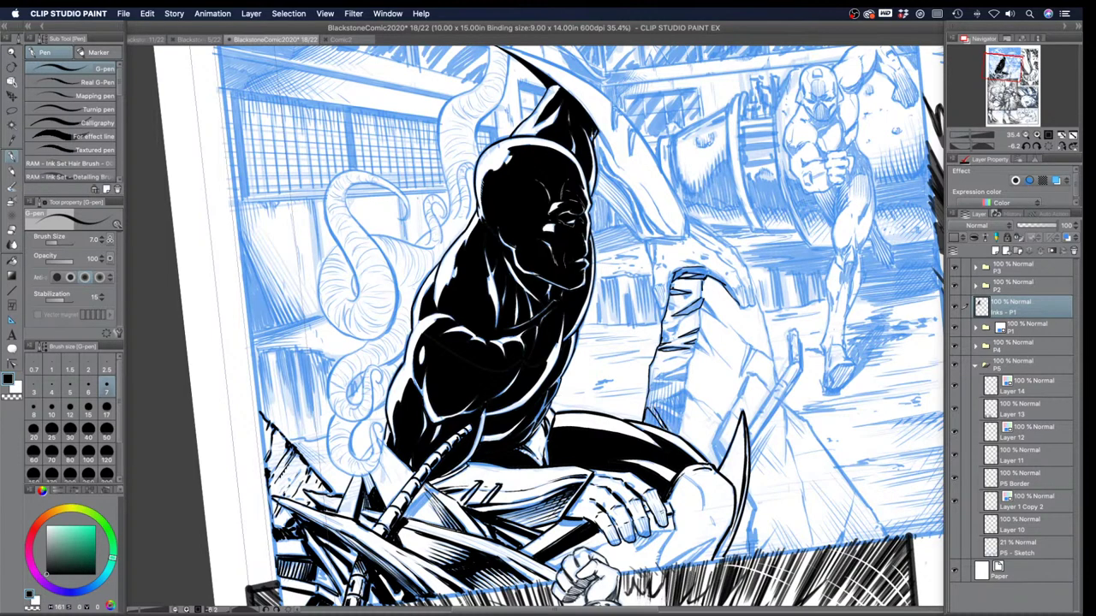
left_click_drag(687, 396, 659, 401)
key("super+z")
mouse_move(755, 297)
left_mouse_down()
mouse_move(774, 374)
mouse_move(874, 517)
mouse_move(849, 453)
mouse_move(787, 474)
mouse_move(856, 543)
left_mouse_up()
mouse_move(813, 485)
left_mouse_down()
mouse_move(853, 543)
mouse_move(861, 531)
left_mouse_up()
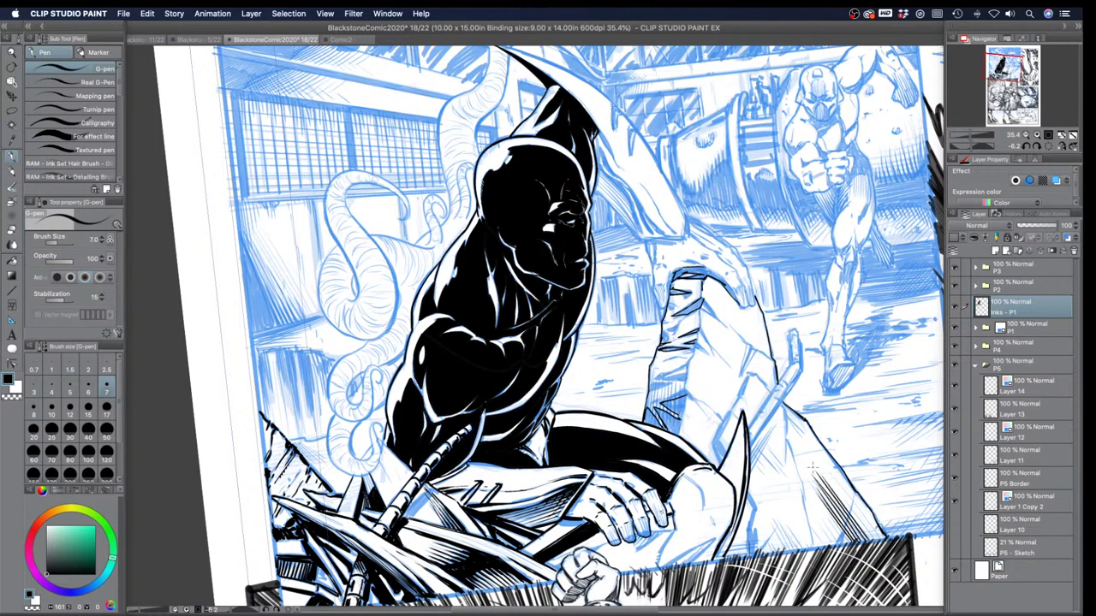
key("super+z")
key("super+z")
key("super+z")
key("super+z")
key("super+z")
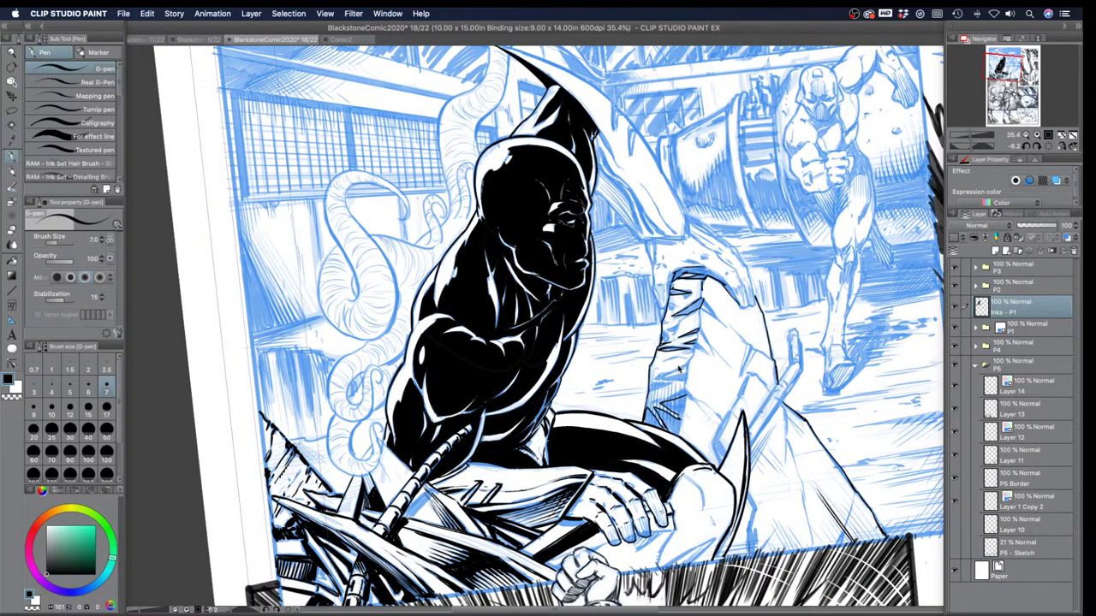
key("super+z")
key("super+z")
key("super+z")
left_click_drag(831, 457, 778, 550)
mouse_move(825, 491)
left_mouse_down()
mouse_move(829, 509)
mouse_move(794, 542)
left_mouse_up()
left_click_drag(856, 515, 853, 530)
key("super+z")
key("super+z")
key("super+z")
key("super+z")
Step: Mark the blank faces of the slab and rubble slope with small looped cross marks
left_click_drag(732, 310, 728, 338)
left_click_drag(777, 463, 778, 479)
left_click_drag(813, 460, 815, 472)
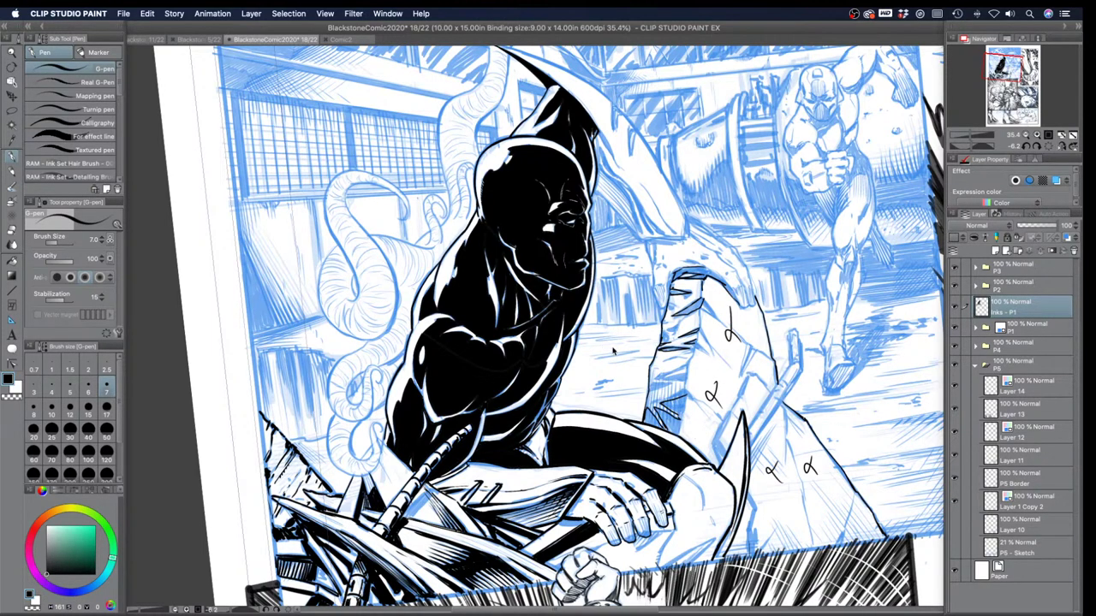
Step: Undo the looped cross marks on the blank faces of the slab and rubble slope
key("super+z")
key("super+z")
key("super+z")
key("super+z")
key("super+z")
key("super+z")
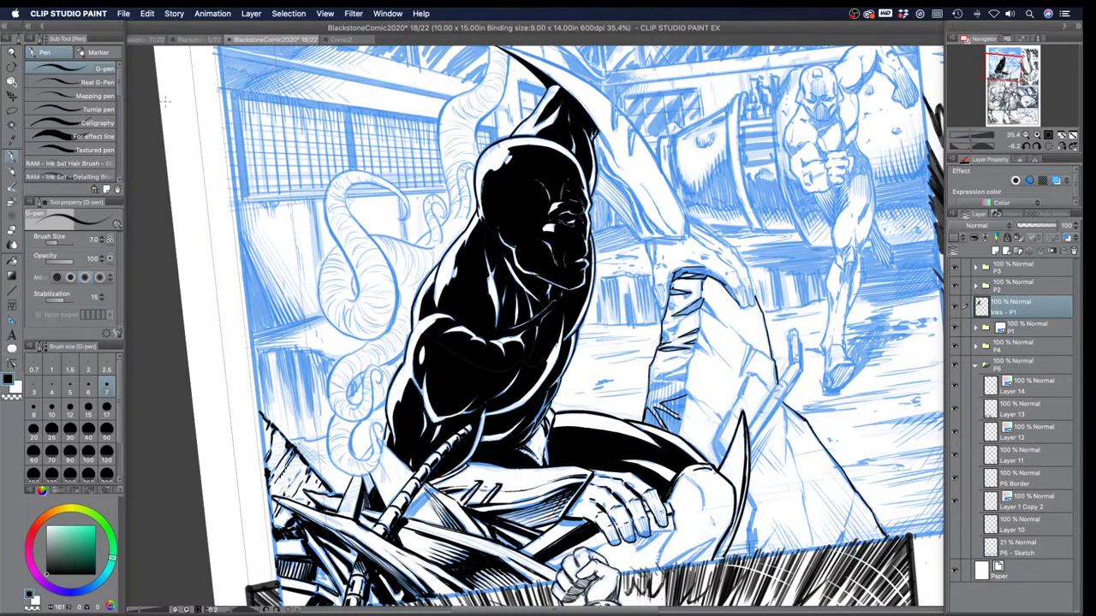
Step: Add a new raster layer above P1 Border inside the P1 folder and ready the G-pen
left_click(13, 53)
left_click_drag(471, 217, 385, 218)
left_click_drag(561, 191, 556, 278)
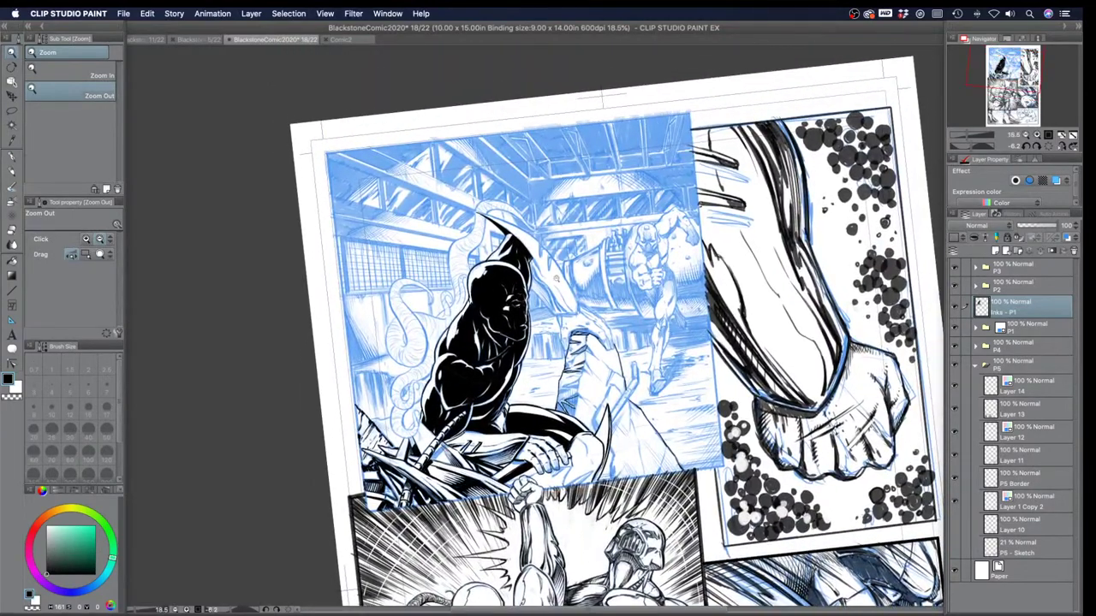
left_click(977, 328)
left_click(1032, 348)
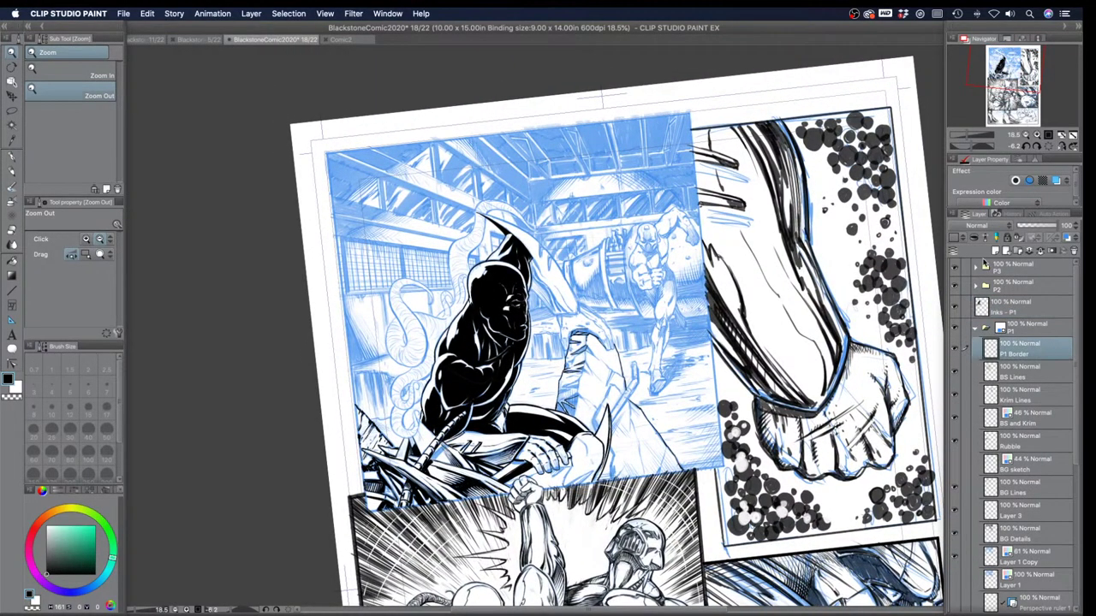
left_click(996, 251)
left_click(13, 157)
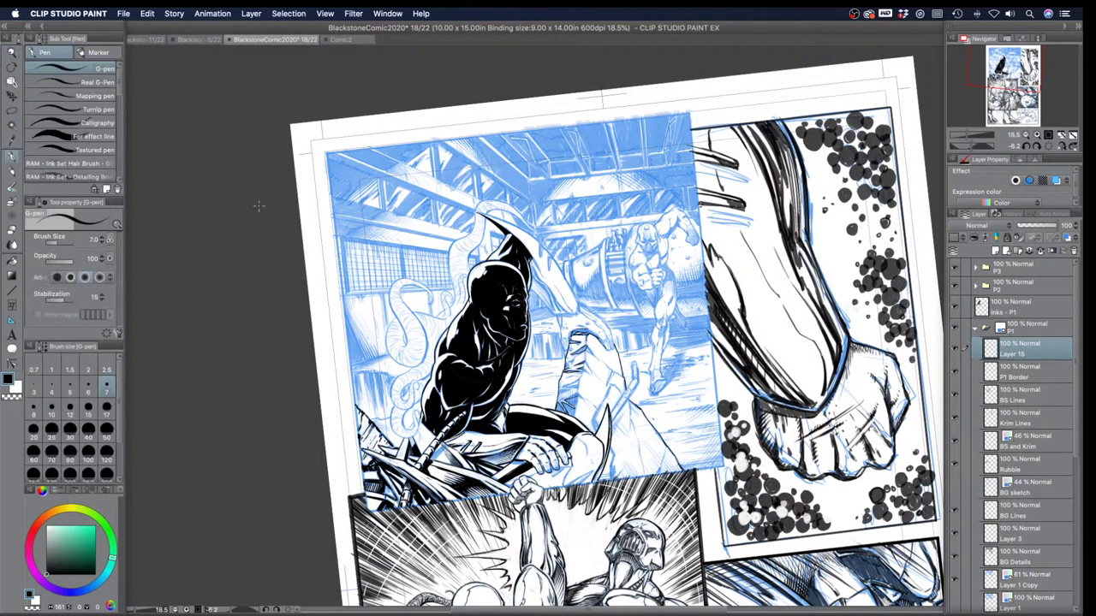
Step: Block in the slab face and rubble slope as solid shapes with the G-pen at size 70, and the projecting bar at size 40
key("]")
key("]")
key("]")
key("]")
key("]")
key("]")
key("]")
key("]")
key("]")
key("]")
key("]")
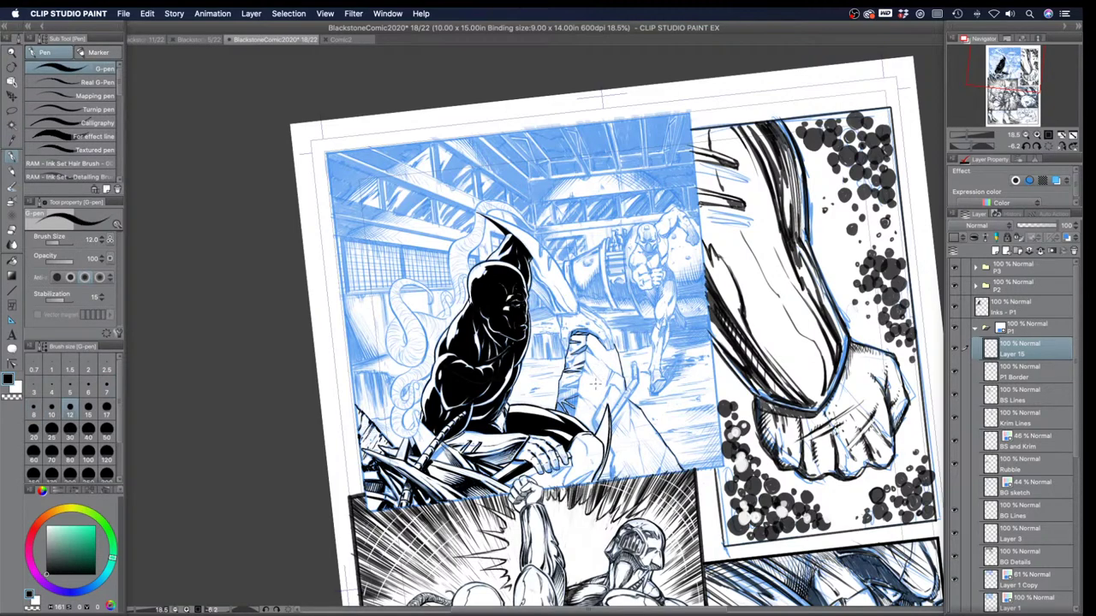
key("]")
mouse_move(593, 374)
left_mouse_down()
mouse_move(581, 414)
mouse_move(589, 339)
mouse_move(598, 375)
mouse_move(608, 339)
mouse_move(617, 369)
mouse_move(595, 428)
mouse_move(583, 422)
mouse_move(618, 398)
mouse_move(612, 464)
mouse_move(632, 407)
mouse_move(665, 454)
mouse_move(625, 461)
mouse_move(617, 479)
mouse_move(644, 445)
mouse_move(666, 473)
mouse_move(646, 450)
mouse_move(666, 462)
mouse_move(671, 454)
mouse_move(631, 462)
left_mouse_up()
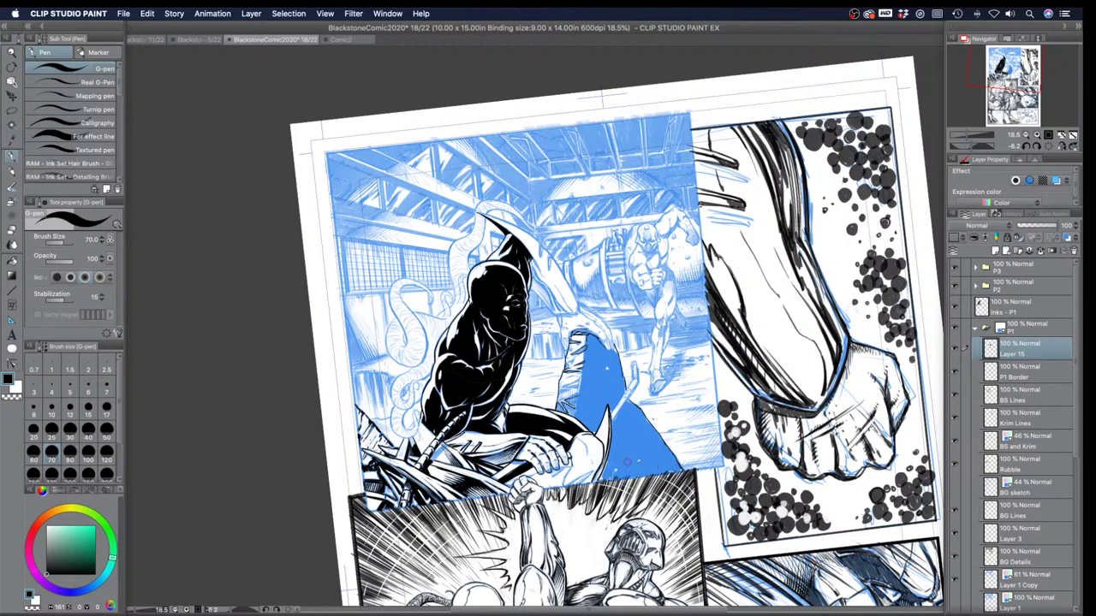
left_click(88, 428)
mouse_move(634, 383)
left_mouse_down()
mouse_move(614, 416)
mouse_move(628, 391)
left_mouse_up()
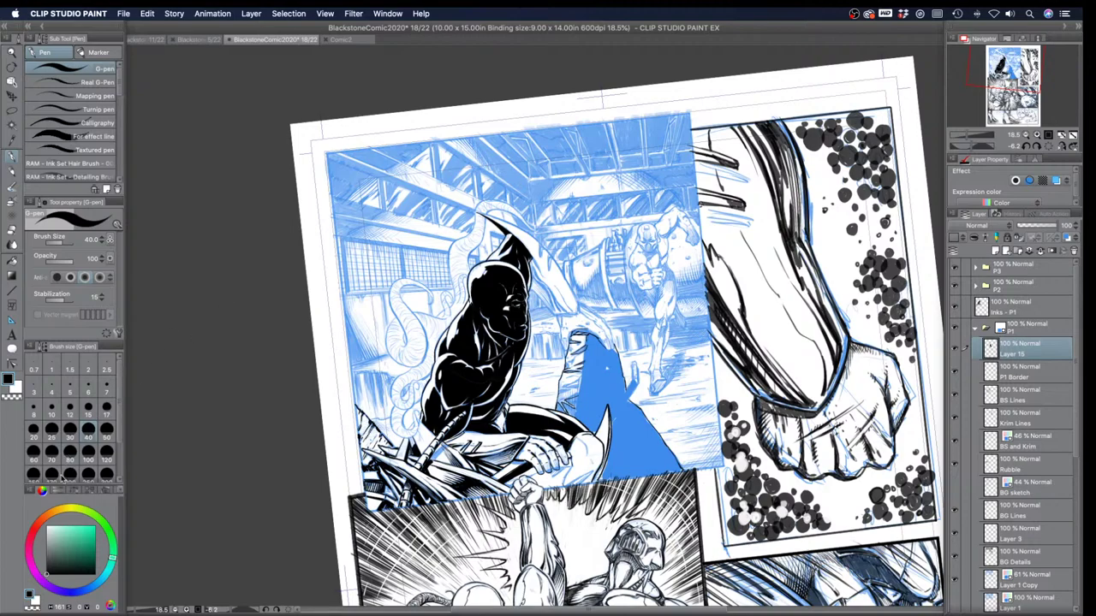
Step: Carve thin crack highlights out of the filled slab and slope with transparent colour, reducing the G-pen from size 17 to 8
key("bracketleft")
key("bracketleft")
key("bracketleft")
key("bracketleft")
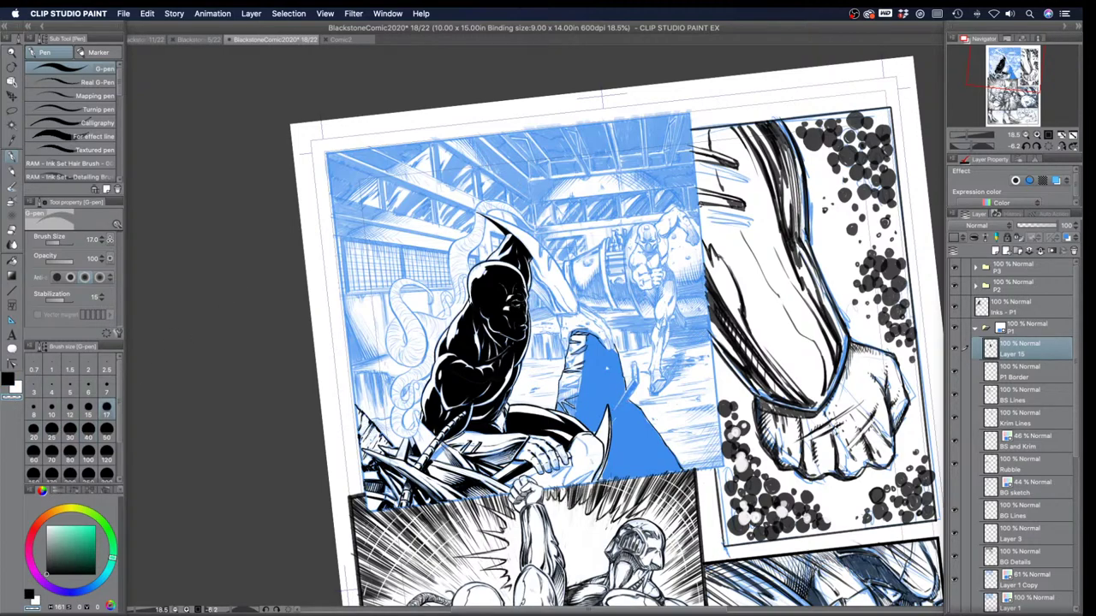
key("bracketleft")
key("bracketleft")
key("bracketleft")
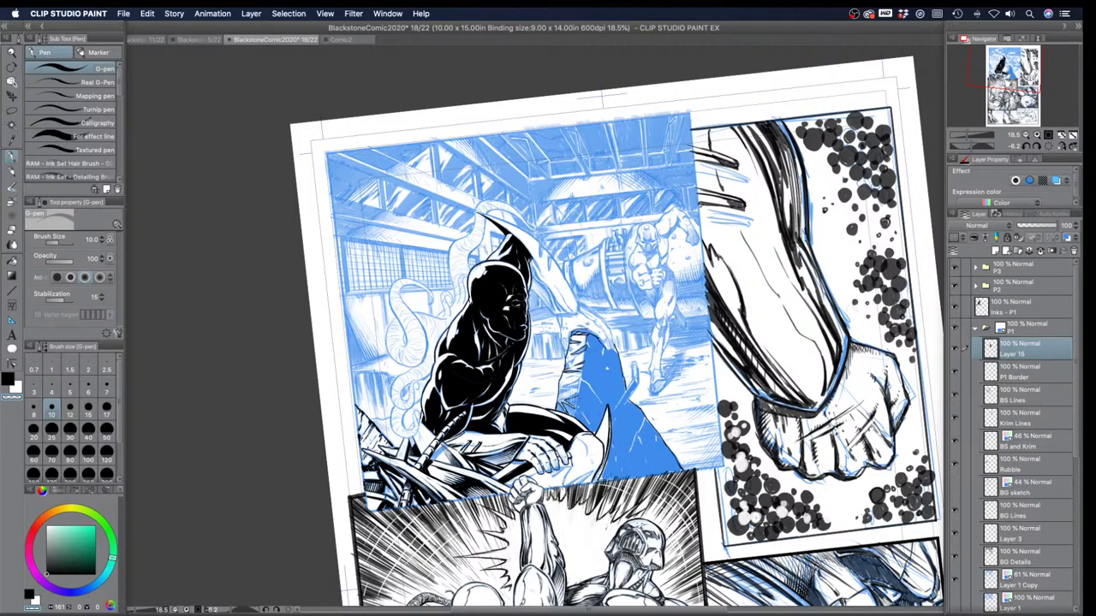
key("bracketleft")
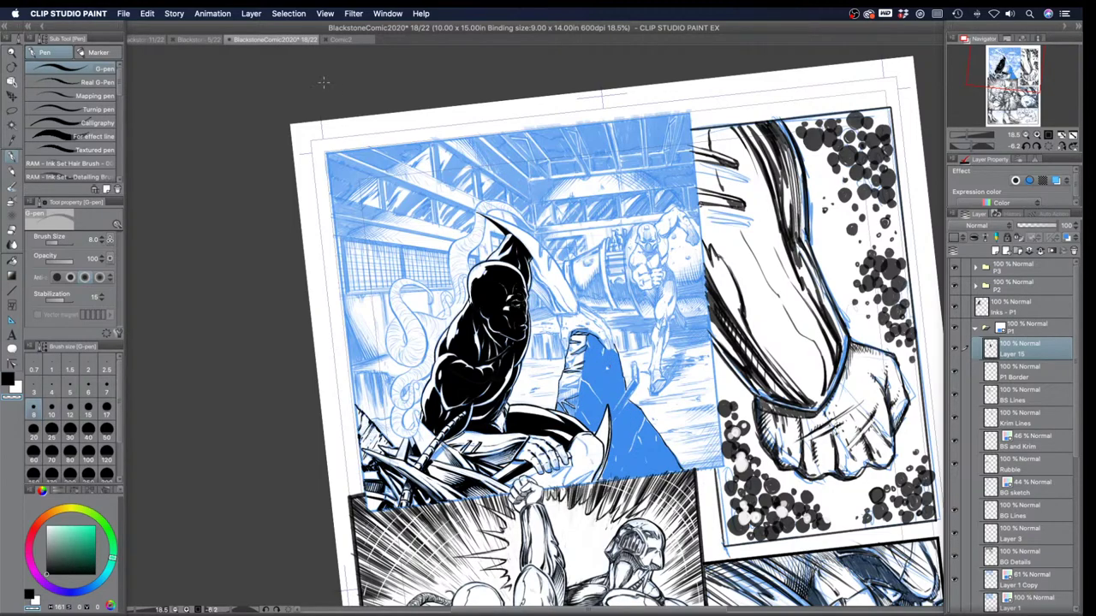
Step: Straighten the rotated page and move Layer 15 out of the P1 folder to sit directly below Inks - P1
double_click(13, 55)
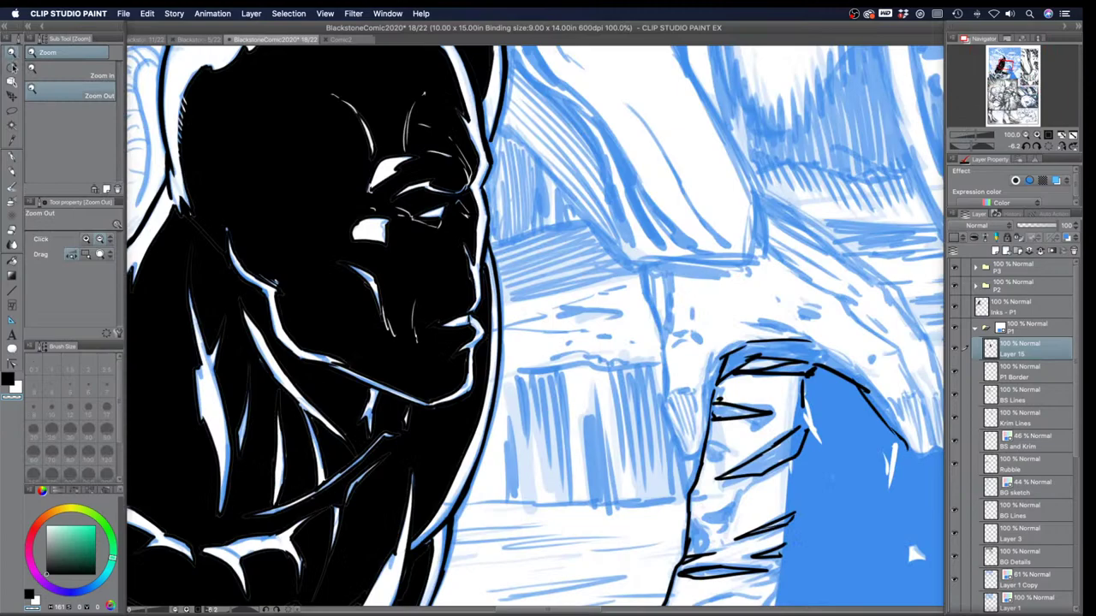
double_click(13, 68)
left_click(13, 54)
left_click_drag(470, 242, 452, 257)
left_click_drag(1031, 347, 1019, 325)
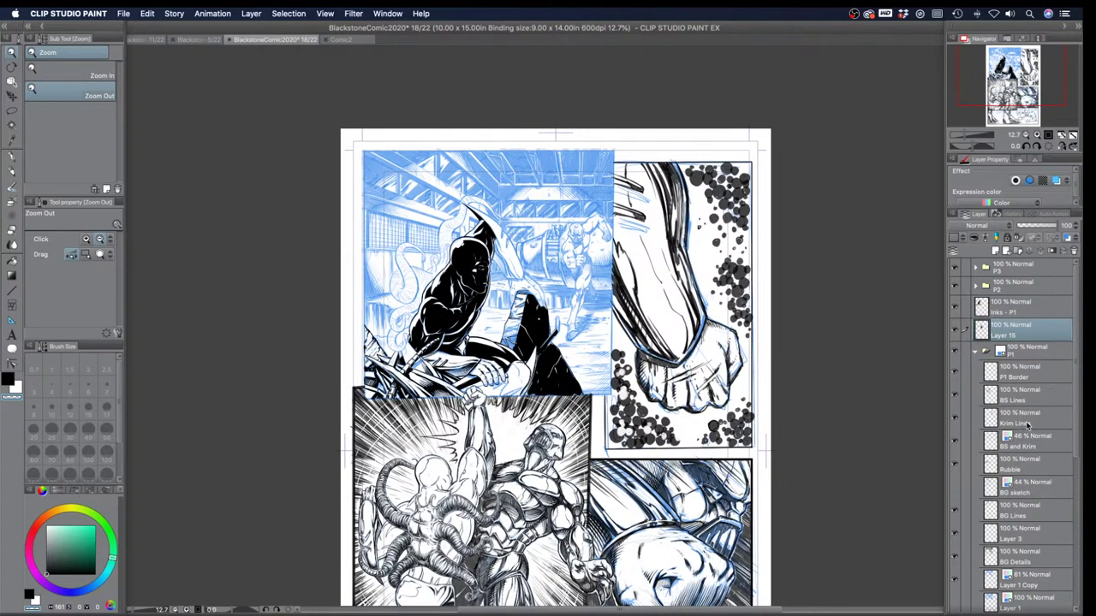
Step: Compare panel 1 with the black rubble fill on Layer 15 hidden and shown
left_click(418, 298)
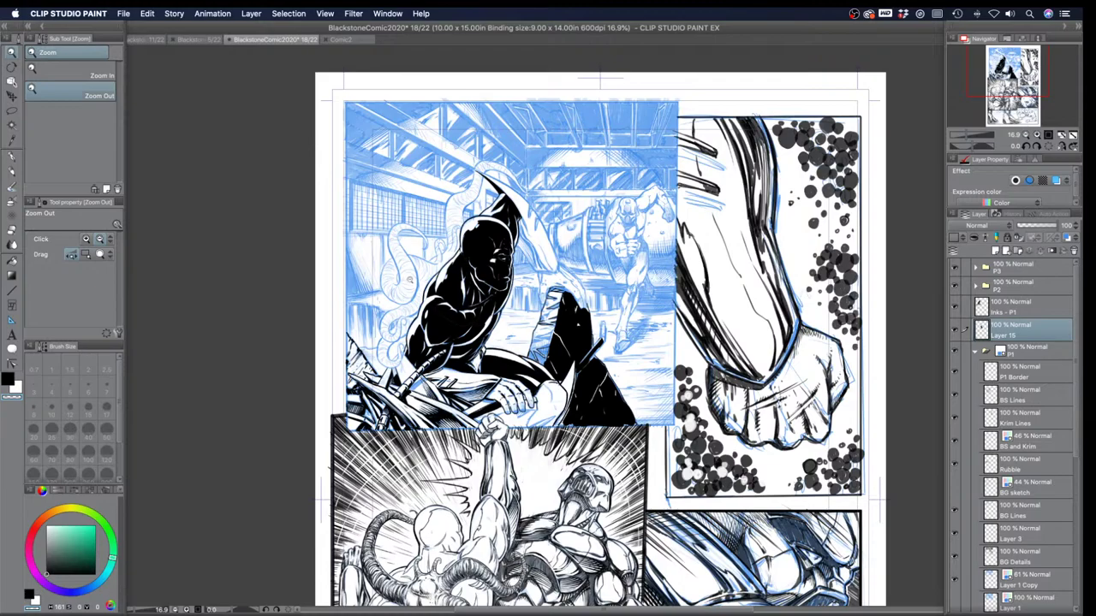
left_click(426, 318)
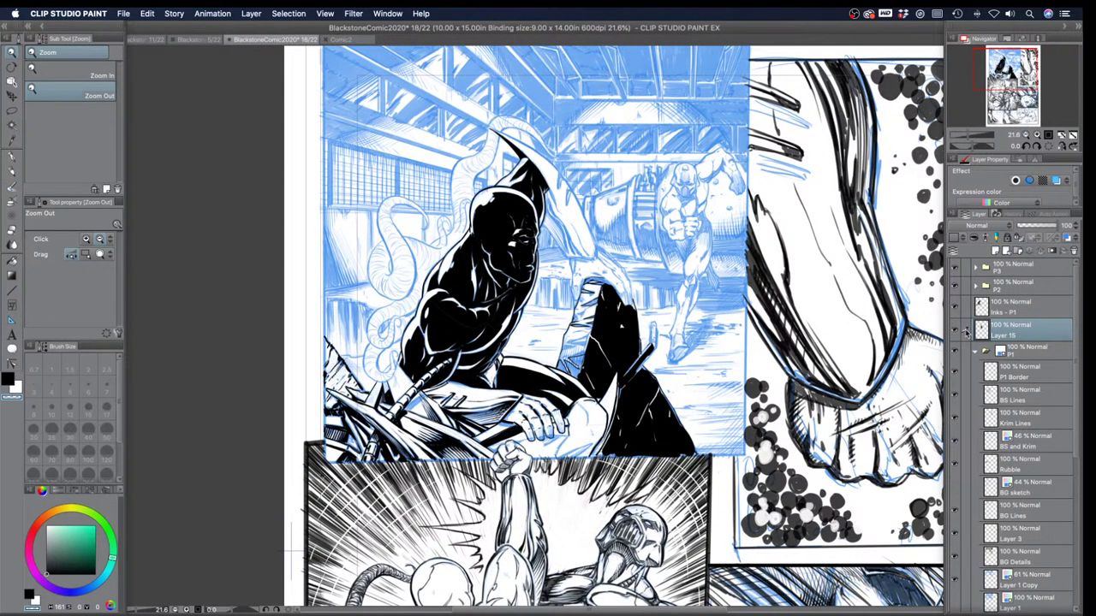
left_click(956, 330)
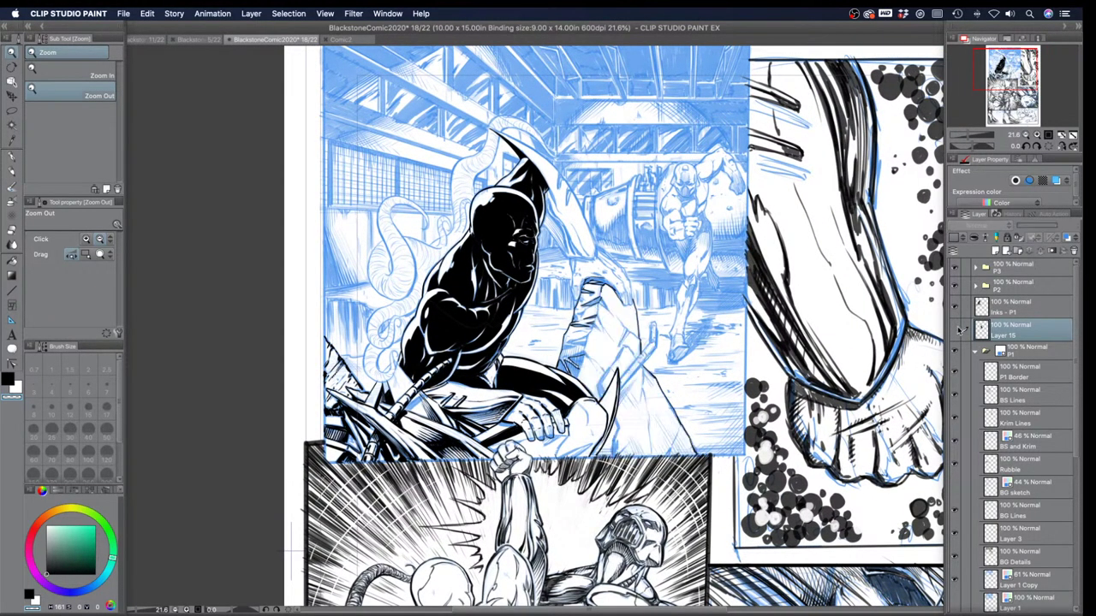
left_click(958, 331)
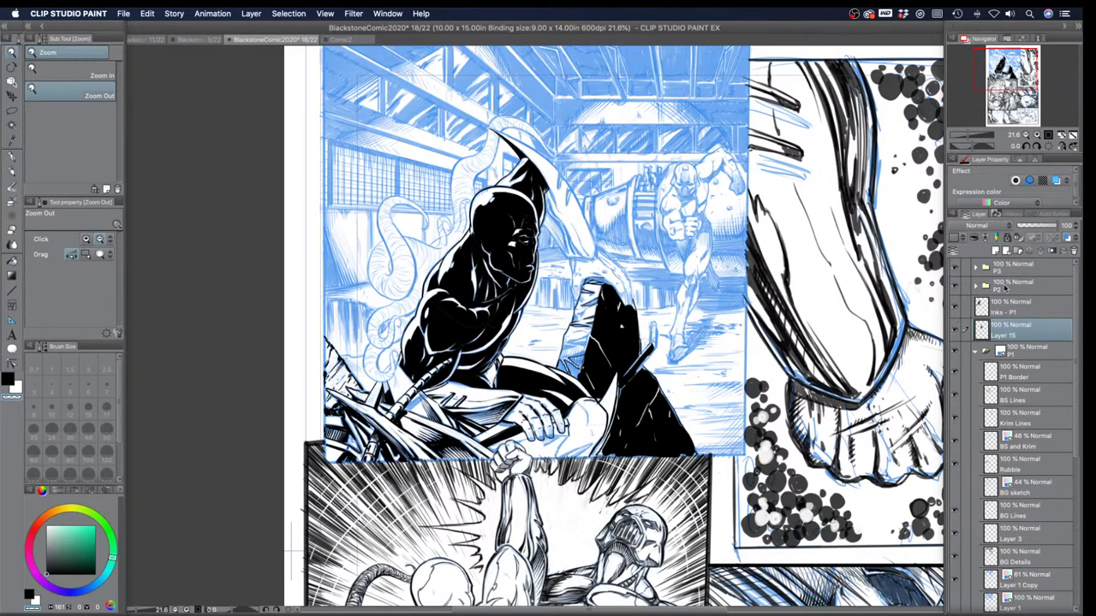
Step: Reduce Layer 15's opacity to 67% and carve further cracks into the slab and slope with transparent colour, up to size 10
left_click_drag(1049, 226, 1043, 225)
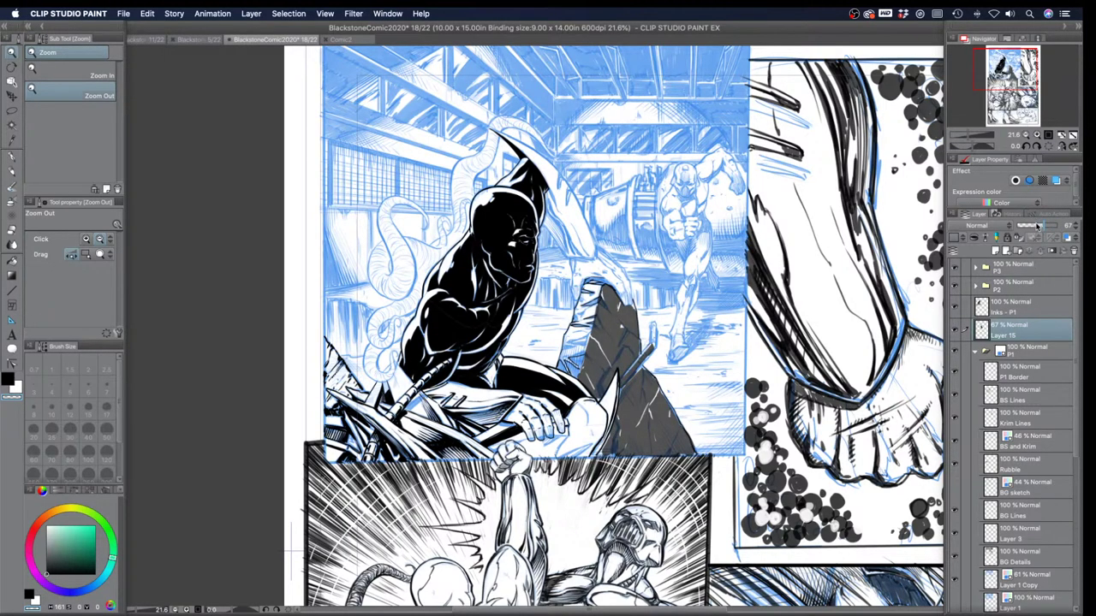
left_click(14, 158)
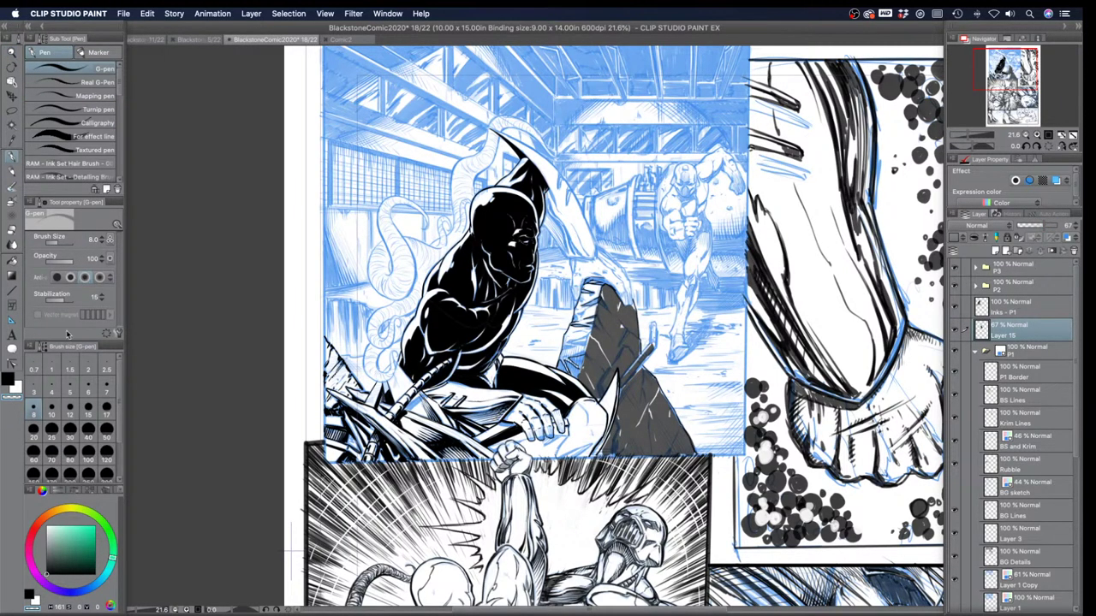
key("[")
key("[")
key("]")
key("]")
key("]")
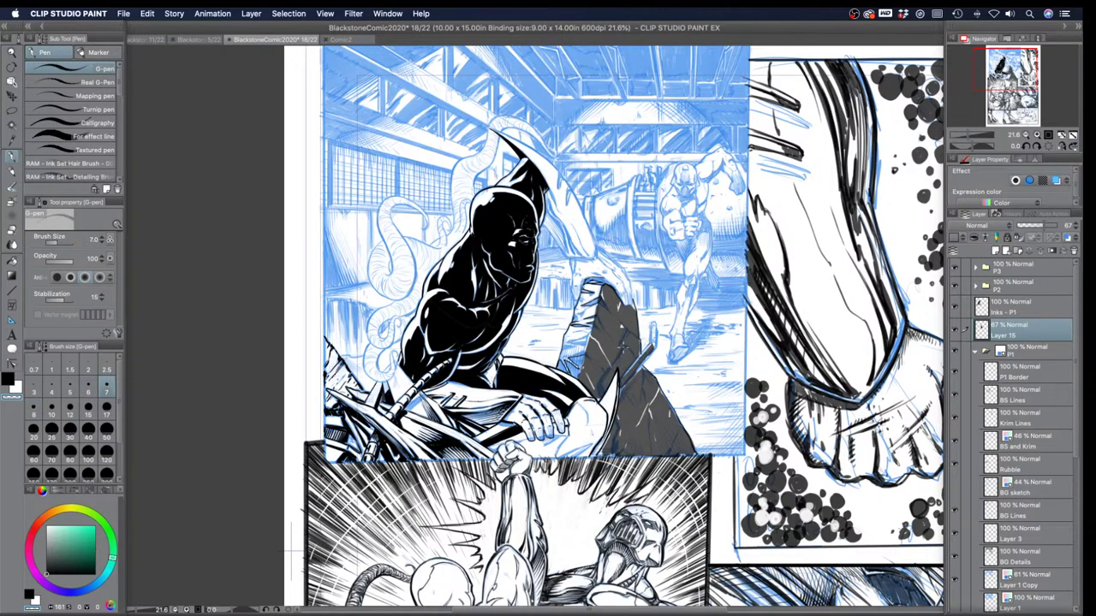
left_click_drag(623, 351, 610, 367)
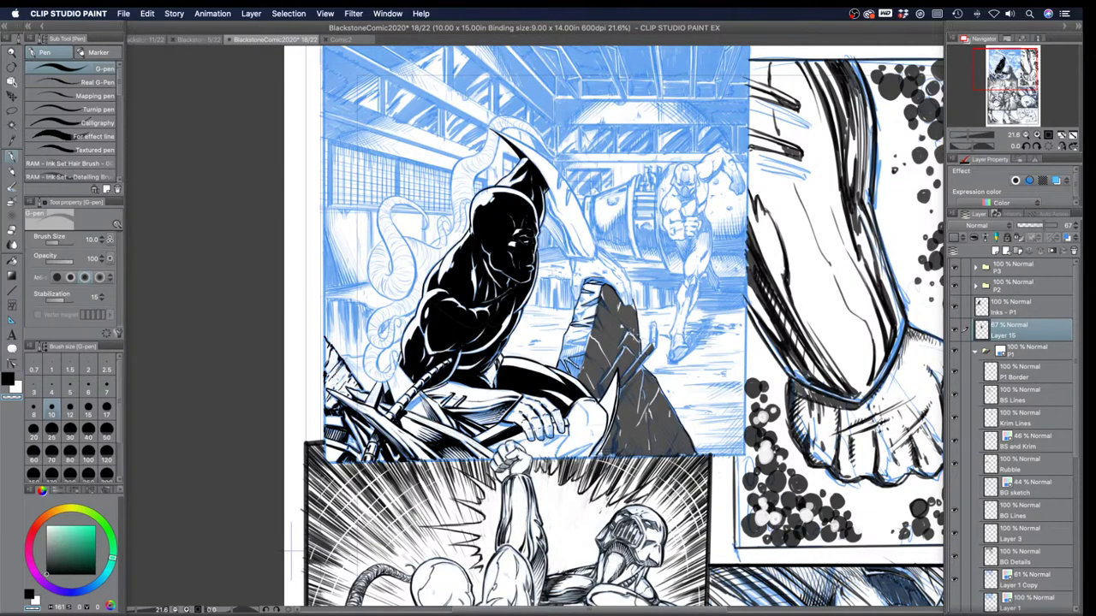
Step: Restore Layer 15 to 100% opacity and fill the rubble slope's lower edge with black at size 17
left_click_drag(1038, 225, 1058, 225)
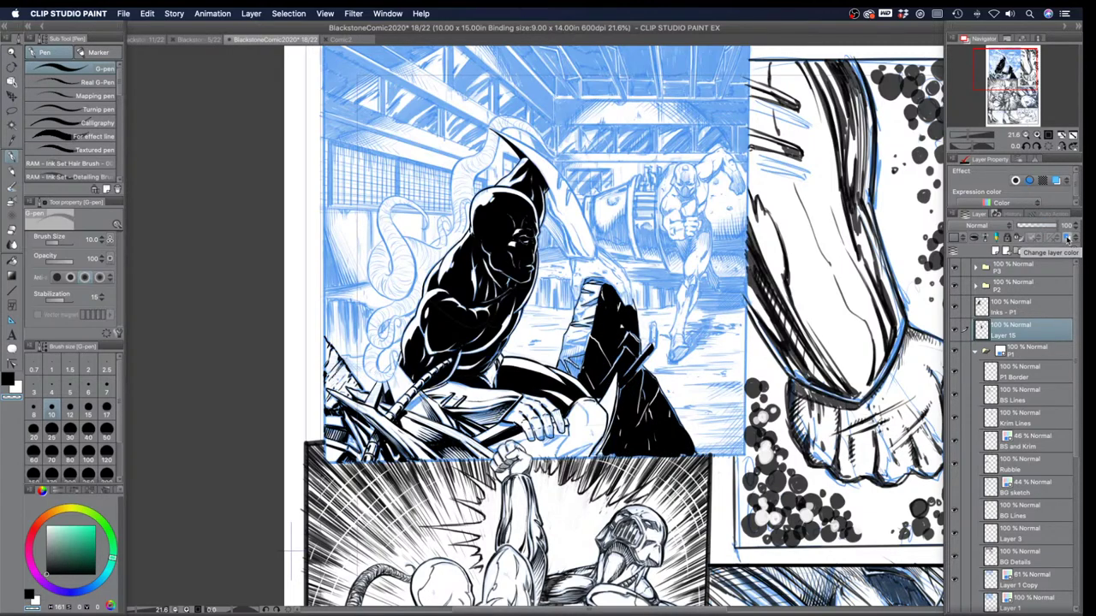
left_click(8, 378)
left_click(87, 406)
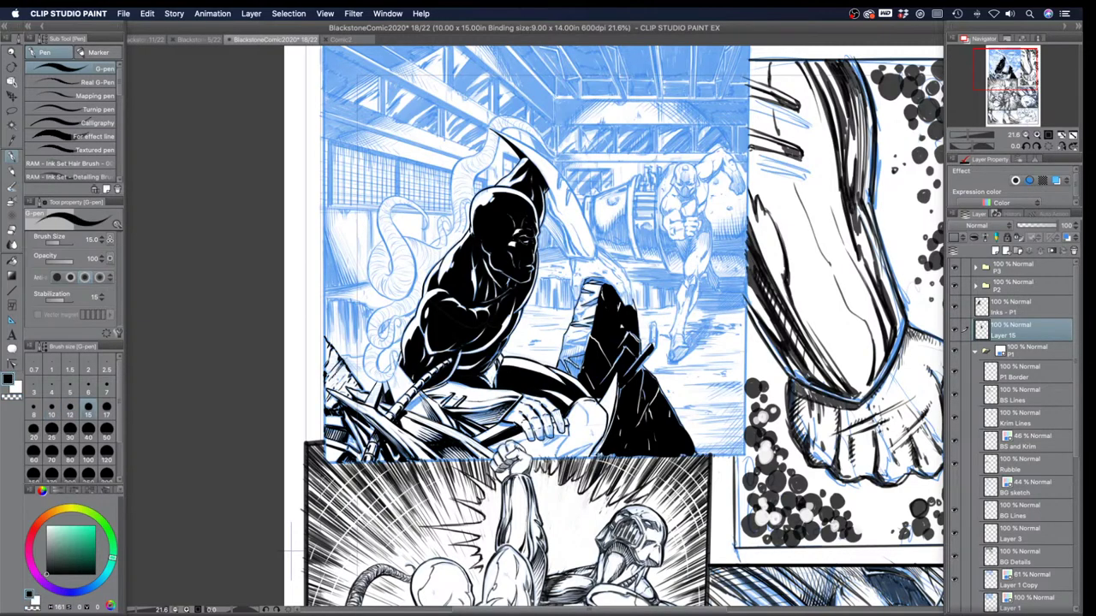
left_click(106, 406)
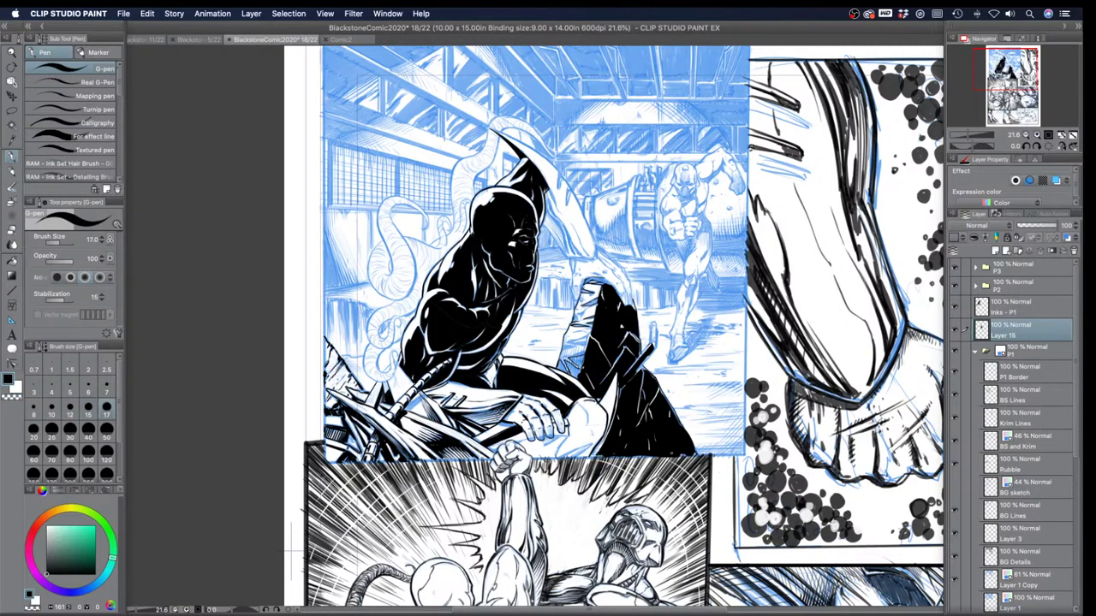
left_click_drag(630, 456, 659, 456)
Step: Fill the jagged notches at the top of the slab's side face on the Inks - P1 layer with the G-pen at size 12
left_click(13, 54)
left_click_drag(531, 255, 554, 203)
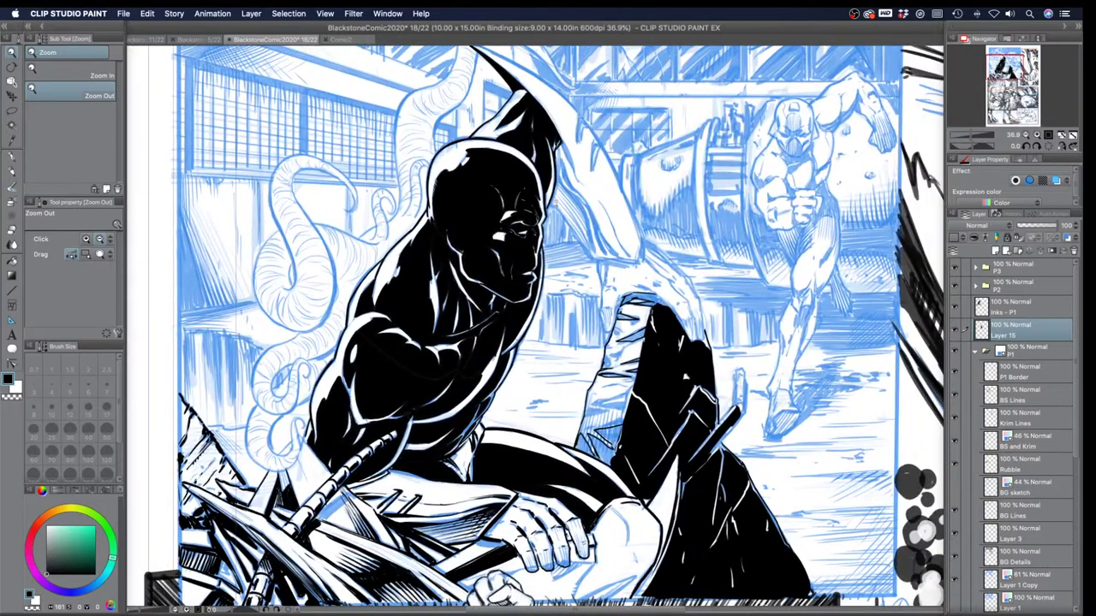
left_click(985, 306)
left_click(12, 158)
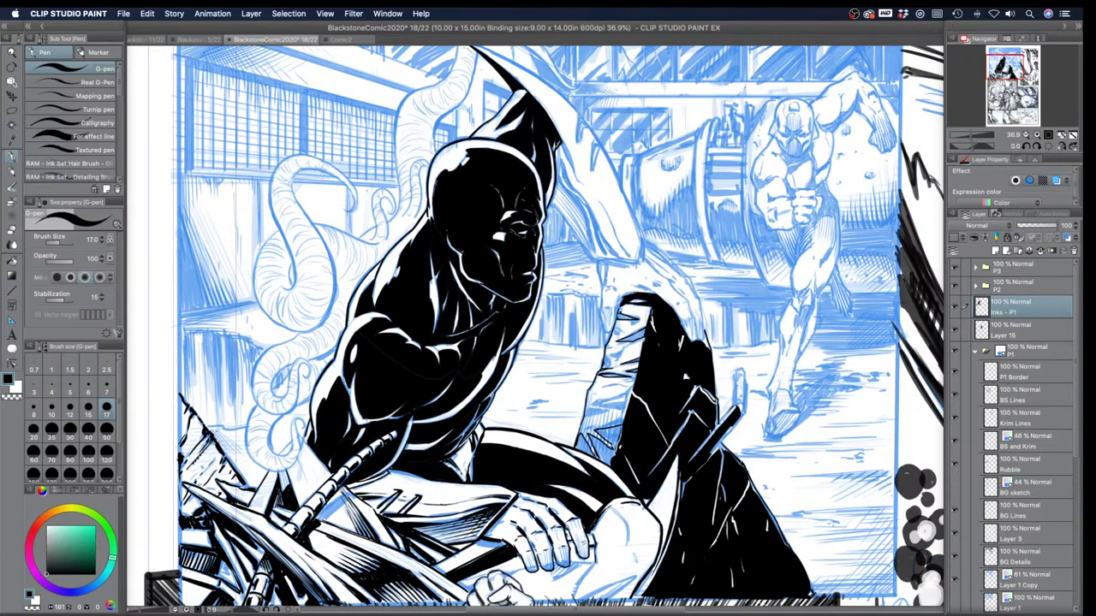
key("bracketleft")
key("bracketleft")
mouse_move(646, 331)
left_mouse_down()
mouse_move(621, 342)
mouse_move(631, 340)
mouse_move(616, 320)
mouse_move(627, 315)
left_mouse_up()
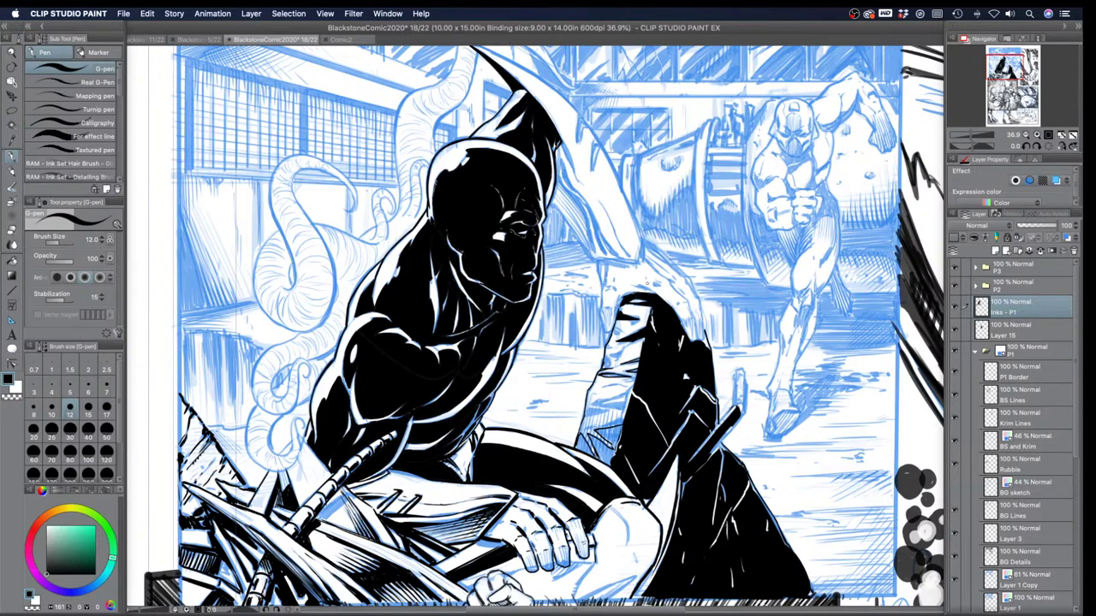
Step: Darken the jagged cracks across the middle and lower part of the slab's side face at sizes 12 and 10
left_click_drag(603, 378, 624, 374)
key("[")
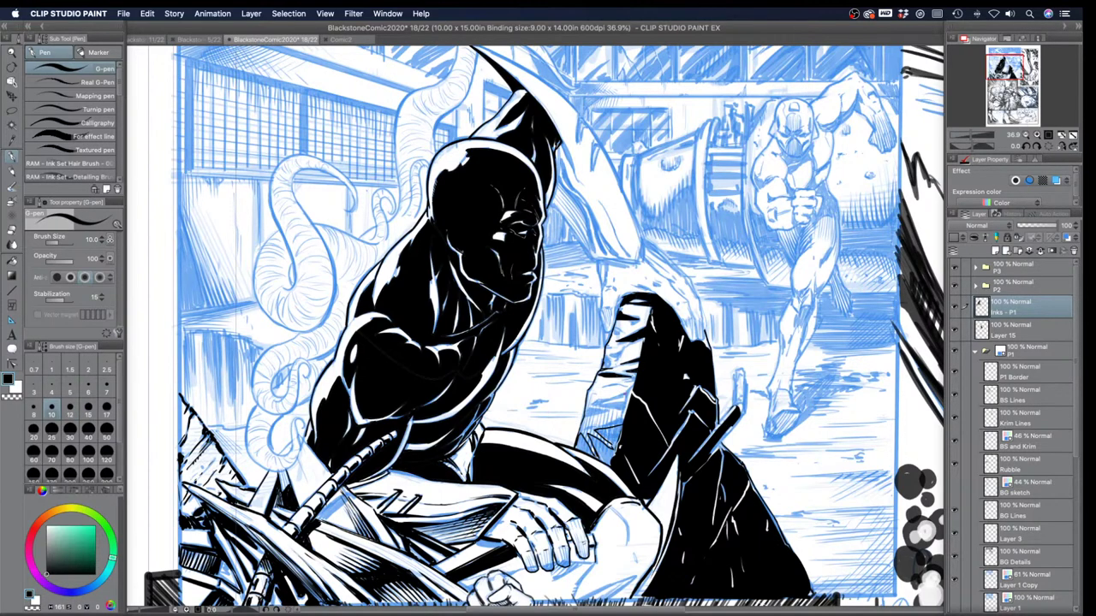
mouse_move(620, 397)
left_mouse_down()
mouse_move(632, 394)
mouse_move(606, 399)
mouse_move(630, 401)
mouse_move(620, 404)
left_mouse_up()
mouse_move(592, 411)
left_mouse_down()
mouse_move(606, 409)
mouse_move(585, 417)
left_mouse_up()
left_click_drag(591, 415, 603, 408)
Step: Fill the shadowed base of the slab's side face with black strokes at sizes 12 and 15
key("]")
left_click_drag(598, 444, 621, 430)
mouse_move(616, 437)
left_mouse_down()
mouse_move(614, 448)
mouse_move(589, 430)
mouse_move(614, 454)
mouse_move(600, 459)
left_mouse_up()
key("bracketright")
left_click_drag(614, 445, 596, 459)
left_click_drag(606, 442, 589, 454)
mouse_move(605, 444)
left_mouse_down()
mouse_move(593, 457)
mouse_move(602, 468)
left_mouse_up()
mouse_move(607, 455)
left_mouse_down()
mouse_move(596, 462)
mouse_move(579, 446)
left_mouse_up()
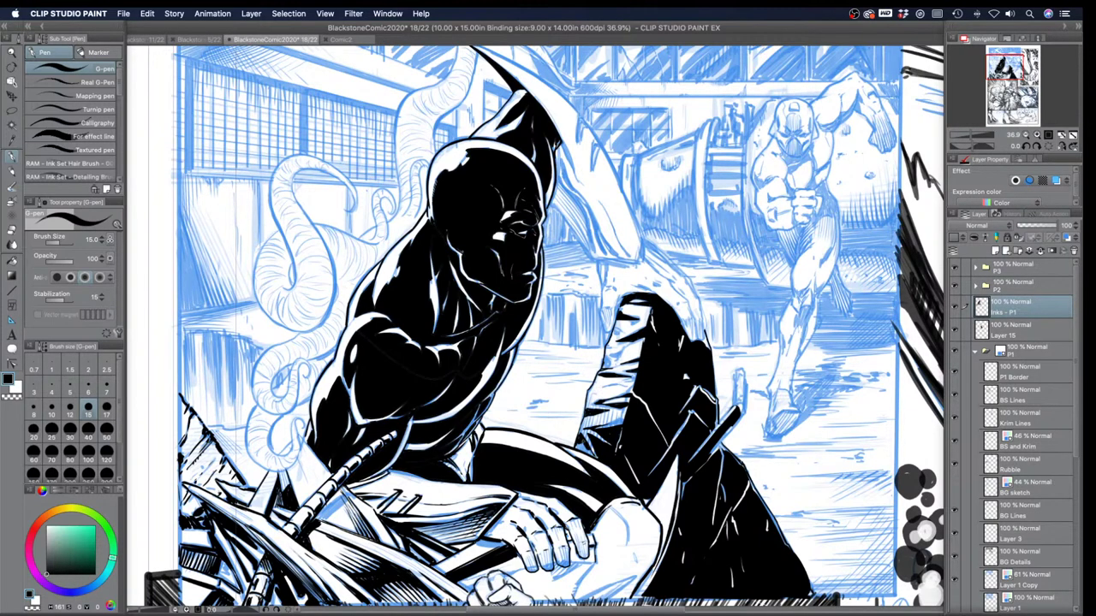
Step: Thicken the slab's outer edge and cracks from its base up to its top with short strokes at sizes 15 and 12
left_click_drag(578, 445, 591, 454)
left_click_drag(590, 448, 597, 459)
left_click_drag(580, 433, 588, 444)
left_click_drag(606, 421, 622, 427)
left_click_drag(585, 395, 590, 405)
mouse_move(604, 354)
left_mouse_down()
mouse_move(603, 367)
mouse_move(626, 361)
mouse_move(612, 343)
left_mouse_up()
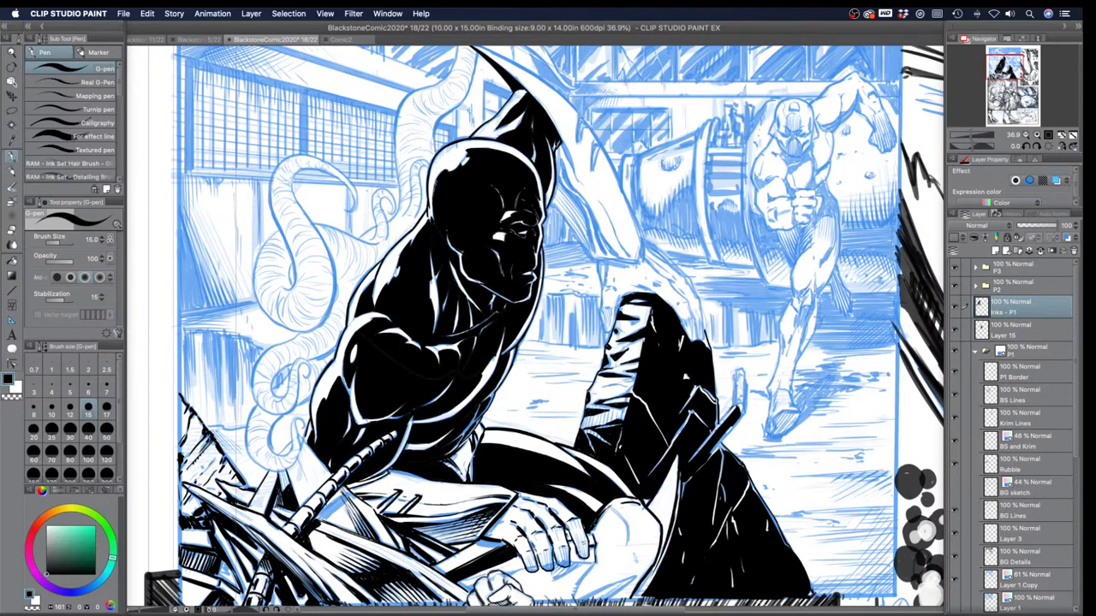
key("bracketleft")
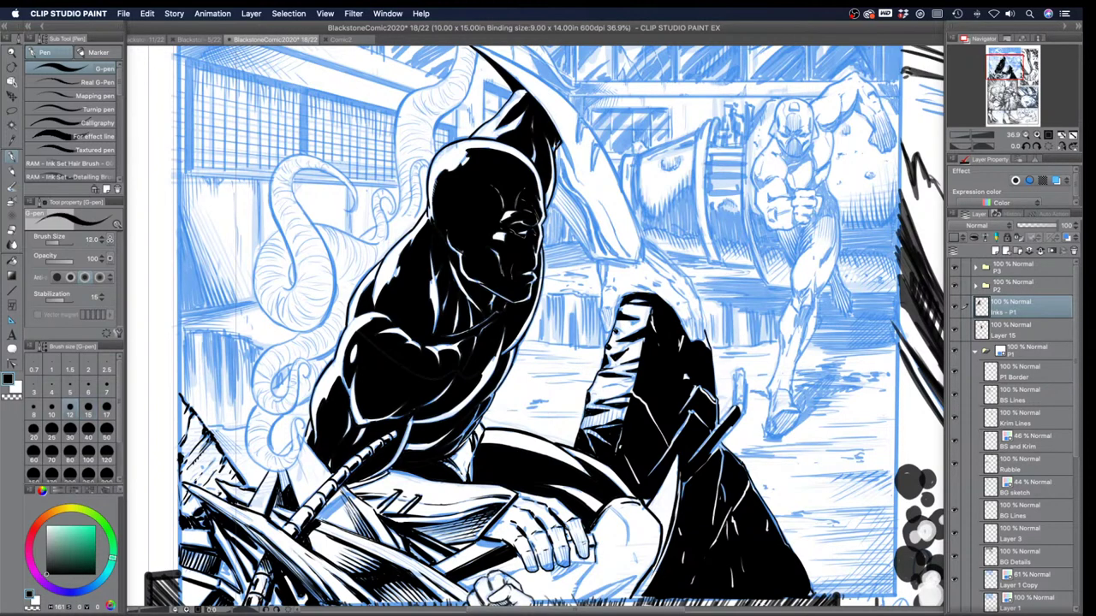
left_click_drag(618, 330, 629, 332)
left_click_drag(637, 321, 649, 316)
Step: Add fine hatching between the cracks on the lower part of the slab's side face at sizes 6 and 5
key("bracketleft")
key("bracketleft")
key("bracketleft")
key("bracketleft")
key("bracketleft")
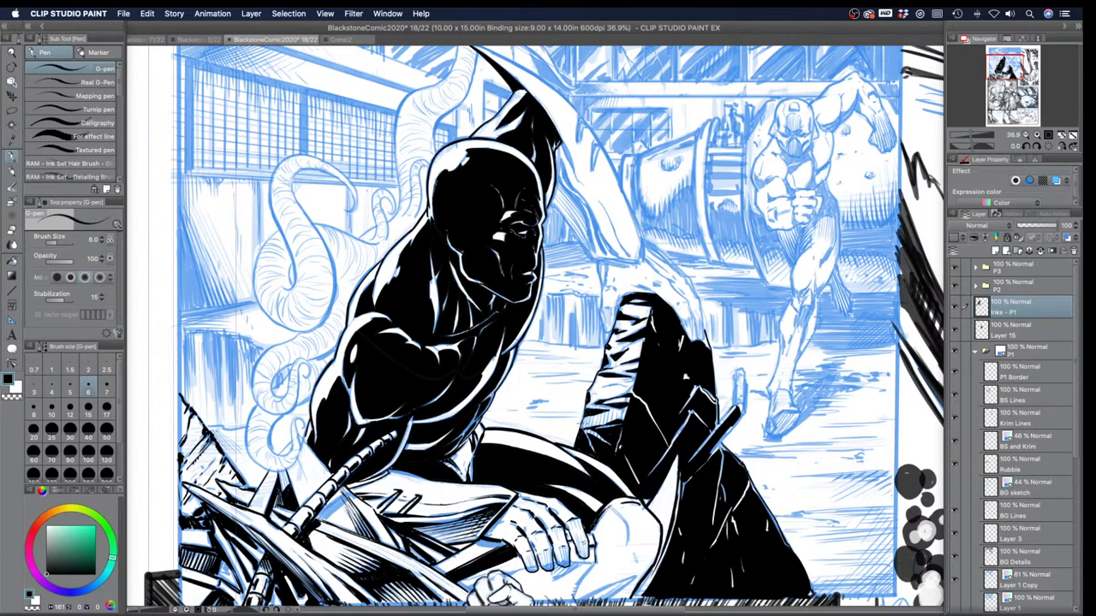
left_click_drag(587, 399, 595, 395)
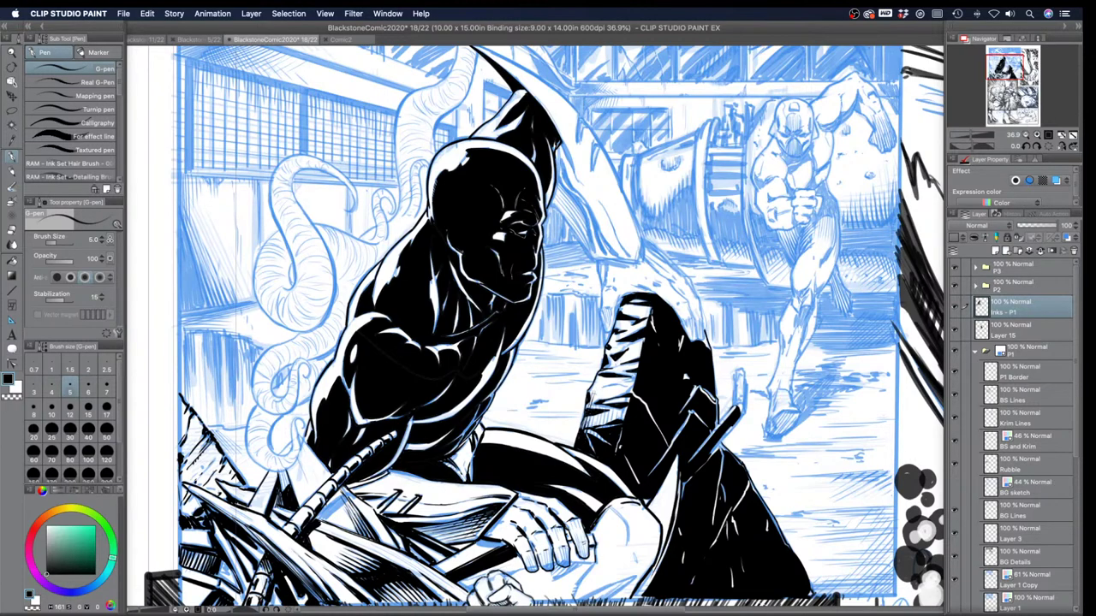
left_click_drag(591, 411, 597, 394)
mouse_move(607, 414)
left_mouse_down()
mouse_move(599, 437)
mouse_move(621, 422)
left_mouse_up()
left_click_drag(633, 398, 625, 413)
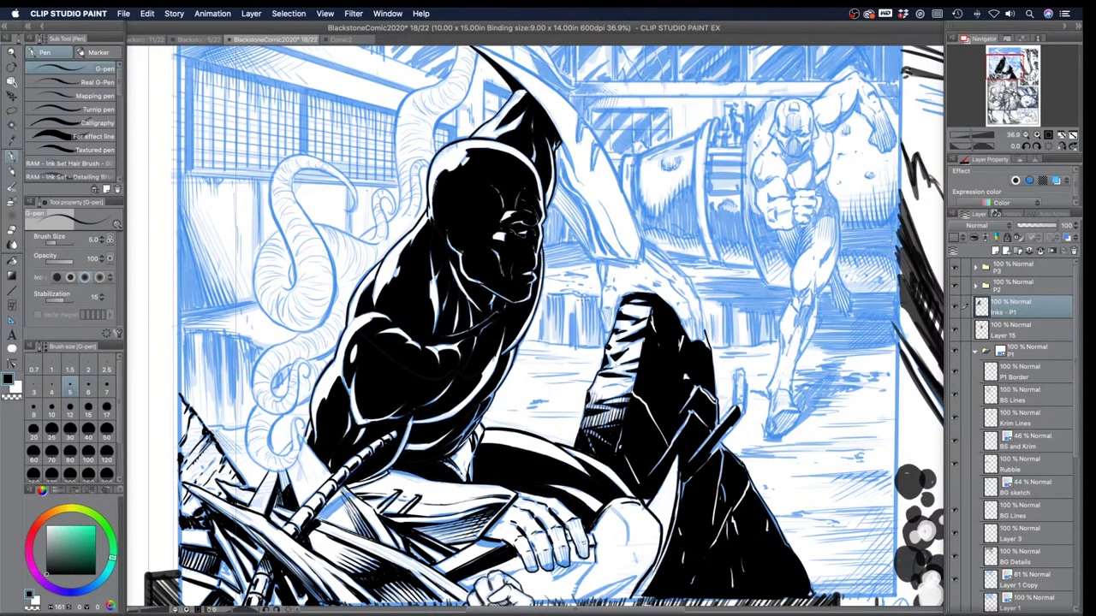
Step: Ink the contour and knuckle lines of the hand gripping the top of the slab at brush size 10
key("bracketleft")
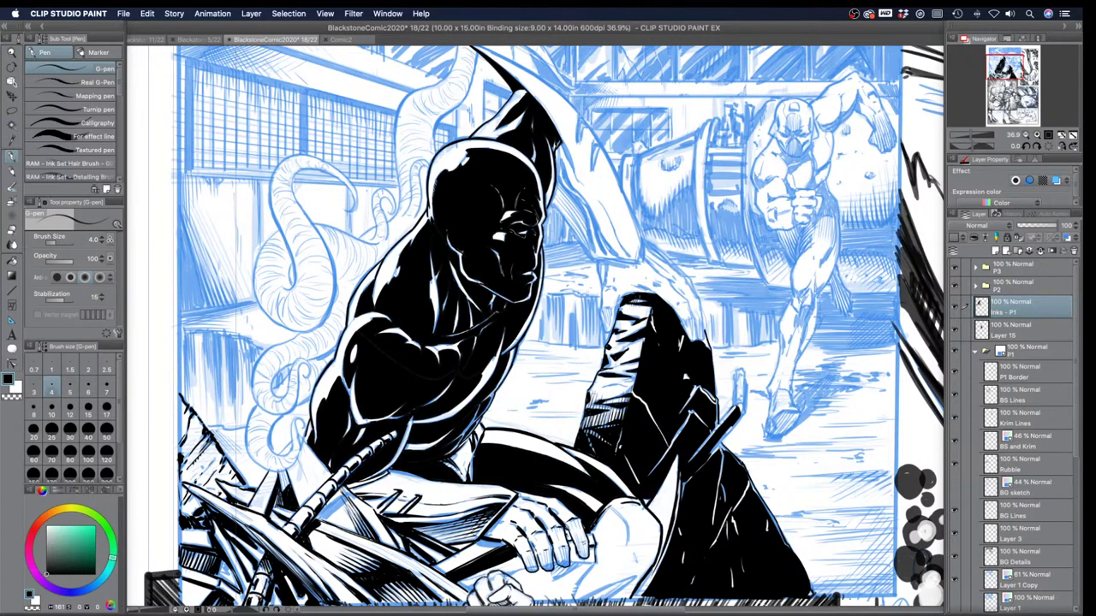
key("bracketright")
key("bracketright")
key("bracketright")
key("bracketright")
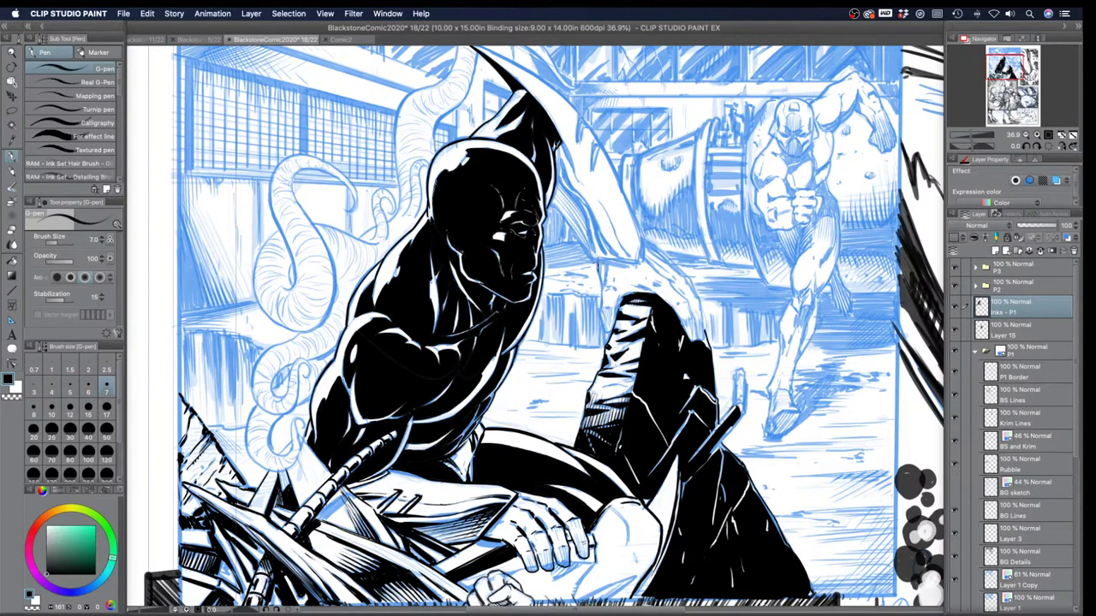
left_click_drag(599, 276, 599, 314)
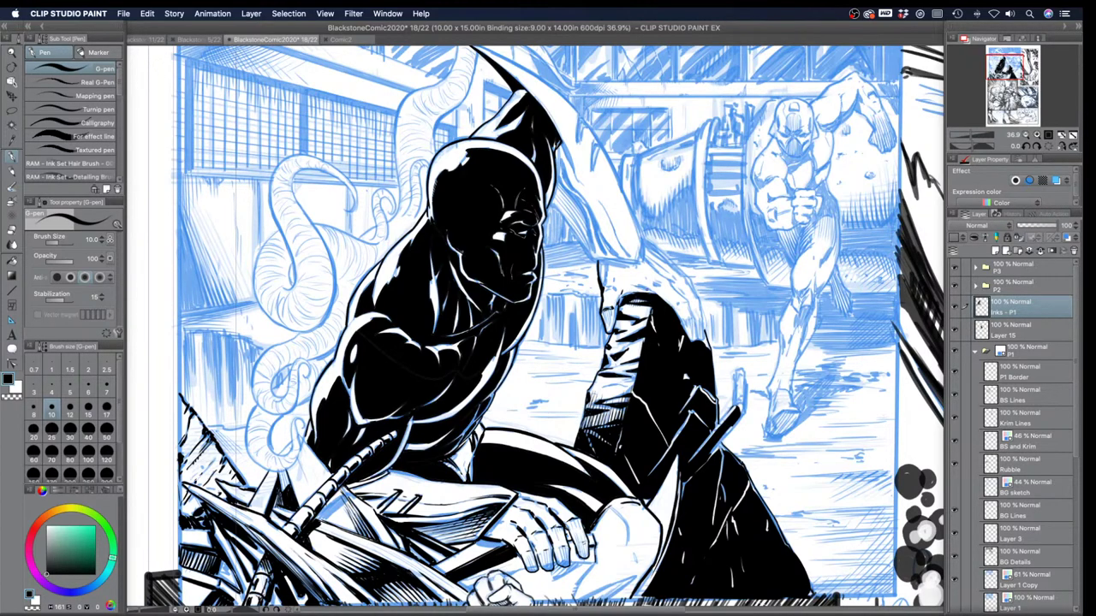
left_click_drag(645, 258, 677, 290)
left_click_drag(677, 292, 694, 320)
left_click_drag(701, 304, 703, 342)
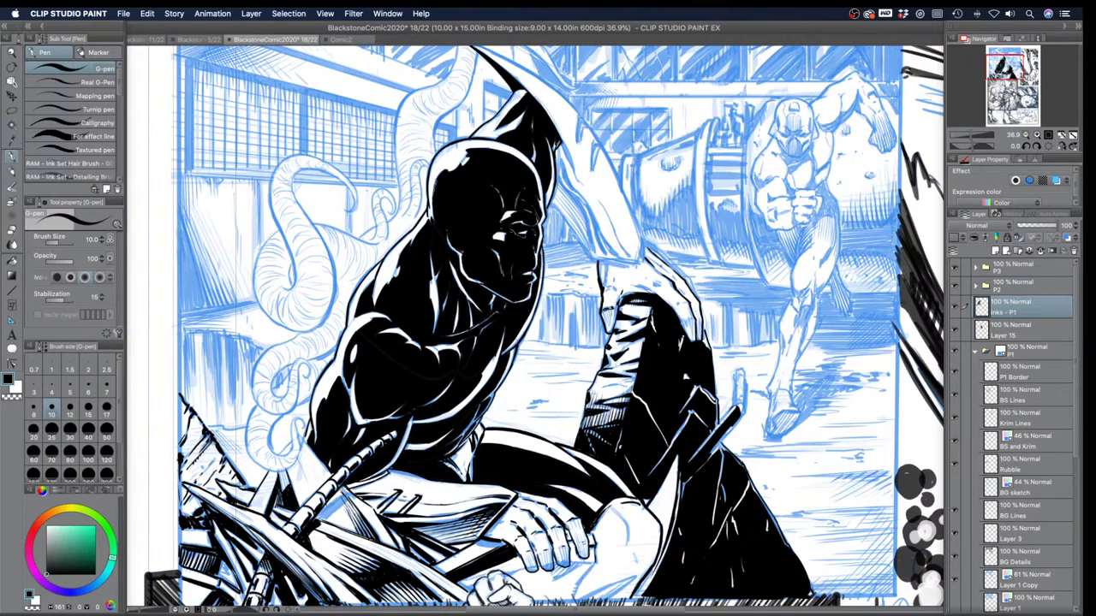
left_click_drag(649, 250, 701, 301)
left_click_drag(604, 268, 605, 283)
Step: Ink the bladed forearm guard's underside and its outer edge from the pointed tip to the first notch at size 10
left_click_drag(551, 203, 594, 260)
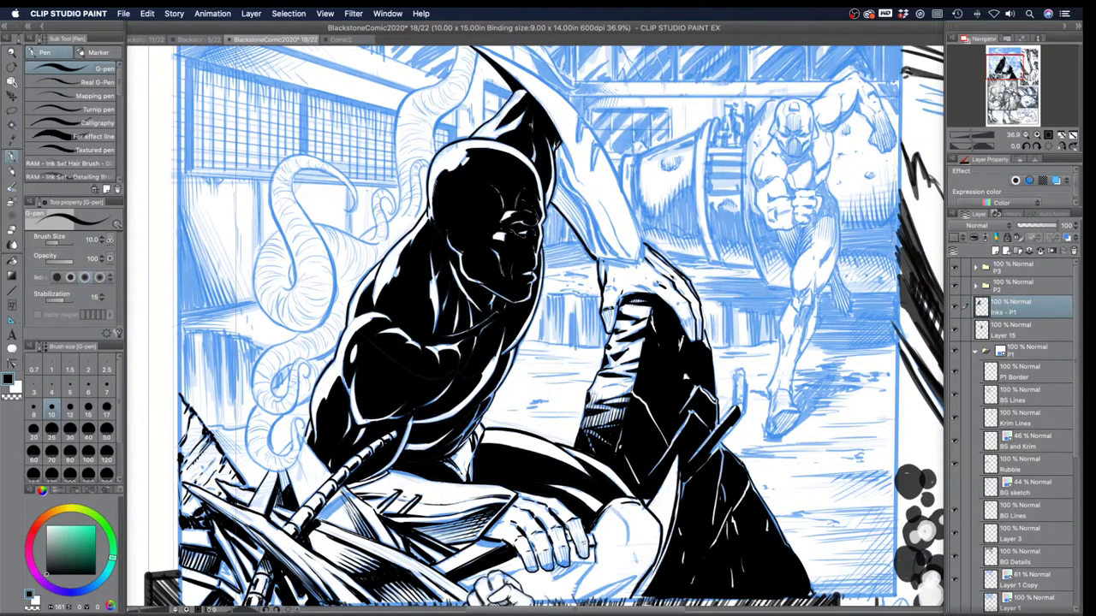
left_click_drag(471, 191, 441, 292)
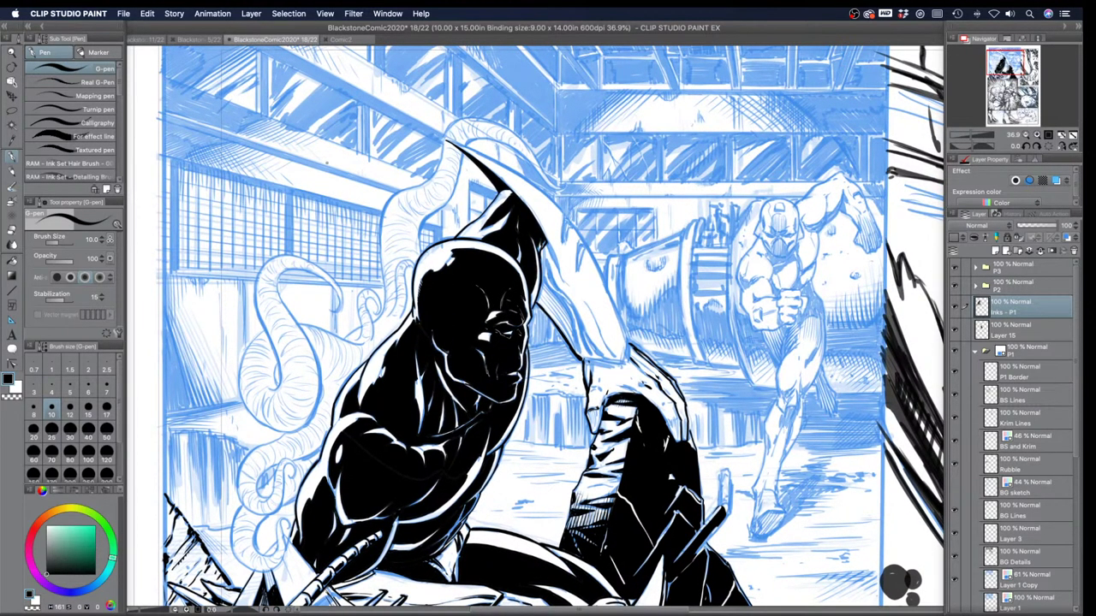
left_click_drag(349, 265, 382, 163)
left_click_drag(333, 198, 344, 279)
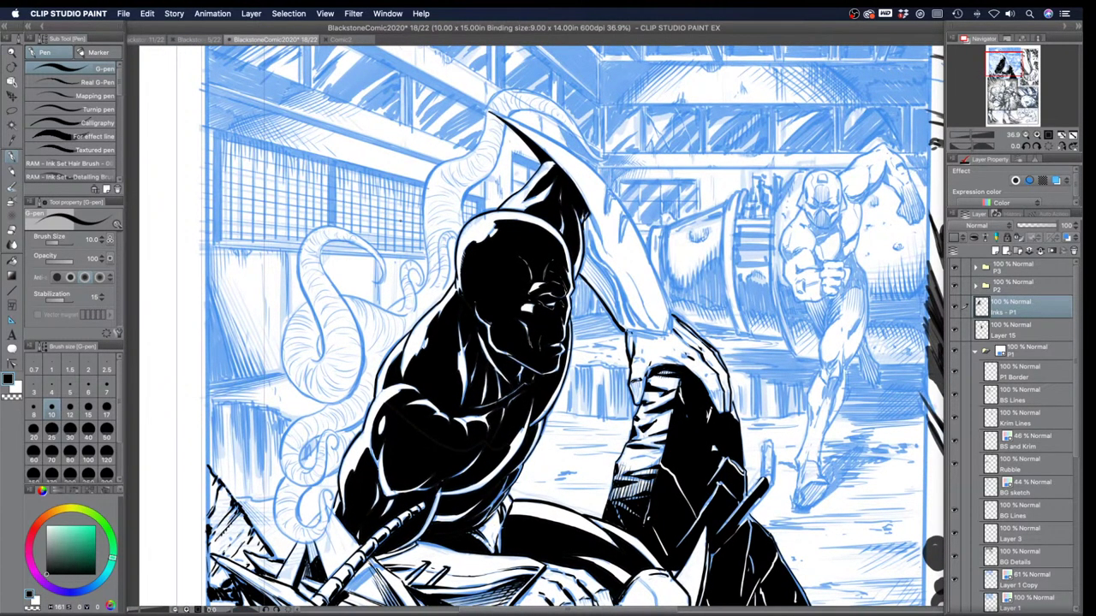
key("r")
left_click_drag(404, 224, 499, 152)
key("p")
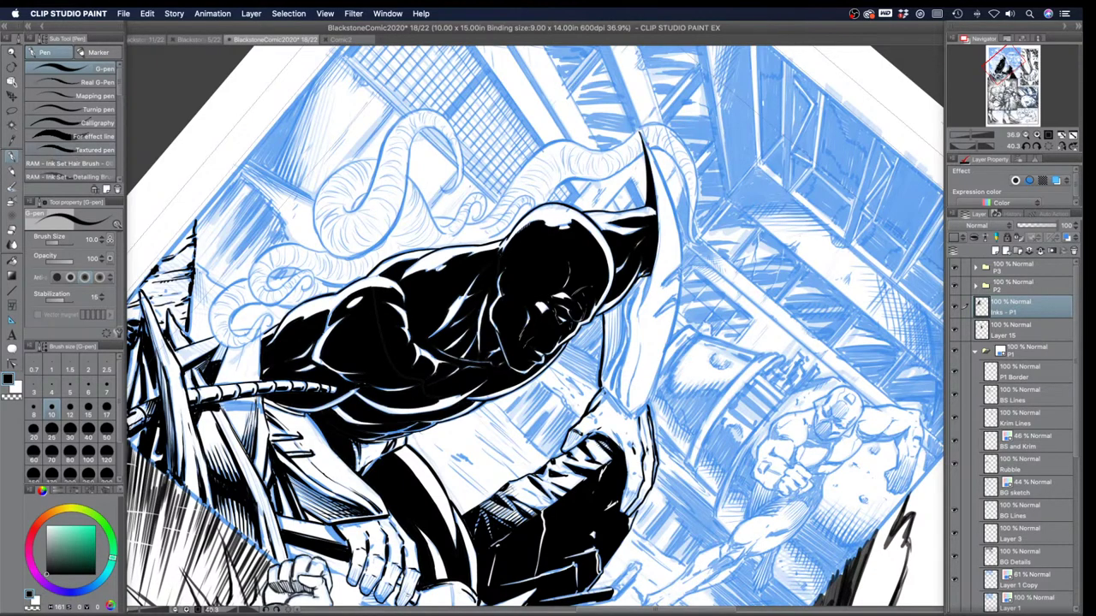
left_click_drag(640, 133, 682, 260)
left_click_drag(678, 262, 670, 278)
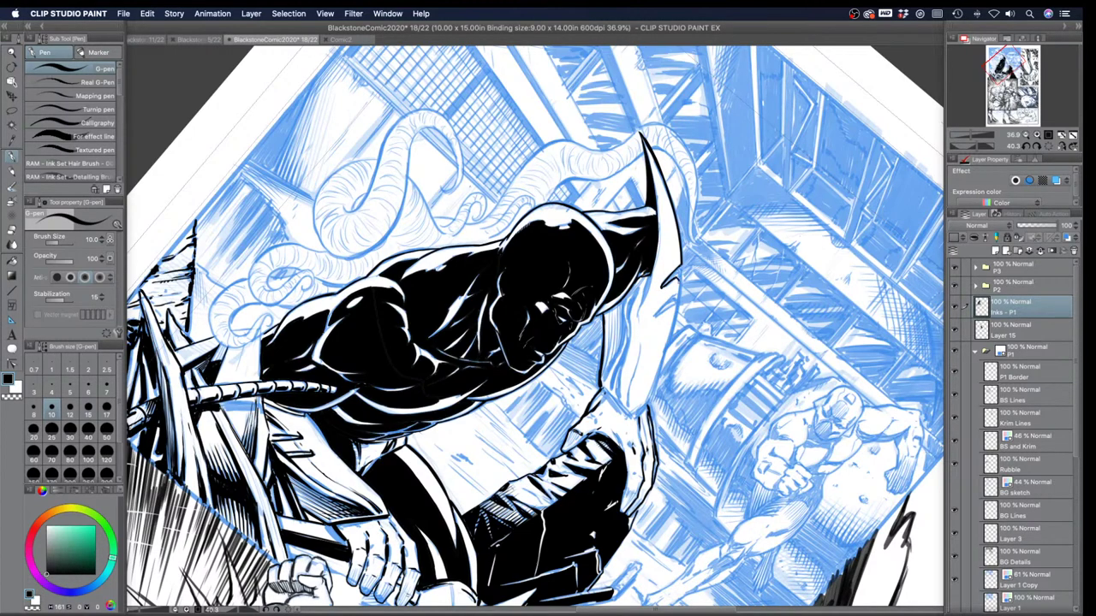
Step: Ink the forearm guard's second notch, the rest of its outer edge and the cuff line at the wrist
mouse_move(683, 264)
left_mouse_down()
mouse_move(664, 284)
mouse_move(678, 301)
left_mouse_up()
key("super+z")
key("super+z")
left_click_drag(670, 298, 655, 315)
key("super+z")
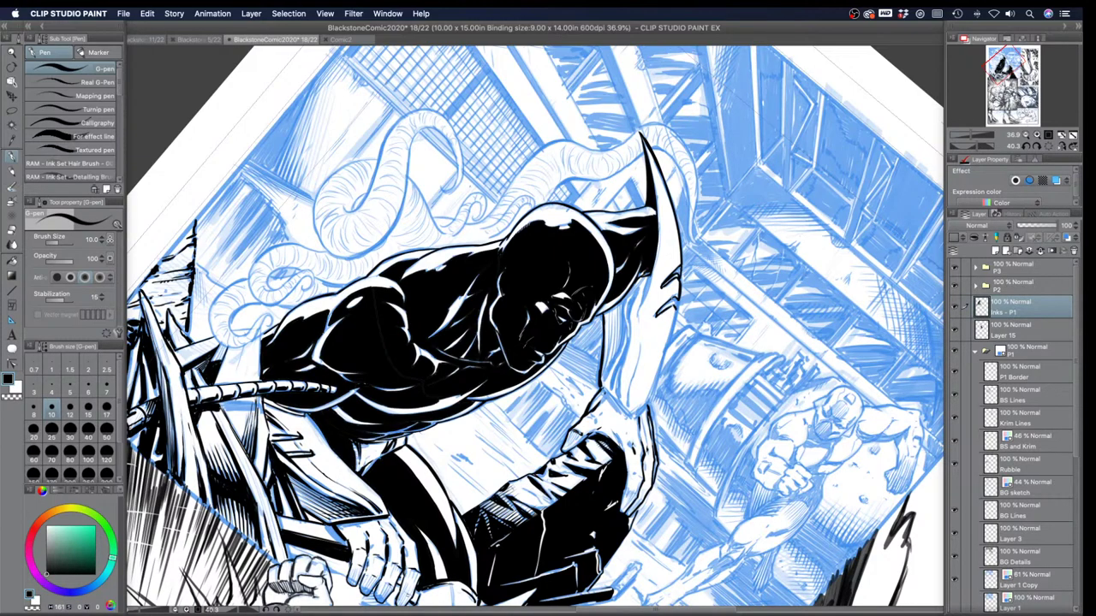
left_click_drag(668, 305, 658, 315)
left_click_drag(676, 312, 649, 404)
left_click_drag(616, 401, 650, 417)
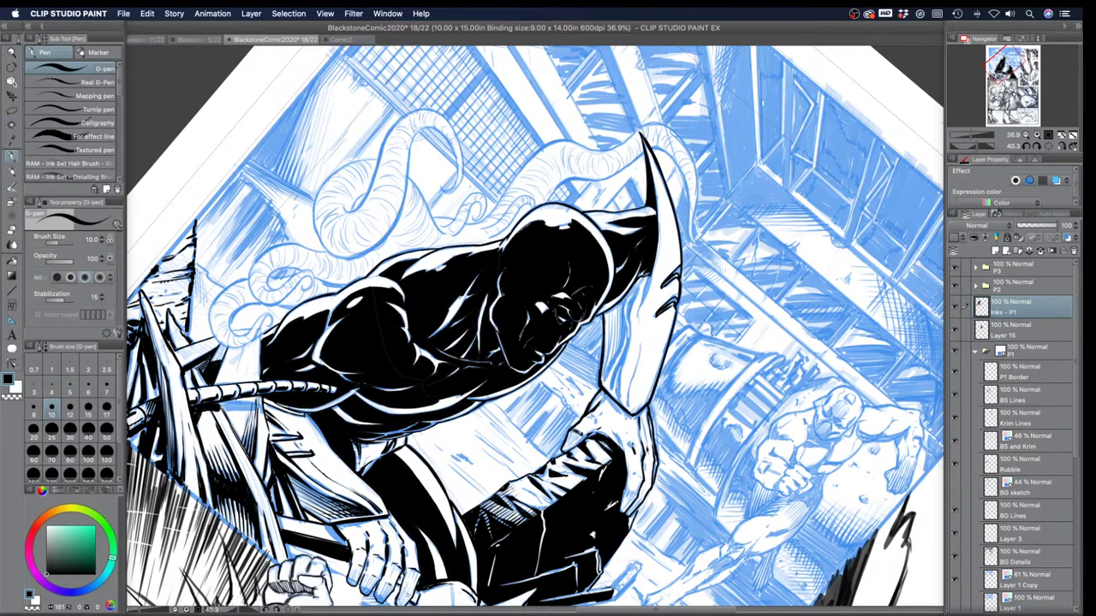
Step: Ink the inner contour lines running along the forearm guard down to the wrist at size 10
left_click_drag(649, 274, 632, 286)
left_click_drag(648, 280, 625, 411)
key("bracketleft")
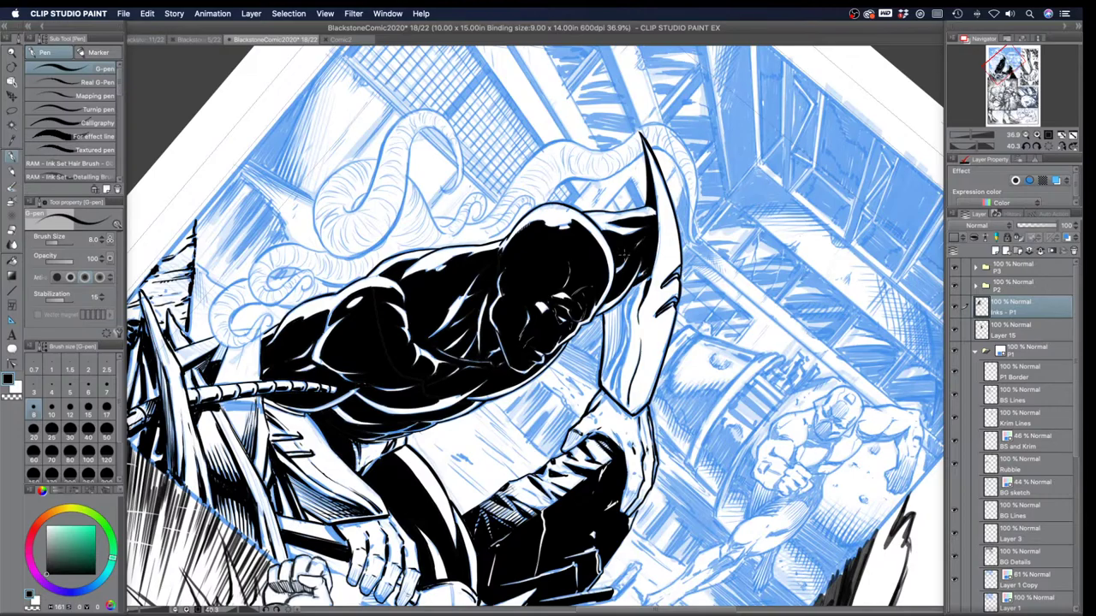
Step: Ink the background running figure's mask, torso and clenched fist with fine G-pen lines at sizes 7, 6 and 5
double_click(9, 67)
left_click(12, 53)
left_click(459, 173)
left_click_drag(458, 174, 503, 218)
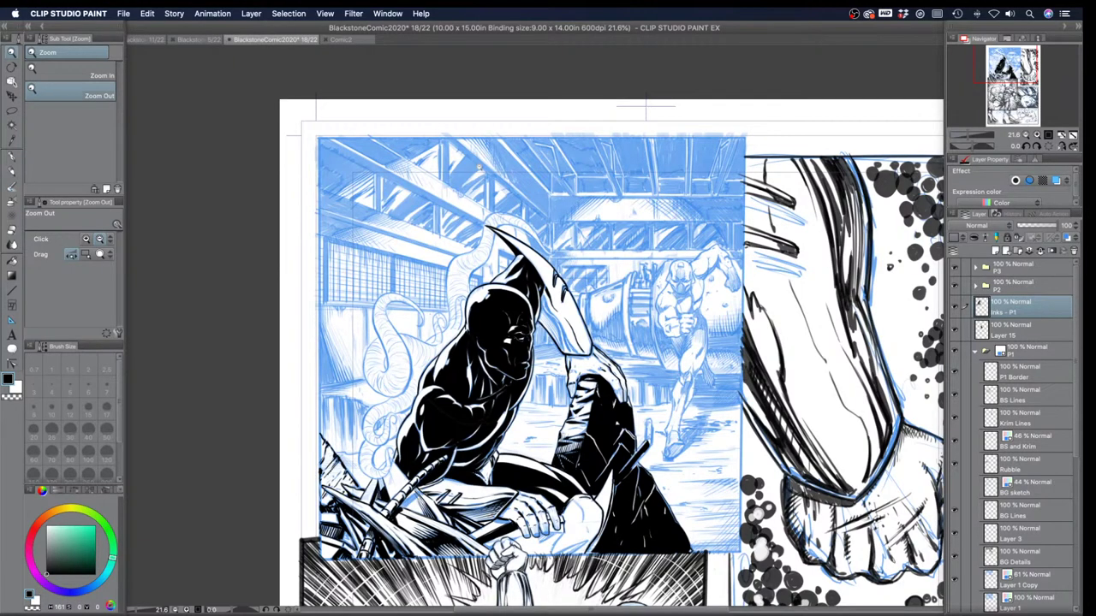
key("ctrl+minus")
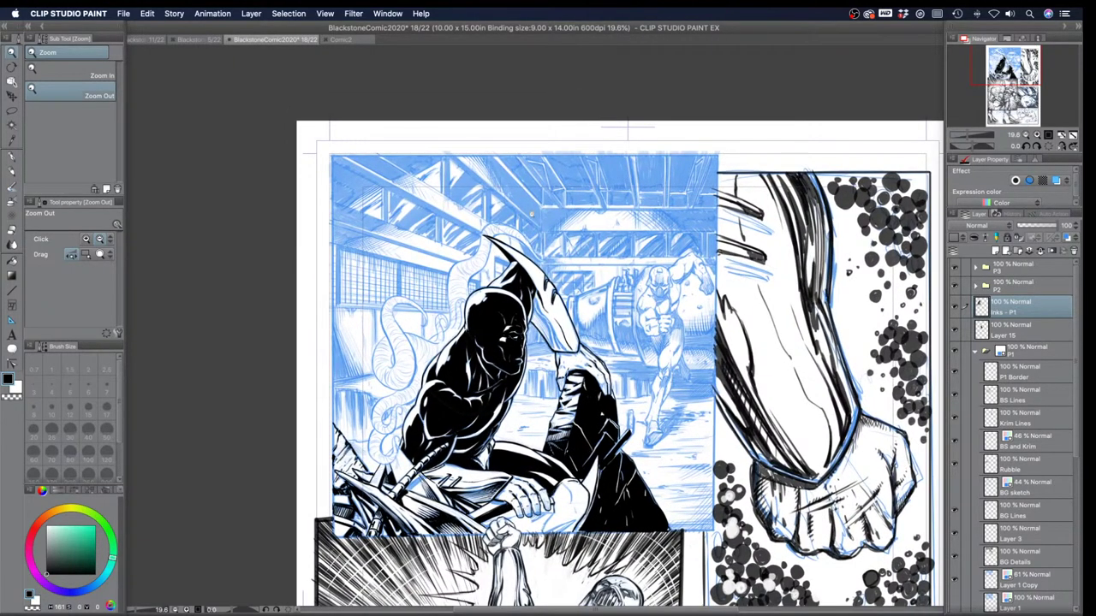
key("ctrl+minus")
mouse_move(508, 294)
left_mouse_down()
mouse_move(497, 293)
mouse_move(508, 293)
left_mouse_up()
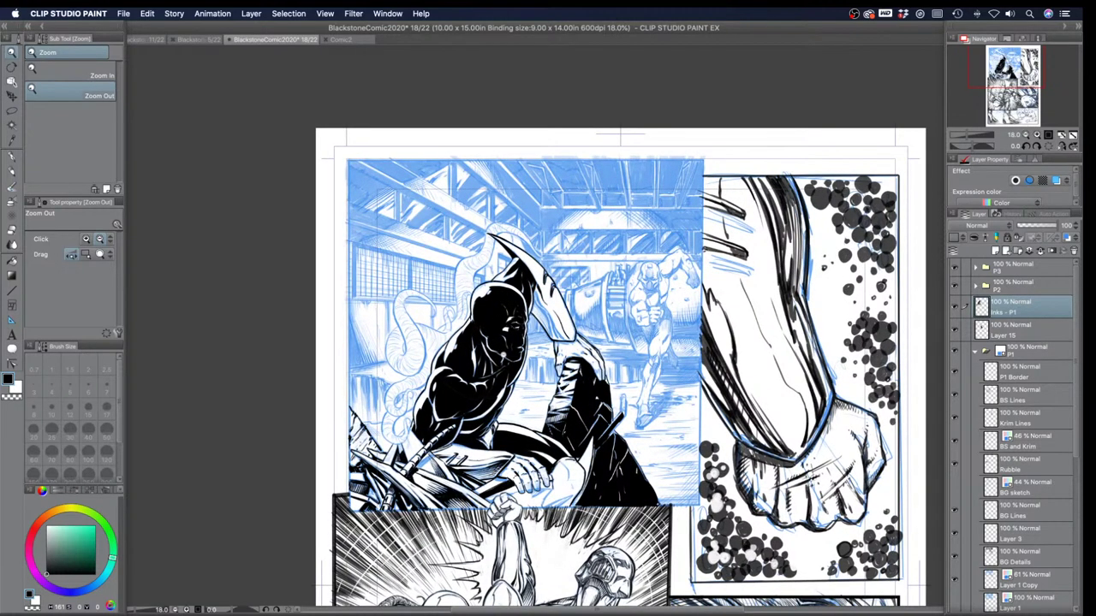
key("ctrl+plus")
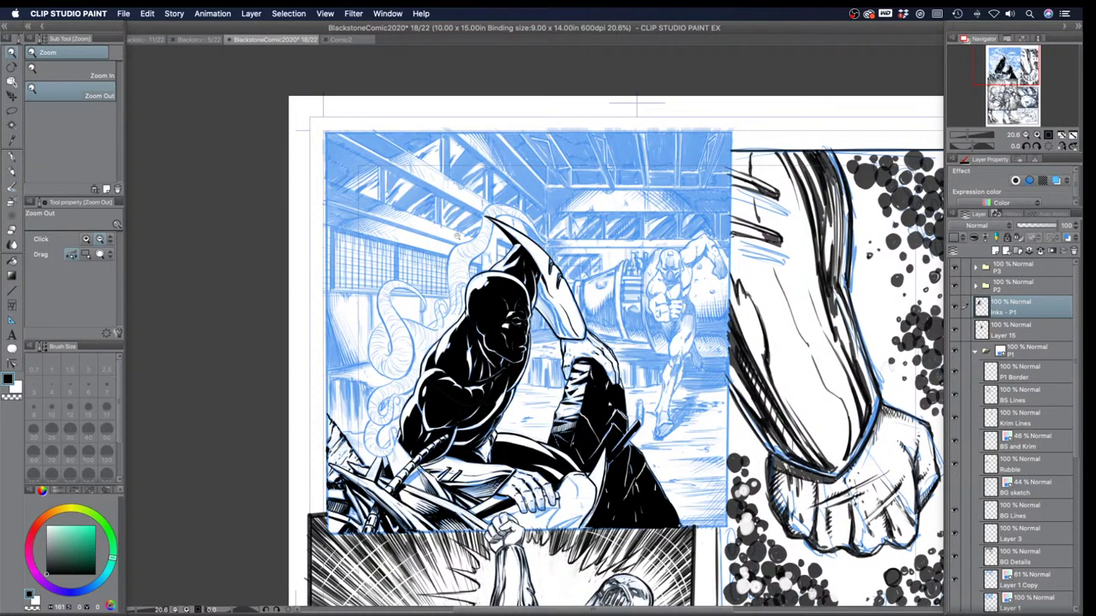
left_click(12, 156)
key("bracketleft")
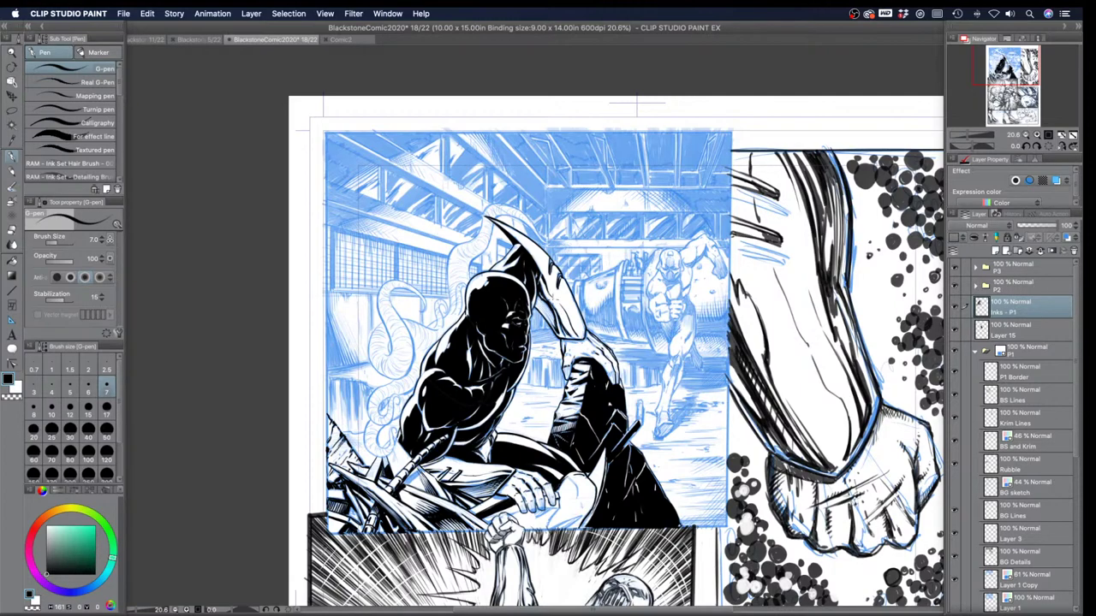
key("bracketleft")
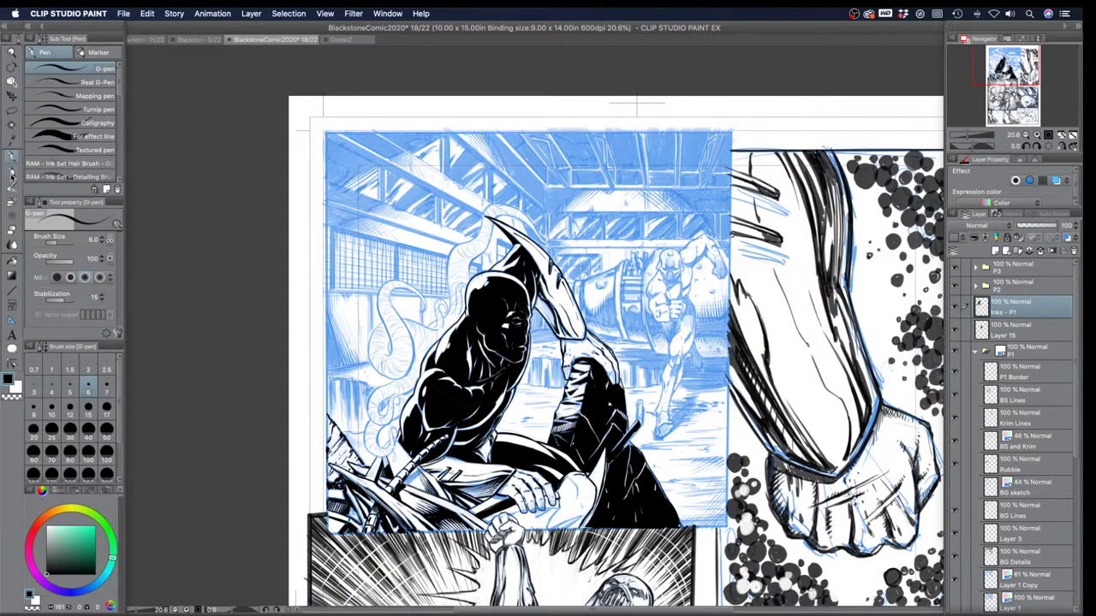
key("bracketleft")
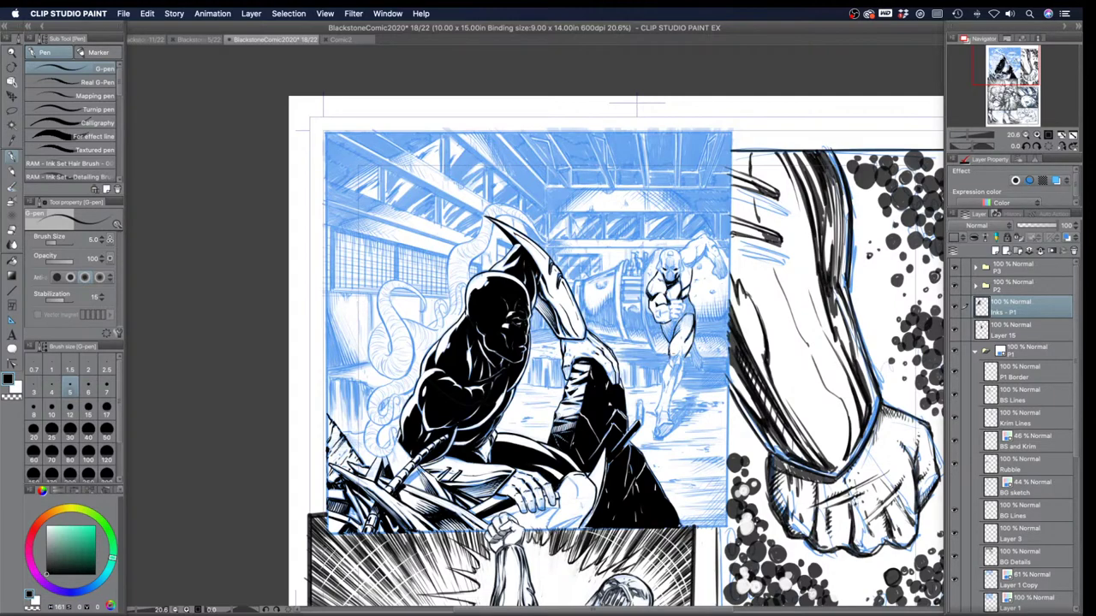
Step: Ink the running figure's front leg from the thigh down to the foot at sizes 5 and 6
left_click_drag(671, 345, 665, 357)
key("bracketright")
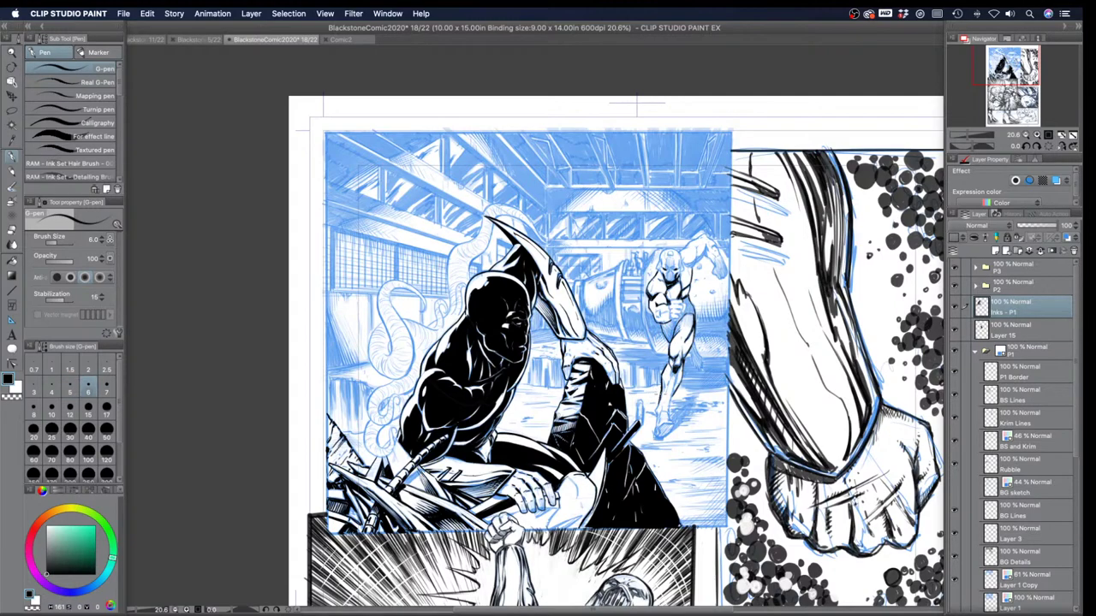
mouse_move(661, 405)
left_mouse_down()
mouse_move(658, 428)
mouse_move(670, 404)
mouse_move(667, 413)
left_mouse_up()
key("]")
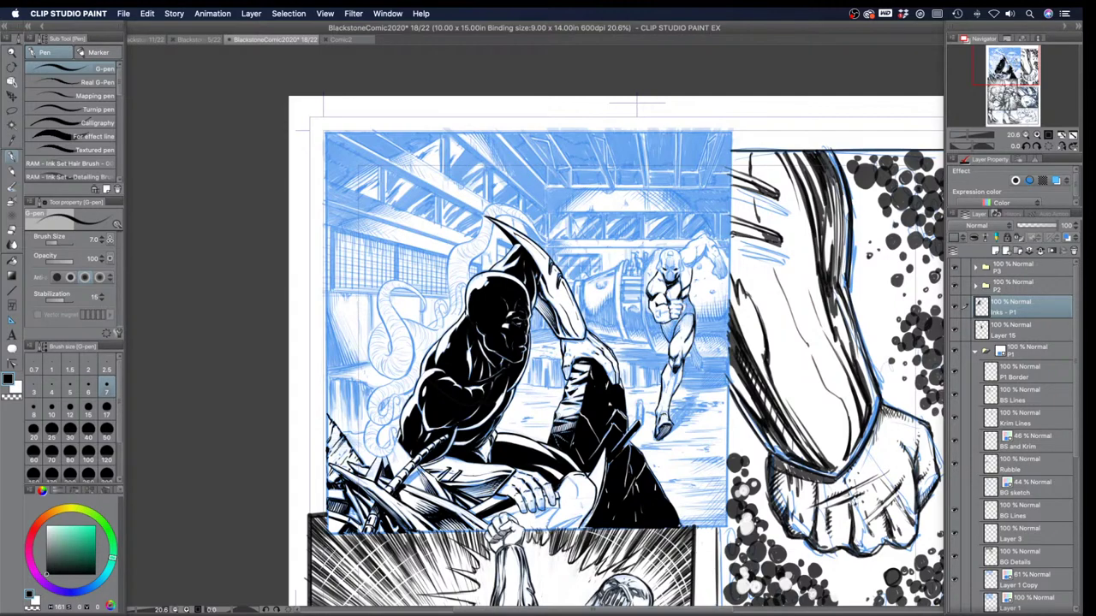
Step: Strengthen the running figure's body contours and ink its raised arm and trailing foot at sizes 7 and 8
left_click_drag(685, 300, 690, 311)
left_click(14, 261)
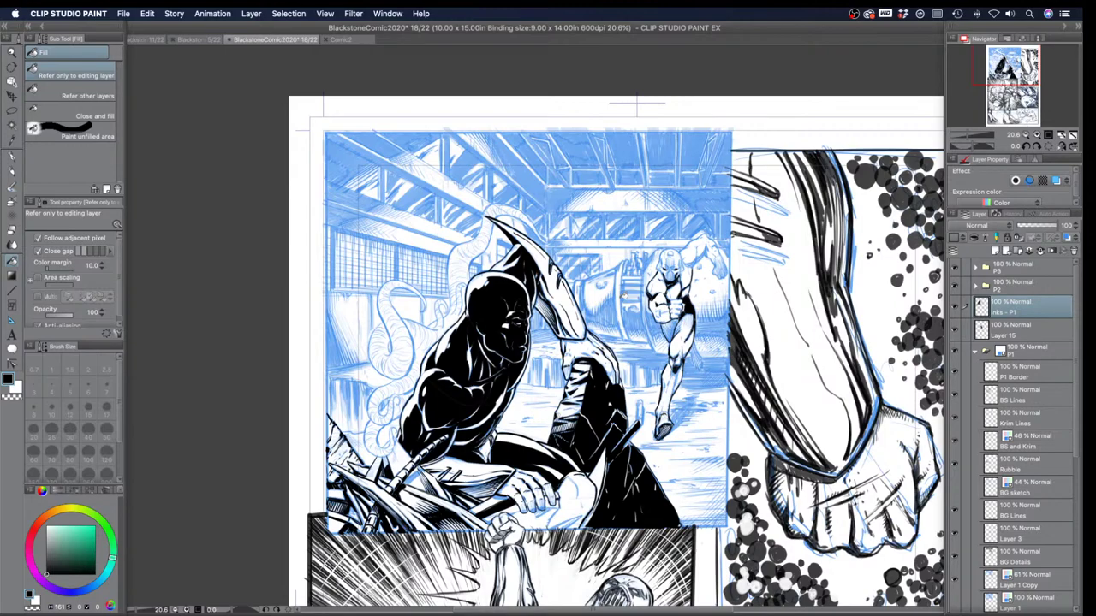
left_click(13, 158)
key("]")
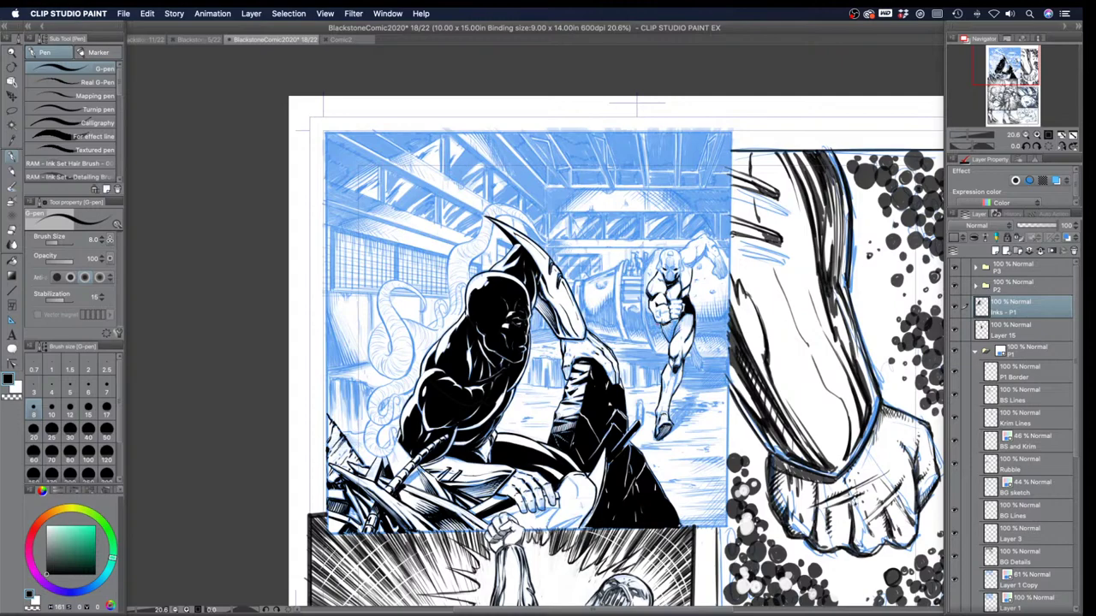
mouse_move(666, 319)
left_mouse_down()
mouse_move(679, 333)
mouse_move(681, 316)
mouse_move(665, 343)
left_mouse_up()
mouse_move(655, 295)
left_mouse_down()
mouse_move(667, 345)
mouse_move(704, 359)
mouse_move(699, 370)
left_mouse_up()
key("bracketright")
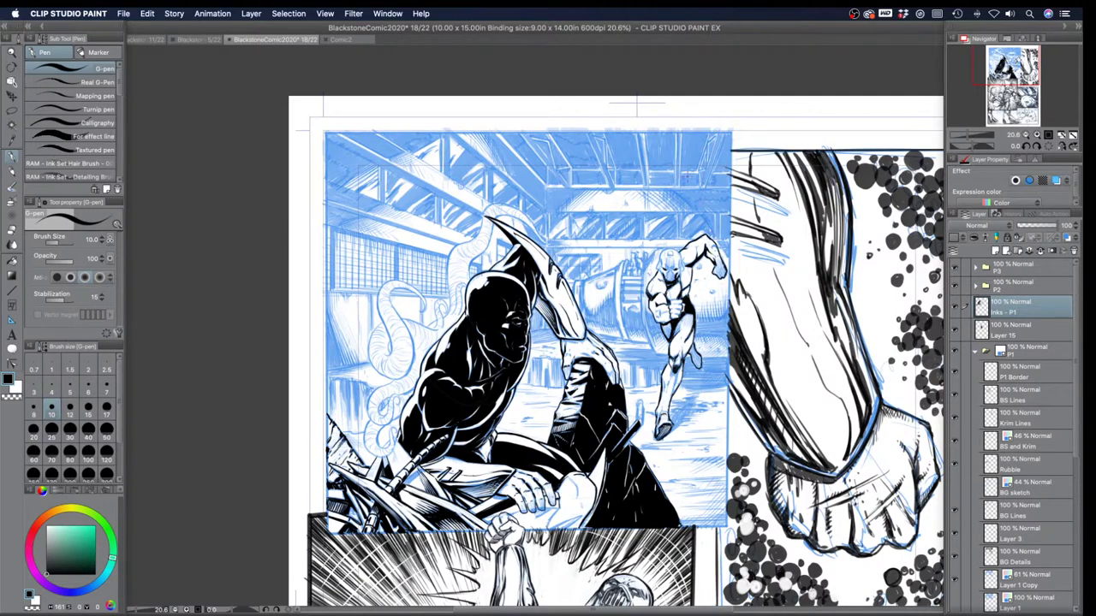
Step: Add shadows and muscle detail to the running figure's legs, head and raised arm at size 6
key("[")
key("bracketleft")
key("bracketleft")
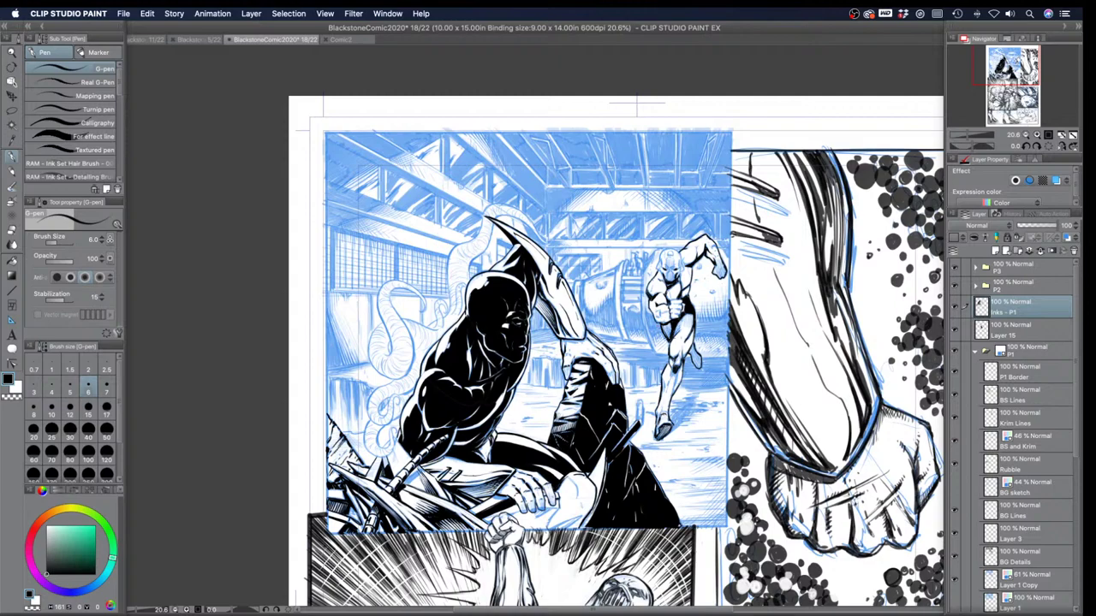
mouse_move(670, 328)
left_mouse_down()
mouse_move(663, 342)
mouse_move(661, 333)
mouse_move(670, 340)
left_mouse_up()
left_click_drag(676, 376, 672, 387)
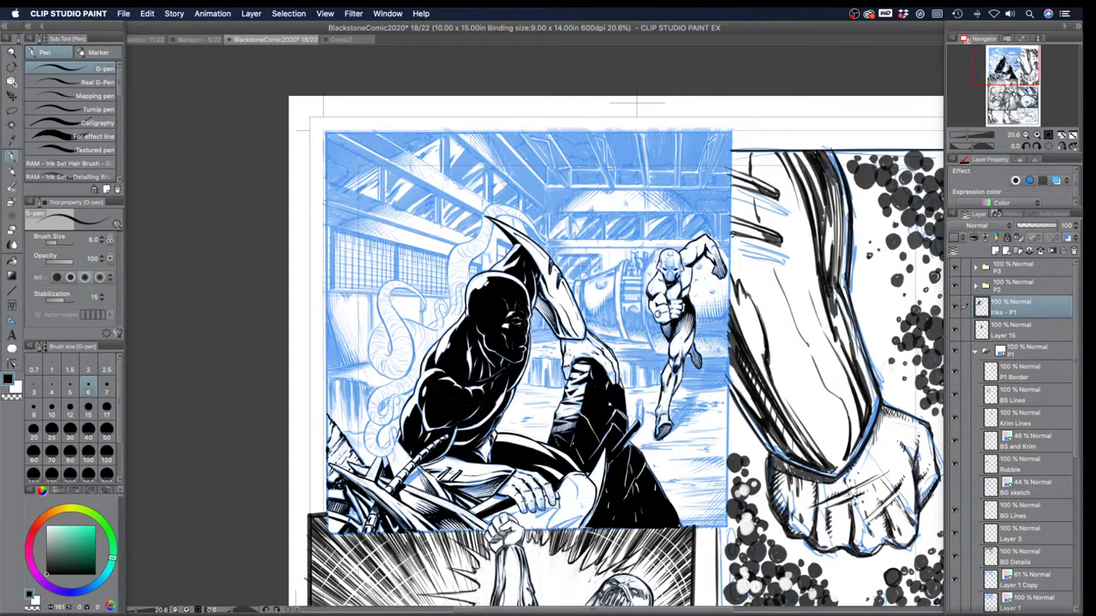
left_click_drag(678, 253, 690, 269)
left_click_drag(693, 244, 704, 249)
left_click(11, 53)
left_click_drag(610, 308, 629, 305)
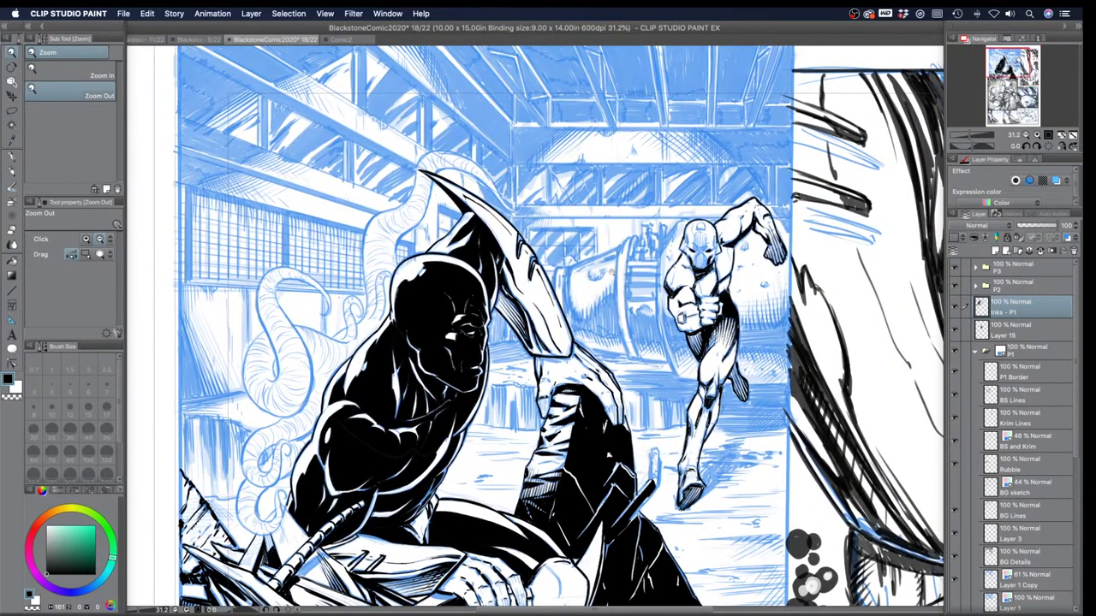
left_click(12, 158)
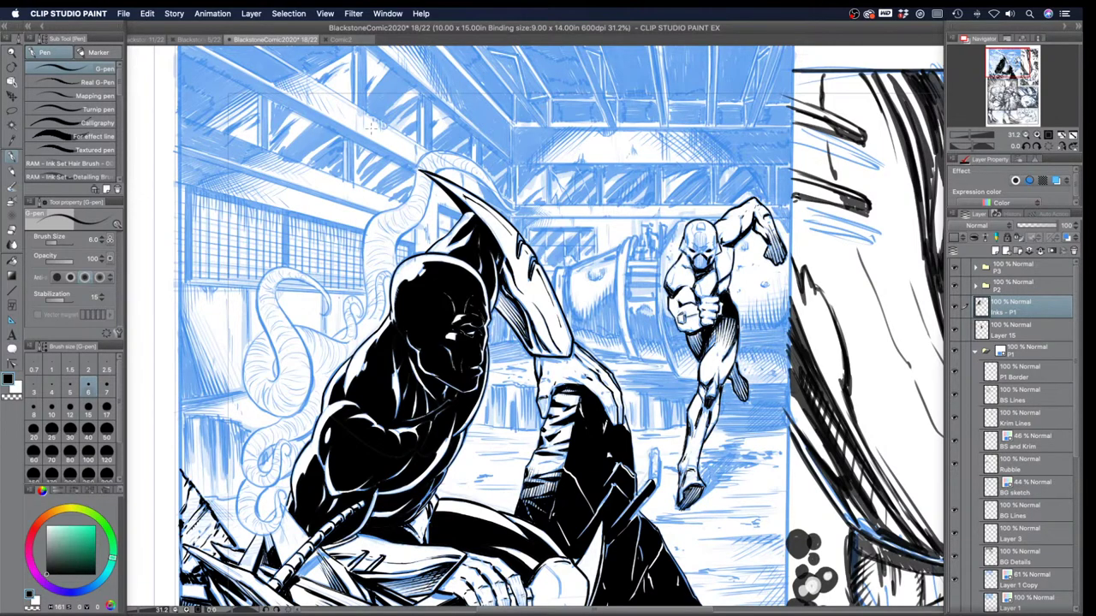
Step: Switch to the blank Comic2 document and rough out a bent limb with joint circles and its end form at size 10
left_click(342, 40)
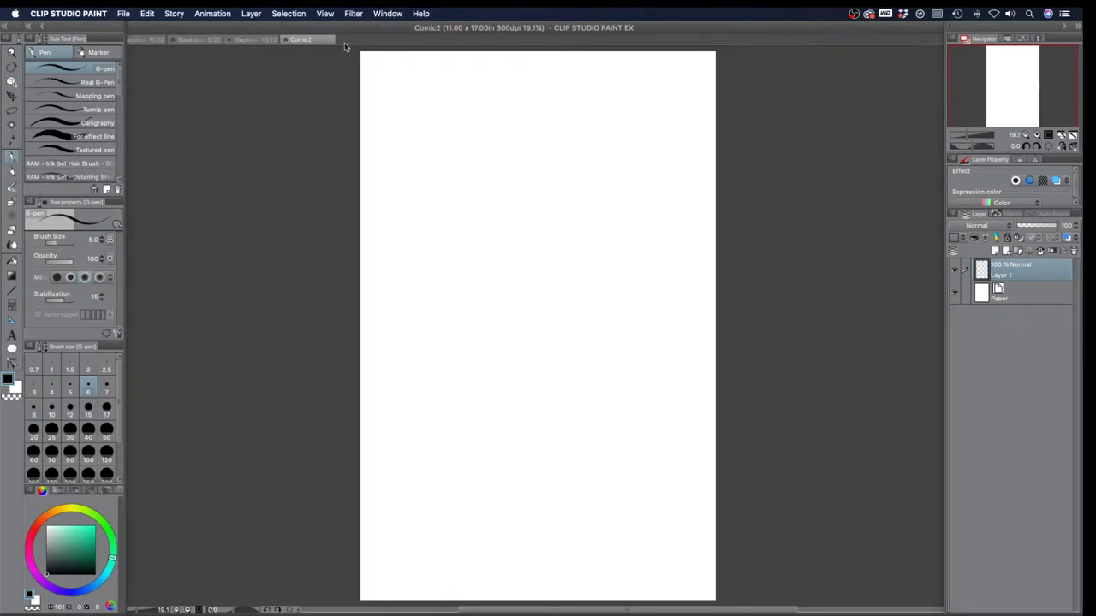
left_click(13, 53)
left_click(517, 277)
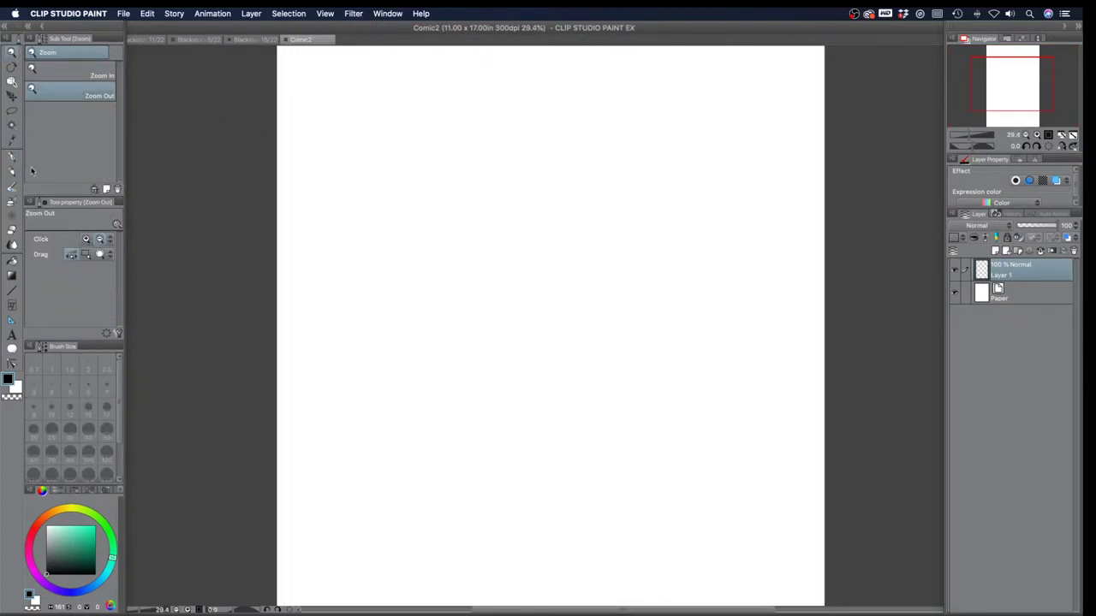
left_click(12, 160)
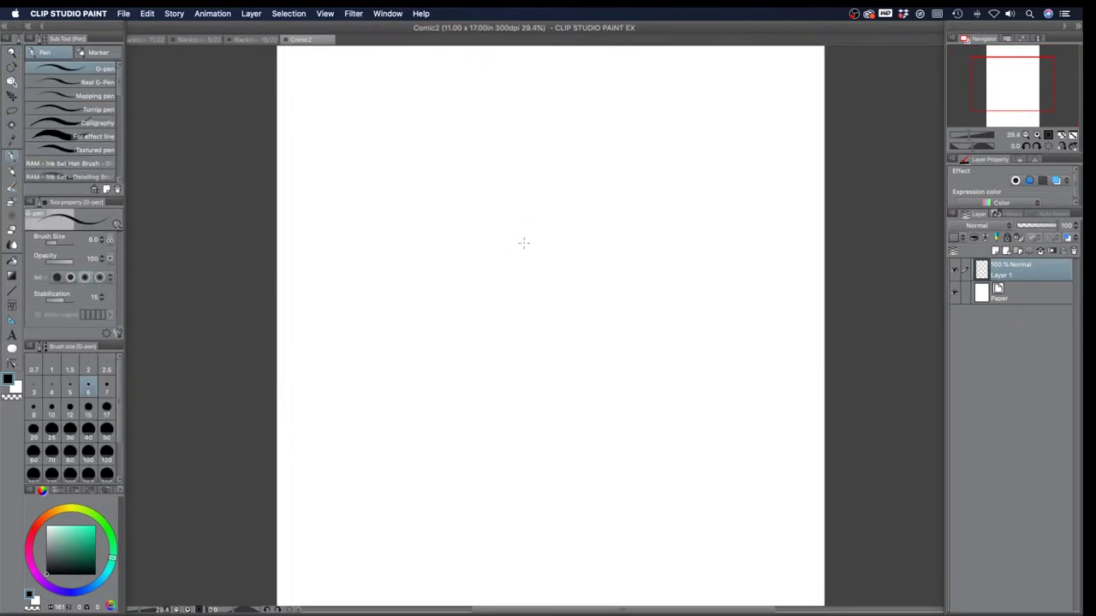
mouse_move(470, 319)
left_mouse_down()
mouse_move(489, 391)
mouse_move(462, 327)
mouse_move(519, 286)
mouse_move(513, 369)
mouse_move(506, 312)
mouse_move(531, 347)
mouse_move(548, 300)
mouse_move(502, 315)
mouse_move(528, 288)
mouse_move(615, 272)
left_mouse_up()
key("]")
key("]")
key("]")
mouse_move(507, 320)
left_mouse_down()
mouse_move(570, 362)
mouse_move(606, 317)
left_mouse_up()
mouse_move(512, 294)
left_mouse_down()
mouse_move(587, 266)
mouse_move(641, 265)
mouse_move(600, 320)
mouse_move(637, 307)
mouse_move(584, 257)
mouse_move(591, 170)
mouse_move(654, 238)
mouse_move(658, 261)
mouse_move(623, 315)
mouse_move(659, 266)
mouse_move(652, 243)
mouse_move(581, 177)
mouse_move(585, 255)
mouse_move(608, 265)
left_mouse_up()
mouse_move(596, 258)
left_mouse_down()
mouse_move(627, 316)
mouse_move(521, 296)
mouse_move(481, 317)
left_mouse_up()
mouse_move(529, 284)
left_mouse_down()
mouse_move(491, 321)
mouse_move(514, 351)
mouse_move(569, 358)
mouse_move(586, 325)
mouse_move(609, 315)
left_mouse_up()
left_click_drag(603, 320, 628, 309)
Step: Extend the limb sketch beyond the joint with repeated contour strokes along both edges of its near segment
left_click_drag(510, 300, 440, 372)
left_click_drag(536, 358, 471, 431)
left_click_drag(449, 351, 426, 391)
left_click_drag(533, 390, 490, 439)
left_click_drag(512, 411, 485, 435)
mouse_move(525, 375)
left_mouse_down()
mouse_move(505, 413)
mouse_move(518, 401)
left_mouse_up()
left_click_drag(464, 332, 426, 377)
mouse_move(480, 313)
left_mouse_down()
mouse_move(425, 382)
mouse_move(445, 352)
left_mouse_up()
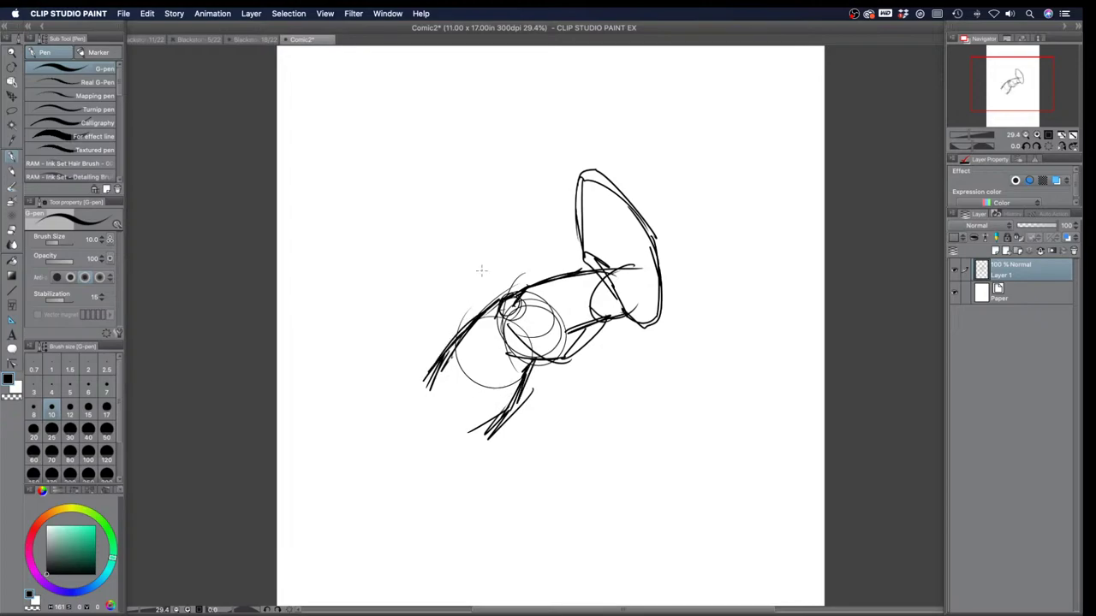
Step: Tint the sketch layer blue, lower its opacity to 33% and add a new layer above it
left_click(1055, 180)
left_click_drag(1038, 225, 1030, 226)
left_click(996, 251)
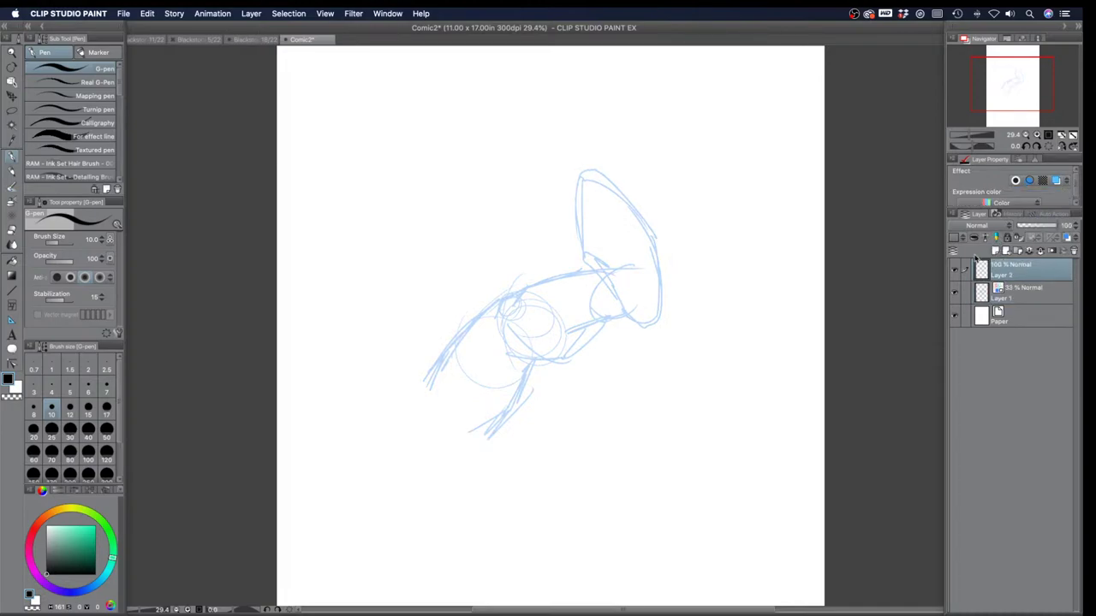
key("bracketright")
key("bracketright")
left_click_drag(494, 301, 516, 291)
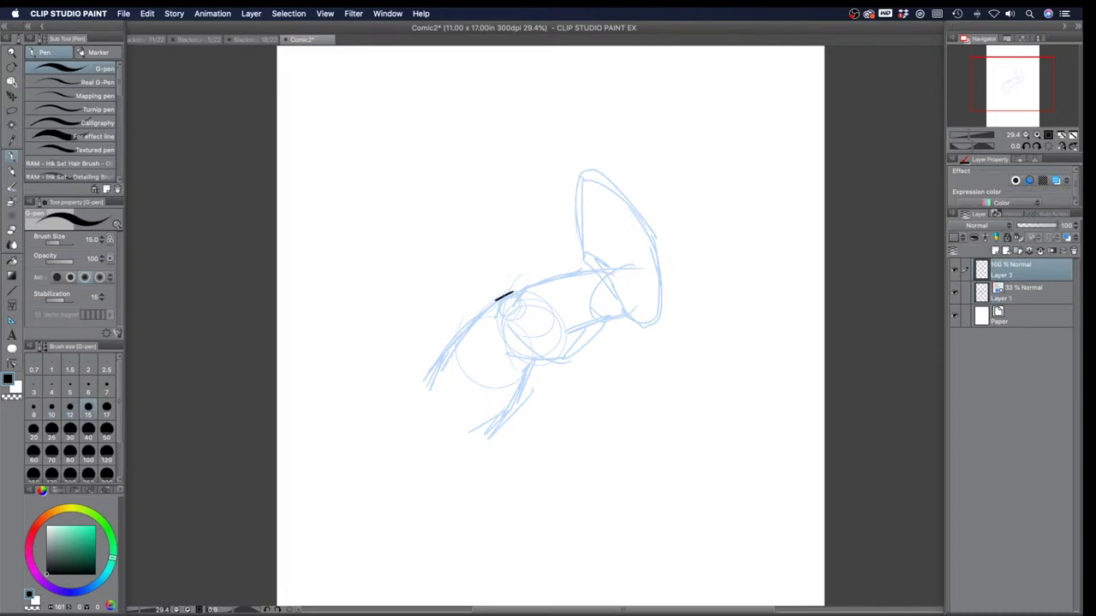
key("bracketleft")
key("super+z")
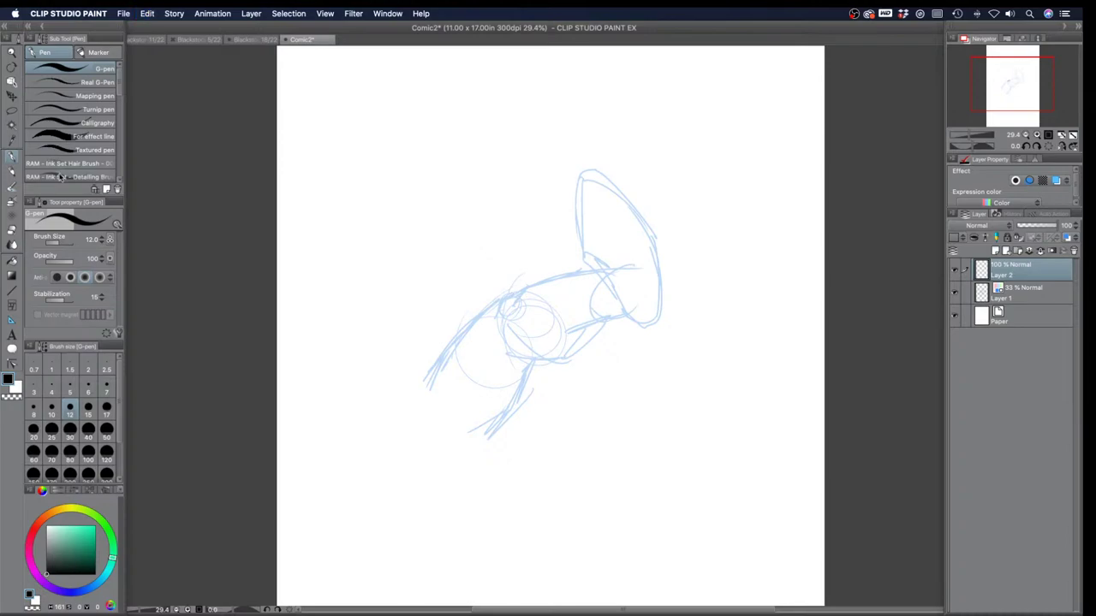
Step: With Rob's Darker Pencil at size 17, redraw the limb's near-segment edges and the underside beyond the joint over the blue sketch
left_click(12, 170)
key("bracketright")
left_click_drag(499, 299, 426, 394)
key("bracketleft")
left_click_drag(530, 358, 479, 445)
key("bracketleft")
mouse_move(512, 359)
left_mouse_down()
mouse_move(567, 359)
mouse_move(589, 327)
left_mouse_up()
left_click_drag(564, 354, 612, 315)
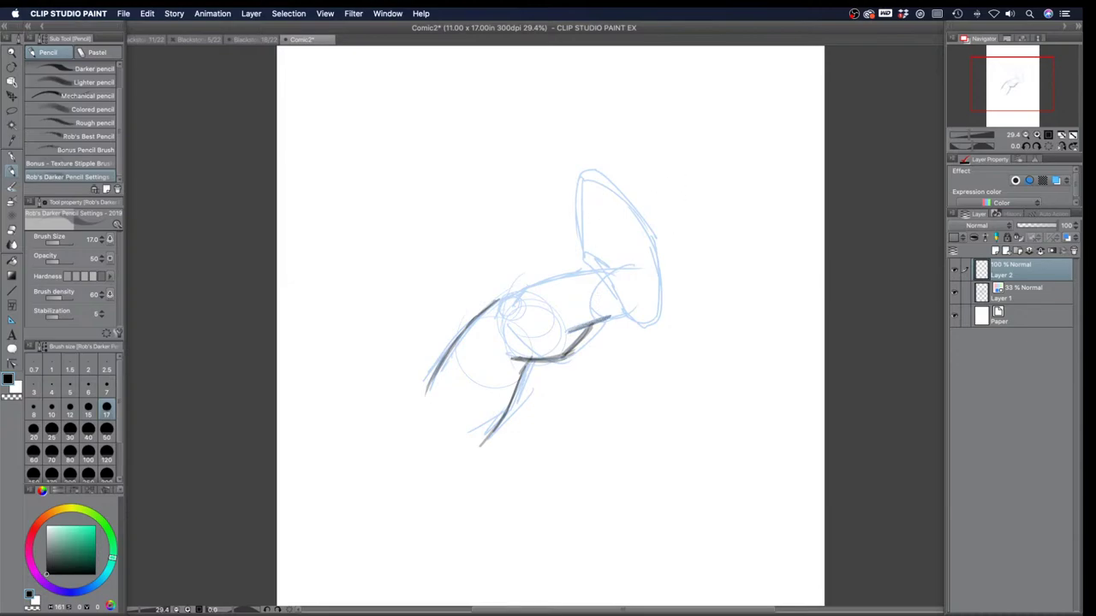
Step: Pencil the limb's rounded end form and inner muscle details, and reinforce the contours of the near segment
mouse_move(544, 356)
left_mouse_down()
mouse_move(505, 359)
mouse_move(515, 377)
mouse_move(500, 417)
left_mouse_up()
left_click_drag(515, 382, 493, 438)
left_click_drag(575, 331, 605, 319)
mouse_move(555, 327)
left_mouse_down()
mouse_move(506, 327)
mouse_move(562, 297)
left_mouse_up()
mouse_move(586, 242)
left_mouse_down()
mouse_move(580, 176)
mouse_move(597, 169)
mouse_move(647, 219)
mouse_move(659, 324)
mouse_move(608, 268)
mouse_move(629, 318)
mouse_move(658, 329)
left_mouse_up()
left_click_drag(613, 262, 640, 242)
mouse_move(593, 206)
left_mouse_down()
mouse_move(620, 190)
mouse_move(584, 245)
mouse_move(589, 272)
left_mouse_up()
mouse_move(644, 327)
left_mouse_down()
mouse_move(605, 317)
mouse_move(625, 324)
mouse_move(604, 300)
mouse_move(541, 283)
mouse_move(492, 299)
mouse_move(476, 320)
mouse_move(479, 375)
left_mouse_up()
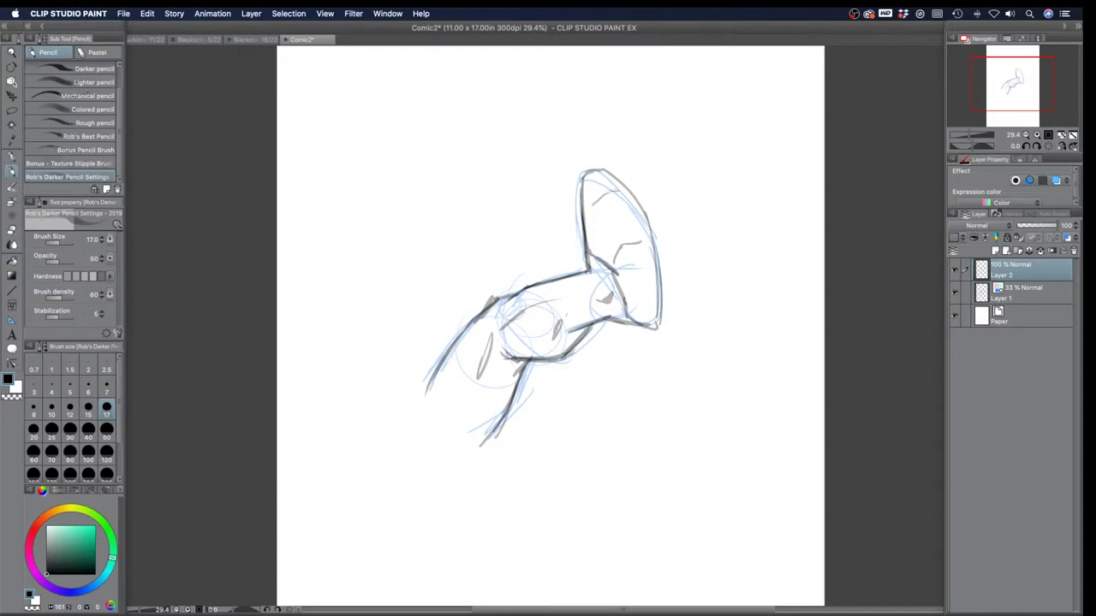
mouse_move(476, 380)
left_mouse_down()
mouse_move(447, 409)
mouse_move(419, 411)
left_mouse_up()
left_click_drag(443, 360, 414, 407)
Step: Hide Layer 1, tint the pencilled Layer 2 blue and add a new layer above it
key("]")
left_click(955, 292)
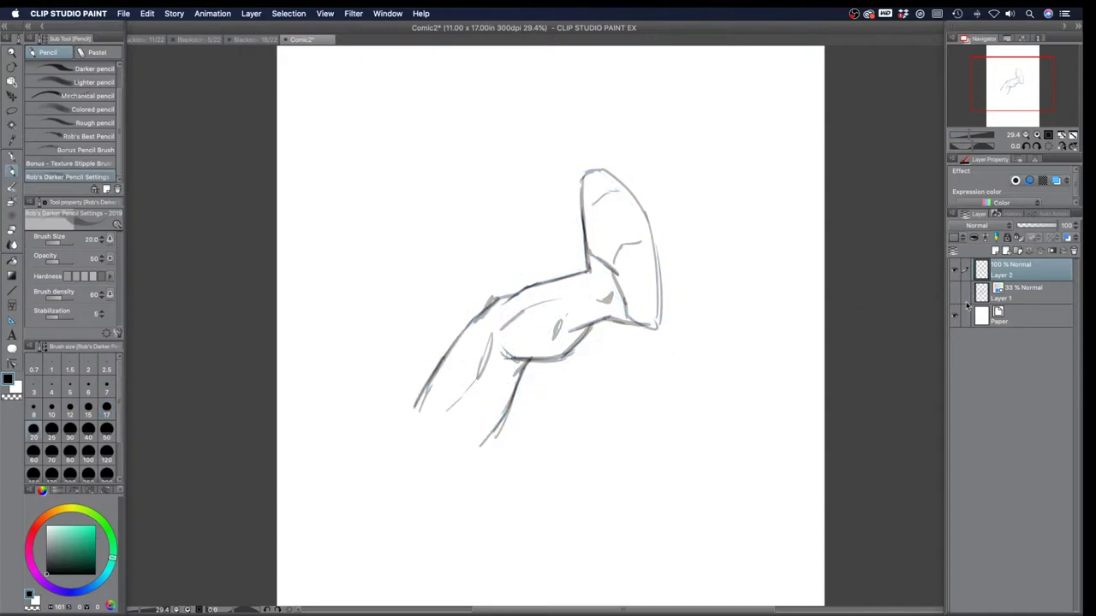
left_click(1055, 181)
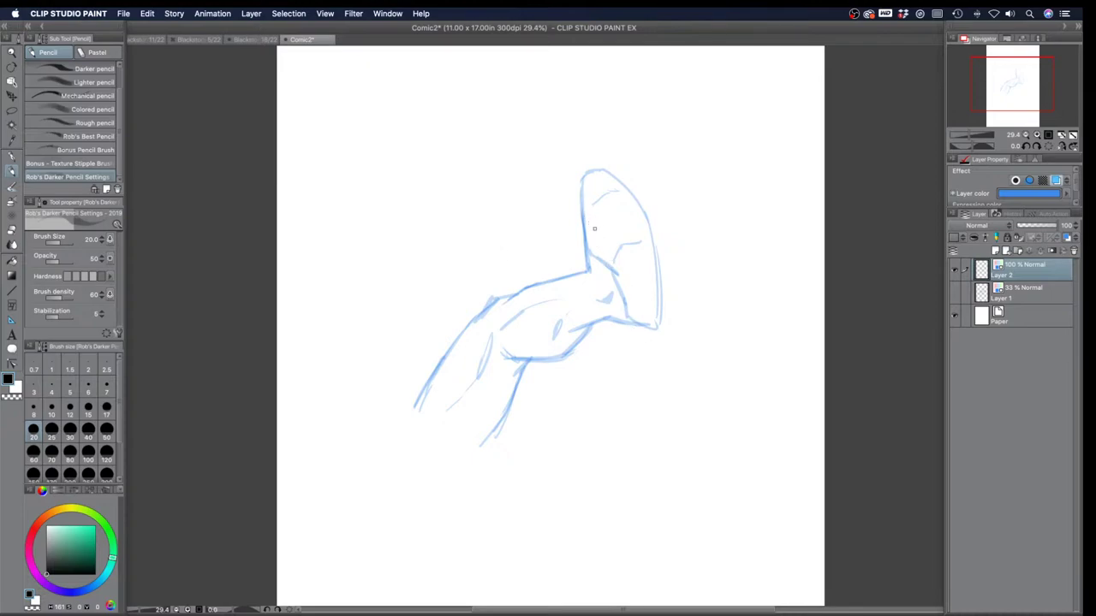
left_click(996, 250)
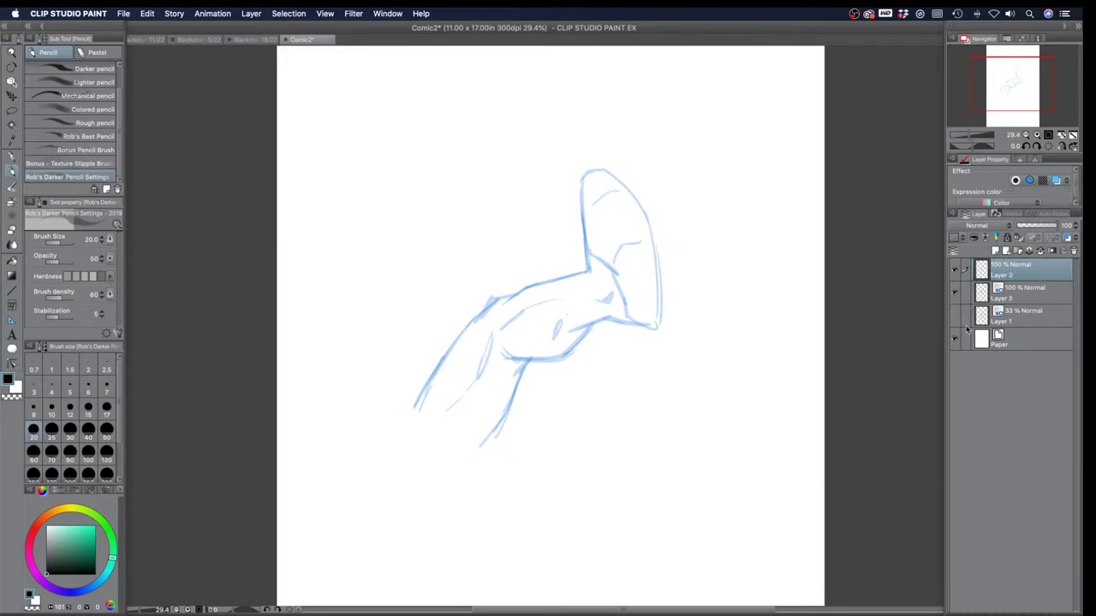
Step: Ink the limb's upper contour across the joint up to the end form with the G-pen at size 17
left_click(12, 158)
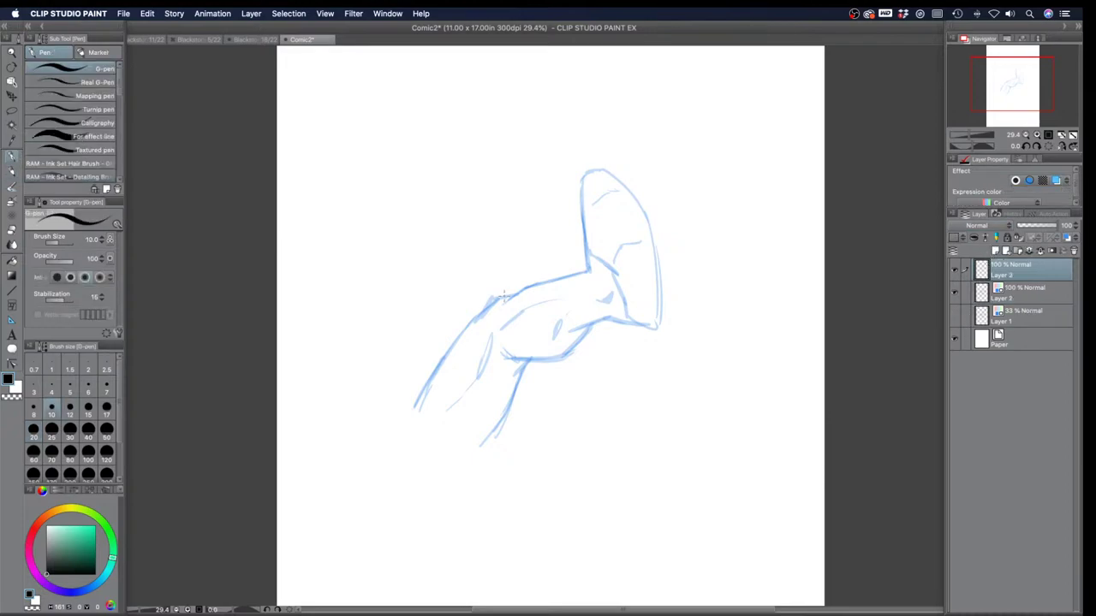
key("bracketright")
key("bracketright")
key("bracketright")
left_click_drag(516, 294, 479, 313)
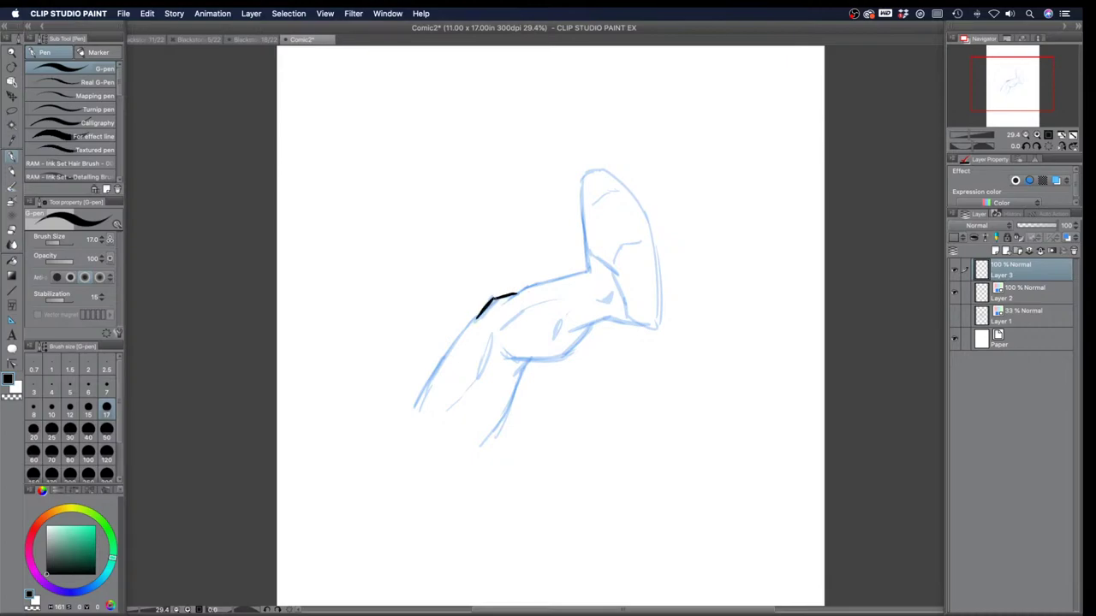
left_click_drag(509, 299, 585, 271)
Step: Ink the limb's underside and both edges of its near segment with the G-pen at size 12
key("bracketleft")
key("bracketleft")
mouse_move(609, 315)
left_mouse_down()
mouse_move(572, 333)
mouse_move(558, 357)
mouse_move(506, 354)
mouse_move(517, 373)
mouse_move(496, 432)
left_mouse_up()
key("super+z")
key("super+z")
left_click_drag(517, 382, 470, 459)
left_click_drag(479, 311, 421, 389)
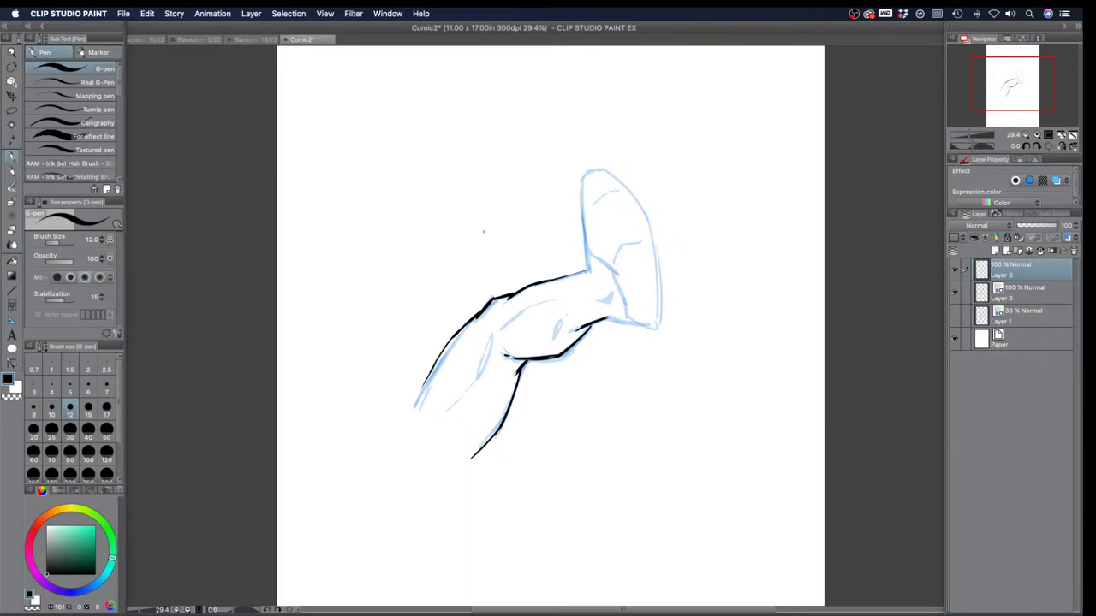
Step: Ink the outline of the limb's rounded end form and the small crease where it meets the limb
left_click_drag(586, 270, 585, 237)
mouse_move(583, 199)
left_mouse_down()
mouse_move(587, 255)
mouse_move(617, 274)
mouse_move(634, 320)
mouse_move(655, 325)
left_mouse_up()
mouse_move(582, 201)
left_mouse_down()
mouse_move(609, 175)
mouse_move(640, 213)
left_mouse_up()
mouse_move(608, 175)
left_mouse_down()
mouse_move(654, 233)
mouse_move(657, 325)
left_mouse_up()
mouse_move(611, 298)
left_mouse_down()
mouse_move(605, 305)
mouse_move(632, 323)
left_mouse_up()
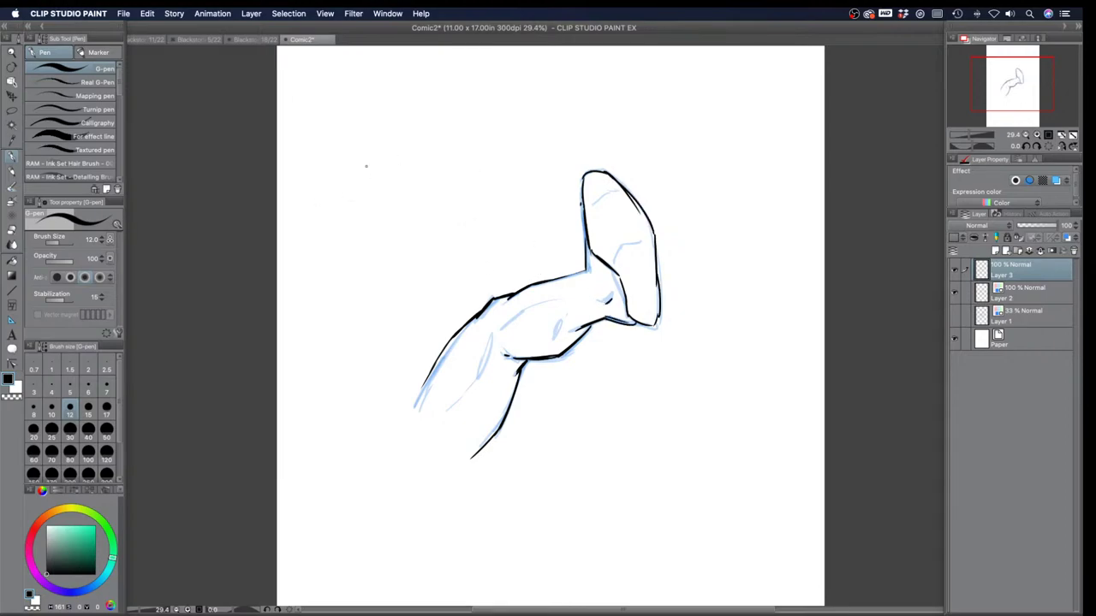
mouse_move(501, 348)
left_mouse_down()
mouse_move(525, 363)
mouse_move(507, 354)
left_mouse_up()
mouse_move(630, 324)
left_mouse_down()
mouse_move(652, 327)
mouse_move(661, 313)
left_mouse_up()
Step: Clear the inks on Layer 3 and the blue sketch on Layer 2
key("Delete")
left_click(1031, 294)
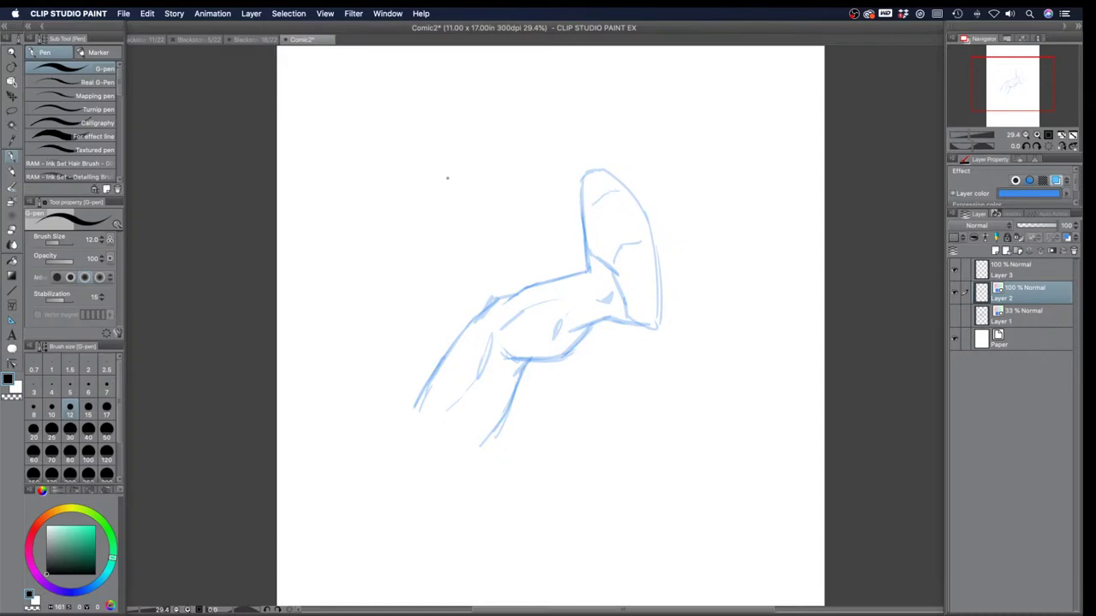
key("Delete")
Step: Compare panel 1 of comic page 18 with and without the Inks - P1 layer, and return to the Comic2 document
left_click(266, 39)
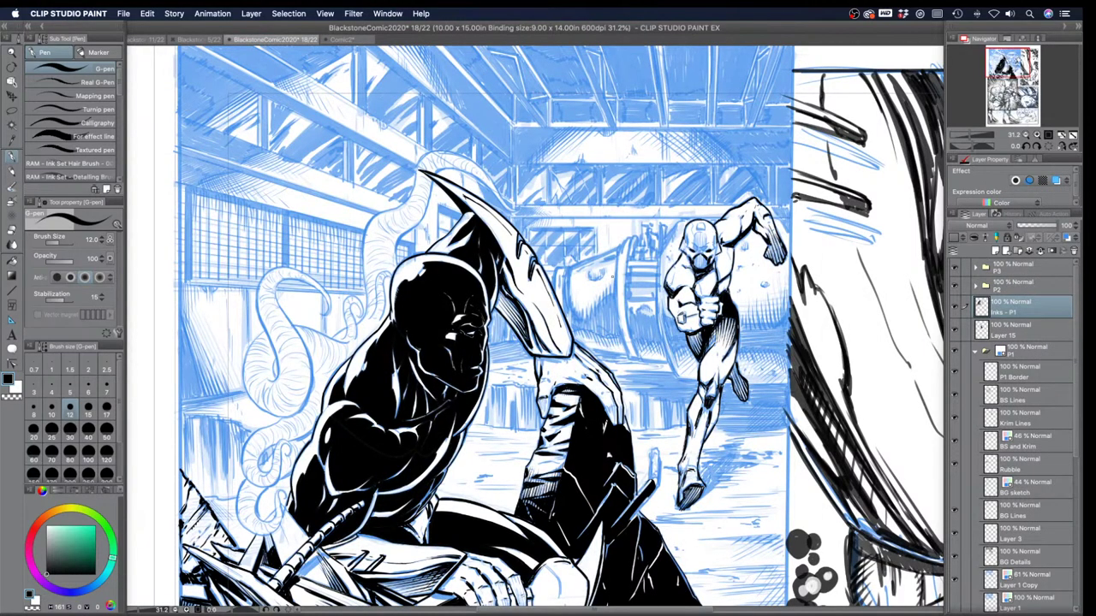
left_click(955, 307)
left_click(955, 307)
left_click(331, 41)
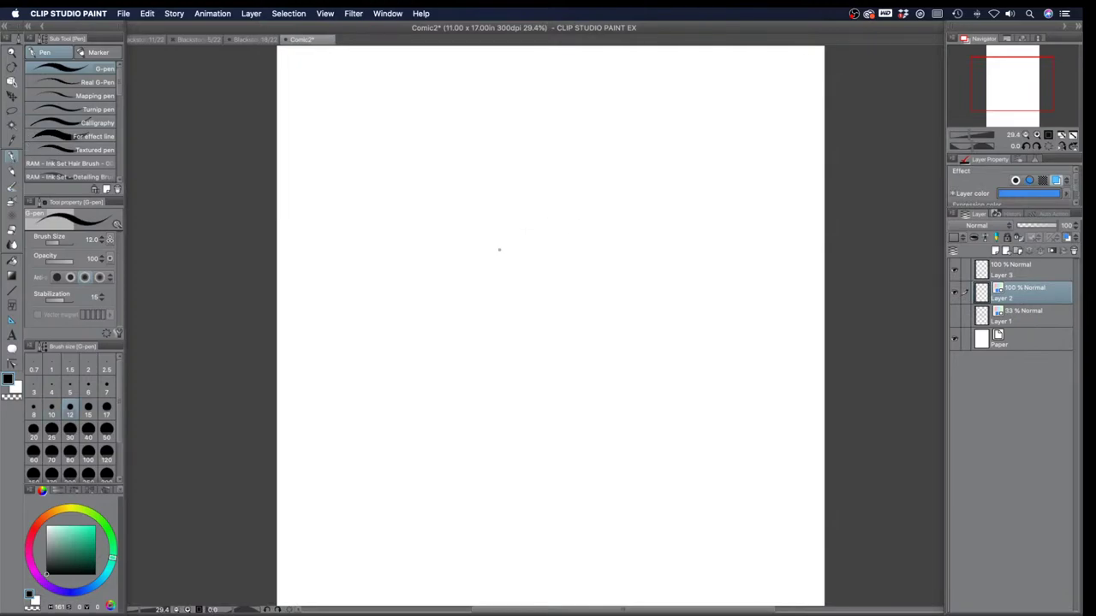
Step: On Layer 2, rough out a small running figure's head, fist, torso and raised arm with the G-pen at size 17
mouse_move(502, 260)
left_mouse_down()
mouse_move(499, 251)
mouse_move(499, 264)
mouse_move(523, 274)
mouse_move(500, 255)
mouse_move(499, 265)
left_mouse_up()
key("super+z")
key("]")
key("]")
key("super+z")
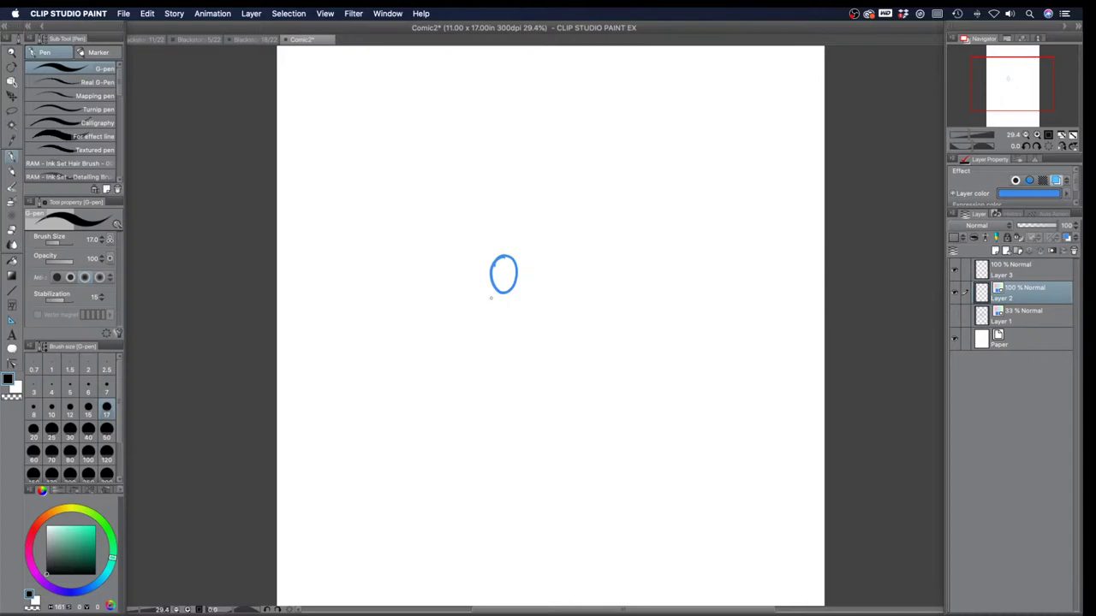
mouse_move(470, 292)
left_mouse_down()
mouse_move(512, 331)
mouse_move(544, 297)
mouse_move(512, 343)
left_mouse_up()
mouse_move(518, 260)
left_mouse_down()
mouse_move(528, 269)
mouse_move(506, 231)
mouse_move(559, 223)
left_mouse_up()
mouse_move(555, 225)
left_mouse_down()
mouse_move(483, 278)
mouse_move(520, 284)
mouse_move(488, 331)
mouse_move(466, 321)
mouse_move(474, 329)
left_mouse_up()
left_click_drag(474, 335, 501, 323)
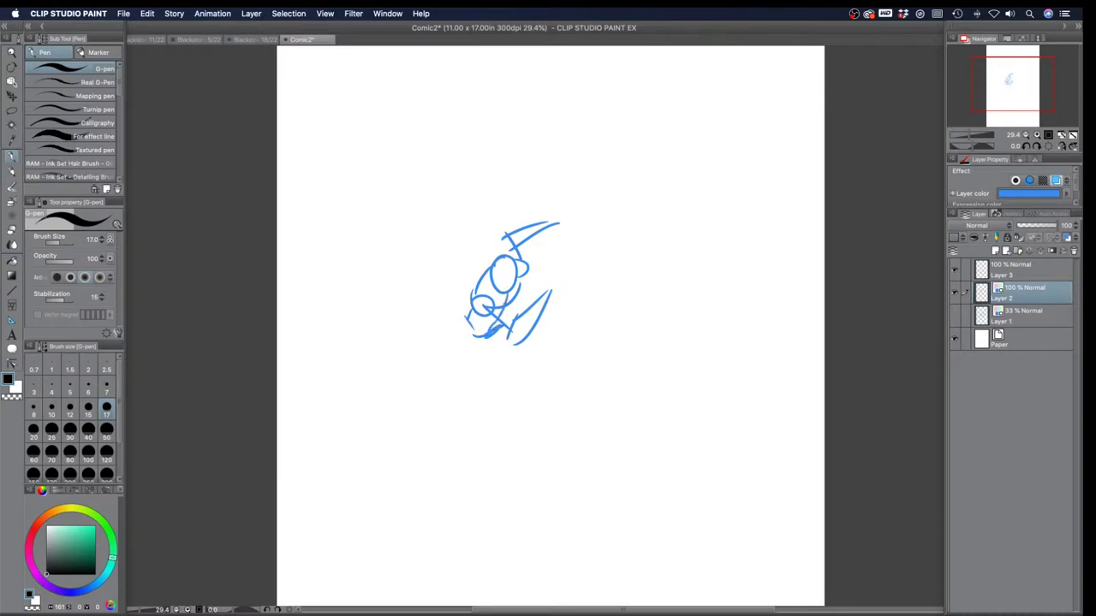
Step: Add the running figure's hands and front thigh, and redraw its trailing leg
mouse_move(518, 315)
left_mouse_down()
mouse_move(556, 272)
mouse_move(552, 300)
left_mouse_up()
left_click_drag(546, 223, 570, 223)
left_click_drag(570, 224, 542, 233)
mouse_move(499, 325)
left_mouse_down()
mouse_move(510, 370)
mouse_move(499, 392)
mouse_move(464, 329)
mouse_move(452, 354)
mouse_move(479, 335)
left_mouse_up()
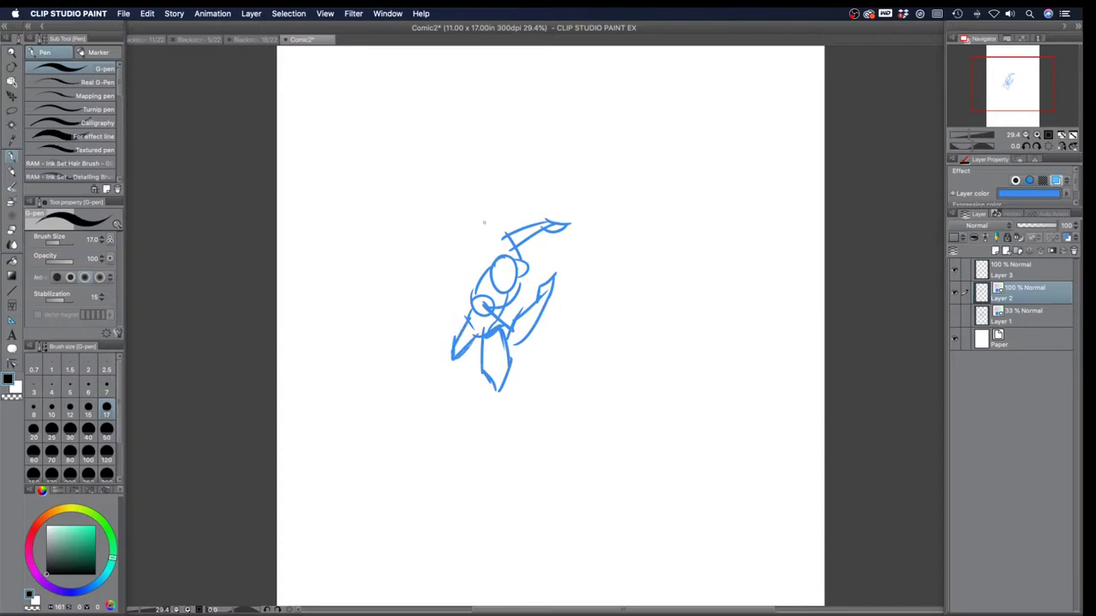
key("super+z")
key("super+z")
key("super+z")
key("super+z")
mouse_move(468, 318)
left_mouse_down()
mouse_move(455, 344)
mouse_move(479, 338)
left_mouse_up()
Step: Sketch the running figure's front lower leg and redraw its foot as a simple box shape
mouse_move(489, 386)
left_mouse_down()
mouse_move(499, 380)
mouse_move(482, 418)
left_mouse_up()
left_click_drag(482, 417, 491, 434)
mouse_move(498, 395)
left_mouse_down()
mouse_move(486, 468)
mouse_move(509, 458)
mouse_move(516, 470)
mouse_move(485, 472)
left_mouse_up()
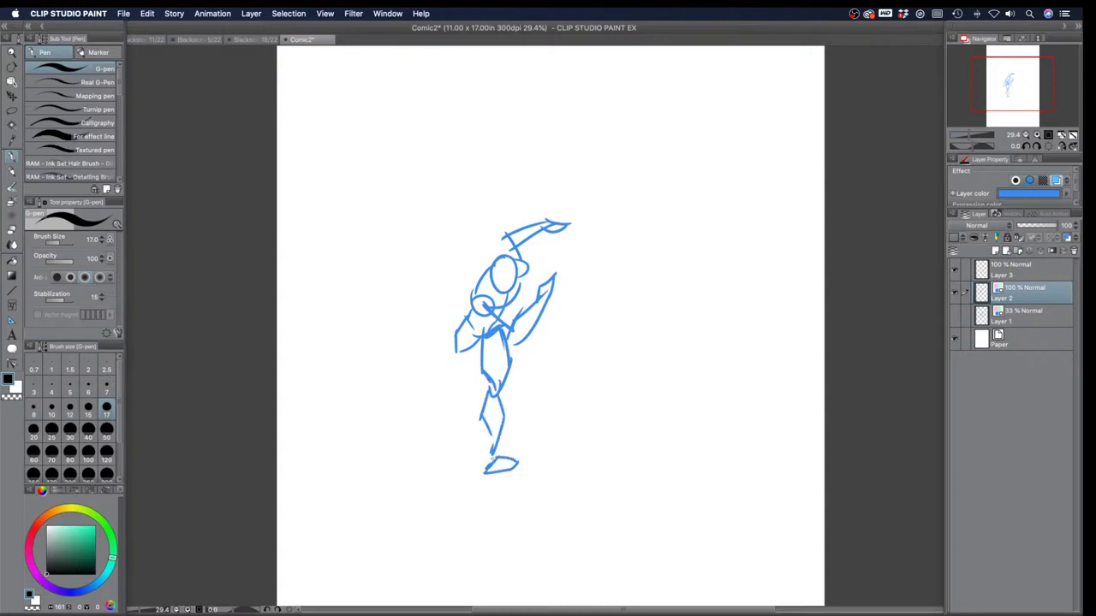
key("super+z")
key("super+z")
key("super+z")
mouse_move(488, 458)
left_mouse_down()
mouse_move(517, 454)
mouse_move(515, 469)
mouse_move(485, 474)
mouse_move(490, 452)
left_mouse_up()
Step: Close the running figure's trailing leg and add face guide lines and short arm and chest strokes
left_click_drag(456, 350, 463, 355)
mouse_move(506, 262)
left_mouse_down()
mouse_move(505, 292)
mouse_move(517, 274)
left_mouse_up()
left_click_drag(497, 310, 513, 338)
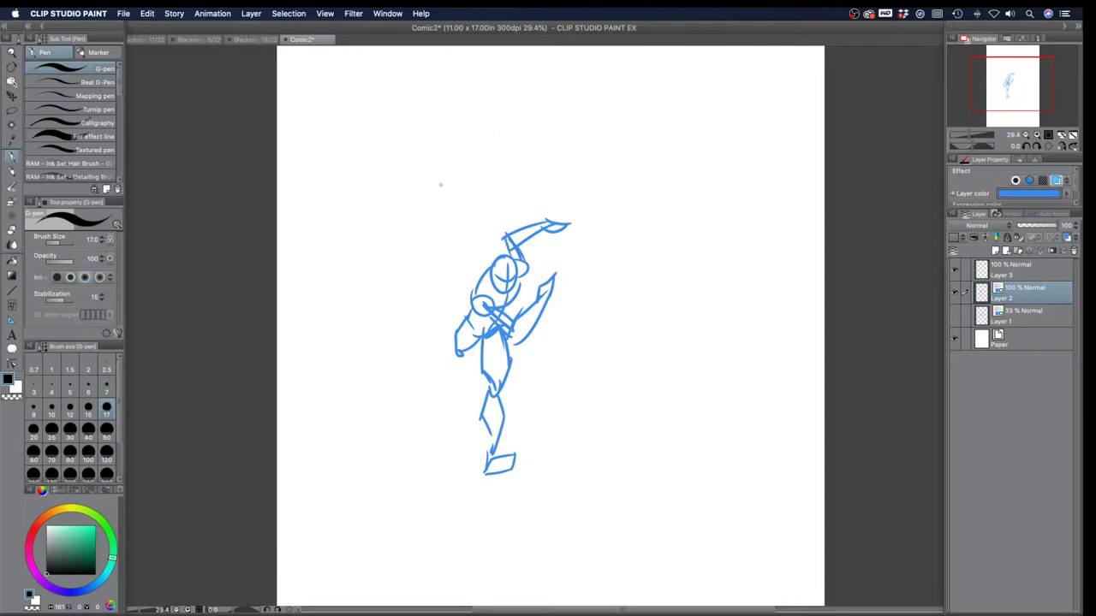
left_click_drag(643, 135, 692, 333)
left_click_drag(625, 190, 740, 130)
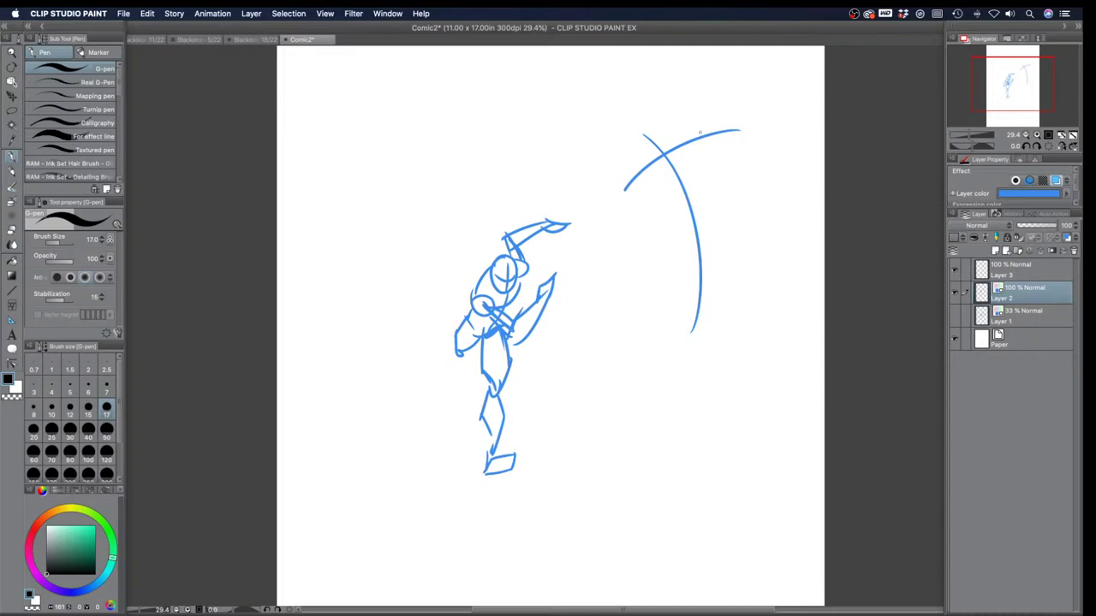
key("super+z")
key("super+z")
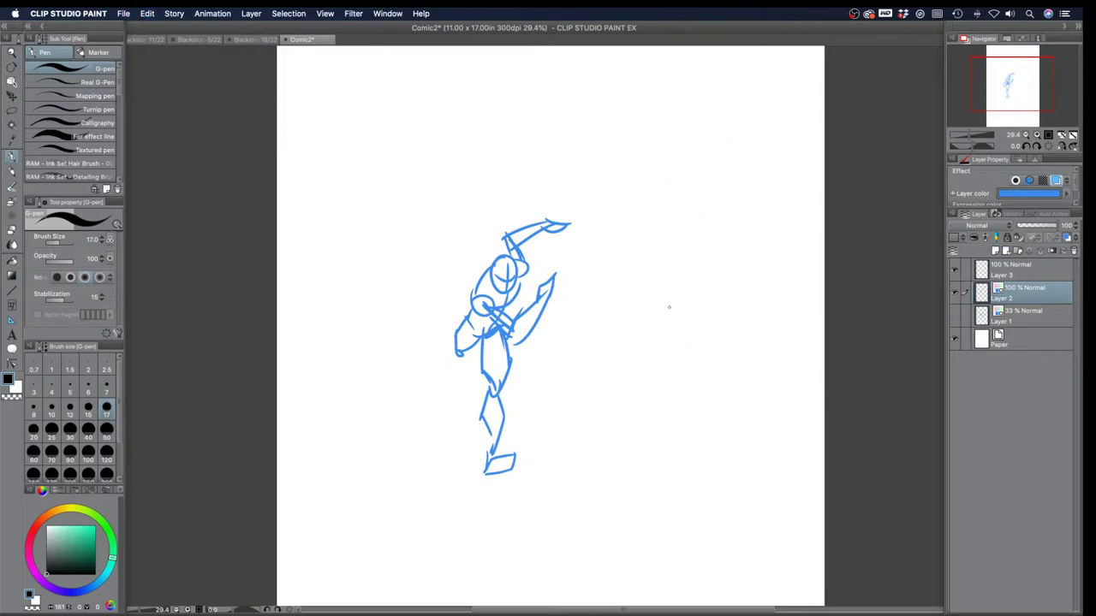
key("bracketright")
left_click_drag(606, 384, 682, 329)
key("super+z")
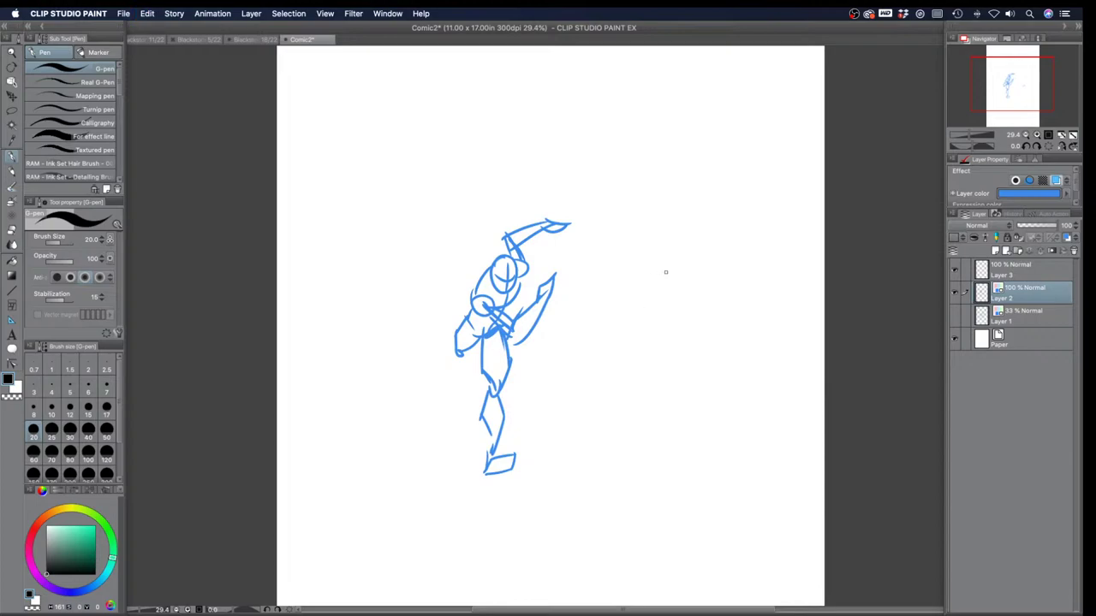
Step: Lay down crossing curved gesture lines for a larger second figure beside the running figure, finishing at size 15
key("bracketleft")
mouse_move(609, 398)
left_mouse_down()
mouse_move(701, 318)
mouse_move(690, 447)
left_mouse_up()
left_click_drag(653, 313, 698, 451)
key("bracketleft")
left_click_drag(685, 346, 706, 199)
left_click_drag(732, 252, 659, 209)
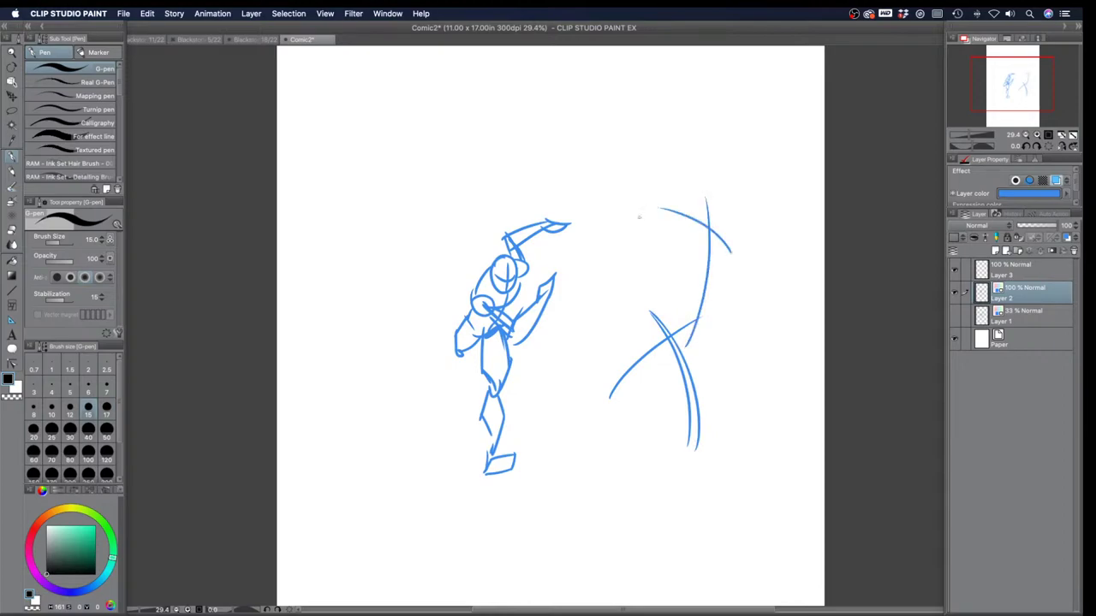
Step: Sketch the second figure's oval head, curved back and waist along the gesture lines at size 15
mouse_move(635, 287)
left_mouse_down()
mouse_move(611, 307)
mouse_move(656, 327)
mouse_move(709, 488)
left_mouse_up()
left_click_drag(685, 303, 700, 464)
mouse_move(710, 341)
left_mouse_down()
mouse_move(706, 424)
mouse_move(656, 471)
left_mouse_up()
mouse_move(659, 420)
left_mouse_down()
mouse_move(620, 469)
mouse_move(707, 435)
left_mouse_up()
Step: Rough in the second figure's hip, long outstretched thigh and tapering lower leg
mouse_move(643, 461)
left_mouse_down()
mouse_move(762, 523)
mouse_move(784, 558)
left_mouse_up()
left_click_drag(635, 493, 769, 533)
mouse_move(603, 482)
left_mouse_down()
mouse_move(637, 494)
mouse_move(616, 472)
left_mouse_up()
left_click_drag(668, 498, 589, 560)
left_click_drag(635, 505, 584, 564)
Step: Sketch the second figure's arm reaching down to the hand, with a shoulder circle and an elbow joint
mouse_move(625, 368)
left_mouse_down()
mouse_move(529, 500)
mouse_move(542, 502)
mouse_move(488, 526)
left_mouse_up()
left_click_drag(554, 497, 491, 533)
left_click_drag(572, 433, 532, 500)
left_click_drag(564, 464, 574, 431)
mouse_move(606, 382)
left_mouse_down()
mouse_move(572, 451)
mouse_move(645, 389)
left_mouse_up()
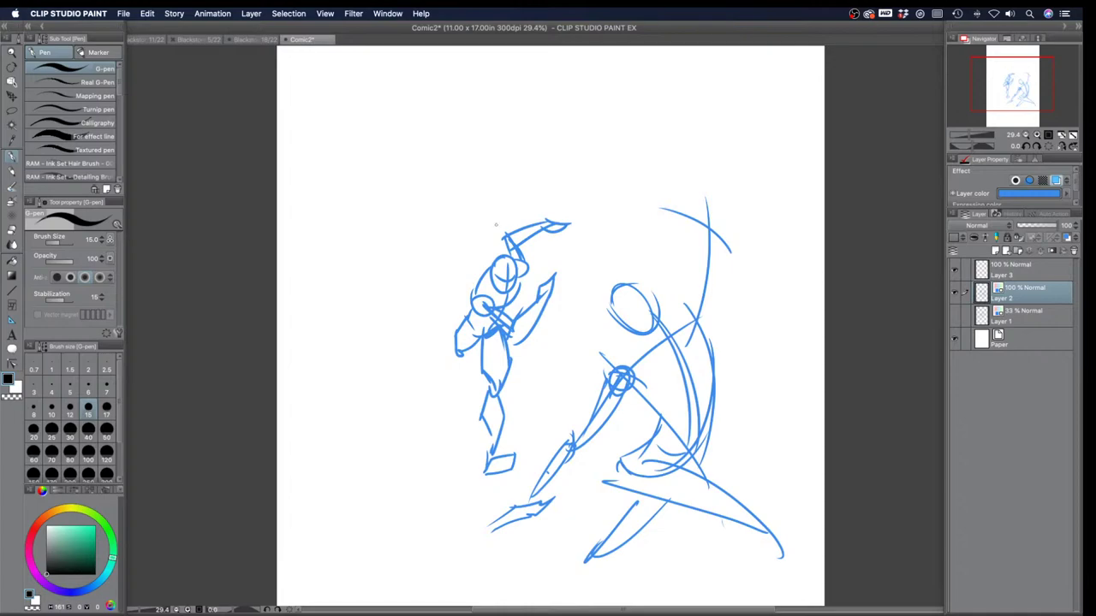
mouse_move(435, 267)
left_mouse_down()
mouse_move(423, 257)
mouse_move(435, 243)
mouse_move(458, 253)
mouse_move(439, 272)
left_mouse_up()
key("super+z")
key("super+z")
key("super+z")
key("super+z")
Step: Try sketching a bent arm with a shoulder circle, forearm and hand above the running figure, and undo its strokes
mouse_move(369, 178)
left_mouse_down()
mouse_move(376, 162)
mouse_move(430, 190)
mouse_move(432, 206)
mouse_move(463, 137)
mouse_move(445, 199)
left_mouse_up()
left_click_drag(456, 179, 438, 198)
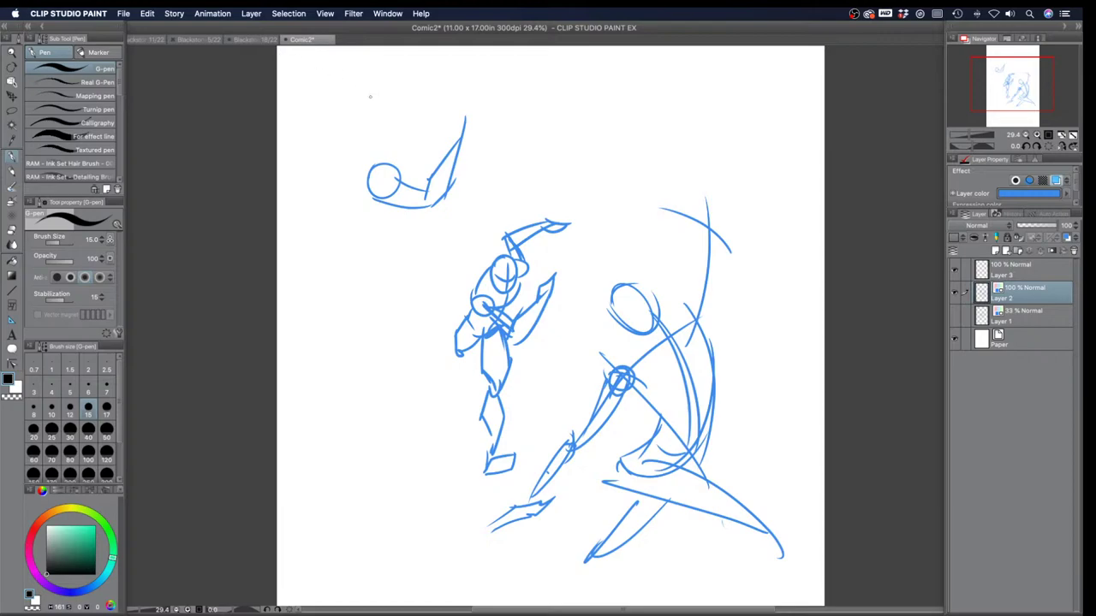
mouse_move(463, 126)
left_mouse_down()
mouse_move(446, 157)
mouse_move(454, 180)
left_mouse_up()
mouse_move(459, 119)
left_mouse_down()
mouse_move(445, 135)
mouse_move(463, 104)
mouse_move(476, 122)
mouse_move(461, 142)
left_mouse_up()
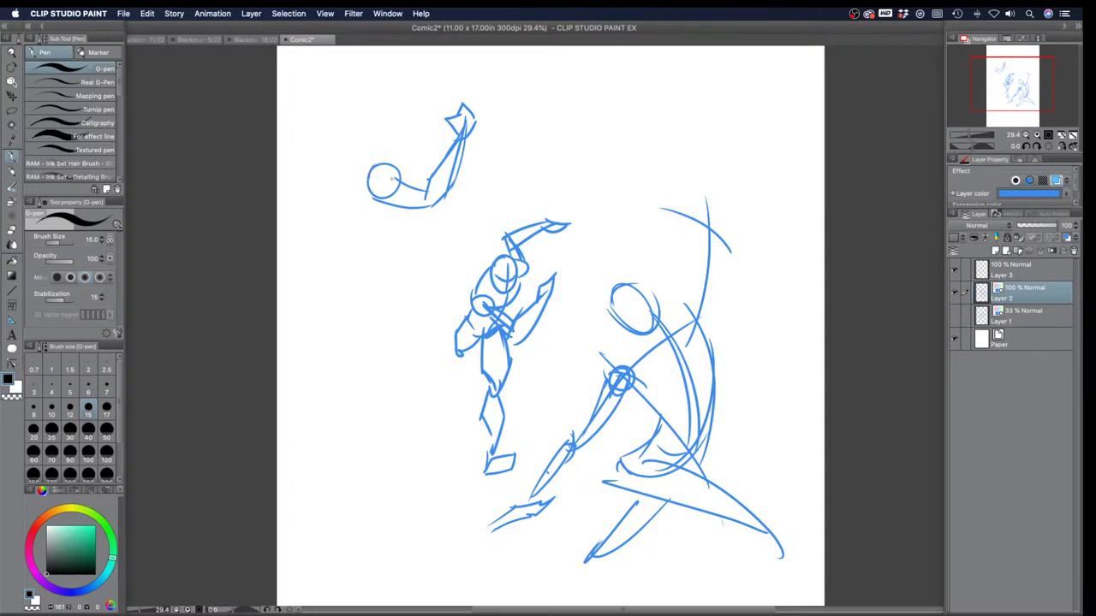
left_click_drag(432, 199, 425, 214)
left_click_drag(445, 196, 427, 215)
key("super+z")
key("super+z")
key("super+z")
key("super+z")
key("super+z")
key("super+z")
key("super+z")
key("super+z")
key("super+z")
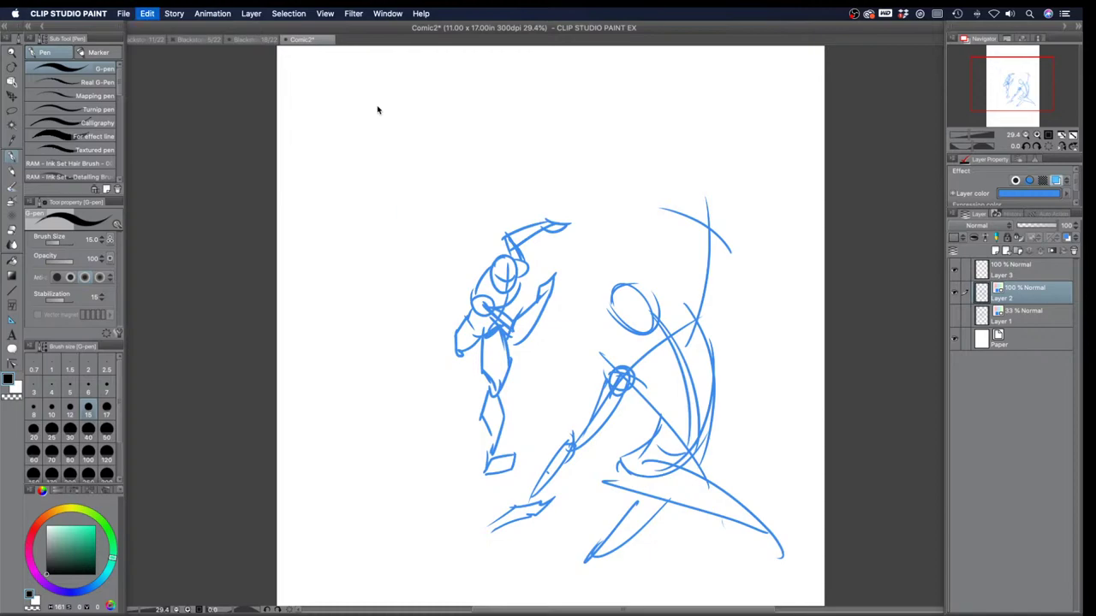
Step: Sketch a domed rib cage with cross-contour lines and tapering waist sides above the running figure
mouse_move(428, 126)
left_mouse_down()
mouse_move(410, 227)
mouse_move(389, 170)
mouse_move(439, 158)
mouse_move(461, 168)
left_mouse_up()
mouse_move(398, 134)
left_mouse_down()
mouse_move(451, 124)
mouse_move(461, 170)
left_mouse_up()
mouse_move(392, 162)
left_mouse_down()
mouse_move(395, 199)
mouse_move(460, 167)
left_mouse_up()
left_click_drag(391, 185, 412, 248)
mouse_move(480, 153)
left_mouse_down()
mouse_move(444, 210)
mouse_move(459, 227)
left_mouse_up()
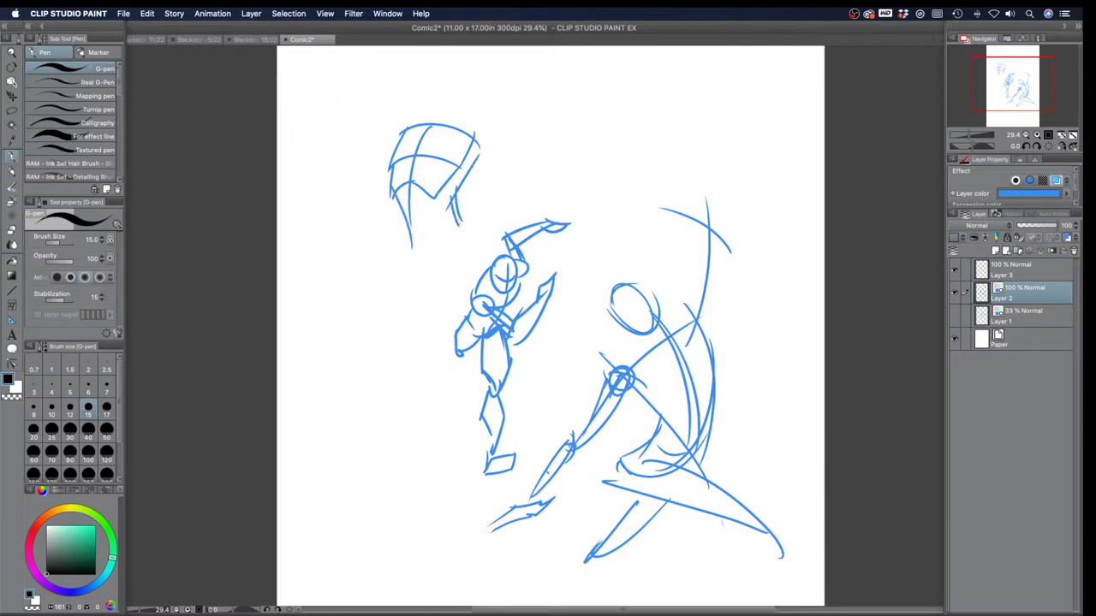
left_click_drag(484, 168, 454, 202)
left_click_drag(489, 164, 452, 209)
Step: Draw the pelvis form with oval openings below the waist of the torso sketch
mouse_move(414, 241)
left_mouse_down()
mouse_move(460, 229)
mouse_move(414, 240)
mouse_move(411, 267)
mouse_move(441, 279)
left_mouse_up()
mouse_move(462, 240)
left_mouse_down()
mouse_move(449, 274)
mouse_move(435, 272)
left_mouse_up()
left_click_drag(476, 231, 466, 244)
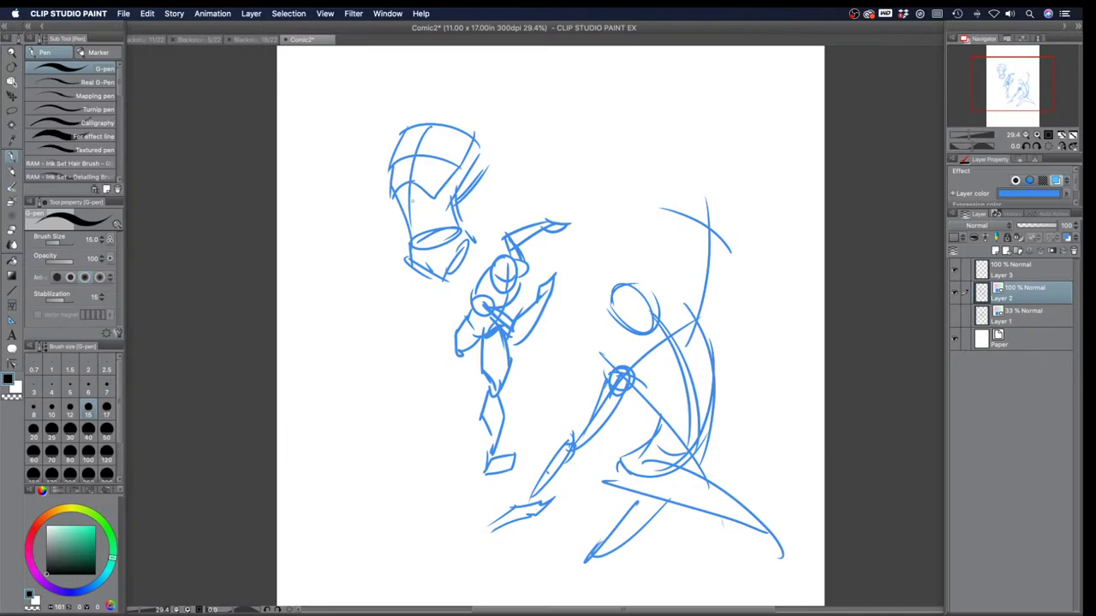
Step: Mark the torso's shoulder and hip tilt with axis lines and end dots, and add arrows beside its compressed and stretched sides
left_click_drag(399, 259, 485, 224)
left_click(388, 264)
left_click_drag(382, 145, 484, 141)
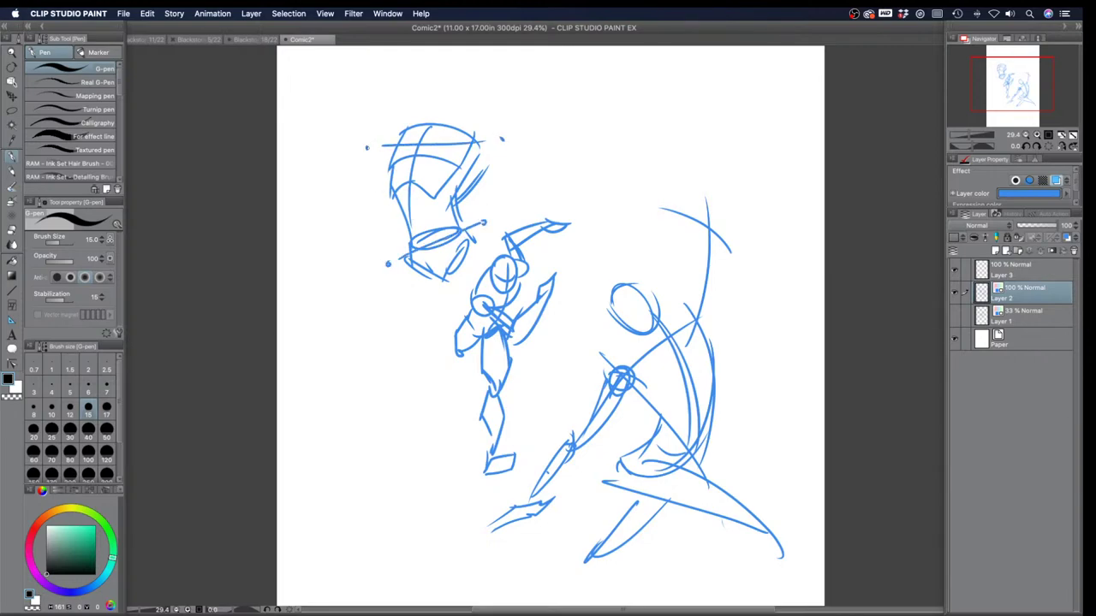
mouse_move(491, 192)
left_mouse_down()
mouse_move(482, 203)
mouse_move(491, 215)
left_mouse_up()
left_click_drag(366, 190, 377, 236)
left_click_drag(371, 230, 380, 237)
mouse_move(362, 198)
left_mouse_down()
mouse_move(368, 186)
mouse_move(375, 195)
left_mouse_up()
Step: Sketch another torso near the page's upper edge with a rounded rib cage, neck oval, centre line and pelvis
scroll(617, 111, "up", 5)
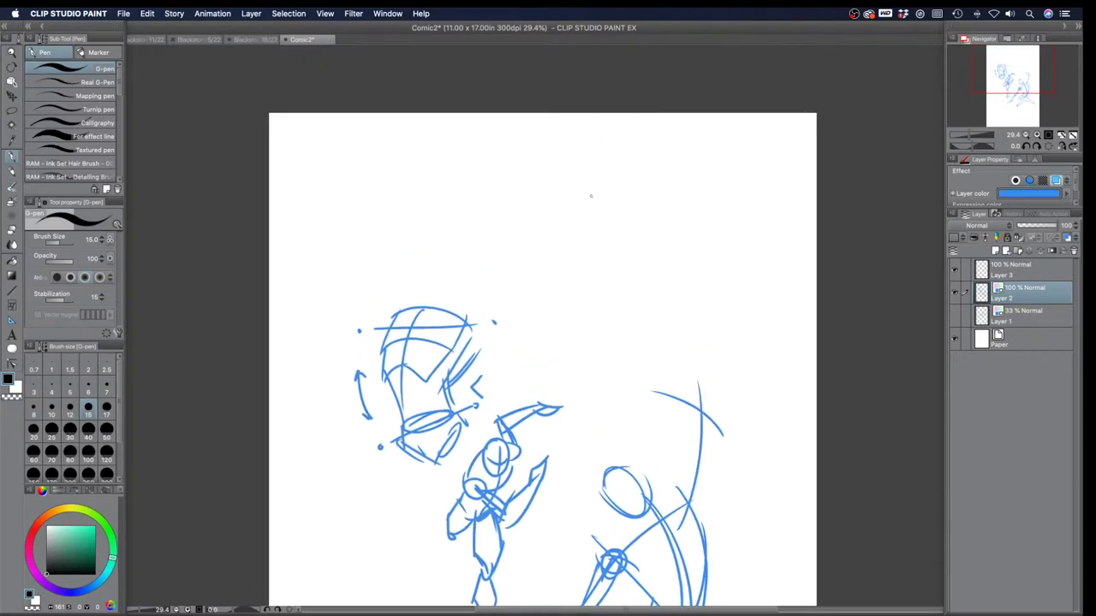
mouse_move(587, 196)
left_mouse_down()
mouse_move(636, 158)
mouse_move(646, 194)
mouse_move(635, 163)
mouse_move(653, 165)
mouse_move(646, 221)
mouse_move(658, 245)
left_mouse_up()
mouse_move(655, 225)
left_mouse_down()
mouse_move(692, 250)
mouse_move(651, 287)
left_mouse_up()
left_click_drag(591, 244, 646, 281)
mouse_move(580, 177)
left_mouse_down()
mouse_move(586, 237)
mouse_move(660, 226)
left_mouse_up()
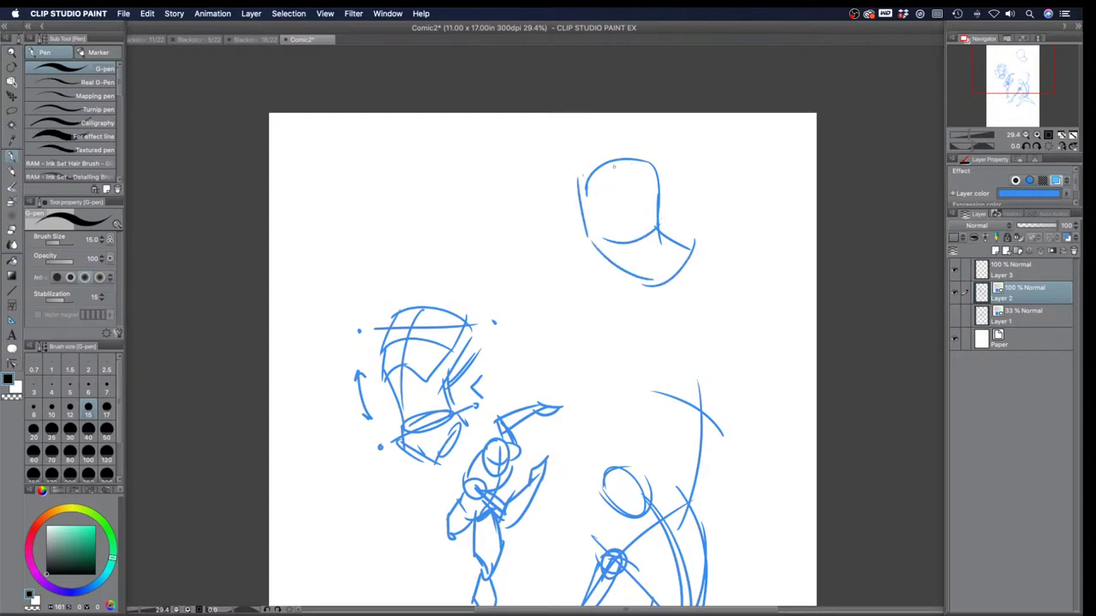
mouse_move(606, 165)
left_mouse_down()
mouse_move(632, 180)
mouse_move(609, 168)
mouse_move(635, 239)
left_mouse_up()
mouse_move(635, 185)
left_mouse_down()
mouse_move(636, 208)
mouse_move(693, 244)
mouse_move(686, 263)
mouse_move(648, 279)
left_mouse_up()
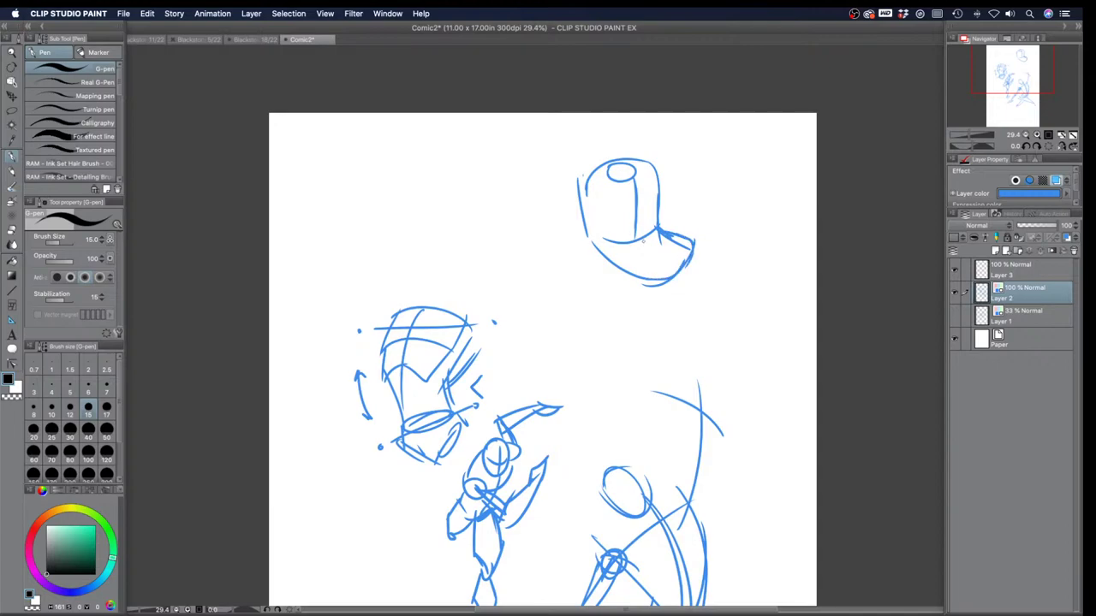
Step: Draw two tapering thighs extending from the new torso's pelvis, one raised sideways and one angled downward
mouse_move(642, 241)
left_mouse_down()
mouse_move(692, 246)
mouse_move(692, 257)
mouse_move(640, 270)
mouse_move(632, 250)
mouse_move(682, 224)
mouse_move(775, 214)
left_mouse_up()
mouse_move(675, 226)
left_mouse_down()
mouse_move(766, 209)
mouse_move(771, 217)
left_mouse_up()
left_click_drag(690, 259, 776, 215)
mouse_move(641, 278)
left_mouse_down()
mouse_move(681, 266)
mouse_move(700, 279)
mouse_move(723, 337)
left_mouse_up()
left_click_drag(690, 259, 732, 339)
mouse_move(642, 280)
left_mouse_down()
mouse_move(702, 339)
mouse_move(728, 334)
mouse_move(724, 349)
mouse_move(692, 354)
left_mouse_up()
Step: Add the lower legs bending back from both knees of the new torso sketch
mouse_move(701, 333)
left_mouse_down()
mouse_move(671, 359)
mouse_move(671, 381)
left_mouse_up()
left_click_drag(719, 348, 662, 399)
left_click_drag(772, 224, 731, 274)
left_click_drag(738, 267, 729, 292)
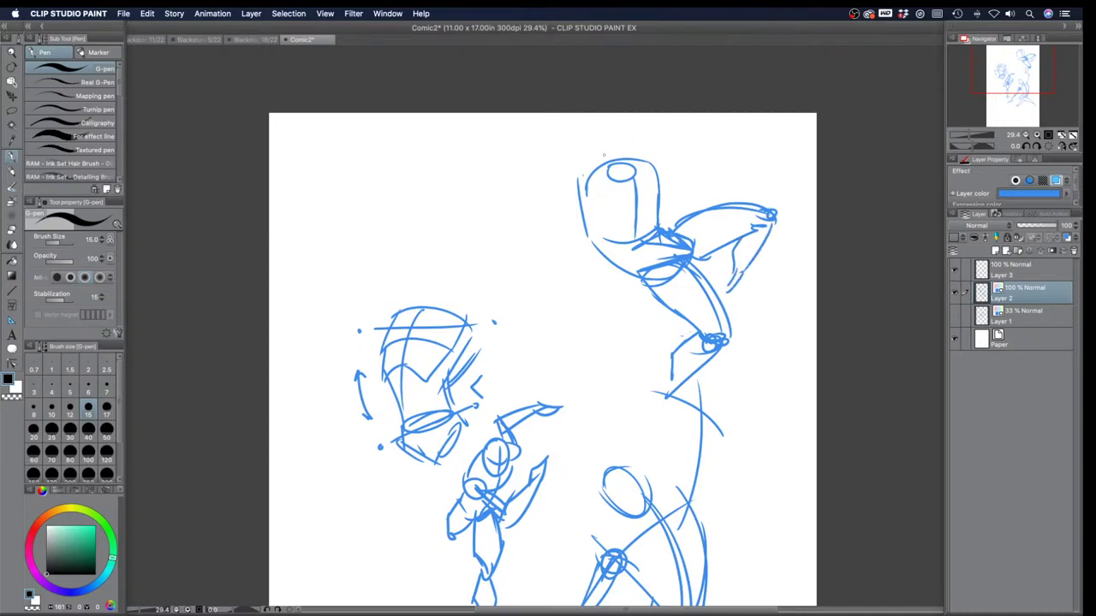
Step: Add a head oval, shoulder joints and both arms to the torso sketch, one forearm raised and the other lowered with a hand
mouse_move(621, 143)
left_mouse_down()
mouse_move(618, 164)
mouse_move(644, 128)
mouse_move(613, 141)
mouse_move(649, 152)
mouse_move(631, 182)
mouse_move(654, 167)
mouse_move(659, 185)
mouse_move(621, 219)
mouse_move(596, 218)
mouse_move(605, 178)
mouse_move(584, 204)
left_mouse_up()
left_click_drag(651, 175, 704, 169)
left_click_drag(704, 169, 688, 126)
left_click_drag(585, 200, 569, 261)
left_click_drag(564, 252, 552, 331)
mouse_move(557, 262)
left_mouse_down()
mouse_move(551, 315)
mouse_move(558, 264)
left_mouse_up()
left_click_drag(661, 166, 656, 182)
mouse_move(656, 172)
left_mouse_down()
mouse_move(704, 170)
mouse_move(676, 115)
mouse_move(702, 167)
left_mouse_up()
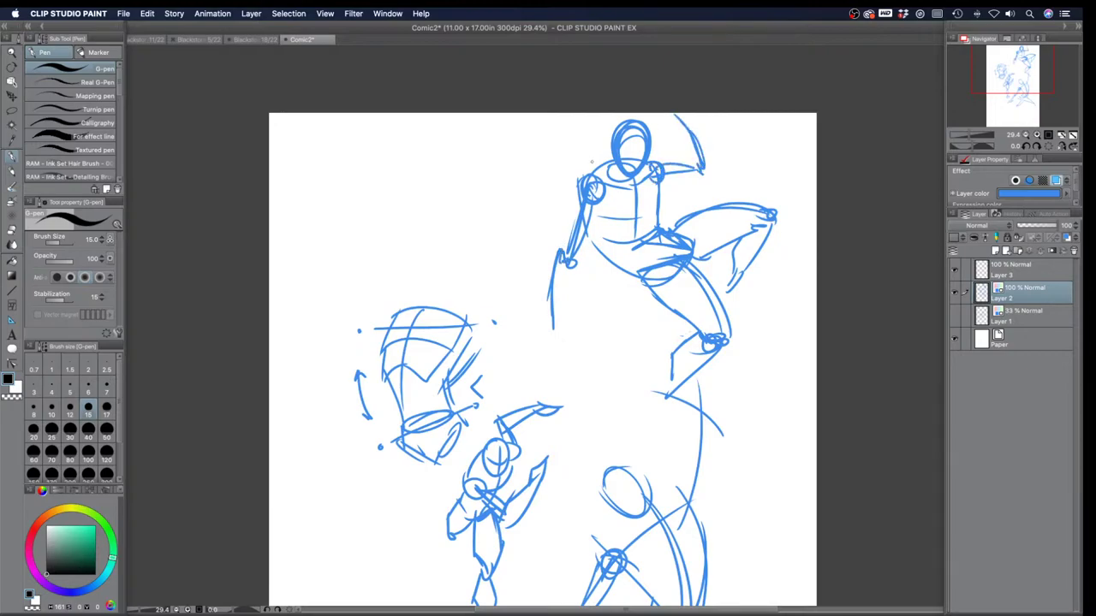
mouse_move(558, 261)
left_mouse_down()
mouse_move(553, 324)
mouse_move(567, 329)
mouse_move(534, 346)
mouse_move(578, 339)
mouse_move(570, 331)
mouse_move(533, 351)
mouse_move(587, 333)
mouse_move(530, 347)
left_mouse_up()
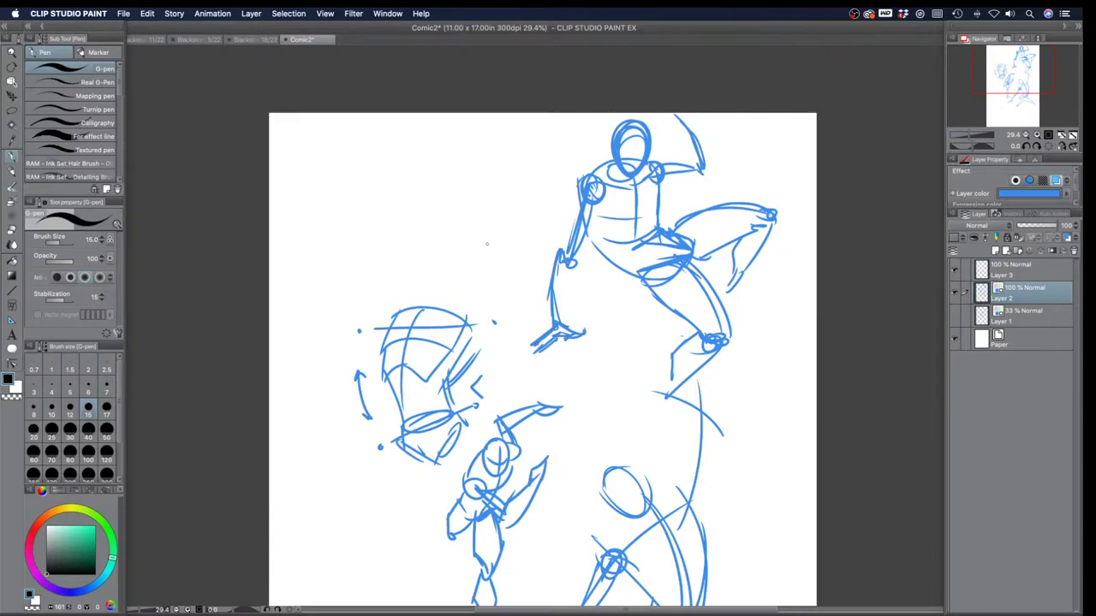
Step: Sketch a separate open hand with thumb, palm and wrist beside the new figure
left_click_drag(428, 206, 440, 229)
mouse_move(422, 175)
left_mouse_down()
mouse_move(434, 206)
mouse_move(492, 163)
left_mouse_up()
left_click_drag(490, 166, 433, 275)
left_click_drag(452, 226, 456, 278)
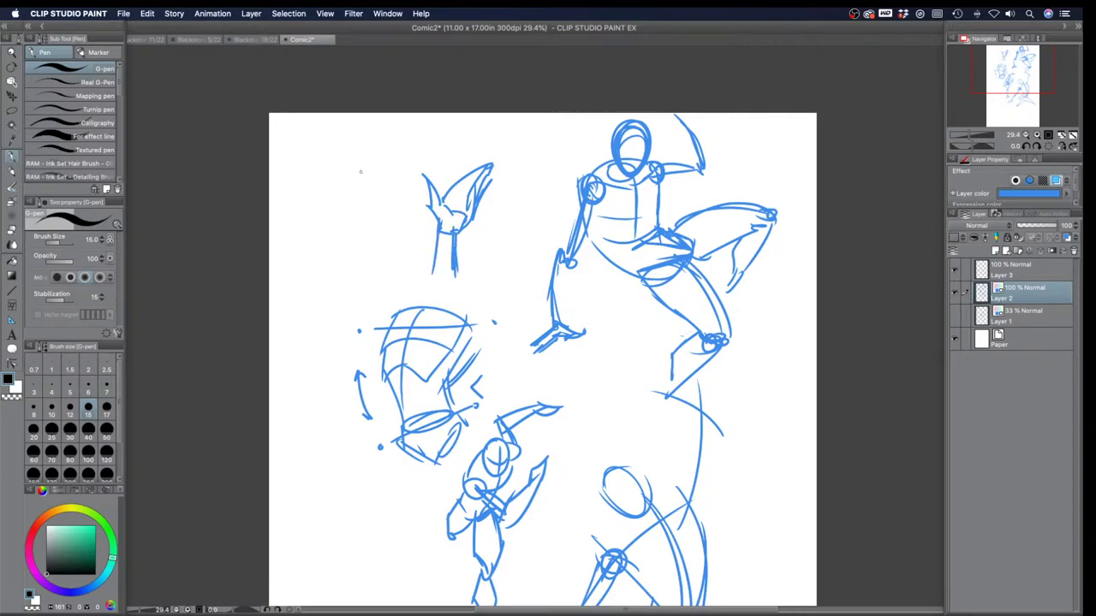
Step: Thicken the figure's raised arm and draw tapering side lines from the shoulders to the waist
mouse_move(696, 168)
left_mouse_down()
mouse_move(682, 121)
mouse_move(707, 169)
mouse_move(663, 177)
left_mouse_up()
mouse_move(670, 184)
left_mouse_down()
mouse_move(684, 189)
mouse_move(643, 173)
left_mouse_up()
left_click_drag(654, 181, 648, 220)
left_click_drag(598, 190, 639, 271)
left_click_drag(654, 189, 668, 231)
left_click_drag(601, 214, 655, 284)
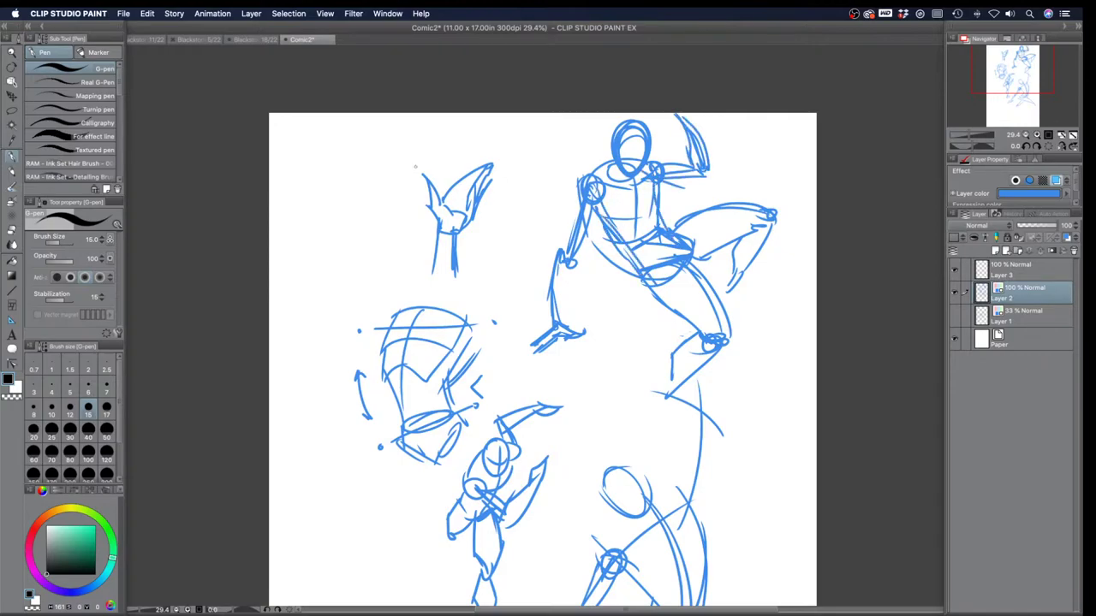
Step: Return to page 18 of BlackstoneComic2020 and toggle the Inks - P1 layer's visibility off and back on
scroll(415, 167, "down", 6)
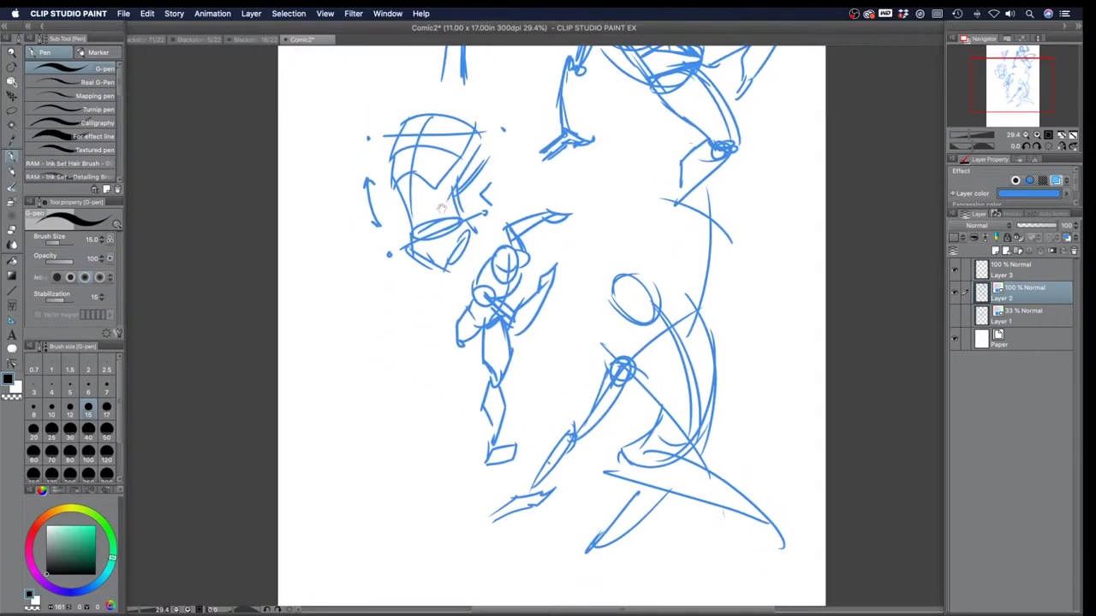
scroll(460, 221, "up", 2)
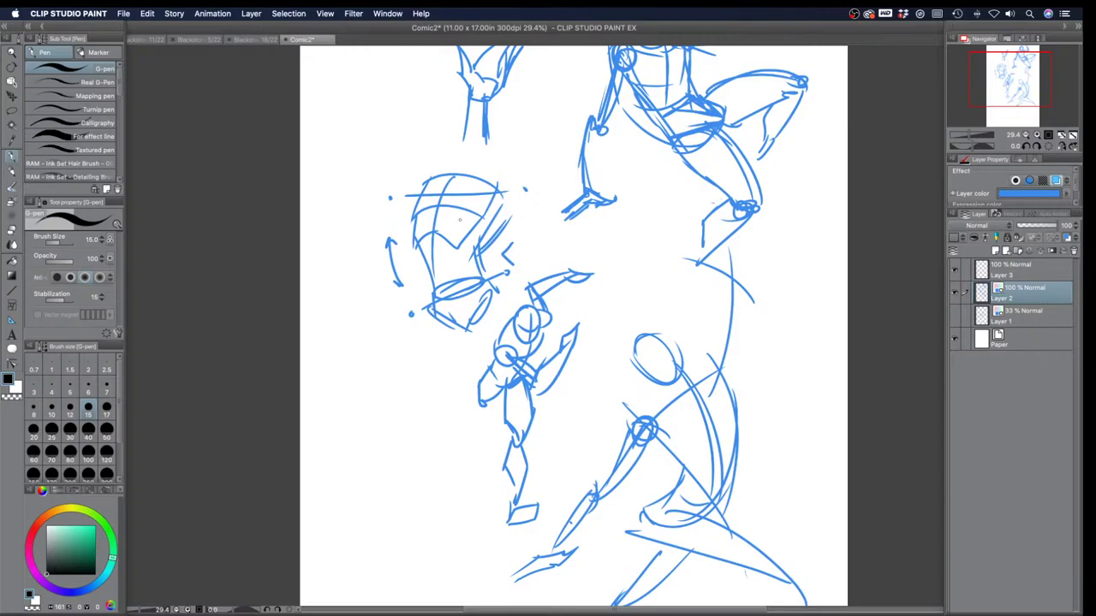
left_click(252, 41)
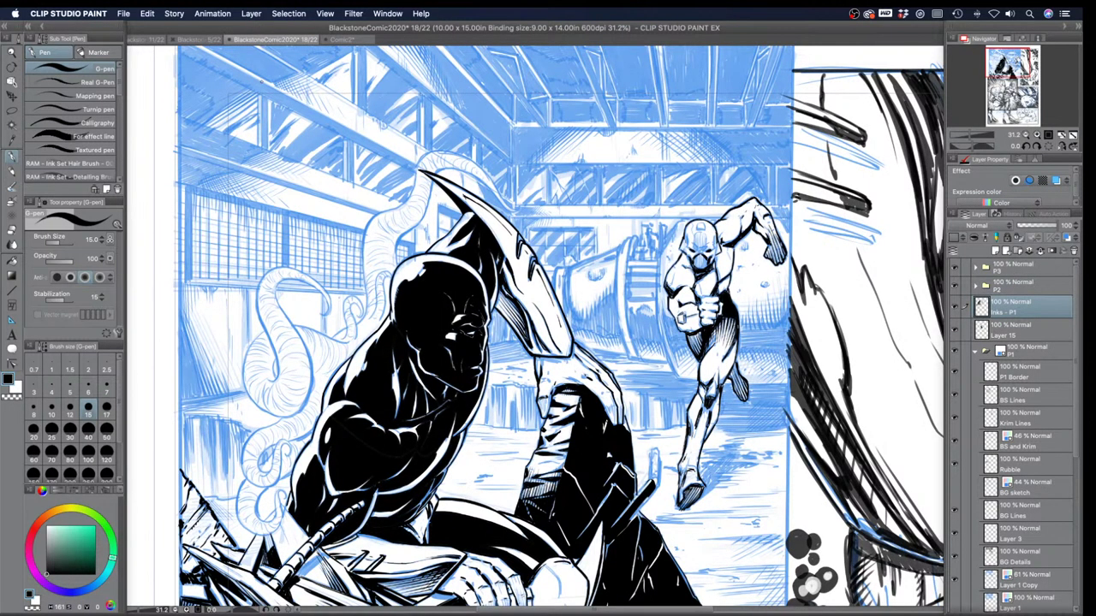
left_click(958, 310)
left_click(957, 310)
mouse_move(483, 360)
left_mouse_down()
mouse_move(579, 268)
mouse_move(591, 282)
left_mouse_up()
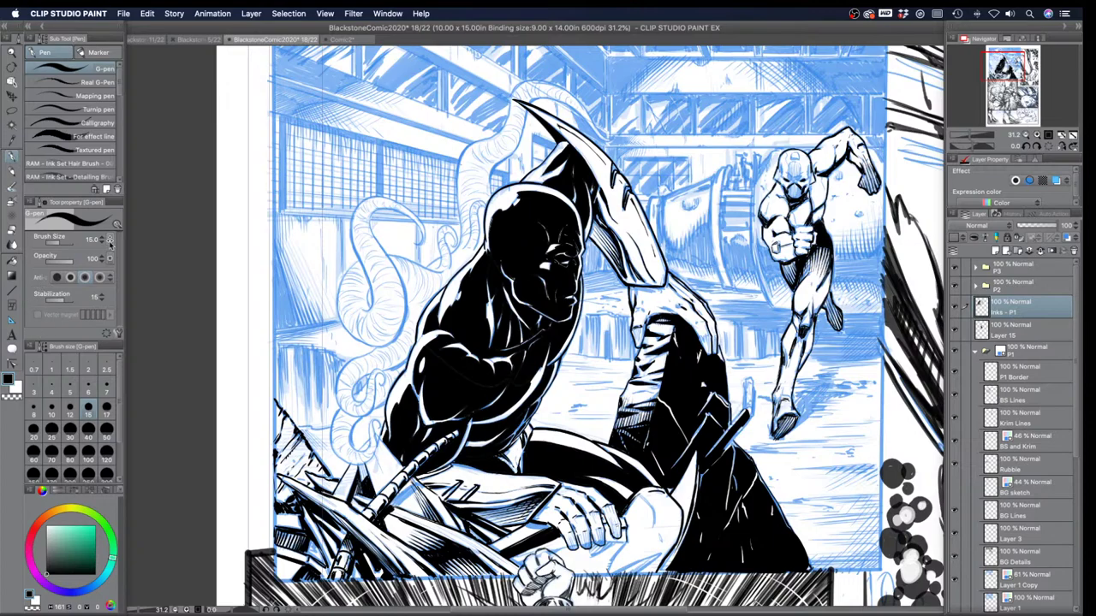
Step: Ink contour strokes on the crouching figure's bent knee and the forearm beside the gripping hands with the size 15 G-pen
left_click_drag(643, 499, 661, 546)
left_click_drag(660, 532, 664, 548)
left_click_drag(628, 541, 613, 560)
left_click_drag(623, 548, 607, 576)
mouse_move(614, 558)
left_mouse_down()
mouse_move(606, 576)
mouse_move(652, 558)
left_mouse_up()
mouse_move(643, 561)
left_mouse_down()
mouse_move(654, 556)
mouse_move(637, 574)
left_mouse_up()
left_click_drag(655, 560, 637, 574)
left_click_drag(567, 546, 514, 564)
left_click_drag(524, 559, 517, 568)
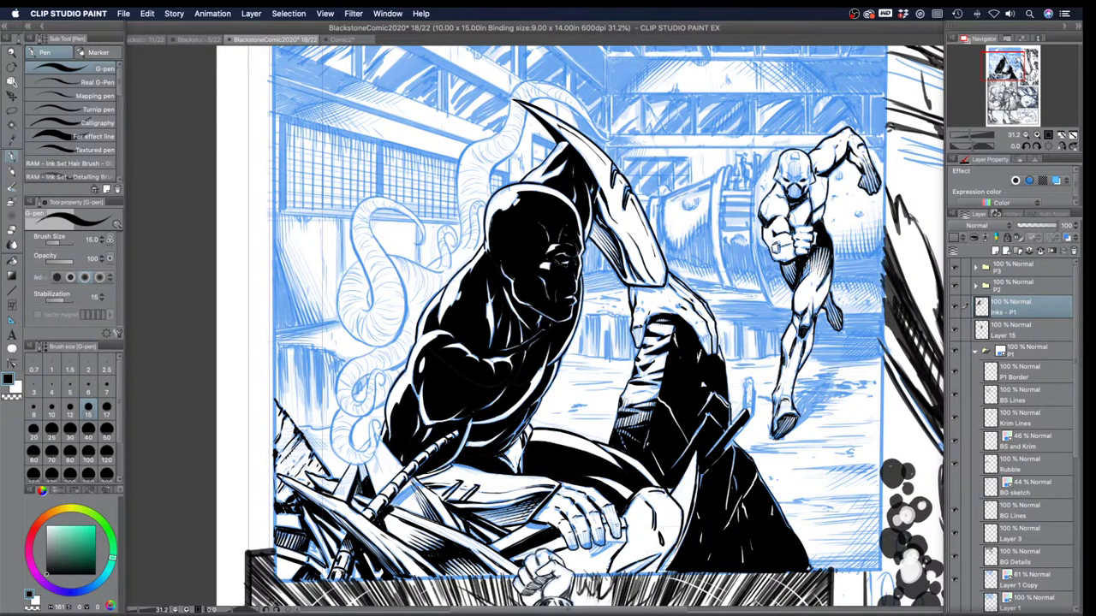
left_click_drag(609, 544, 593, 554)
Step: Reduce the G-pen size to 10 and add a finer ink stroke between the two clasped hands
key("bracketleft")
key("bracketleft")
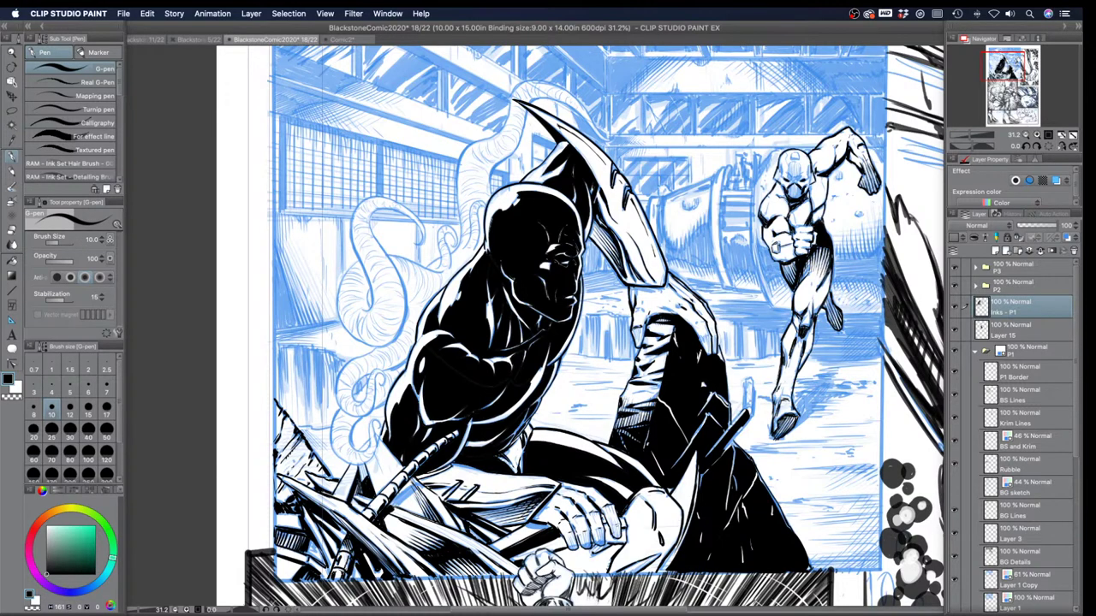
key("bracketleft")
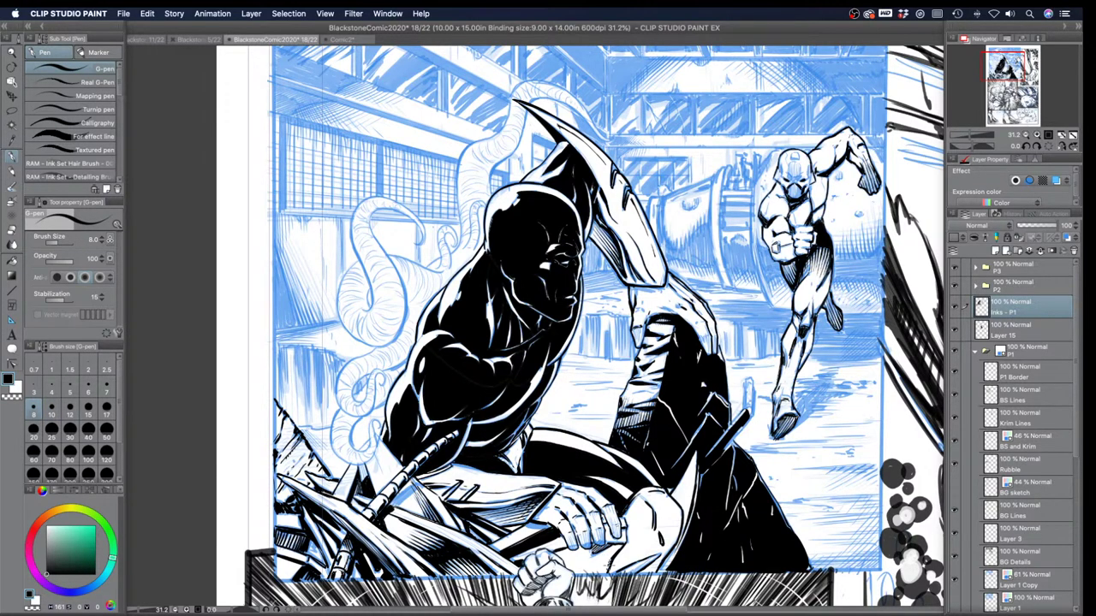
key("bracketright")
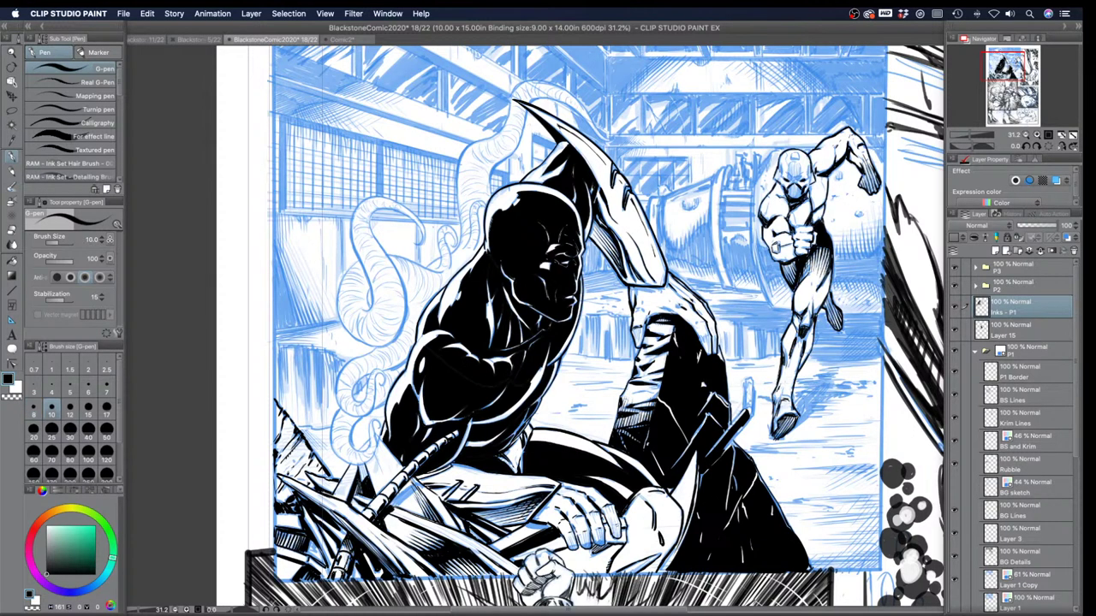
left_click_drag(565, 539, 544, 551)
Step: Check Layer 15 by toggling its visibility, then select it and ink the upright end of the rod above the rubble
left_click(957, 330)
left_click(956, 330)
left_click(999, 325)
left_click_drag(745, 382, 752, 416)
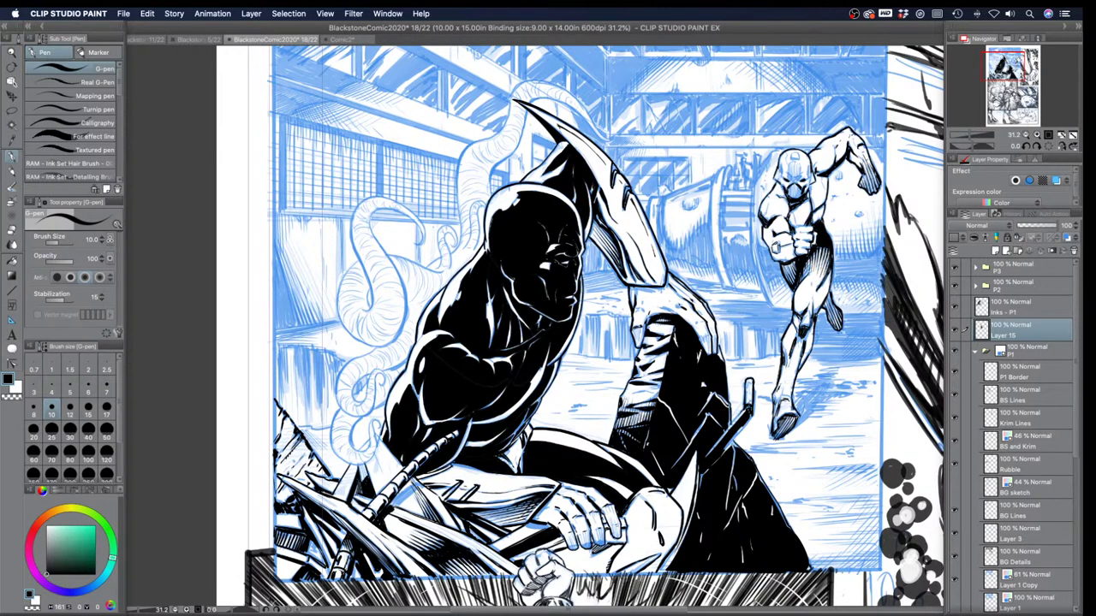
left_click_drag(749, 388, 751, 407)
Step: Set the G-pen size to 6 and ink the dark face details on the running figure's mask
left_click_drag(750, 394, 635, 435)
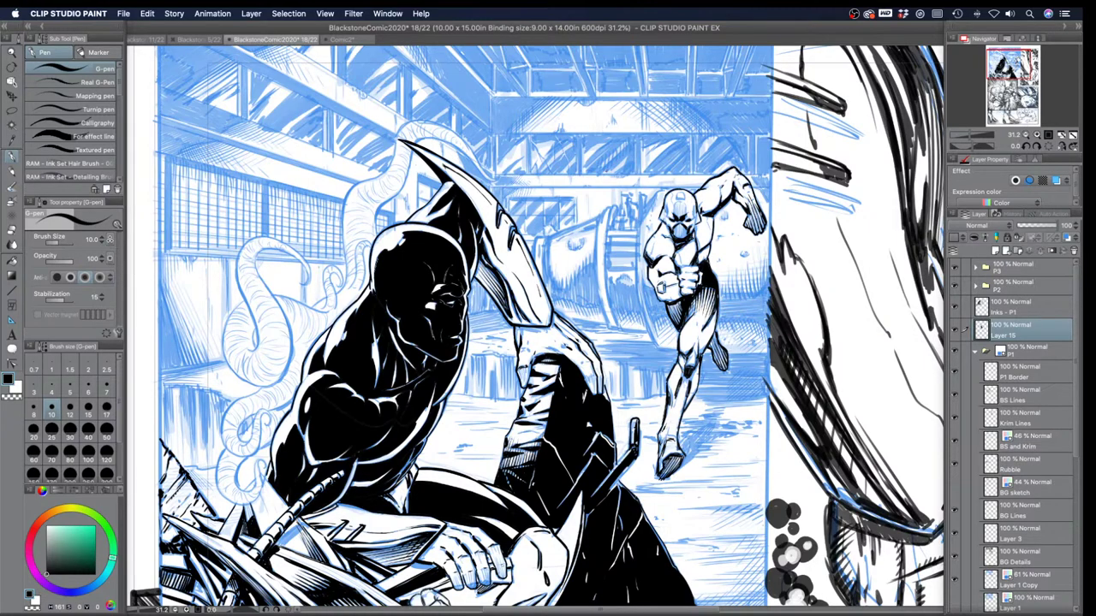
key("bracketleft")
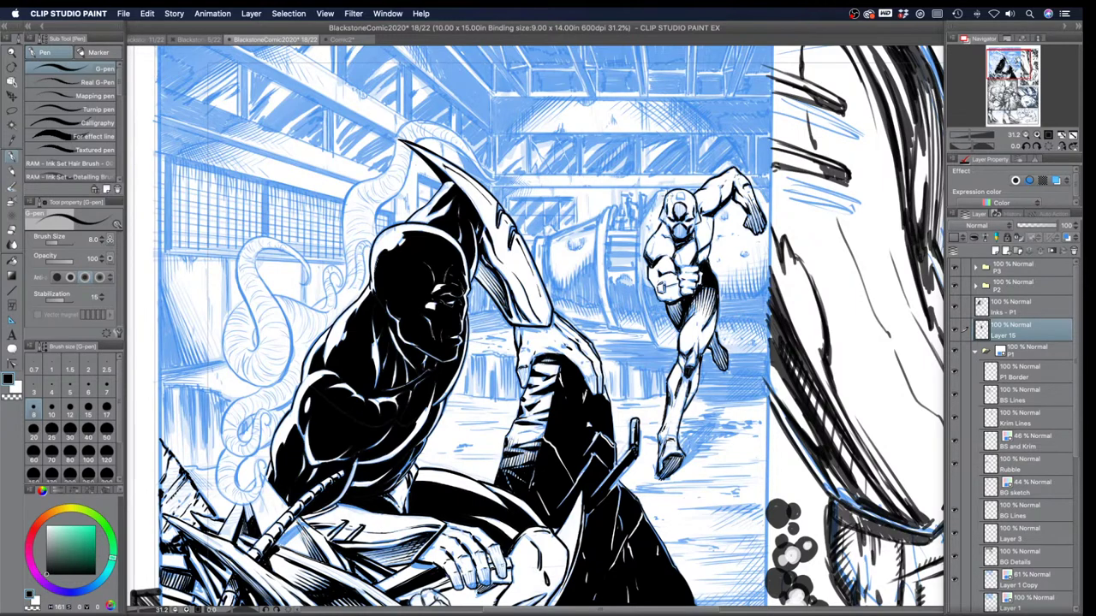
key("bracketleft")
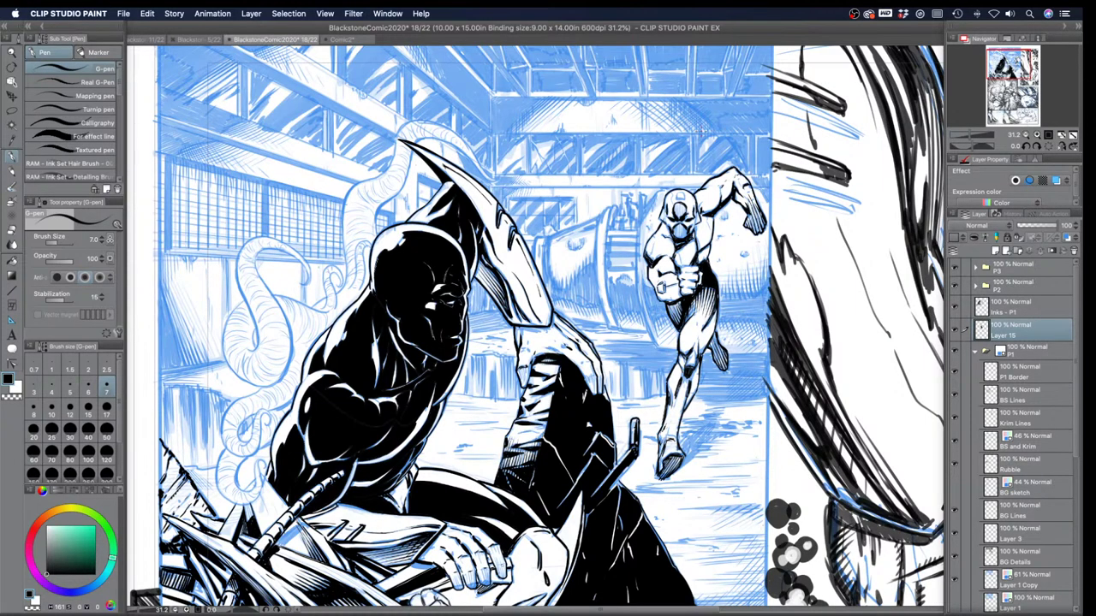
key("bracketleft")
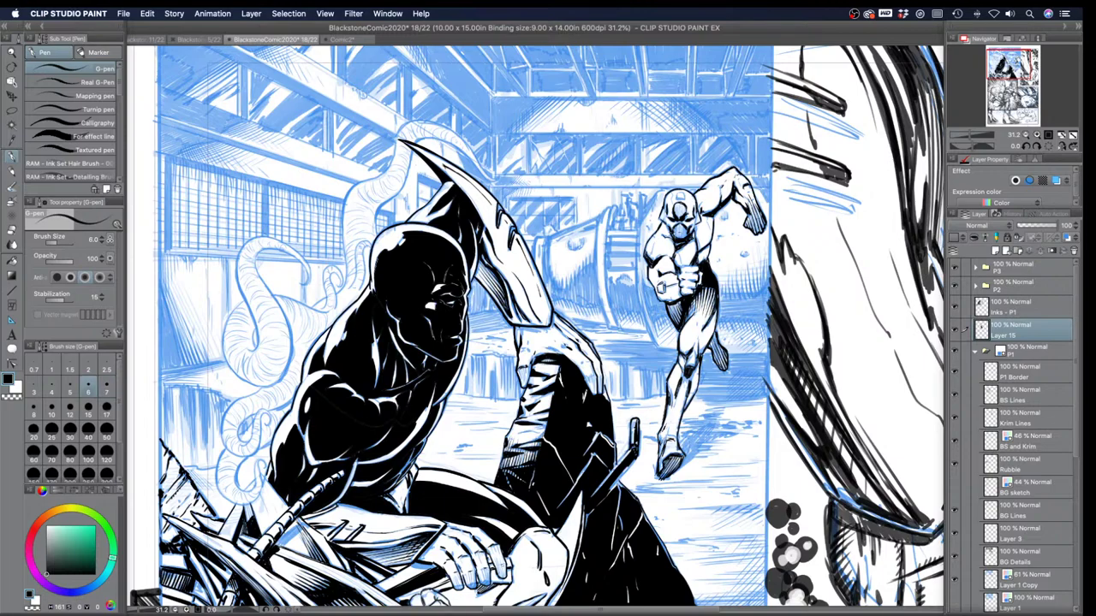
left_click_drag(673, 224, 686, 240)
left_click_drag(672, 211, 680, 217)
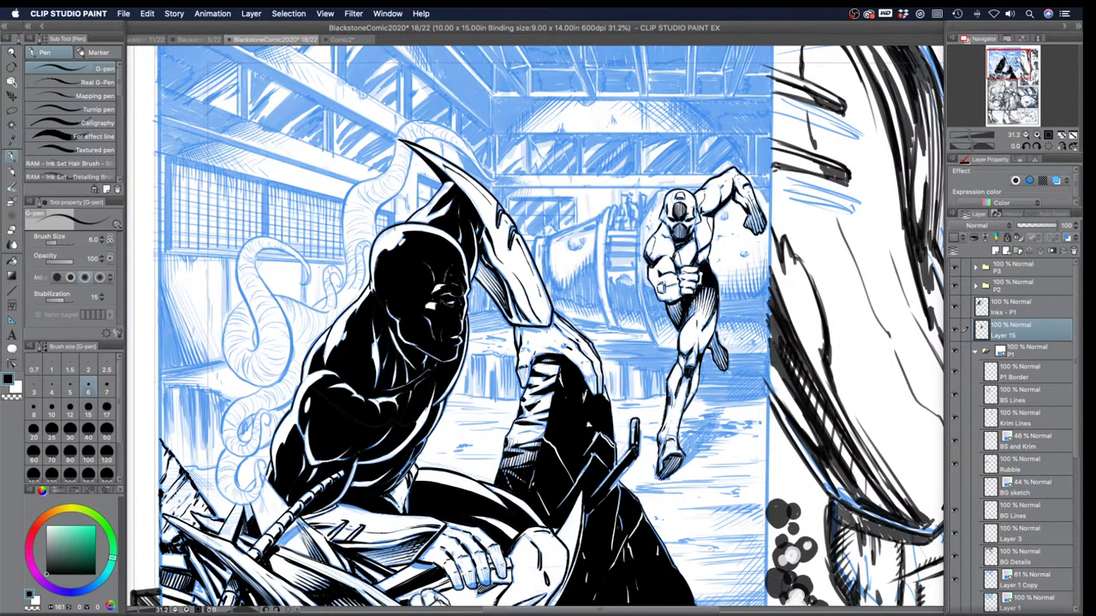
key("bracketright")
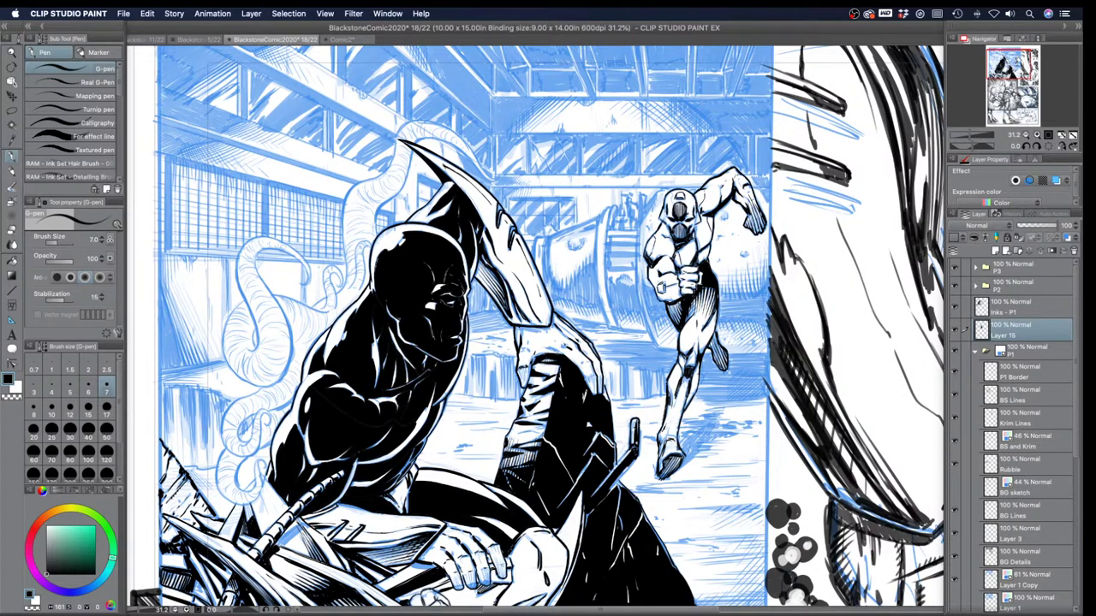
key("bracketleft")
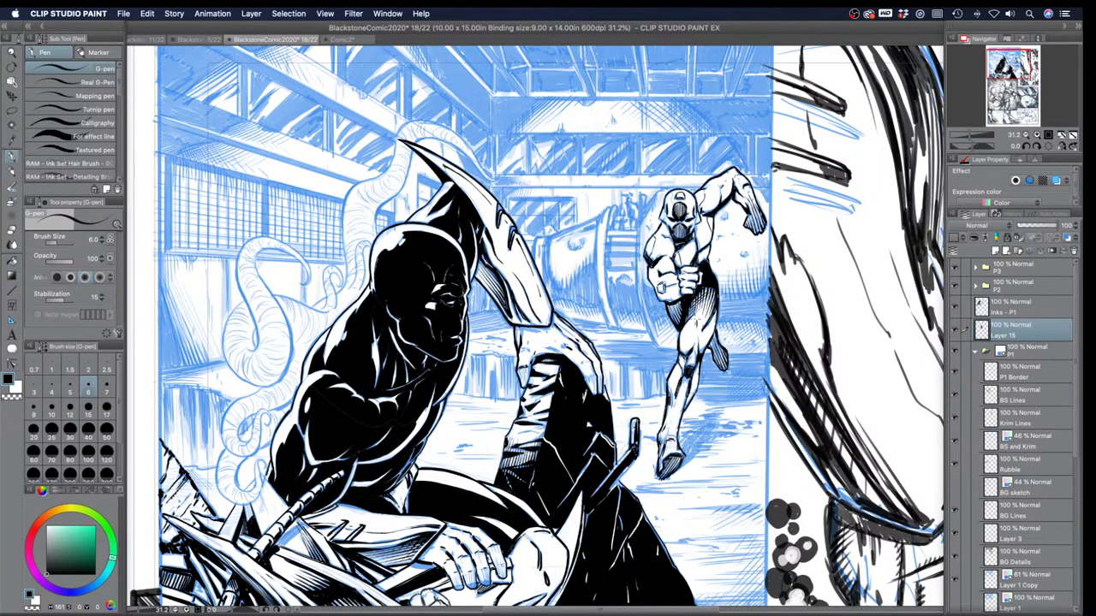
Step: Ink the S-shaped outlines of the large curled tentacle behind the crouching figure, raising the G-pen size to 7
left_click_drag(347, 431, 479, 433)
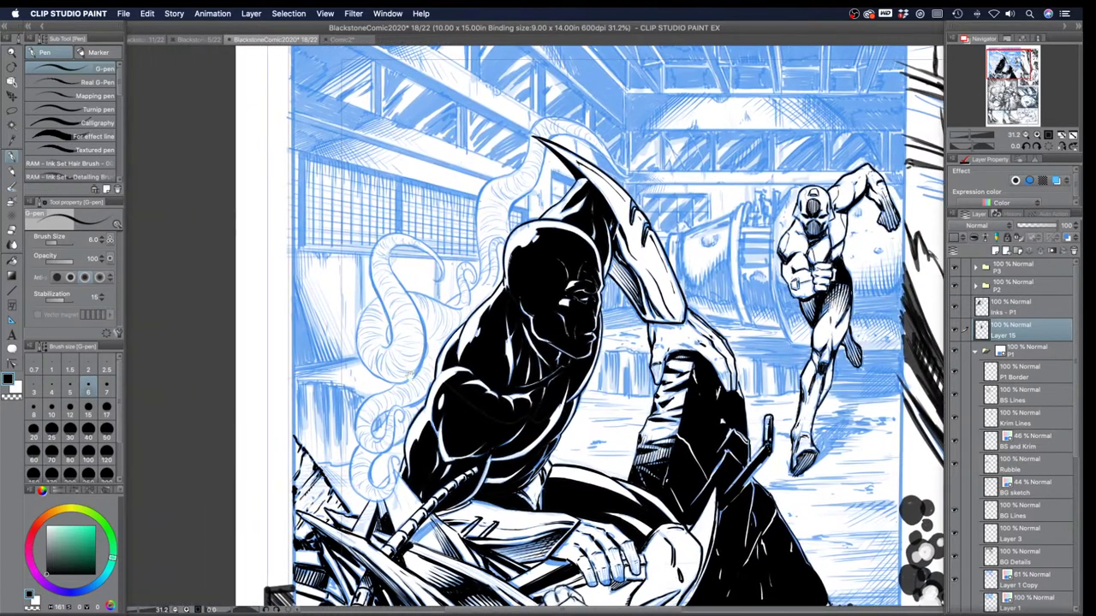
left_click_drag(372, 357, 454, 357)
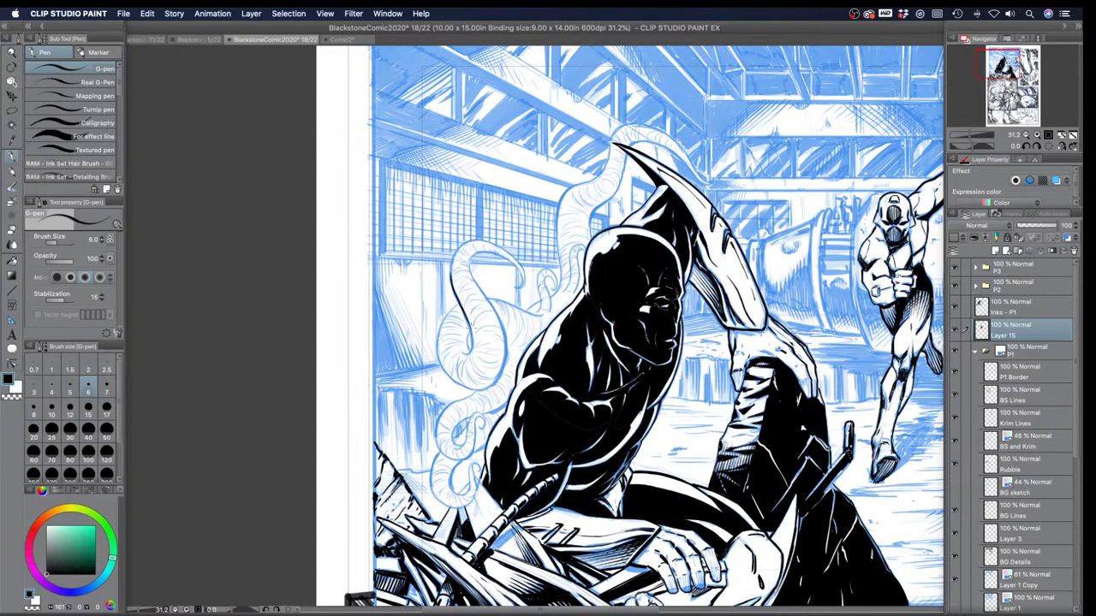
mouse_move(471, 338)
left_mouse_down()
mouse_move(466, 356)
mouse_move(454, 348)
left_mouse_up()
key("]")
mouse_move(500, 314)
left_mouse_down()
mouse_move(504, 367)
mouse_move(491, 386)
left_mouse_up()
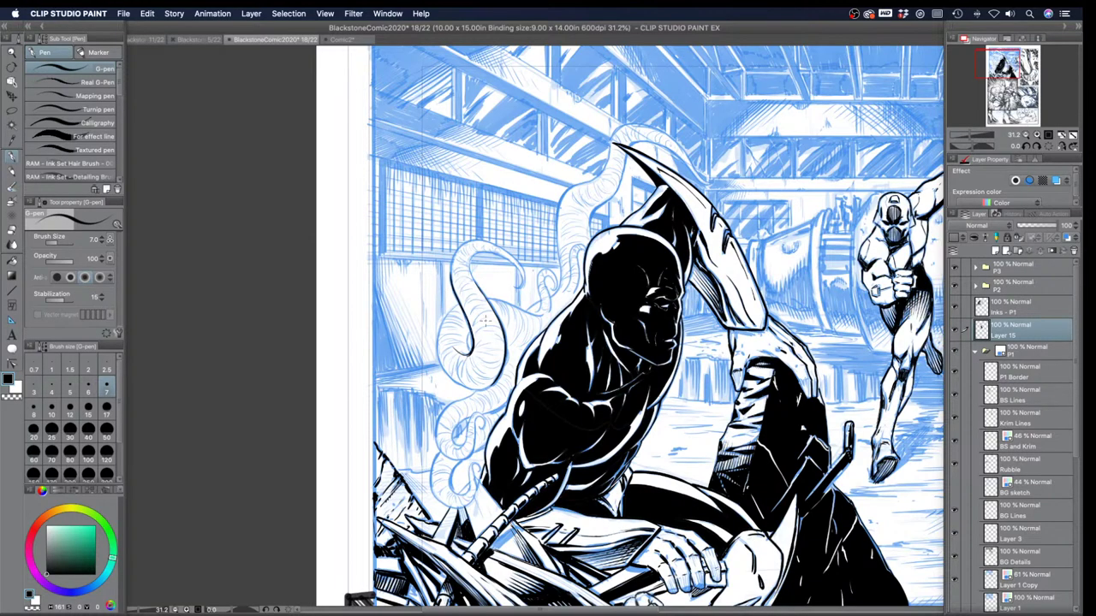
mouse_move(468, 330)
left_mouse_down()
mouse_move(473, 355)
mouse_move(471, 344)
left_mouse_up()
left_click_drag(457, 303, 438, 348)
left_click_drag(481, 257, 470, 250)
Step: Rotate and enlarge the canvas view and ink the large tentacle's hooked tip
key("shift+space")
left_click_drag(432, 248, 590, 211)
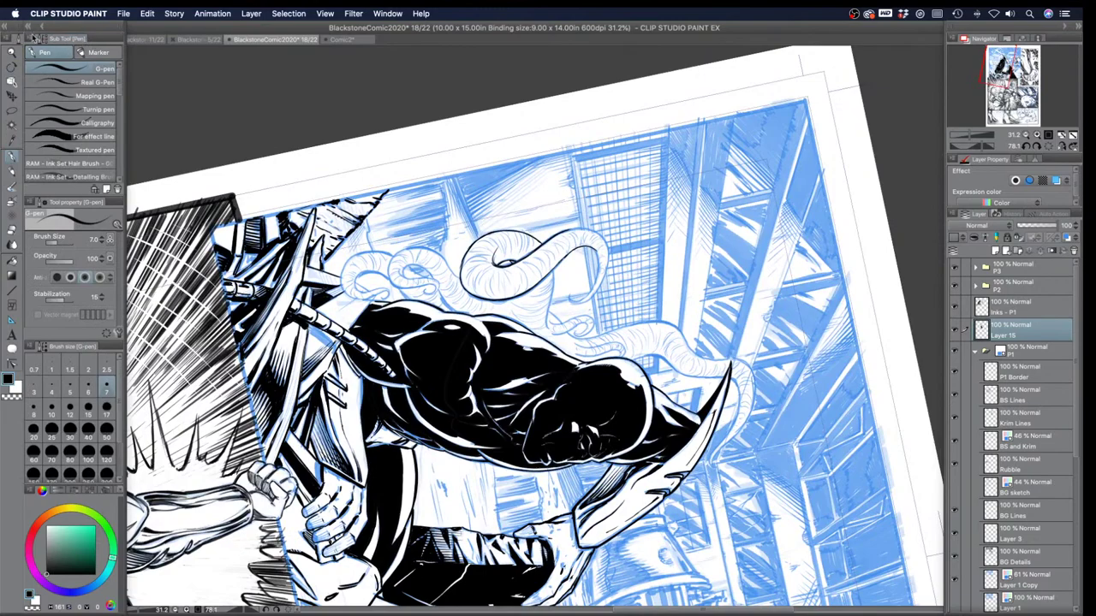
left_click(12, 53)
left_click_drag(494, 239, 531, 239)
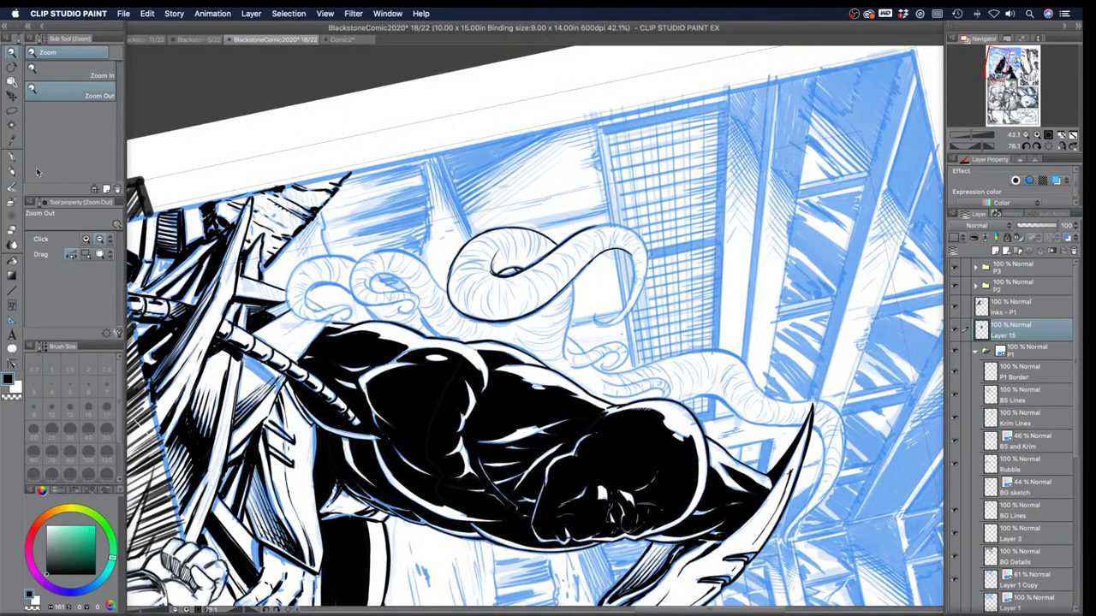
left_click(12, 161)
mouse_move(626, 251)
left_mouse_down()
mouse_move(636, 268)
mouse_move(626, 306)
mouse_move(596, 324)
left_mouse_up()
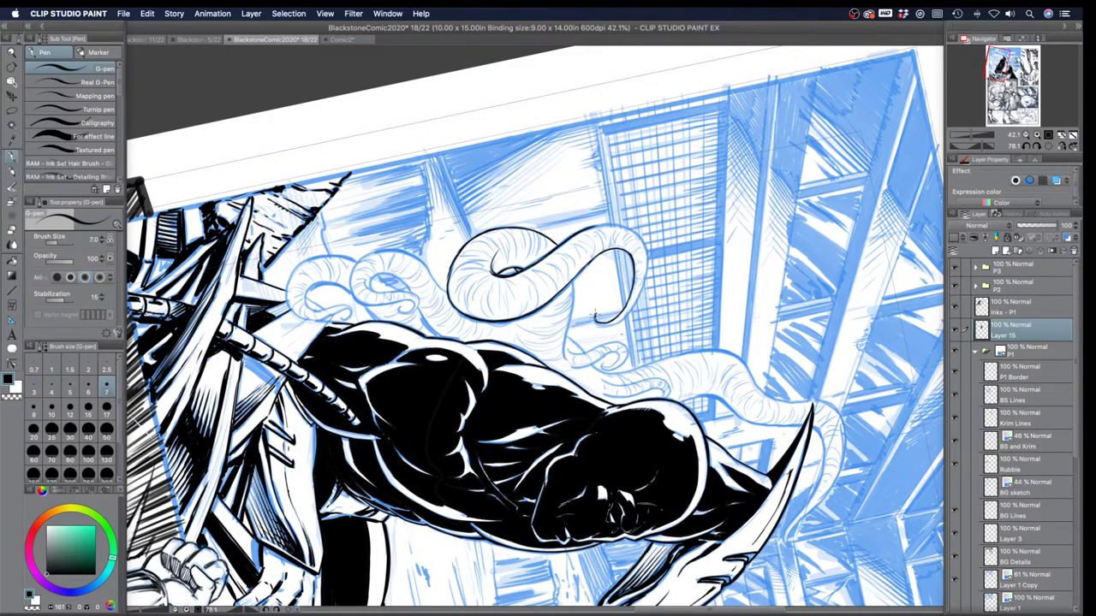
Step: Ink the curved edge of the tentacle base emerging behind the large coil, rotating the canvas to suit the stroke
mouse_move(594, 323)
left_mouse_down()
mouse_move(622, 319)
mouse_move(619, 327)
mouse_move(648, 270)
mouse_move(648, 243)
mouse_move(611, 210)
mouse_move(420, 249)
left_mouse_up()
key("r")
key("p")
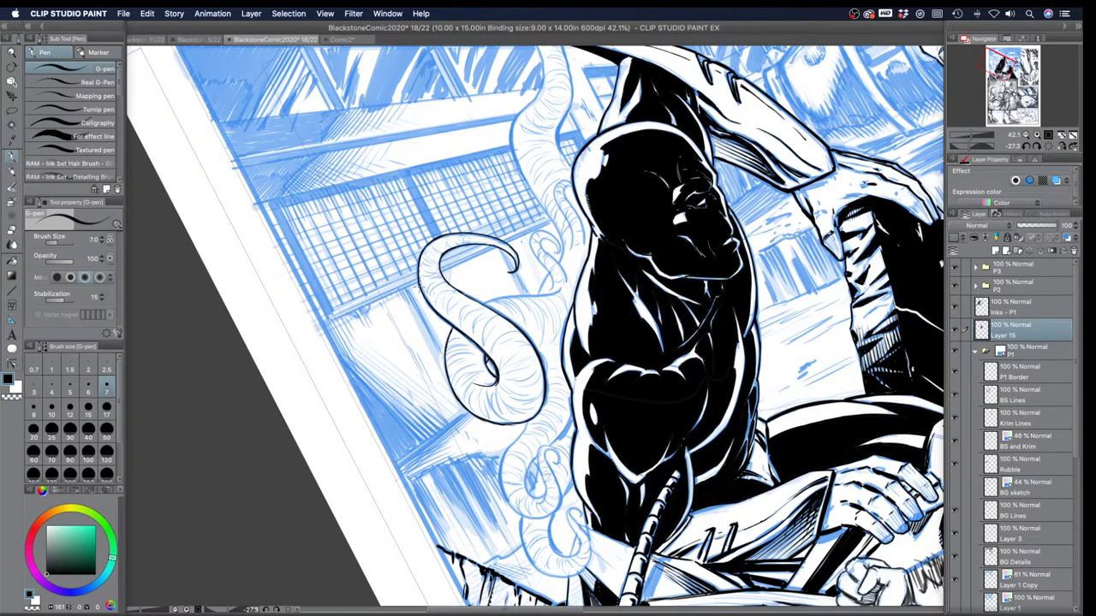
key("shift+space")
left_click_drag(382, 136, 685, 197)
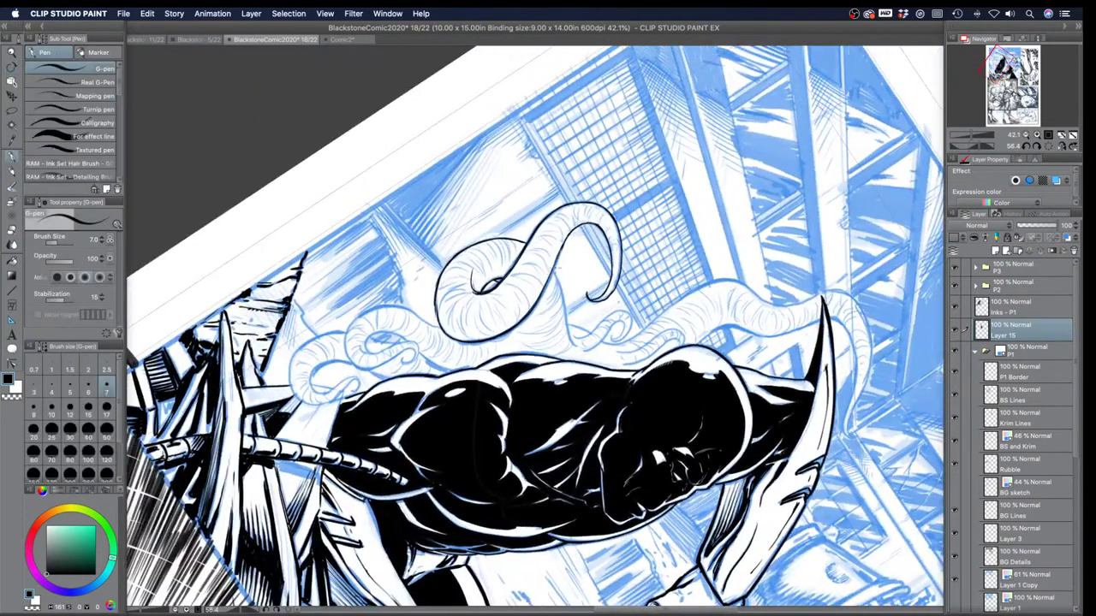
left_click_drag(555, 268, 574, 346)
key("r")
left_click_drag(370, 320, 454, 472)
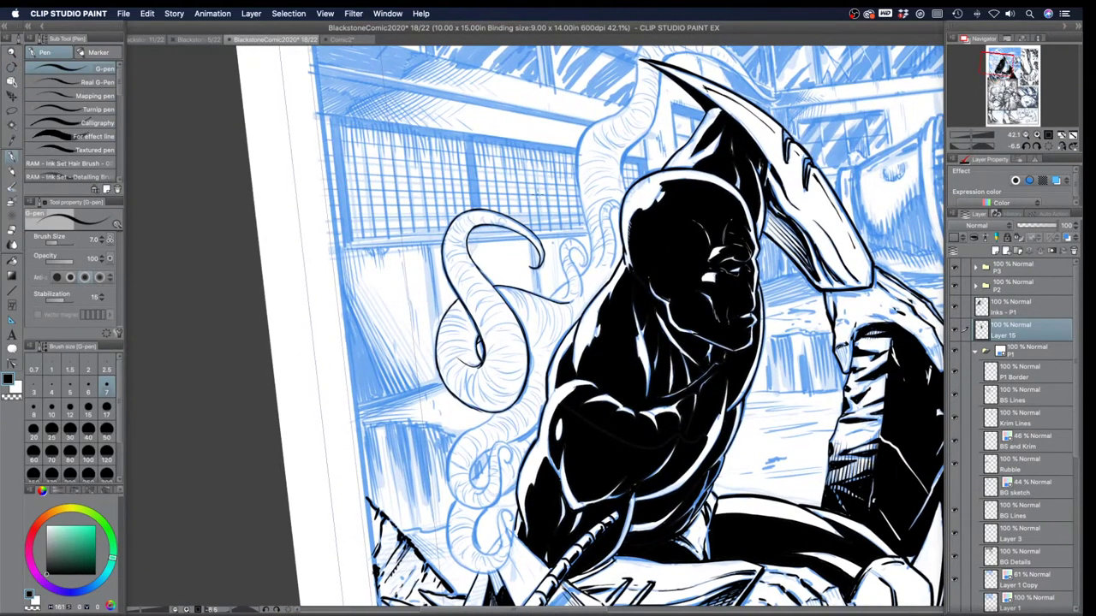
Step: Ink the outlines of the two small coiled tentacles below the large one, beside the figure's arm
left_click_drag(445, 379, 565, 319)
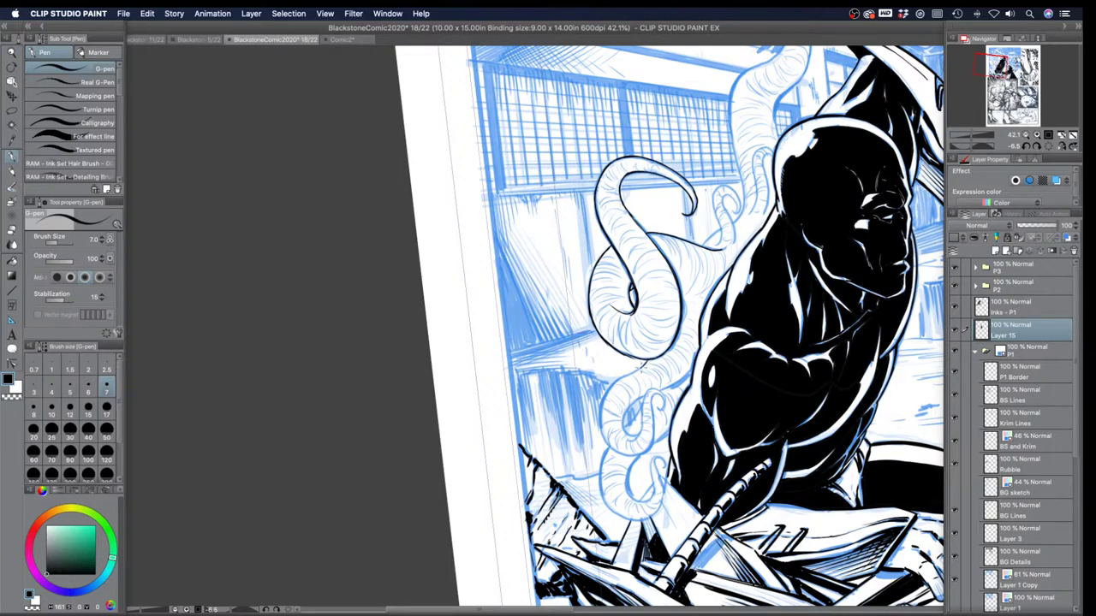
left_click_drag(622, 376, 617, 383)
left_click_drag(611, 383, 603, 405)
scroll(526, 362, "down", 2)
mouse_move(602, 355)
left_mouse_down()
mouse_move(603, 395)
mouse_move(638, 407)
mouse_move(658, 382)
mouse_move(647, 351)
mouse_move(659, 350)
mouse_move(657, 363)
mouse_move(663, 344)
mouse_move(647, 340)
mouse_move(632, 390)
mouse_move(623, 354)
mouse_move(683, 323)
left_mouse_up()
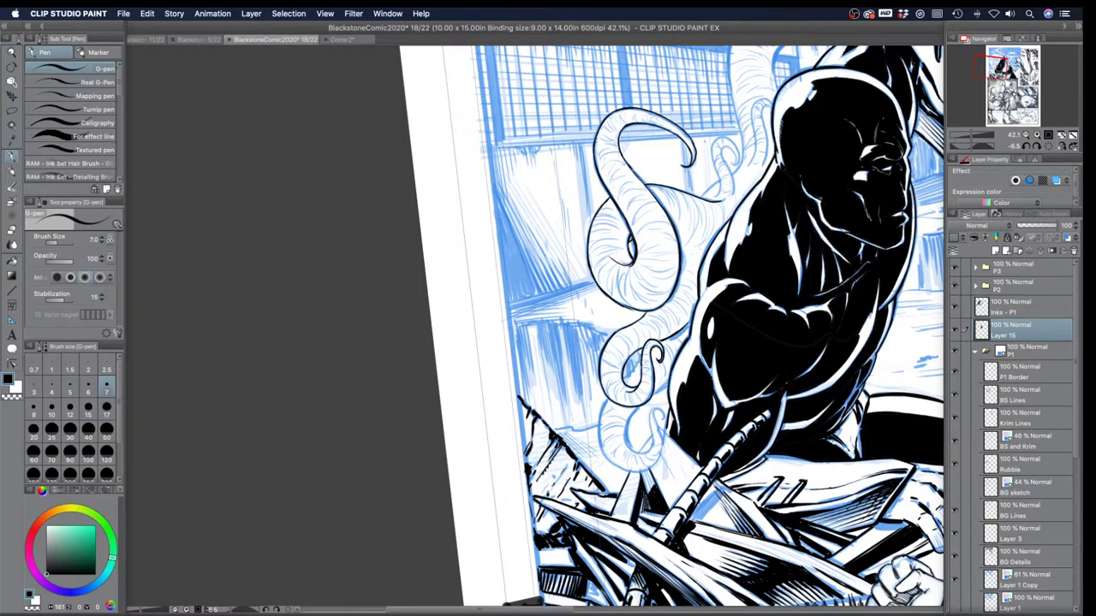
left_click_drag(644, 358, 626, 381)
mouse_move(609, 462)
left_mouse_down()
mouse_move(652, 467)
mouse_move(661, 410)
mouse_move(647, 417)
mouse_move(648, 455)
mouse_move(636, 456)
mouse_move(625, 421)
mouse_move(637, 396)
mouse_move(628, 423)
mouse_move(673, 380)
left_mouse_up()
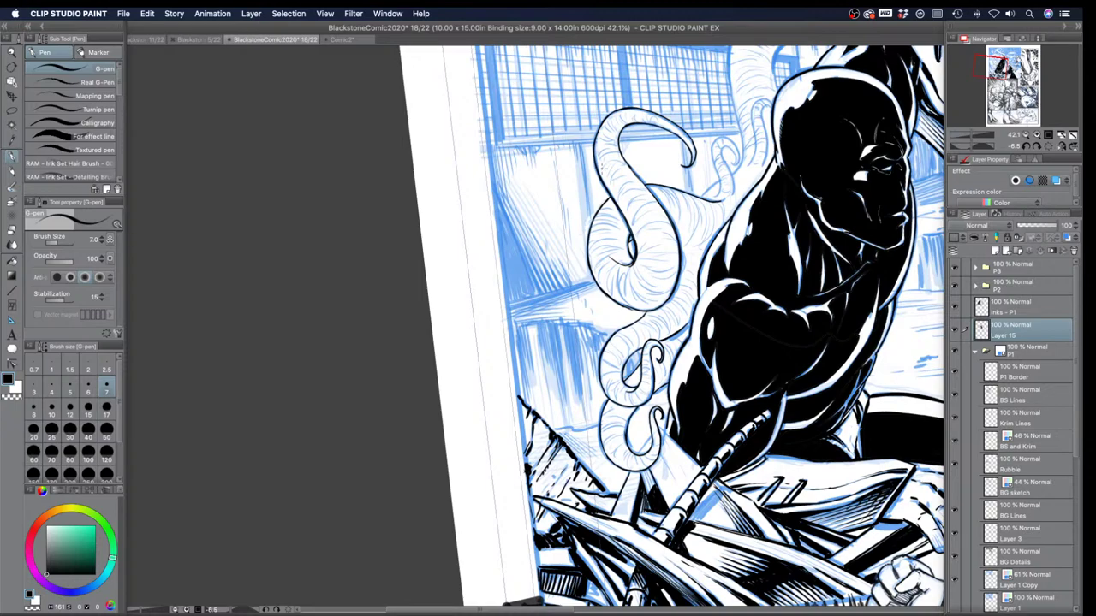
Step: Erase the stray mark beside the large tentacle's coil with transparent colour, then redraw the short line in black
left_click_drag(553, 296, 513, 321)
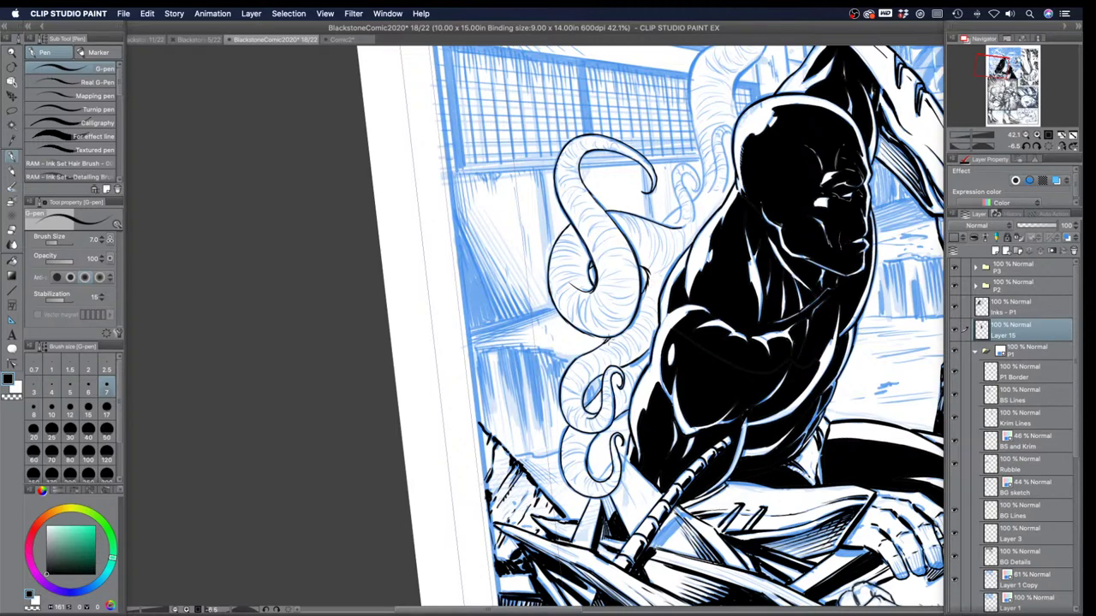
left_click(12, 396)
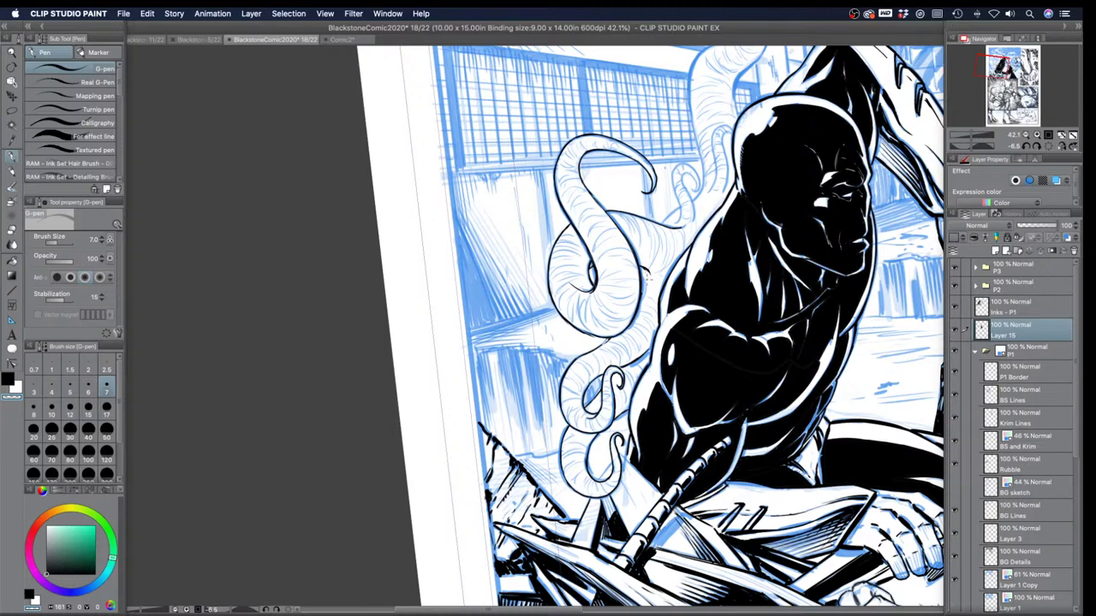
left_click(9, 381)
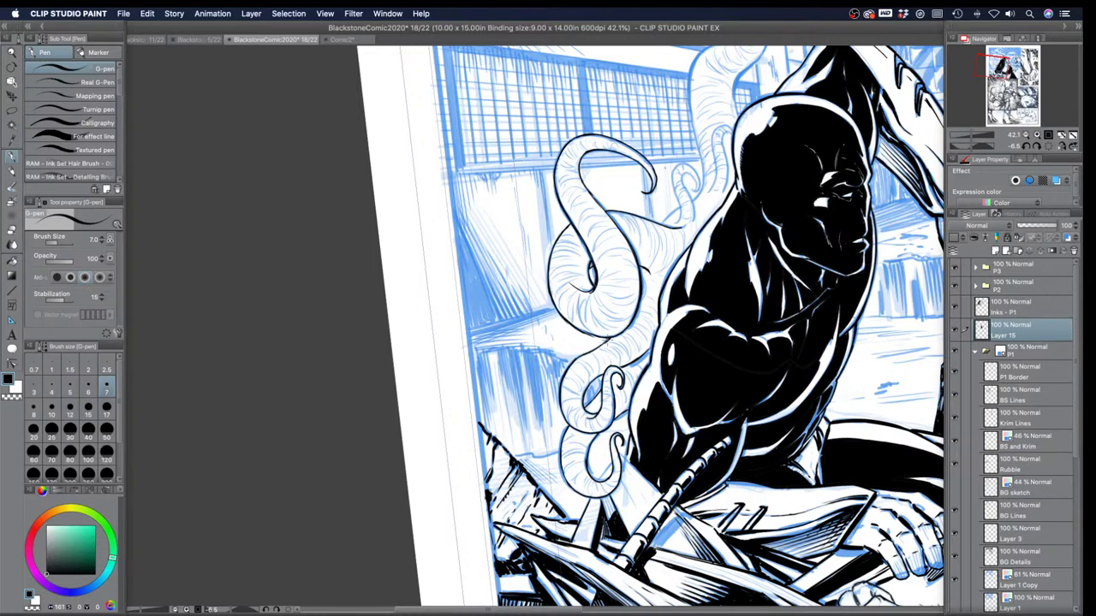
left_click_drag(642, 300, 648, 278)
Step: Ink both edges of the thick upper tentacle rising behind the figure's head up to the blade tip
left_click_drag(504, 285, 429, 356)
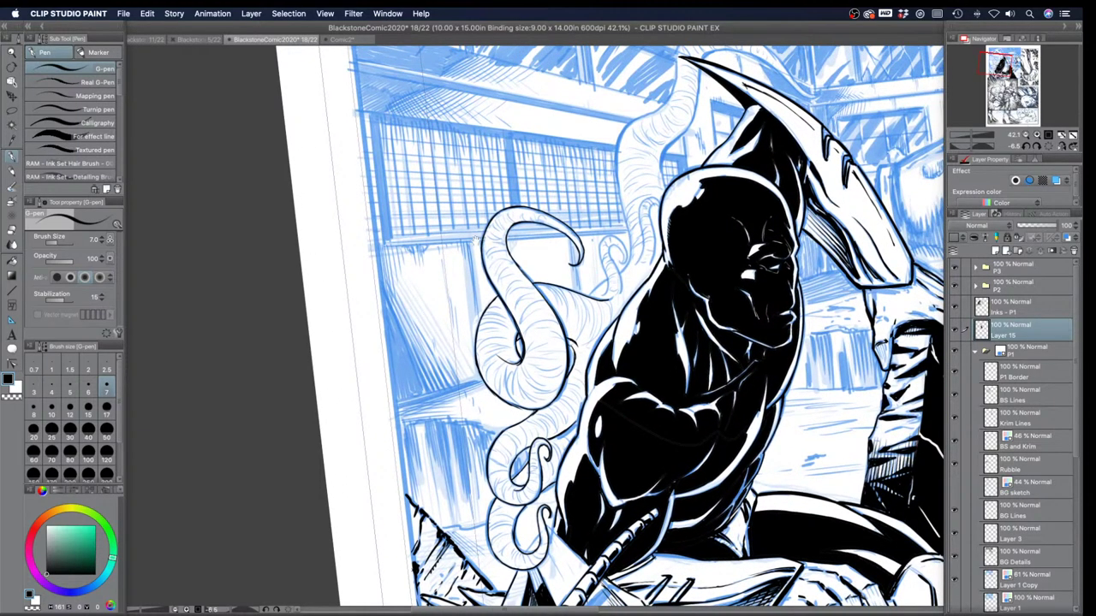
scroll(508, 287, "up", 5)
scroll(508, 287, "right", 3)
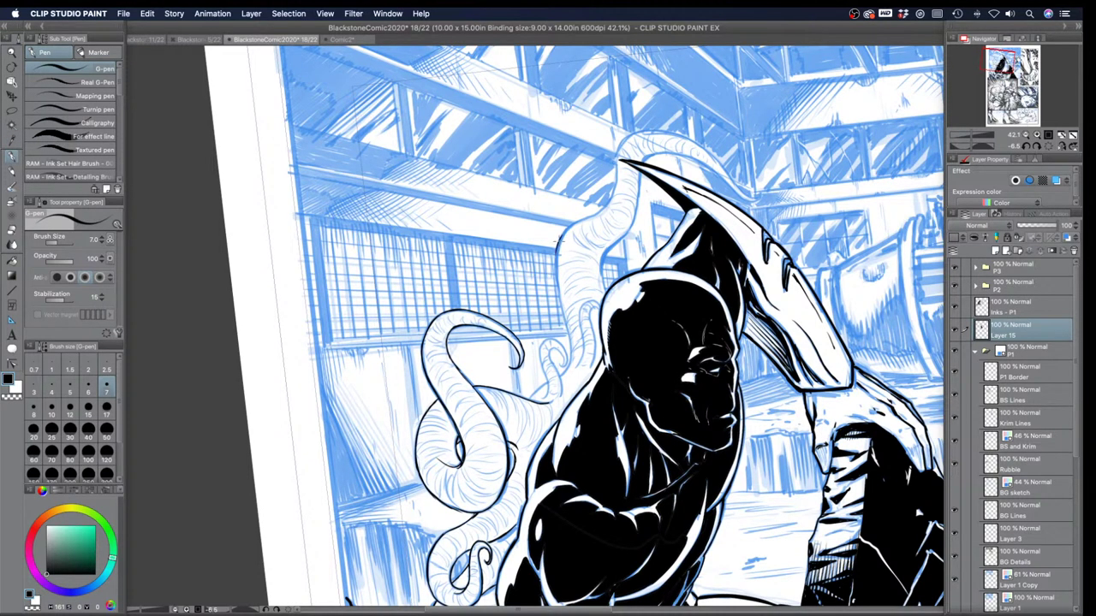
left_click_drag(556, 259, 573, 355)
left_click_drag(566, 355, 565, 372)
left_click_drag(570, 365, 558, 382)
left_click_drag(606, 249, 600, 292)
mouse_move(613, 244)
left_mouse_down()
mouse_move(601, 252)
mouse_move(625, 232)
mouse_move(633, 205)
left_mouse_up()
mouse_move(640, 175)
left_mouse_down()
mouse_move(635, 190)
mouse_move(612, 176)
mouse_move(609, 202)
mouse_move(556, 239)
left_mouse_up()
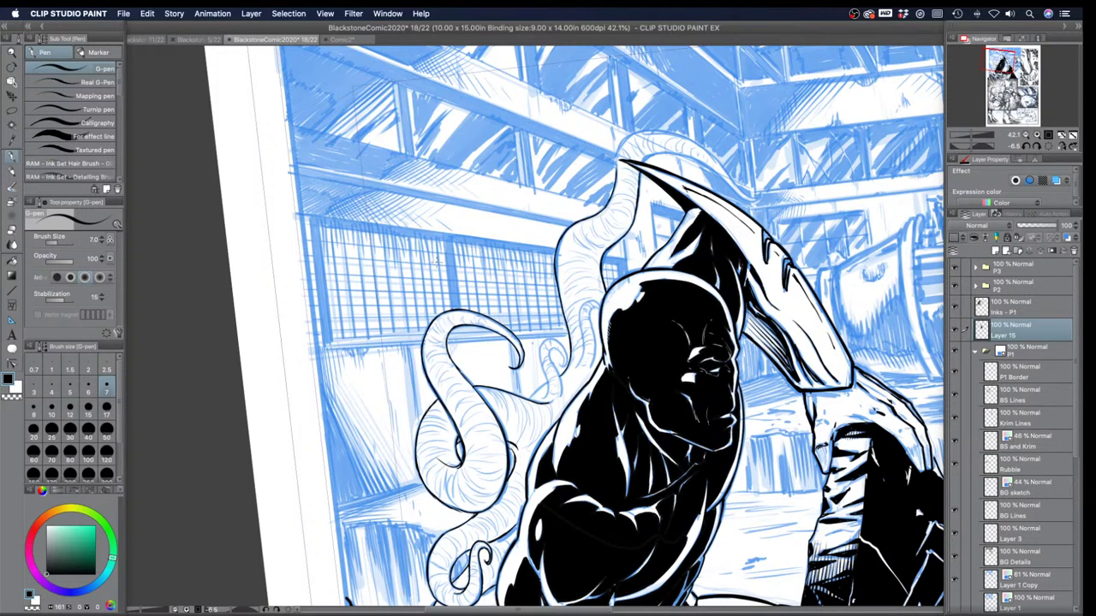
Step: Rotate the canvas view to 72 degrees for inking around the upper tentacle and return to the G-pen
key("shift+space")
left_click_drag(560, 128, 759, 310)
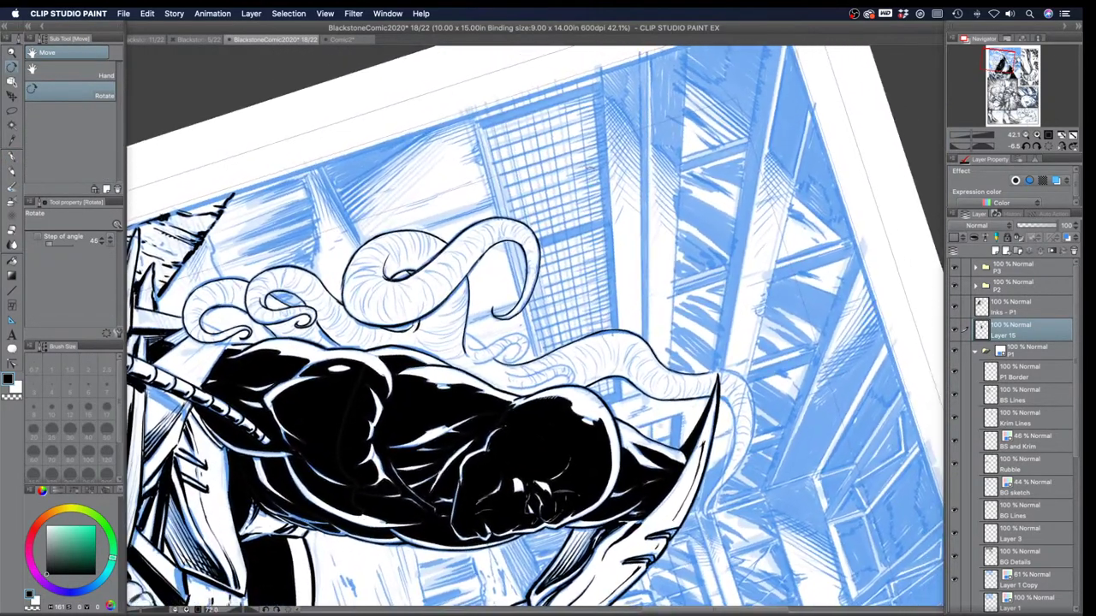
key("p")
scroll(535, 325, "down", 3)
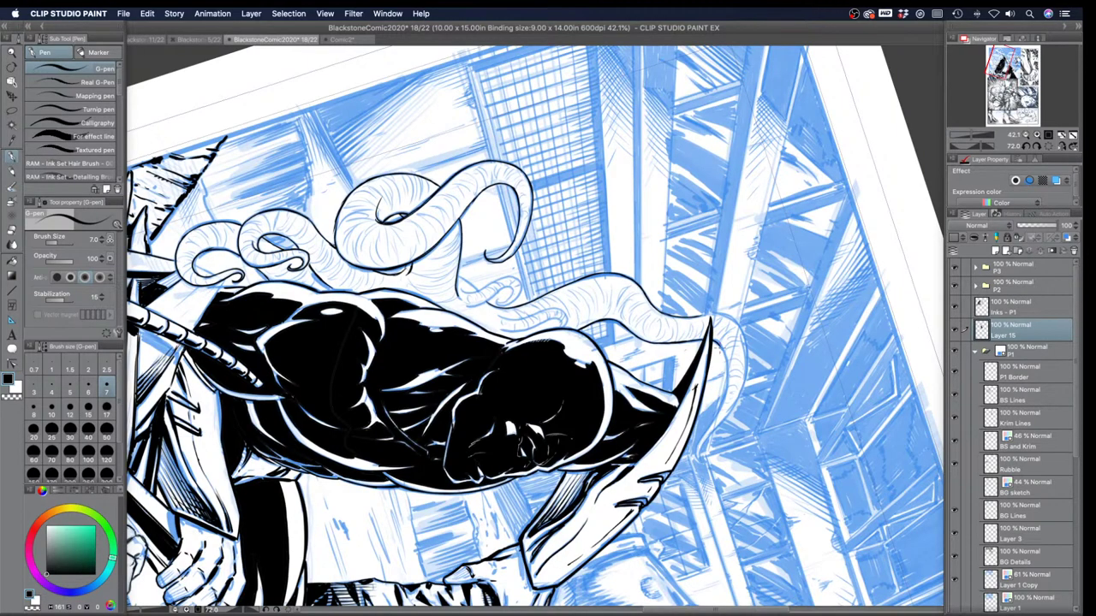
Step: Ink the outlines of the tentacle behind the raised blade arm and the small curled tentacle behind the shoulder
left_click_drag(715, 340, 727, 367)
mouse_move(726, 366)
left_mouse_down()
mouse_move(699, 460)
mouse_move(721, 412)
mouse_move(736, 411)
mouse_move(754, 346)
mouse_move(719, 260)
mouse_move(635, 156)
mouse_move(622, 149)
mouse_move(601, 175)
left_mouse_up()
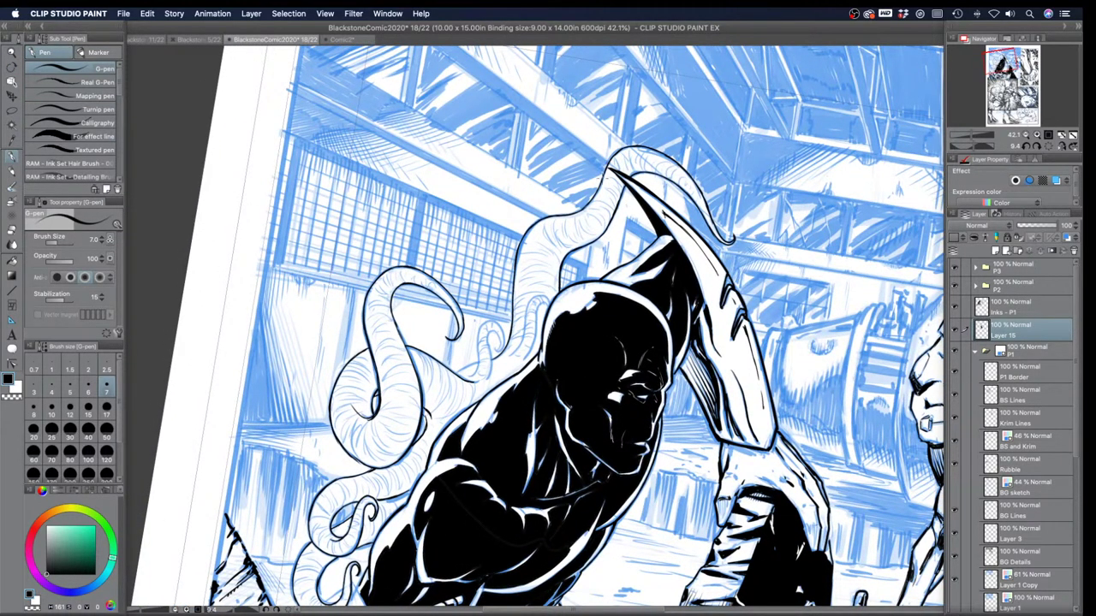
left_click_drag(425, 482, 562, 439)
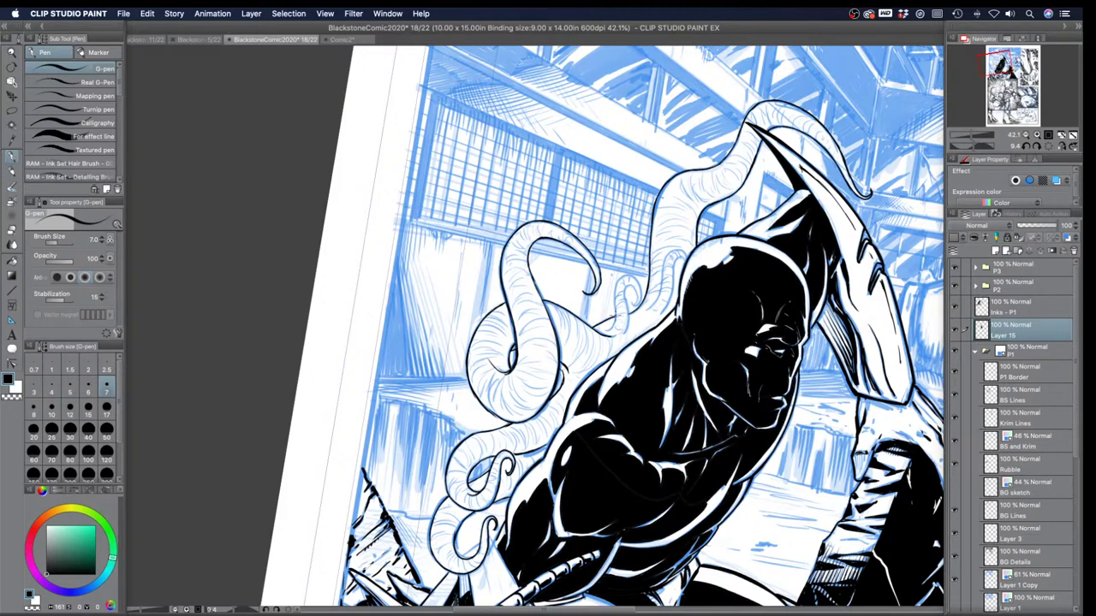
mouse_move(602, 332)
left_mouse_down()
mouse_move(623, 275)
mouse_move(642, 274)
mouse_move(637, 306)
mouse_move(624, 283)
mouse_move(631, 331)
mouse_move(654, 305)
mouse_move(668, 254)
mouse_move(683, 246)
mouse_move(686, 264)
left_mouse_up()
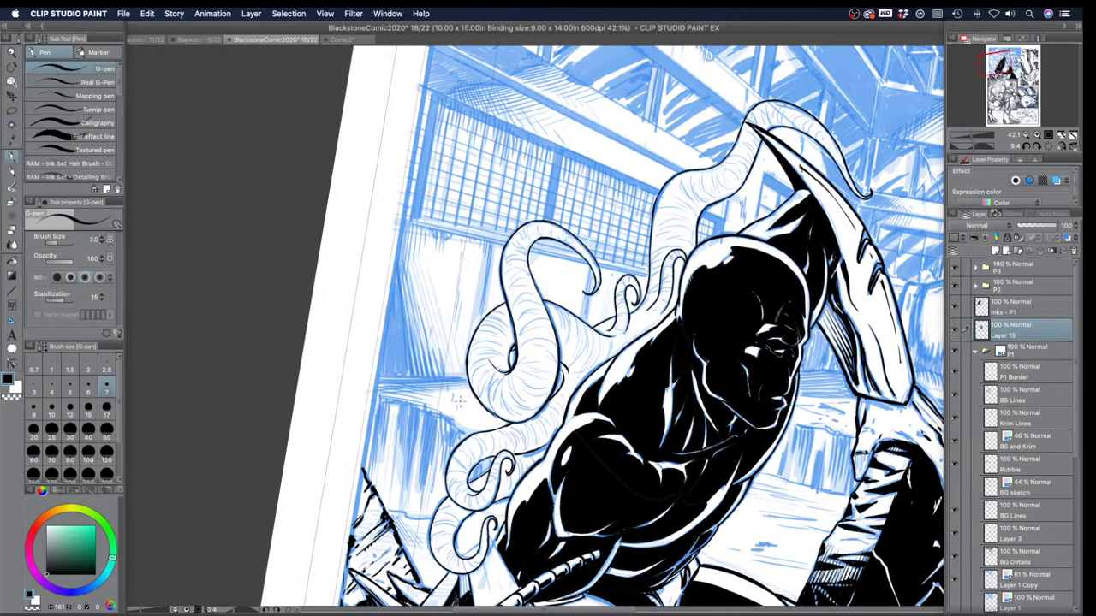
Step: Level the canvas rotation and ink the missing outline where the lower tentacle passes beneath the large coil
double_click(12, 67)
left_click(12, 53)
left_click_drag(516, 298, 494, 297)
left_click_drag(513, 356, 514, 340)
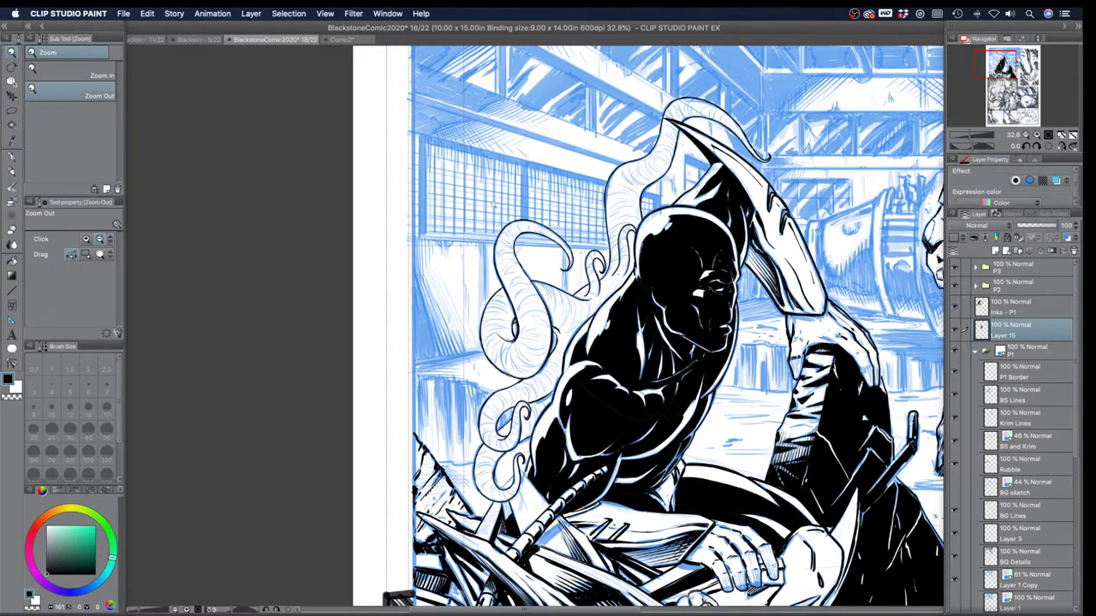
scroll(497, 198, "up", 2)
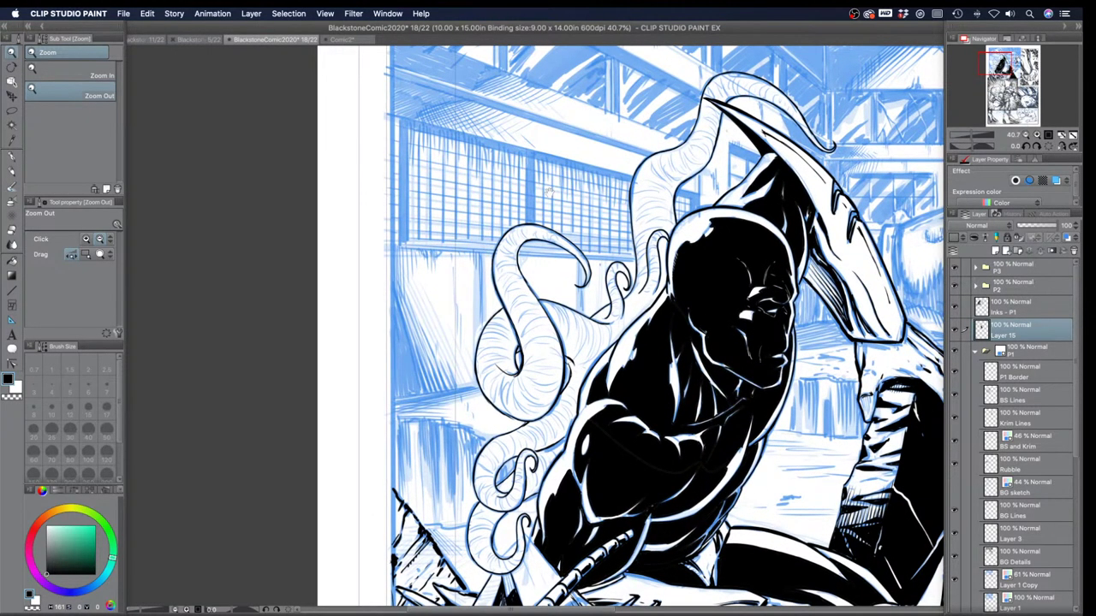
left_click_drag(437, 211, 410, 229)
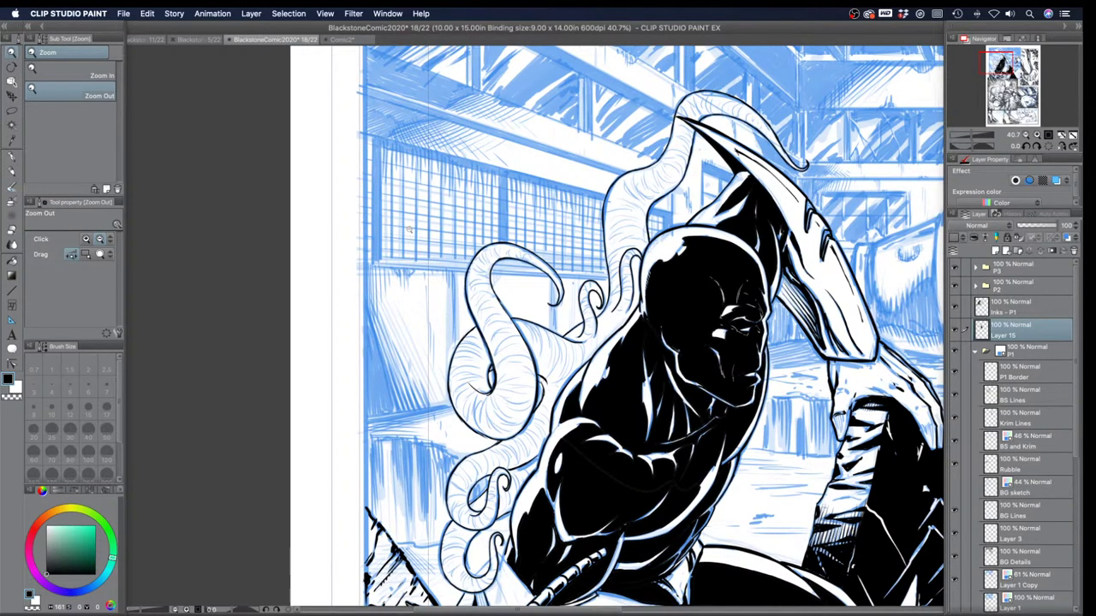
left_click(12, 157)
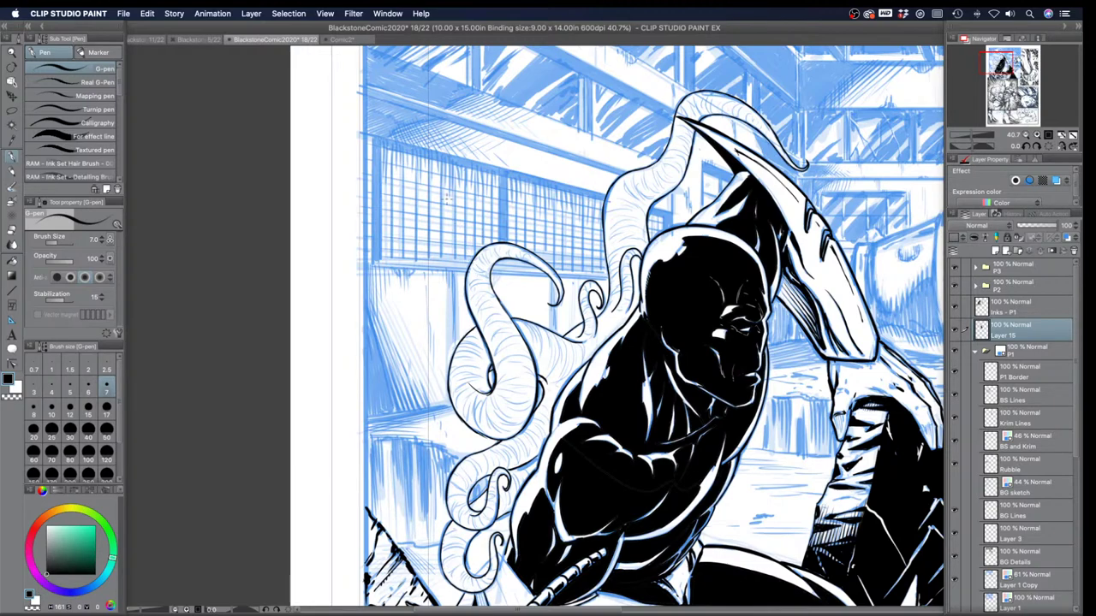
left_click(11, 53)
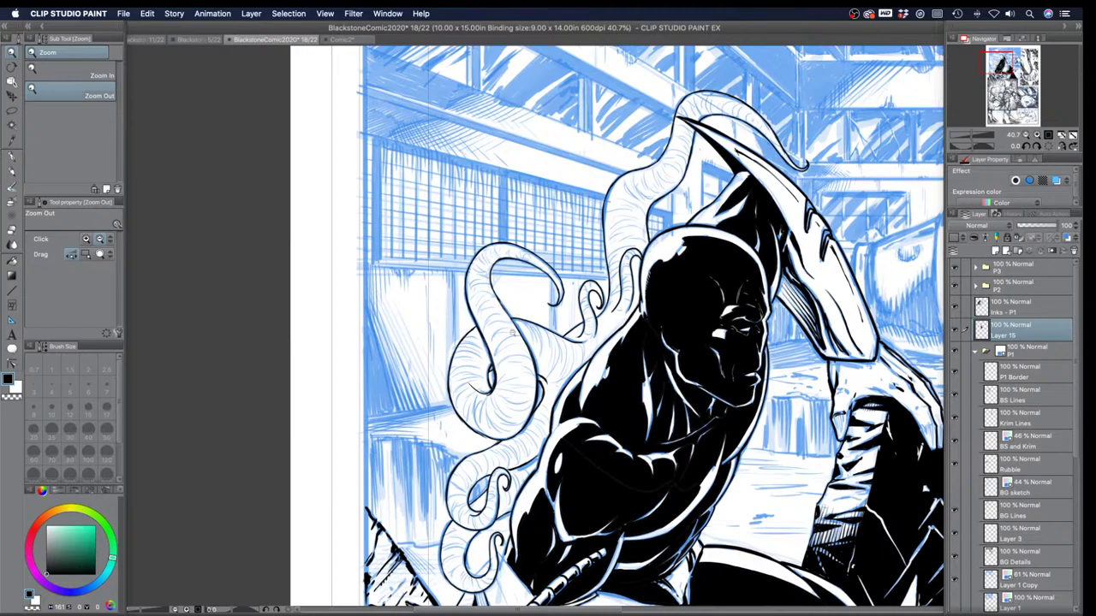
left_click(539, 402)
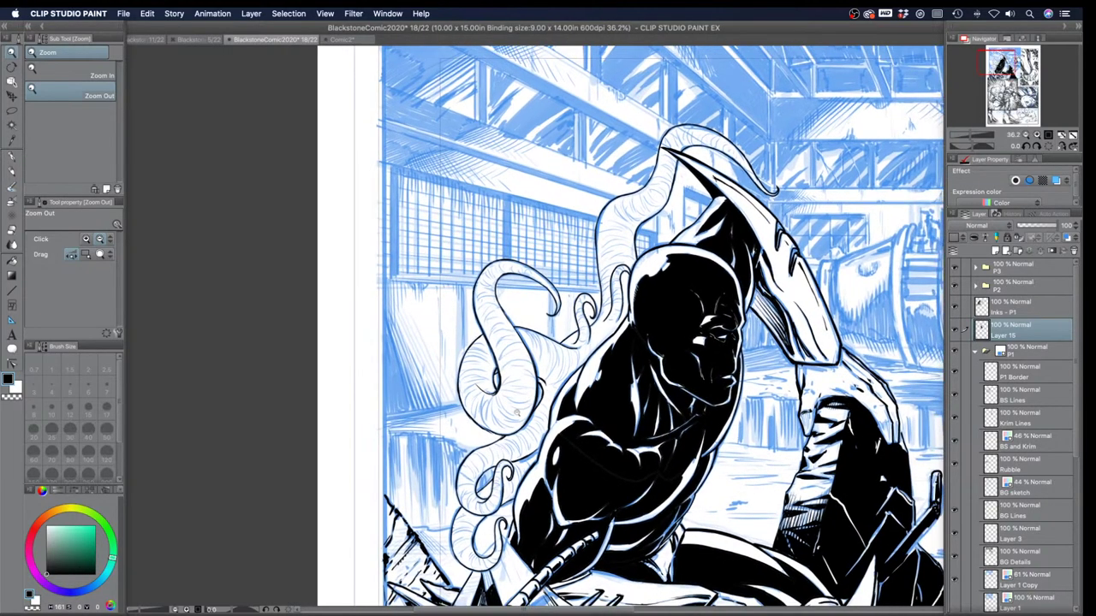
scroll(495, 513, "up", 3)
left_click(12, 159)
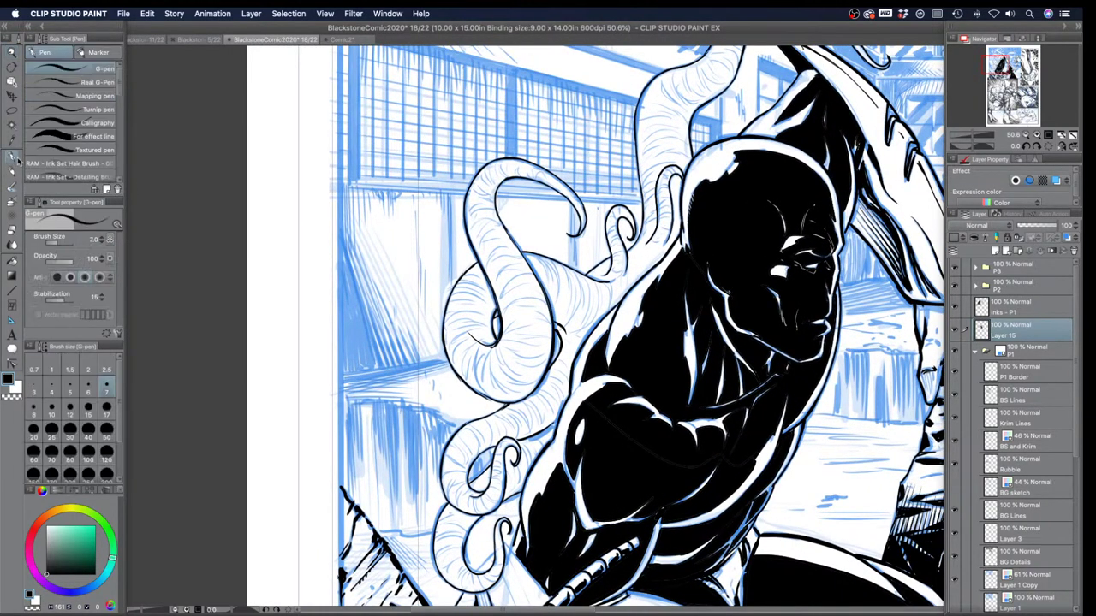
left_click_drag(505, 453, 513, 446)
left_click_drag(541, 430, 552, 424)
scroll(422, 375, "down", 3)
scroll(420, 363, "down", 1)
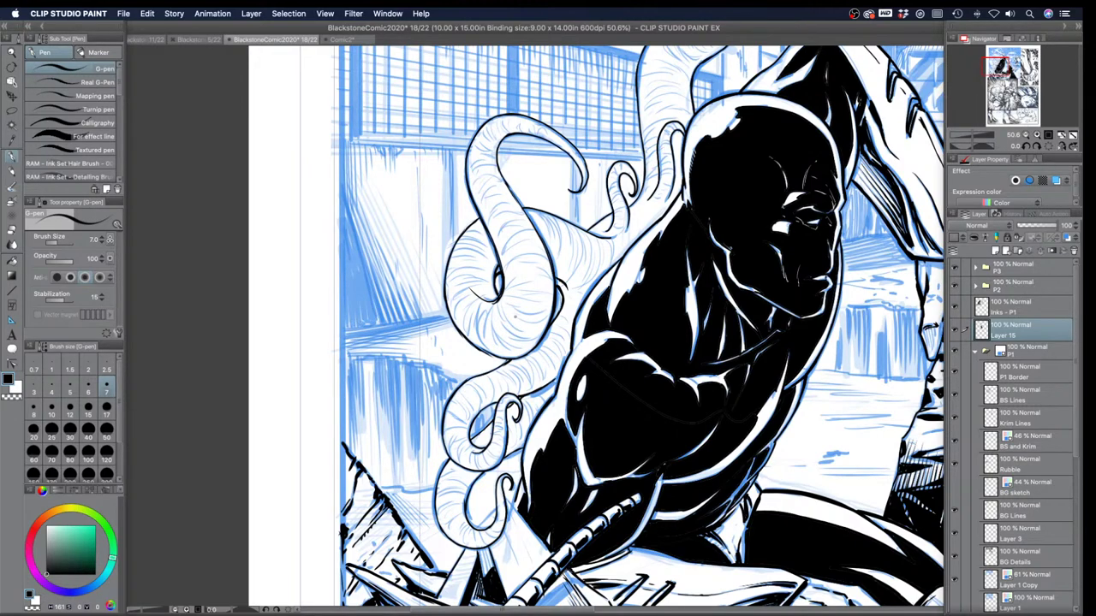
Step: Add a new layer above Layer 15 and set the G-pen brush size to 17
left_click(995, 250)
key("]")
key("]")
key("]")
key("]")
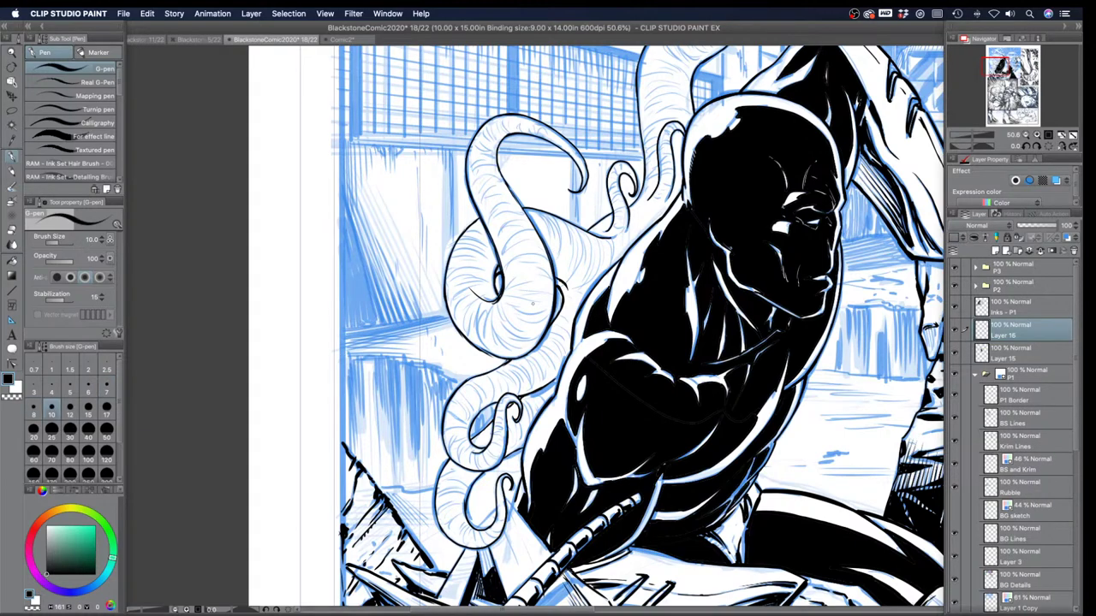
key("]")
key("]")
key("]")
key("[")
key("[")
Step: Ink a heavy band of feathered shadow strokes along the right and bottom edges of the large tentacle's coil
mouse_move(542, 306)
left_mouse_down()
mouse_move(525, 313)
mouse_move(548, 305)
mouse_move(548, 267)
left_mouse_up()
left_click_drag(528, 271, 548, 262)
left_click_drag(522, 269, 544, 254)
left_click_drag(524, 260, 542, 249)
mouse_move(519, 257)
left_mouse_down()
mouse_move(541, 246)
mouse_move(537, 234)
left_mouse_up()
left_click_drag(531, 318, 539, 316)
left_click_drag(512, 332, 536, 330)
left_click_drag(512, 339, 532, 334)
left_click_drag(507, 346, 528, 341)
left_click_drag(500, 353, 522, 344)
mouse_move(495, 356)
left_mouse_down()
mouse_move(517, 342)
mouse_move(504, 343)
left_mouse_up()
left_click_drag(479, 353, 493, 332)
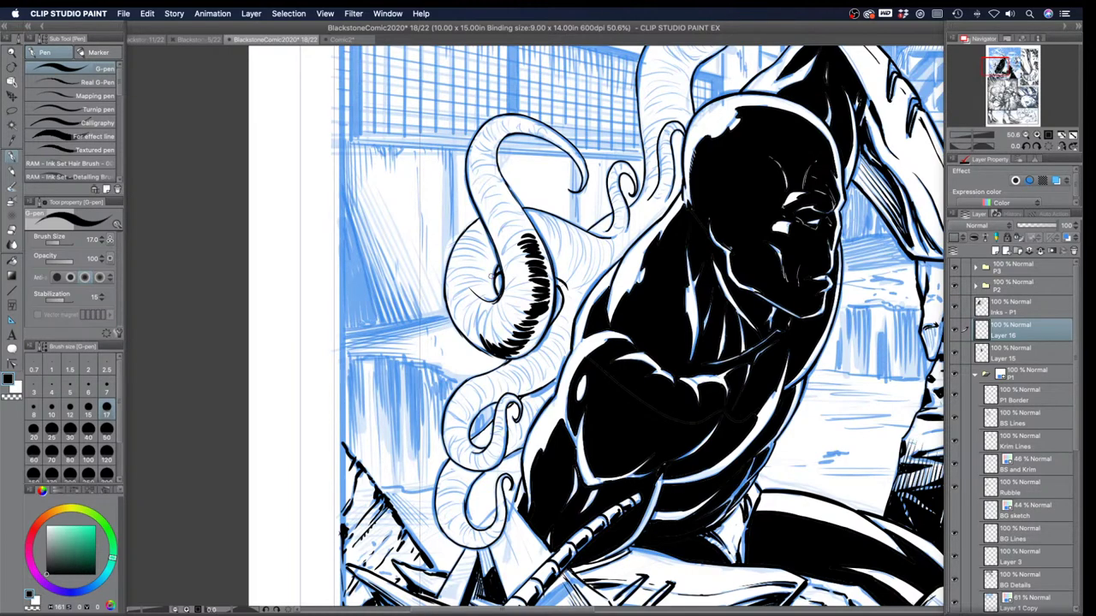
Step: Set the brush size to 8 and taper the shadow with shorter strokes at the coil's lower-left edge
key("bracketleft")
key("bracketleft")
key("bracketleft")
key("bracketleft")
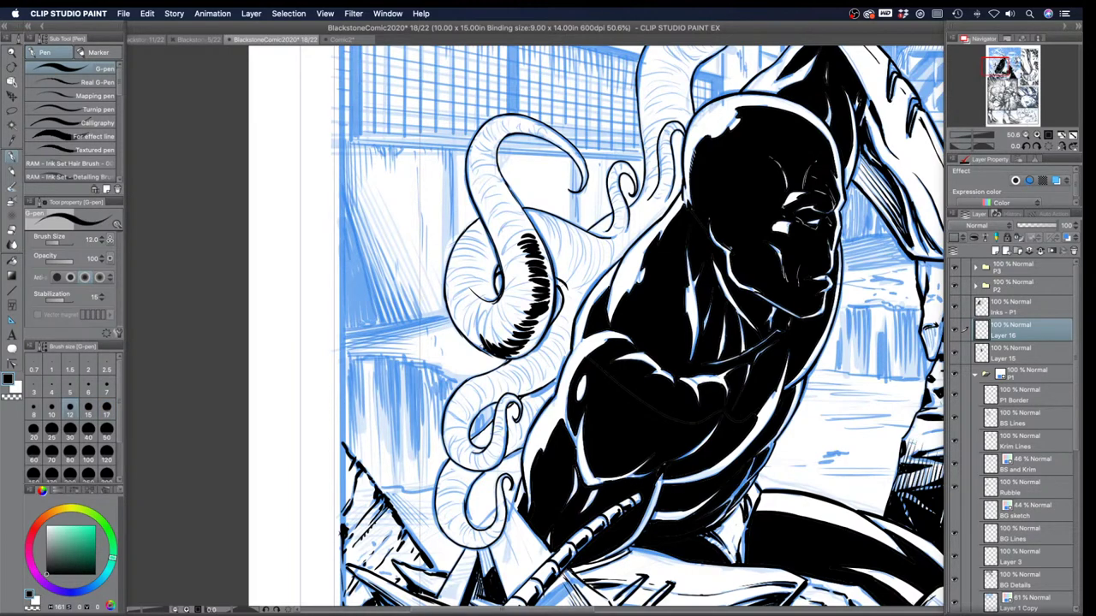
left_click_drag(477, 347, 480, 337)
left_click_drag(471, 343, 469, 329)
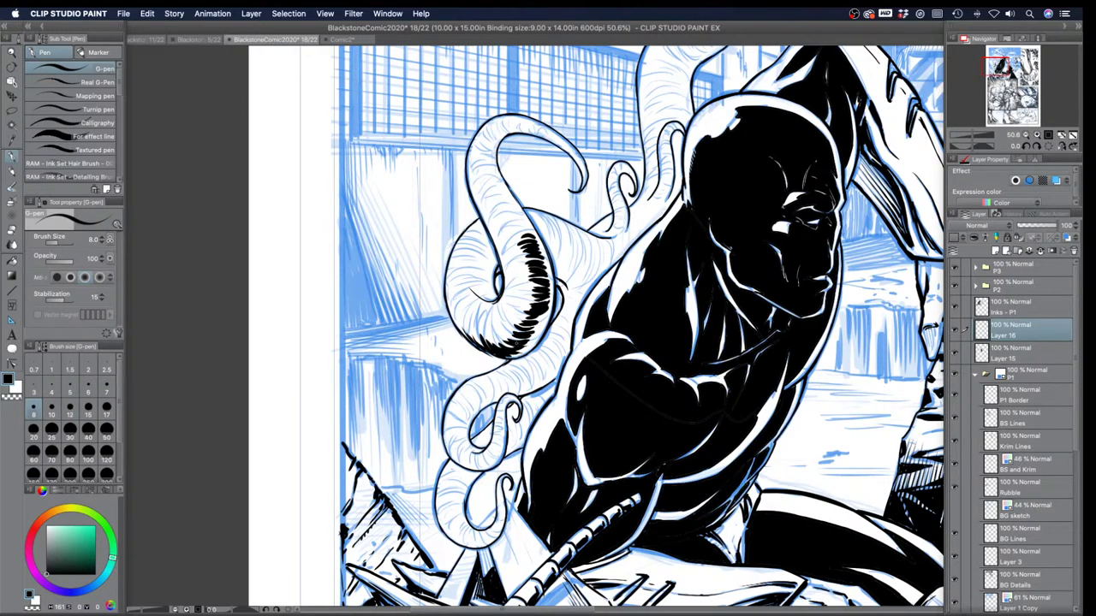
Step: Fill out the coil's lower-right shadow with more feathered strokes, adjusting the brush size between strokes
mouse_move(539, 335)
left_mouse_down()
mouse_move(529, 328)
mouse_move(539, 316)
mouse_move(528, 321)
left_mouse_up()
key("bracketright")
key("bracketright")
key("bracketleft")
left_click_drag(551, 309, 518, 312)
left_click_drag(535, 299, 523, 308)
Step: Set the brush size to 7 and refine the feathered tips of the shadow from the coil's upper right to its bottom
key("bracketleft")
key("bracketleft")
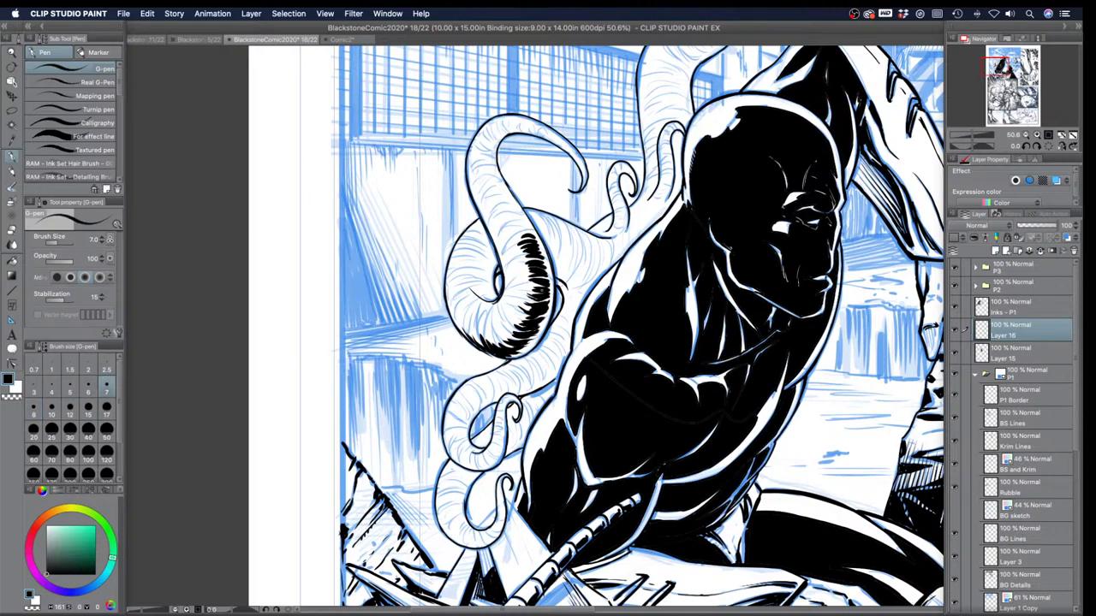
mouse_move(534, 279)
left_mouse_down()
mouse_move(523, 284)
mouse_move(543, 278)
mouse_move(541, 268)
left_mouse_up()
left_click_drag(532, 240, 522, 245)
mouse_move(517, 330)
left_mouse_down()
mouse_move(492, 348)
mouse_move(458, 339)
left_mouse_up()
Step: Extend the feathered shadow upward from the coil onto the tentacle's neck, using brush sizes 7 and 8
key("bracketleft")
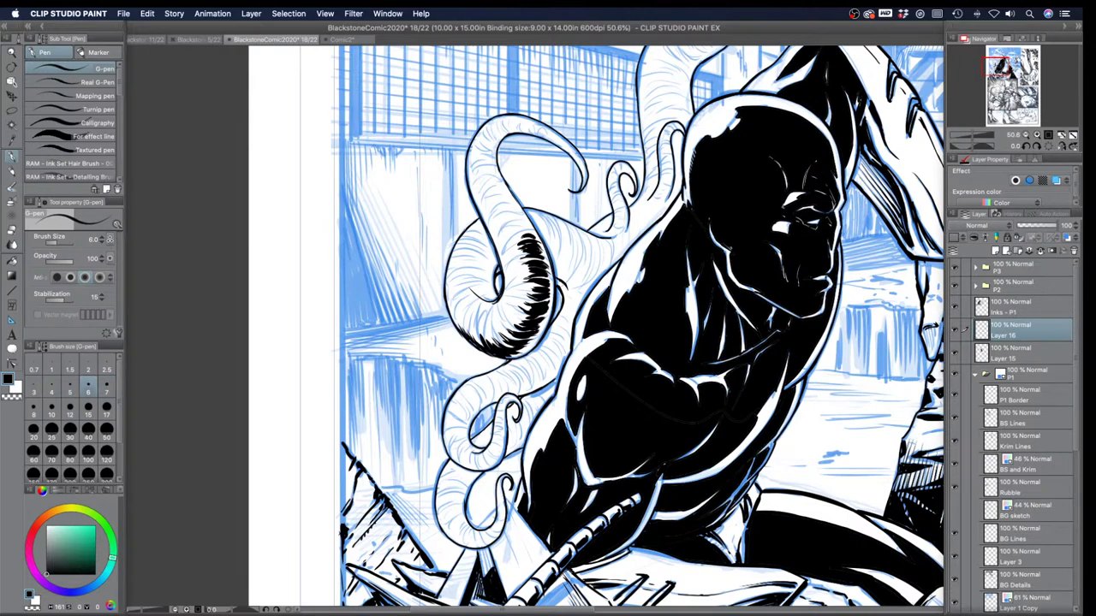
key("bracketright")
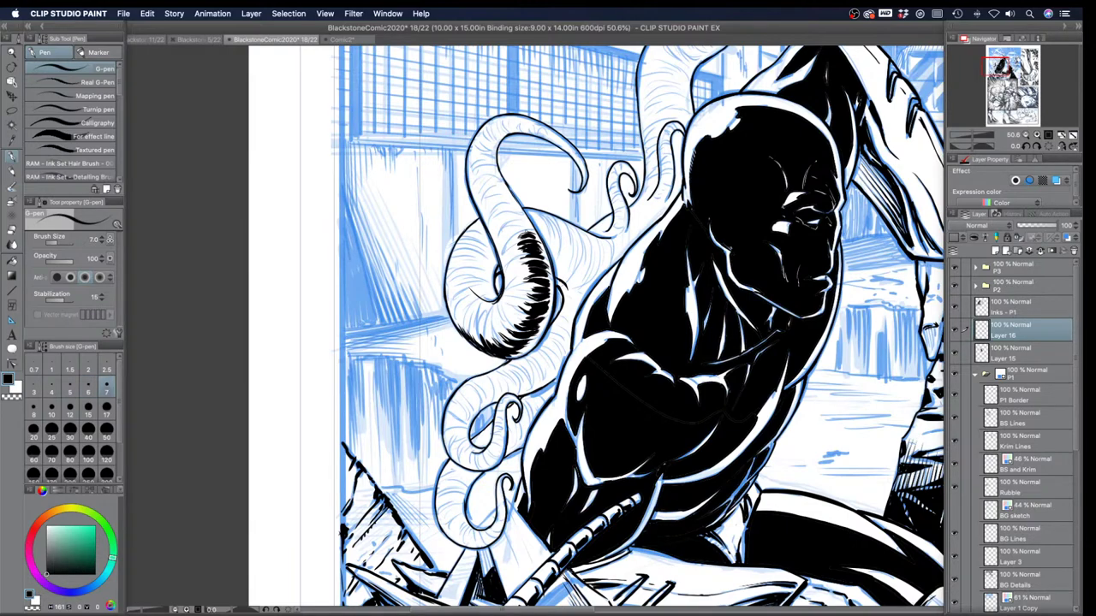
left_click_drag(527, 228, 514, 216)
left_click_drag(522, 217, 516, 223)
left_click_drag(520, 214, 509, 212)
key("]")
key("]")
key("[")
key("[")
key("[")
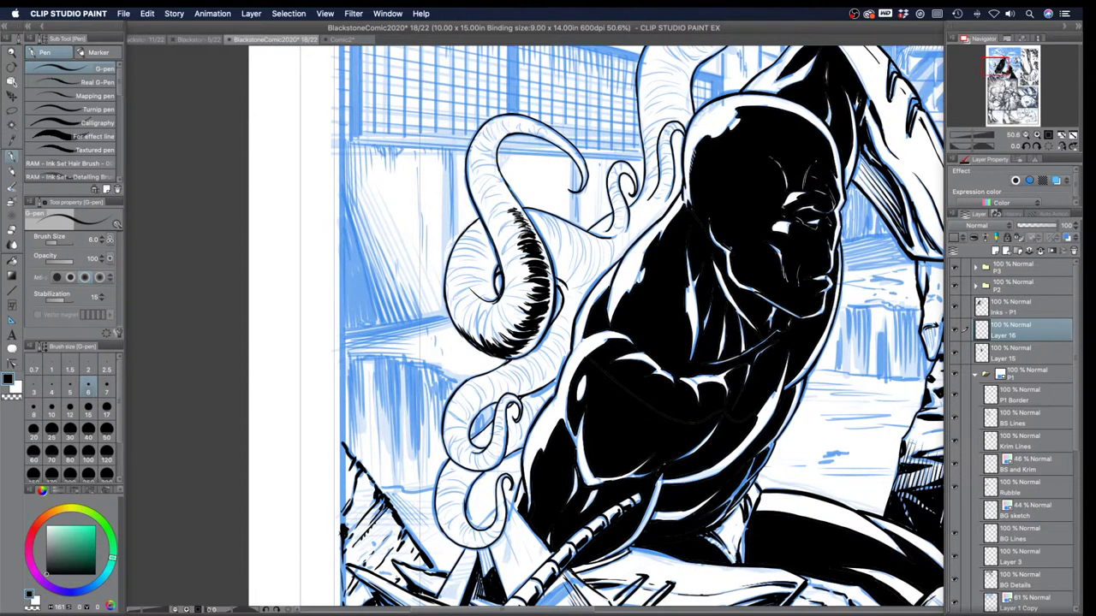
key("bracketright")
key("bracketright")
left_click_drag(512, 205, 506, 199)
Step: Lengthen the shadow's feathered tips along the coil's lower bend with the size 8 pen
mouse_move(546, 326)
left_mouse_down()
mouse_move(535, 321)
mouse_move(550, 310)
mouse_move(531, 298)
left_mouse_up()
left_click_drag(519, 305, 526, 299)
mouse_move(535, 303)
left_mouse_down()
mouse_move(525, 291)
mouse_move(545, 289)
left_mouse_up()
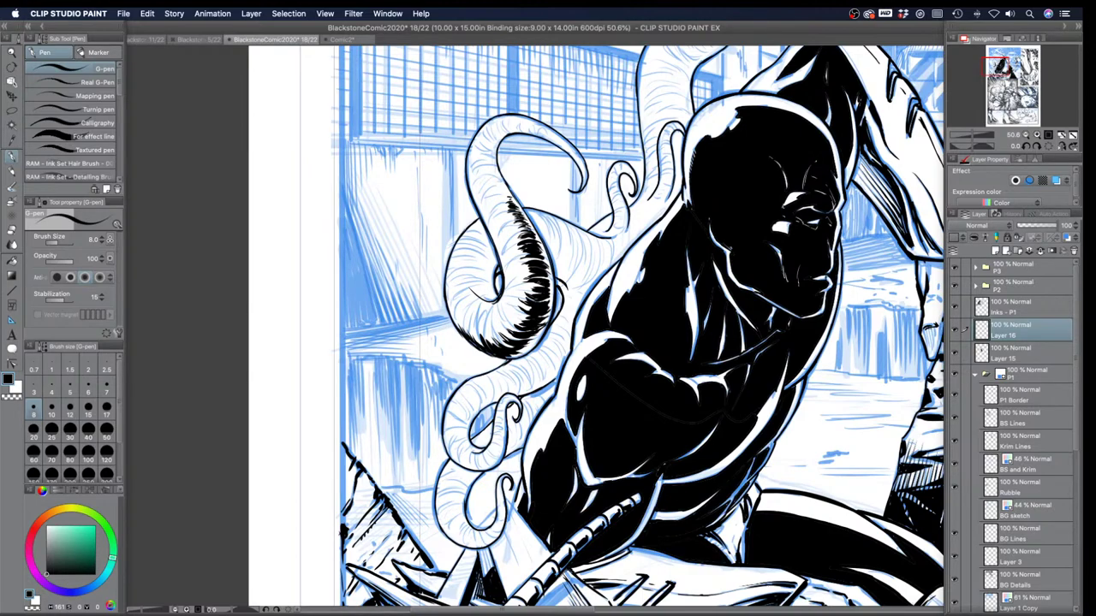
mouse_move(521, 349)
left_mouse_down()
mouse_move(538, 339)
mouse_move(525, 350)
mouse_move(486, 329)
left_mouse_up()
mouse_move(483, 344)
left_mouse_down()
mouse_move(488, 324)
mouse_move(484, 337)
left_mouse_up()
mouse_move(477, 348)
left_mouse_down()
mouse_move(482, 334)
mouse_move(526, 319)
left_mouse_up()
Step: Switch to transparent color and cut fine lines into the coil's black shadow with brush sizes 2 to 3
left_click(12, 397)
left_click(88, 386)
key("bracketleft")
key("bracketleft")
key("bracketleft")
key("bracketleft")
key("bracketleft")
key("bracketleft")
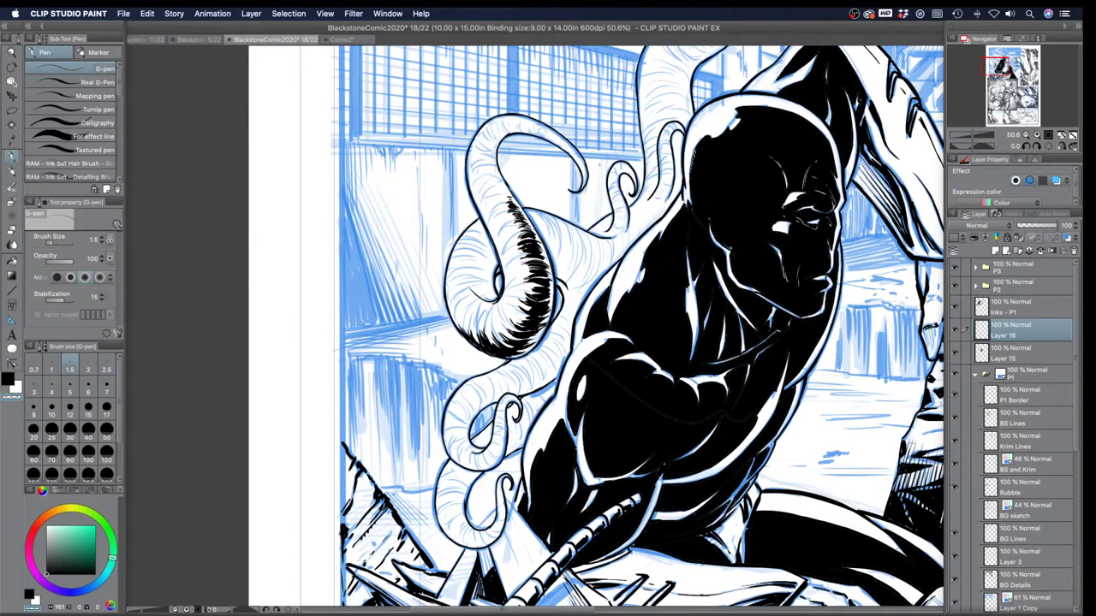
key("bracketright")
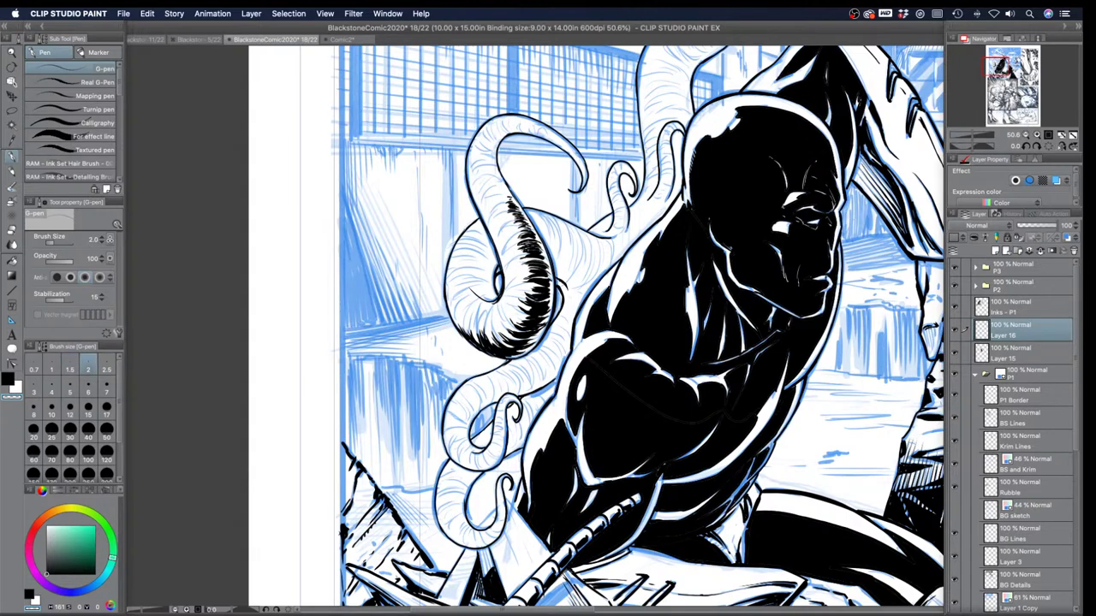
left_click_drag(533, 290, 546, 286)
key("bracketright")
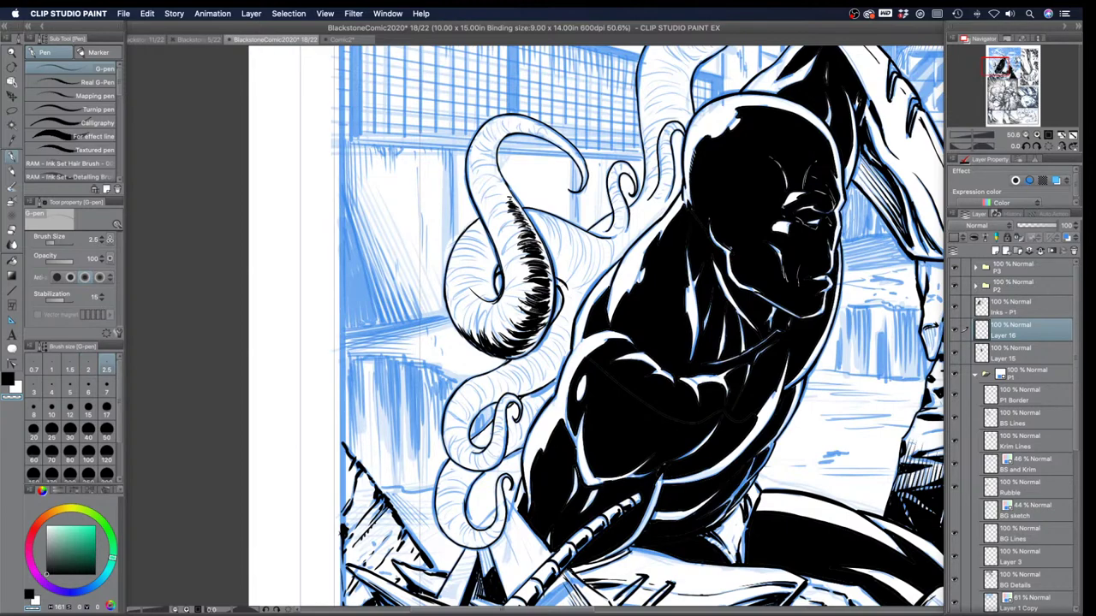
mouse_move(518, 320)
left_mouse_down()
mouse_move(537, 311)
mouse_move(515, 332)
mouse_move(524, 336)
left_mouse_up()
key("bracketright")
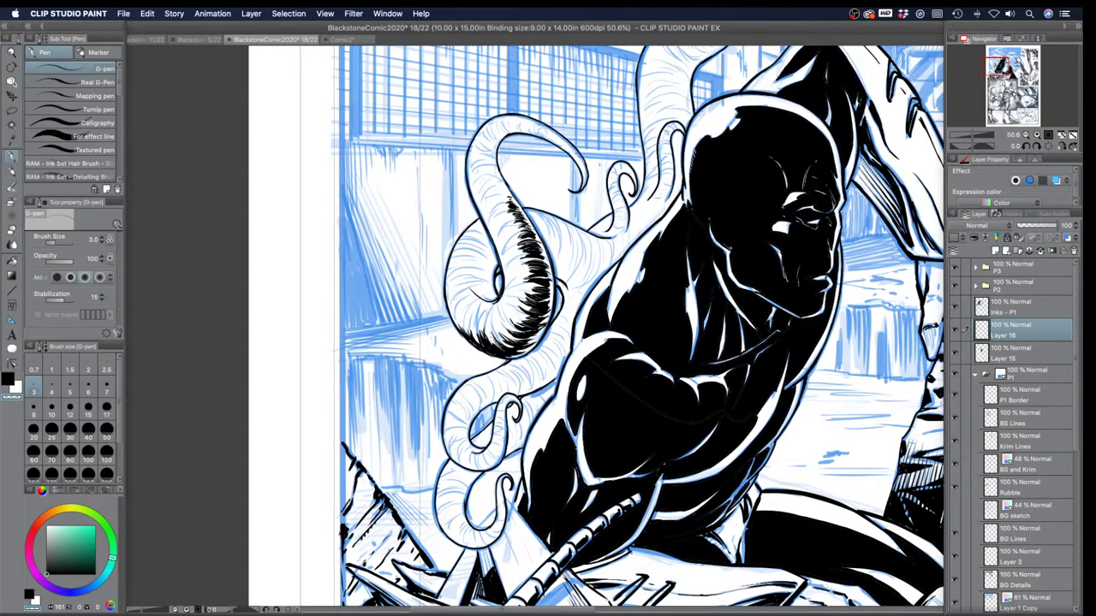
left_click_drag(500, 353, 474, 332)
Step: Set the transparent pen to size 1.5 and cut fine lines into the shadow near the coil's upper right
key("bracketleft")
key("bracketleft")
key("bracketleft")
mouse_move(519, 234)
left_mouse_down()
mouse_move(510, 203)
mouse_move(522, 214)
left_mouse_up()
mouse_move(538, 253)
left_mouse_down()
mouse_move(529, 232)
mouse_move(517, 233)
left_mouse_up()
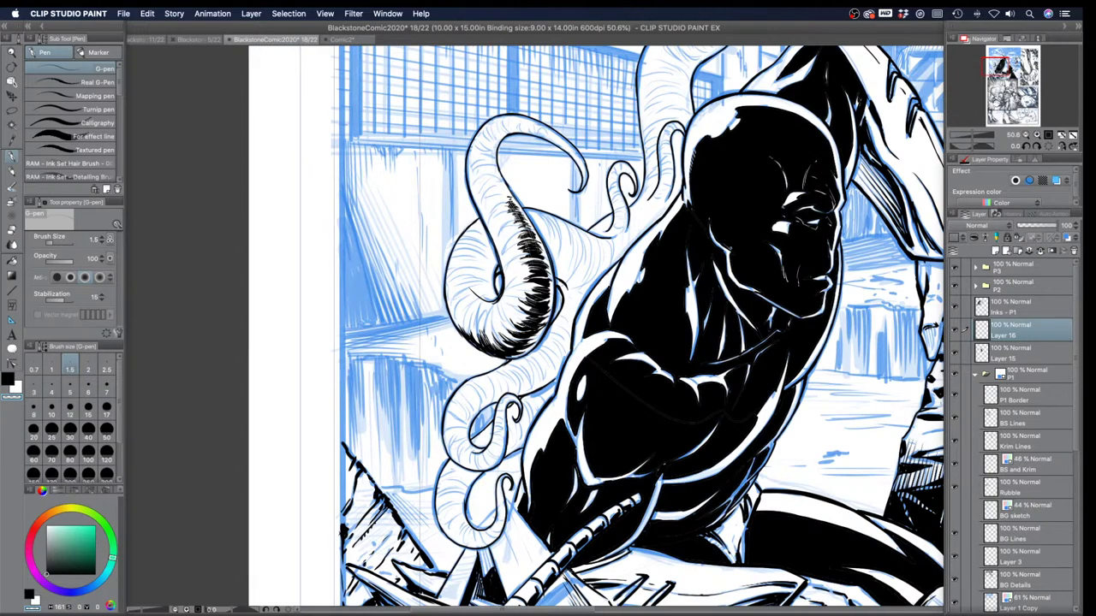
Step: Switch back to black, enlarge the pen, and feather short shadow strokes along the tentacle's neck above the existing shading
key("bracketright")
key("bracketright")
key("bracketright")
key("bracketright")
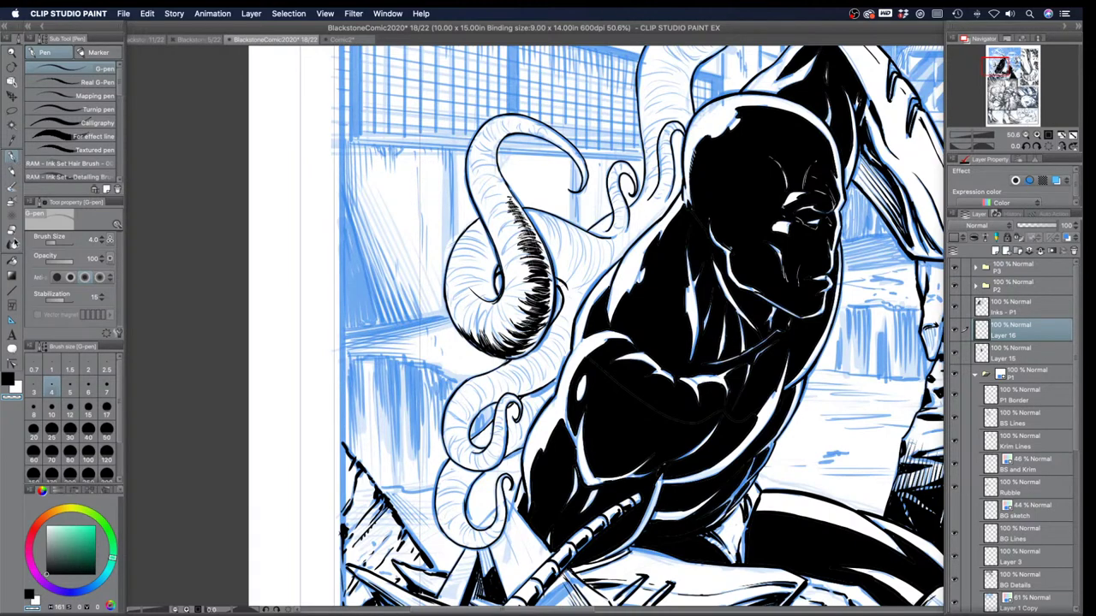
key("bracketright")
key("bracketright")
key("bracketright")
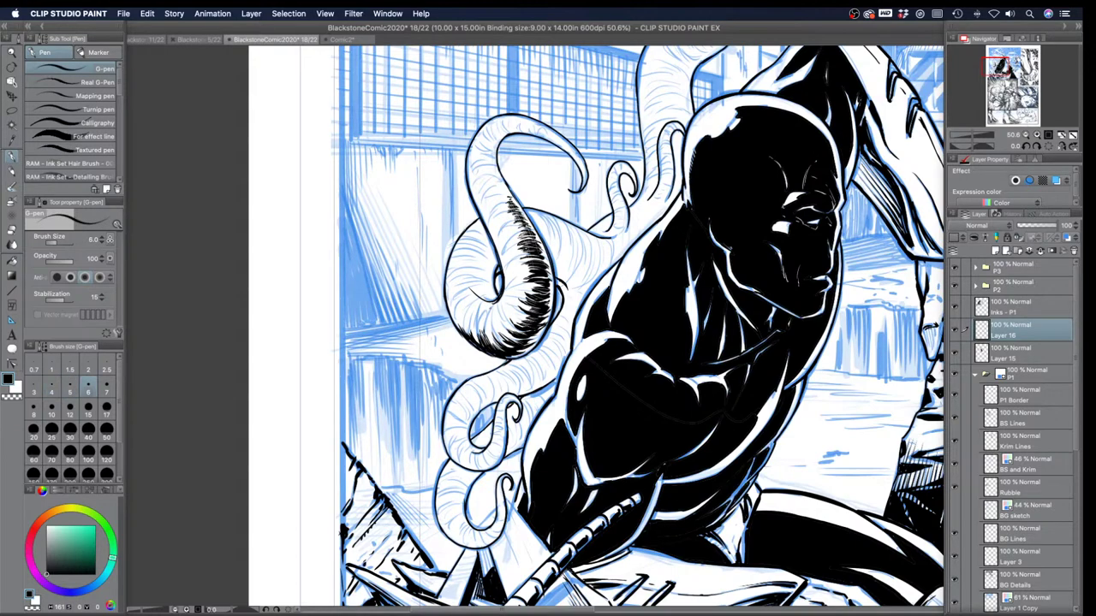
key("bracketright")
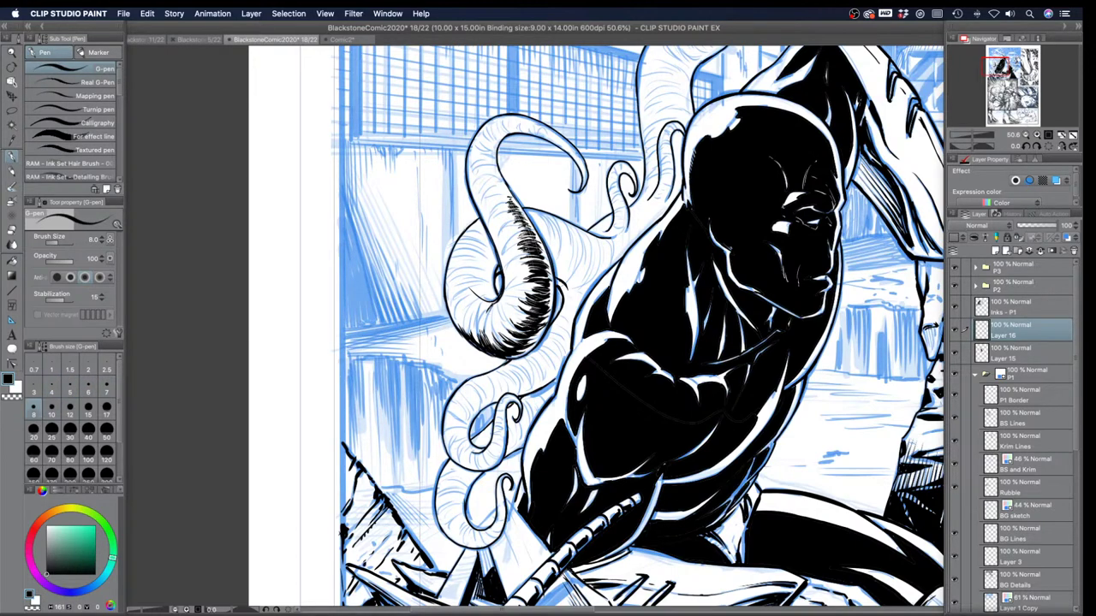
key("bracketleft")
left_click_drag(497, 195, 508, 199)
mouse_move(498, 192)
left_mouse_down()
mouse_move(513, 198)
mouse_move(510, 189)
left_mouse_up()
left_click_drag(491, 190, 502, 182)
Step: Set the brush size to 6 and continue the feathered strokes up the neck to the tentacle's upper bend
key("bracketleft")
left_click_drag(490, 185, 500, 180)
left_click_drag(483, 183, 500, 178)
left_click_drag(486, 181, 500, 173)
mouse_move(486, 178)
left_mouse_down()
mouse_move(500, 171)
mouse_move(493, 149)
left_mouse_up()
left_click_drag(477, 152, 499, 129)
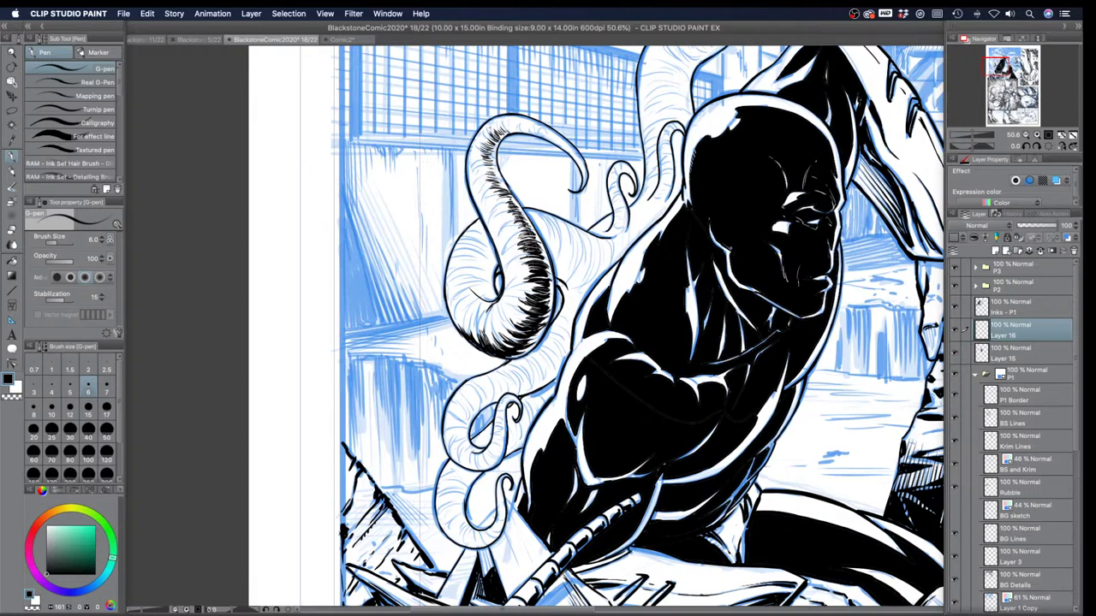
left_click_drag(484, 144, 496, 125)
Step: Draw thin contour strokes reaching from the shadow across the middle and lower part of the coil at size 6
mouse_move(532, 271)
left_mouse_down()
mouse_move(511, 270)
mouse_move(530, 257)
left_mouse_up()
left_click_drag(511, 264, 521, 258)
mouse_move(506, 263)
left_mouse_down()
mouse_move(525, 252)
mouse_move(529, 281)
left_mouse_up()
left_click_drag(520, 289, 534, 283)
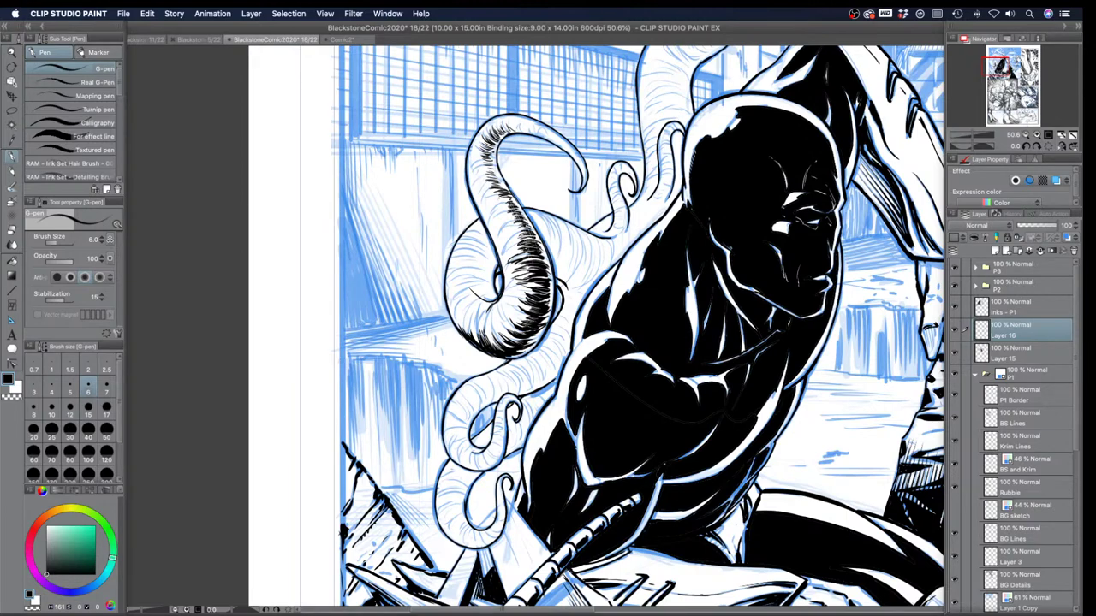
mouse_move(523, 323)
left_mouse_down()
mouse_move(512, 318)
mouse_move(527, 317)
left_mouse_up()
left_click_drag(510, 320, 524, 307)
left_click_drag(502, 325, 512, 314)
mouse_move(498, 335)
left_mouse_down()
mouse_move(508, 328)
mouse_move(502, 312)
mouse_move(535, 289)
left_mouse_up()
mouse_move(520, 293)
left_mouse_down()
mouse_move(535, 286)
mouse_move(518, 279)
left_mouse_up()
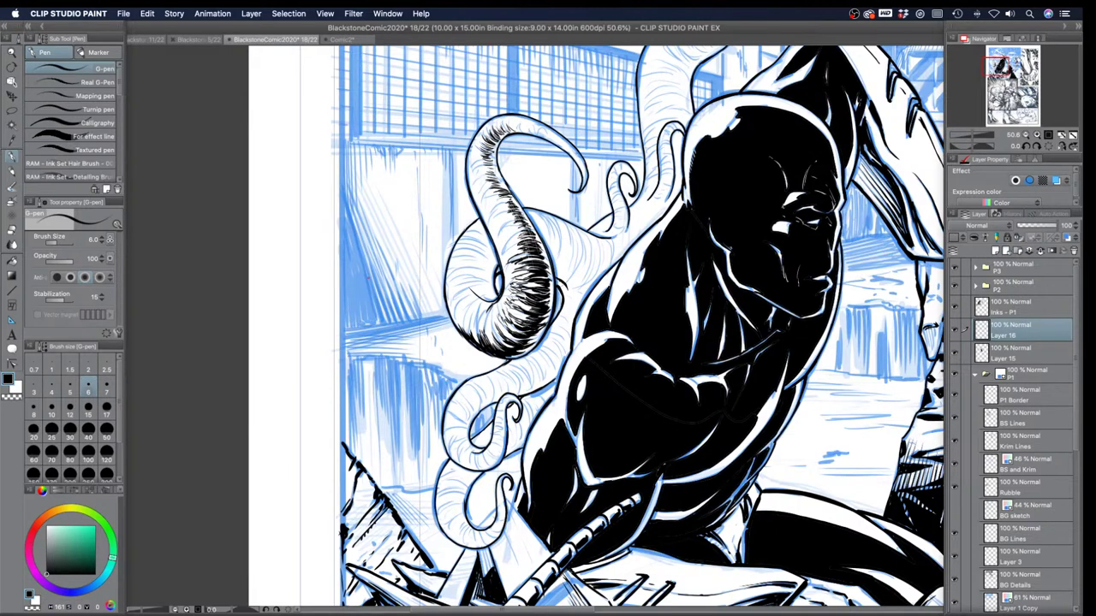
Step: Add thin feathered strokes around the coil's lower-left edge
left_click_drag(491, 338, 496, 326)
mouse_move(493, 338)
left_mouse_down()
mouse_move(501, 327)
mouse_move(489, 319)
left_mouse_up()
mouse_move(480, 336)
left_mouse_down()
mouse_move(484, 311)
mouse_move(482, 330)
left_mouse_up()
mouse_move(477, 331)
left_mouse_down()
mouse_move(482, 311)
mouse_move(476, 318)
left_mouse_up()
mouse_move(471, 324)
left_mouse_down()
mouse_move(474, 312)
mouse_move(462, 307)
left_mouse_up()
Step: Zoom out to the whole panel and ink curved contour lines over the coil's left side
left_click(13, 54)
left_click_drag(424, 197, 404, 183)
left_click_drag(433, 233, 407, 293)
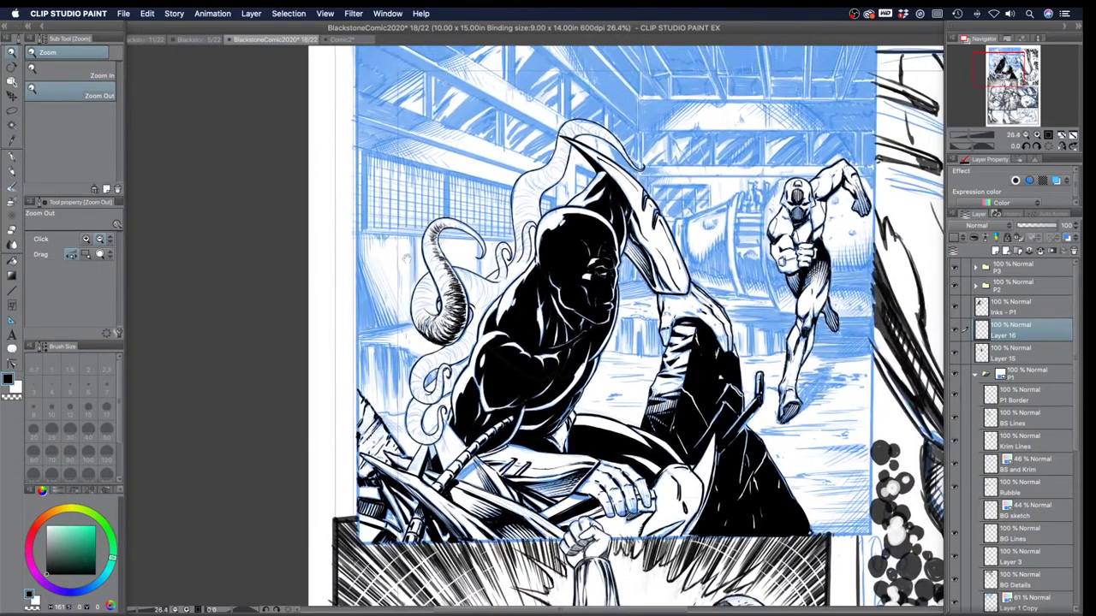
left_click(11, 158)
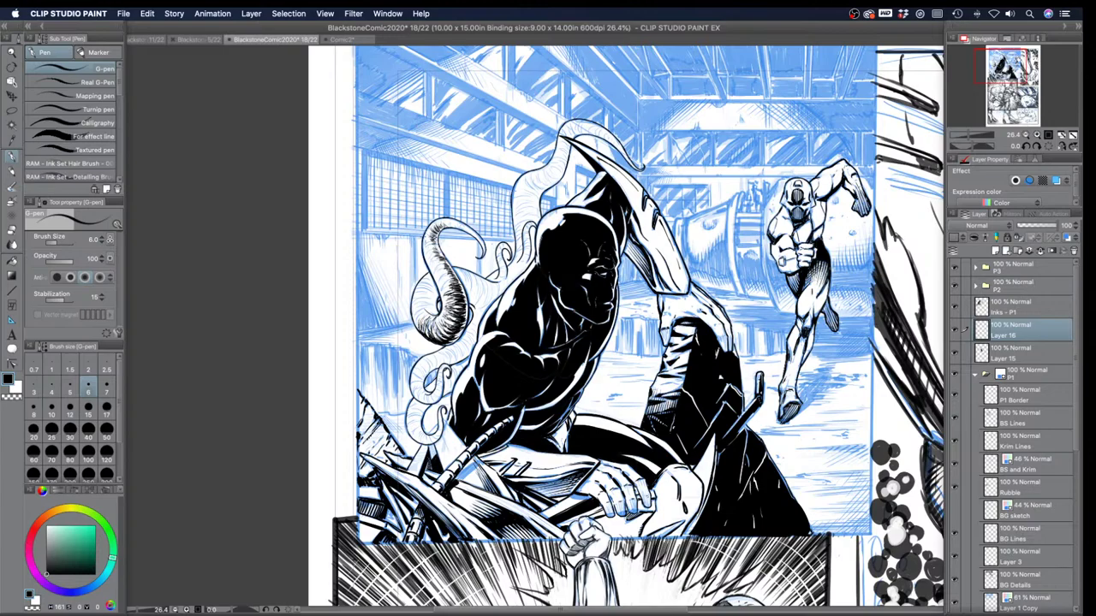
mouse_move(423, 319)
left_mouse_down()
mouse_move(434, 307)
mouse_move(419, 307)
left_mouse_up()
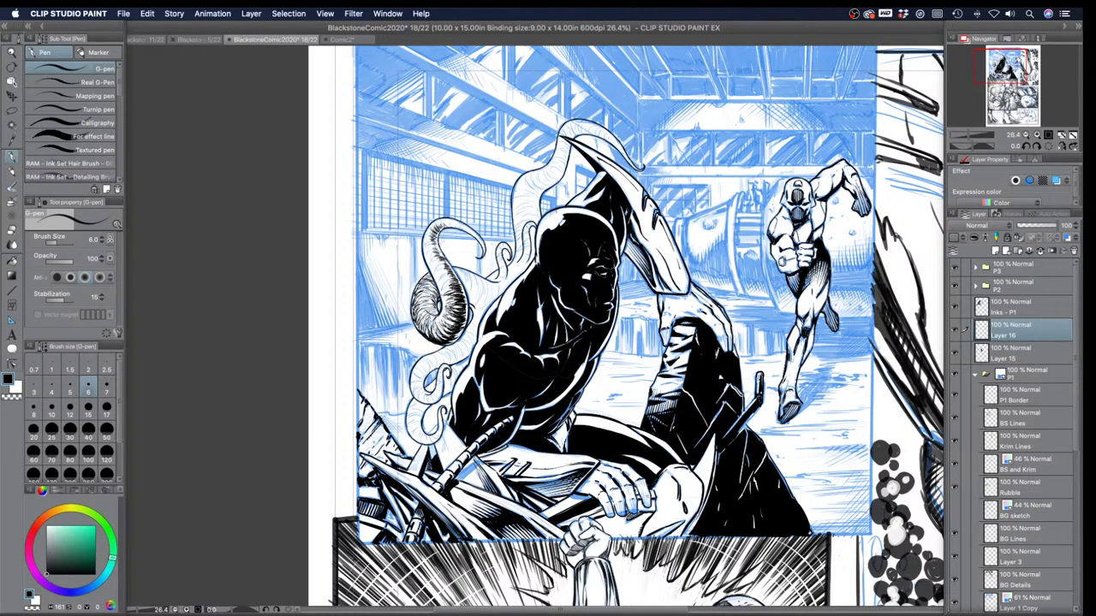
mouse_move(427, 307)
left_mouse_down()
mouse_move(440, 313)
mouse_move(413, 321)
left_mouse_up()
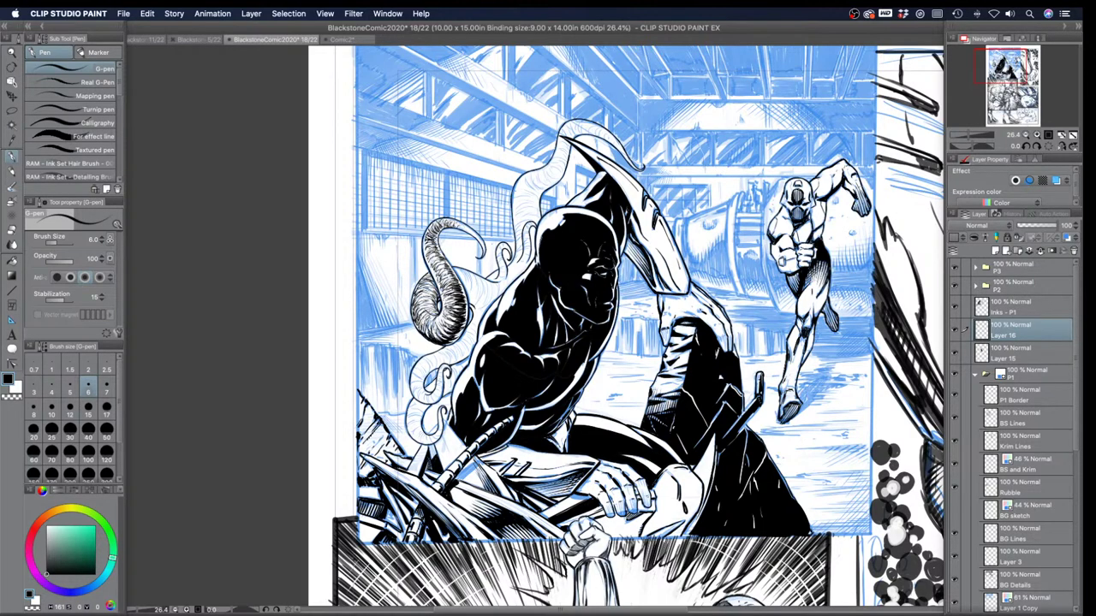
Step: Add fine contour strokes at size 6 along the coiled tentacle's neck and the coil's right edge
mouse_move(425, 248)
left_mouse_down()
mouse_move(441, 256)
mouse_move(467, 233)
left_mouse_up()
left_click_drag(464, 274, 464, 290)
left_click_drag(460, 230, 473, 243)
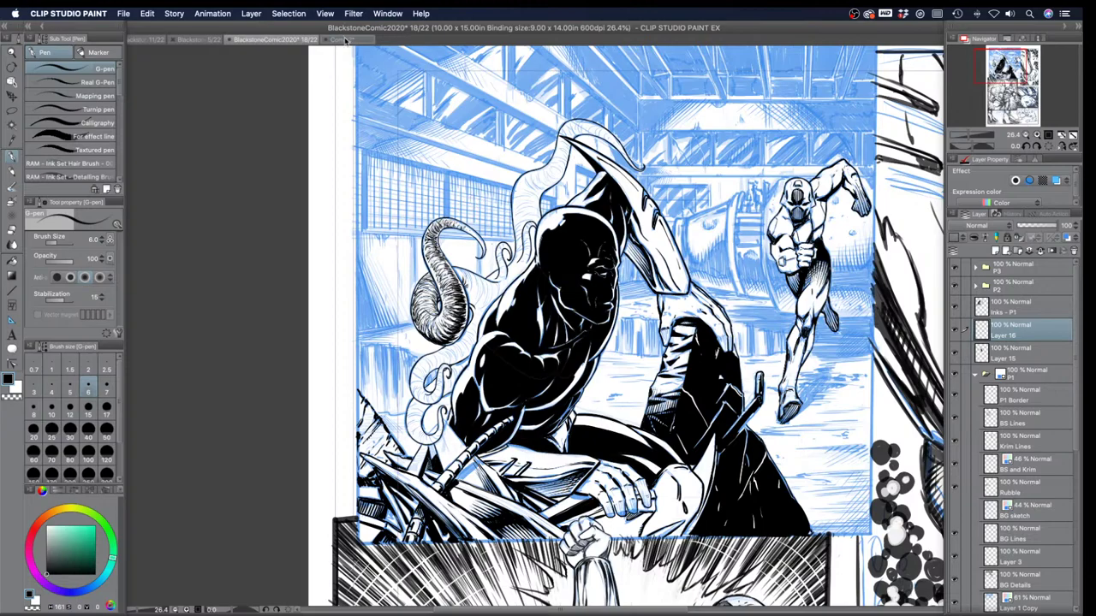
Step: Switch to the Comic2 document, set the brush size to 17 and sketch an angular, tapered shape in the empty space below the head sketch
left_click(308, 39)
key("bracketright")
key("bracketright")
key("bracketright")
key("bracketright")
key("bracketright")
left_click_drag(354, 434, 378, 514)
key("bracketright")
mouse_move(350, 428)
left_mouse_down()
mouse_move(430, 419)
mouse_move(443, 452)
mouse_move(404, 547)
left_mouse_up()
mouse_move(377, 483)
left_mouse_down()
mouse_move(412, 456)
mouse_move(437, 483)
left_mouse_up()
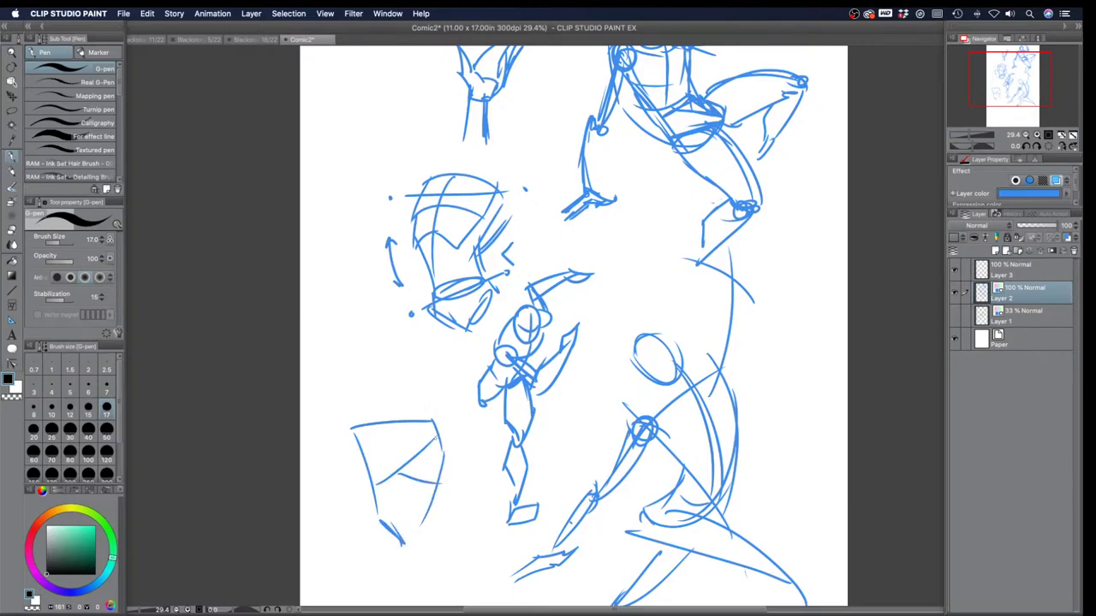
Step: Block in a solid diagonal shadow inside the angular shape and thicken its side and lower edges
left_click_drag(359, 433, 382, 484)
left_click_drag(434, 427, 379, 498)
left_click_drag(370, 438, 378, 497)
left_click_drag(434, 431, 385, 508)
left_click_drag(385, 509, 378, 468)
mouse_move(437, 447)
left_mouse_down()
mouse_move(379, 493)
mouse_move(438, 481)
mouse_move(405, 543)
left_mouse_up()
left_click_drag(382, 512, 408, 543)
left_click_drag(410, 478, 383, 512)
left_click_drag(405, 473, 383, 503)
mouse_move(426, 448)
left_mouse_down()
mouse_move(383, 500)
mouse_move(435, 440)
mouse_move(410, 486)
mouse_move(430, 443)
left_mouse_up()
left_click_drag(428, 507, 411, 533)
Step: Sketch a rounded outer contour around the shape's upper and left sides, plus a separate diagonal line above it
mouse_move(404, 491)
left_mouse_down()
mouse_move(376, 534)
mouse_move(377, 499)
left_mouse_up()
left_click_drag(378, 436, 356, 490)
mouse_move(356, 360)
left_mouse_down()
mouse_move(449, 398)
mouse_move(380, 421)
mouse_move(428, 409)
left_mouse_up()
mouse_move(364, 433)
left_mouse_down()
mouse_move(349, 471)
mouse_move(372, 530)
mouse_move(368, 564)
left_mouse_up()
mouse_move(379, 522)
left_mouse_down()
mouse_move(350, 473)
mouse_move(407, 416)
mouse_move(431, 408)
left_mouse_up()
left_click_drag(351, 466, 382, 520)
left_click_drag(426, 421, 435, 435)
left_click_drag(415, 477, 443, 461)
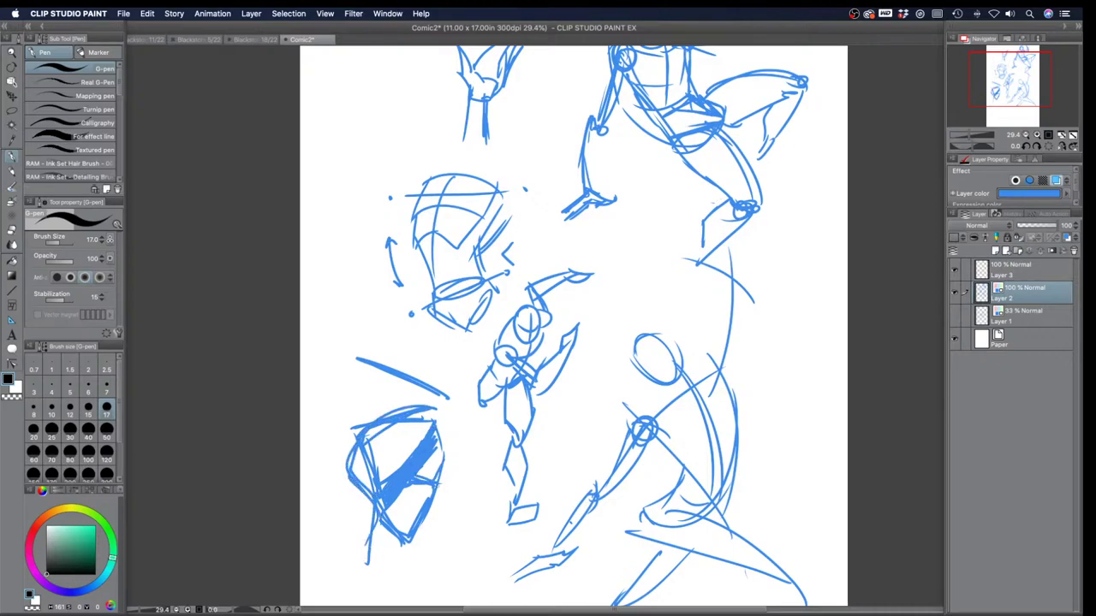
Step: Raise the brush size to 40 and erase the shape's inner left line and right outline with transparent colour
key("bracketright")
key("bracketright")
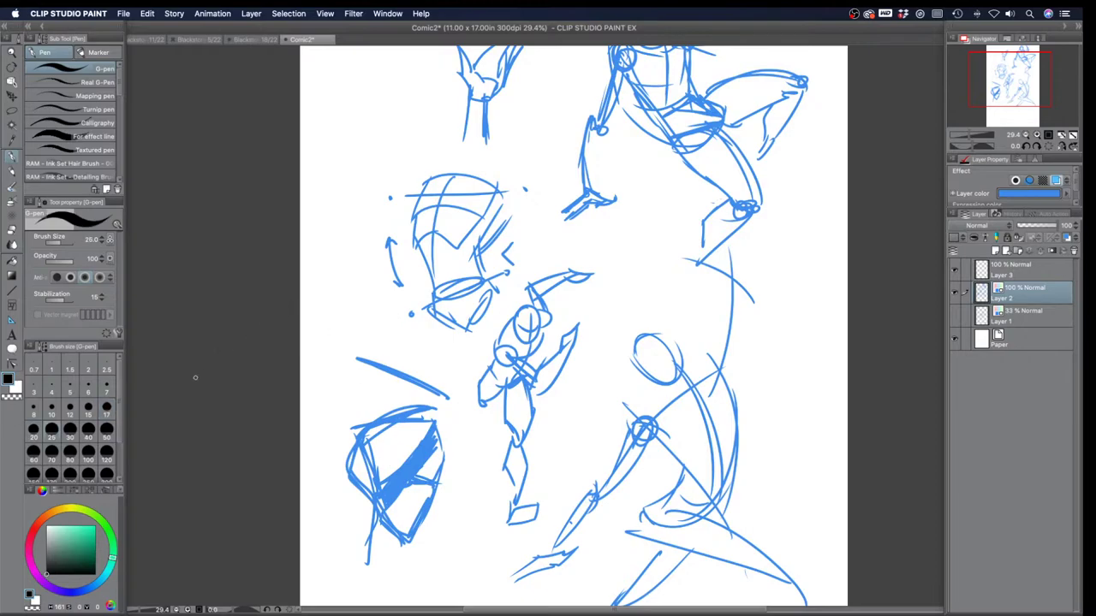
left_click(12, 397)
key("bracketright")
key("bracketright")
mouse_move(370, 460)
left_mouse_down()
mouse_move(373, 472)
mouse_move(366, 446)
mouse_move(420, 416)
mouse_move(351, 432)
left_mouse_up()
left_click_drag(389, 518, 398, 534)
left_click_drag(434, 472, 437, 424)
mouse_move(415, 488)
left_mouse_down()
mouse_move(433, 485)
mouse_move(443, 457)
left_mouse_up()
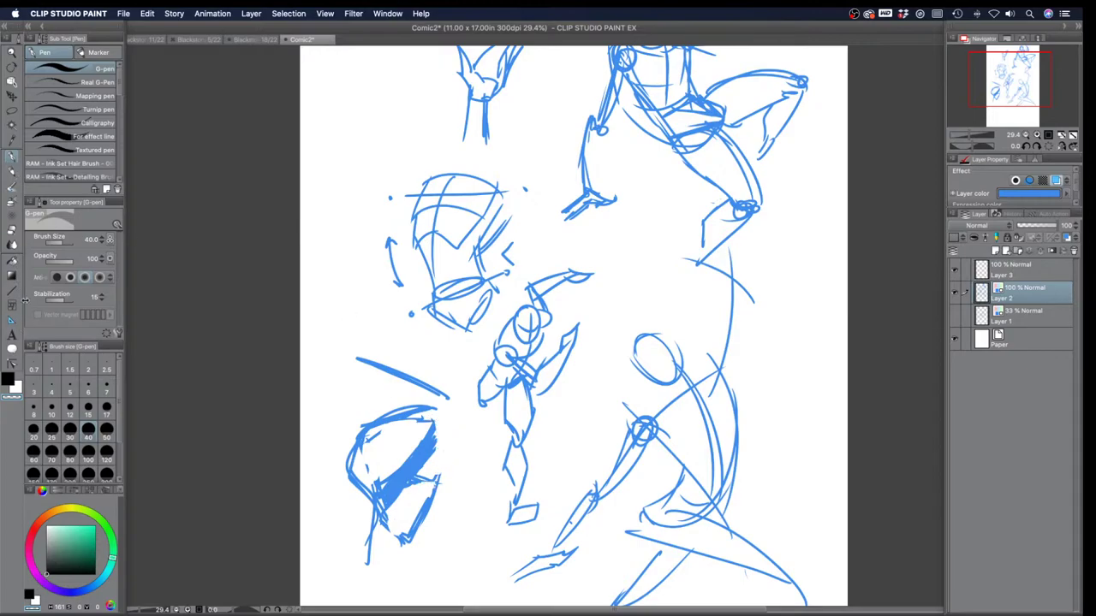
Step: Add a thick shadow stroke on the shape's right side in the drawing colour and trim its underside with transparent colour
left_click(8, 379)
mouse_move(414, 476)
left_mouse_down()
mouse_move(444, 464)
mouse_move(440, 476)
mouse_move(451, 459)
mouse_move(423, 512)
left_mouse_up()
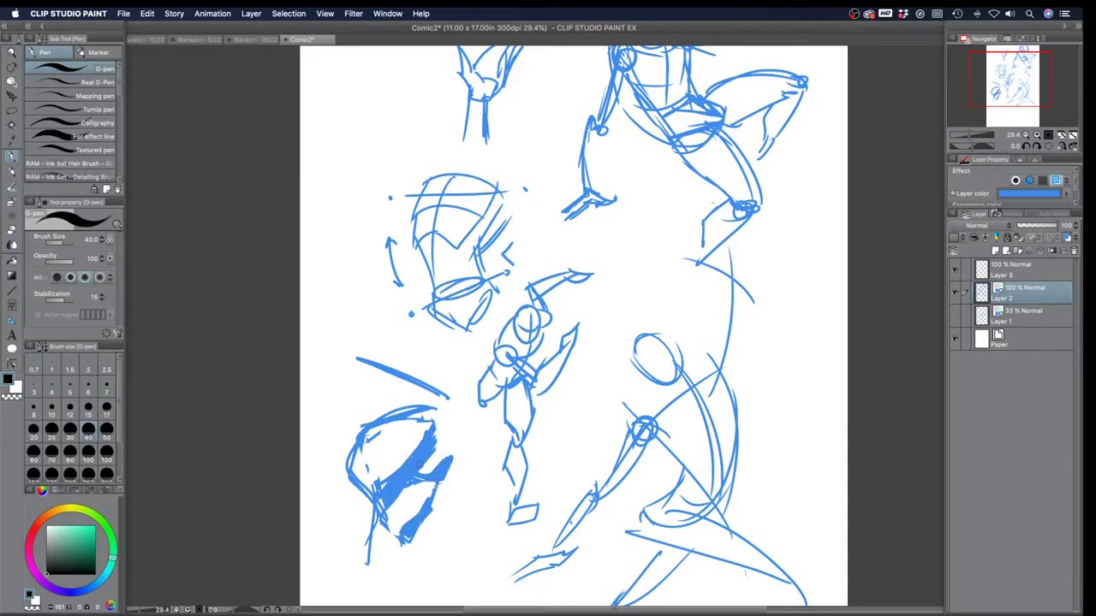
left_click(13, 397)
mouse_move(423, 470)
left_mouse_down()
mouse_move(406, 489)
mouse_move(424, 483)
mouse_move(428, 498)
left_mouse_up()
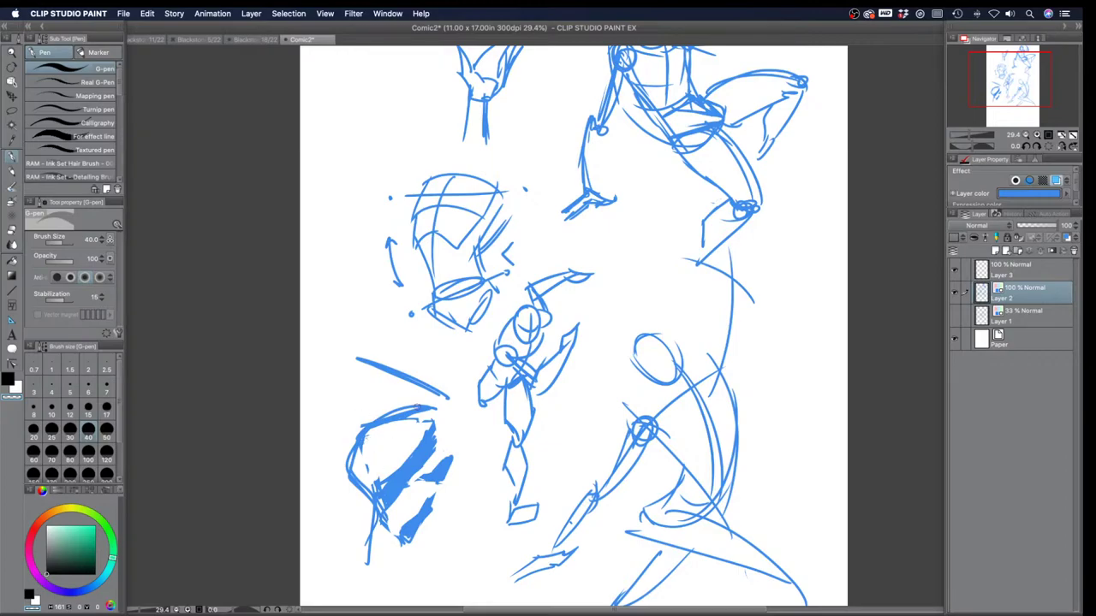
Step: Extend the diagonal line above the shape and draw heavy size 40 contours around its top, left and right sides
left_click(9, 379)
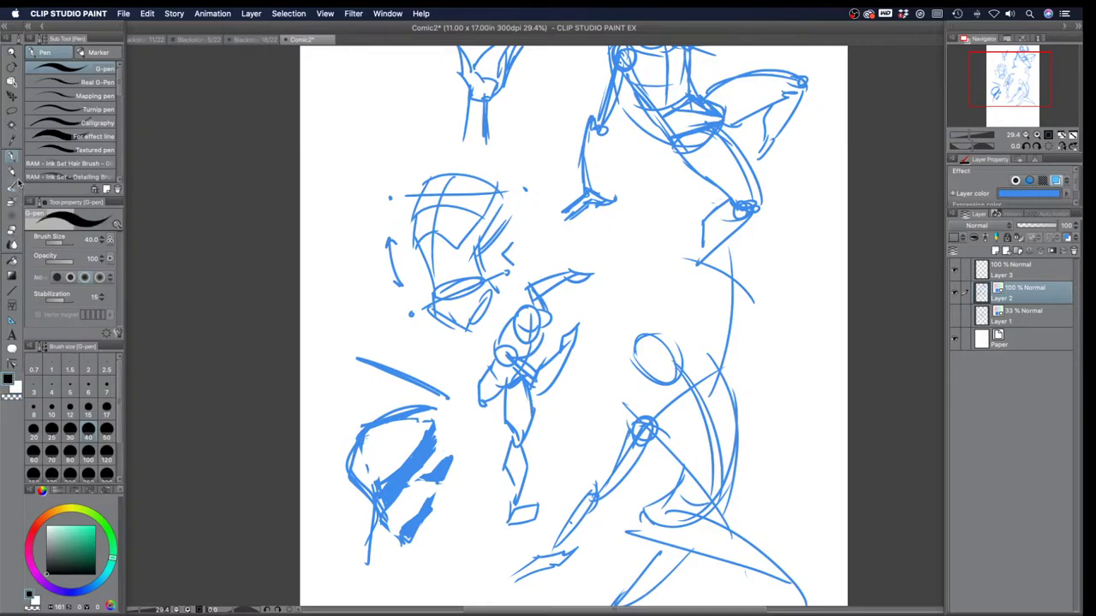
left_click_drag(438, 396, 505, 432)
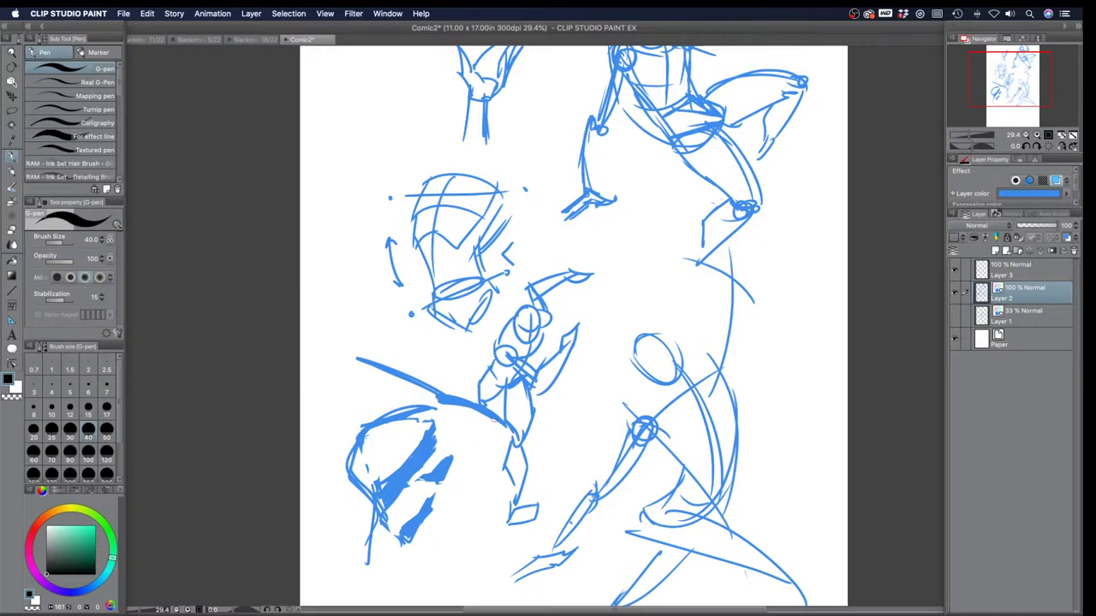
mouse_move(454, 476)
left_mouse_down()
mouse_move(471, 514)
mouse_move(461, 485)
mouse_move(417, 592)
left_mouse_up()
mouse_move(373, 416)
left_mouse_down()
mouse_move(344, 452)
mouse_move(359, 493)
mouse_move(339, 574)
mouse_move(424, 400)
left_mouse_up()
mouse_move(382, 501)
left_mouse_down()
mouse_move(395, 561)
mouse_move(366, 529)
left_mouse_up()
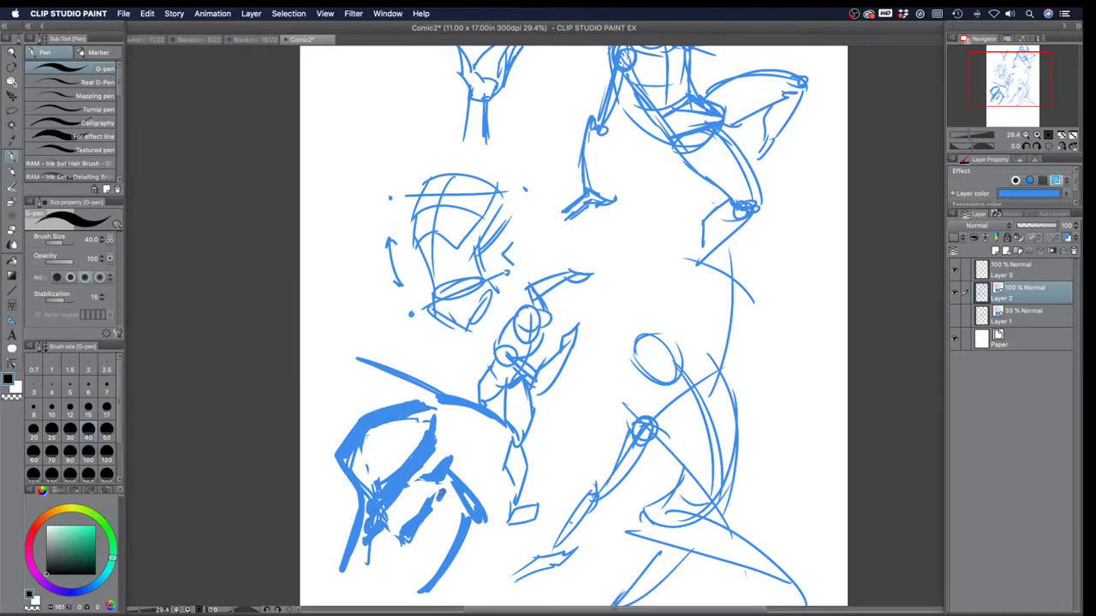
Step: Undo the heavy contours, erasures and outer lines on the practice shape, back to its angular outline and diagonal shadow
key("super+z")
key("super+z")
key("super+z")
key("super+z")
key("super+z")
key("super+z")
key("super+z")
key("super+z")
key("super+z")
key("super+z")
key("super+z")
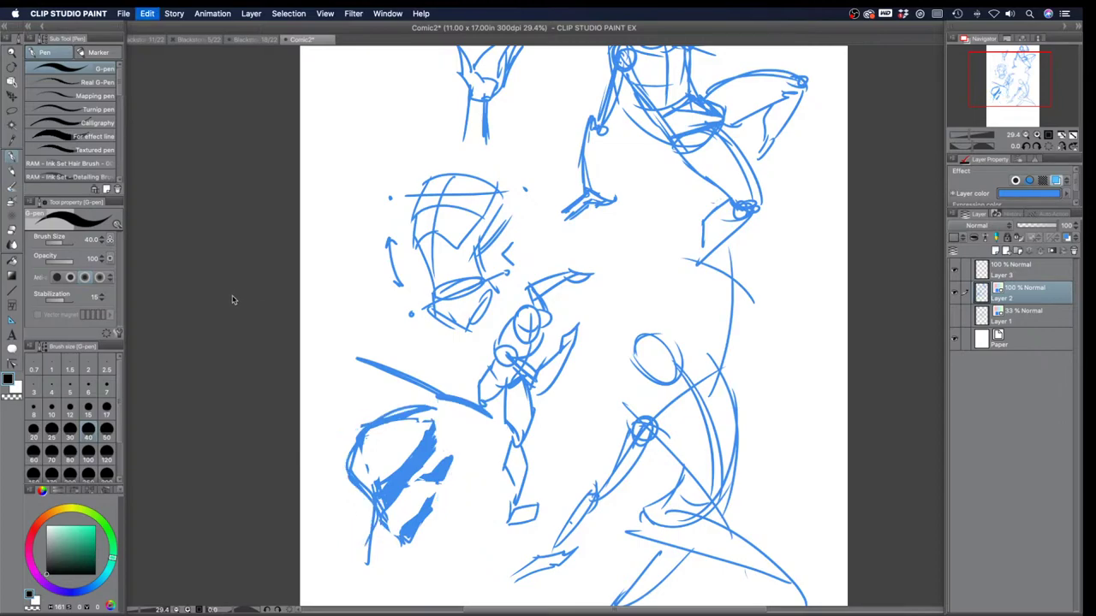
key("super+z")
key("super+z")
key("super+z")
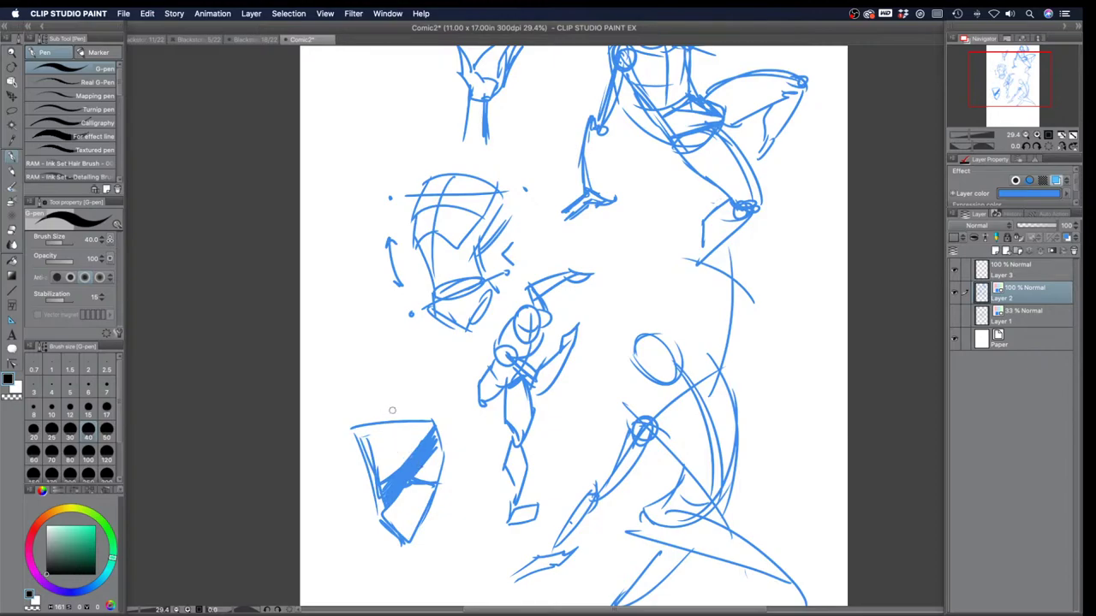
Step: Try two more strokes above and beside the practice shape, and undo them along with the earlier sketch strokes
mouse_move(370, 383)
left_mouse_down()
mouse_move(390, 443)
mouse_move(404, 422)
left_mouse_up()
mouse_move(418, 500)
left_mouse_down()
mouse_move(446, 529)
mouse_move(427, 497)
mouse_move(471, 454)
left_mouse_up()
key("super+z")
key("super+z")
key("super+z")
key("super+z")
key("super+z")
key("super+z")
key("super+z")
key("super+z")
key("super+z")
key("super+z")
key("super+z")
key("super+z")
key("super+z")
key("super+z")
key("super+z")
Step: Return to the BlackstoneComic2020 page, zoom in slightly and ink contour lines with the G-pen at size 7 on the tentacle segment behind the coil
left_click(257, 39)
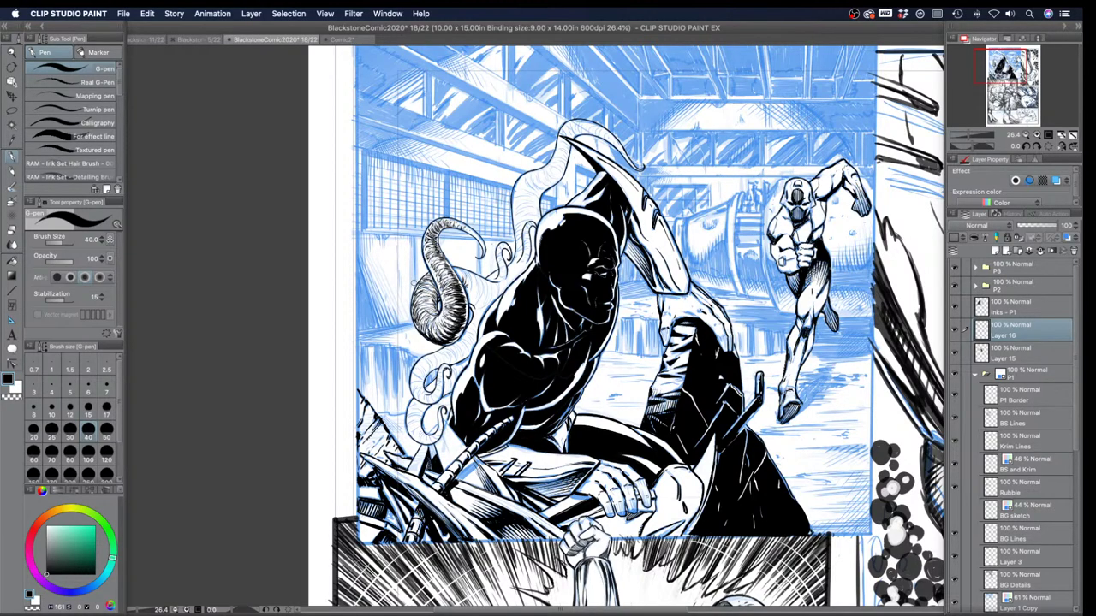
left_click(11, 54)
left_click(471, 250)
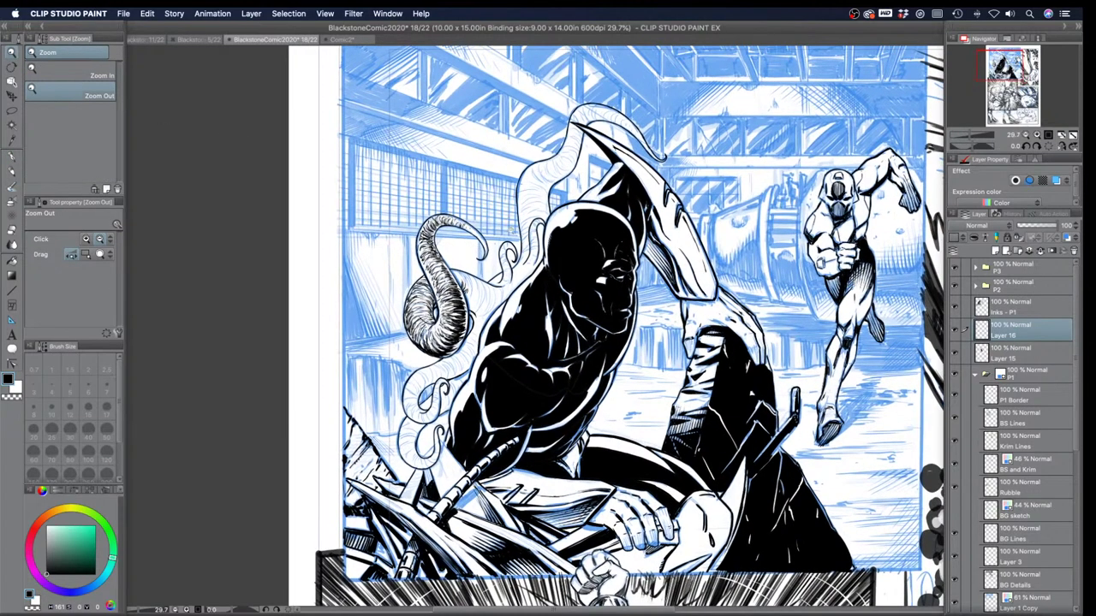
left_click_drag(476, 301, 446, 329)
left_click(12, 155)
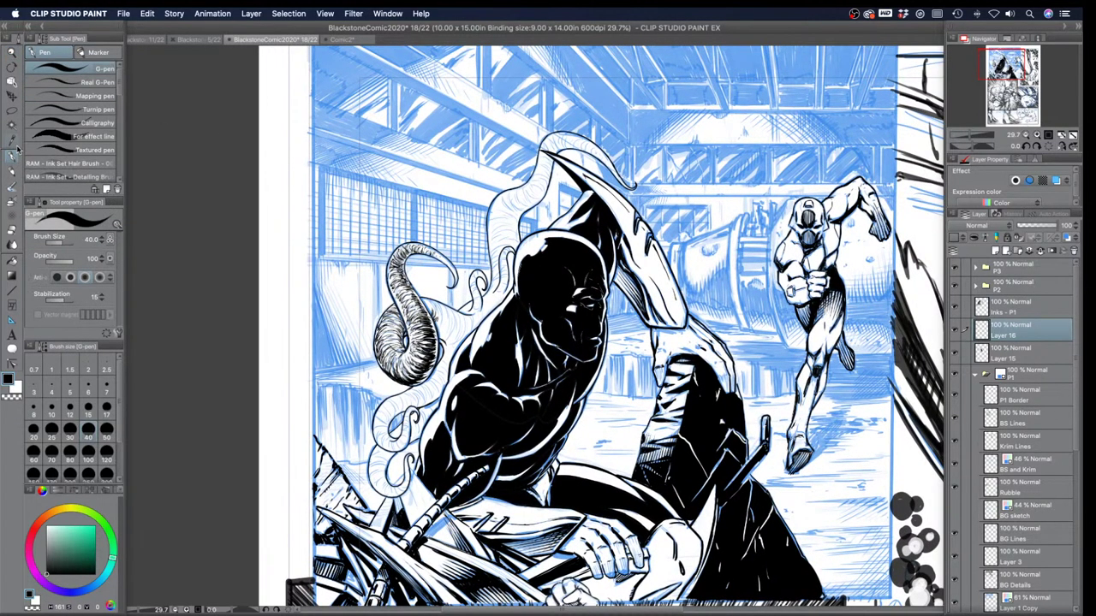
left_click(69, 402)
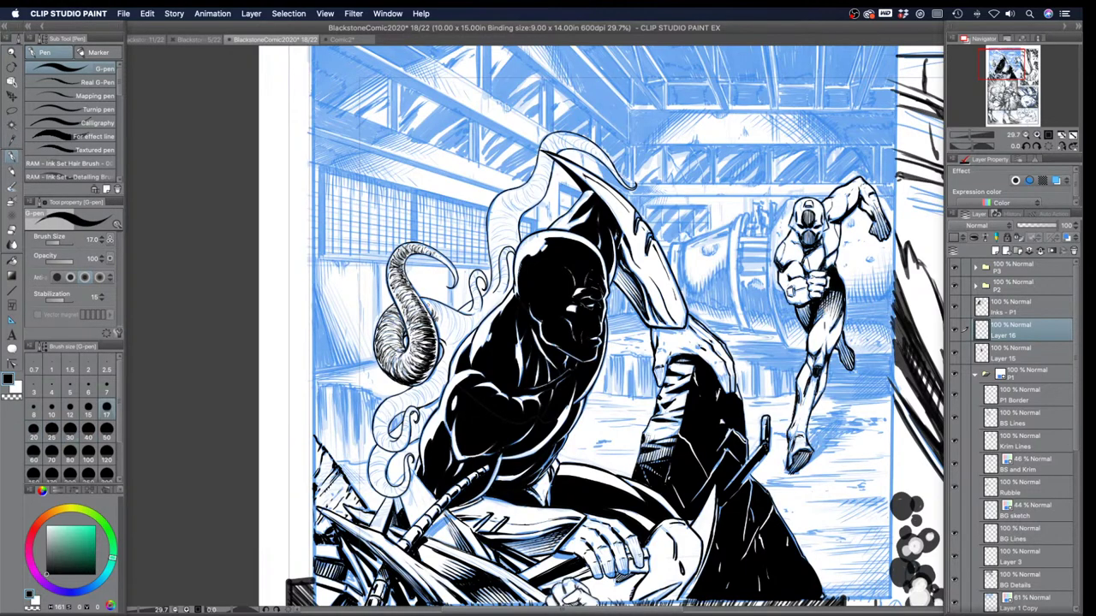
left_click(106, 383)
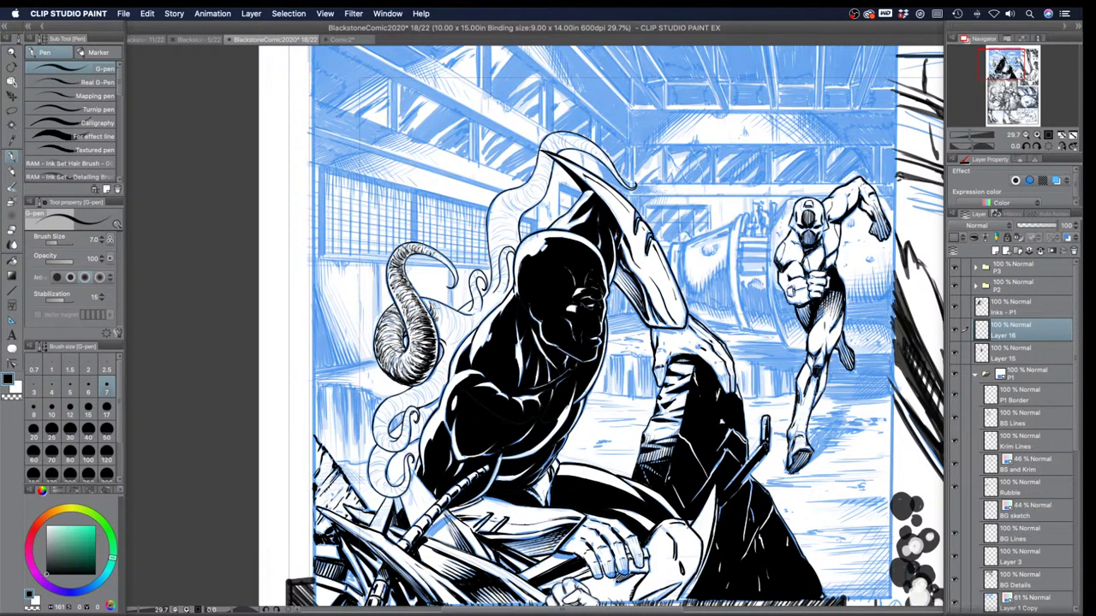
mouse_move(432, 301)
left_mouse_down()
mouse_move(448, 330)
mouse_move(440, 345)
mouse_move(452, 346)
mouse_move(440, 350)
mouse_move(457, 339)
mouse_move(440, 356)
left_mouse_up()
mouse_move(431, 300)
left_mouse_down()
mouse_move(424, 311)
mouse_move(462, 333)
mouse_move(440, 360)
left_mouse_up()
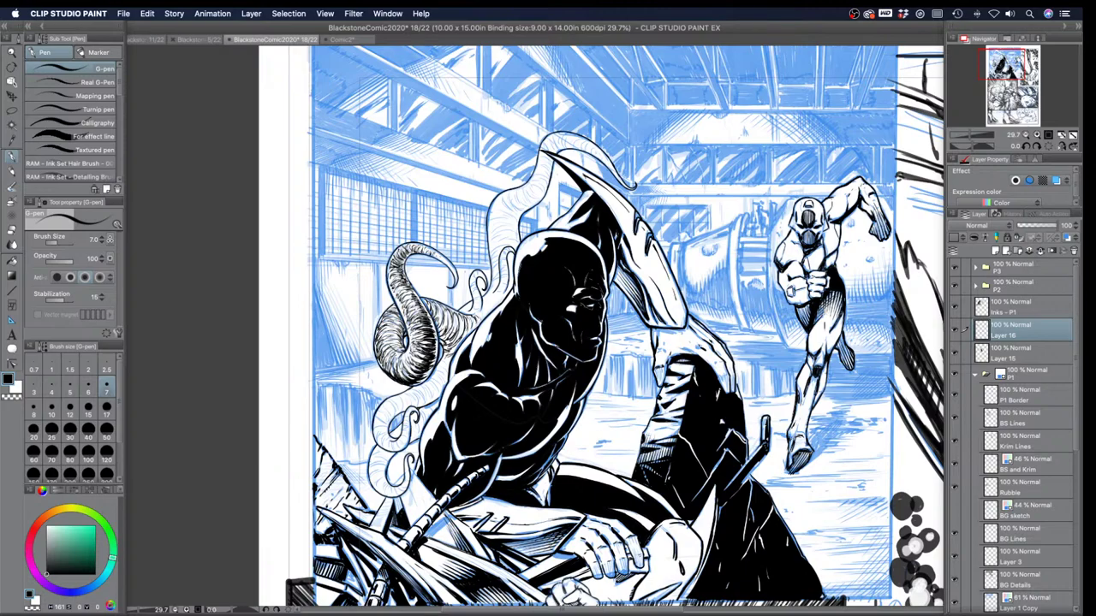
Step: Add more feathered strokes at size 7 to the tentacle segment between the coil and the figure's shoulder
left_click_drag(450, 322, 454, 333)
mouse_move(443, 336)
left_mouse_down()
mouse_move(449, 347)
mouse_move(452, 323)
left_mouse_up()
left_click_drag(447, 309, 465, 346)
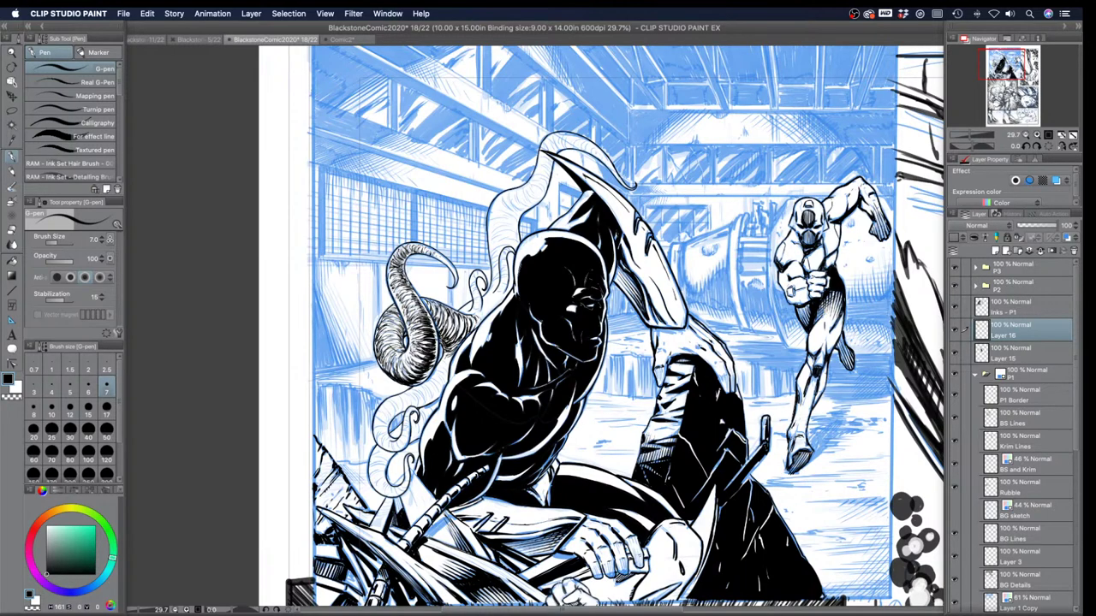
Step: Set the brush size to 10 and ink short shadow strokes on the lower tentacle beside the figure's upper arm
key("bracketright")
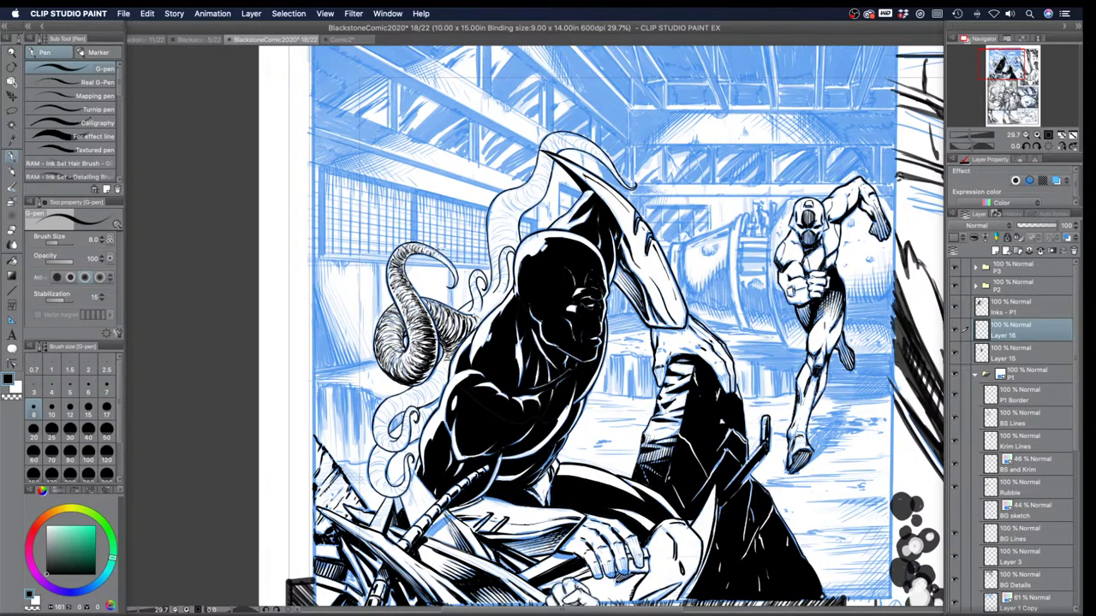
key("bracketright")
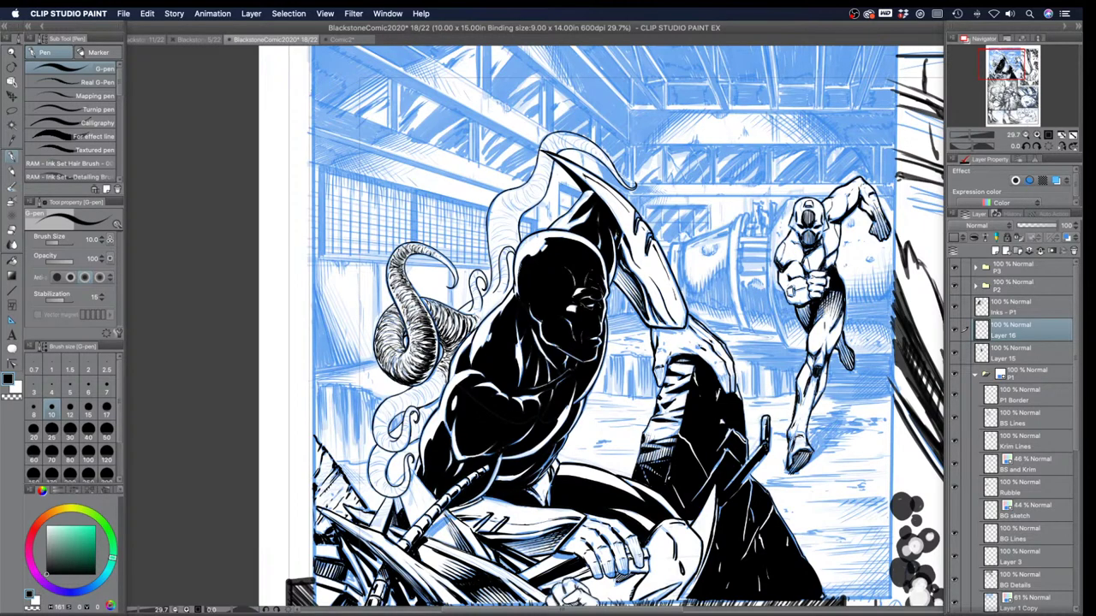
mouse_move(447, 384)
left_mouse_down()
mouse_move(442, 398)
mouse_move(433, 392)
left_mouse_up()
left_click_drag(440, 378, 432, 387)
mouse_move(437, 372)
left_mouse_down()
mouse_move(429, 382)
mouse_move(440, 361)
mouse_move(429, 399)
left_mouse_up()
mouse_move(433, 376)
left_mouse_down()
mouse_move(419, 391)
mouse_move(428, 381)
left_mouse_up()
mouse_move(440, 377)
left_mouse_down()
mouse_move(424, 383)
mouse_move(433, 374)
mouse_move(442, 383)
mouse_move(425, 407)
left_mouse_up()
mouse_move(441, 392)
left_mouse_down()
mouse_move(425, 407)
mouse_move(418, 394)
left_mouse_up()
Step: Ink feathered shadow strokes where the lower tentacle passes behind the coil and meets the figure's shoulder
left_click_drag(351, 320, 384, 262)
left_click_drag(457, 330, 453, 349)
mouse_move(460, 327)
left_mouse_down()
mouse_move(450, 344)
mouse_move(445, 336)
left_mouse_up()
mouse_move(458, 326)
left_mouse_down()
mouse_move(435, 341)
mouse_move(447, 353)
mouse_move(433, 342)
left_mouse_up()
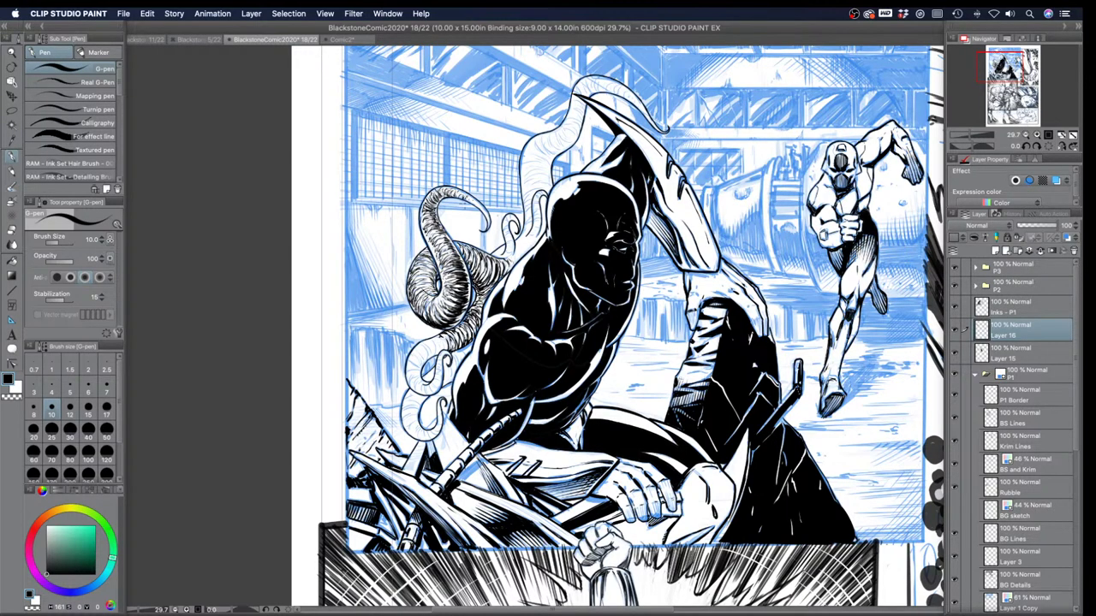
left_click_drag(479, 293, 477, 303)
left_click_drag(488, 293, 481, 303)
Step: Raise the brush size to 20 and fill heavy black shadows on the tentacle segment between the coil and the shoulder
key("bracketright")
key("bracketright")
key("bracketright")
key("bracketright")
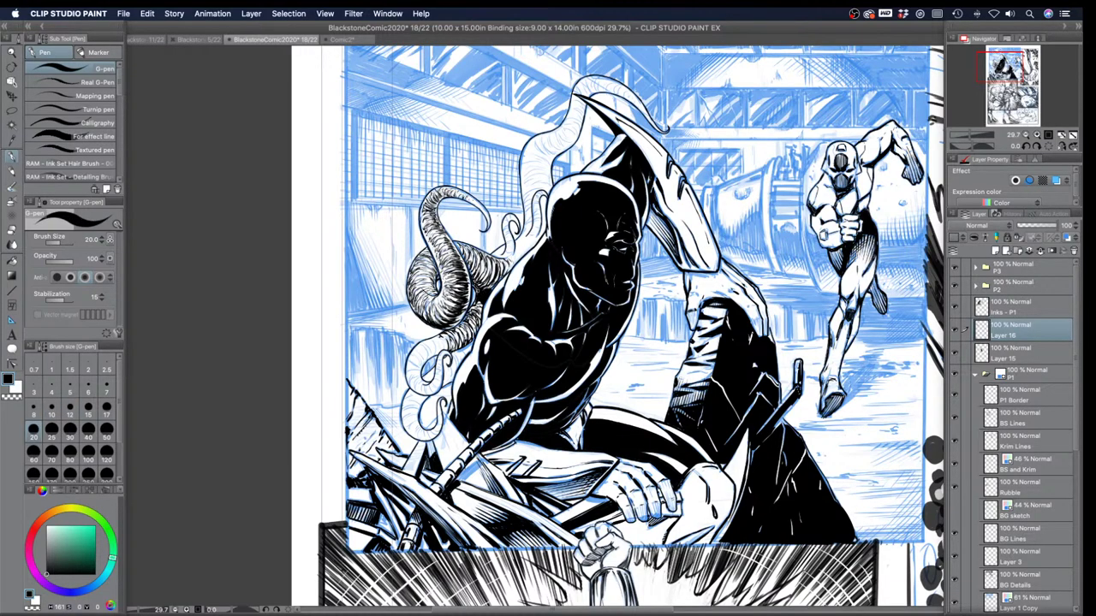
mouse_move(472, 281)
left_mouse_down()
mouse_move(464, 247)
mouse_move(455, 261)
left_mouse_up()
left_click_drag(462, 242, 455, 248)
key("bracketleft")
mouse_move(477, 280)
left_mouse_down()
mouse_move(484, 265)
mouse_move(476, 286)
left_mouse_up()
left_click_drag(490, 270, 482, 287)
mouse_move(492, 278)
left_mouse_down()
mouse_move(483, 288)
mouse_move(494, 284)
left_mouse_up()
left_click_drag(503, 271, 508, 255)
Step: Thicken the outlines of the small curled tentacle tip above the shoulder, adjusting the brush size, and undo the last stroke
key("bracketright")
left_click_drag(514, 239, 509, 249)
mouse_move(512, 231)
left_mouse_down()
mouse_move(508, 247)
mouse_move(506, 228)
left_mouse_up()
key("bracketleft")
mouse_move(516, 218)
left_mouse_down()
mouse_move(514, 235)
mouse_move(533, 240)
mouse_move(538, 203)
mouse_move(525, 243)
mouse_move(536, 243)
mouse_move(508, 256)
mouse_move(507, 271)
mouse_move(521, 255)
left_mouse_up()
key("bracketright")
key("super+z")
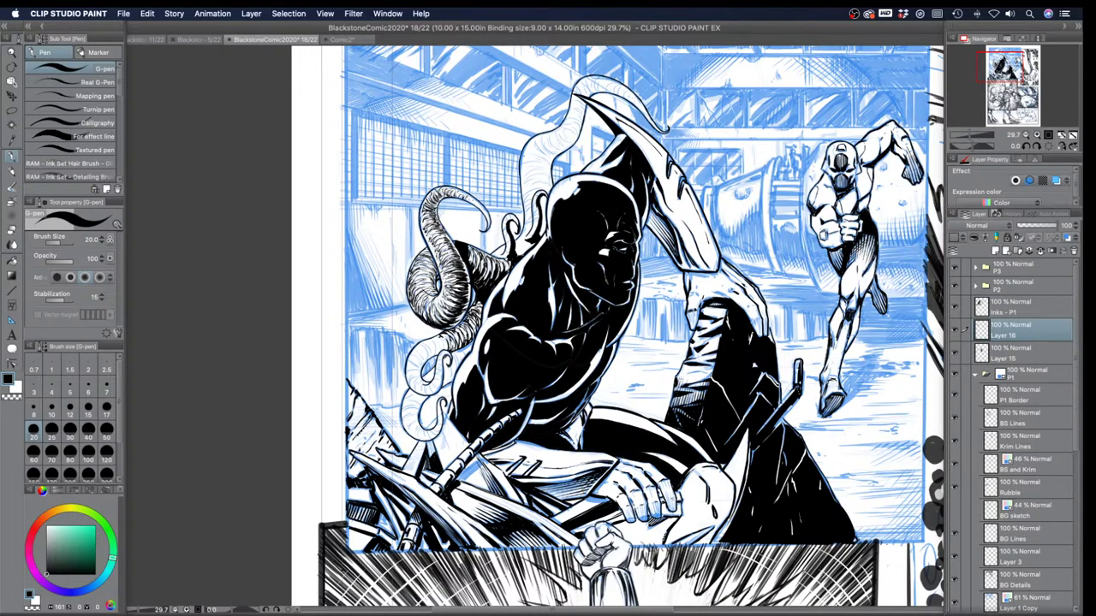
Step: Darken the left edge of the coiled tentacle's neck with strokes at size 15, reducing the brush size to 10
left_click(88, 408)
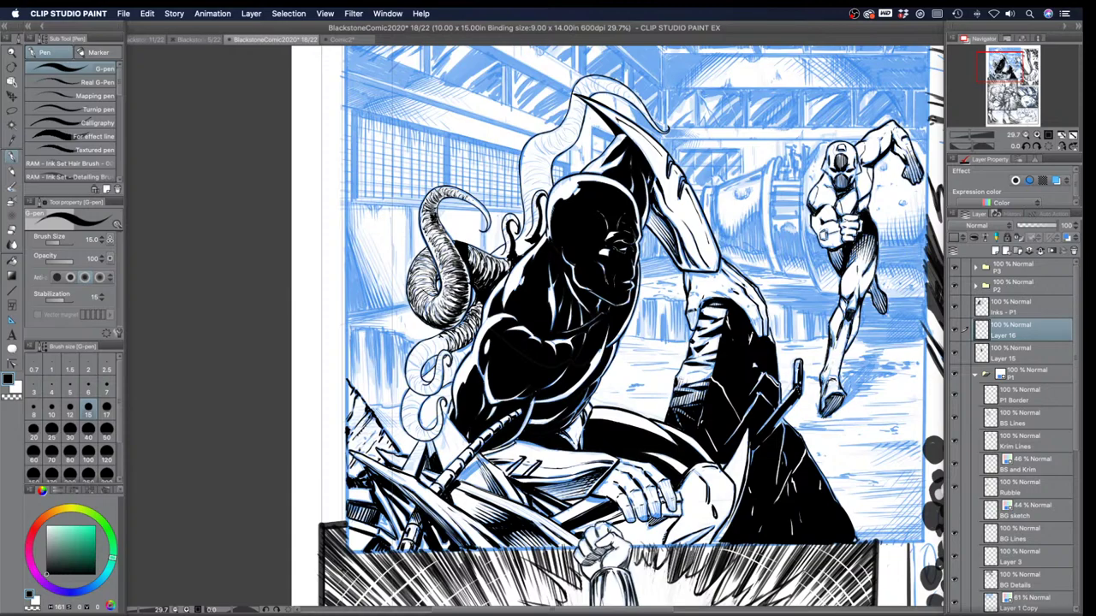
left_click_drag(424, 214, 430, 205)
key("bracketleft")
key("bracketleft")
mouse_move(435, 212)
left_mouse_down()
mouse_move(420, 219)
mouse_move(430, 231)
left_mouse_up()
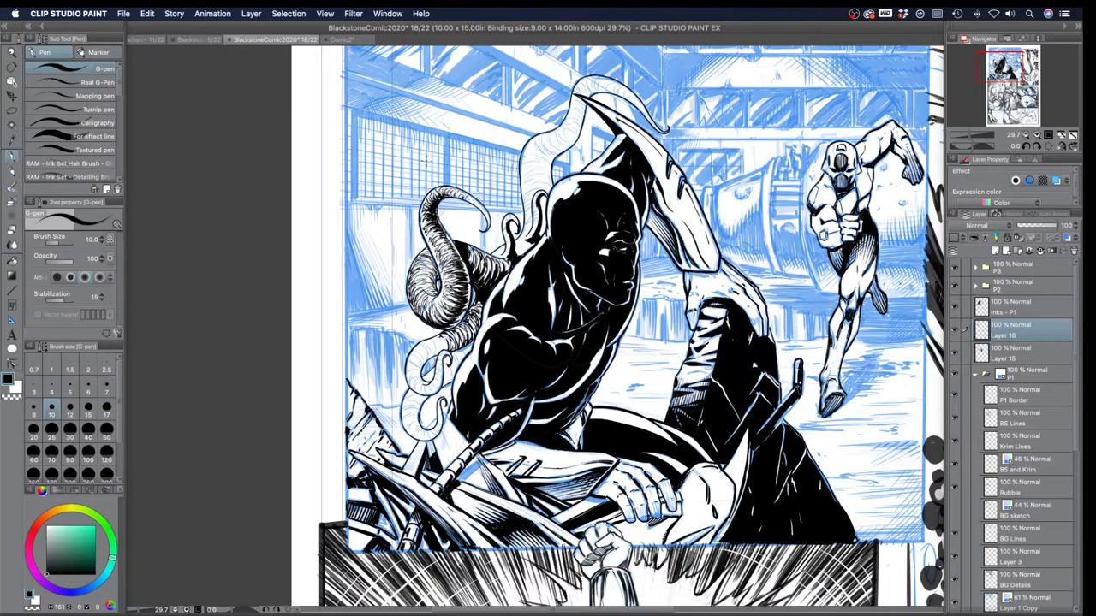
Step: Adjust the brush size to 12 and deepen the shadow strokes on the lower tentacle next to the shoulder
key("bracketleft")
key("bracketleft")
key("bracketleft")
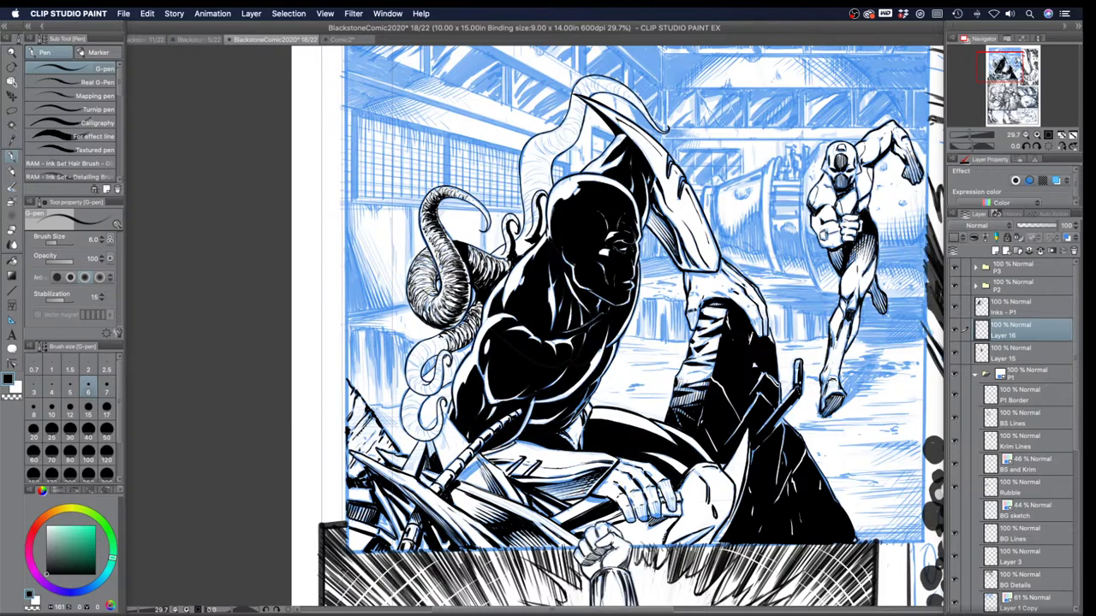
key("bracketright")
key("bracketright")
key("bracketright")
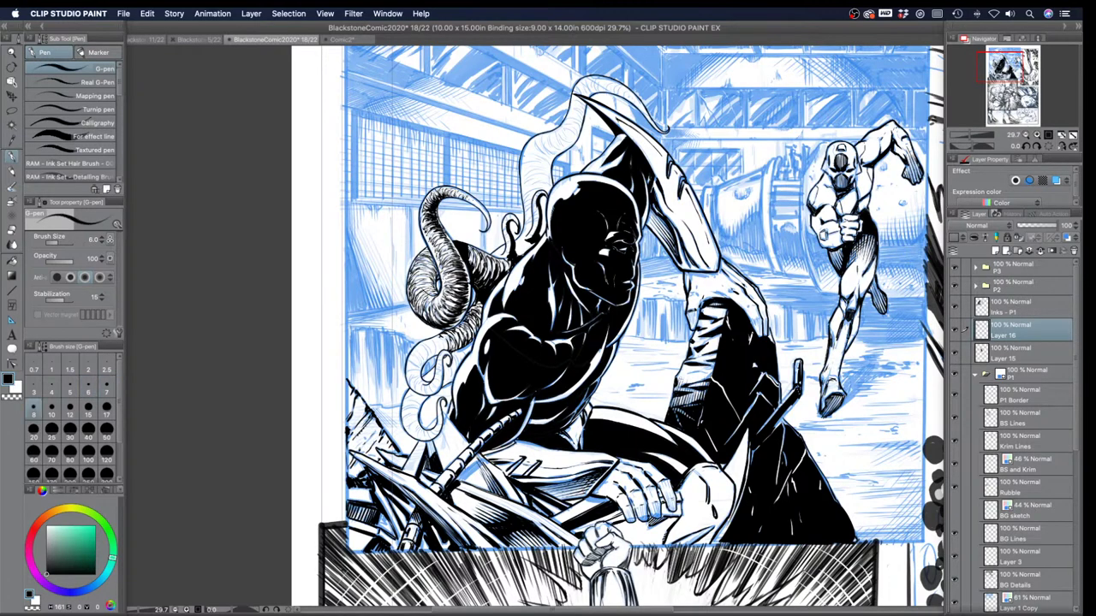
key("bracketright")
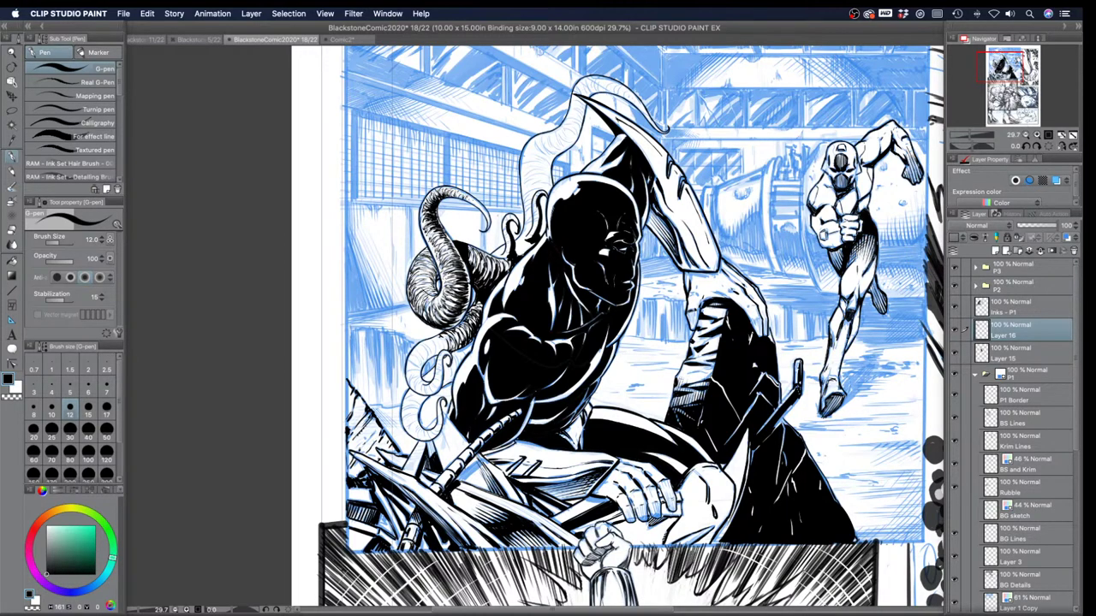
key("[")
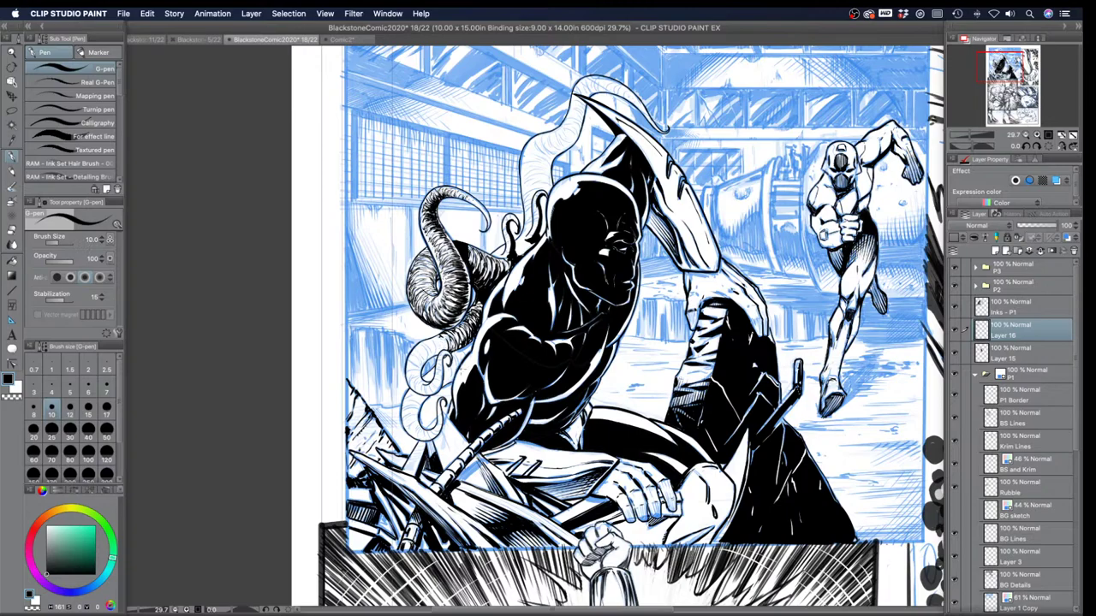
left_click(69, 409)
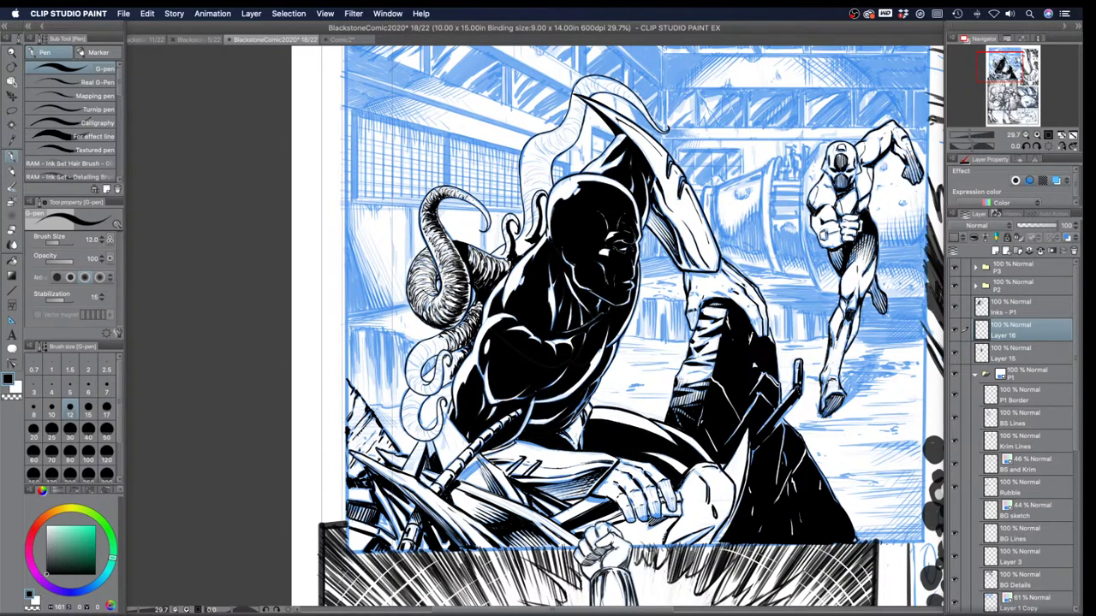
left_click_drag(459, 352, 467, 345)
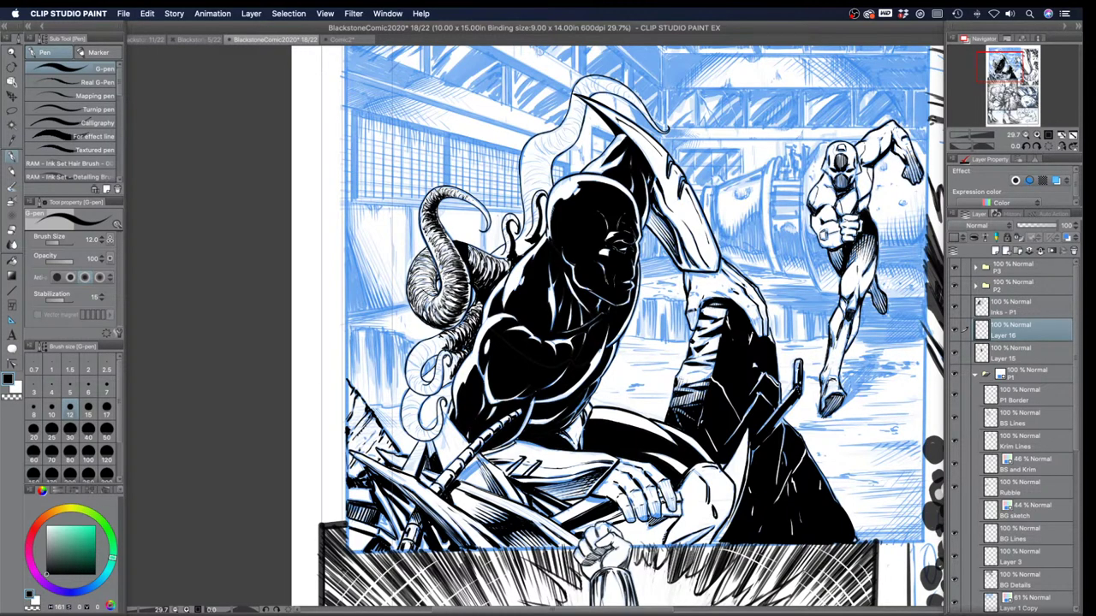
Step: Ink contour strokes around the lower tentacle's outer bend in the drawing colour and reduce the brush size to 8
left_click(16, 397)
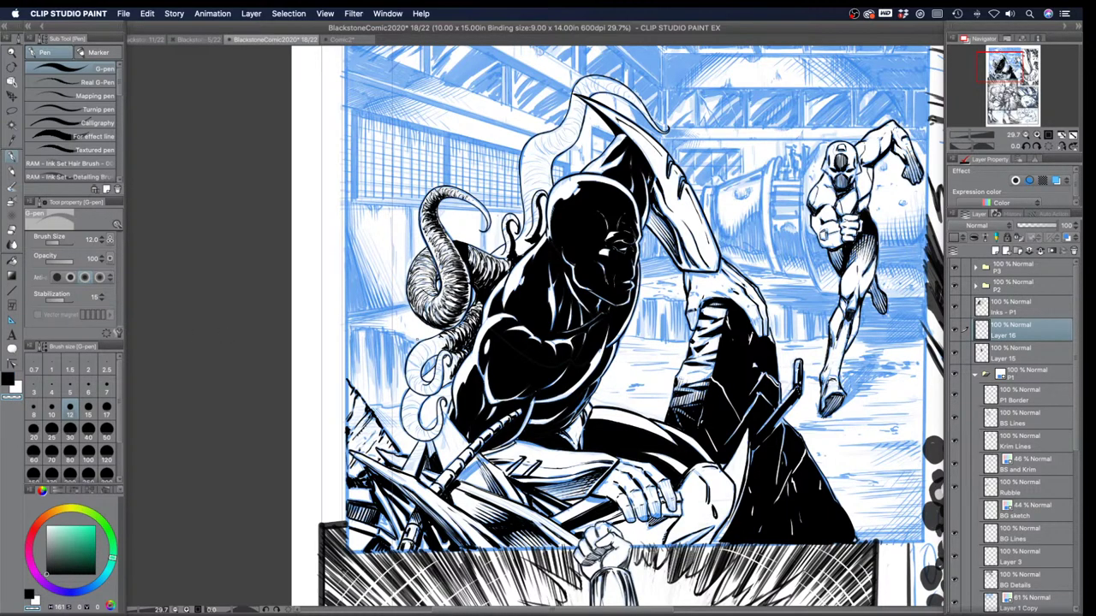
key("c")
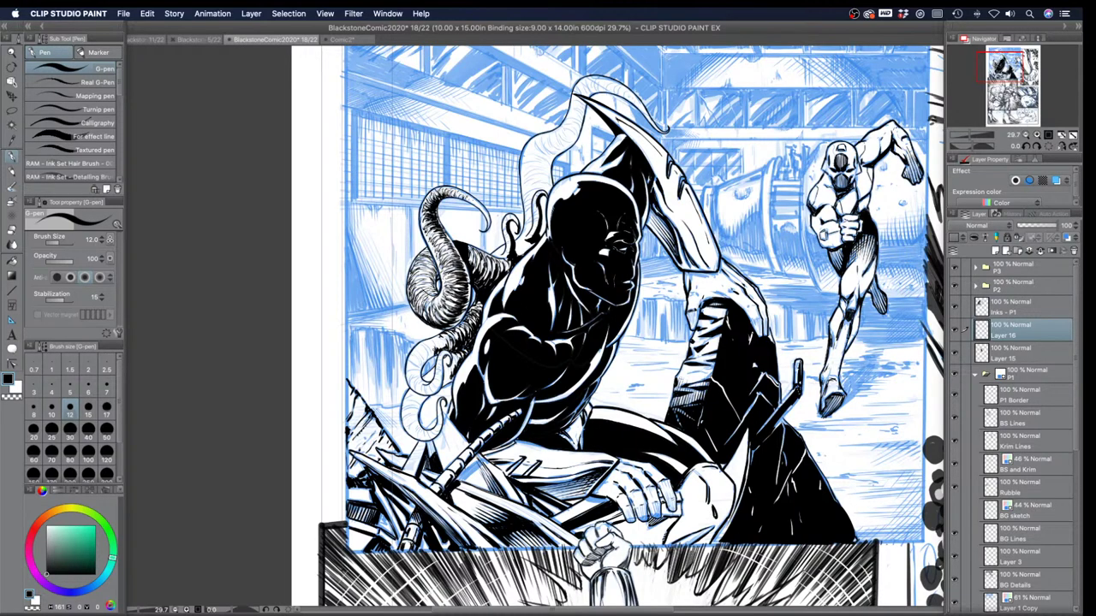
mouse_move(432, 348)
left_mouse_down()
mouse_move(427, 359)
mouse_move(453, 338)
mouse_move(417, 374)
left_mouse_up()
key("bracketleft")
key("bracketleft")
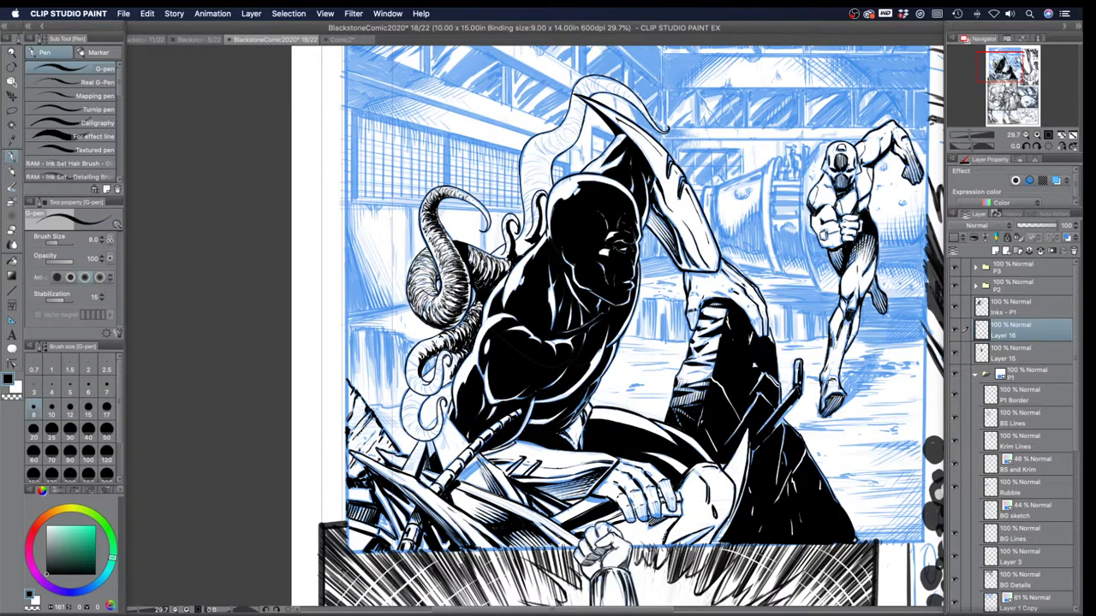
Step: Ink curved contour strokes along the lower looped tentacle beside the shoulder and touch up the coiled tentacle above it
mouse_move(442, 338)
left_mouse_down()
mouse_move(432, 346)
mouse_move(443, 352)
mouse_move(418, 355)
mouse_move(428, 355)
mouse_move(402, 377)
mouse_move(413, 384)
left_mouse_up()
mouse_move(423, 375)
left_mouse_down()
mouse_move(415, 391)
mouse_move(447, 384)
mouse_move(452, 360)
mouse_move(441, 362)
mouse_move(450, 366)
mouse_move(441, 387)
mouse_move(439, 372)
mouse_move(450, 374)
mouse_move(429, 387)
mouse_move(420, 380)
mouse_move(429, 383)
mouse_move(419, 398)
mouse_move(430, 394)
left_mouse_up()
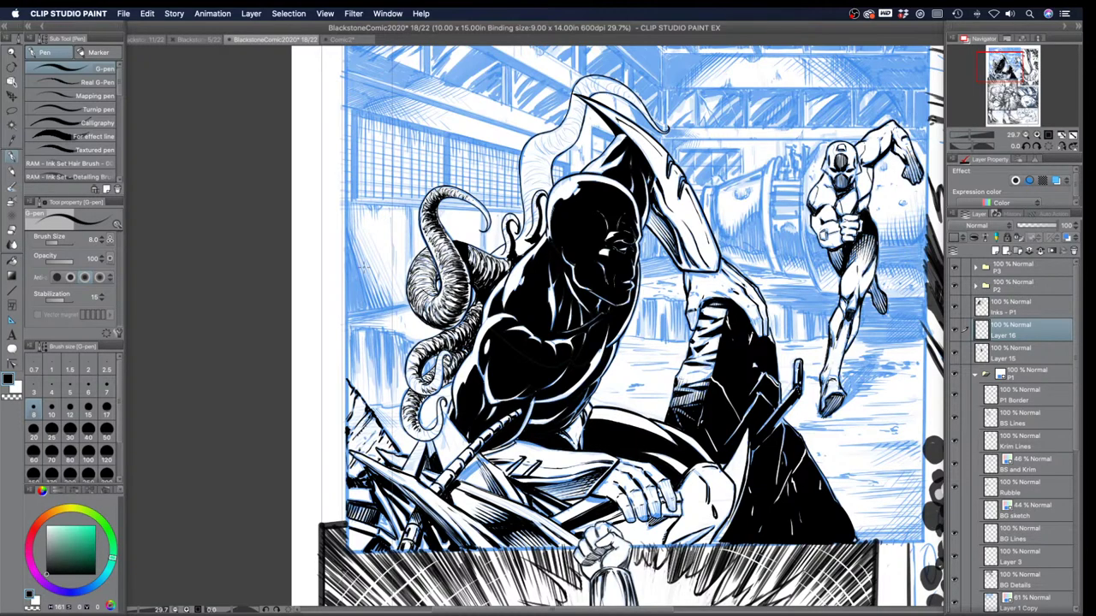
mouse_move(441, 291)
left_mouse_down()
mouse_move(423, 239)
mouse_move(413, 250)
left_mouse_up()
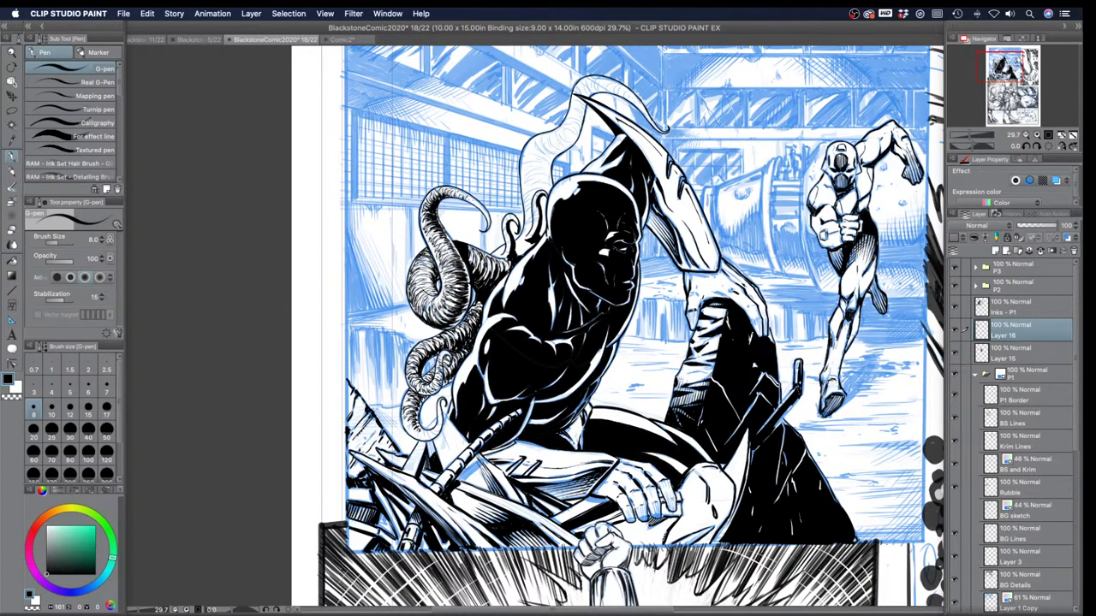
Step: Feather shading lines around the lower looped tentacle and the small hooked tentacle beneath it at brush size 8
left_click_drag(439, 355, 448, 349)
mouse_move(436, 383)
left_mouse_down()
mouse_move(419, 395)
mouse_move(405, 386)
left_mouse_up()
mouse_move(416, 372)
left_mouse_down()
mouse_move(401, 385)
mouse_move(403, 371)
left_mouse_up()
left_click_drag(419, 357, 411, 366)
mouse_move(423, 353)
left_mouse_down()
mouse_move(412, 364)
mouse_move(424, 352)
left_mouse_up()
left_click_drag(439, 340, 429, 346)
left_click_drag(421, 425, 412, 442)
left_click_drag(420, 426, 415, 444)
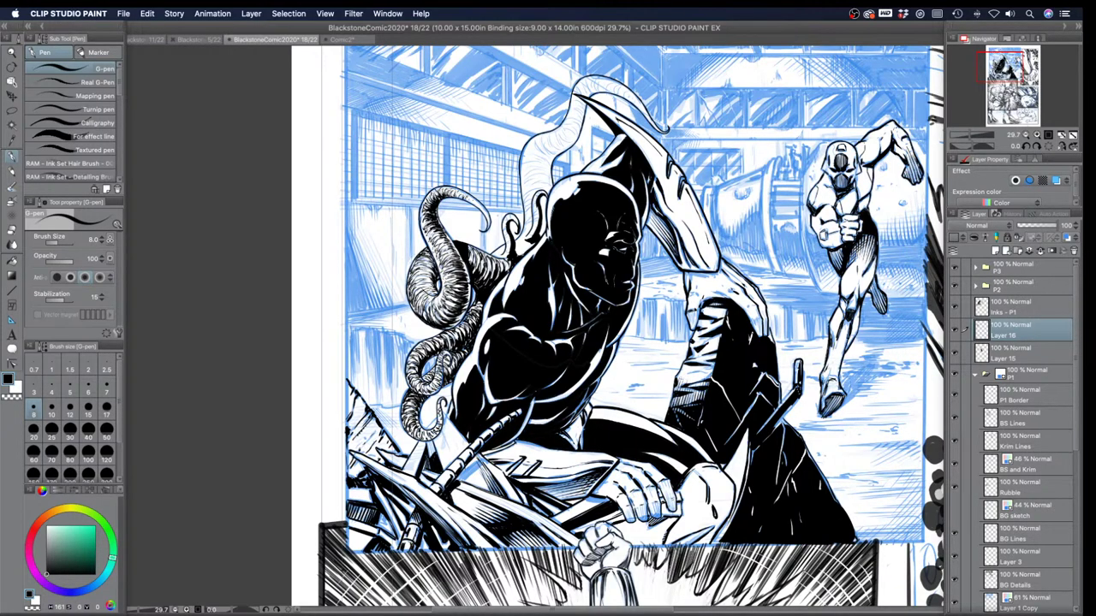
Step: Set the brush size to 25 and ink a jagged black shadow along the inner edge of the tall tentacle behind the head
key("bracketright")
key("bracketright")
key("bracketright")
key("bracketright")
key("bracketright")
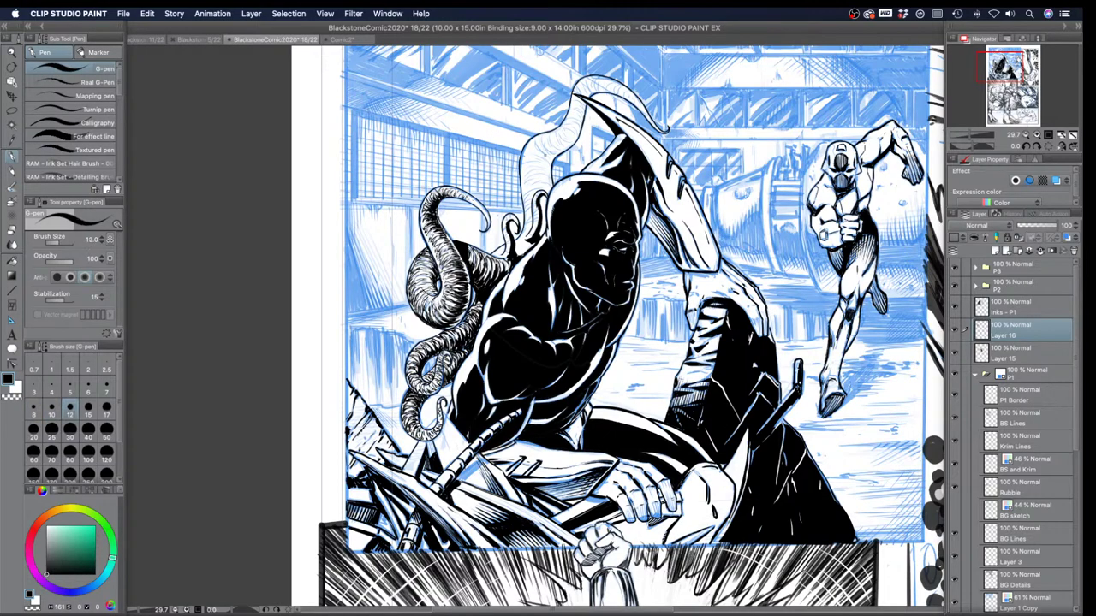
key("bracketright")
left_click_drag(545, 147, 545, 190)
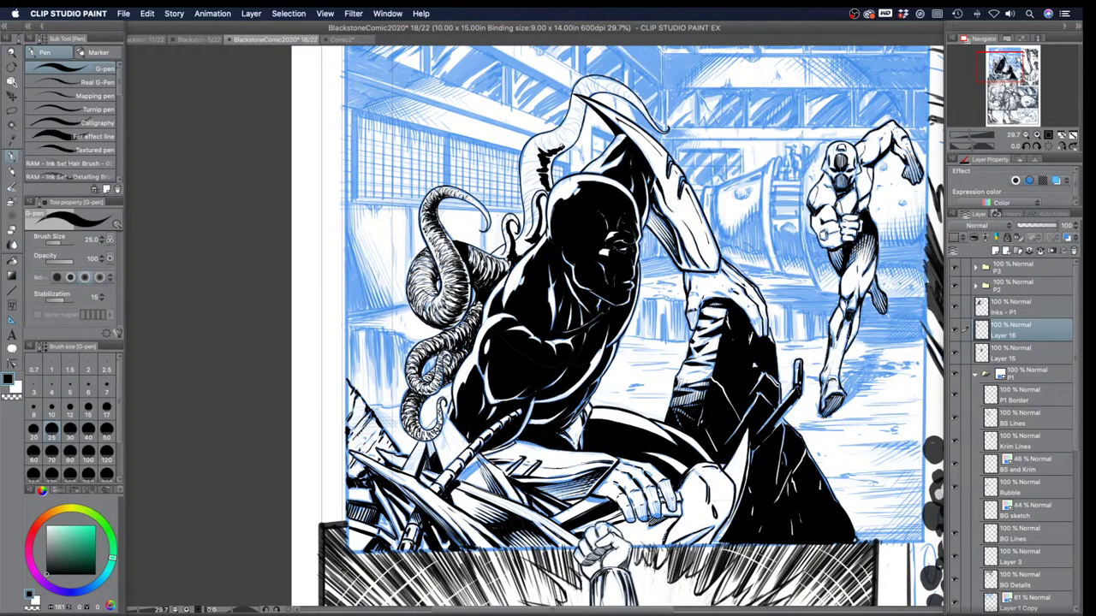
mouse_move(562, 147)
left_mouse_down()
mouse_move(586, 87)
mouse_move(596, 87)
mouse_move(572, 125)
left_mouse_up()
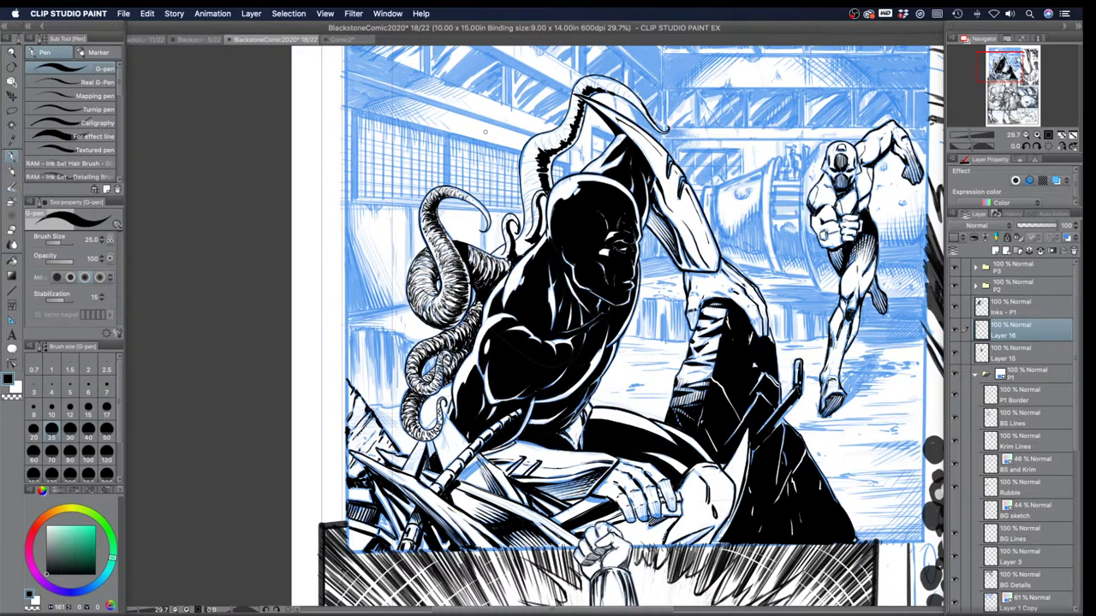
key("bracketleft")
key("bracketleft")
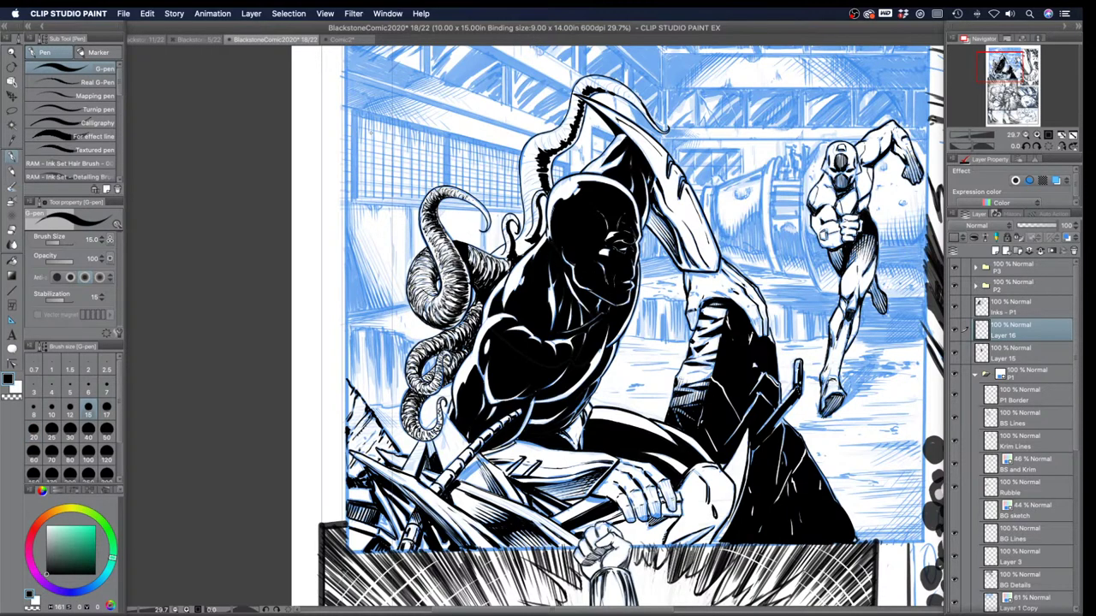
left_click_drag(361, 109, 406, 89)
left_click_drag(343, 219, 387, 311)
key("super+z")
key("super+z")
Step: Reduce the brush size to 8 and ink contour strokes across the lower half of the tall tentacle behind the head
left_click(52, 405)
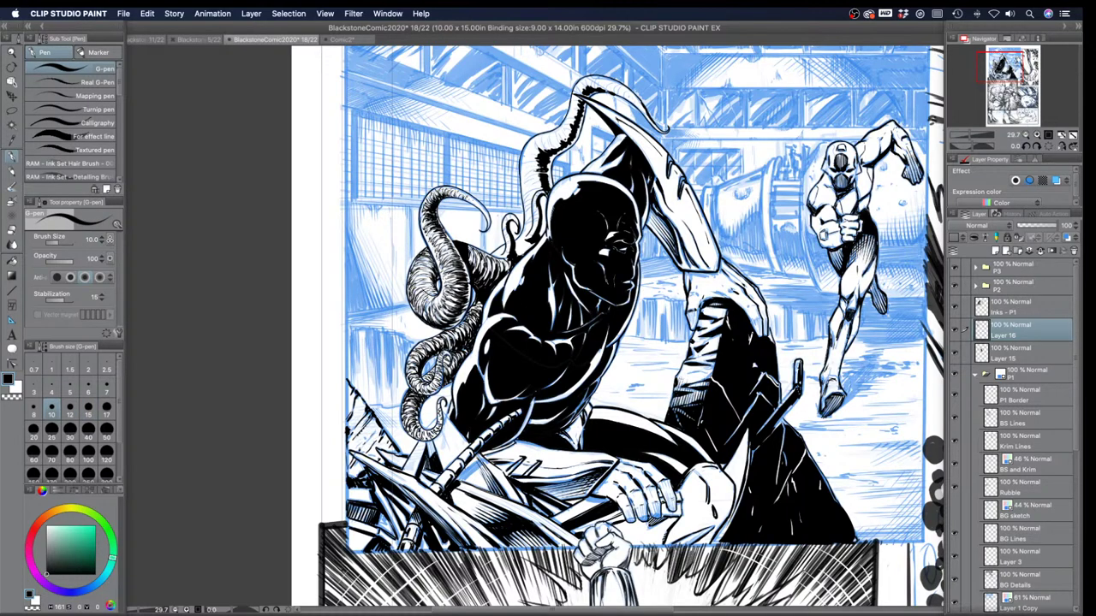
key("bracketright")
key("bracketright")
key("bracketleft")
key("bracketleft")
key("bracketleft")
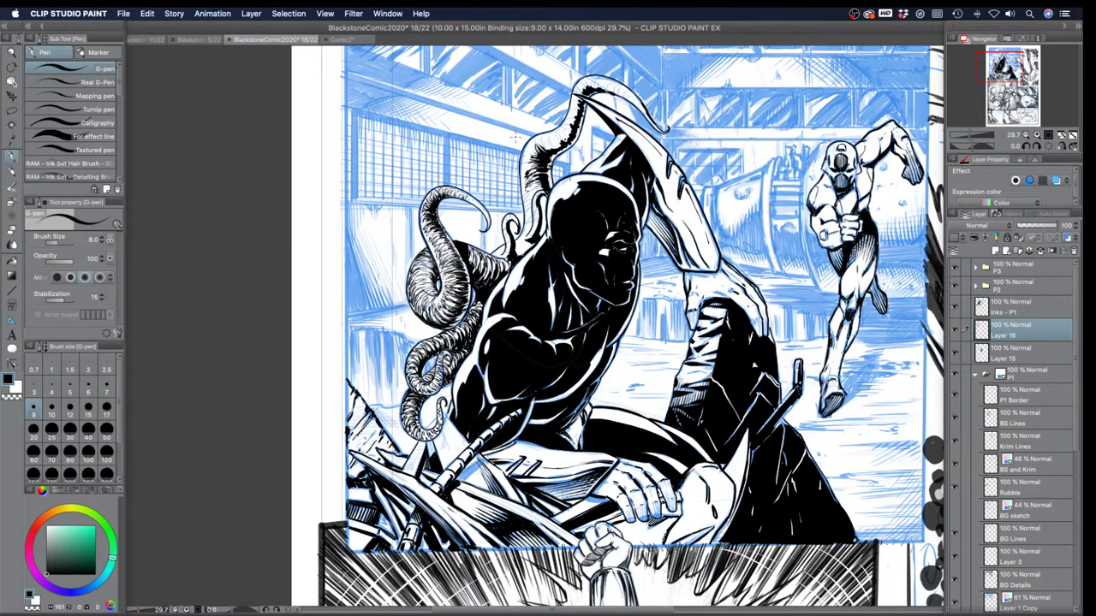
left_click_drag(524, 168, 534, 161)
left_click_drag(533, 139, 551, 152)
left_click_drag(554, 131, 558, 143)
left_click_drag(544, 164, 551, 191)
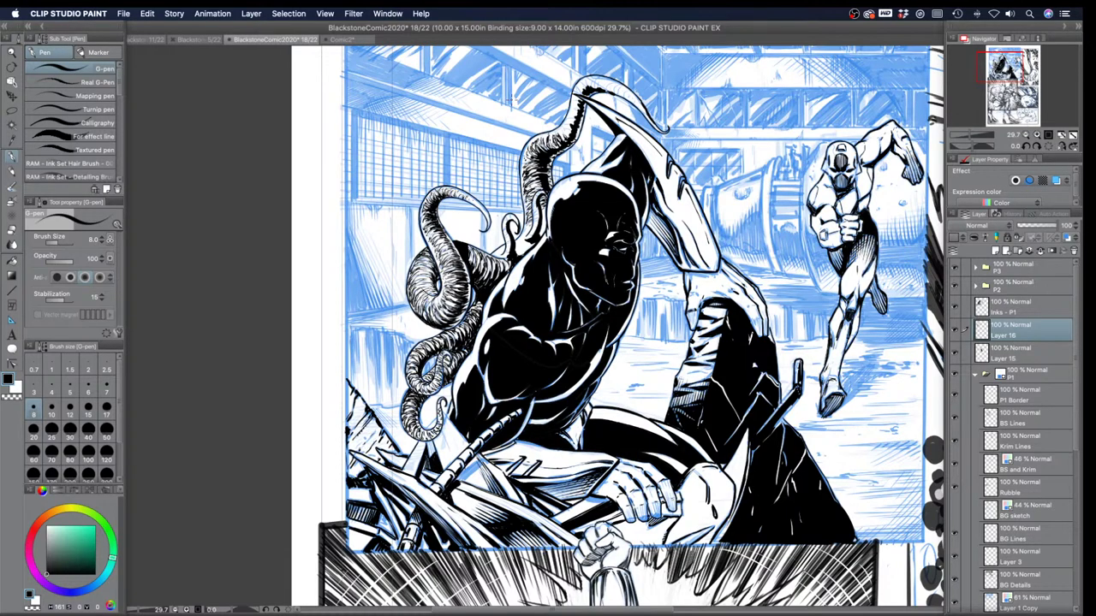
Step: Examine the inked tentacles up close and against the whole first panel and the surrounding page
left_click(11, 54)
left_click_drag(421, 189, 405, 189)
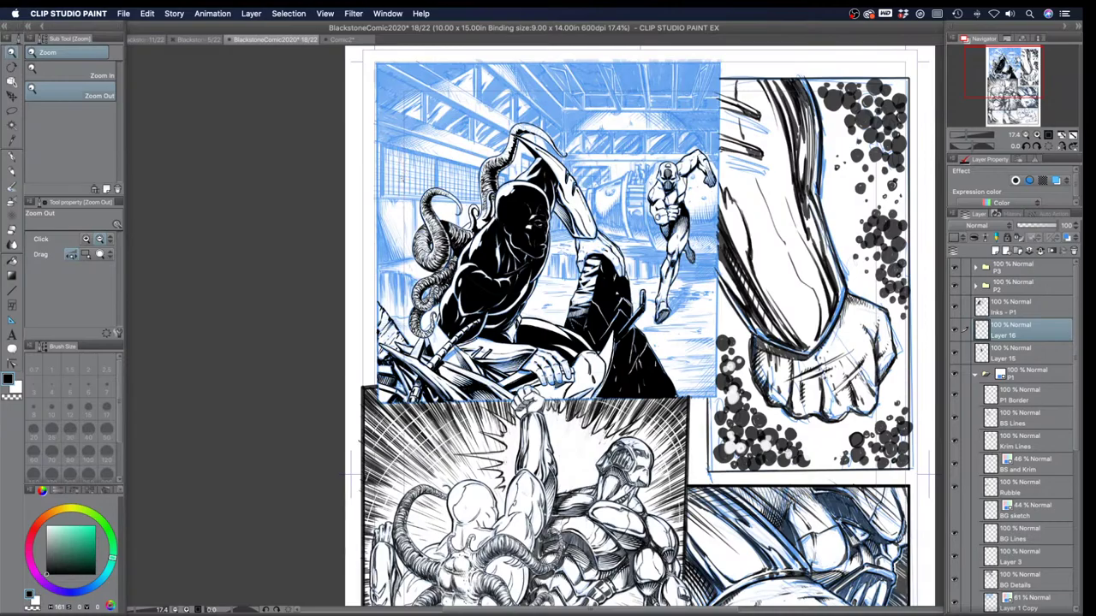
left_click_drag(421, 195, 420, 220)
scroll(452, 241, "up", 8)
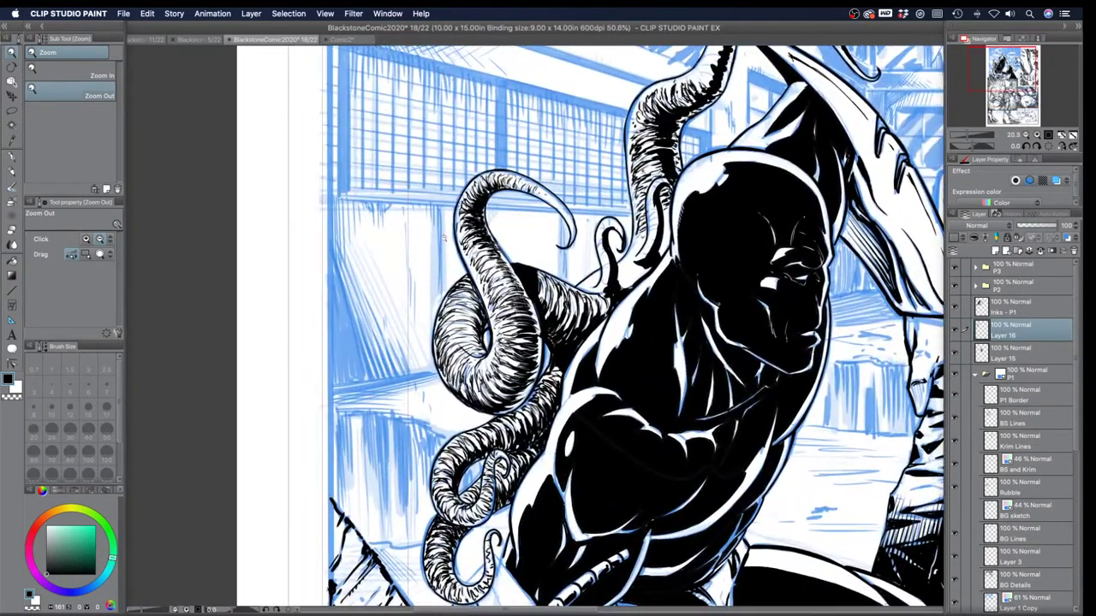
scroll(452, 242, "down", 3)
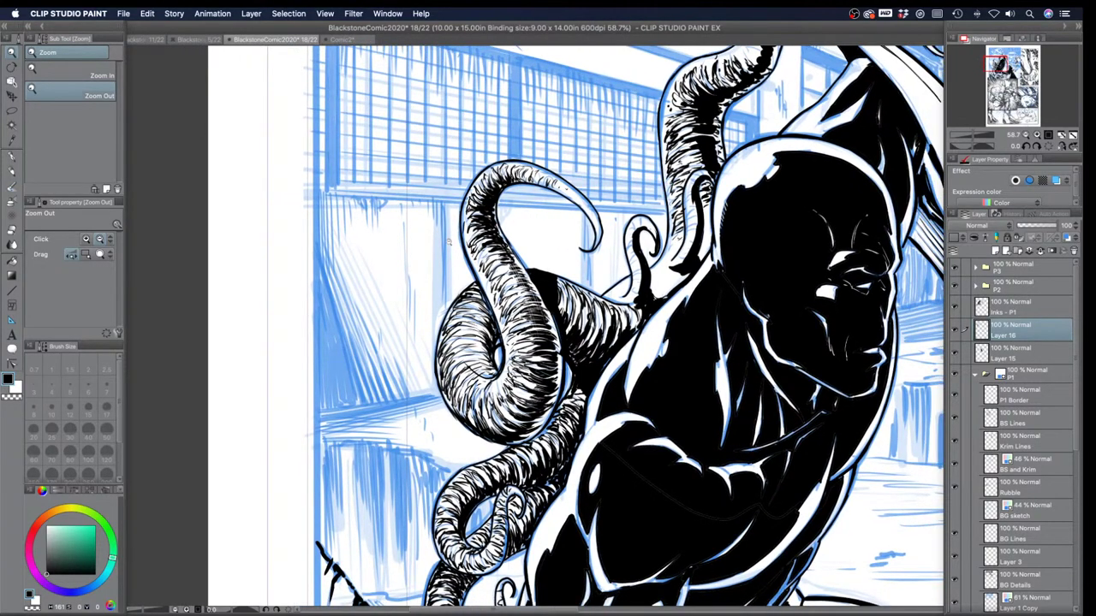
scroll(448, 243, "up", 1)
scroll(449, 244, "down", 10)
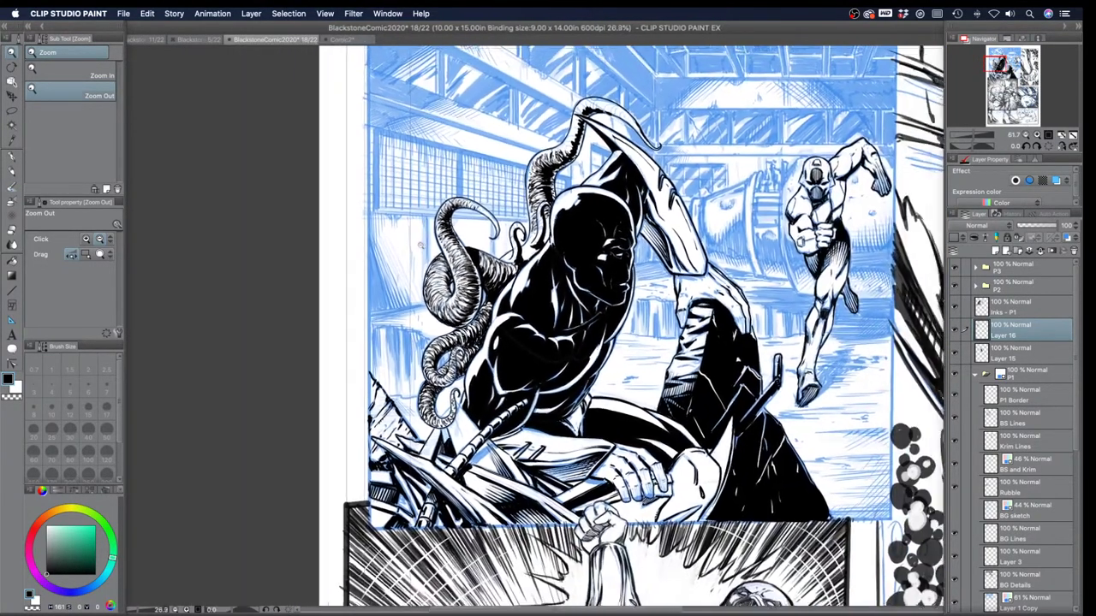
scroll(437, 233, "down", 1)
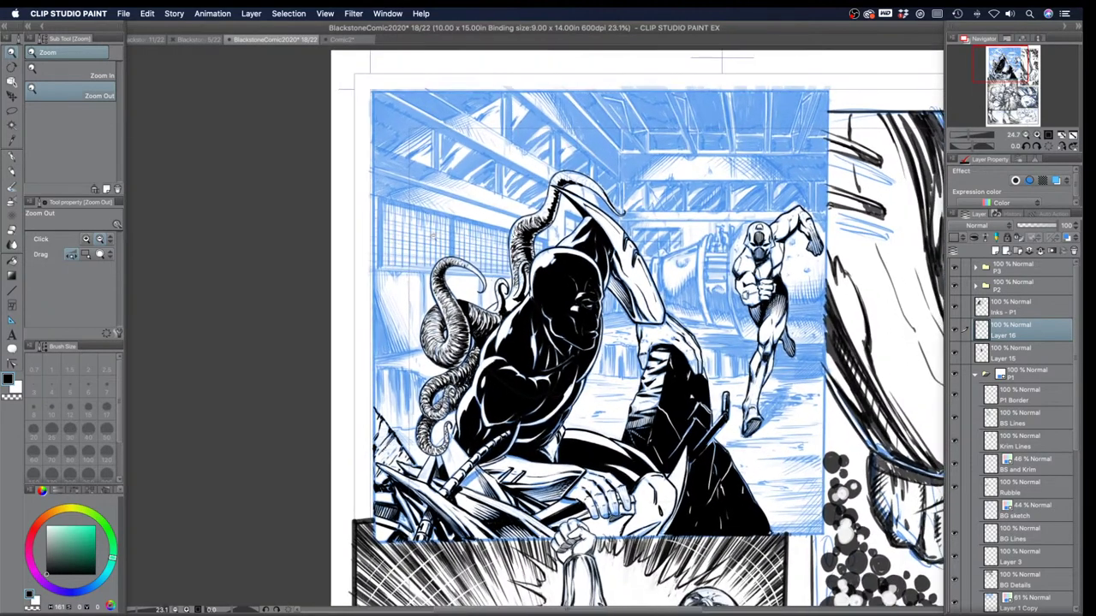
scroll(460, 244, "up", 2)
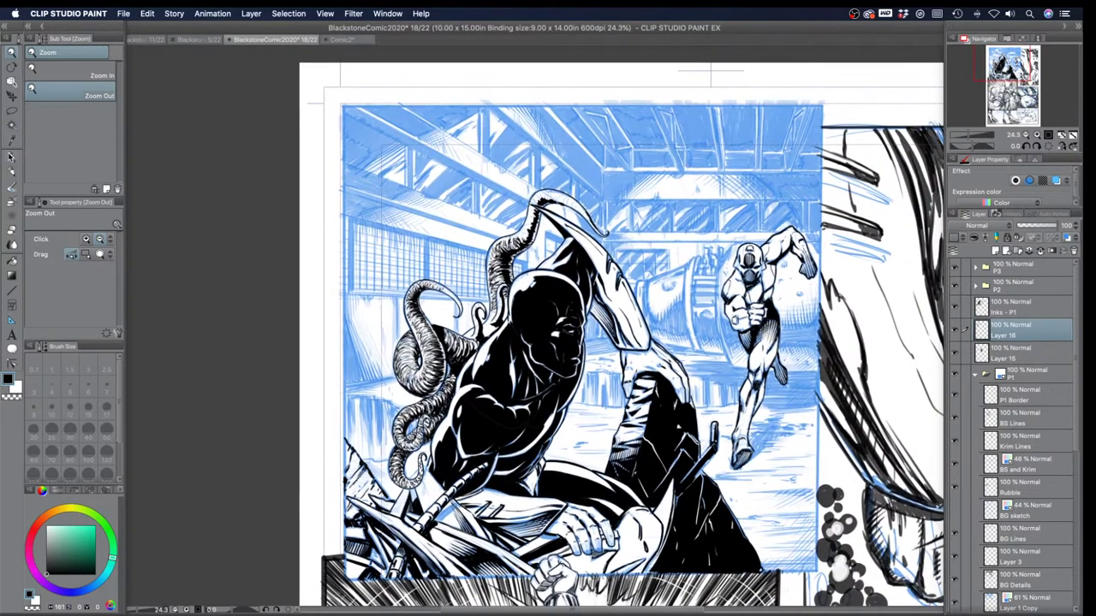
left_click(11, 156)
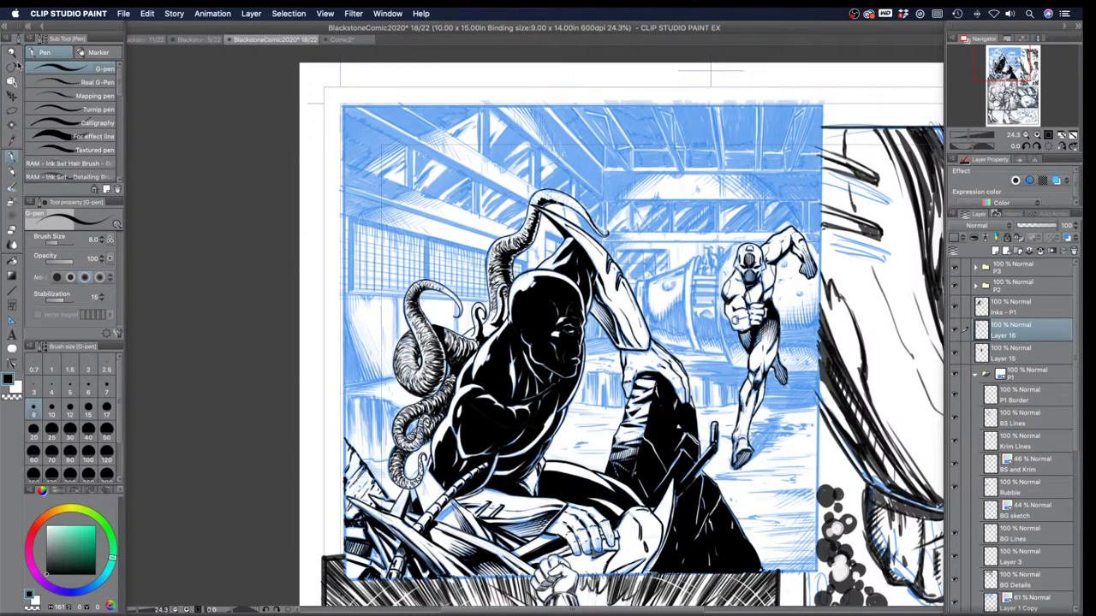
Step: Ink fine contour lines over the upper bend of the tall tentacle with the G-pen at size 8
left_click(13, 52)
left_click_drag(491, 234, 507, 232)
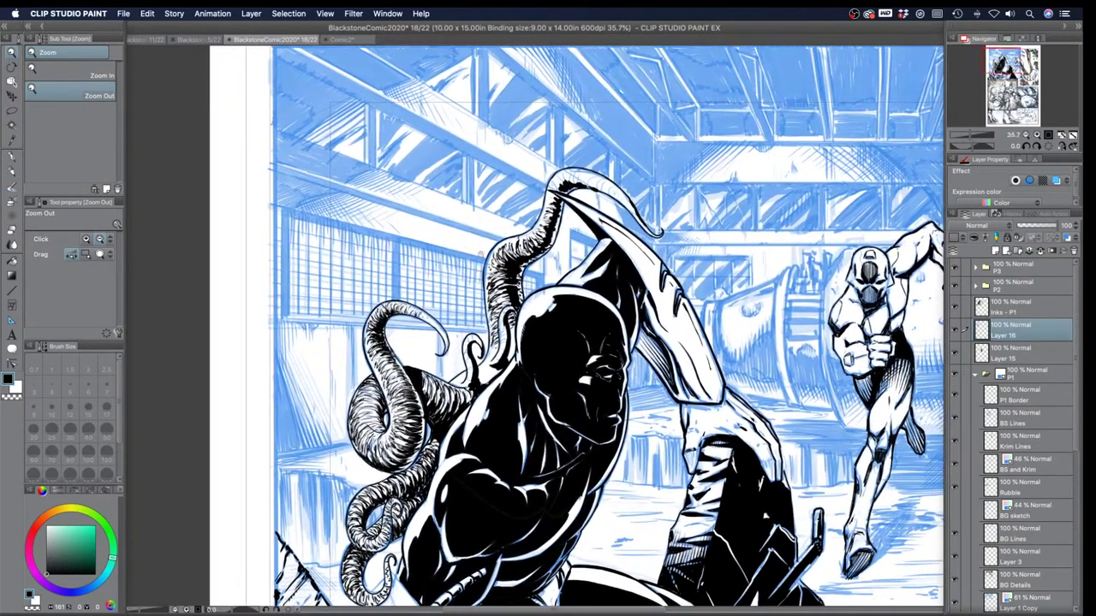
key("p")
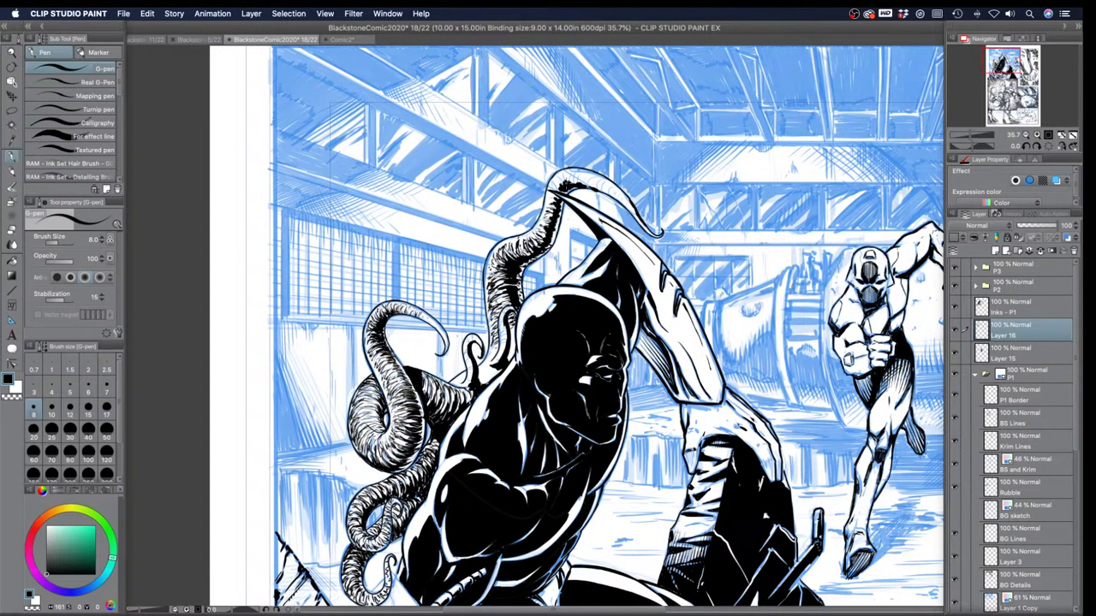
left_click_drag(564, 189, 570, 172)
left_click_drag(571, 183, 576, 173)
mouse_move(580, 189)
left_mouse_down()
mouse_move(579, 175)
mouse_move(603, 190)
mouse_move(570, 172)
mouse_move(567, 190)
mouse_move(611, 197)
left_mouse_up()
Step: Undo the latest contour strokes and ink new ones down the tall tentacle just below its upper bend
key("super+z")
key("super+z")
key("super+z")
key("super+z")
key("super+z")
key("super+z")
key("super+z")
key("super+z")
key("super+z")
key("super+z")
key("super+z")
left_click_drag(548, 190, 560, 219)
left_click_drag(555, 229, 549, 240)
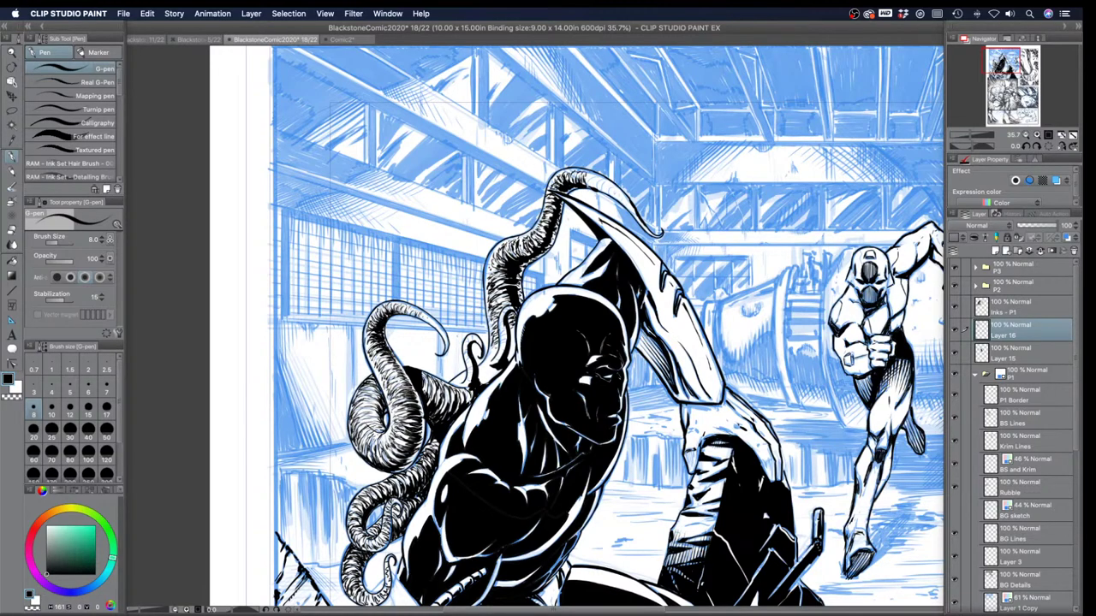
Step: Sketch a rough hand and forearm over the background between the tall tentacle and the running figure
mouse_move(751, 187)
left_mouse_down()
mouse_move(748, 129)
mouse_move(731, 175)
mouse_move(703, 154)
mouse_move(652, 147)
mouse_move(689, 162)
mouse_move(675, 169)
mouse_move(659, 139)
mouse_move(700, 177)
mouse_move(669, 179)
mouse_move(656, 146)
left_mouse_up()
left_click_drag(671, 183, 684, 184)
mouse_move(683, 146)
left_mouse_down()
mouse_move(694, 191)
mouse_move(740, 221)
left_mouse_up()
mouse_move(742, 175)
left_mouse_down()
mouse_move(761, 201)
mouse_move(774, 274)
left_mouse_up()
left_click_drag(745, 210, 745, 275)
left_click_drag(714, 190, 744, 208)
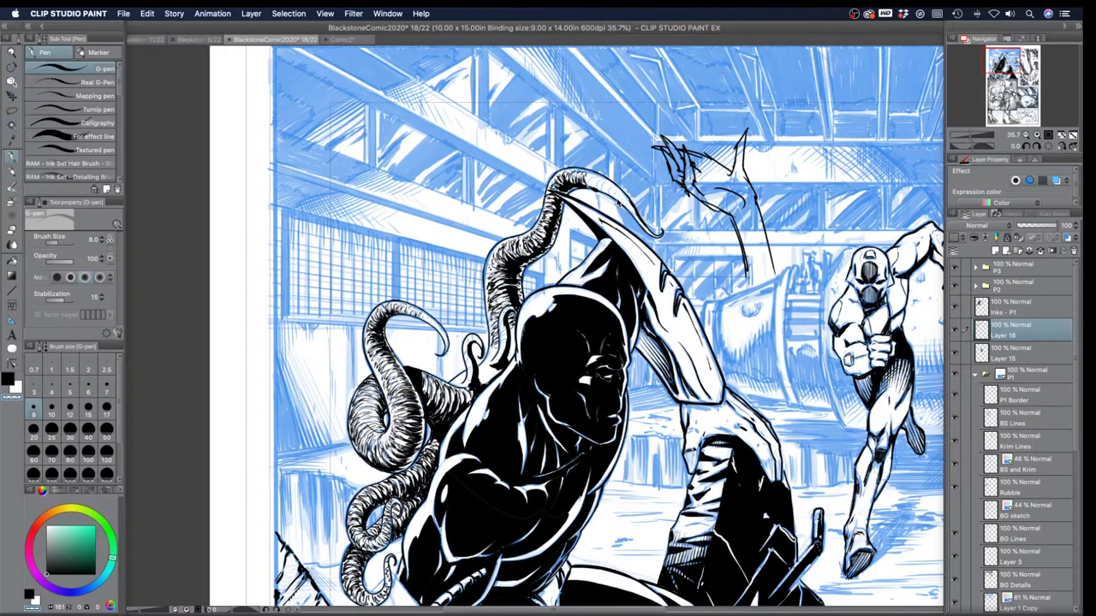
Step: Undo all strokes of the rough hand and forearm sketch over the background
key("super+z")
key("super+z")
key("super+z")
key("super+z")
key("super+z")
key("super+z")
key("super+z")
key("super+z")
key("super+z")
key("super+z")
key("super+z")
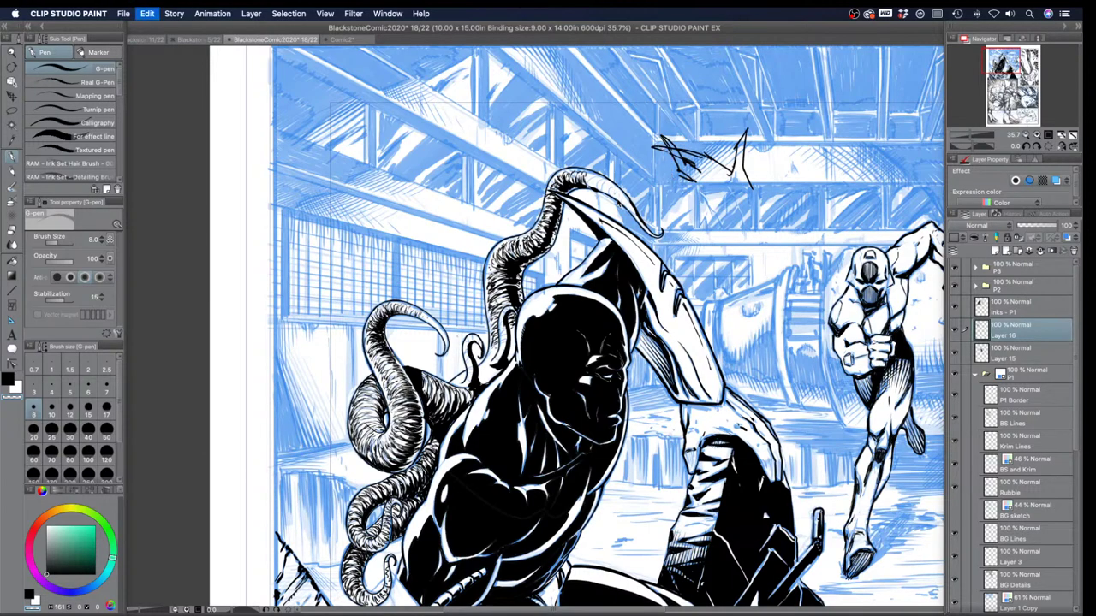
key("super+z")
key("super+z")
key("super+z")
key("super+z")
key("super+z")
key("super+z")
key("super+z")
key("super+z")
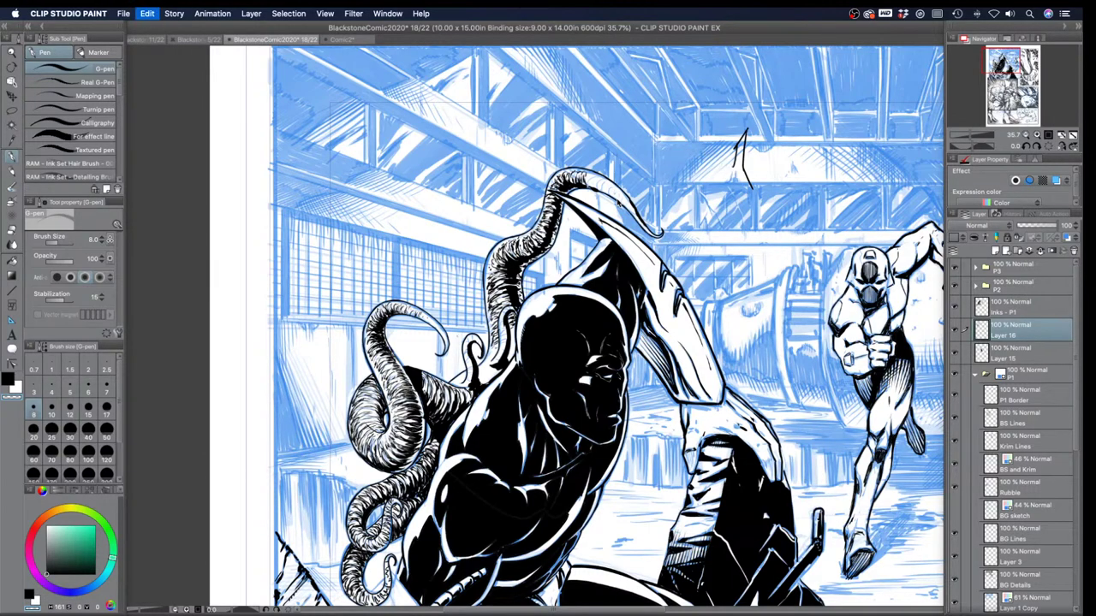
key("super+z")
key("super+z")
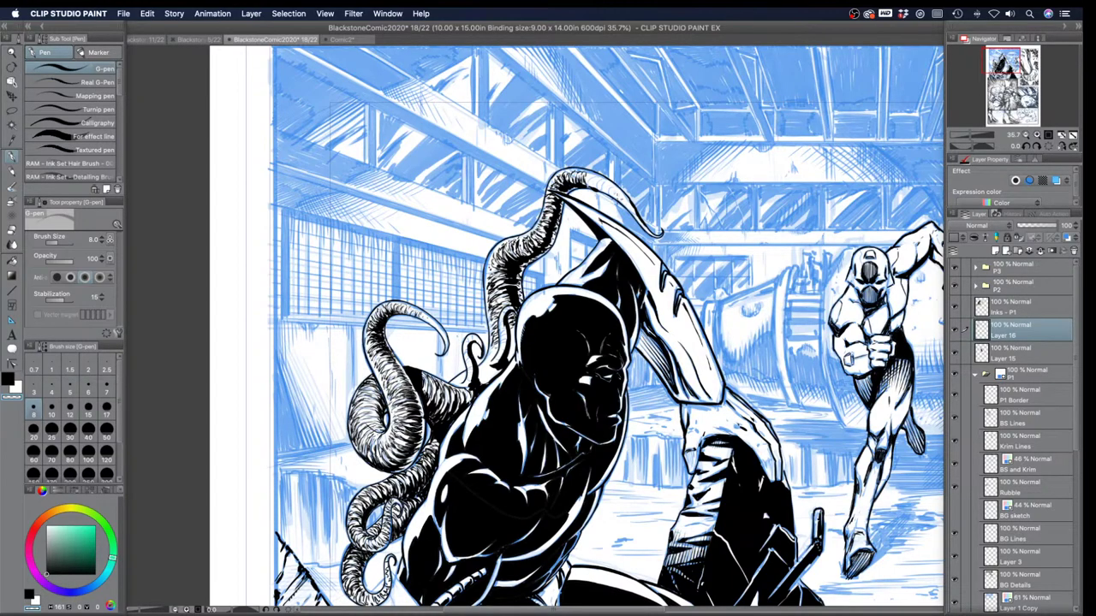
Step: Set the G-pen brush size to 20 and switch from transparent back to the main drawing colour
key("bracketright")
key("bracketright")
key("bracketright")
key("bracketright")
key("bracketright")
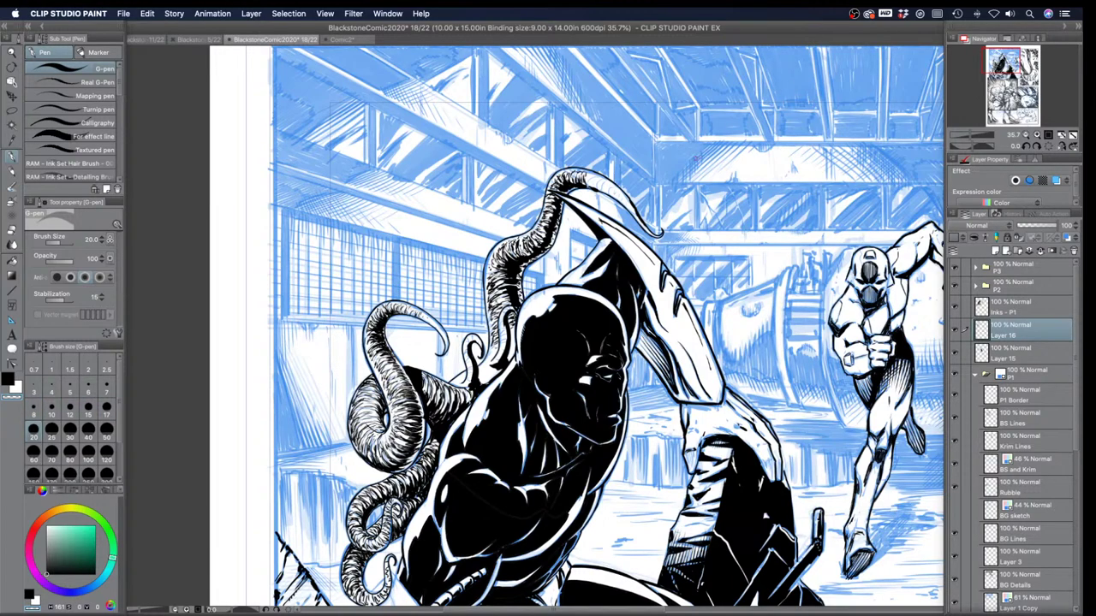
left_click(8, 379)
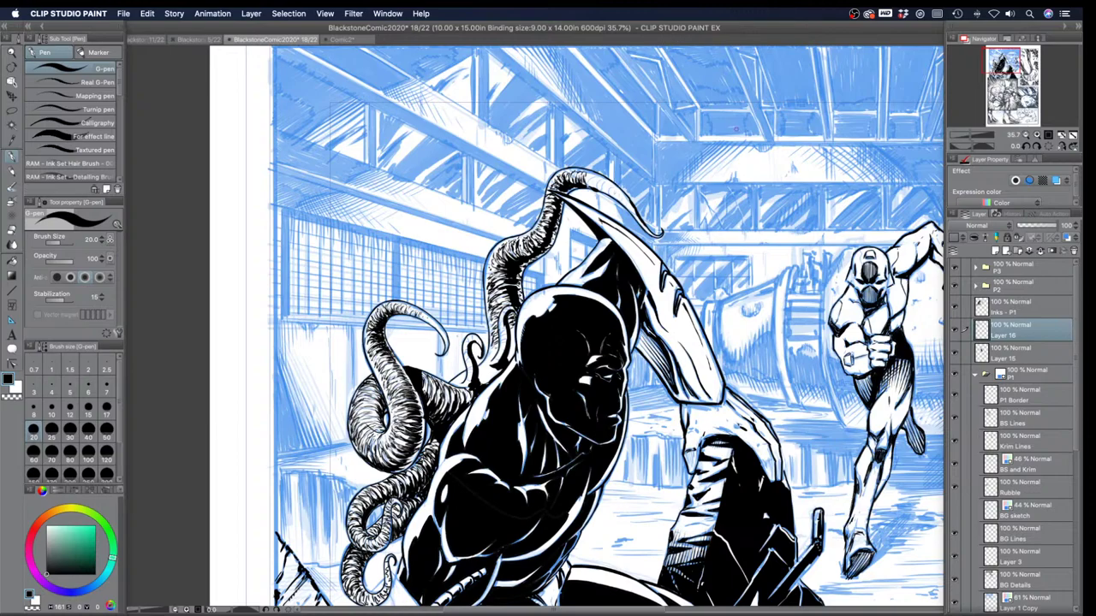
mouse_move(695, 185)
left_mouse_down()
mouse_move(721, 135)
mouse_move(778, 127)
mouse_move(823, 167)
left_mouse_up()
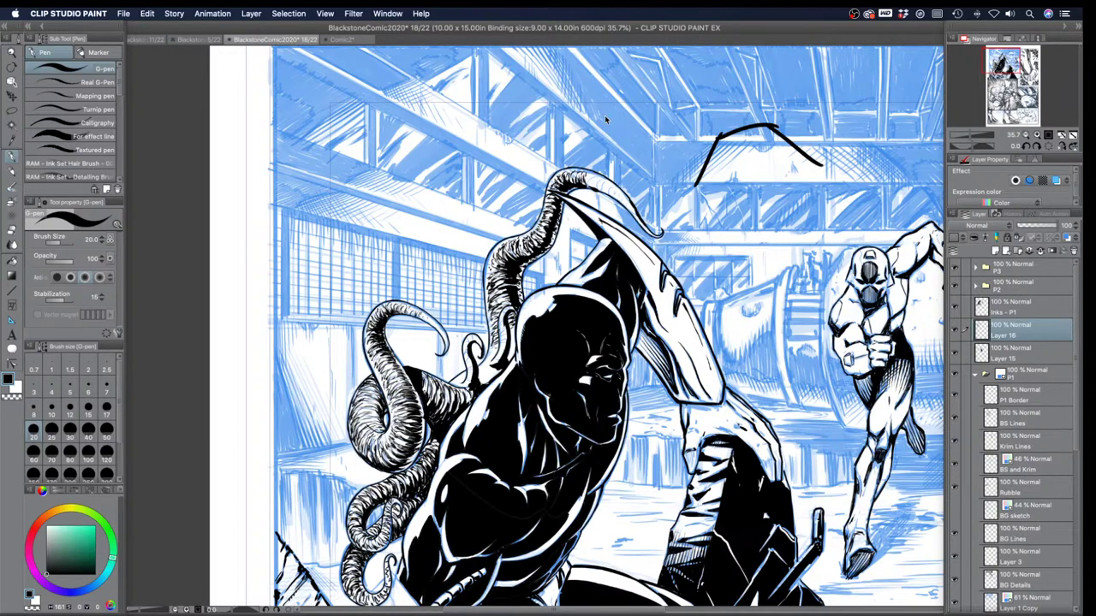
key("super+z")
key("super+z")
key("super+z")
Step: Switch to the Comic2 document, hide the blue sketch on Layer 2, and add a new raster layer above it
left_click(345, 40)
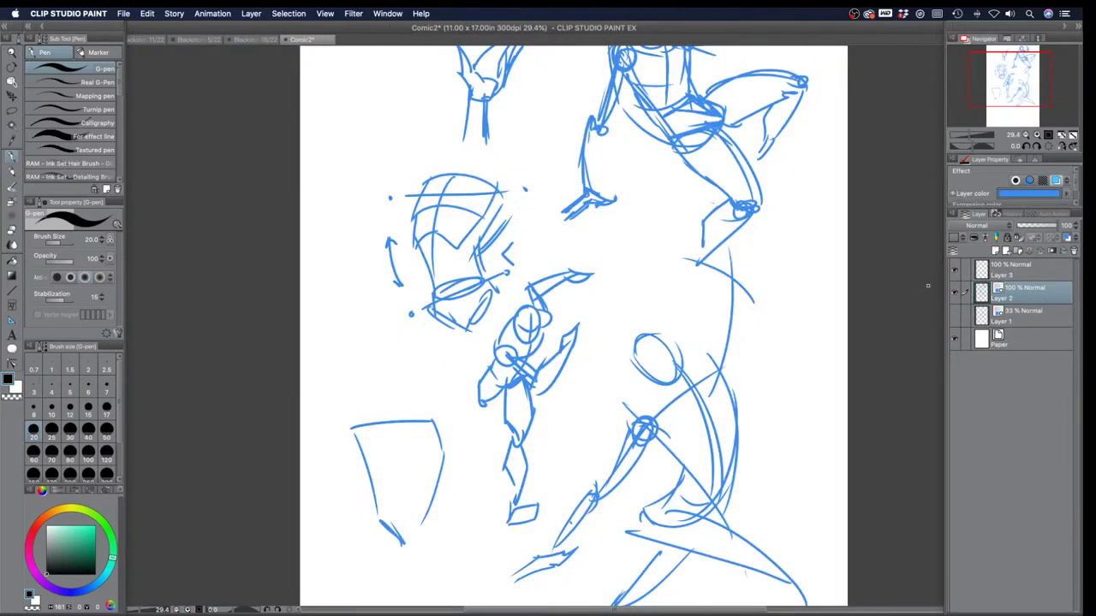
left_click(956, 292)
left_click(996, 250)
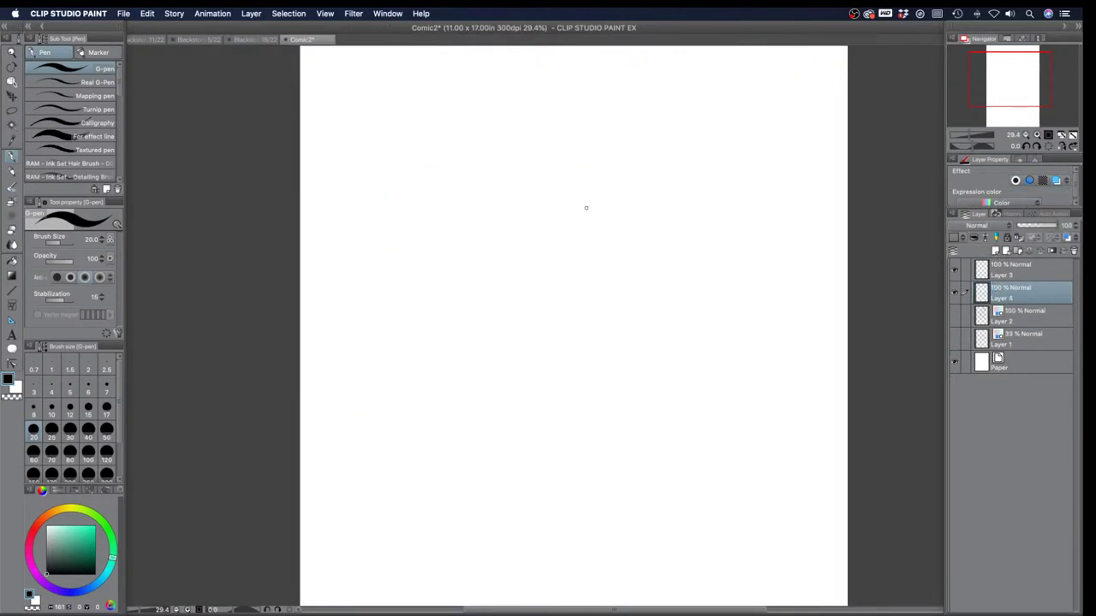
Step: Draw a rough box with a rounded front face near the middle of the page as the base shape of a hand
mouse_move(507, 305)
left_mouse_down()
mouse_move(523, 267)
mouse_move(591, 257)
left_mouse_up()
mouse_move(568, 253)
left_mouse_down()
mouse_move(625, 292)
mouse_move(621, 313)
mouse_move(530, 330)
mouse_move(579, 283)
mouse_move(629, 293)
left_mouse_up()
left_click_drag(519, 273, 528, 323)
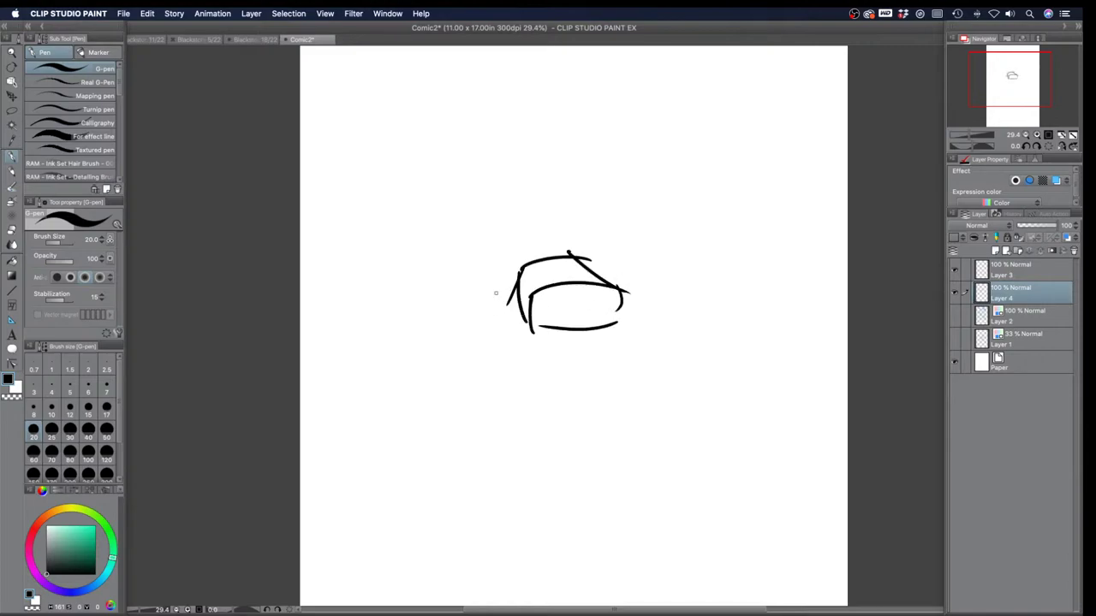
mouse_move(521, 272)
left_mouse_down()
mouse_move(526, 322)
mouse_move(526, 299)
left_mouse_up()
Step: Draw a second box in perspective above and to the right of the first, showing its top, front and side faces
mouse_move(664, 175)
left_mouse_down()
mouse_move(715, 203)
mouse_move(737, 166)
mouse_move(784, 190)
left_mouse_up()
mouse_move(782, 190)
left_mouse_down()
mouse_move(717, 199)
mouse_move(711, 233)
mouse_move(778, 195)
mouse_move(779, 233)
left_mouse_up()
left_click_drag(781, 231, 714, 237)
left_click_drag(669, 202, 711, 238)
left_click_drag(671, 181, 673, 212)
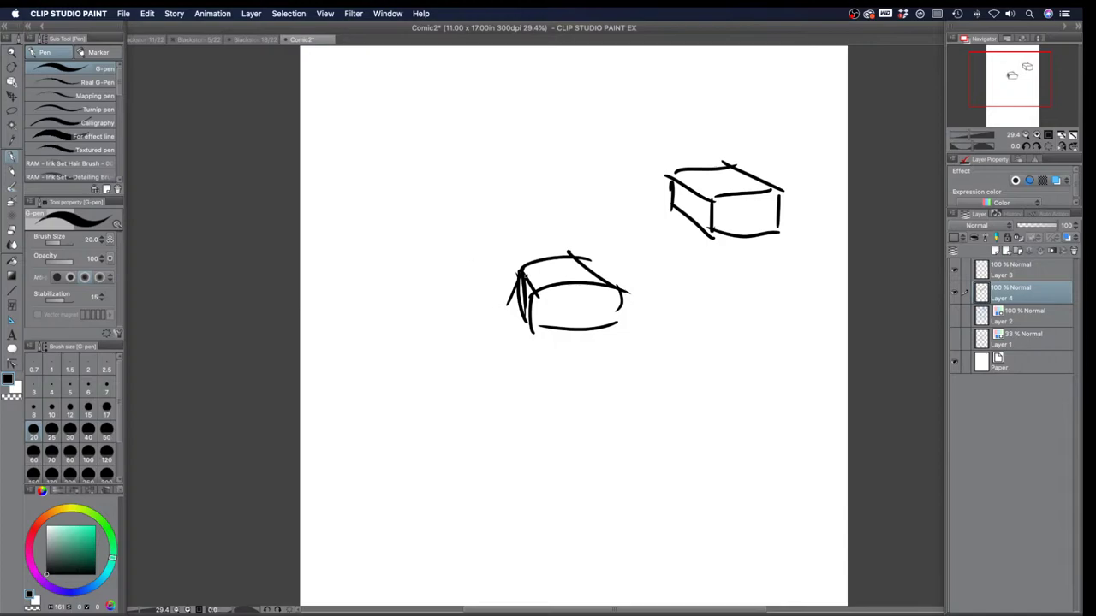
Step: Draw a third, straight-edged box with a narrow side face below the second box
mouse_move(724, 272)
left_mouse_down()
mouse_move(780, 267)
mouse_move(799, 300)
mouse_move(822, 302)
mouse_move(740, 306)
mouse_move(733, 342)
left_mouse_up()
left_click_drag(828, 303, 826, 339)
left_click_drag(827, 342, 721, 345)
left_click_drag(725, 280, 726, 342)
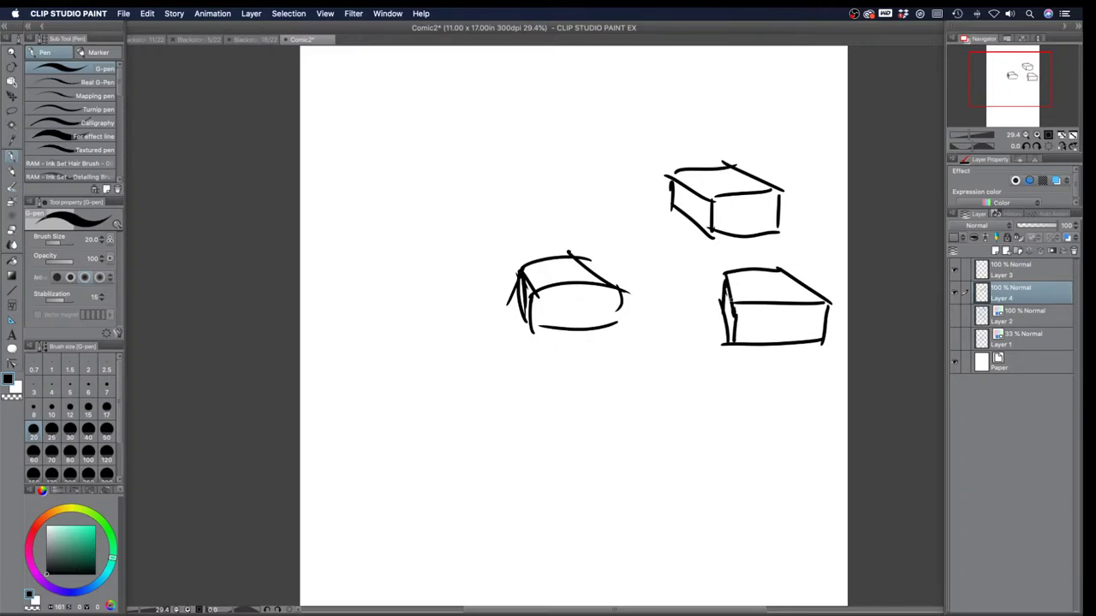
Step: Draw four knuckle circles across the rounded box's front face and undo the line running through them
mouse_move(543, 301)
left_mouse_down()
mouse_move(556, 314)
mouse_move(541, 300)
left_mouse_up()
mouse_move(570, 288)
left_mouse_down()
mouse_move(567, 298)
mouse_move(605, 292)
mouse_move(631, 314)
mouse_move(620, 298)
left_mouse_up()
mouse_move(533, 313)
left_mouse_down()
mouse_move(603, 295)
mouse_move(642, 322)
left_mouse_up()
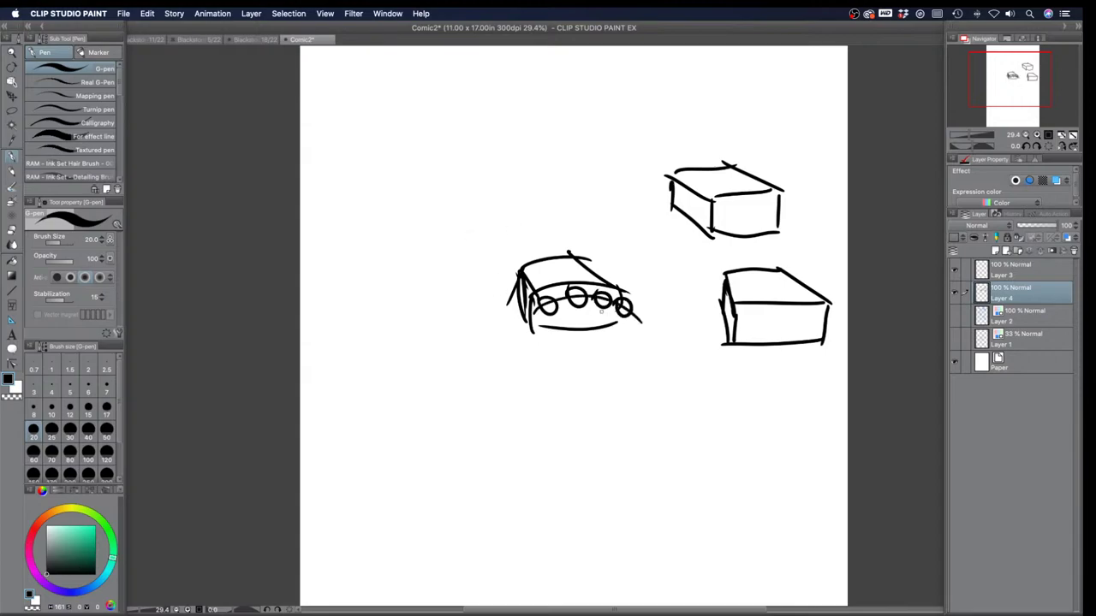
key("super+z")
mouse_move(570, 289)
left_mouse_down()
mouse_move(586, 305)
mouse_move(572, 291)
left_mouse_up()
key("super+z")
Step: Try four finger lines fanning out below the knuckle circles and undo them
left_click_drag(551, 307, 543, 387)
mouse_move(583, 300)
left_mouse_down()
mouse_move(597, 378)
mouse_move(636, 366)
left_mouse_up()
left_click_drag(626, 310, 673, 363)
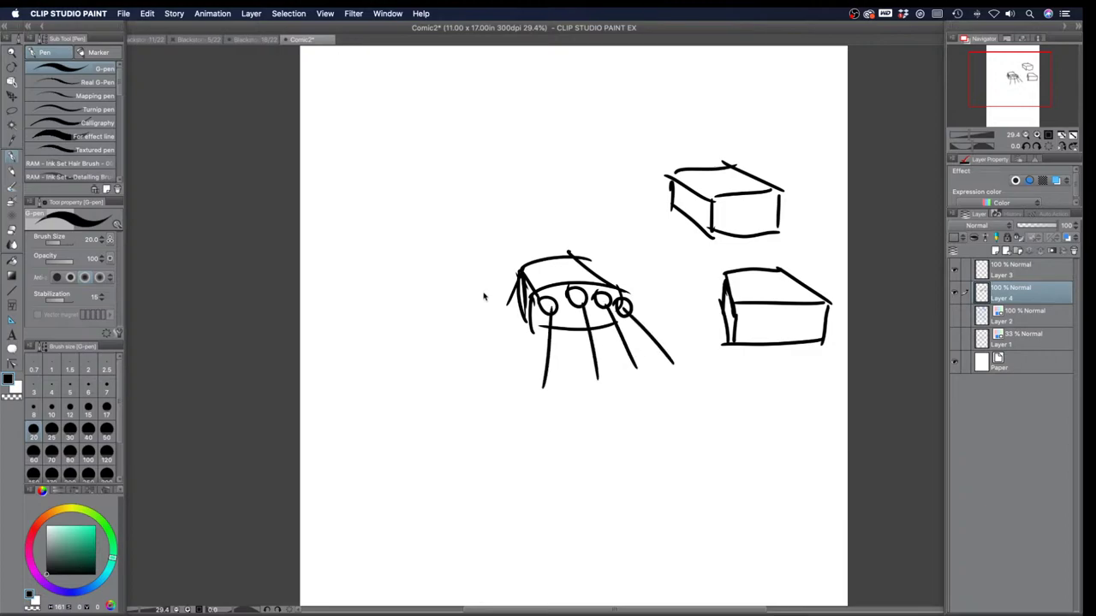
key("super+z")
key("super+z")
key("super+z")
key("super+z")
Step: Draw four finger lines down from the knuckle circles, with the two middle ones converging at their ends
left_click_drag(549, 309, 565, 381)
left_click_drag(578, 303, 608, 375)
left_click_drag(608, 300, 609, 376)
left_click_drag(626, 313, 662, 378)
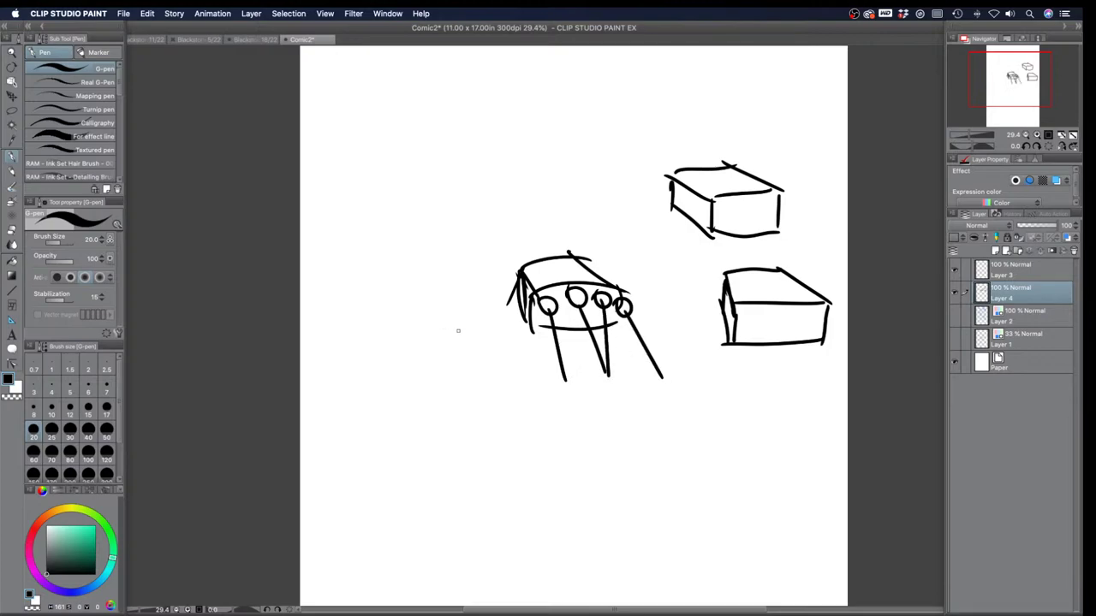
Step: Undo the four finger lines below the knuckle circles
key("super+z")
key("super+z")
key("super+z")
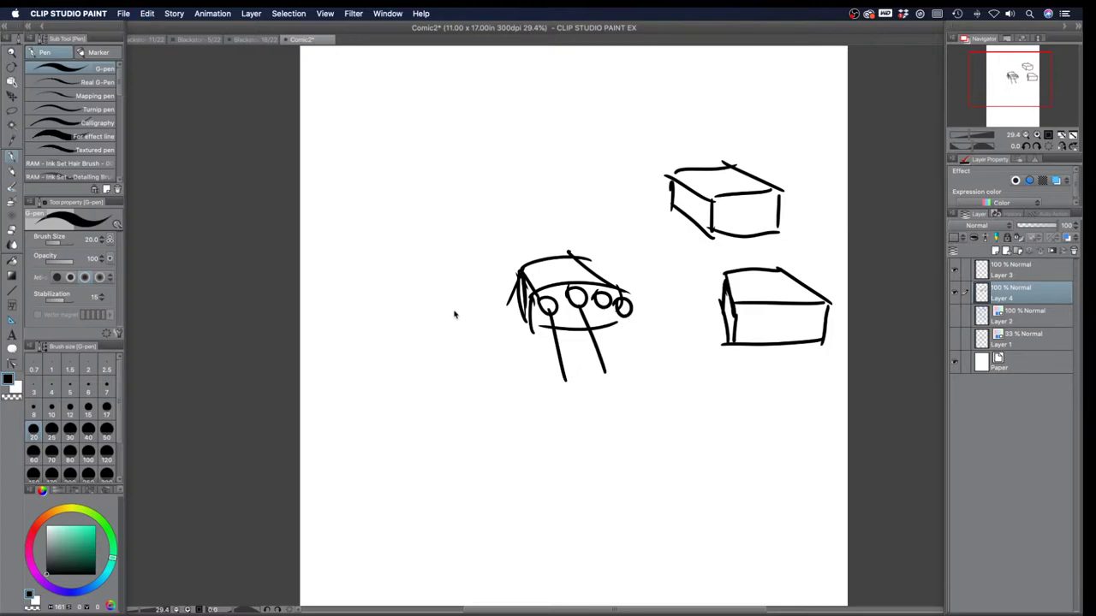
key("super+z")
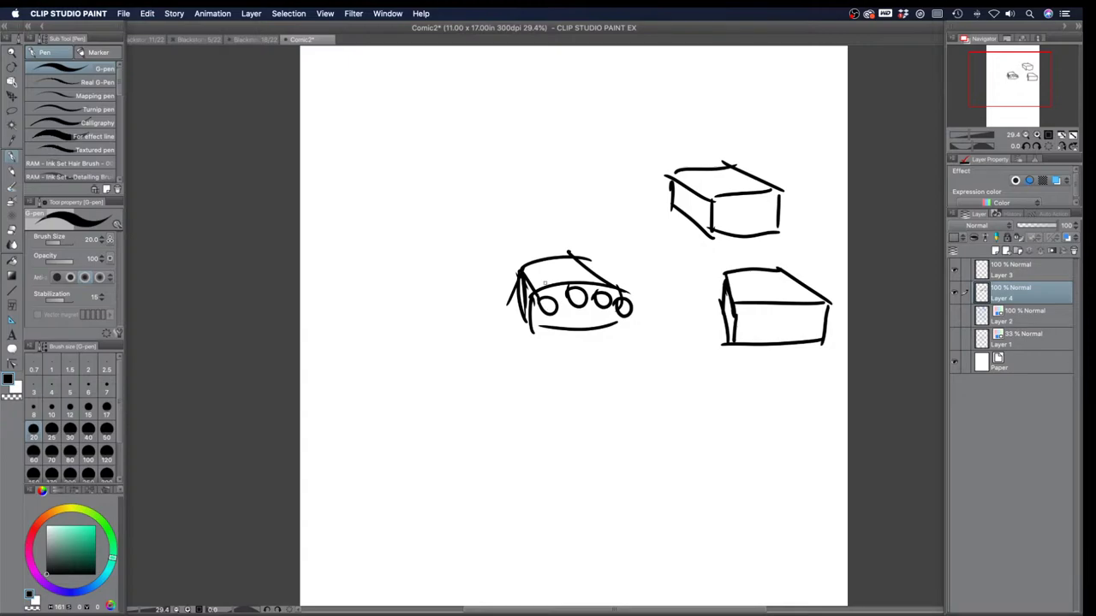
Step: Draw a tapered thumb off the side of the rounded box and four bent finger lines down from the knuckle circles
mouse_move(512, 293)
left_mouse_down()
mouse_move(470, 340)
mouse_move(499, 309)
mouse_move(506, 328)
mouse_move(488, 344)
mouse_move(467, 337)
mouse_move(495, 304)
mouse_move(516, 323)
mouse_move(558, 324)
mouse_move(568, 340)
left_mouse_up()
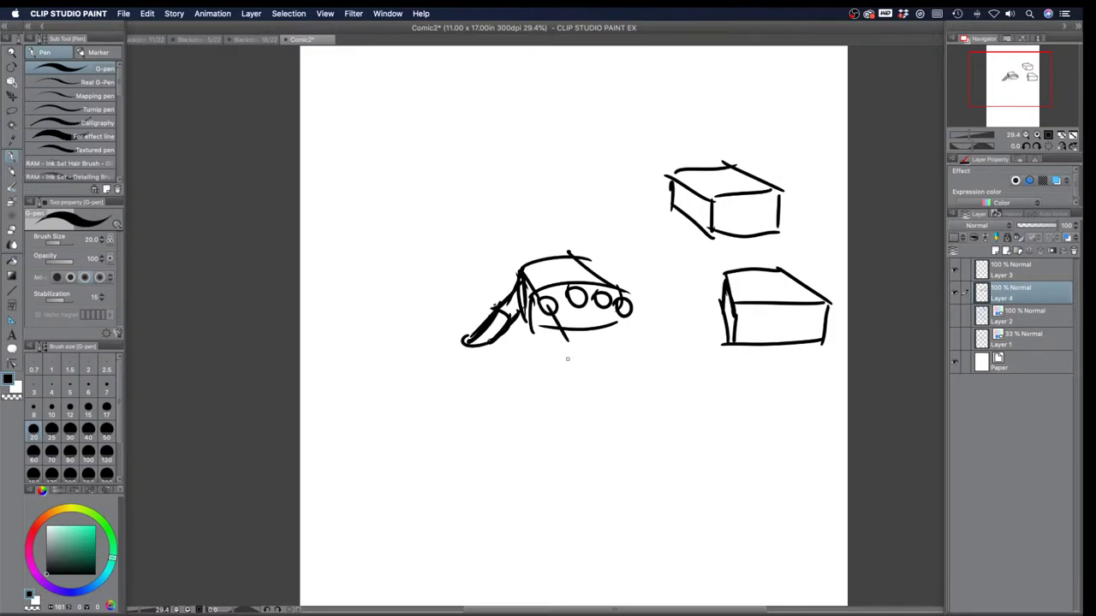
mouse_move(544, 302)
left_mouse_down()
mouse_move(588, 368)
mouse_move(591, 396)
left_mouse_up()
mouse_move(579, 301)
left_mouse_down()
mouse_move(605, 325)
mouse_move(621, 385)
mouse_move(626, 348)
mouse_move(627, 382)
left_mouse_up()
left_click_drag(625, 311, 649, 385)
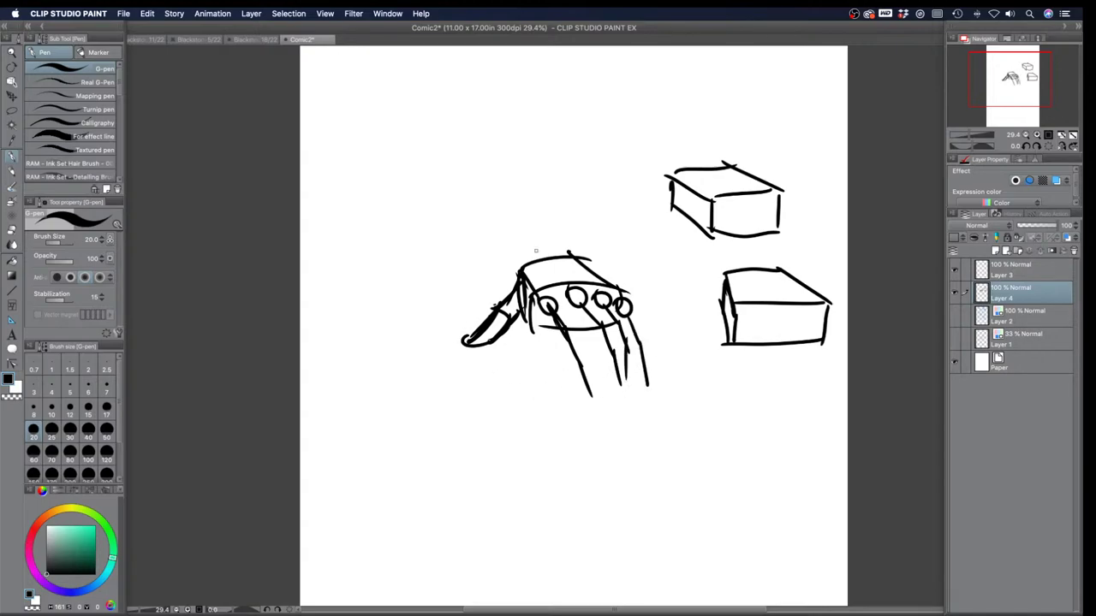
Step: Try a single straight finger line with a joint circle at each end below the hand, and undo it
left_click_drag(646, 435, 743, 494)
mouse_move(638, 440)
left_mouse_down()
mouse_move(649, 433)
mouse_move(634, 431)
left_mouse_up()
left_click_drag(738, 494, 739, 499)
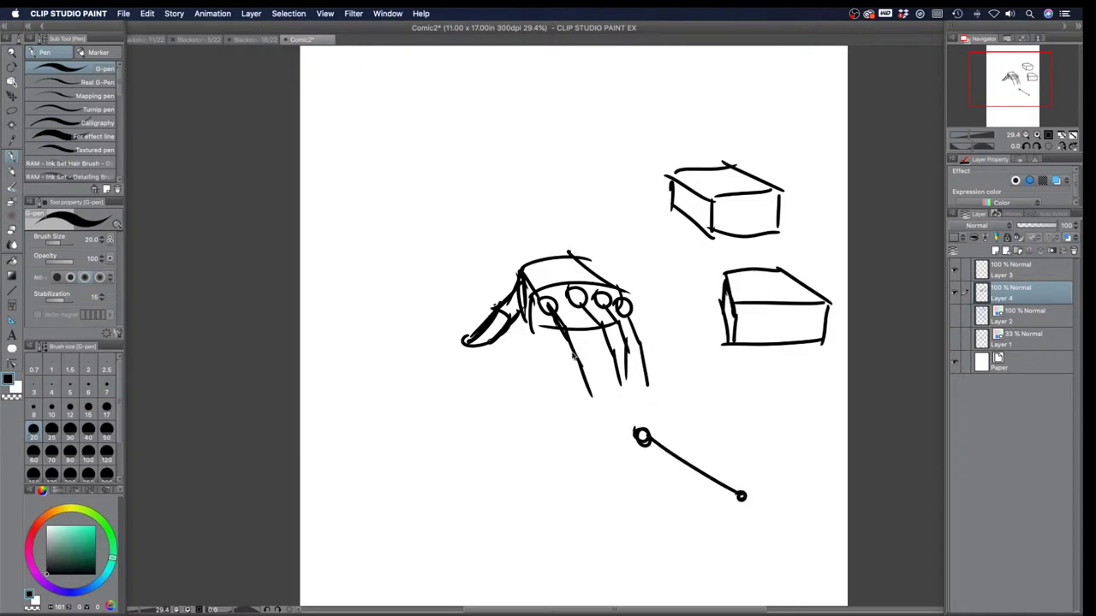
key("super+z")
key("super+z")
key("super+z")
Step: Try a two-segment bent finger line in the blank area below the hand, and undo it
mouse_move(625, 434)
left_mouse_down()
mouse_move(695, 459)
mouse_move(757, 500)
left_mouse_up()
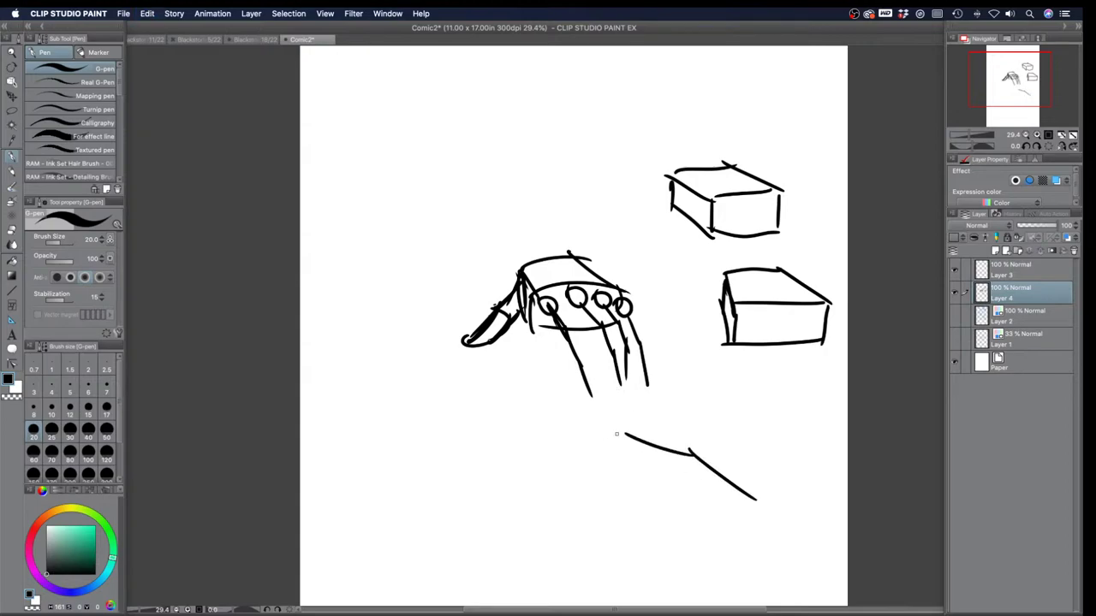
mouse_move(724, 479)
left_mouse_down()
mouse_move(733, 485)
mouse_move(690, 459)
left_mouse_up()
key("super+z")
key("super+z")
key("super+z")
key("super+z")
key("super+z")
key("super+z")
Step: Sketch overlapping extended fingers and a downward-pointing thumb for a side-view hand below the first hand
mouse_move(624, 435)
left_mouse_down()
mouse_move(712, 460)
mouse_move(774, 499)
mouse_move(729, 447)
mouse_move(787, 495)
left_mouse_up()
mouse_move(692, 443)
left_mouse_down()
mouse_move(757, 453)
mouse_move(788, 484)
mouse_move(753, 465)
mouse_move(805, 497)
left_mouse_up()
left_click_drag(754, 466, 816, 502)
mouse_move(623, 440)
left_mouse_down()
mouse_move(624, 480)
mouse_move(601, 520)
left_mouse_up()
left_click_drag(627, 476, 599, 526)
left_click_drag(625, 449, 623, 485)
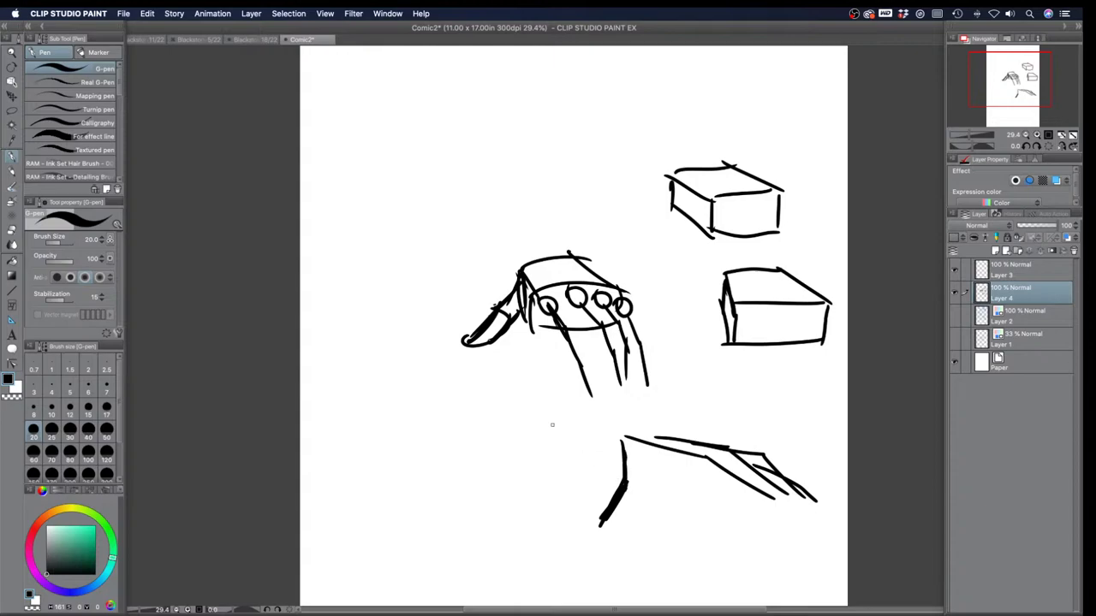
Step: Add the palm's underside, thicker fingers and two forearm lines to the side-view hand
mouse_move(616, 443)
left_mouse_down()
mouse_move(597, 522)
mouse_move(637, 477)
mouse_move(681, 462)
left_mouse_up()
left_click_drag(655, 466, 779, 505)
mouse_move(703, 472)
left_mouse_down()
mouse_move(774, 505)
mouse_move(803, 505)
left_mouse_up()
mouse_move(644, 434)
left_mouse_down()
mouse_move(598, 454)
mouse_move(524, 558)
left_mouse_up()
left_click_drag(656, 468, 616, 566)
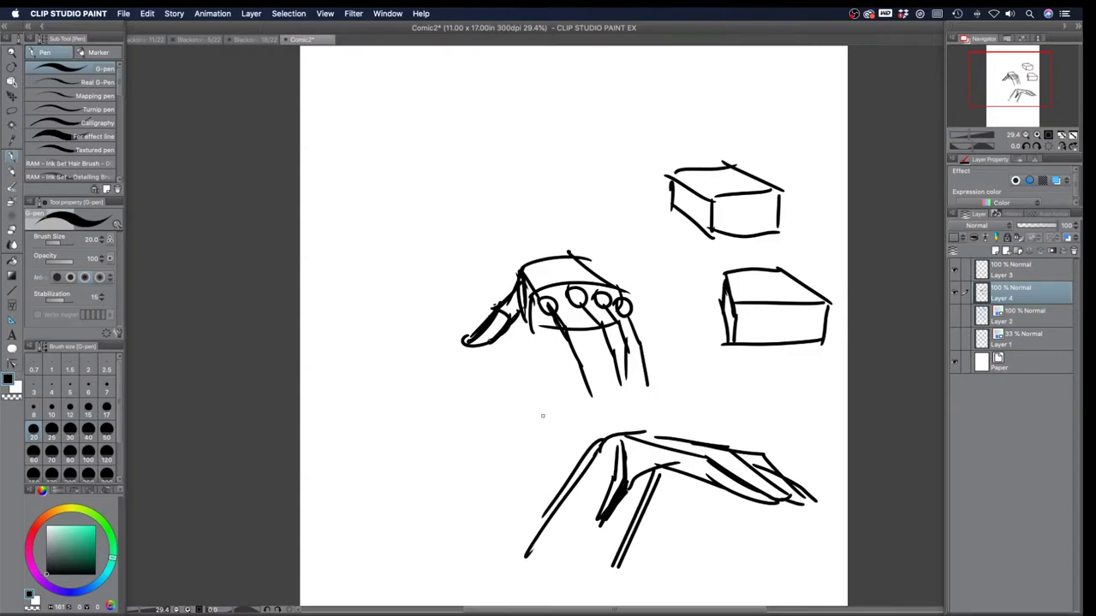
mouse_move(618, 452)
left_mouse_down()
mouse_move(600, 509)
mouse_move(628, 485)
mouse_move(617, 518)
mouse_move(699, 471)
mouse_move(711, 486)
left_mouse_up()
left_click_drag(661, 440, 709, 462)
Step: Undo the whole side-view hand sketch
key("super+z")
key("super+z")
key("super+z")
key("super+z")
key("super+z")
key("super+z")
key("super+z")
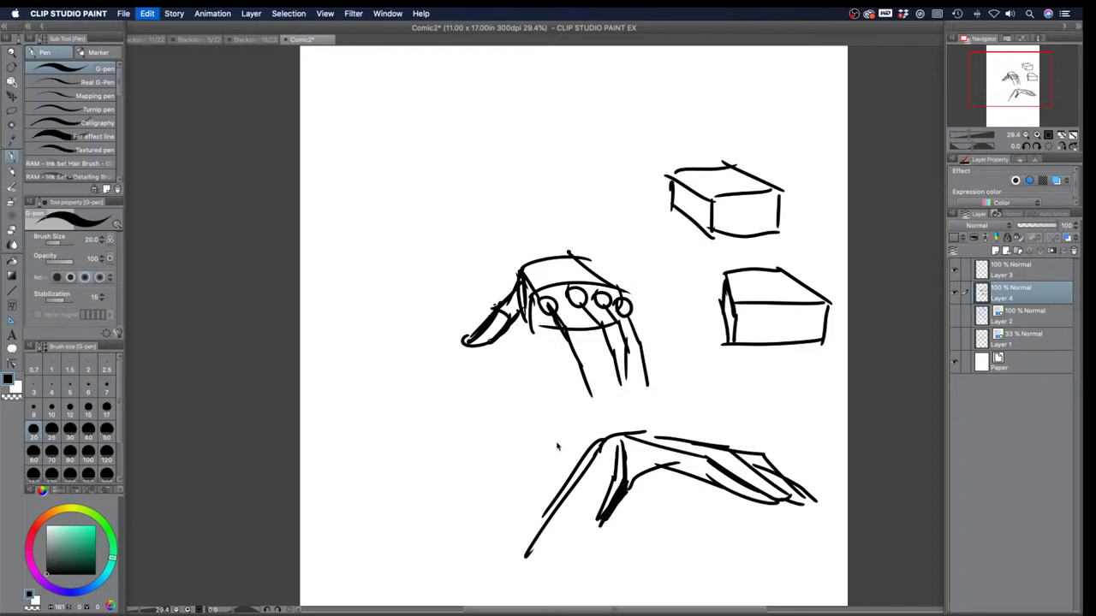
key("super+z")
key("super+z")
key("super+z")
key("super+z")
key("super+z")
key("super+z")
key("super+z")
key("super+z")
key("super+z")
key("super+z")
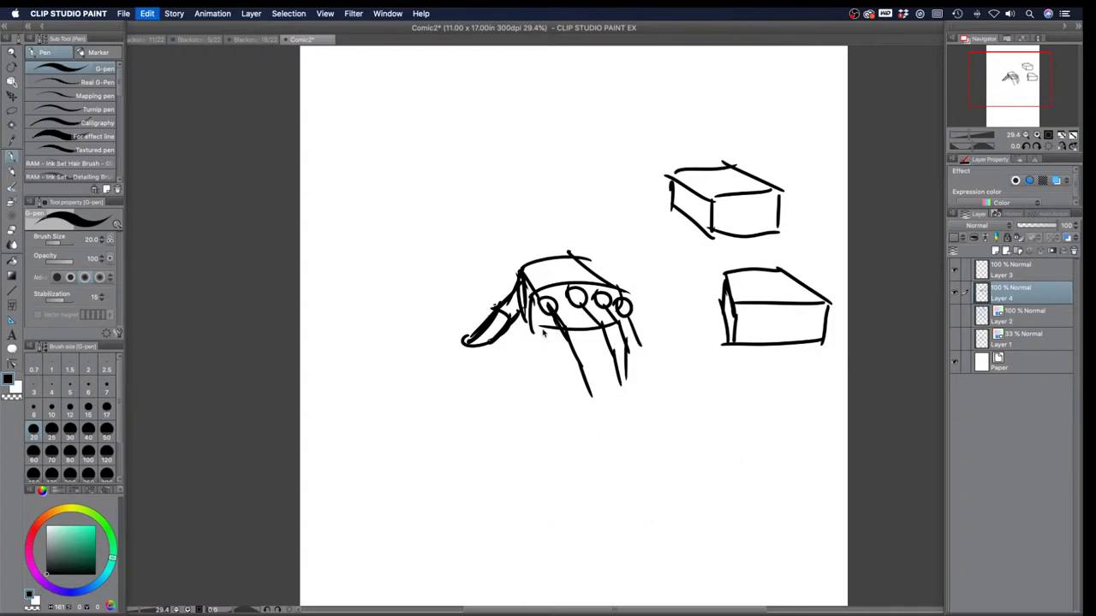
Step: Redraw the little finger's lower segment and block in the thickness of the middle, ring and little fingers
left_click_drag(624, 314, 647, 368)
left_click_drag(568, 334, 575, 347)
mouse_move(589, 395)
left_mouse_down()
mouse_move(580, 382)
mouse_move(591, 383)
left_mouse_up()
mouse_move(560, 306)
left_mouse_down()
mouse_move(575, 338)
mouse_move(599, 339)
mouse_move(616, 387)
left_mouse_up()
mouse_move(603, 350)
left_mouse_down()
mouse_move(621, 357)
mouse_move(625, 391)
left_mouse_up()
mouse_move(609, 325)
left_mouse_down()
mouse_move(618, 347)
mouse_move(608, 322)
mouse_move(631, 329)
mouse_move(630, 394)
mouse_move(646, 338)
mouse_move(649, 374)
left_mouse_up()
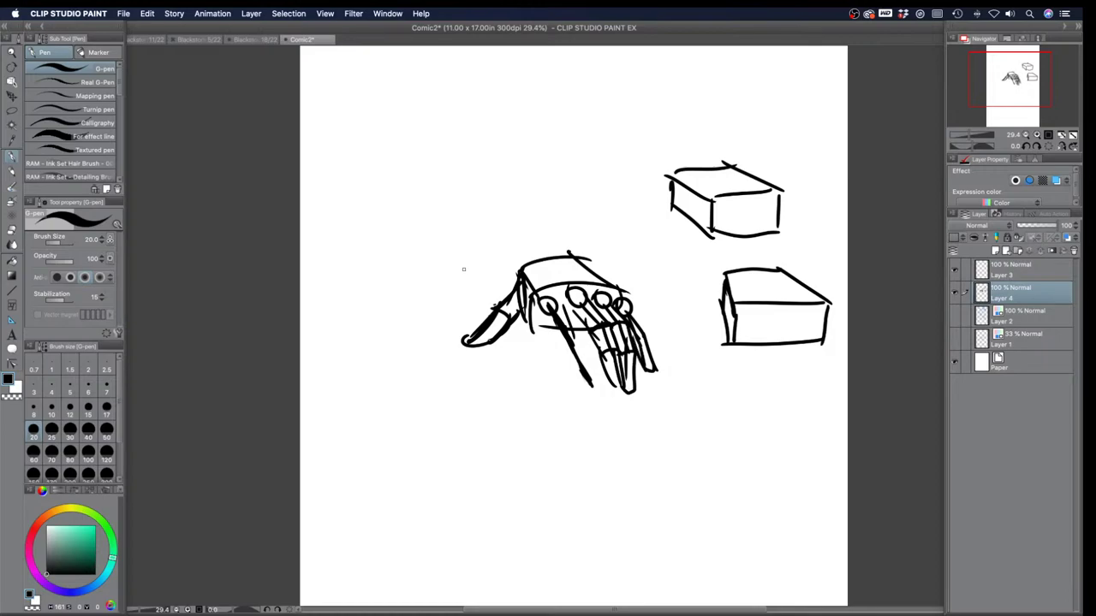
Step: Block in the index finger's segments and reinforce the top edge of the box-shaped hand
mouse_move(557, 304)
left_mouse_down()
mouse_move(545, 314)
mouse_move(577, 330)
mouse_move(589, 356)
left_mouse_up()
mouse_move(586, 354)
left_mouse_down()
mouse_move(601, 384)
mouse_move(588, 382)
left_mouse_up()
left_click_drag(546, 326, 569, 363)
mouse_move(536, 301)
left_mouse_down()
mouse_move(550, 332)
mouse_move(566, 327)
mouse_move(560, 335)
left_mouse_up()
left_click_drag(534, 307, 553, 326)
left_click_drag(529, 269, 596, 269)
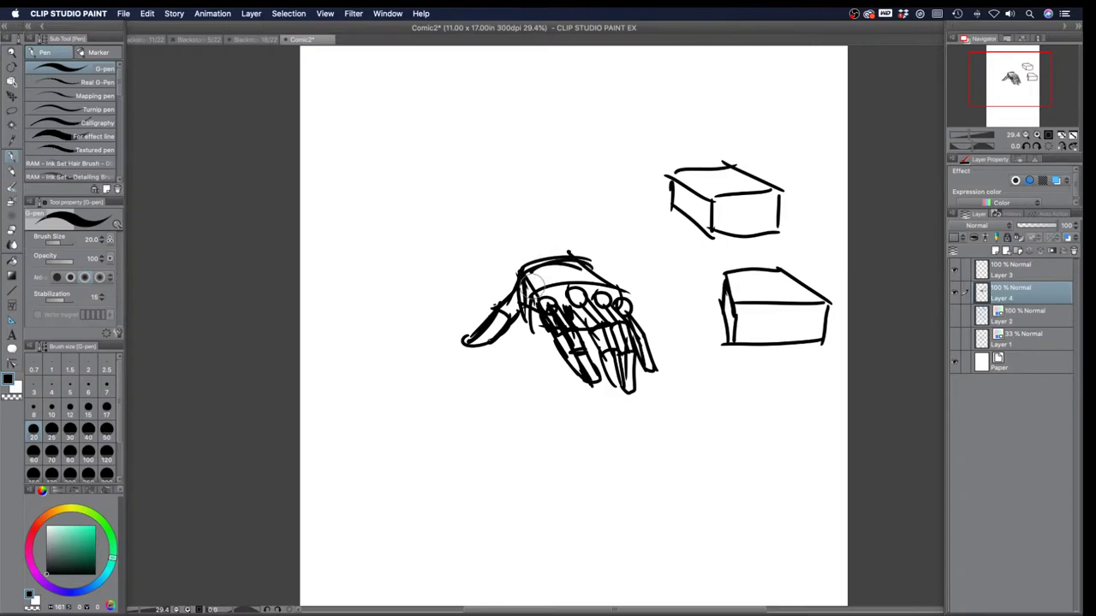
Step: Fade the rough hand sketch to light grey so it can serve as an underdrawing
mouse_move(521, 252)
left_mouse_down()
mouse_move(606, 367)
mouse_move(631, 274)
mouse_move(460, 368)
mouse_move(465, 220)
left_mouse_up()
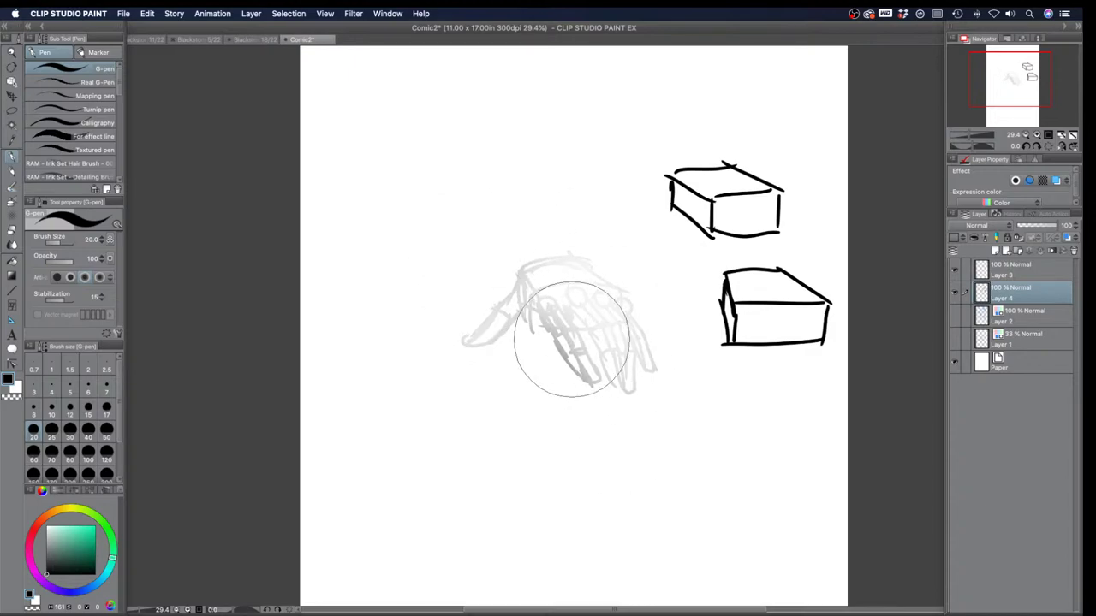
left_click(12, 54)
left_click_drag(531, 298, 541, 258)
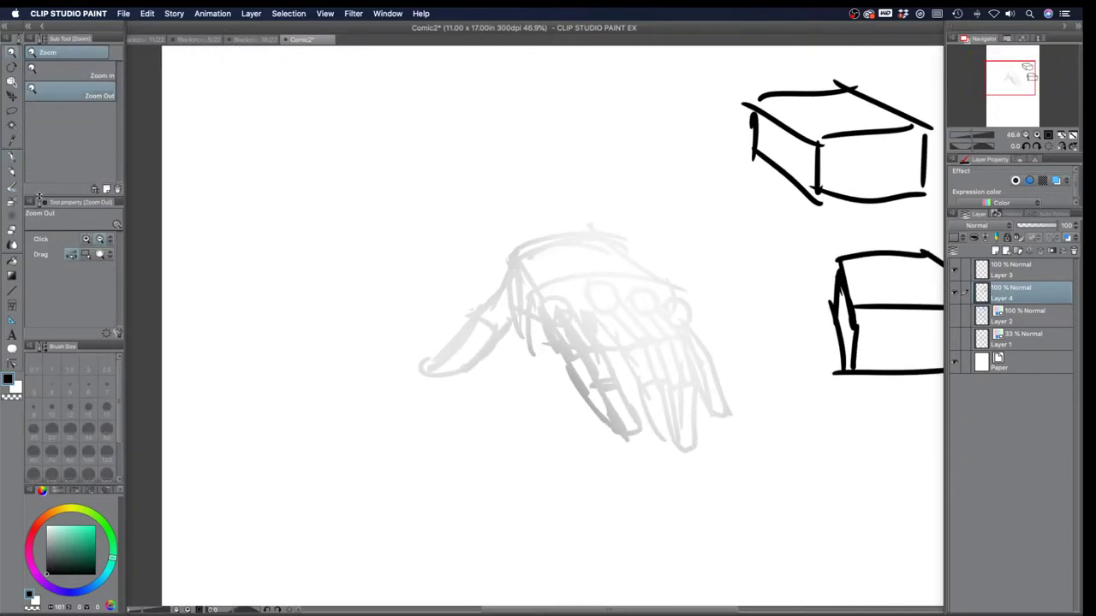
Step: Outline the thumb and the index finger with joint ovals and a fingernail, using the G-pen at size 6
left_click(12, 156)
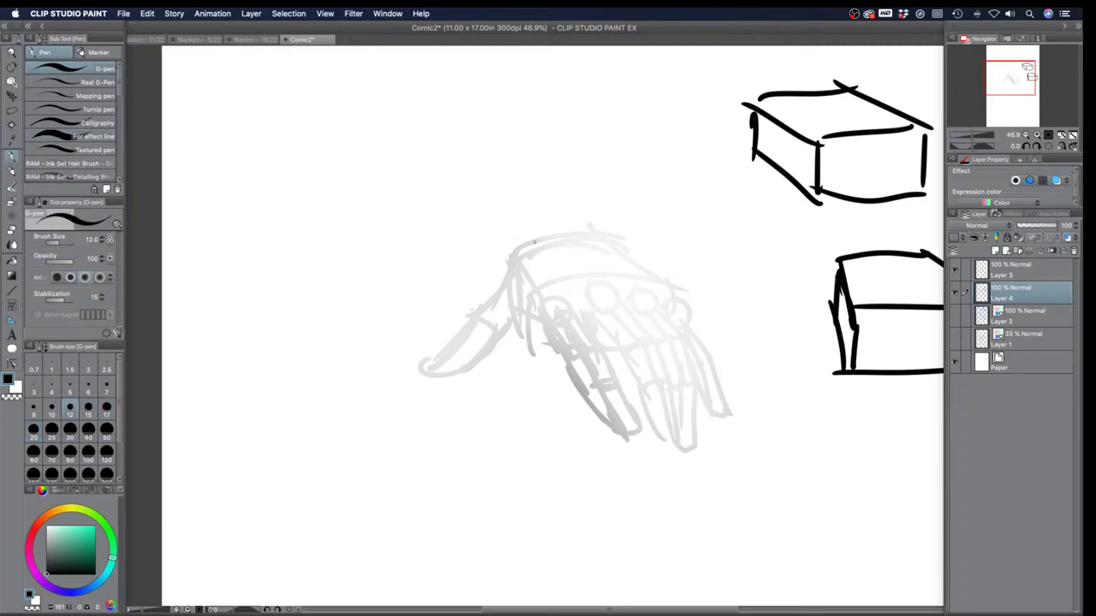
key("[")
key("[")
key("[")
mouse_move(523, 248)
left_mouse_down()
mouse_move(432, 364)
mouse_move(452, 380)
mouse_move(526, 315)
mouse_move(541, 324)
left_mouse_up()
key("[")
left_click_drag(512, 320, 543, 329)
mouse_move(521, 303)
left_mouse_down()
mouse_move(535, 306)
mouse_move(565, 366)
left_mouse_up()
mouse_move(564, 292)
left_mouse_down()
mouse_move(573, 319)
mouse_move(589, 325)
mouse_move(589, 310)
mouse_move(601, 349)
mouse_move(574, 315)
mouse_move(602, 348)
mouse_move(605, 362)
mouse_move(587, 342)
mouse_move(589, 381)
mouse_move(617, 382)
mouse_move(596, 394)
mouse_move(624, 387)
mouse_move(642, 425)
mouse_move(617, 435)
mouse_move(564, 365)
left_mouse_up()
mouse_move(636, 421)
left_mouse_down()
mouse_move(613, 414)
mouse_move(634, 416)
left_mouse_up()
mouse_move(621, 406)
left_mouse_down()
mouse_move(640, 419)
mouse_move(616, 434)
left_mouse_up()
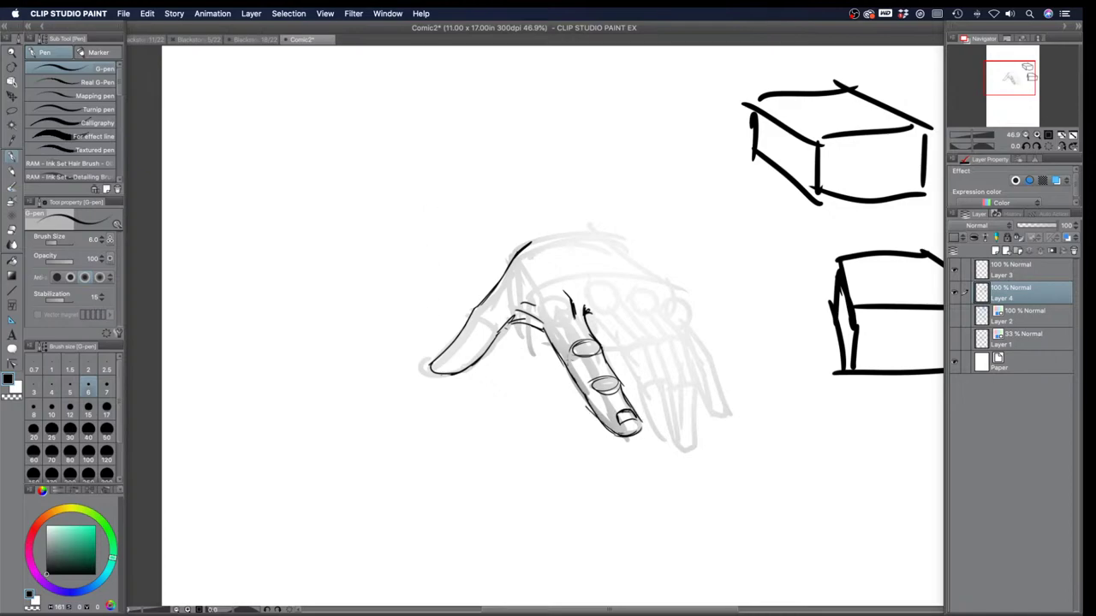
left_click_drag(574, 344, 574, 357)
mouse_move(614, 413)
left_mouse_down()
mouse_move(636, 416)
mouse_move(598, 377)
mouse_move(613, 377)
left_mouse_up()
Step: Try guide strokes across the knuckles and a line in the blank area beside the hand, and undo them
mouse_move(568, 298)
left_mouse_down()
mouse_move(561, 272)
mouse_move(625, 296)
left_mouse_up()
key("super+z")
mouse_move(554, 302)
left_mouse_down()
mouse_move(614, 307)
mouse_move(663, 283)
left_mouse_up()
key("super+z")
key("super+z")
mouse_move(320, 250)
left_mouse_down()
mouse_move(300, 173)
mouse_move(329, 129)
left_mouse_up()
key("super+z")
Step: Draw a five-sided palm shape above the hand with four knuckle circles along its peaked upper edges
mouse_move(301, 174)
left_mouse_down()
mouse_move(339, 131)
mouse_move(421, 176)
mouse_move(407, 254)
left_mouse_up()
left_click_drag(403, 255, 315, 250)
mouse_move(299, 164)
left_mouse_down()
mouse_move(310, 177)
mouse_move(300, 161)
left_mouse_up()
mouse_move(339, 145)
left_mouse_down()
mouse_move(335, 154)
mouse_move(353, 142)
mouse_move(339, 134)
left_mouse_up()
left_click_drag(379, 142, 378, 149)
mouse_move(403, 152)
left_mouse_down()
mouse_move(414, 154)
mouse_move(406, 177)
mouse_move(409, 161)
left_mouse_up()
mouse_move(352, 137)
left_mouse_down()
mouse_move(335, 159)
mouse_move(298, 166)
mouse_move(351, 130)
mouse_move(414, 173)
left_mouse_up()
left_click_drag(299, 172, 315, 248)
Step: Extend finger lines up from the palm diagram's knuckle circles and add angular lines along its sides
mouse_move(322, 250)
left_mouse_down()
mouse_move(271, 209)
mouse_move(291, 188)
mouse_move(280, 171)
mouse_move(330, 67)
left_mouse_up()
mouse_move(325, 147)
left_mouse_down()
mouse_move(332, 58)
mouse_move(368, 137)
left_mouse_up()
mouse_move(370, 62)
left_mouse_down()
mouse_move(402, 159)
mouse_move(428, 167)
left_mouse_up()
left_click_drag(281, 194, 299, 108)
left_click_drag(302, 151, 299, 114)
left_click_drag(430, 144, 399, 240)
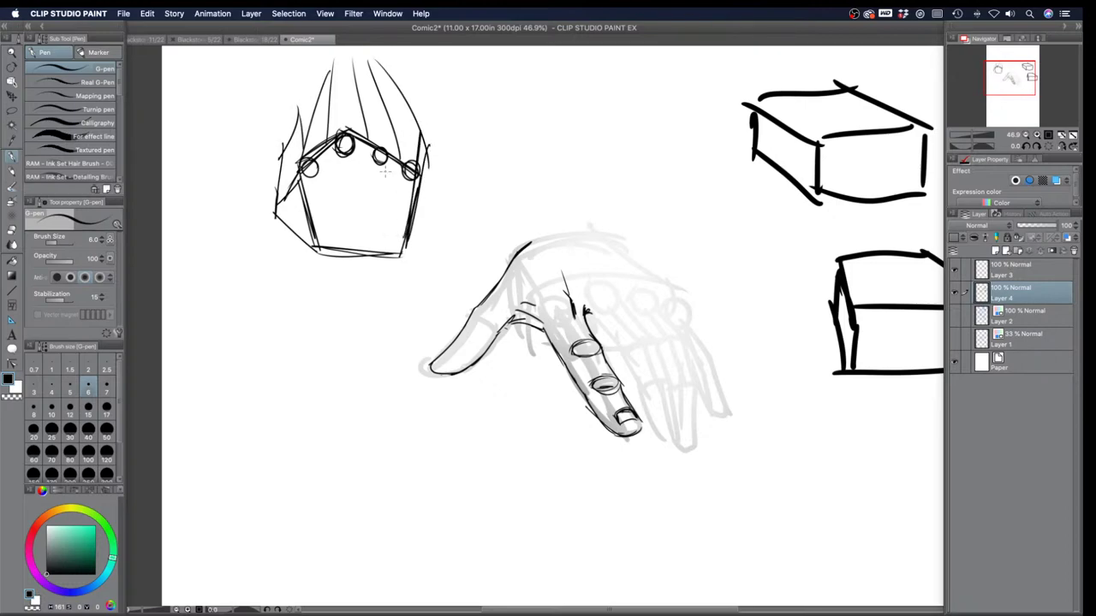
Step: Undo the finger and side lines around the palm diagram, back to the palm shape with its knuckle circles
key("super+z")
key("super+z")
key("super+z")
key("super+z")
key("super+z")
key("super+z")
key("super+z")
key("super+z")
key("super+z")
key("super+z")
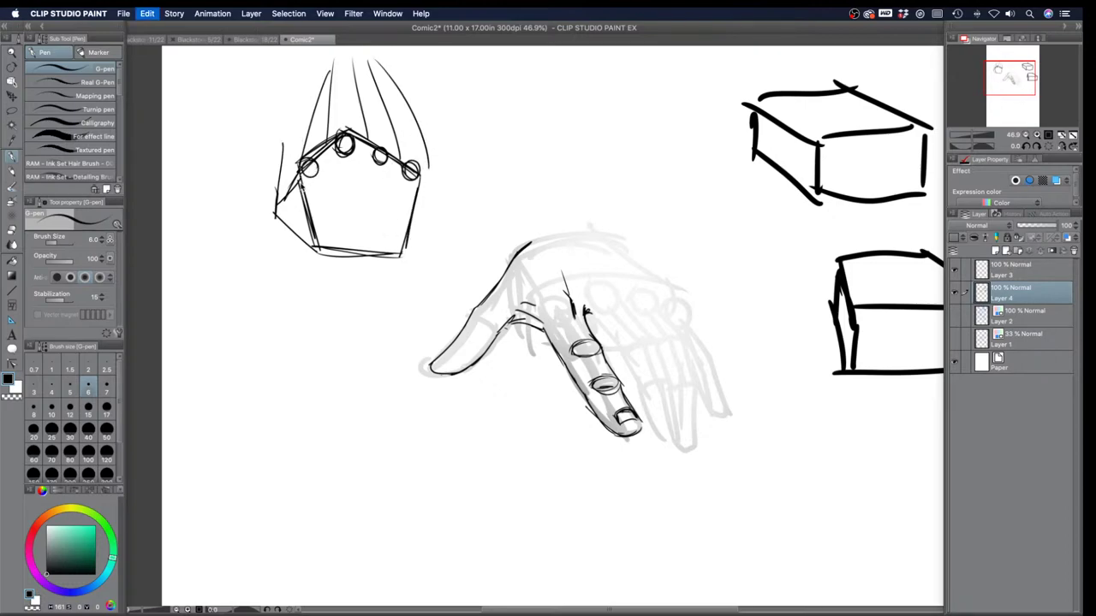
key("super+z")
key("super+z")
key("super+z")
key("super+z")
key("super+z")
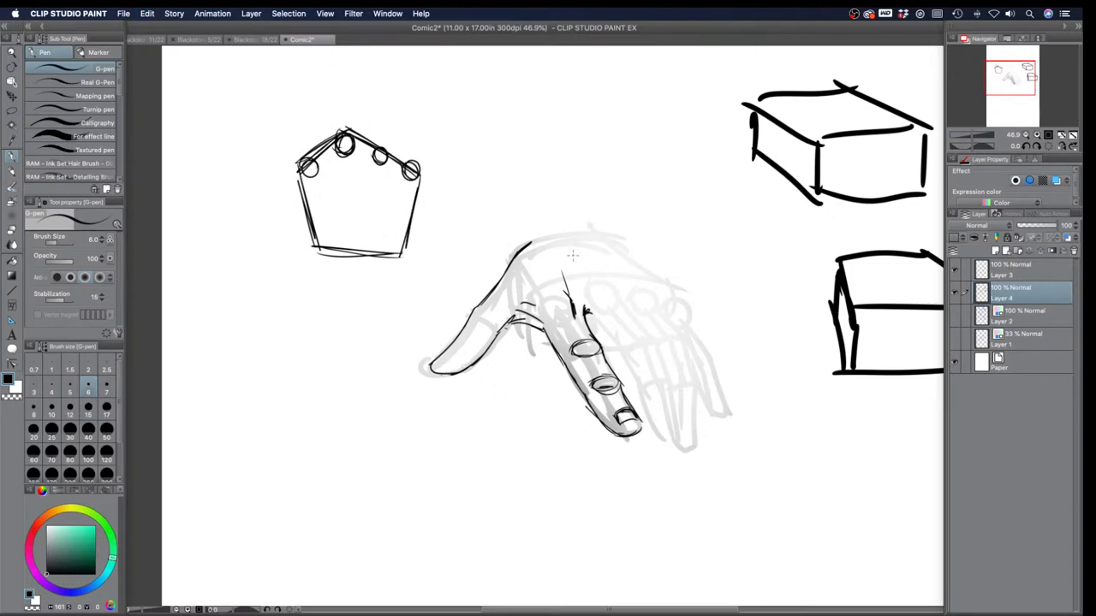
Step: Draw the middle finger with joint ovals and a nail, and add creases across the back of the hand
mouse_move(625, 300)
left_mouse_down()
mouse_move(673, 376)
mouse_move(685, 422)
mouse_move(676, 435)
mouse_move(597, 325)
mouse_move(593, 311)
mouse_move(632, 343)
mouse_move(651, 336)
mouse_move(672, 377)
mouse_move(647, 384)
mouse_move(687, 424)
mouse_move(664, 411)
mouse_move(683, 407)
mouse_move(690, 429)
left_mouse_up()
mouse_move(623, 304)
left_mouse_down()
mouse_move(581, 251)
mouse_move(628, 264)
left_mouse_up()
left_click_drag(554, 254, 626, 262)
key("super+z")
key("super+z")
mouse_move(571, 256)
left_mouse_down()
mouse_move(620, 257)
mouse_move(646, 279)
mouse_move(565, 254)
mouse_move(626, 269)
left_mouse_up()
Step: Outline the top contour of the hand and the ring finger with its nail
mouse_move(527, 244)
left_mouse_down()
mouse_move(594, 233)
mouse_move(663, 282)
mouse_move(612, 298)
mouse_move(641, 281)
mouse_move(651, 288)
mouse_move(685, 333)
mouse_move(707, 417)
left_mouse_up()
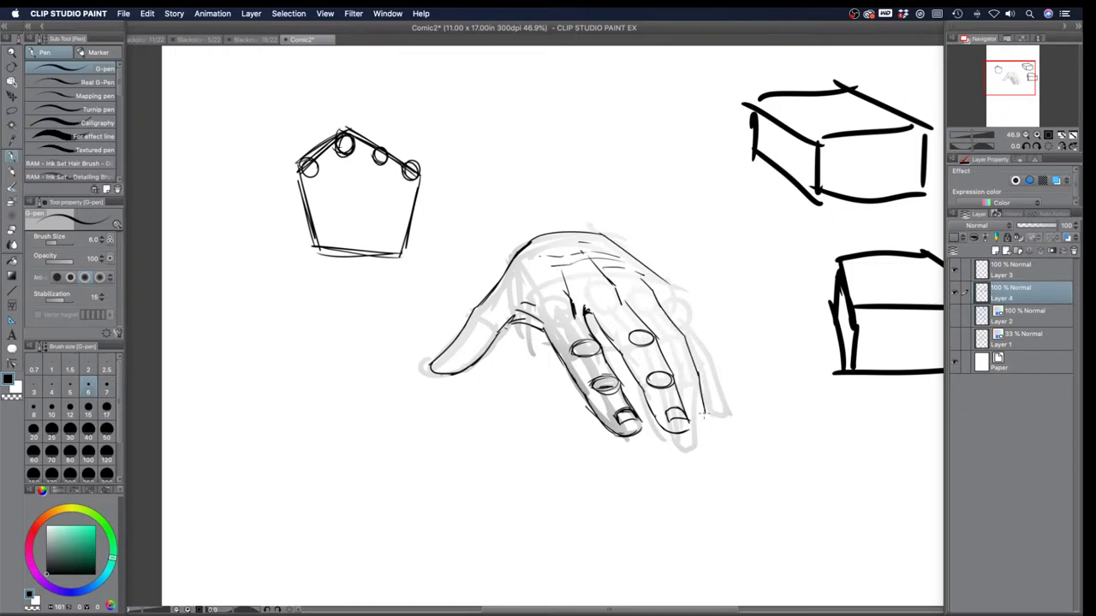
mouse_move(695, 378)
left_mouse_down()
mouse_move(702, 423)
mouse_move(685, 421)
mouse_move(690, 409)
mouse_move(703, 413)
mouse_move(690, 395)
mouse_move(702, 400)
mouse_move(690, 407)
left_mouse_up()
key("super+z")
key("super+z")
Step: Try two curved guide lines across the finger joints, and undo them
left_click_drag(545, 388, 759, 305)
left_click_drag(529, 353, 722, 291)
key("super+z")
key("super+z")
Step: Extend two outer finger lines up from the palm diagram and cross them with two arcs marking the joint rows
left_click_drag(305, 163, 323, 74)
left_click_drag(402, 72, 417, 171)
left_click_drag(305, 114, 439, 126)
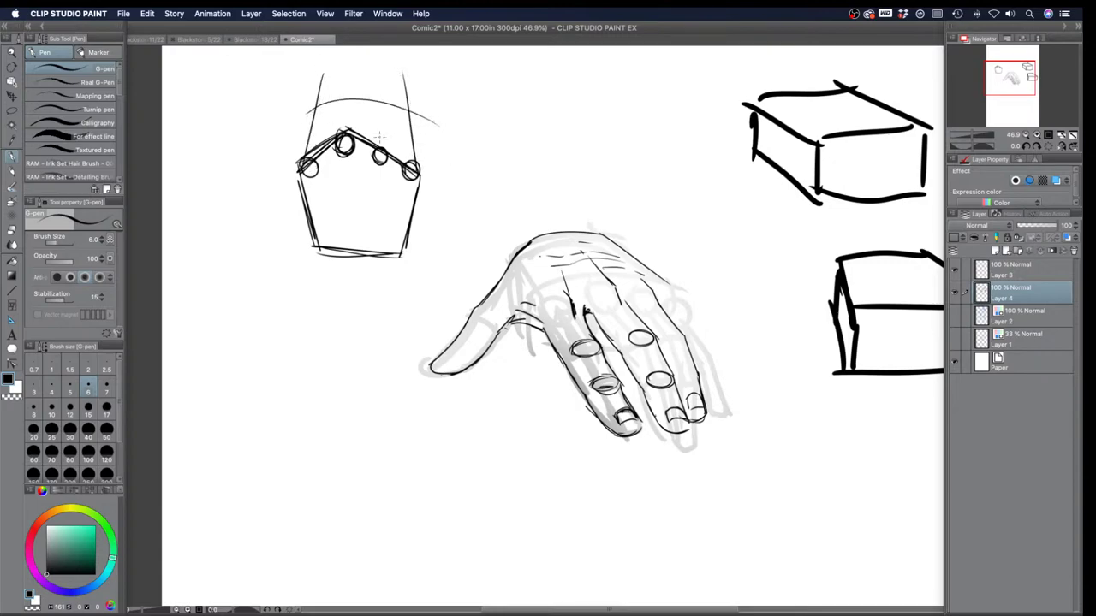
left_click_drag(312, 77, 440, 98)
Step: Try a guide curve across the finger joints, undo it, and draw two joint ovals on the ring finger
mouse_move(554, 382)
left_mouse_down()
mouse_move(614, 390)
mouse_move(755, 326)
left_mouse_up()
key("super+z")
mouse_move(679, 371)
left_mouse_down()
mouse_move(692, 368)
mouse_move(690, 379)
mouse_move(682, 370)
left_mouse_up()
mouse_move(670, 327)
left_mouse_down()
mouse_move(678, 341)
mouse_move(681, 330)
left_mouse_up()
Step: Draw the little finger behind the ring finger with a joint oval, redoing its lower outline
mouse_move(671, 280)
left_mouse_down()
mouse_move(703, 329)
mouse_move(707, 409)
left_mouse_up()
left_click_drag(711, 371, 706, 416)
key("super+z")
key("super+z")
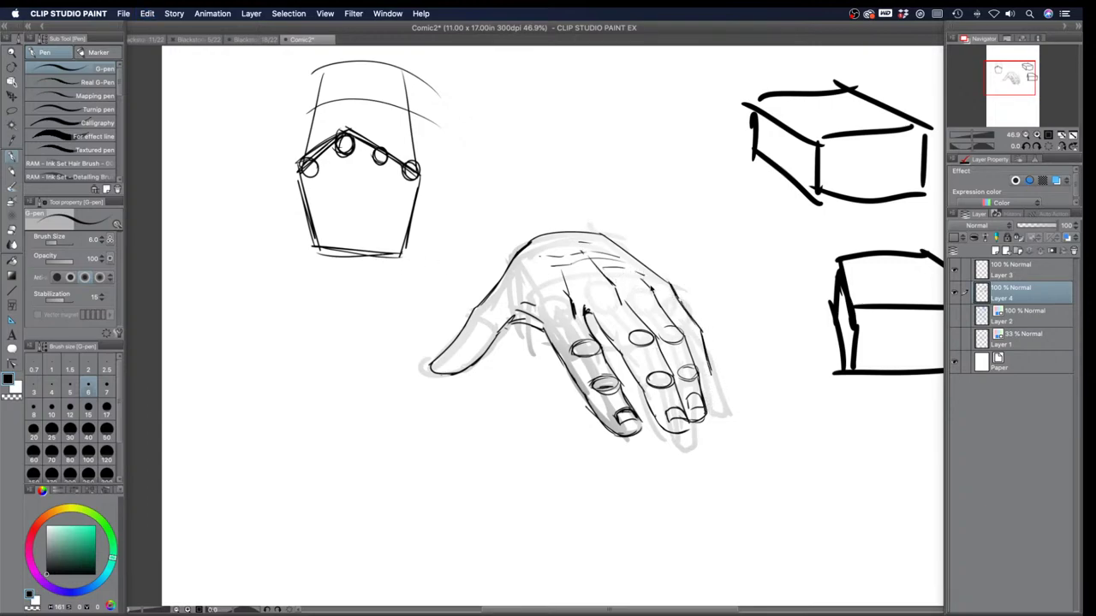
left_click_drag(700, 332, 714, 413)
left_click_drag(684, 336, 699, 330)
Step: Add the thumb's nail and joint creases, and darken the knuckles and gaps between the fingers with short strokes
mouse_move(445, 351)
left_mouse_down()
mouse_move(435, 363)
mouse_move(452, 365)
mouse_move(457, 351)
mouse_move(444, 347)
mouse_move(496, 305)
left_mouse_up()
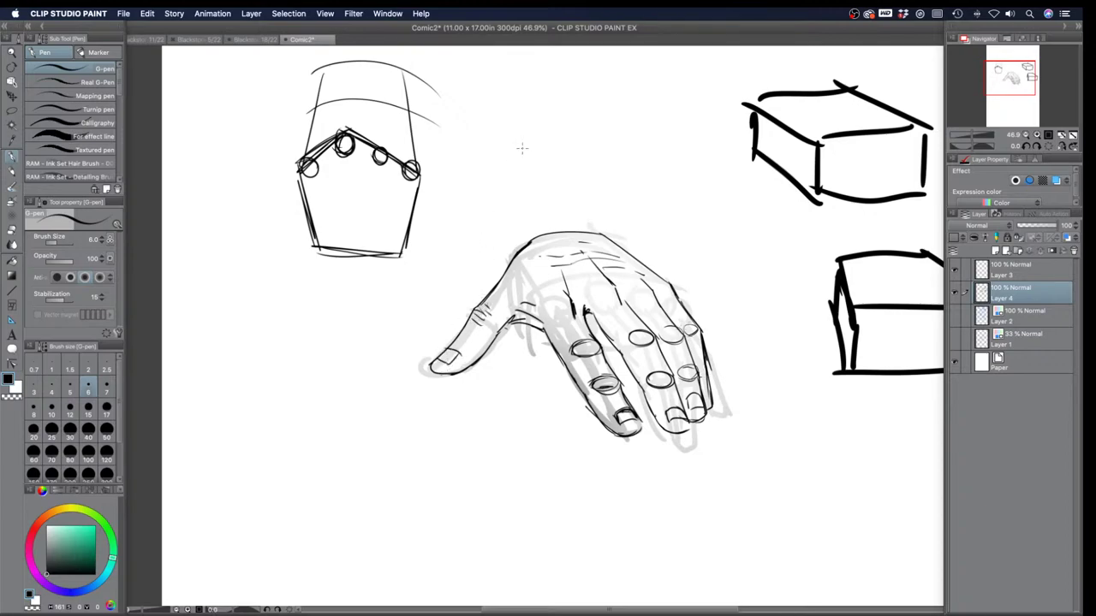
mouse_move(590, 290)
left_mouse_down()
mouse_move(600, 303)
mouse_move(638, 296)
mouse_move(640, 325)
mouse_move(668, 315)
left_mouse_up()
left_click_drag(599, 320, 610, 337)
left_click_drag(606, 329, 615, 346)
mouse_move(586, 310)
left_mouse_down()
mouse_move(594, 322)
mouse_move(628, 311)
mouse_move(654, 334)
left_mouse_up()
Step: Sketch small examples of knuckle creases and shading strokes in the blank area below the hand
mouse_move(717, 484)
left_mouse_down()
mouse_move(694, 490)
mouse_move(711, 496)
mouse_move(695, 503)
mouse_move(730, 493)
mouse_move(711, 501)
mouse_move(697, 477)
left_mouse_up()
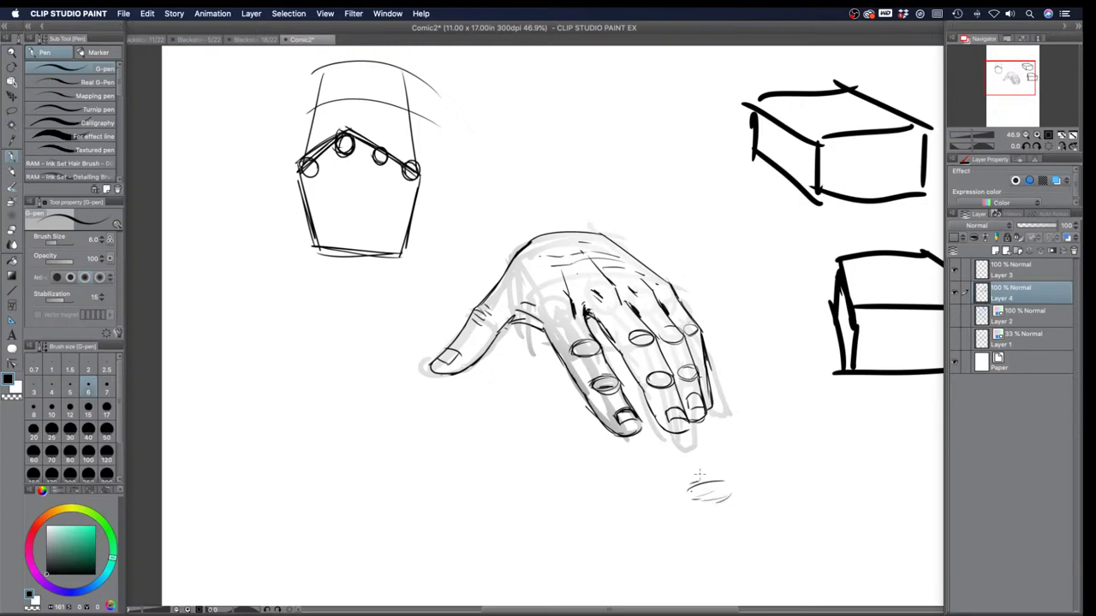
mouse_move(657, 525)
left_mouse_down()
mouse_move(691, 523)
mouse_move(700, 534)
left_mouse_up()
mouse_move(598, 498)
left_mouse_down()
mouse_move(562, 510)
mouse_move(575, 524)
mouse_move(560, 506)
mouse_move(572, 467)
mouse_move(612, 507)
mouse_move(614, 548)
left_mouse_up()
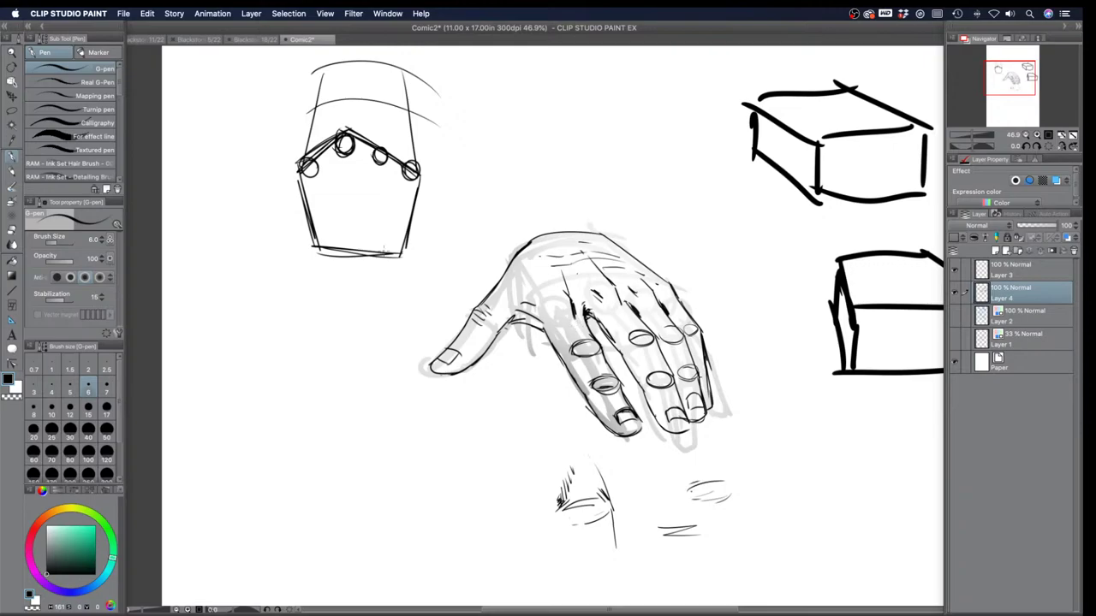
left_click_drag(646, 381, 670, 379)
mouse_move(627, 339)
left_mouse_down()
mouse_move(676, 335)
mouse_move(689, 371)
left_mouse_up()
Step: Return to the BlackstoneComic2020 18/22 page, set the G-pen's size to 8 and select the transparent colour
left_click(255, 40)
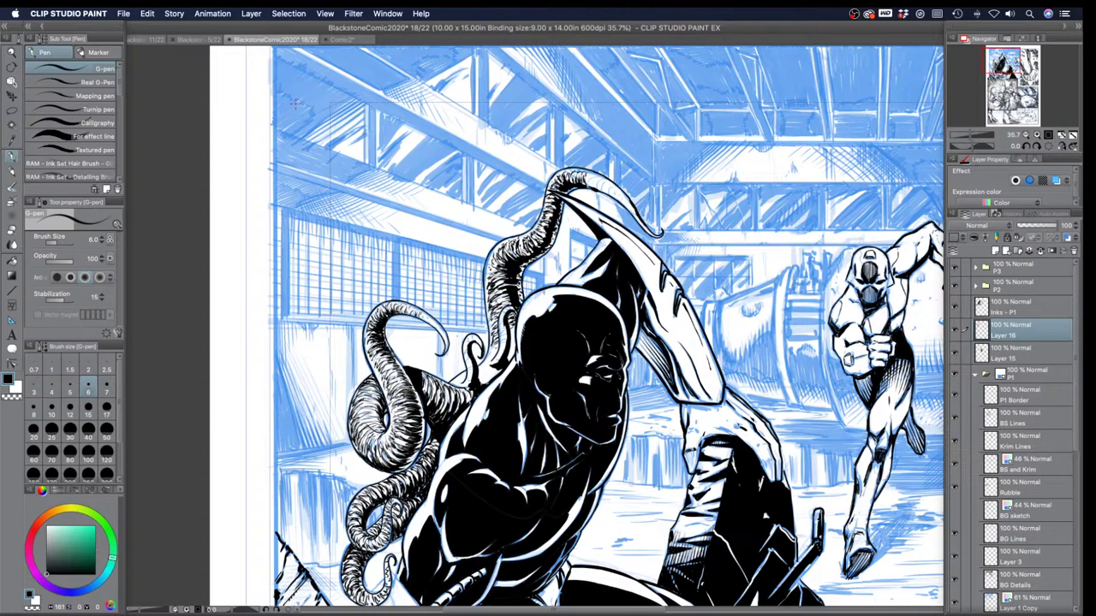
key("bracketright")
key("bracketright")
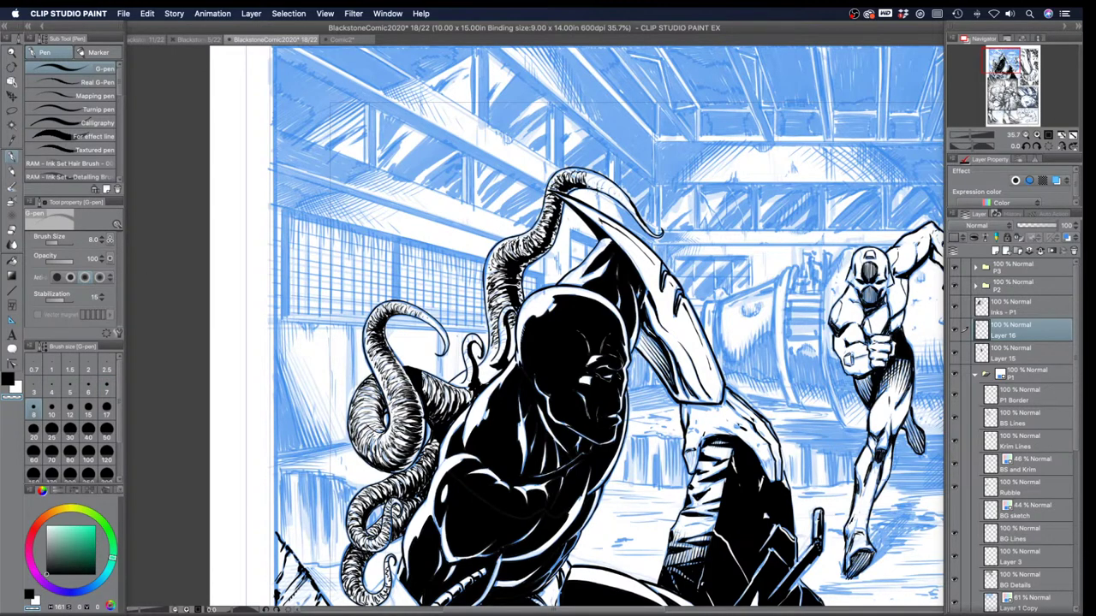
key("c")
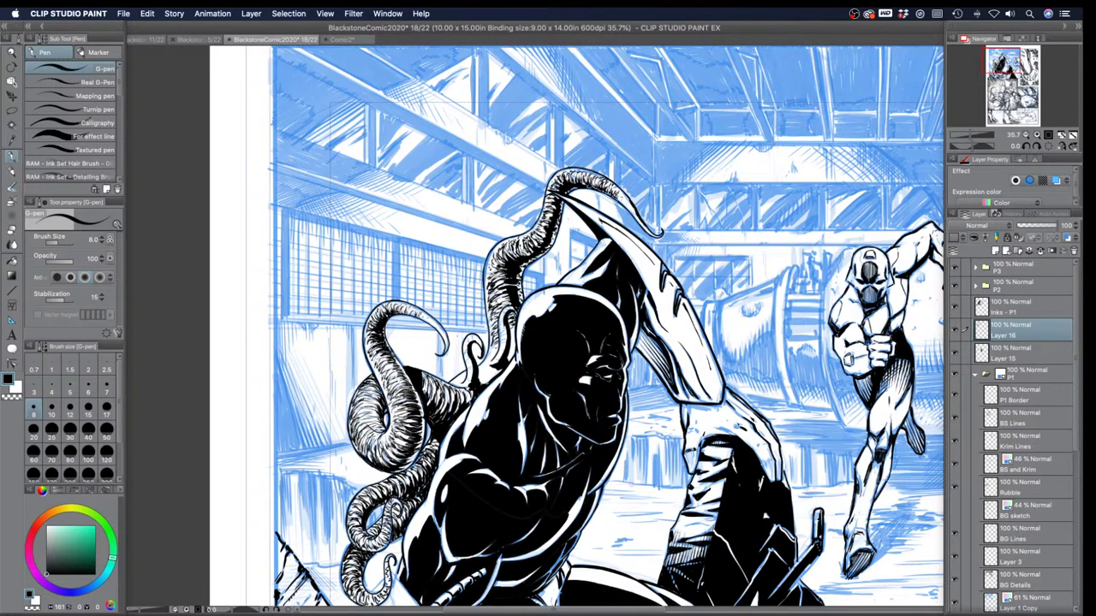
left_click(16, 397)
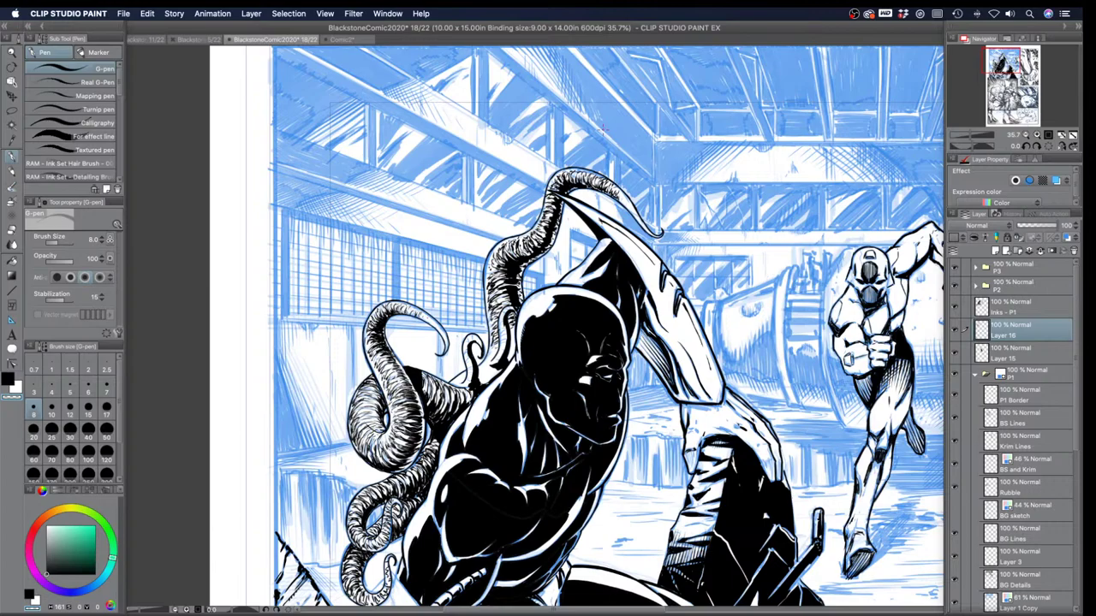
Step: Switch the G-pen to black at size 5 and add texture lines along the tips of the upper and left tentacles
key("bracketleft")
key("bracketleft")
key("bracketleft")
key("bracketleft")
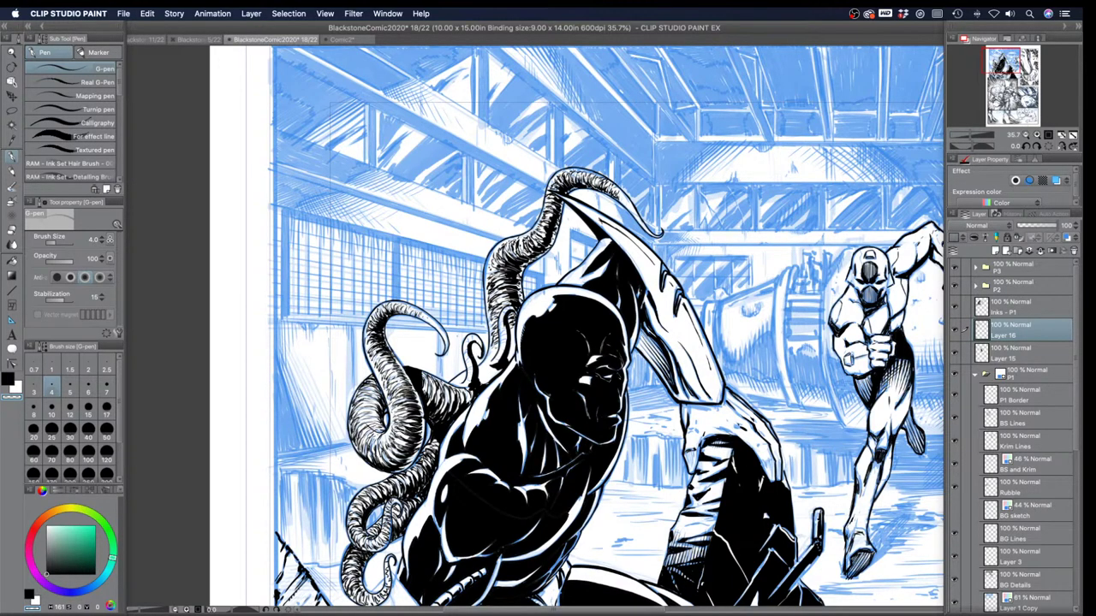
left_click(7, 379)
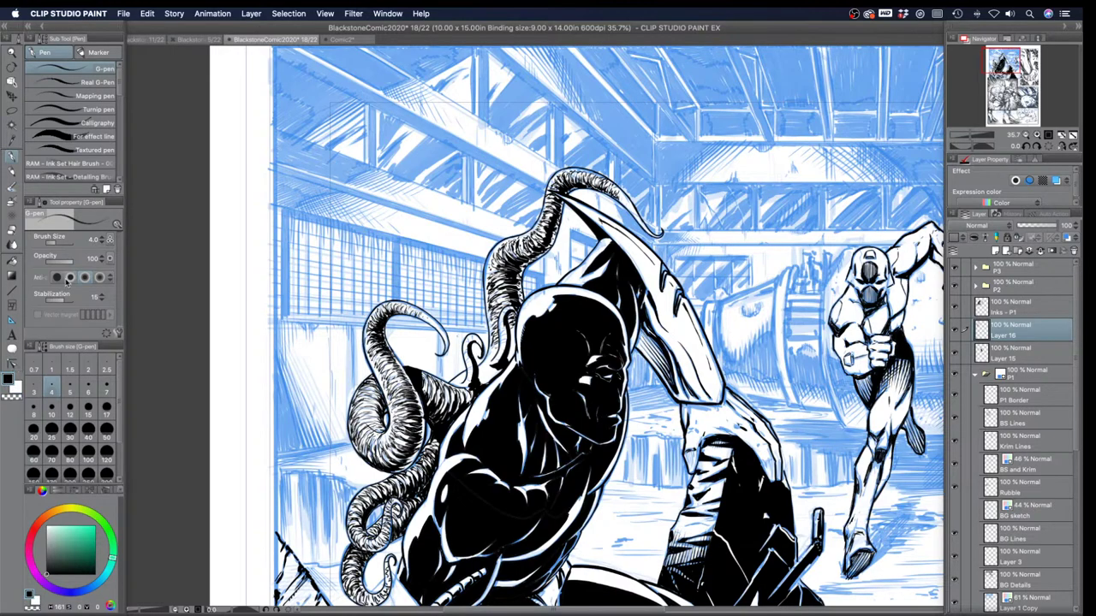
key("bracketleft")
key("bracketright")
key("bracketright")
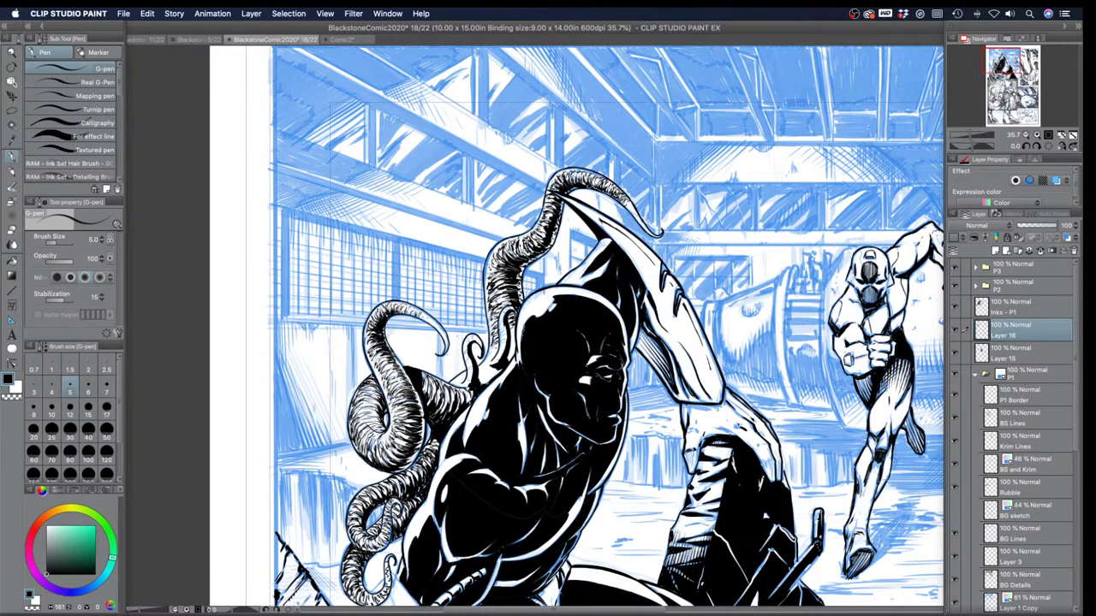
left_click_drag(613, 184, 607, 191)
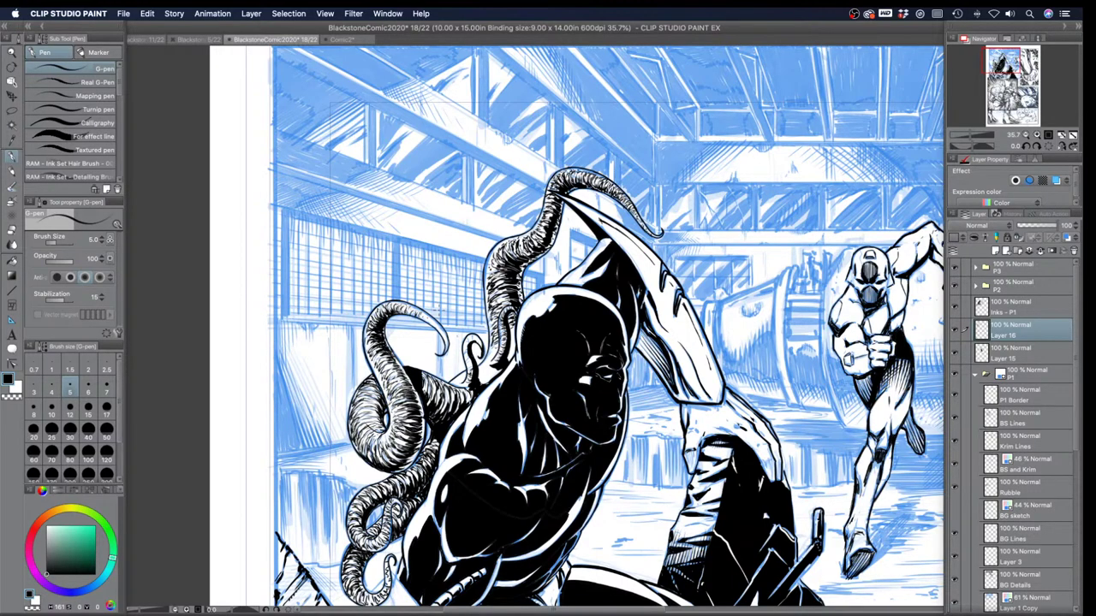
Step: Set the G-pen's size to 6 and ink crease and shading strokes on the black figure's hand resting on the knee
key("bracketright")
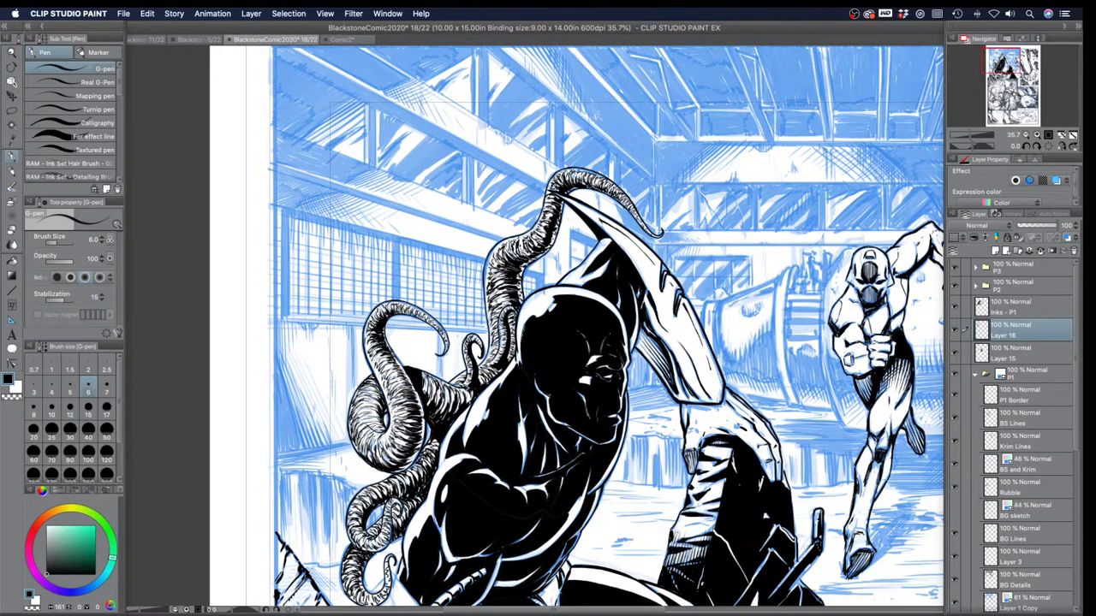
mouse_move(698, 421)
left_mouse_down()
mouse_move(685, 439)
mouse_move(720, 420)
left_mouse_up()
left_click_drag(358, 392, 363, 289)
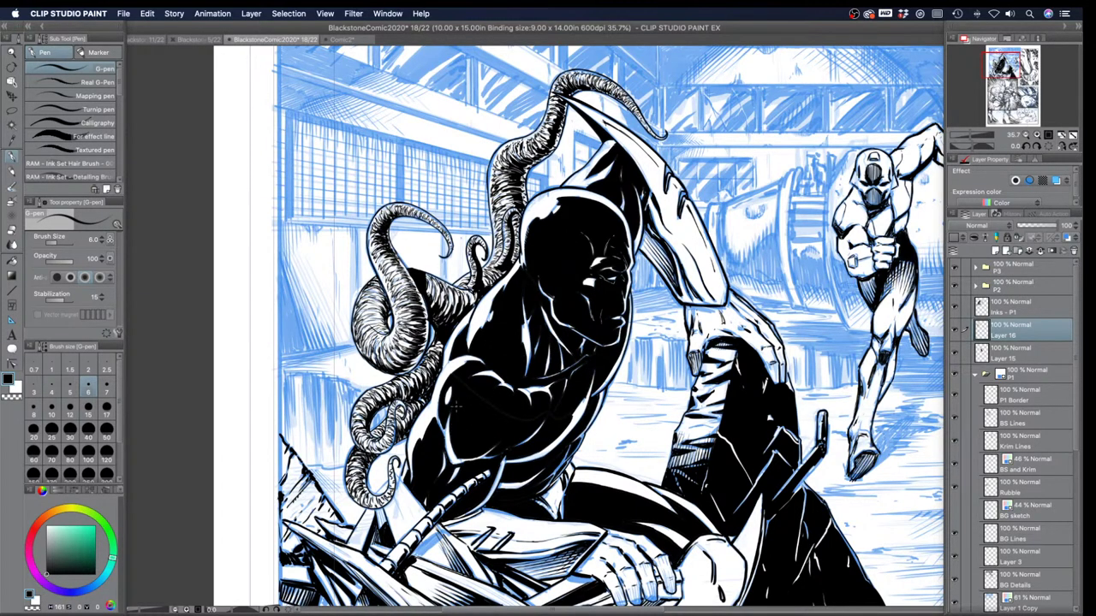
Step: Rotate the canvas about 88 degrees and hatch the edge of the black figure's thigh highlight with the G-pen at size 7
key("r")
left_click_drag(596, 251, 608, 388)
key("r")
left_click_drag(317, 386, 466, 351)
left_click_drag(415, 282, 485, 269)
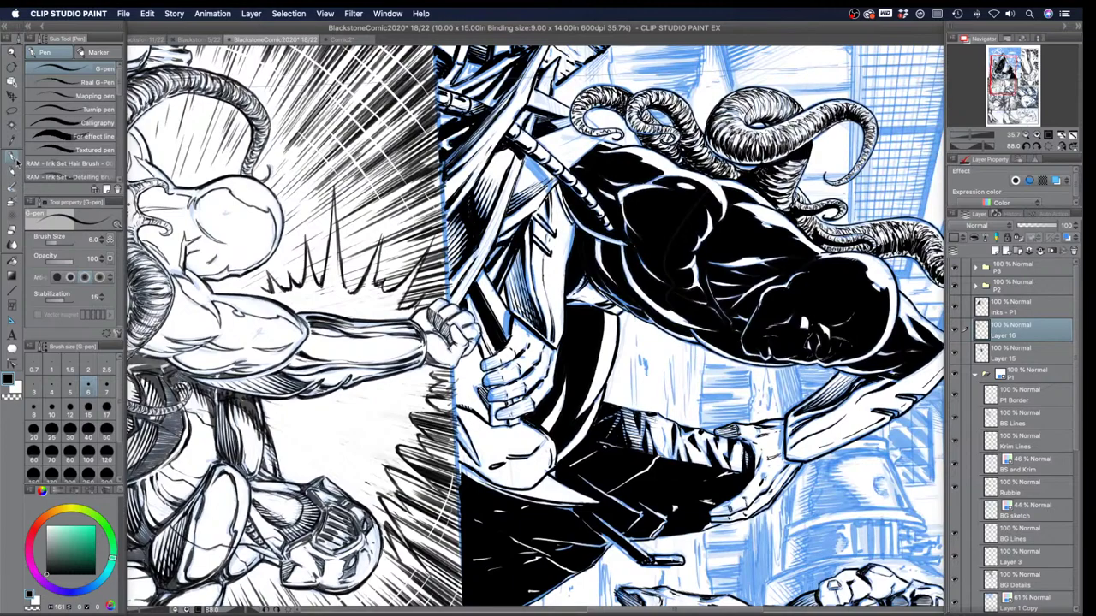
key("bracketright")
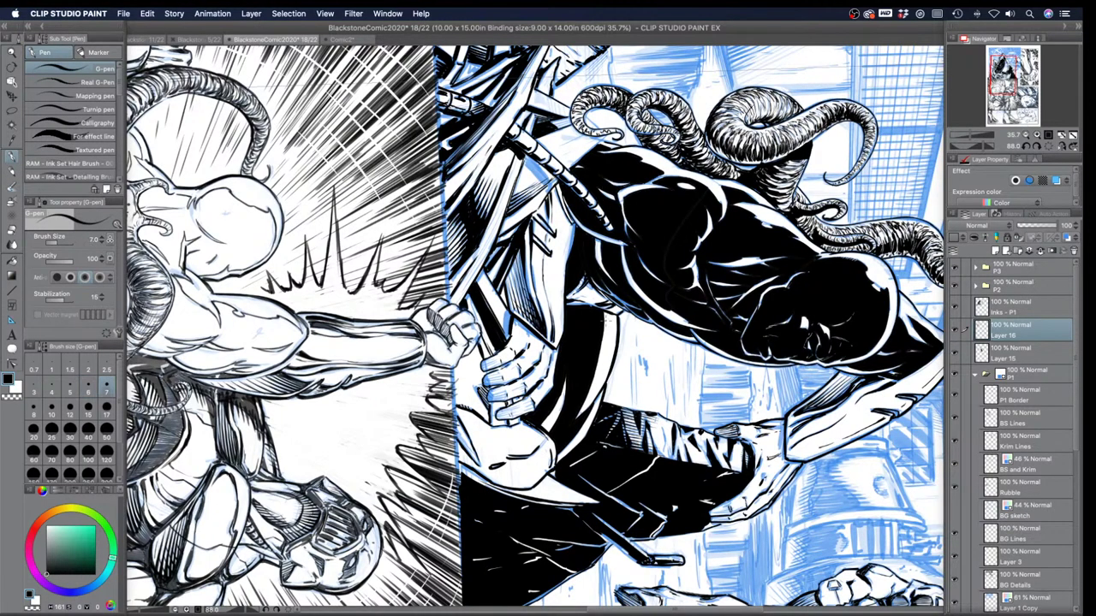
mouse_move(607, 312)
left_mouse_down()
mouse_move(605, 355)
mouse_move(617, 334)
left_mouse_up()
left_click_drag(614, 317, 613, 357)
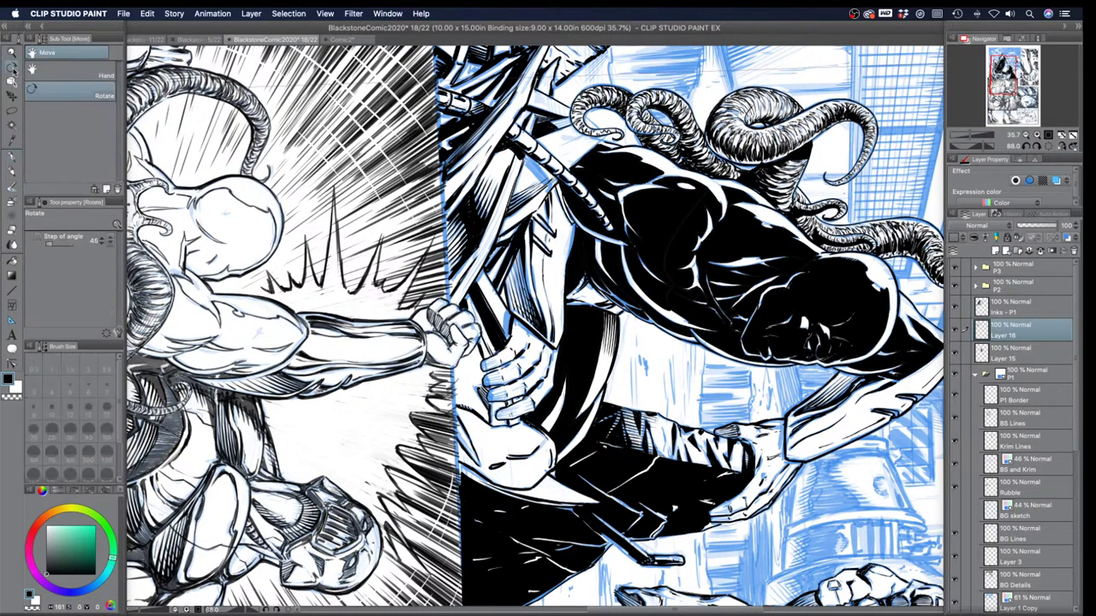
Step: Return the canvas to its upright orientation and add a new layer above Layer 16 for the background inks
double_click(12, 67)
left_click(12, 53)
left_click_drag(506, 179, 509, 249)
left_click_drag(473, 126, 478, 255)
scroll(477, 254, "up", 2)
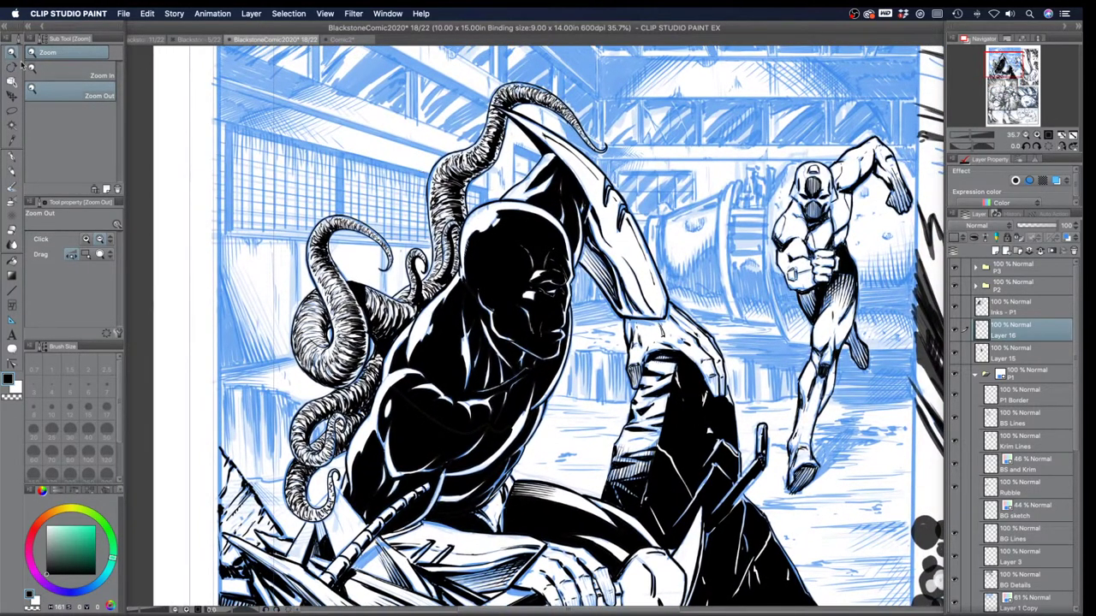
left_click_drag(294, 153, 374, 206)
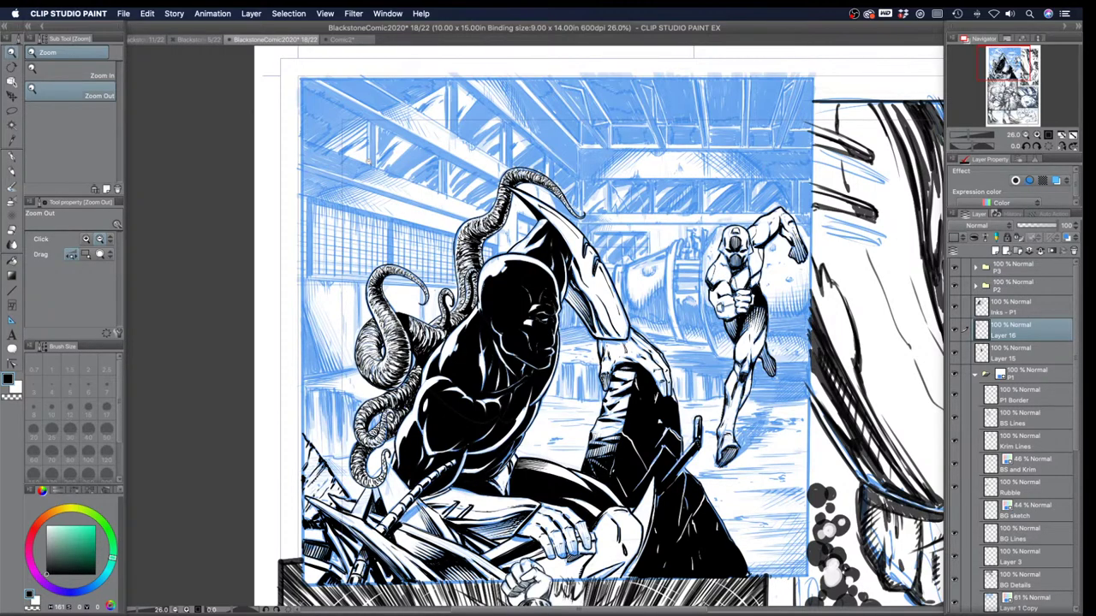
left_click(15, 156)
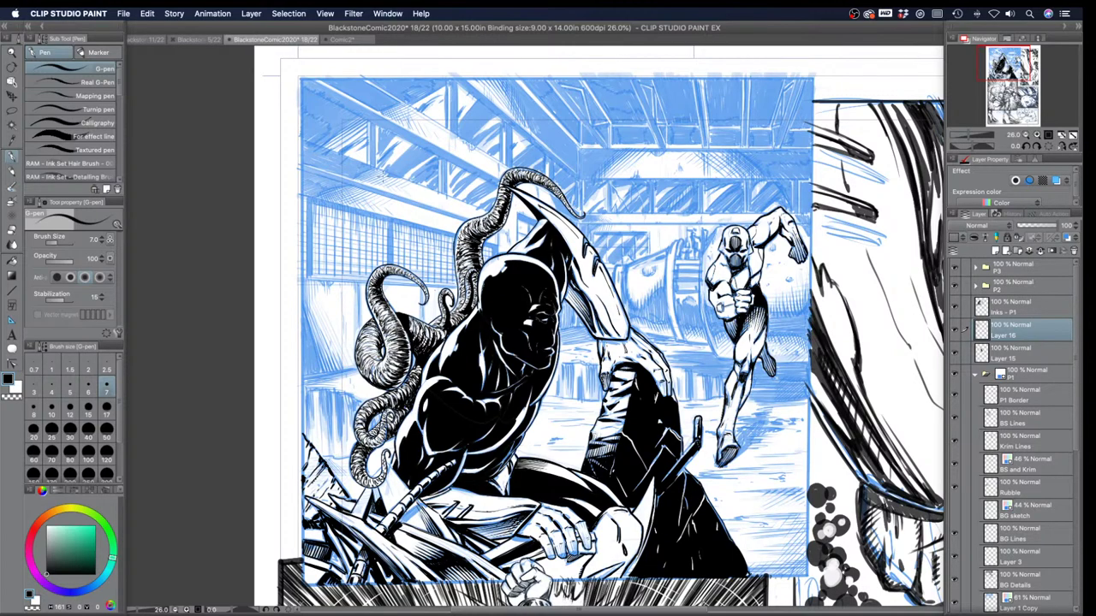
left_click_drag(464, 241, 470, 273)
scroll(454, 309, "down", 2)
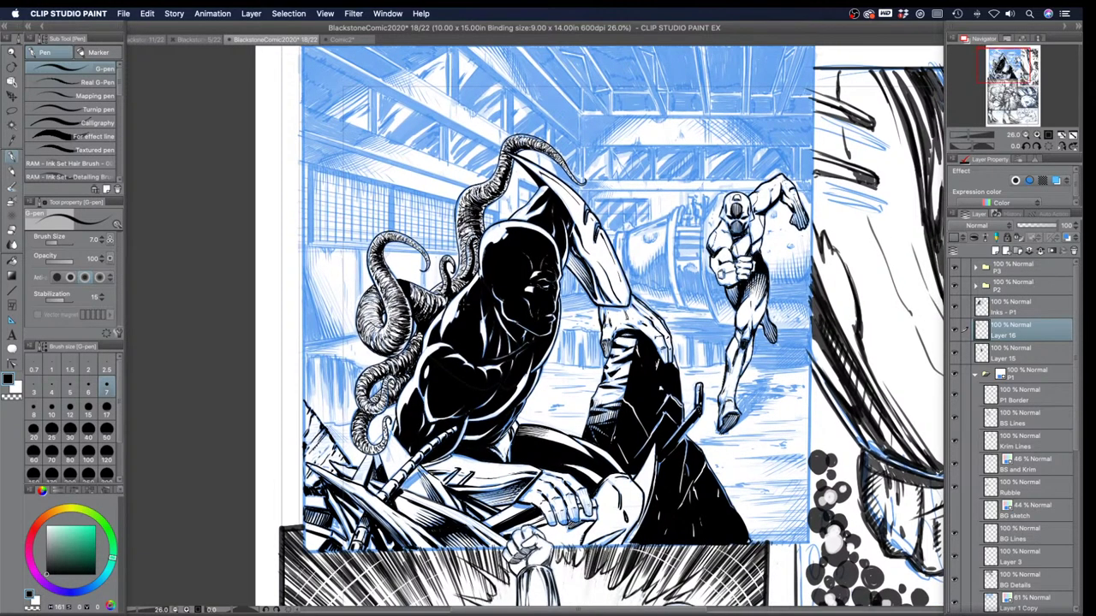
left_click(995, 251)
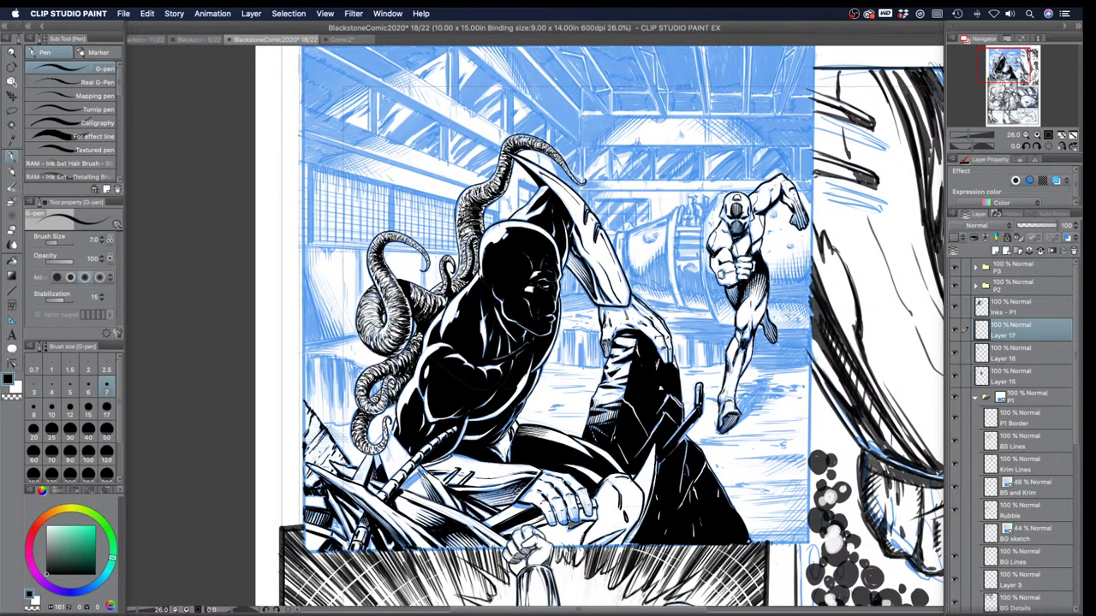
Step: Ink the thick curved rim of the background tank beside the running figure with the G-pen at size 7
scroll(461, 294, "up", 4)
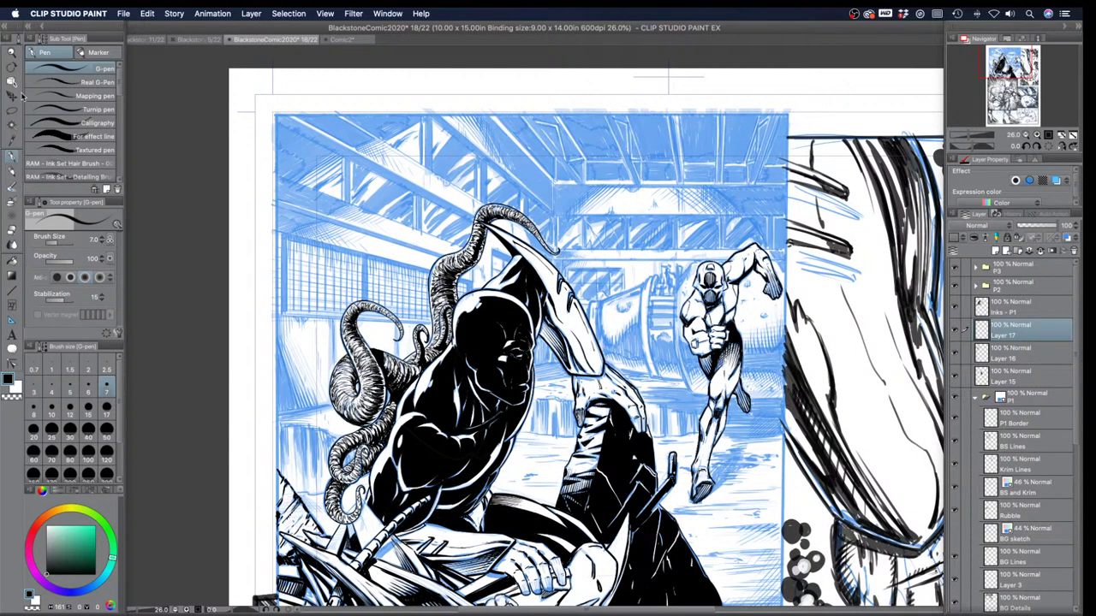
left_click(12, 53)
left_click(629, 303)
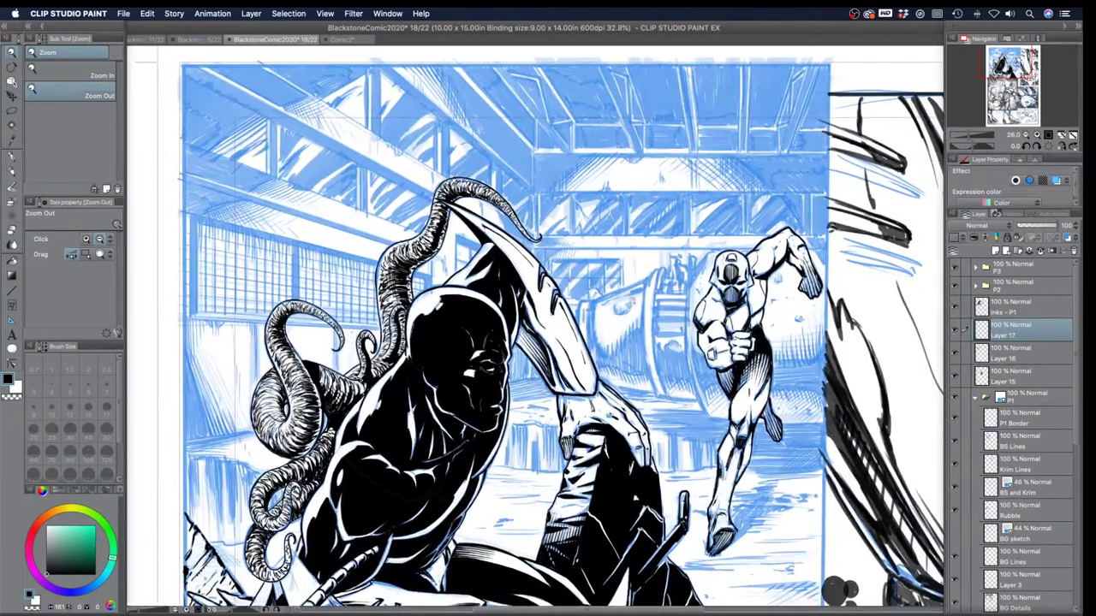
left_click(12, 158)
key("]")
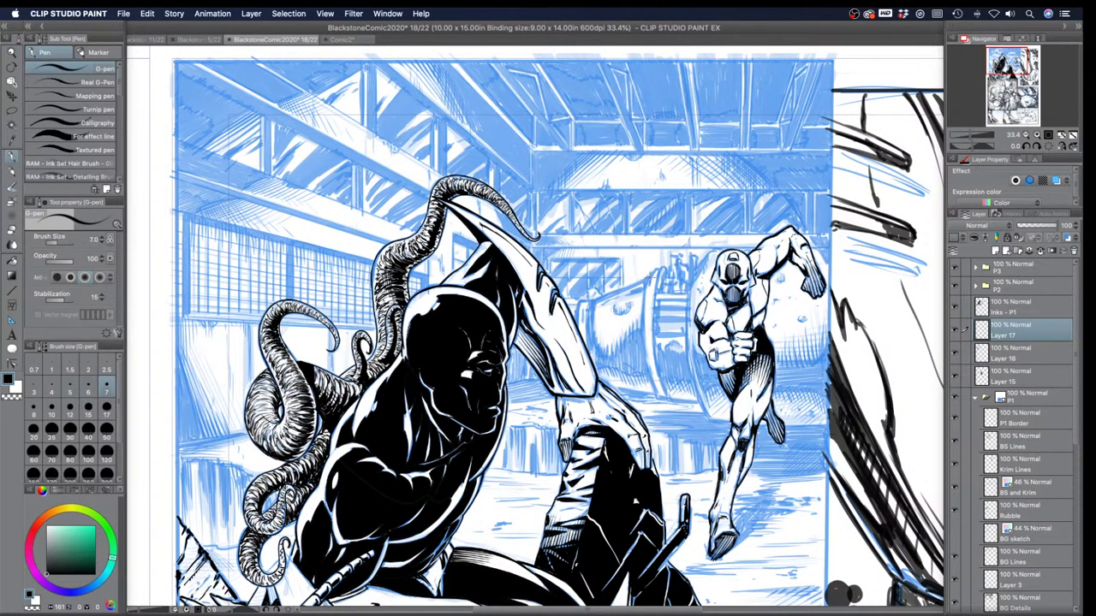
left_click_drag(644, 274, 654, 389)
mouse_move(661, 281)
left_mouse_down()
mouse_move(647, 353)
mouse_move(651, 344)
left_mouse_up()
left_click_drag(655, 306, 653, 377)
mouse_move(657, 339)
left_mouse_down()
mouse_move(647, 376)
mouse_move(656, 387)
left_mouse_up()
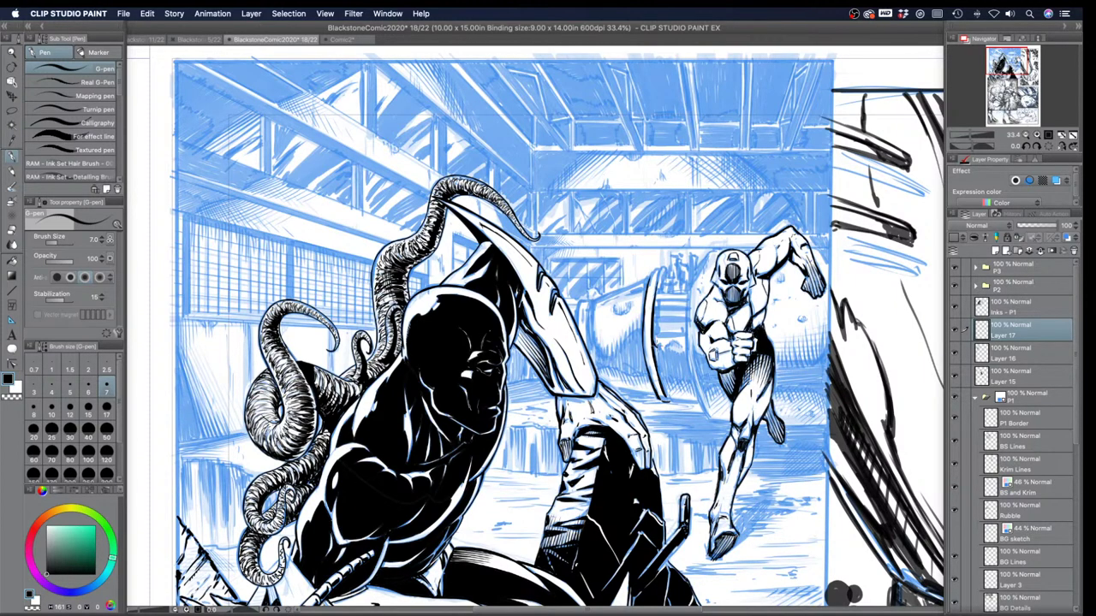
Step: Outline the shadow on the recessed band just behind the tank's rim and fill it with black
mouse_move(658, 345)
left_mouse_down()
mouse_move(683, 350)
mouse_move(696, 393)
mouse_move(697, 382)
left_mouse_up()
key("g")
left_click(672, 361)
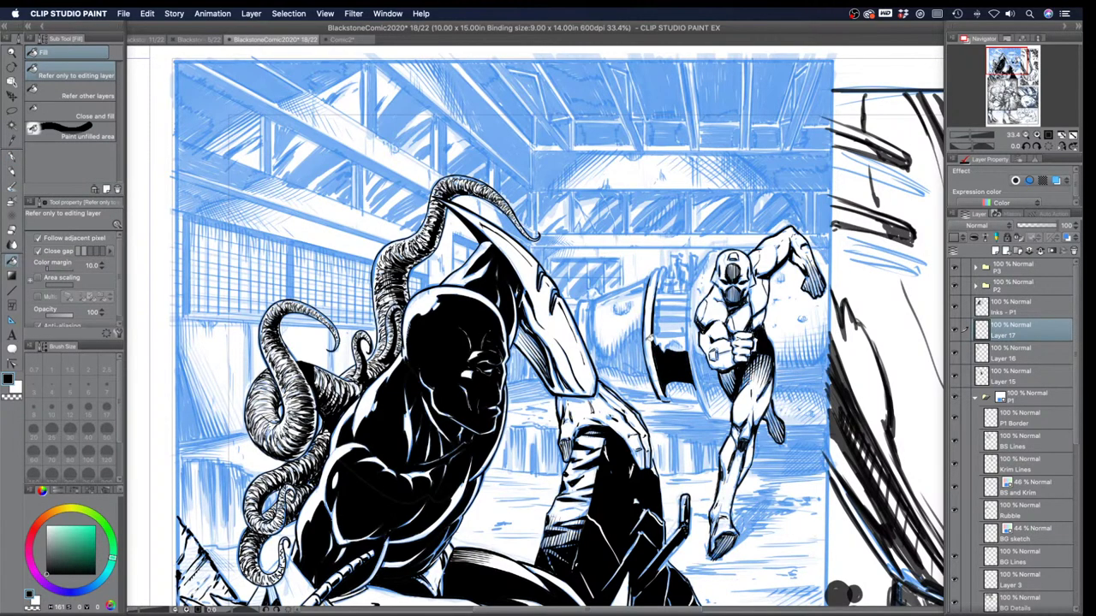
Step: Ink the outline and shadow edge of the tank's section beside the black figure's forearm, and fill its underside with black
left_click(13, 157)
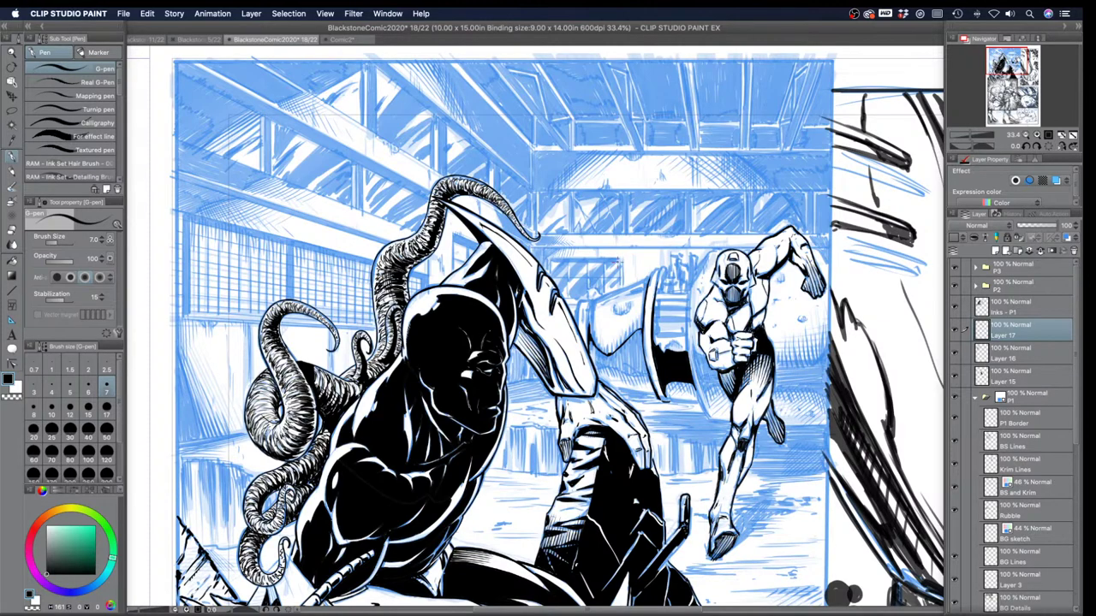
left_click_drag(599, 373, 652, 378)
mouse_move(588, 346)
left_mouse_down()
mouse_move(595, 359)
mouse_move(643, 333)
left_mouse_up()
left_click(15, 265)
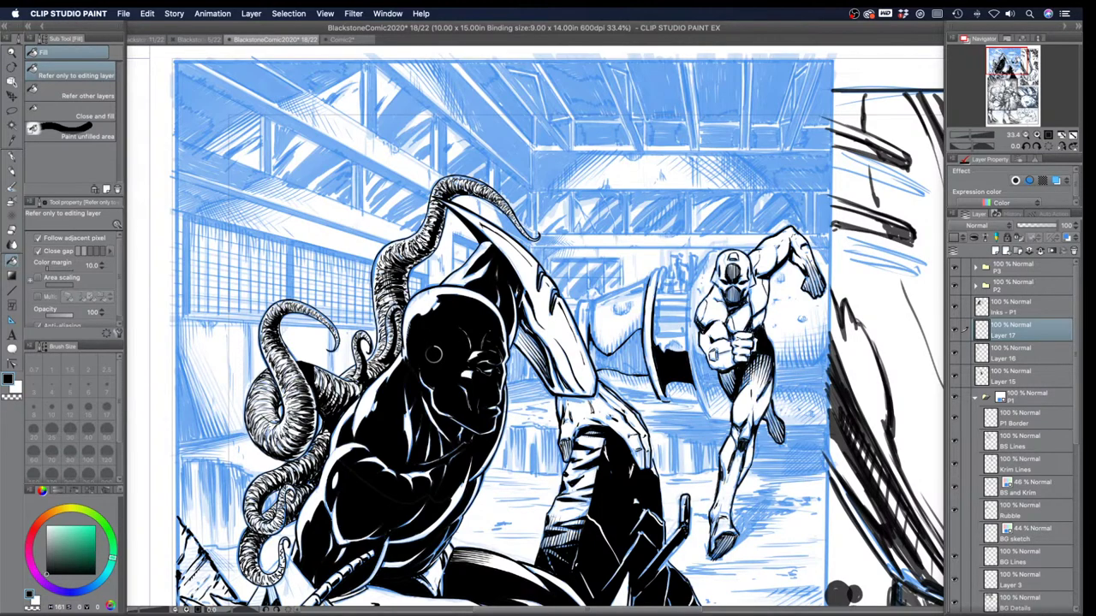
left_click(434, 354)
key("super+z")
left_click(12, 157)
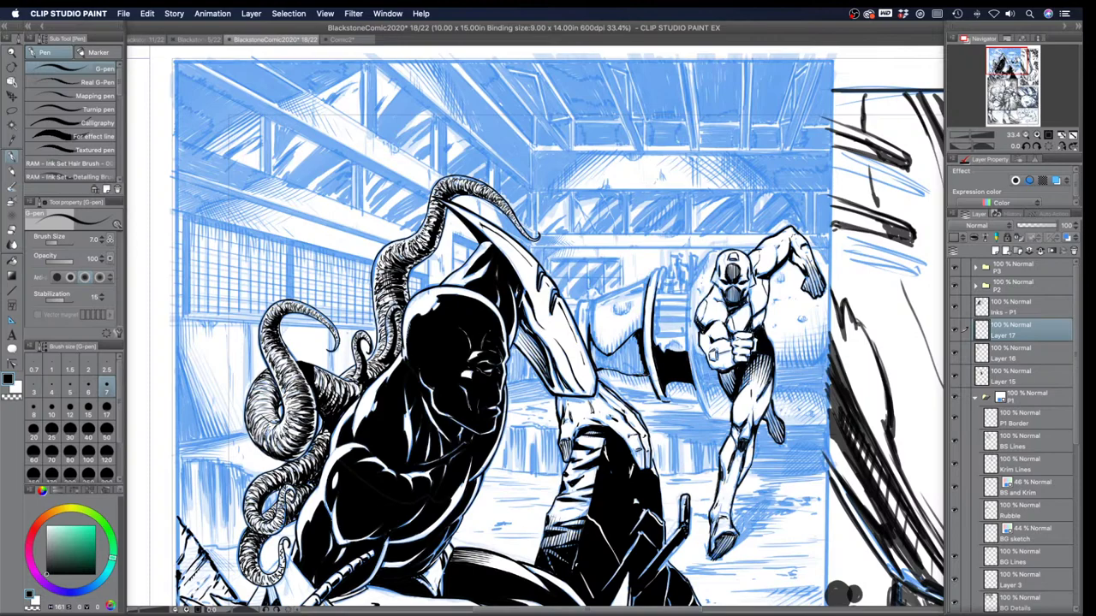
left_click(14, 258)
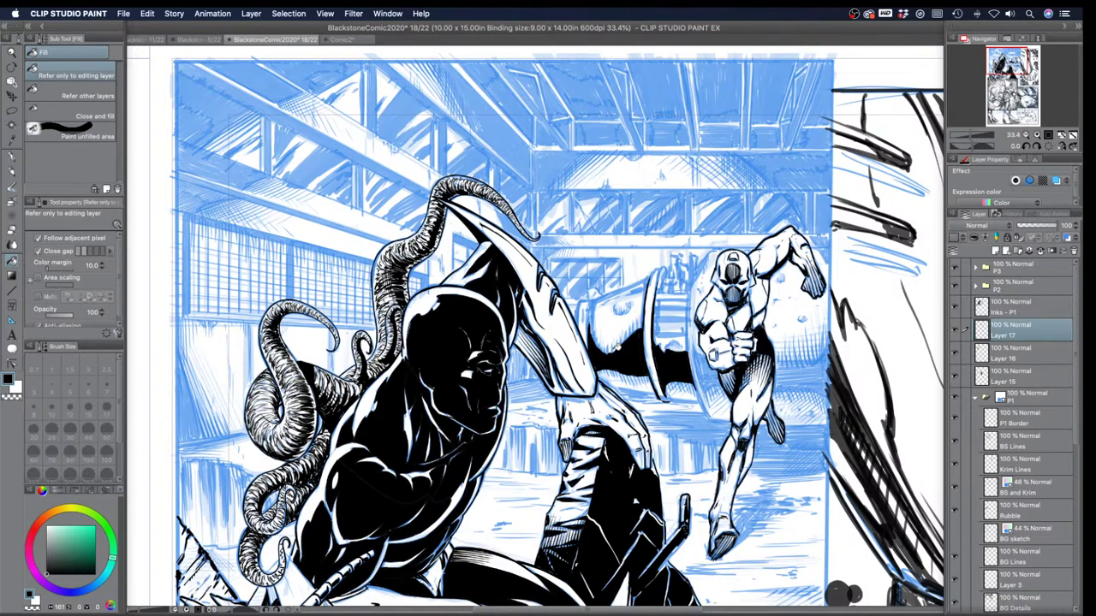
Step: Set the G-pen's size to 8, ink the tank's second rim behind the running figure, and fill the adjoining shadow with black
left_click(12, 156)
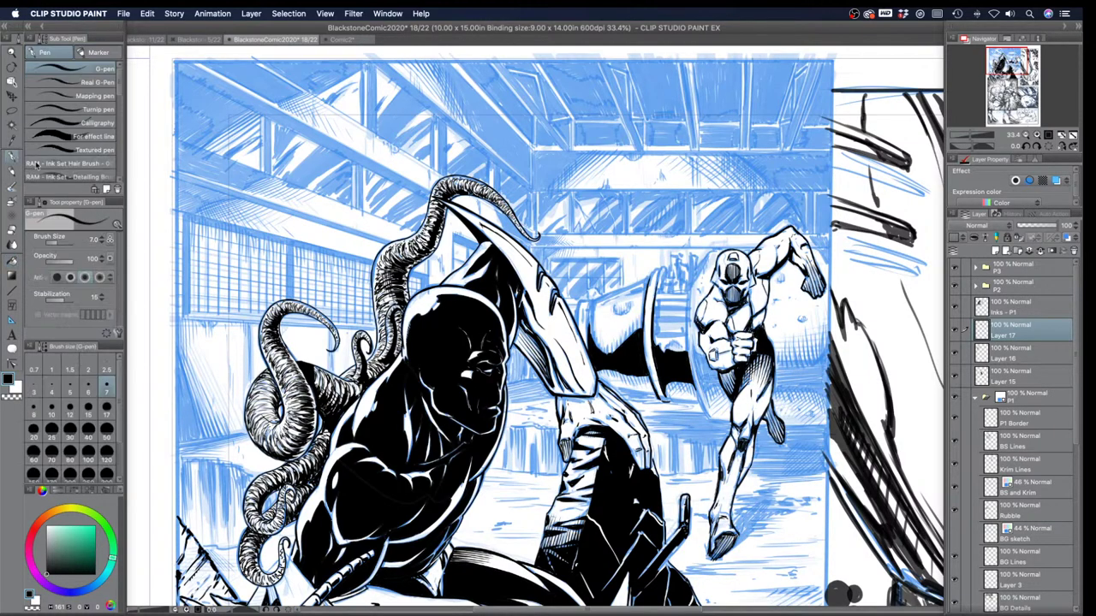
key("bracketright")
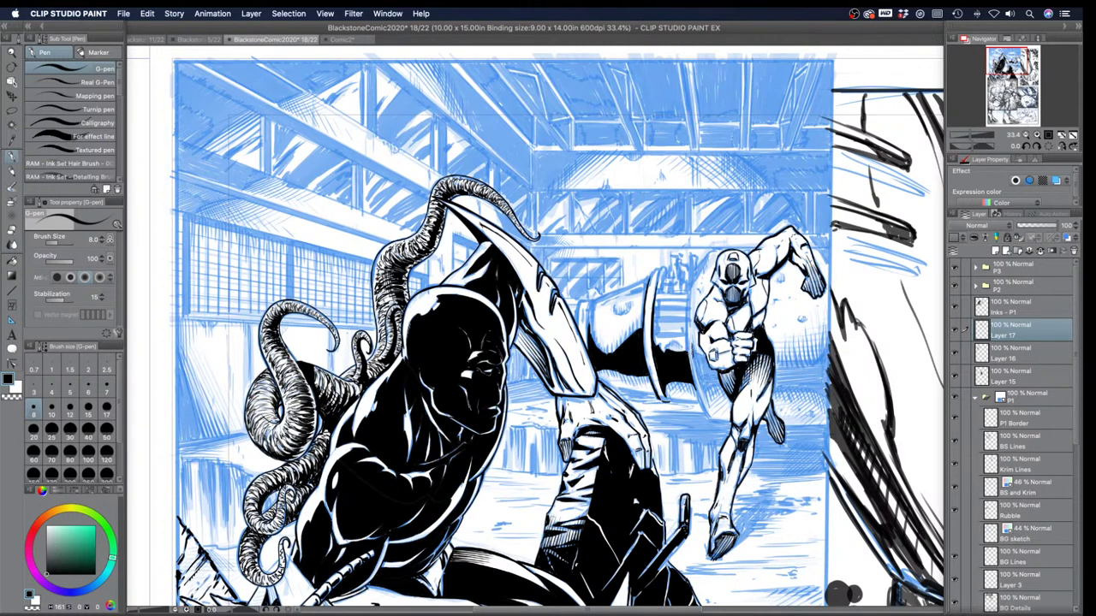
mouse_move(692, 352)
left_mouse_down()
mouse_move(709, 408)
mouse_move(723, 393)
left_mouse_up()
left_click_drag(709, 362, 717, 385)
left_click(12, 260)
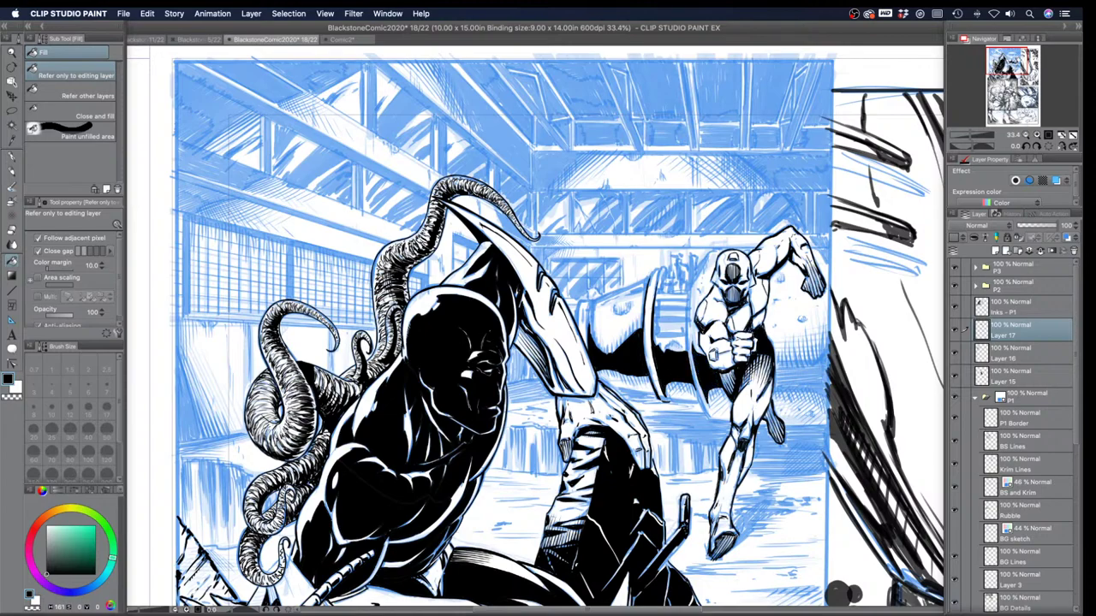
Step: Outline the shadow band between the running figure and the panel border with the G-pen at size 10, and fill it with black
left_click(12, 157)
mouse_move(776, 360)
left_mouse_down()
mouse_move(775, 394)
mouse_move(795, 363)
mouse_move(822, 360)
mouse_move(829, 396)
mouse_move(806, 391)
mouse_move(824, 391)
left_mouse_up()
left_click_drag(820, 398, 829, 393)
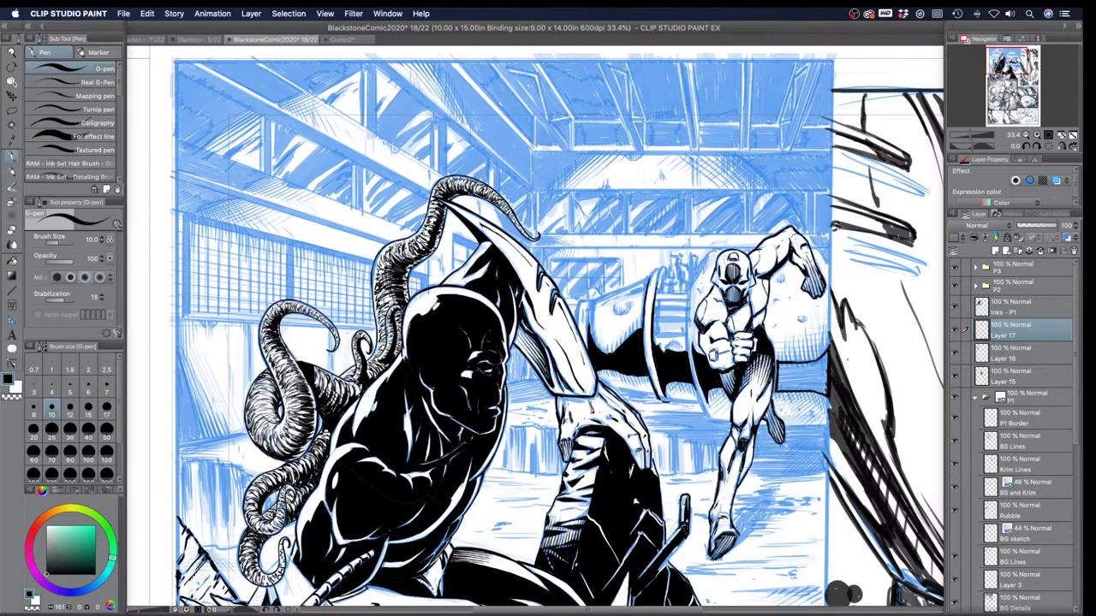
left_click(13, 260)
left_click(762, 373)
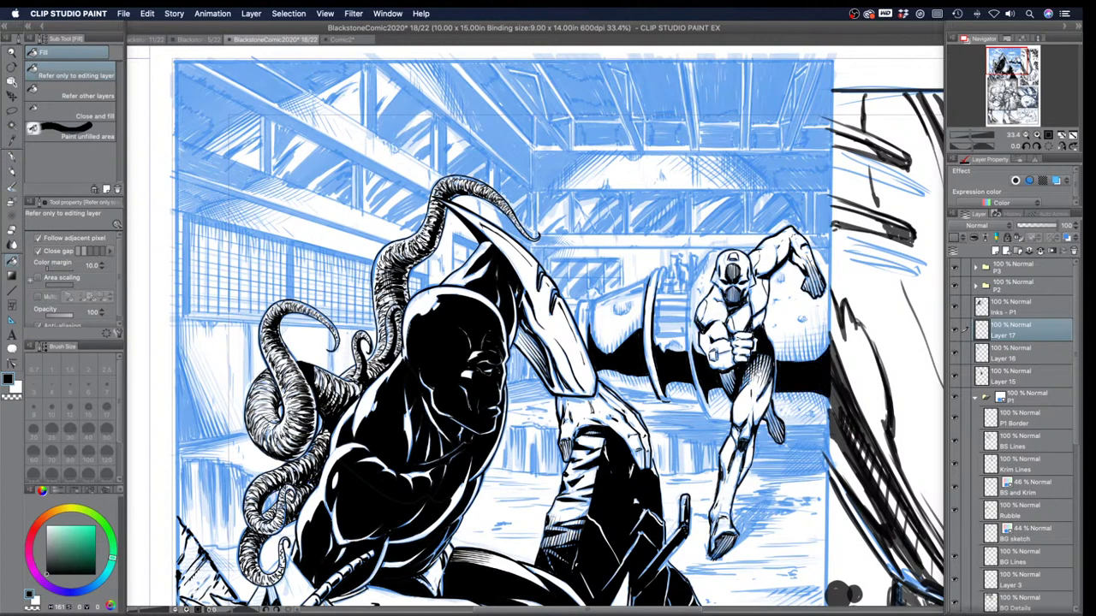
Step: Set the G-pen's size to 8 and ink the upper contour of the tank section leading up to the first rim
left_click(13, 157)
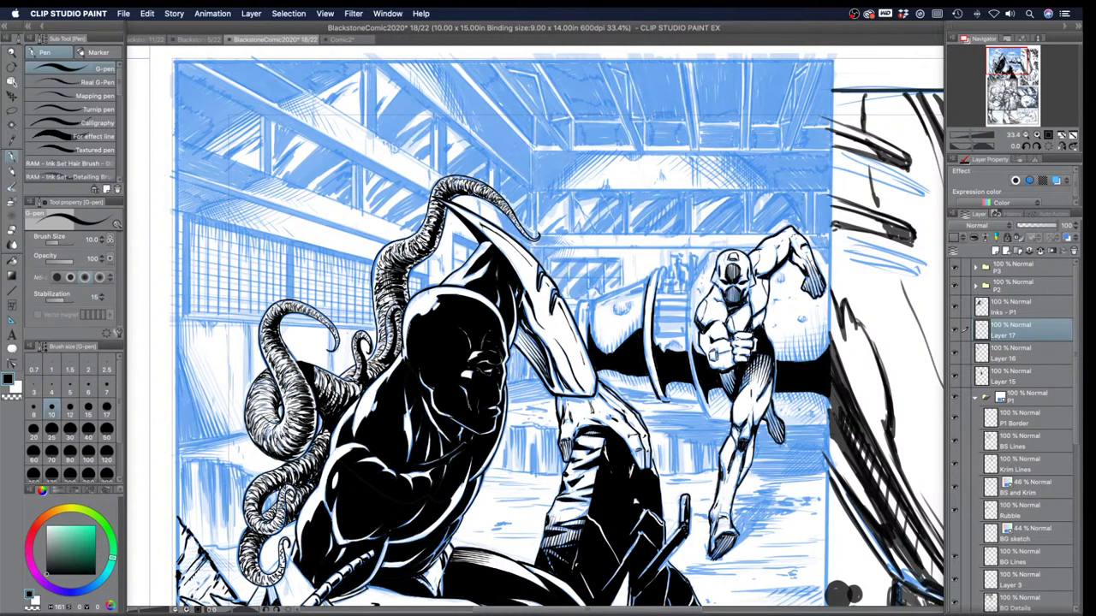
key("[")
mouse_move(591, 312)
left_mouse_down()
mouse_move(588, 326)
mouse_move(586, 303)
mouse_move(597, 330)
mouse_move(611, 288)
mouse_move(644, 277)
left_mouse_up()
left_click_drag(624, 290, 652, 263)
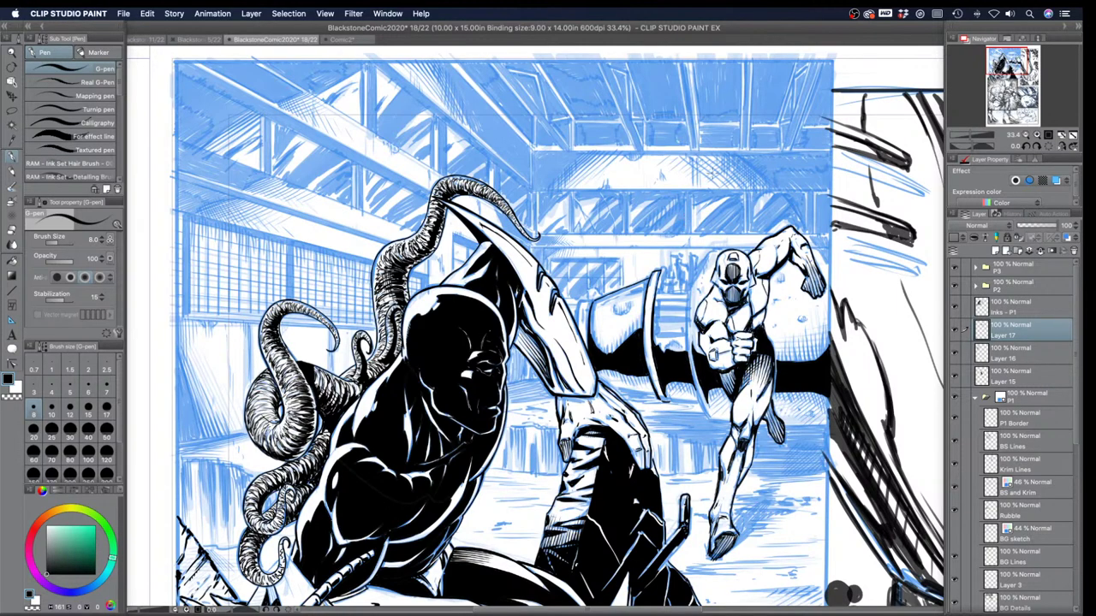
Step: Ink the curved edge and upper contour of the large tank section behind the running figure with the G-pen at size 8
key("]")
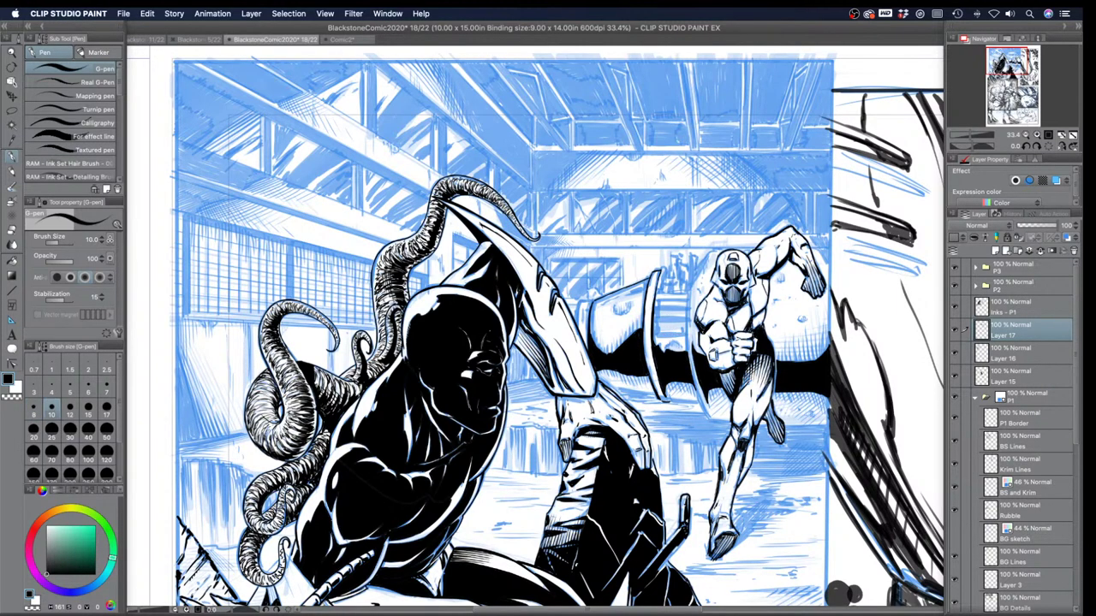
key("[")
mouse_move(693, 290)
left_mouse_down()
mouse_move(684, 326)
mouse_move(686, 315)
left_mouse_up()
mouse_move(692, 303)
left_mouse_down()
mouse_move(686, 343)
mouse_move(708, 252)
mouse_move(695, 264)
mouse_move(711, 247)
mouse_move(741, 246)
left_mouse_up()
left_click_drag(816, 257, 812, 248)
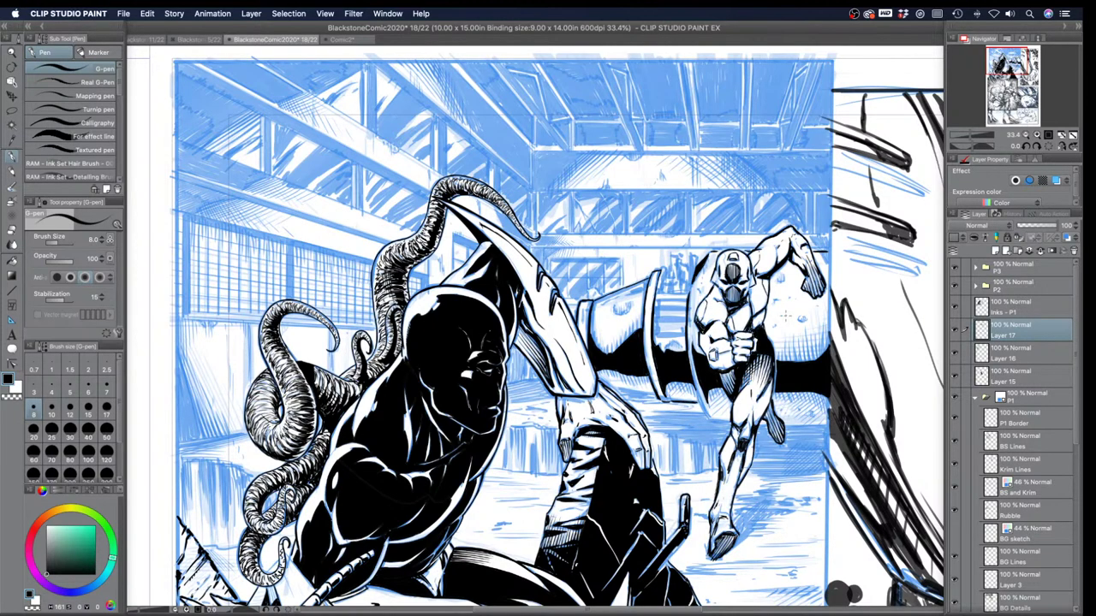
Step: Ink the large tank section's lower edge out to the panel border and the bars between the two rims
left_click_drag(692, 391, 707, 418)
left_click_drag(710, 419, 827, 424)
left_click_drag(786, 424, 829, 422)
left_click_drag(717, 416, 730, 417)
left_click_drag(650, 287, 642, 317)
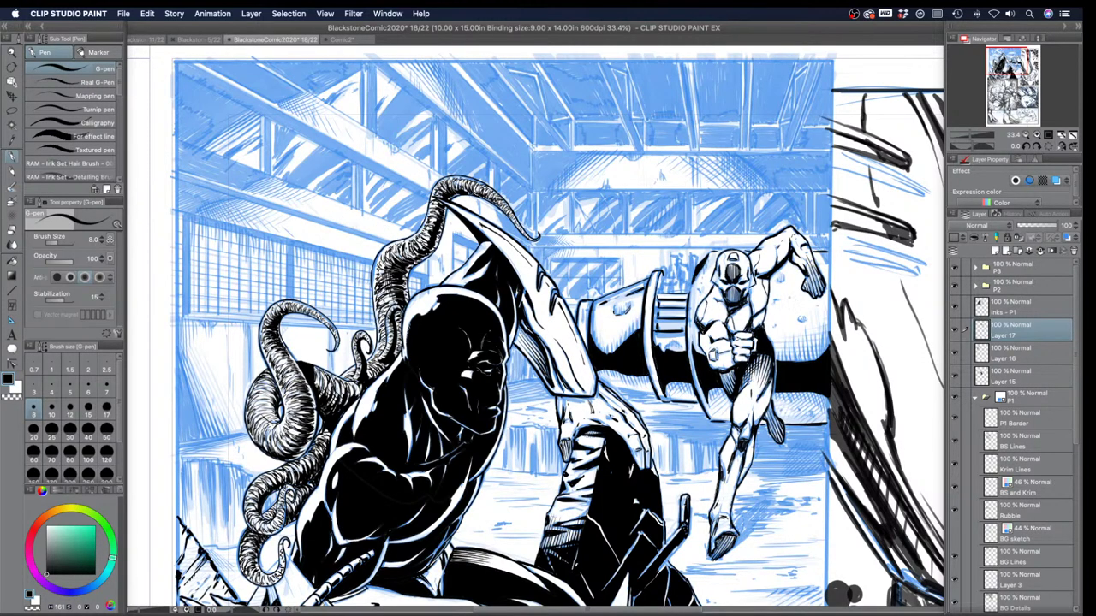
Step: Zoom out to 14% to examine the inked first panel in the context of the whole page
key("Tab")
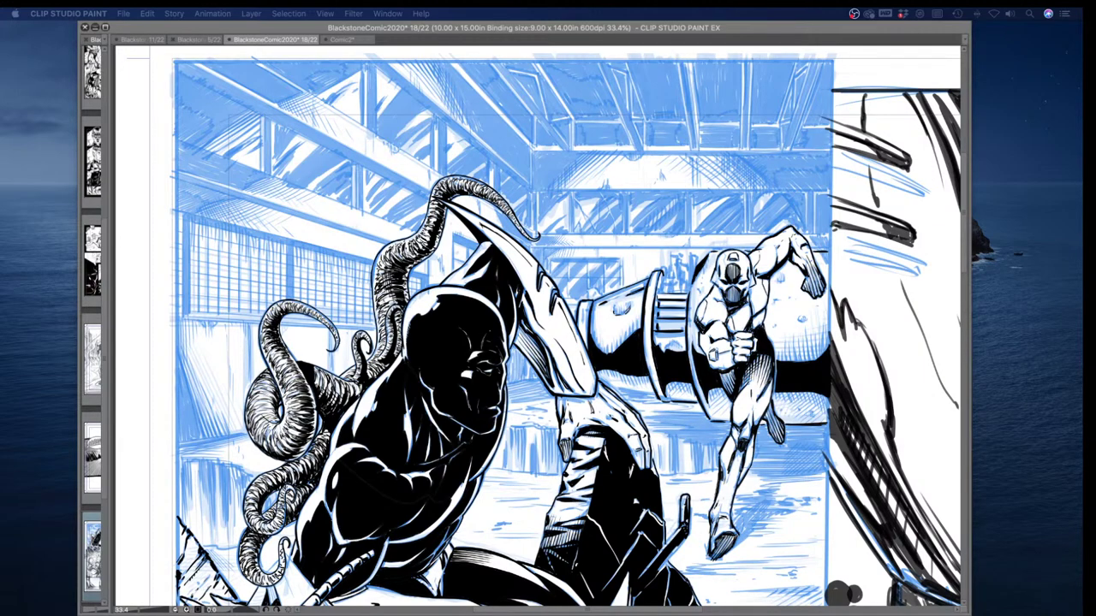
left_click(268, 187)
left_click(15, 51)
left_click_drag(425, 255, 398, 236)
left_click_drag(416, 359, 421, 274)
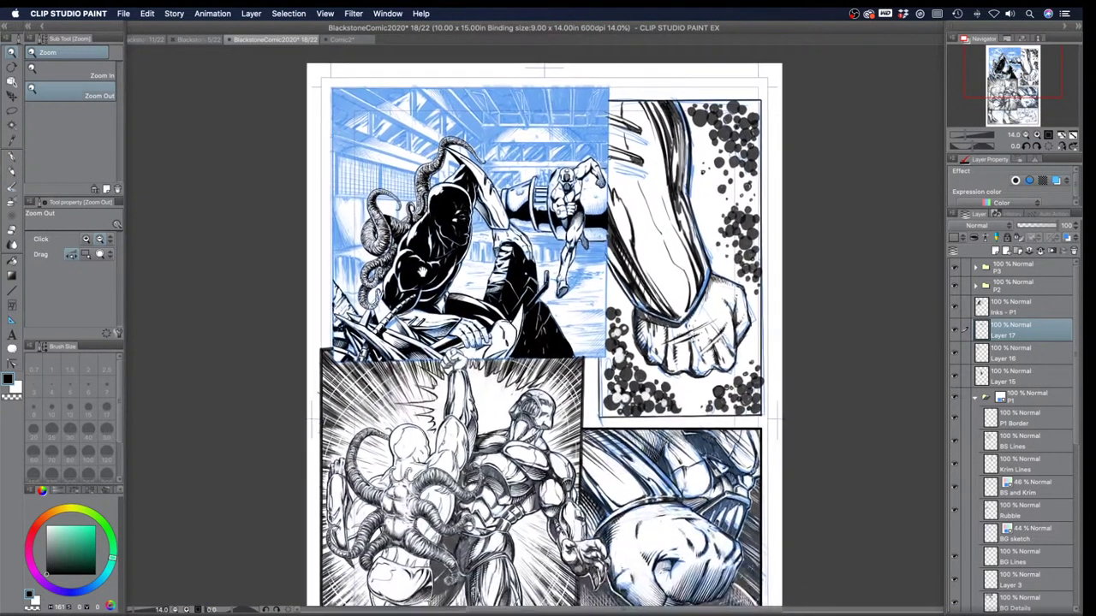
Step: Examine the inked first panel and the surrounding panels at several zoom levels
scroll(411, 257, "down", 5)
scroll(541, 325, "up", 3)
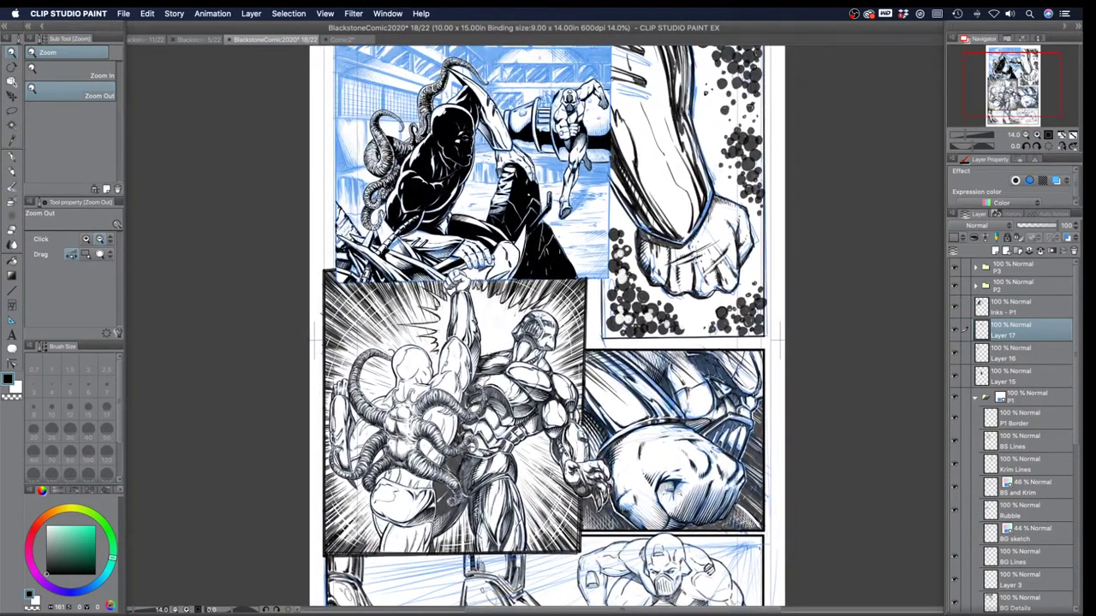
left_click_drag(673, 489, 692, 488)
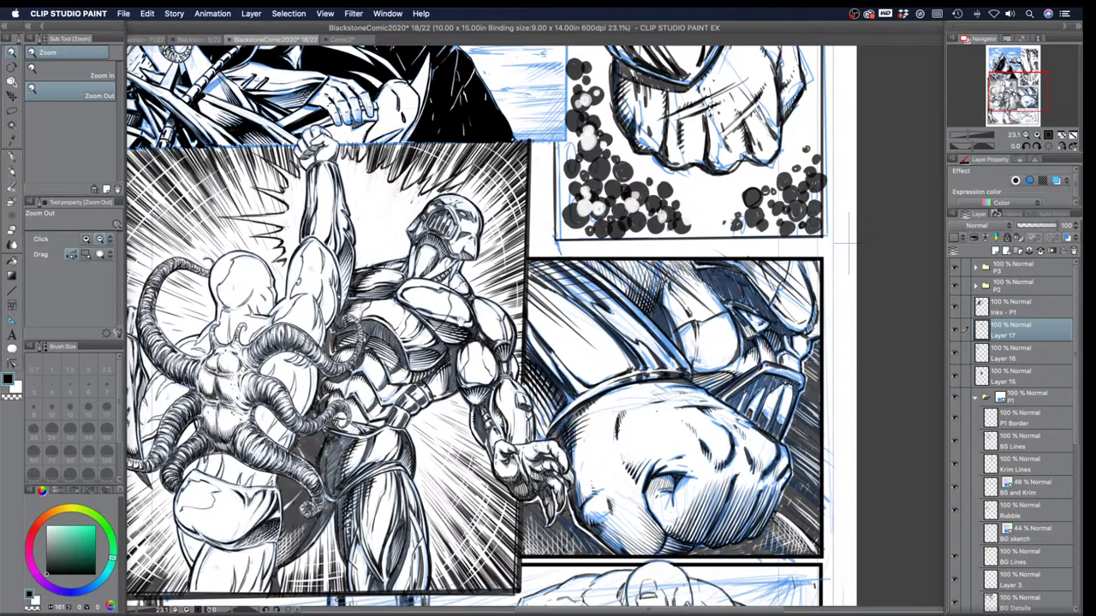
left_click_drag(234, 387, 350, 385)
left_click_drag(374, 315, 292, 512)
left_click_drag(420, 309, 333, 502)
left_click_drag(570, 399, 542, 343)
left_click_drag(568, 301, 559, 301)
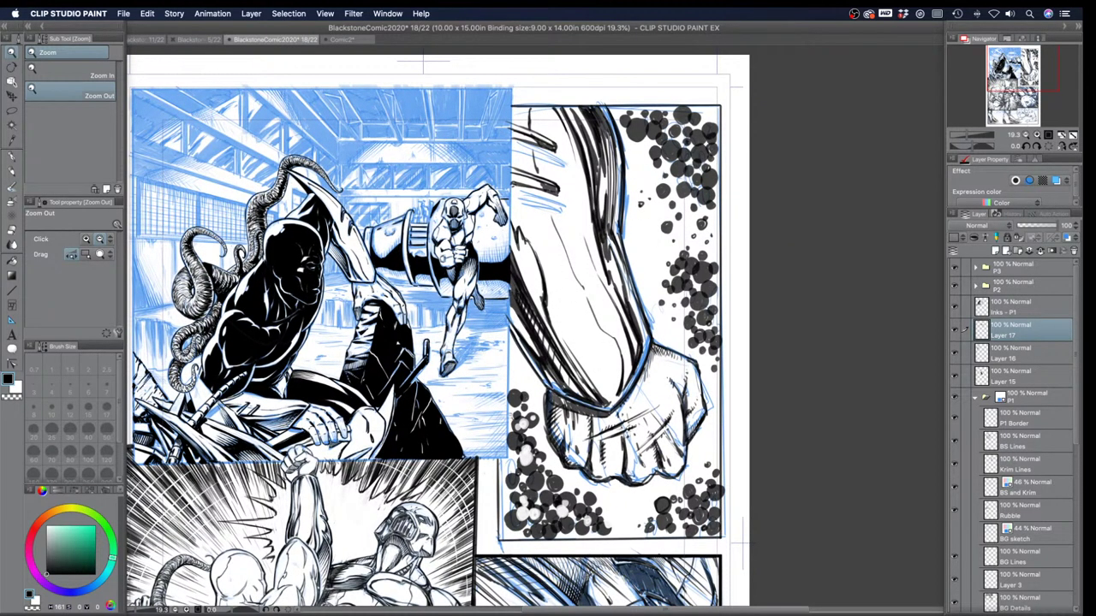
left_click_drag(324, 369, 379, 363)
left_click_drag(328, 249, 361, 248)
left_click_drag(361, 248, 419, 286)
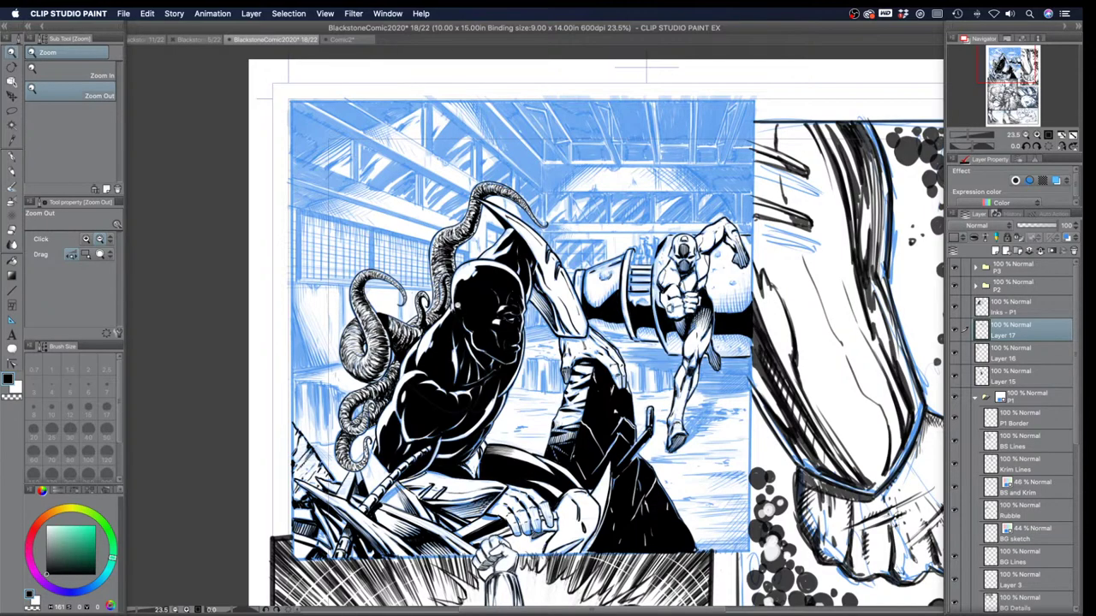
scroll(462, 306, "up", 1)
left_click_drag(398, 273, 437, 272)
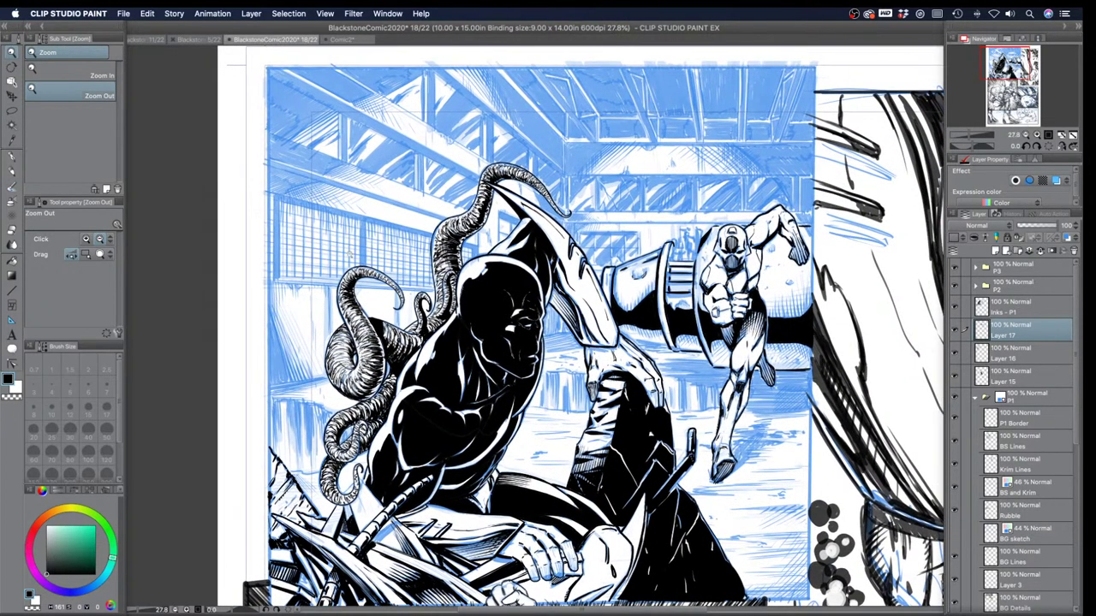
left_click_drag(395, 323, 367, 322)
Step: Set the G-pen to size 7 and ink the shadow line beneath the tank beside the running figure's legs
left_click(11, 157)
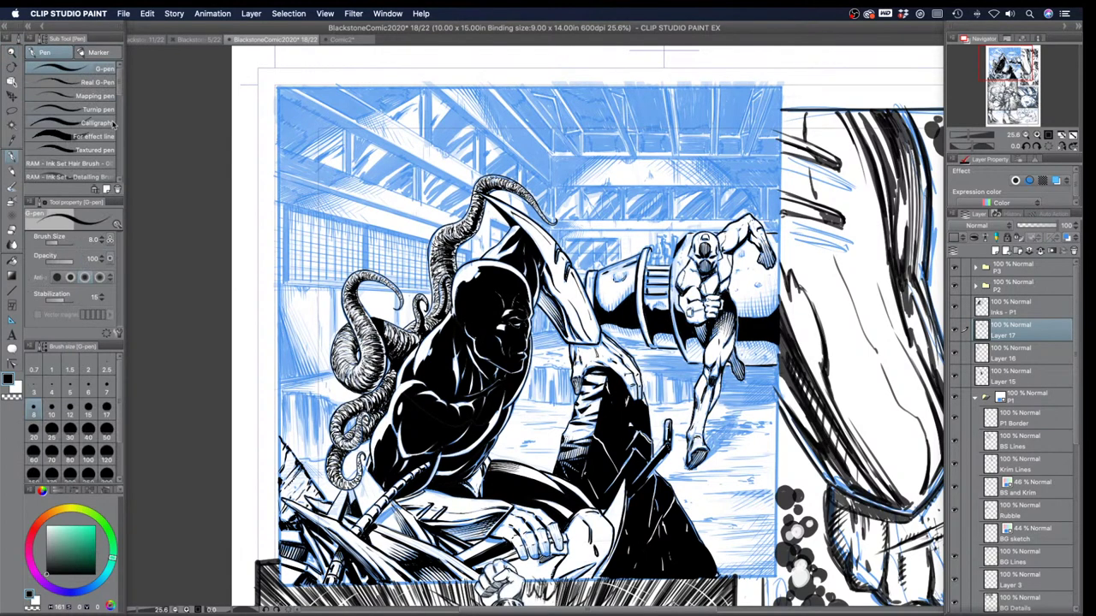
key("bracketright")
key("bracketright")
key("bracketright")
key("bracketright")
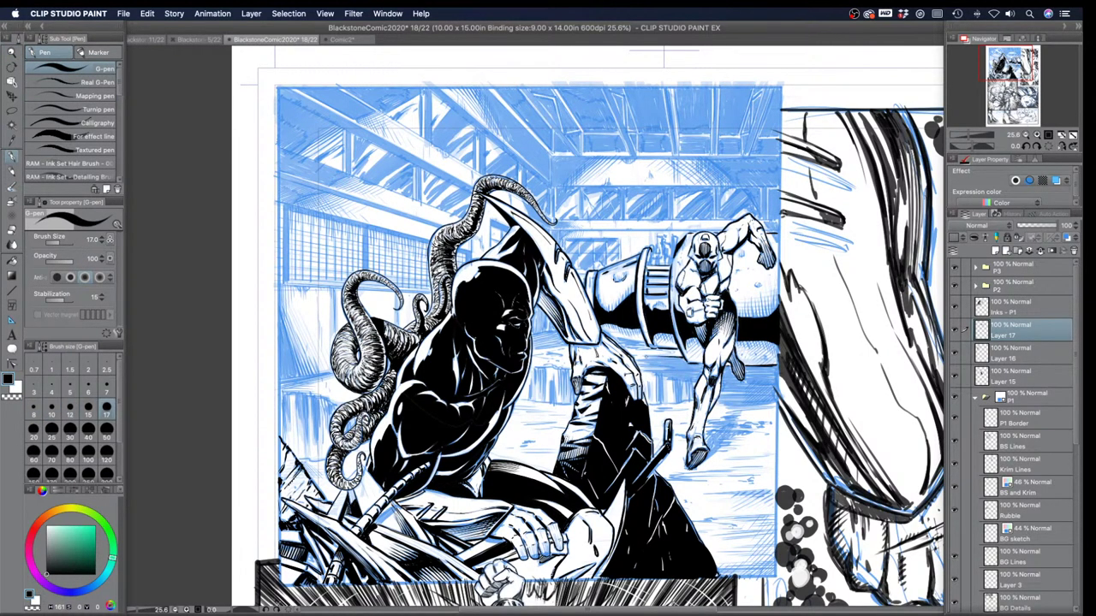
key("bracketleft")
key("bracketleft")
key("bracketleft")
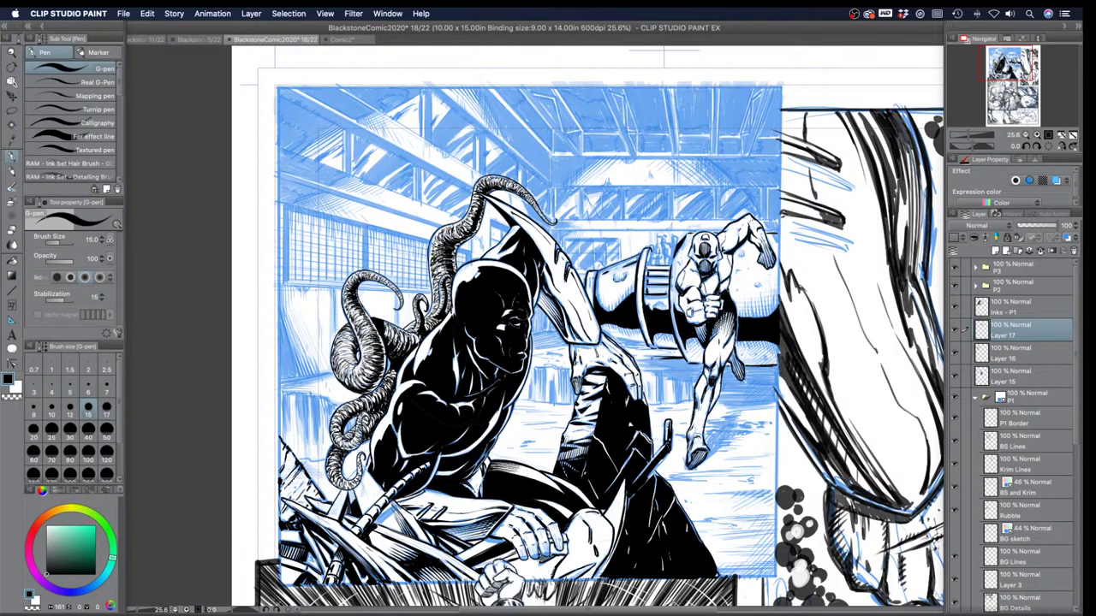
key("bracketleft")
key("bracketleft")
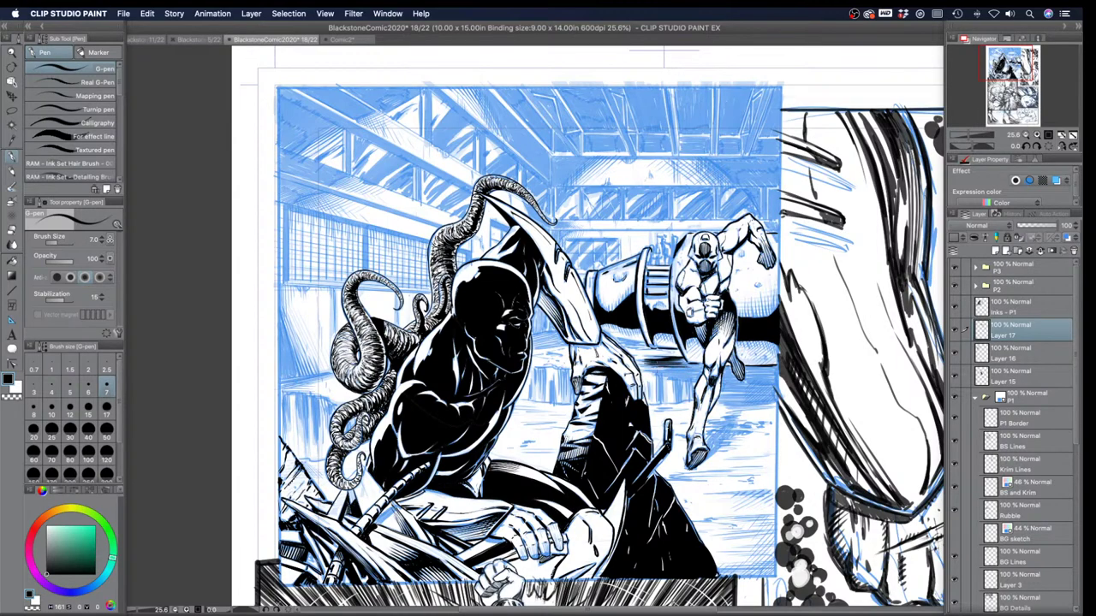
left_click_drag(668, 373, 696, 373)
Step: Build up the heavy black shadow beneath the tank toward the panel border, raising the G-pen from size 8 to 15
key("]")
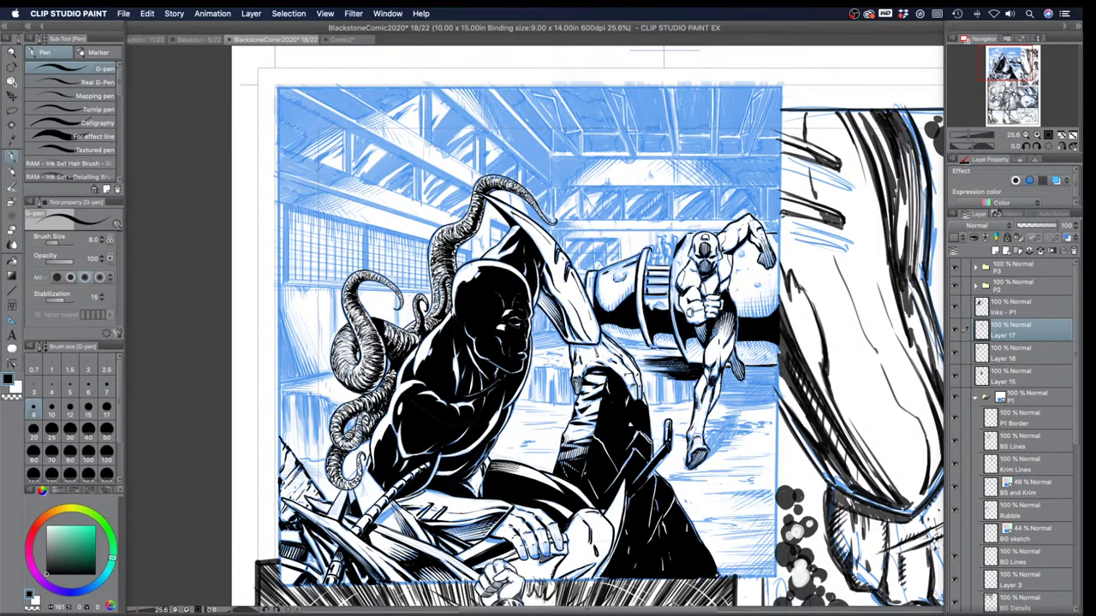
key("bracketright")
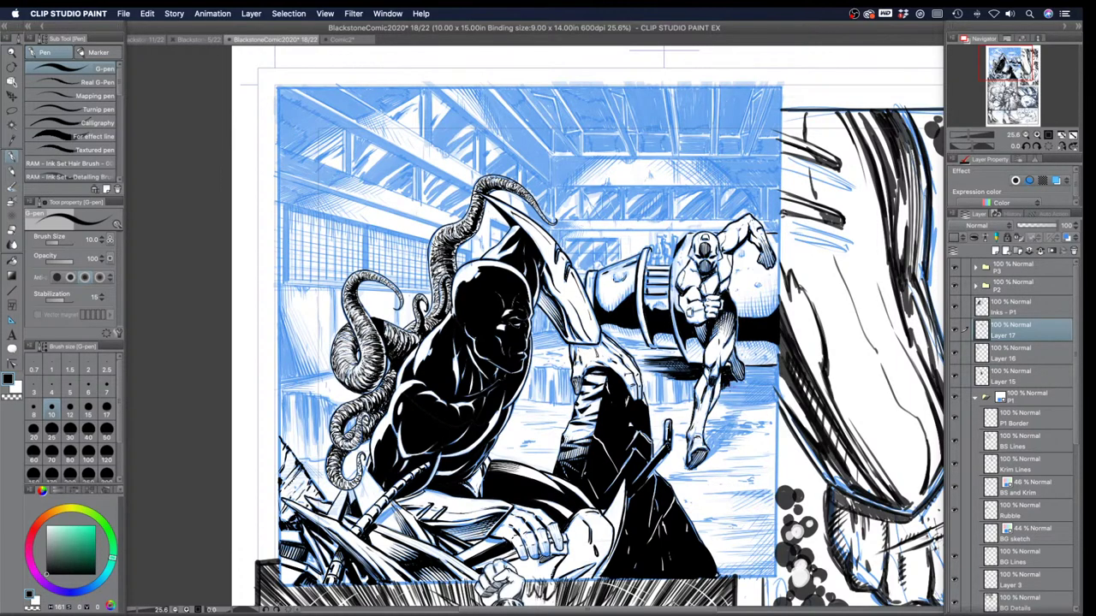
key("]")
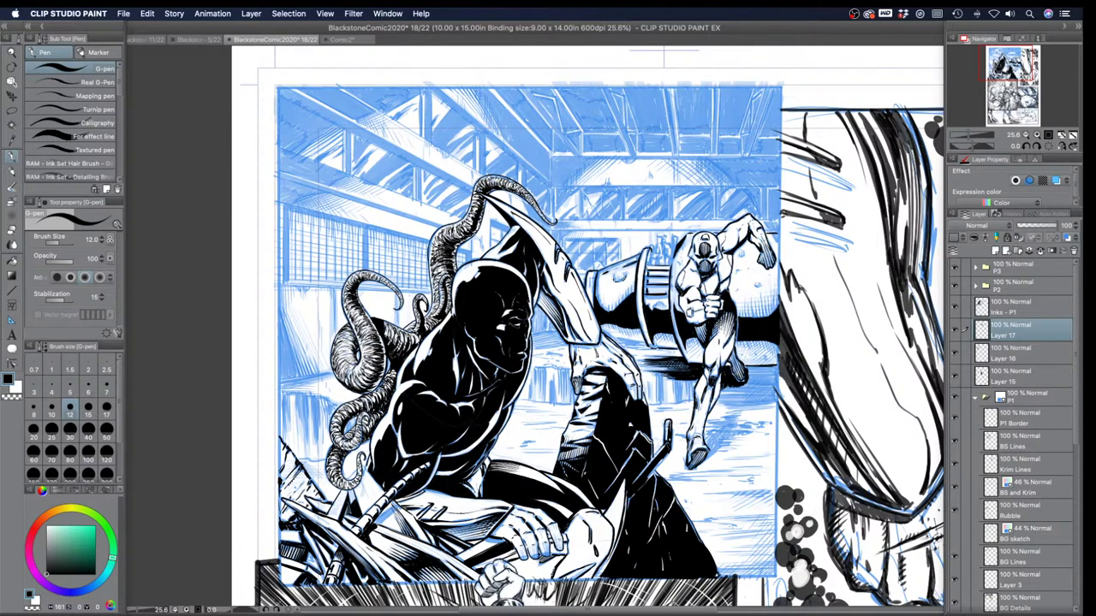
key("bracketright")
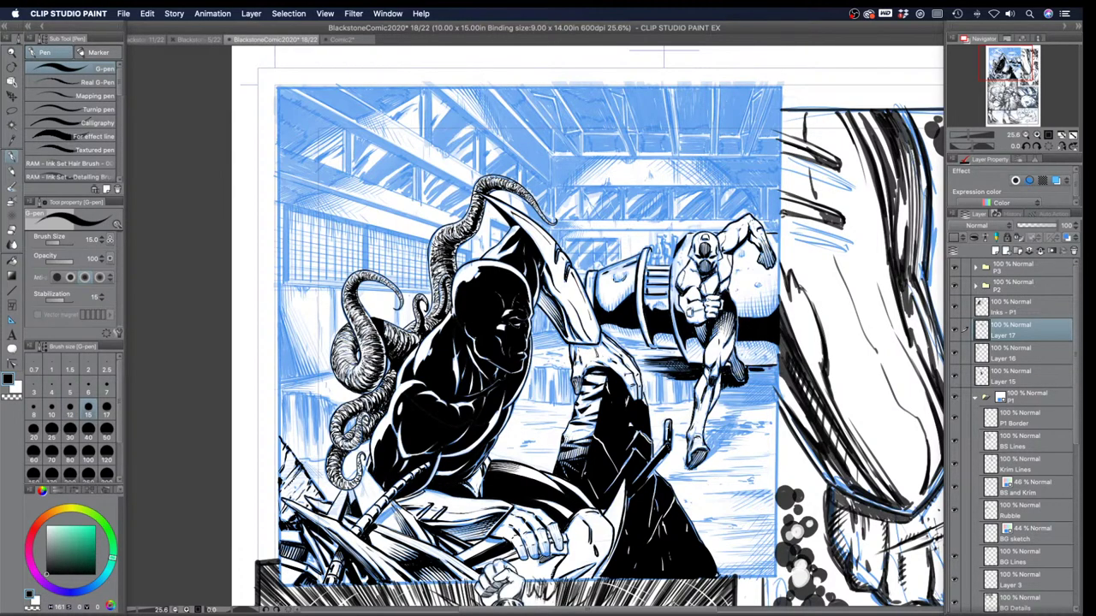
mouse_move(761, 369)
left_mouse_down()
mouse_move(774, 369)
mouse_move(772, 386)
left_mouse_up()
Step: Feather the lower edge of the tank's floor shadow with horizontal strokes using the G-pen at size 7
key("bracketleft")
key("bracketleft")
key("bracketleft")
key("bracketleft")
mouse_move(748, 388)
left_mouse_down()
mouse_move(774, 388)
mouse_move(776, 398)
left_mouse_up()
mouse_move(757, 402)
left_mouse_down()
mouse_move(774, 400)
mouse_move(764, 401)
left_mouse_up()
mouse_move(750, 406)
left_mouse_down()
mouse_move(774, 403)
mouse_move(751, 402)
left_mouse_up()
left_click_drag(734, 405, 774, 403)
left_click_drag(716, 409, 772, 406)
Step: Set the G-pen to size 8 and darken the tank's floor shadow next to the panel border
key("bracketright")
key("bracketright")
key("bracketright")
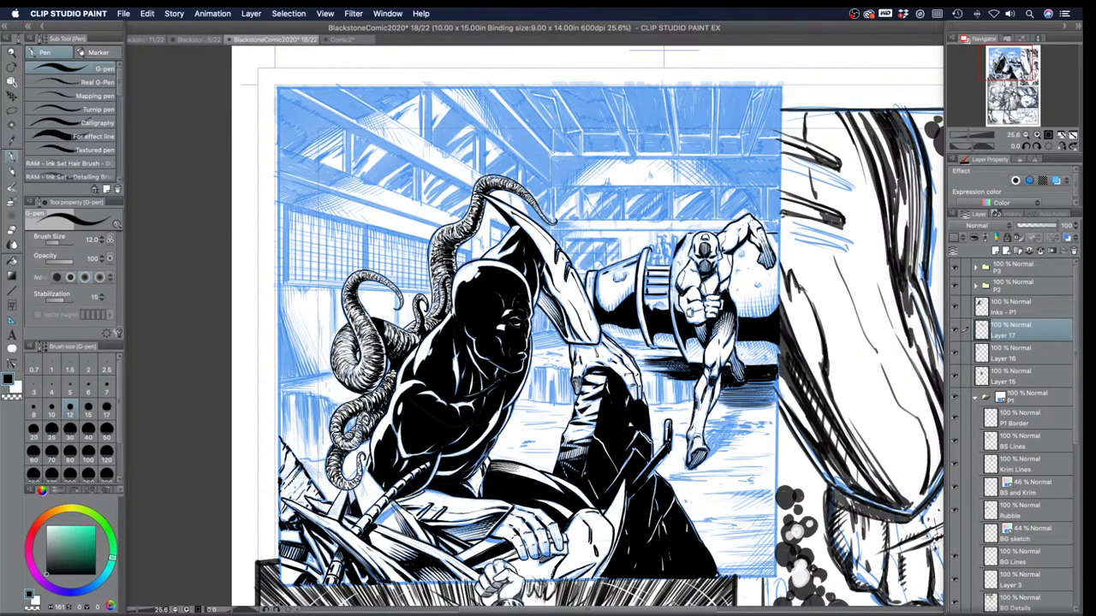
key("bracketleft")
key("bracketleft")
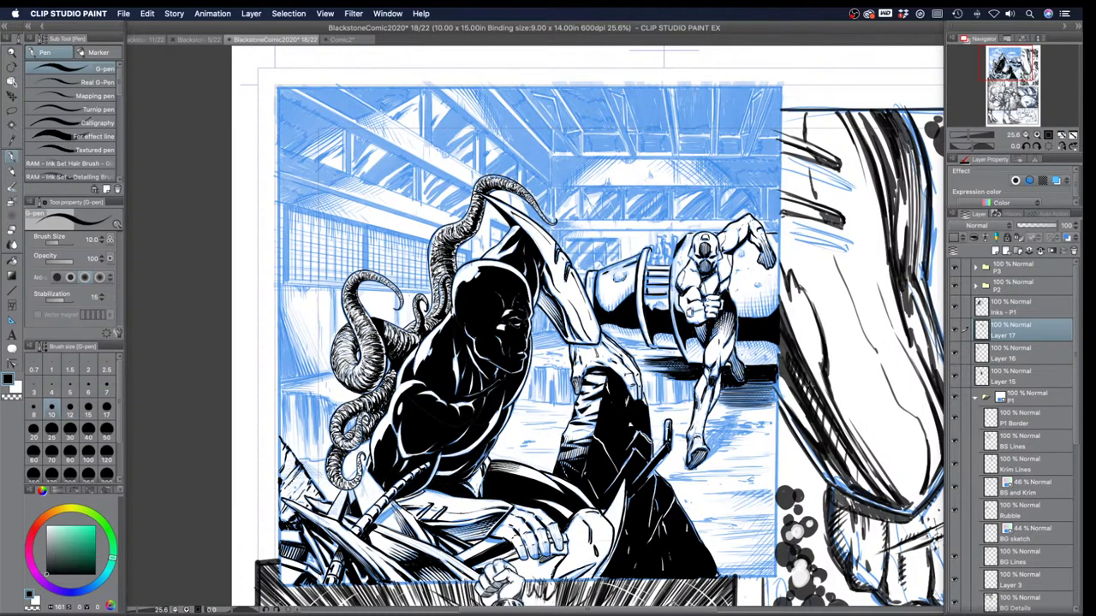
left_click_drag(762, 392, 778, 391)
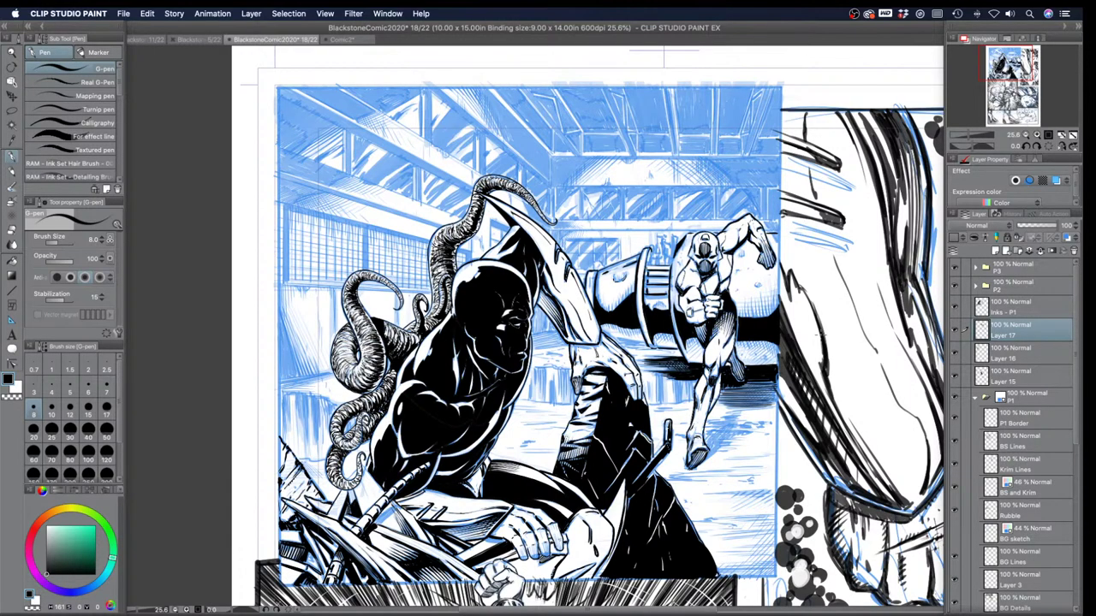
Step: Ink the running figure's cast shadow on the floor beside the front foot with the G-pen at sizes 7 and 8
key("bracketleft")
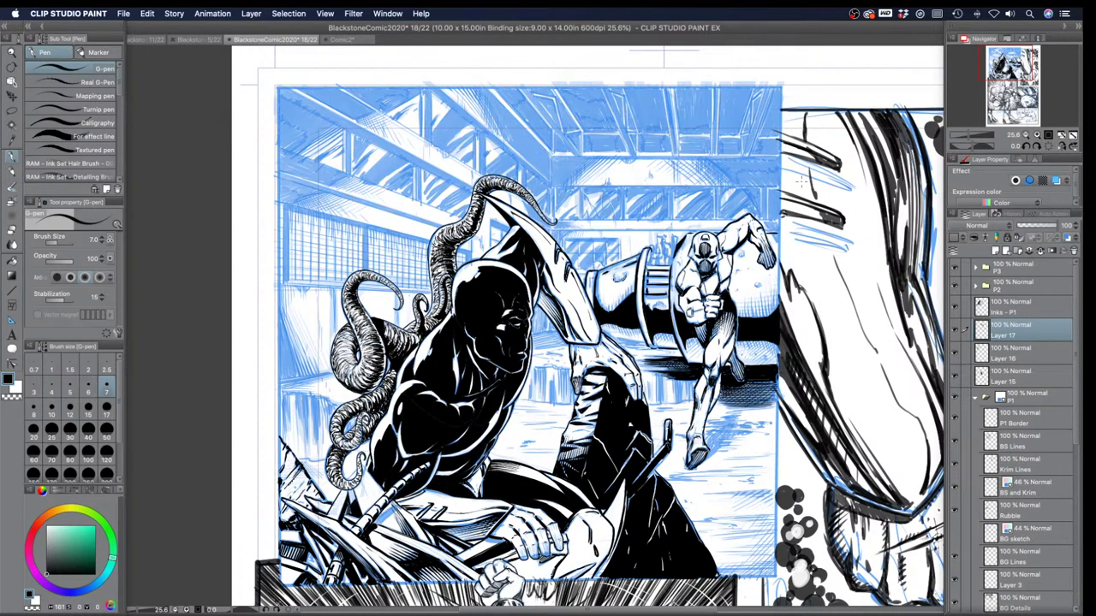
mouse_move(738, 409)
left_mouse_down()
mouse_move(707, 432)
mouse_move(755, 428)
mouse_move(702, 442)
mouse_move(702, 423)
mouse_move(707, 450)
left_mouse_up()
key("]")
left_click_drag(726, 442, 711, 449)
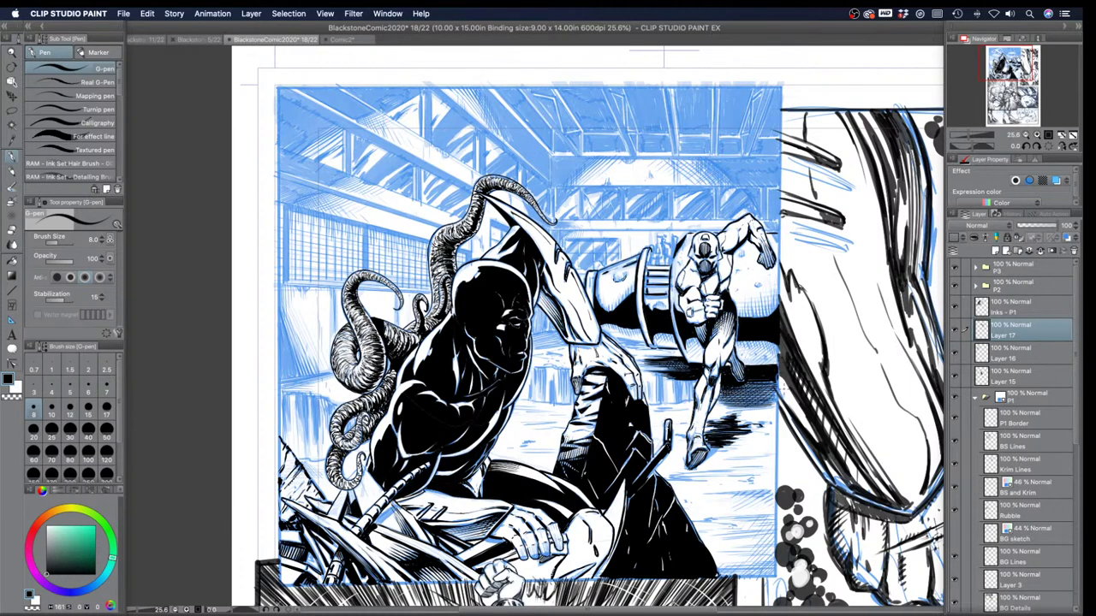
left_click_drag(718, 441, 710, 456)
Step: Ink the low wall's edges and vertical shading between the masked figure and the raised hand with the G-pen at size 7
key("bracketleft")
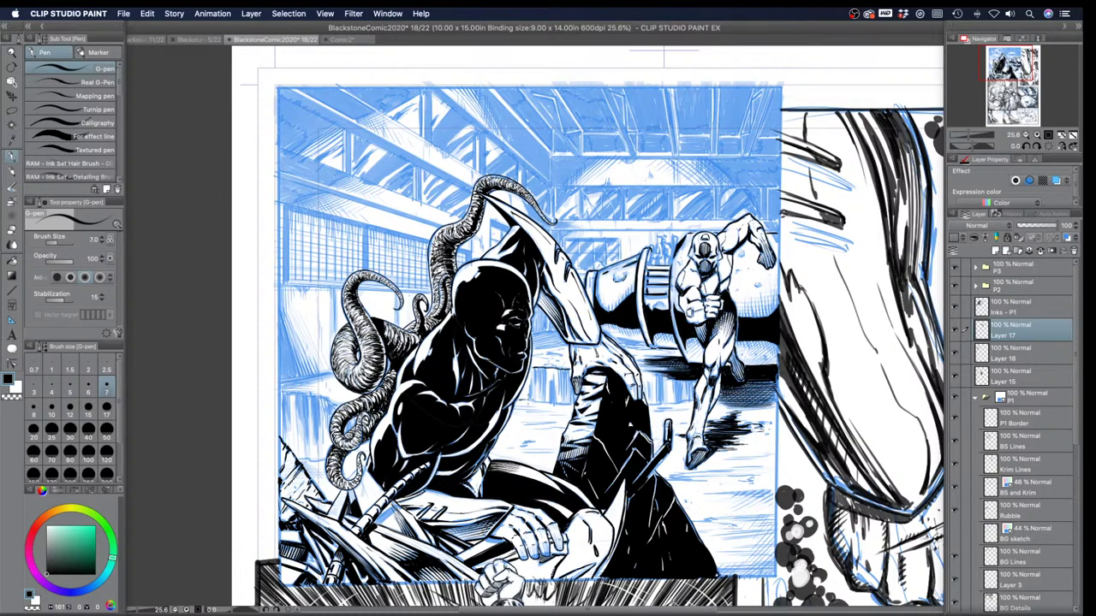
left_click_drag(558, 403, 572, 400)
mouse_move(645, 377)
left_mouse_down()
mouse_move(666, 374)
mouse_move(663, 402)
mouse_move(691, 397)
left_mouse_up()
mouse_move(545, 370)
left_mouse_down()
mouse_move(545, 392)
mouse_move(532, 381)
mouse_move(547, 403)
mouse_move(562, 392)
left_mouse_up()
left_click_drag(562, 370, 565, 391)
mouse_move(568, 364)
left_mouse_down()
mouse_move(571, 396)
mouse_move(570, 376)
left_mouse_up()
mouse_move(568, 380)
left_mouse_down()
mouse_move(572, 403)
mouse_move(527, 403)
left_mouse_up()
left_click_drag(524, 385, 526, 400)
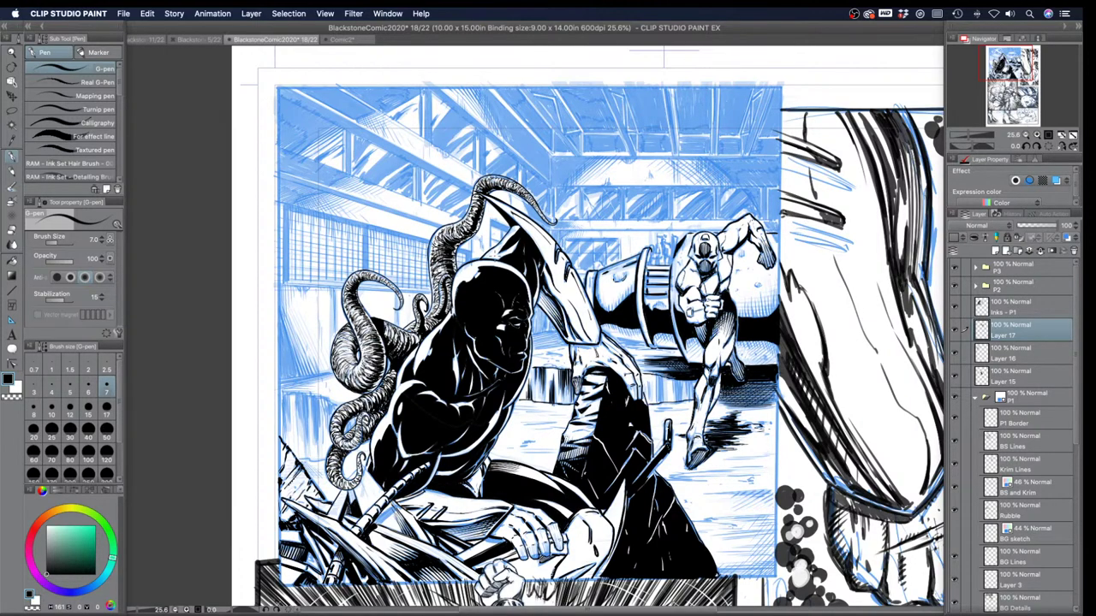
Step: Ink the low wall's vertical shading and base between the raised hand and the running figure's leg
left_click_drag(645, 377, 656, 400)
mouse_move(665, 377)
left_mouse_down()
mouse_move(663, 397)
mouse_move(679, 397)
left_mouse_up()
mouse_move(692, 379)
left_mouse_down()
mouse_move(682, 389)
mouse_move(689, 401)
mouse_move(665, 397)
left_mouse_up()
left_click_drag(675, 391, 653, 406)
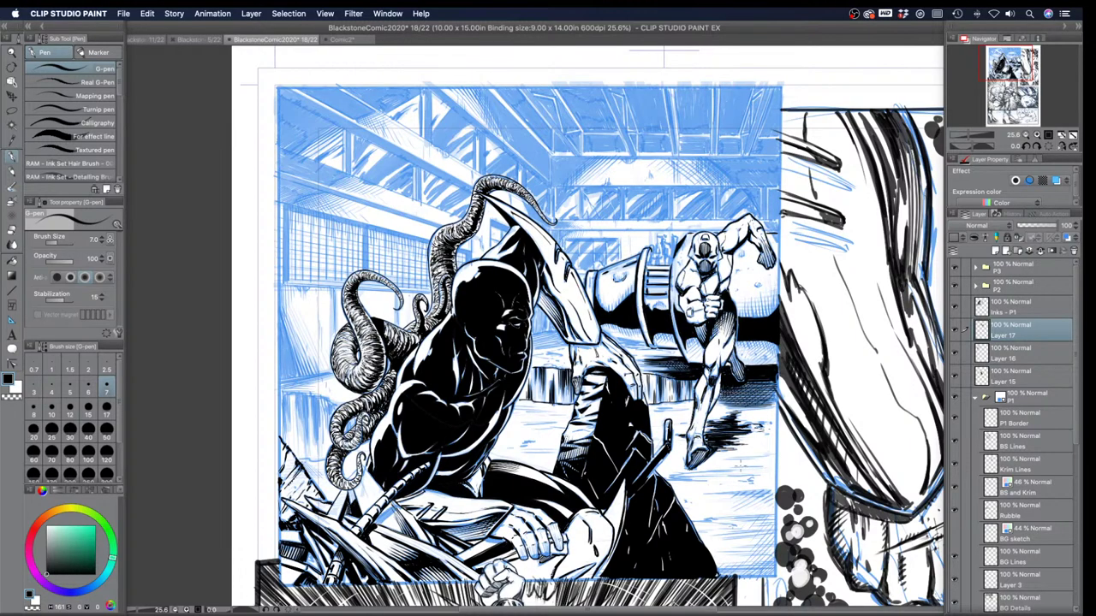
Step: Ink the floorboard lines below the running figure out to the panel border
mouse_move(709, 466)
left_mouse_down()
mouse_move(731, 472)
mouse_move(682, 474)
mouse_move(764, 483)
mouse_move(755, 490)
left_mouse_up()
left_click_drag(667, 478, 690, 485)
mouse_move(687, 476)
left_mouse_down()
mouse_move(725, 490)
mouse_move(694, 503)
mouse_move(769, 493)
left_mouse_up()
left_click_drag(749, 486, 771, 497)
left_click_drag(748, 492, 775, 503)
left_click_drag(746, 495, 775, 498)
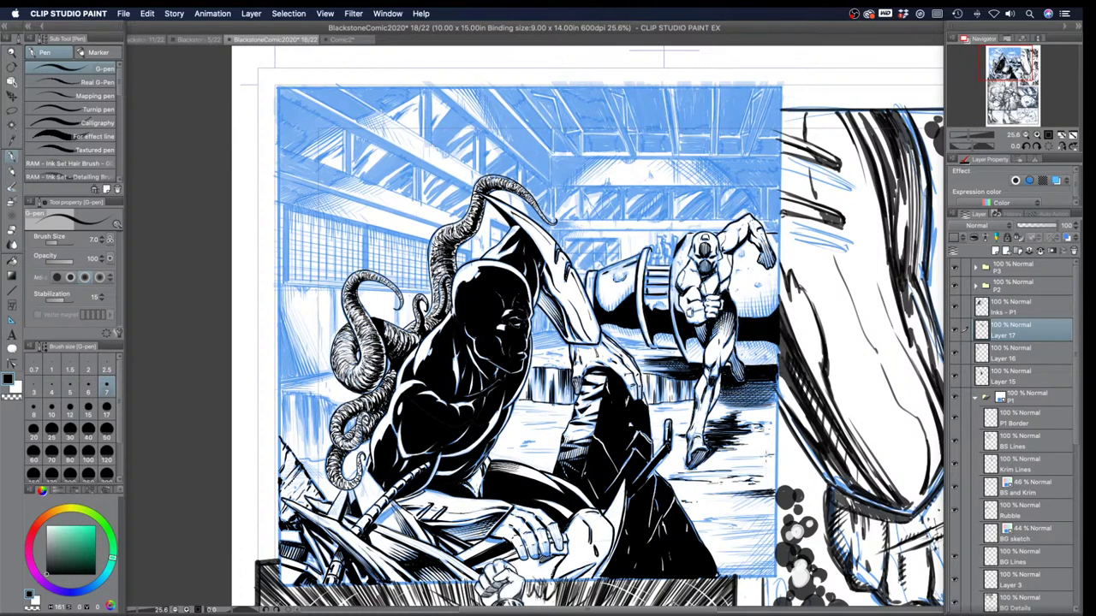
left_click_drag(754, 468, 768, 462)
left_click_drag(756, 523, 775, 521)
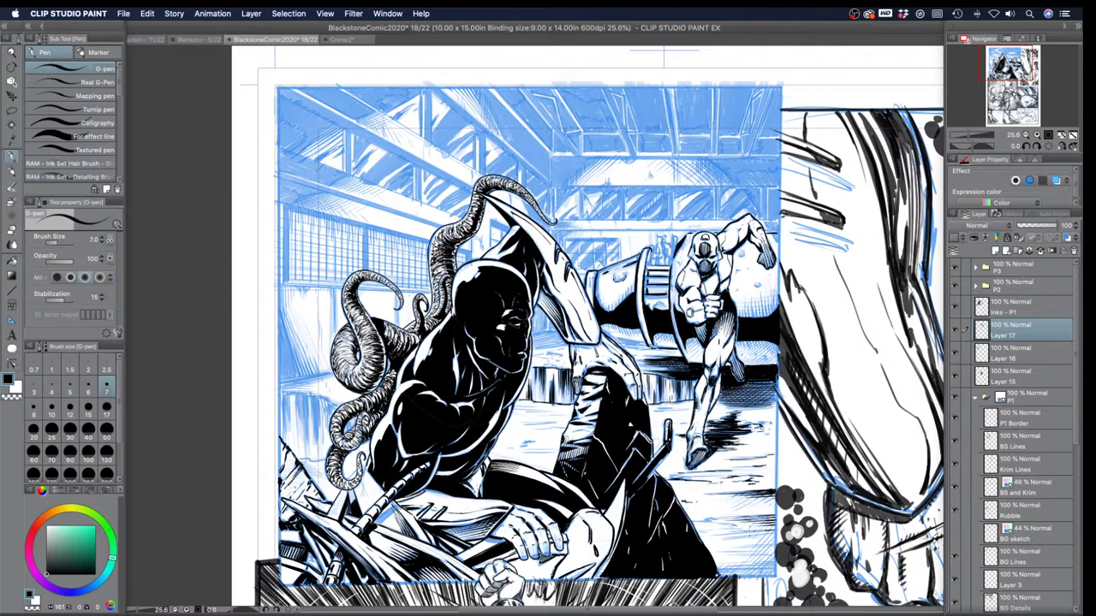
Step: Hatch the foreground floor between the black rubble and the panel's lower corner with horizontal strokes
left_click_drag(763, 531, 721, 532)
left_click_drag(762, 536, 728, 534)
left_click_drag(724, 522, 694, 525)
mouse_move(776, 539)
left_mouse_down()
mouse_move(729, 551)
mouse_move(752, 562)
mouse_move(731, 560)
mouse_move(751, 565)
mouse_move(742, 566)
left_mouse_up()
left_click_drag(774, 565, 746, 568)
left_click_drag(773, 567, 722, 575)
left_click_drag(774, 573, 719, 581)
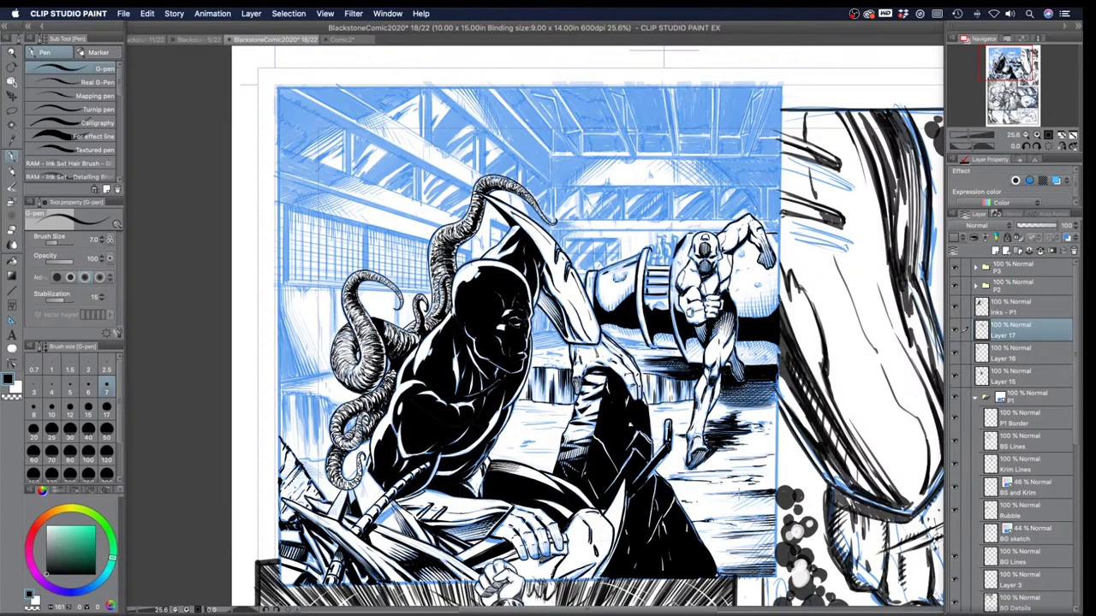
Step: Deepen the hatching in the floor's shaded foreground corner, reducing the G-pen to size 6
left_click_drag(740, 495, 752, 503)
mouse_move(757, 495)
left_mouse_down()
mouse_move(738, 508)
mouse_move(766, 509)
left_mouse_up()
mouse_move(779, 505)
left_mouse_down()
mouse_move(743, 527)
mouse_move(772, 533)
left_mouse_up()
key("[")
mouse_move(768, 532)
left_mouse_down()
mouse_move(739, 570)
mouse_move(767, 559)
mouse_move(757, 563)
left_mouse_up()
mouse_move(778, 543)
left_mouse_down()
mouse_move(745, 572)
mouse_move(755, 568)
left_mouse_up()
mouse_move(775, 552)
left_mouse_down()
mouse_move(759, 575)
mouse_move(717, 569)
left_mouse_up()
left_click_drag(720, 524, 700, 531)
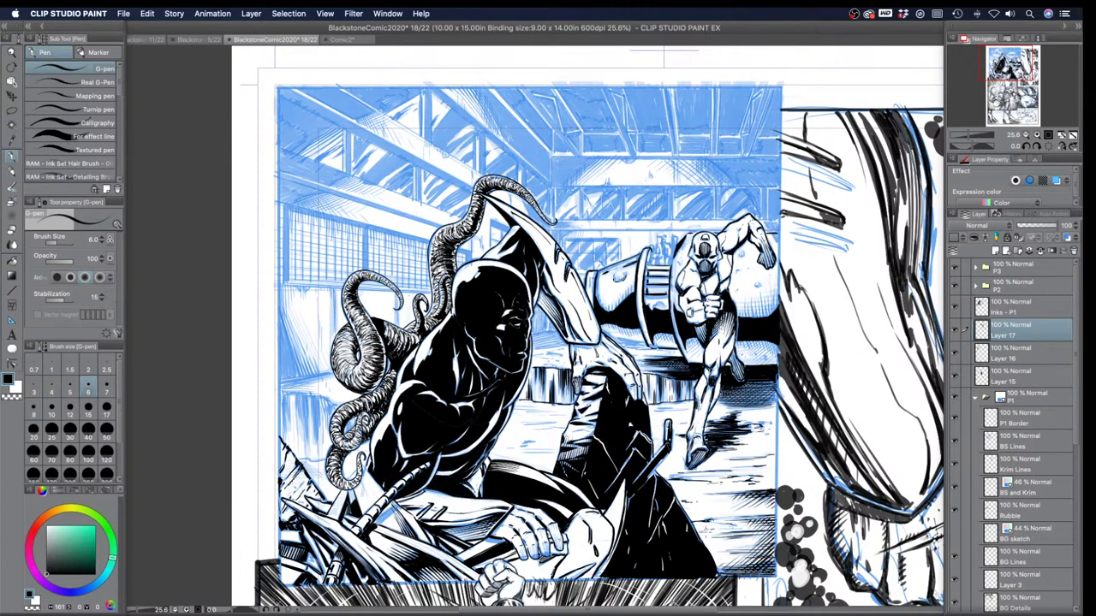
Step: Add small floor texture marks around the running figure and below the low wall with the G-pen at size 6
left_click_drag(770, 463, 761, 470)
left_click_drag(771, 410, 757, 418)
left_click_drag(675, 409, 652, 412)
mouse_move(541, 412)
left_mouse_down()
mouse_move(524, 427)
mouse_move(542, 434)
mouse_move(516, 453)
left_mouse_up()
Step: Set the G-pen to size 7 and ink the low wall's vertical shading between the panel's left border and the tentacles
left_click_drag(432, 381, 480, 416)
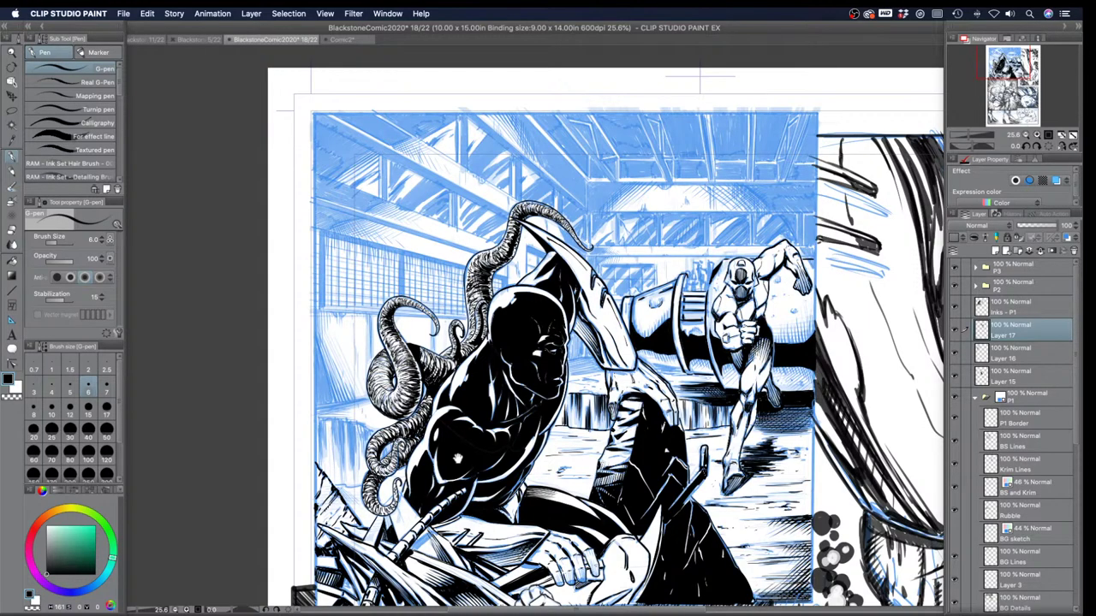
left_click_drag(510, 406, 566, 398)
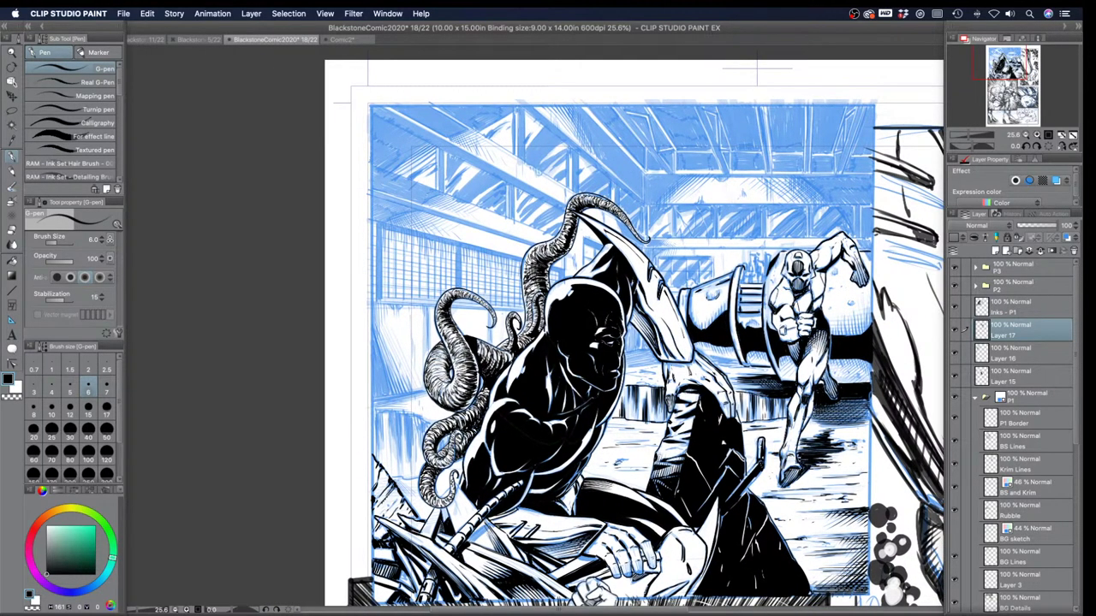
key("]")
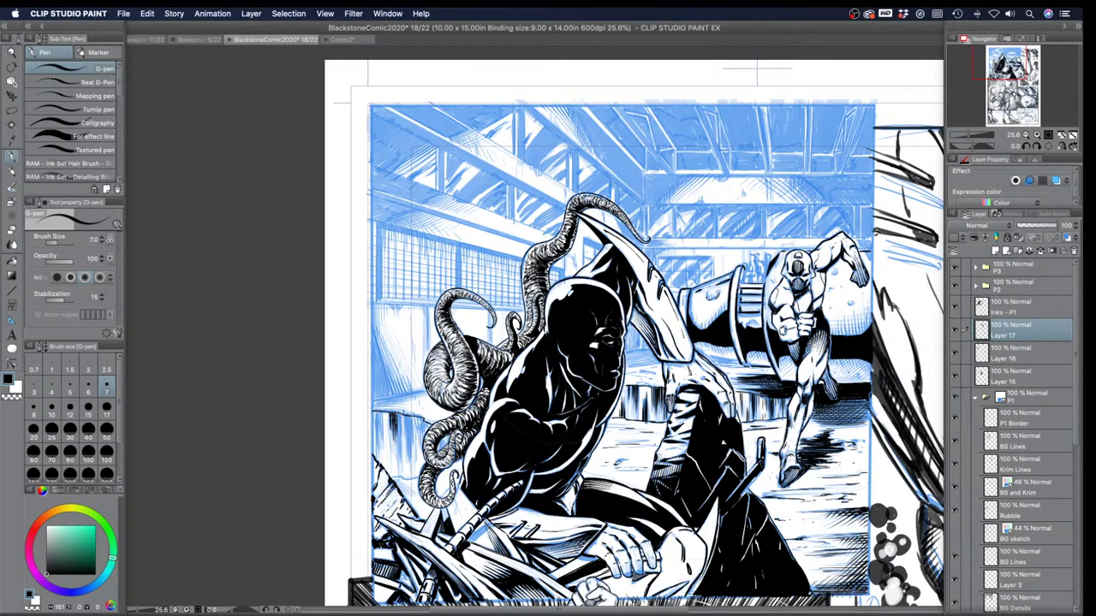
left_click_drag(396, 427, 396, 460)
mouse_move(410, 439)
left_mouse_down()
mouse_move(410, 451)
mouse_move(423, 431)
mouse_move(383, 431)
mouse_move(384, 443)
mouse_move(377, 428)
mouse_move(375, 452)
left_mouse_up()
mouse_move(372, 414)
left_mouse_down()
mouse_move(373, 453)
mouse_move(399, 484)
left_mouse_up()
left_click_drag(403, 476, 409, 486)
left_click_drag(414, 477, 415, 485)
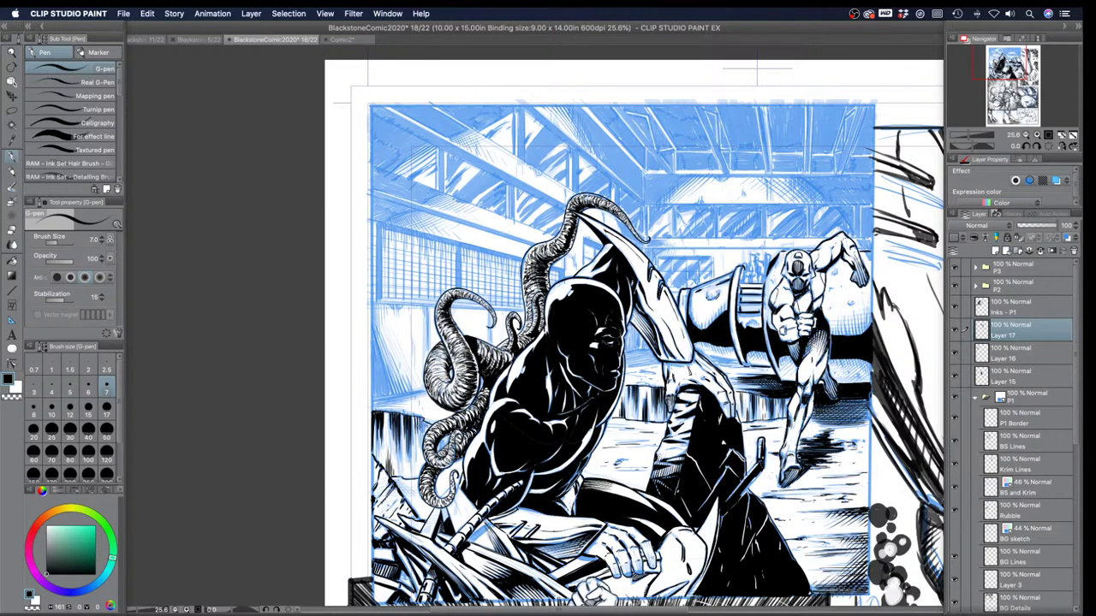
Step: Ink the remaining edge and shading of the low wall beside the lower tentacle, undoing a stray stroke
left_click_drag(424, 423, 443, 443)
left_click_drag(446, 435, 446, 446)
key("super+z")
mouse_move(418, 412)
left_mouse_down()
mouse_move(418, 427)
mouse_move(395, 420)
left_mouse_up()
left_click_drag(415, 449, 416, 475)
Step: Fill the triangular shadow on the wall at the panel's left border in black with the G-pen at size 10
key("bracketright")
key("bracketright")
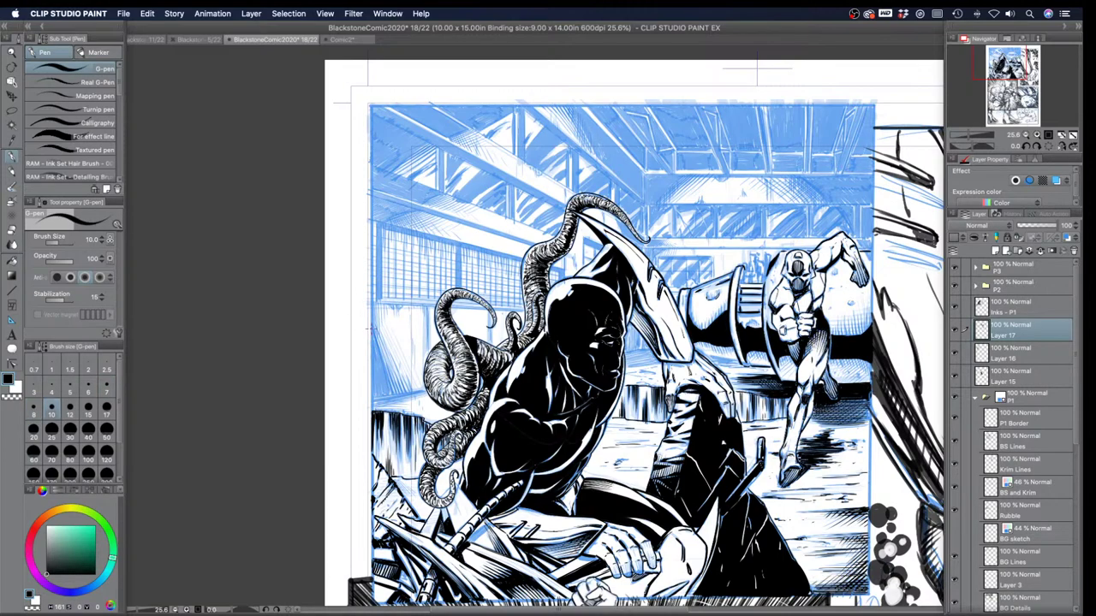
mouse_move(371, 329)
left_mouse_down()
mouse_move(394, 395)
mouse_move(431, 387)
mouse_move(400, 391)
mouse_move(417, 393)
left_mouse_up()
Step: Move the P1 Border layer above Inks - P1, check the ink layers' visibility, and make Layer 17 active
left_click_drag(1012, 418, 997, 308)
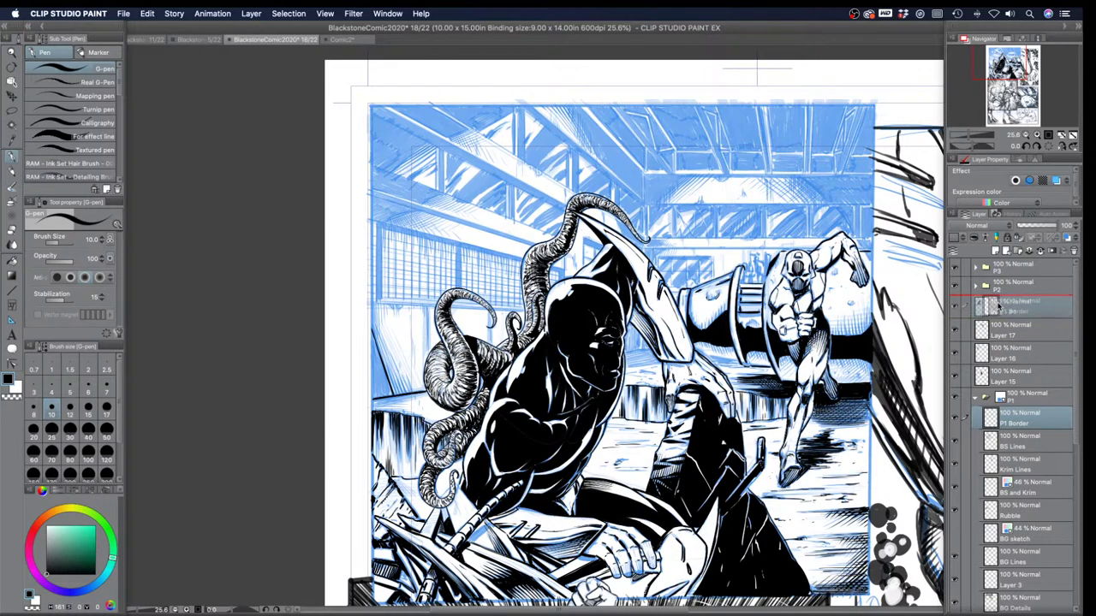
left_click(956, 331)
left_click(956, 331)
left_click(956, 354)
left_click(956, 354)
left_click(1016, 359)
Step: Set the G-pen to size 8 and ink the thick vertical edge of the gridded window near the left border
left_click(89, 405)
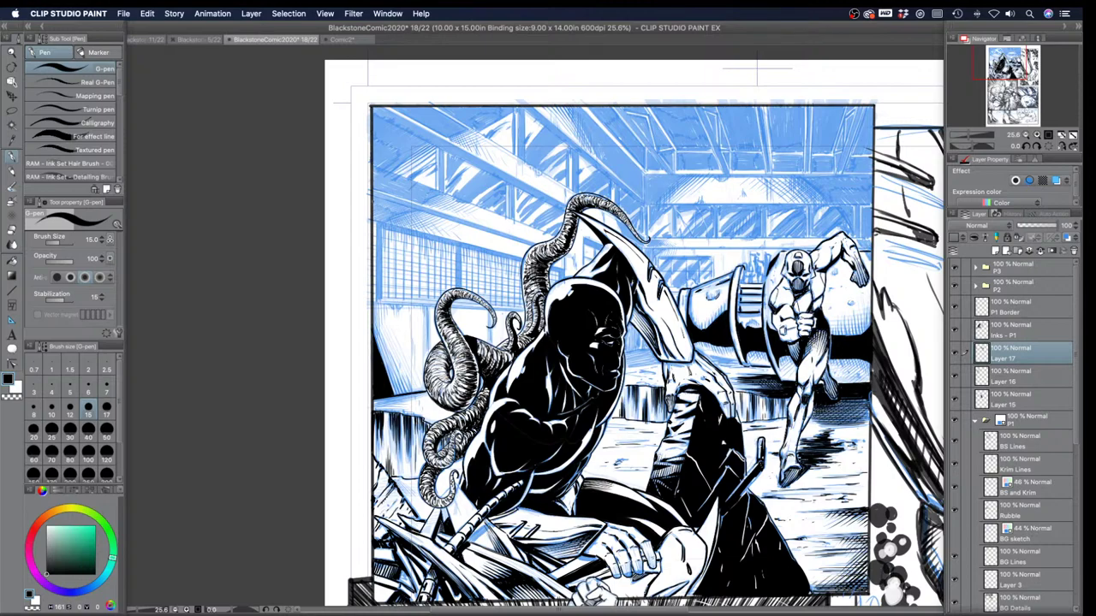
left_click(52, 409)
left_click(33, 409)
left_click_drag(377, 235, 378, 298)
left_click_drag(378, 227, 377, 278)
left_click_drag(377, 243, 378, 298)
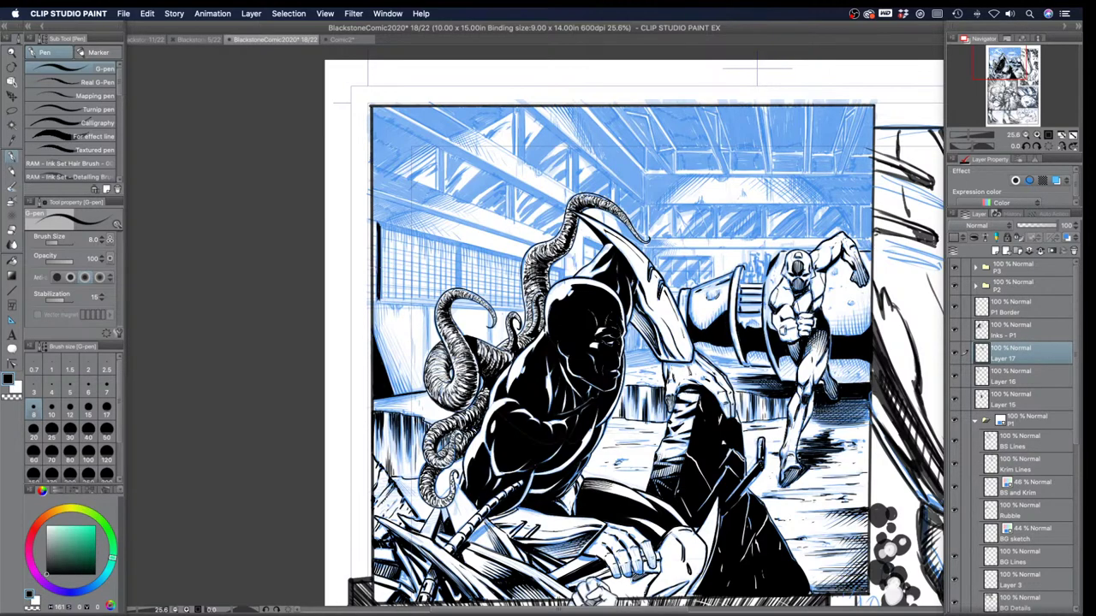
left_click_drag(379, 226, 379, 243)
Step: Ink the top edge of the gridded window with the G-pen at size 7 and fill the edge strip black
key("bracketleft")
left_click(379, 224)
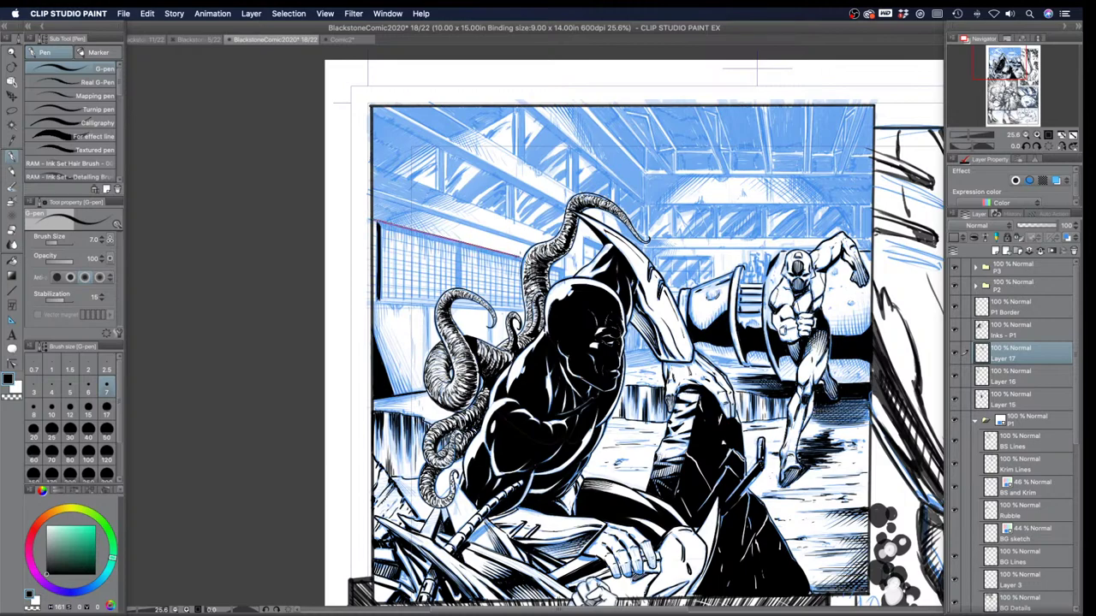
left_click(522, 257, "shift")
left_click(383, 229)
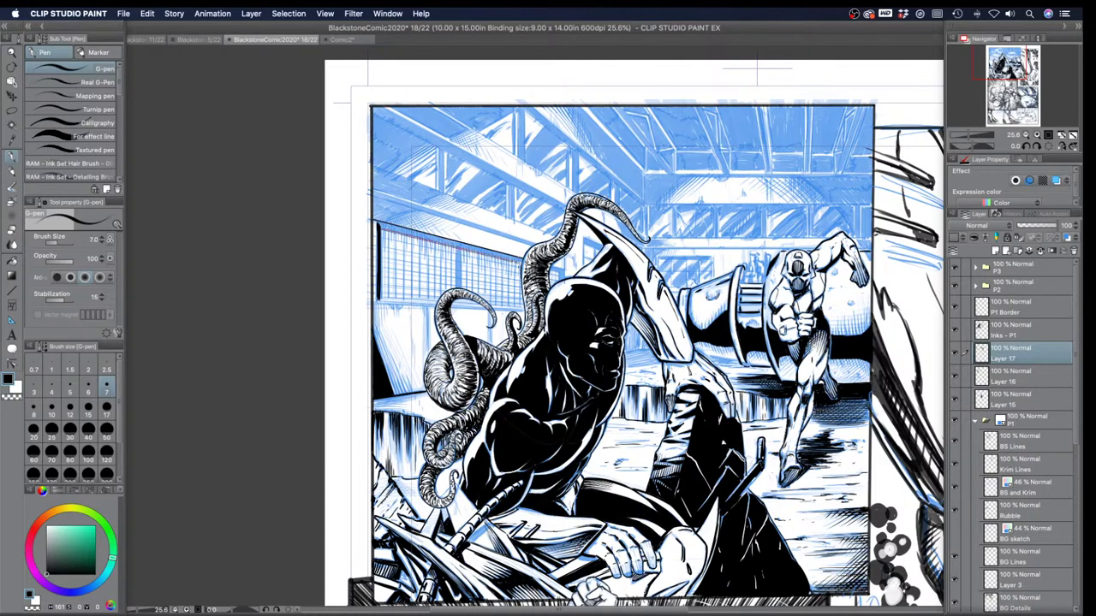
left_click_drag(384, 231, 521, 262)
key("super+z")
left_click(12, 260)
left_click(392, 224)
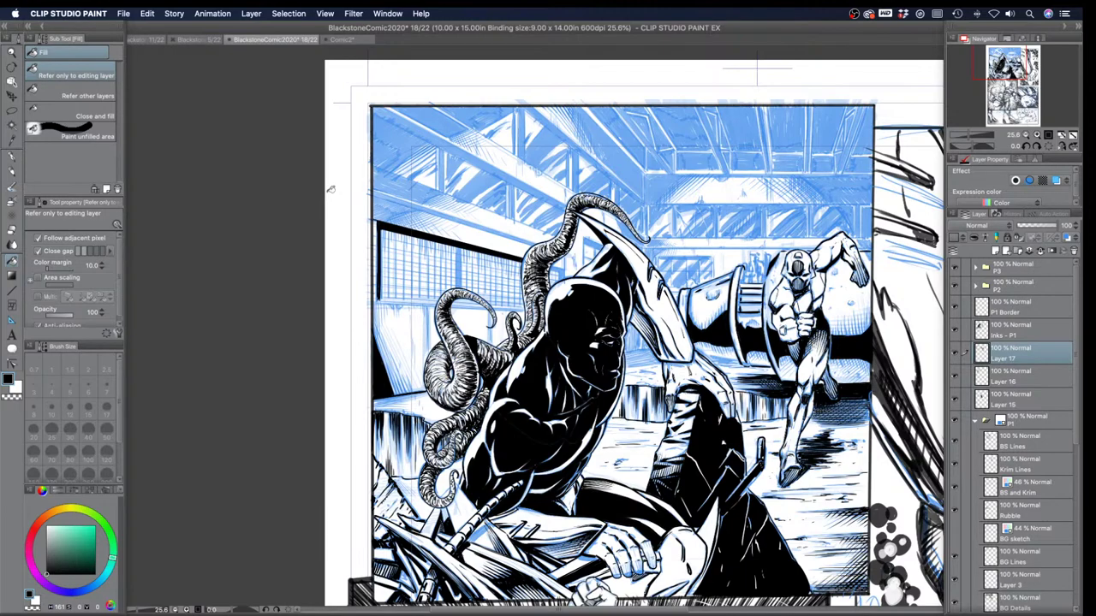
Step: Ink the continuation of the window's thick top edge on the far side of the raised tentacle with the G-pen at size 7
key("p")
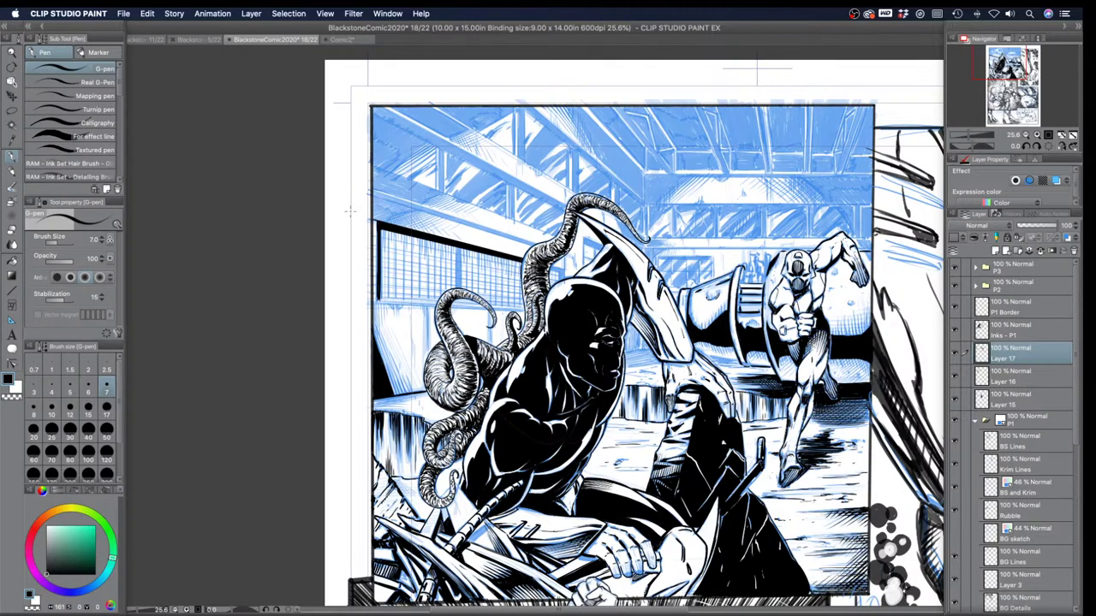
key("r")
left_click_drag(376, 258, 548, 190)
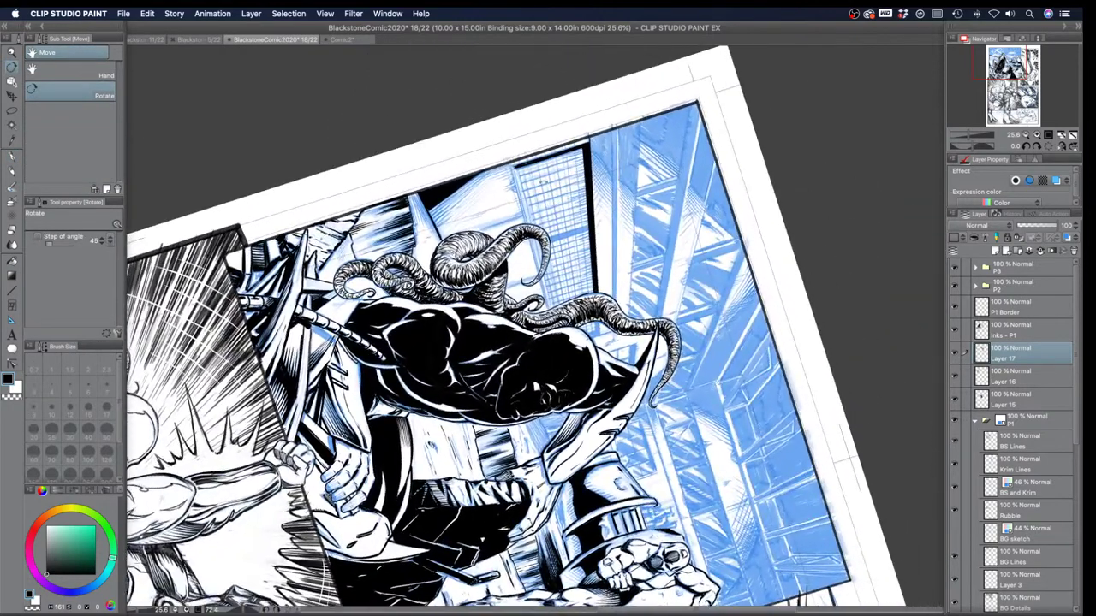
key("p")
left_click(12, 54)
left_click_drag(585, 276, 600, 283)
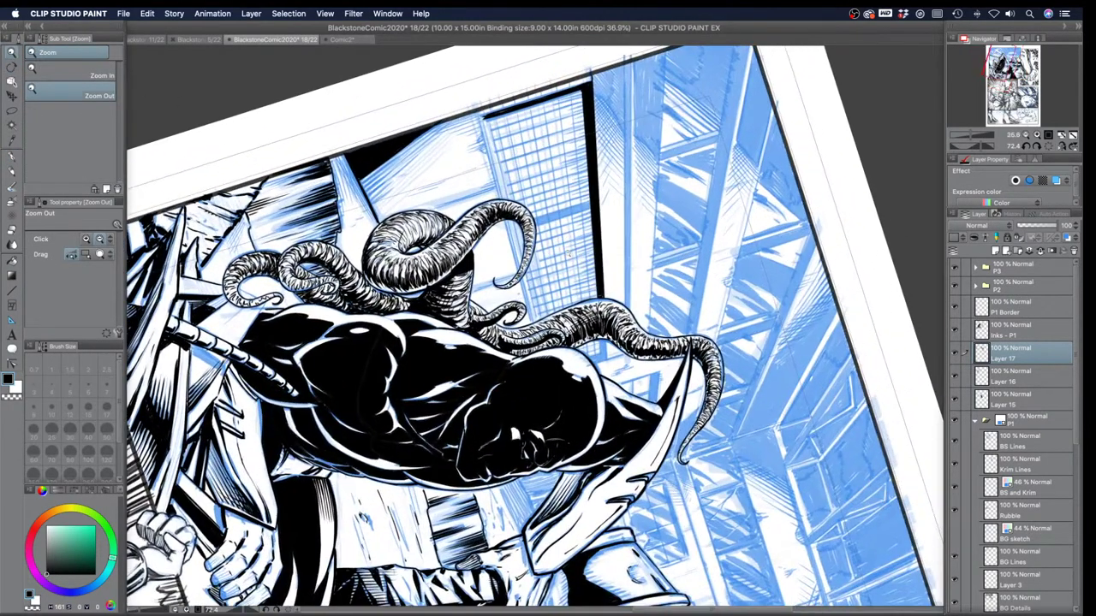
left_click(12, 157)
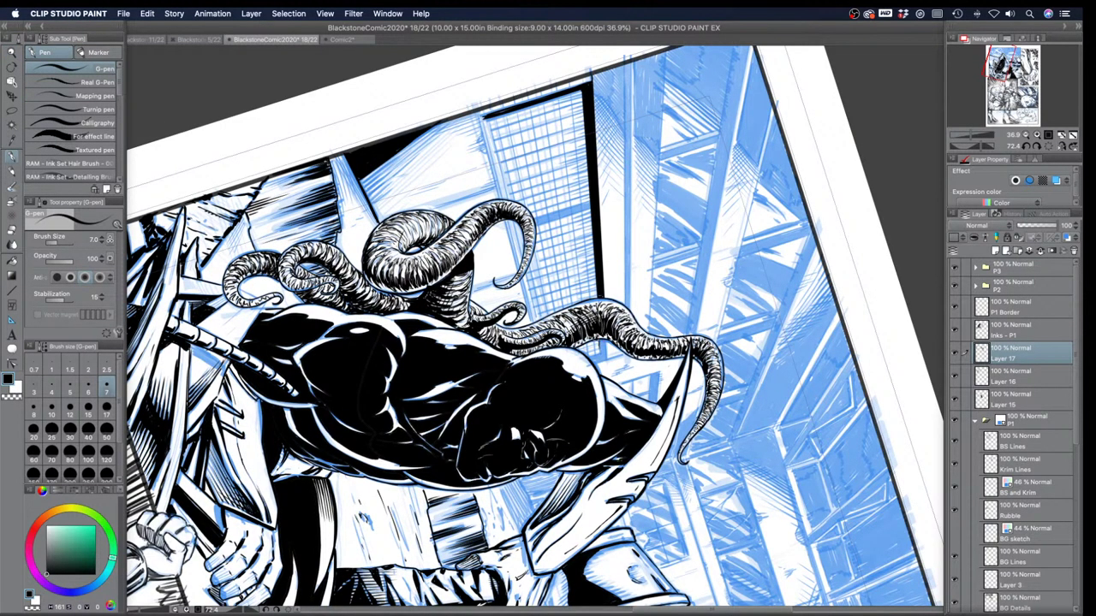
left_click_drag(599, 346, 611, 363)
left_click_drag(604, 341, 607, 359)
left_click_drag(421, 339, 559, 417)
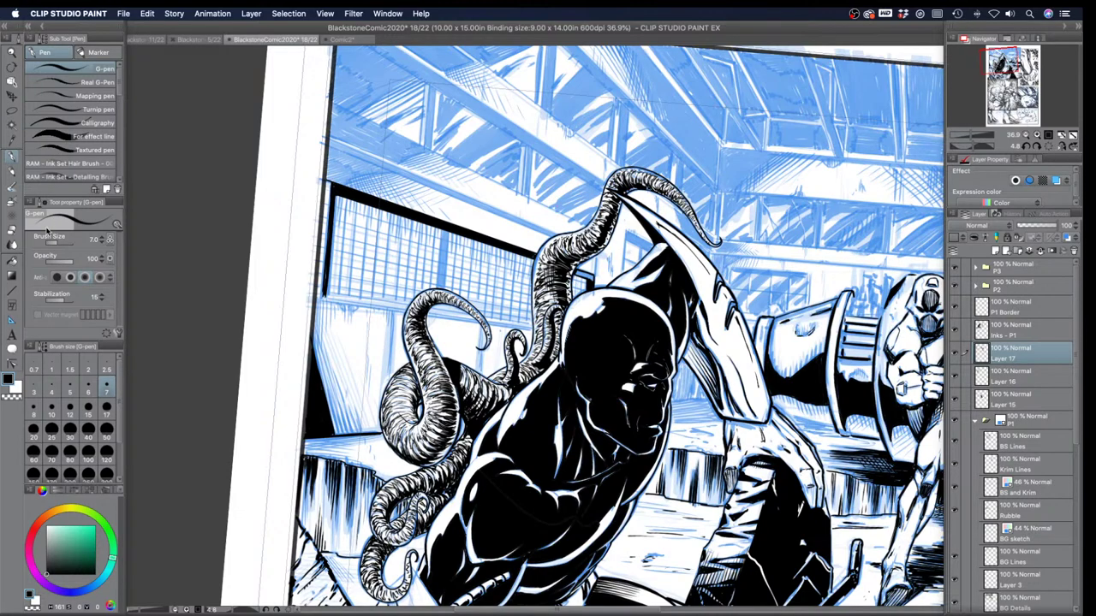
left_click(12, 260)
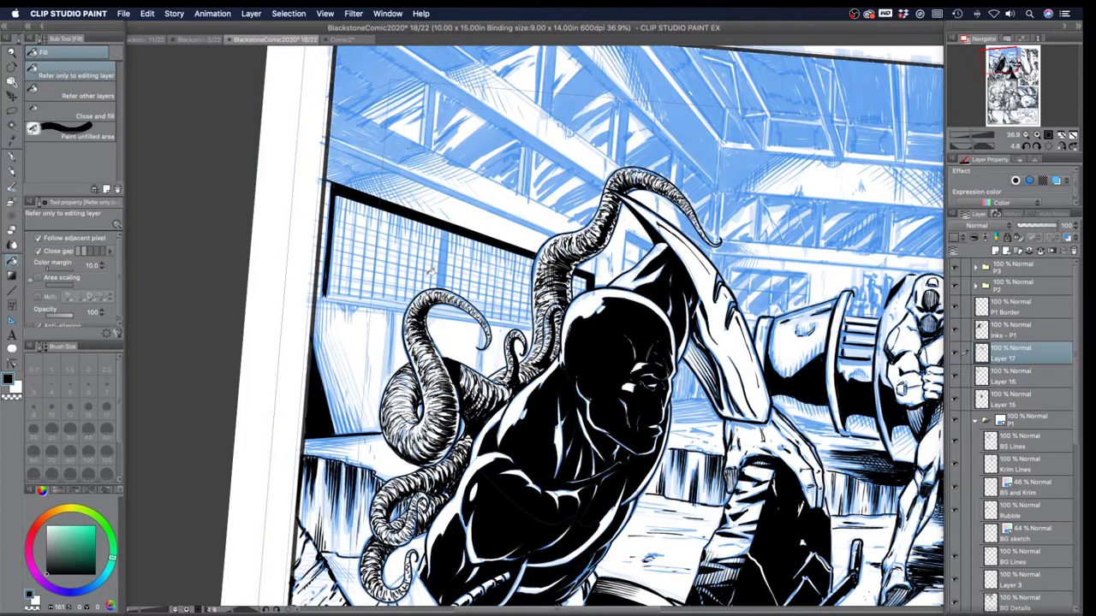
Step: Ink the vertical divider of the gridded window with the G-pen at size 6 and fill it solid black
left_click(15, 154)
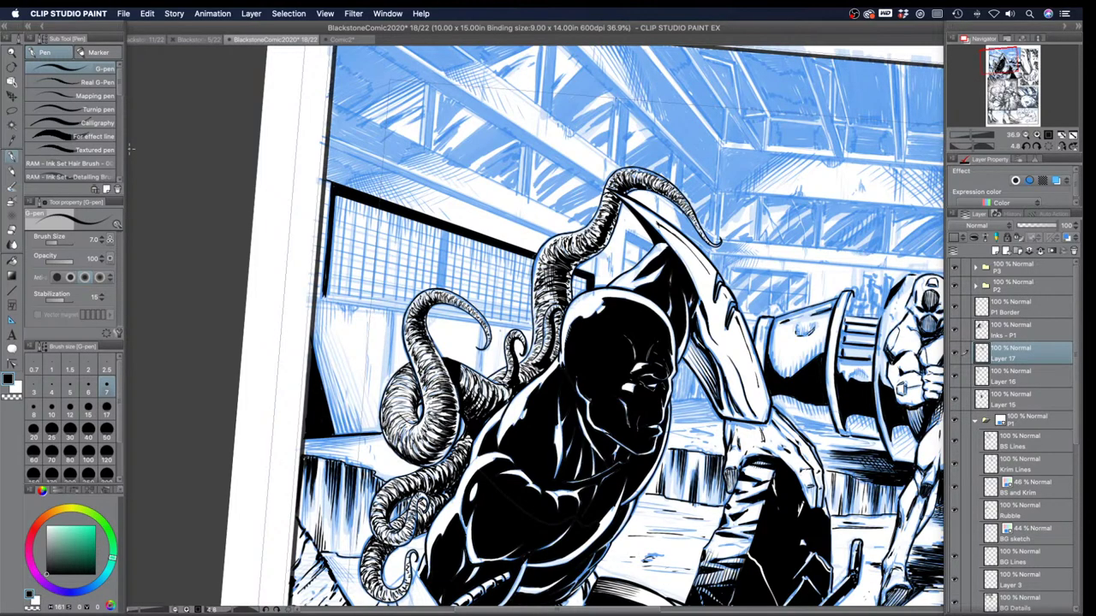
key("bracketleft")
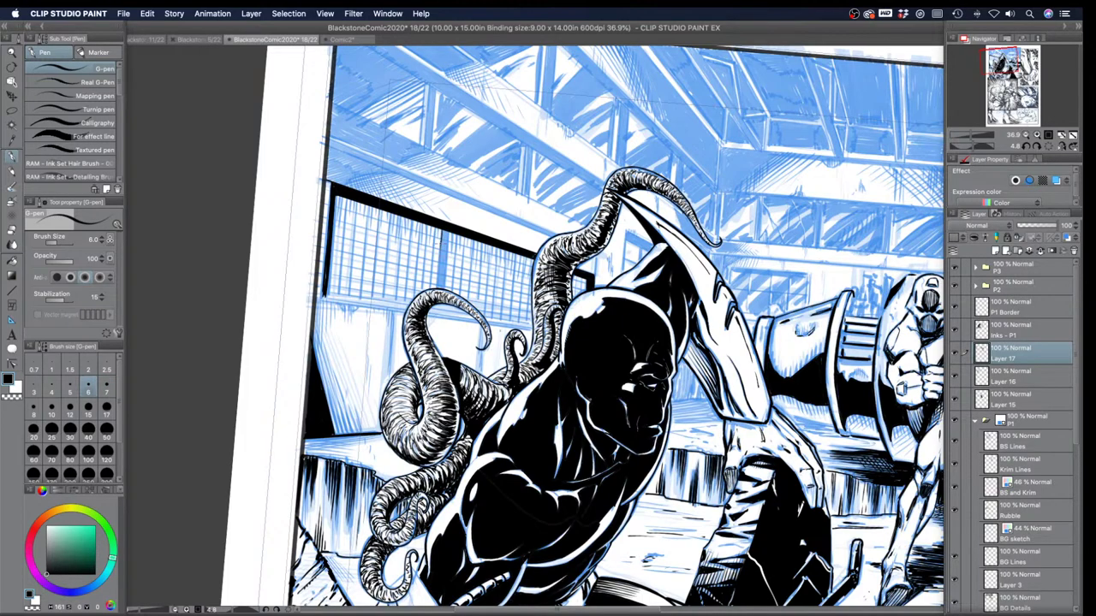
left_click_drag(440, 238, 437, 286)
left_click_drag(450, 224, 446, 257)
mouse_move(445, 256)
left_mouse_down()
mouse_move(450, 288)
mouse_move(437, 289)
left_mouse_up()
left_click_drag(446, 224, 445, 239)
left_click(12, 261)
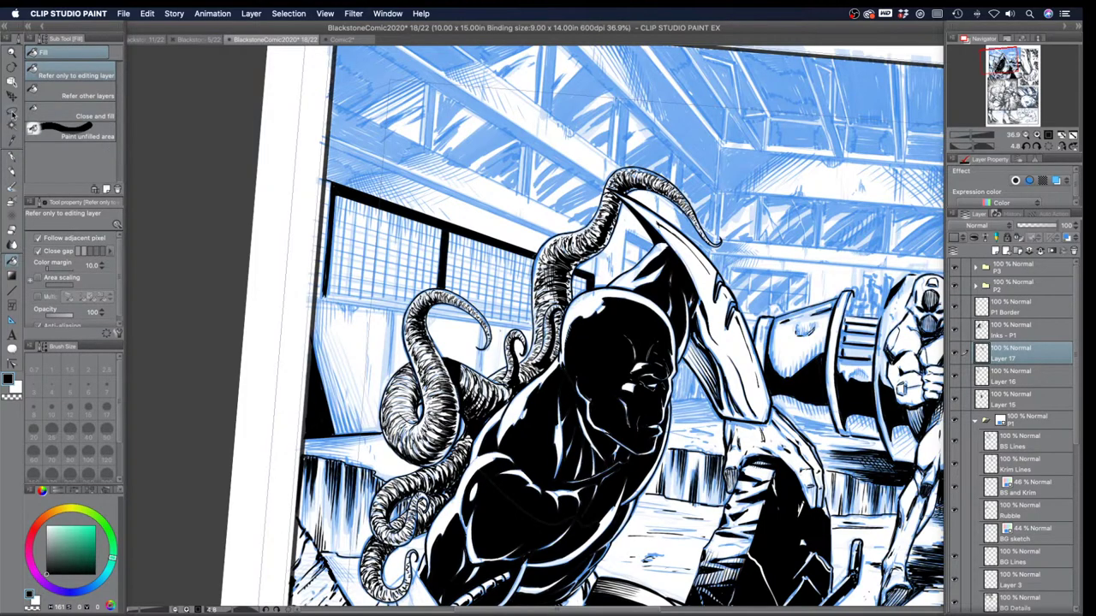
Step: Ink the long diagonal beam edge above the gridded window, from the panel border to the tentacle, with the G-pen at size 5
left_click(12, 68)
double_click(12, 69)
left_click(12, 54)
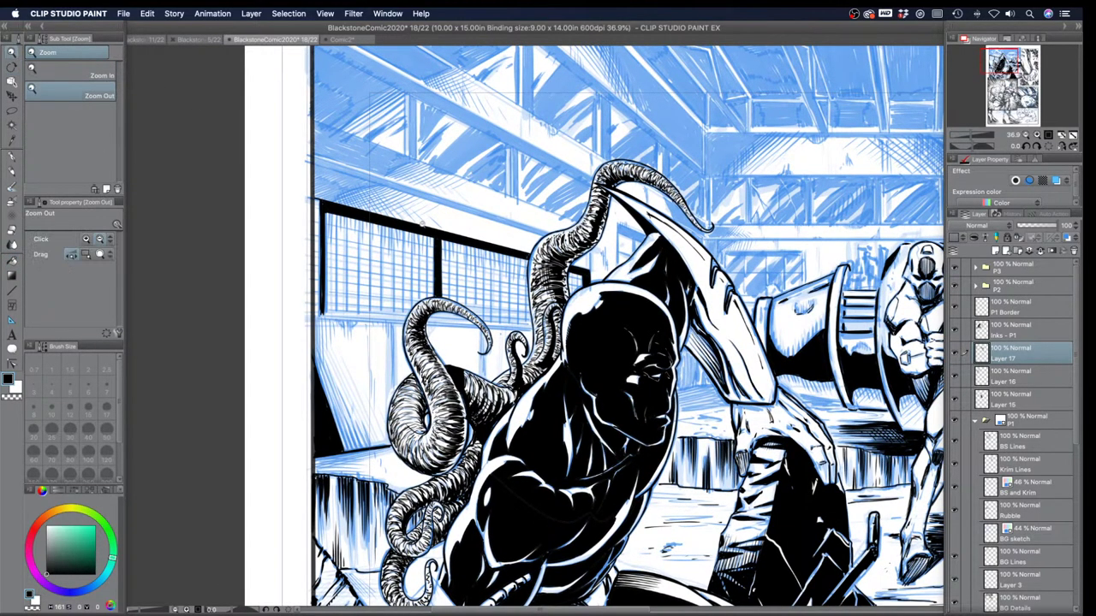
left_click_drag(421, 222, 392, 216)
left_click_drag(400, 263, 386, 275)
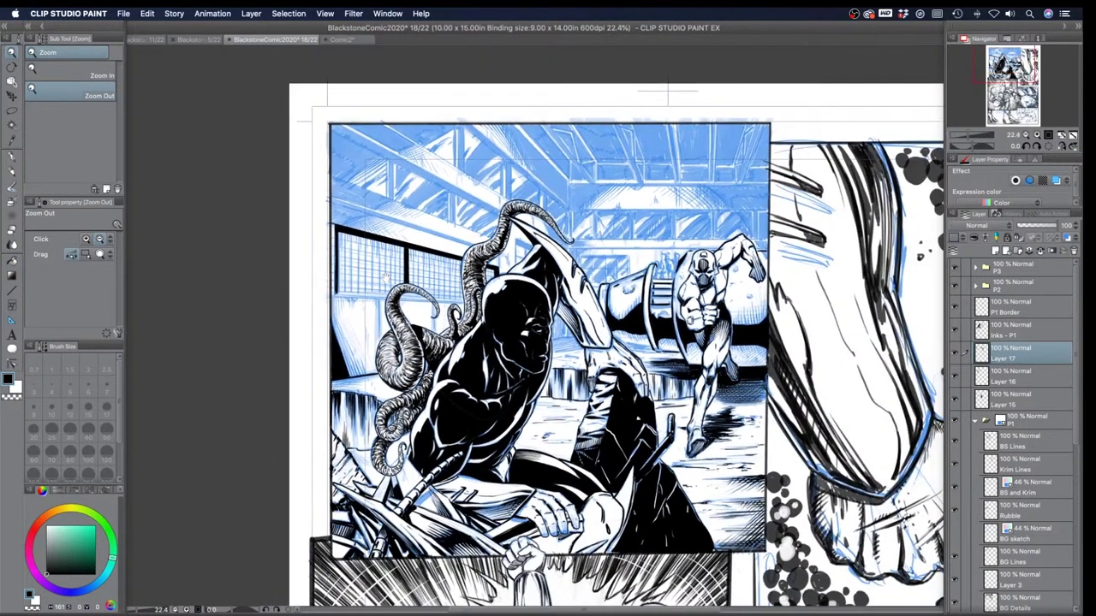
left_click_drag(390, 219, 397, 290)
scroll(599, 377, "up", 1)
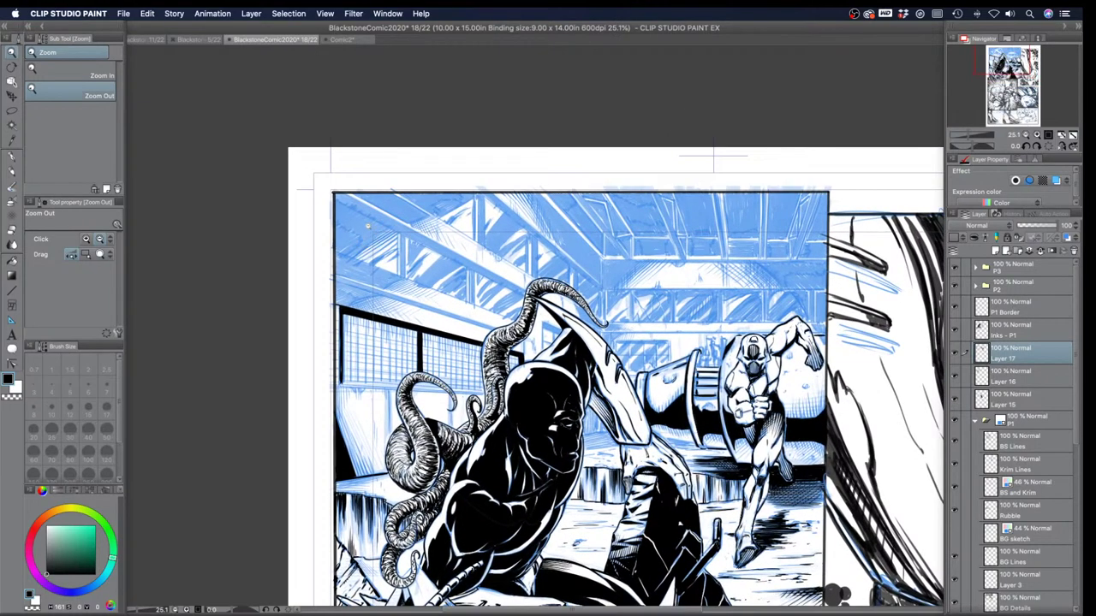
scroll(599, 377, "up", 1)
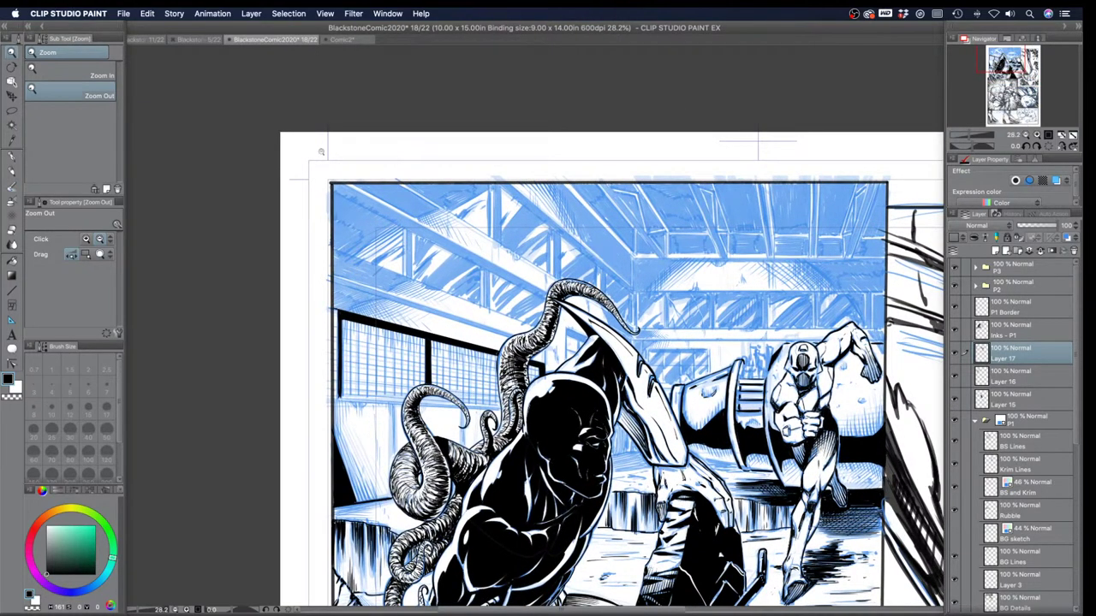
left_click_drag(357, 248, 390, 287)
scroll(388, 287, "up", 1)
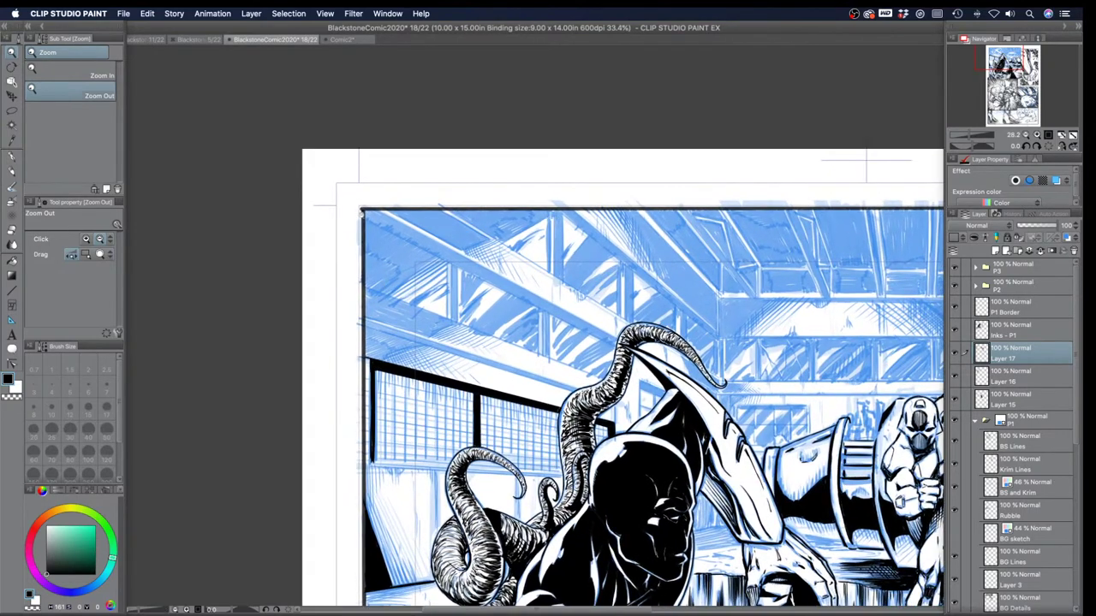
left_click(12, 157)
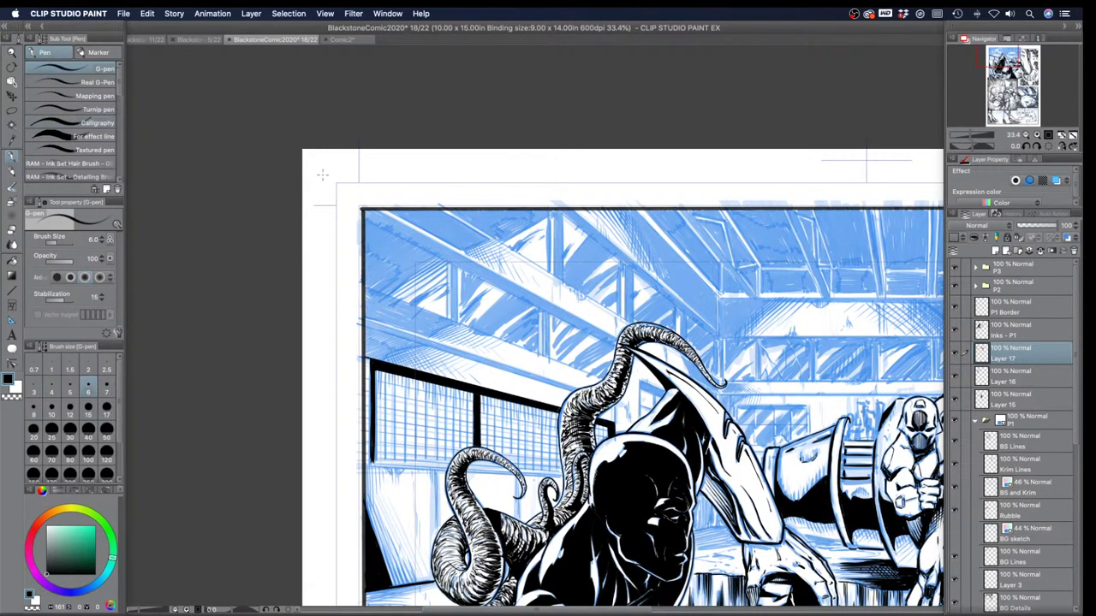
key("bracketleft")
key("bracketleft")
key("bracketleft")
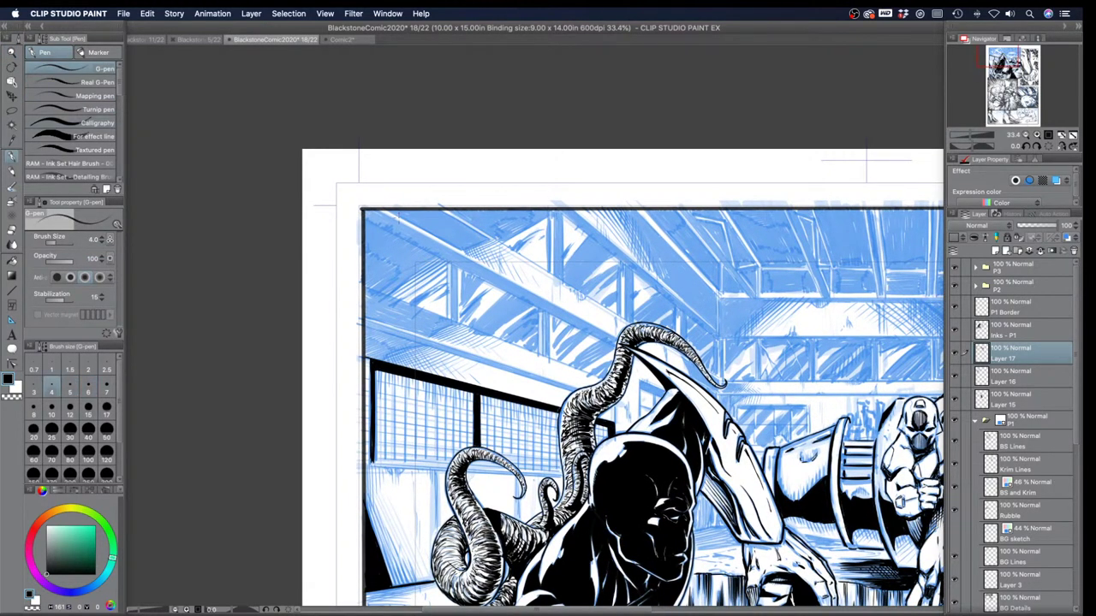
left_click_drag(377, 211, 620, 342)
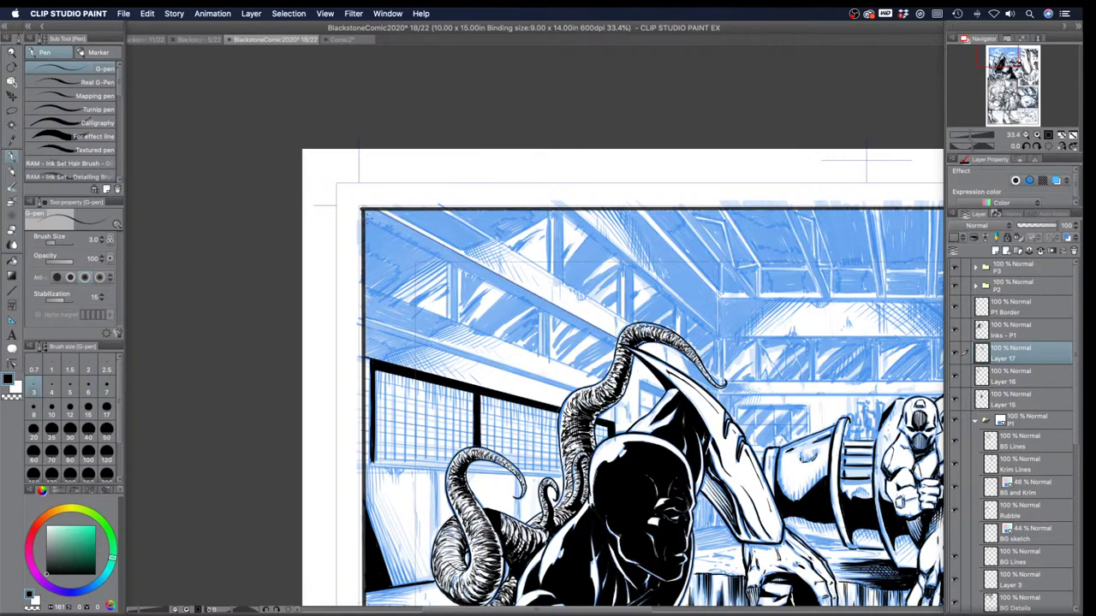
left_click_drag(439, 255, 617, 347)
key("ctrl+z")
left_click(364, 283)
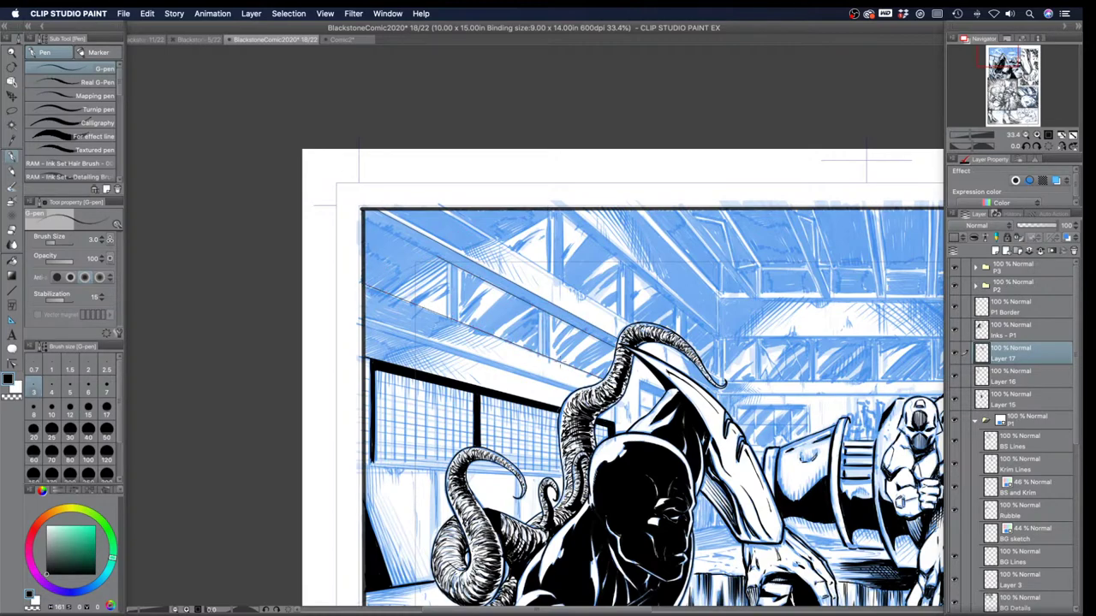
key("bracketright")
key("bracketright")
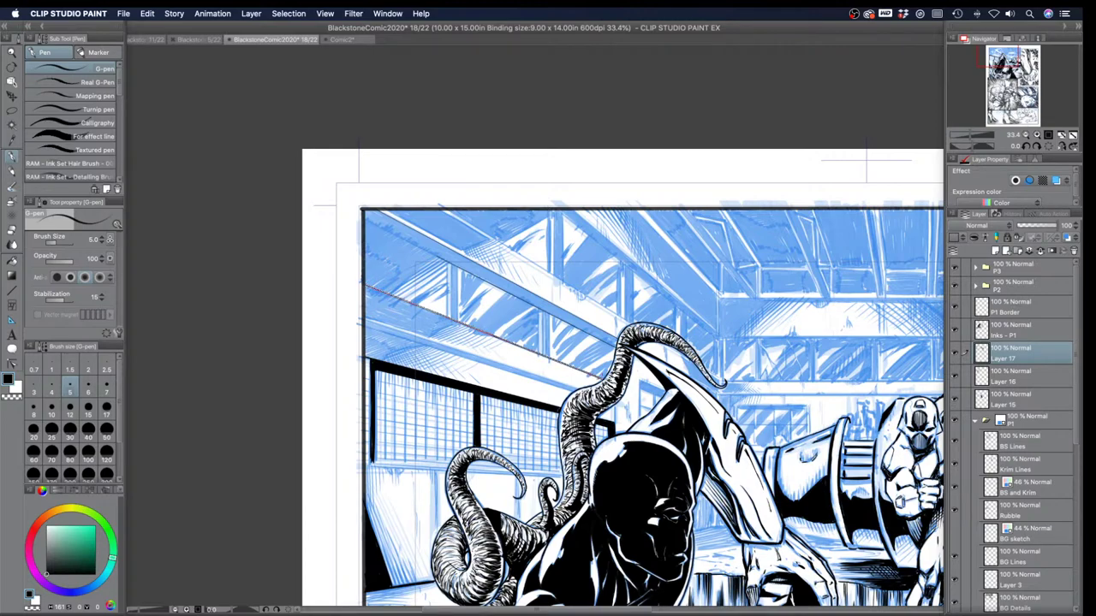
Step: Ink the upper diagonal roof beam edges and the curved shadow edge beneath them with the G-pen at size 6
key("bracketright")
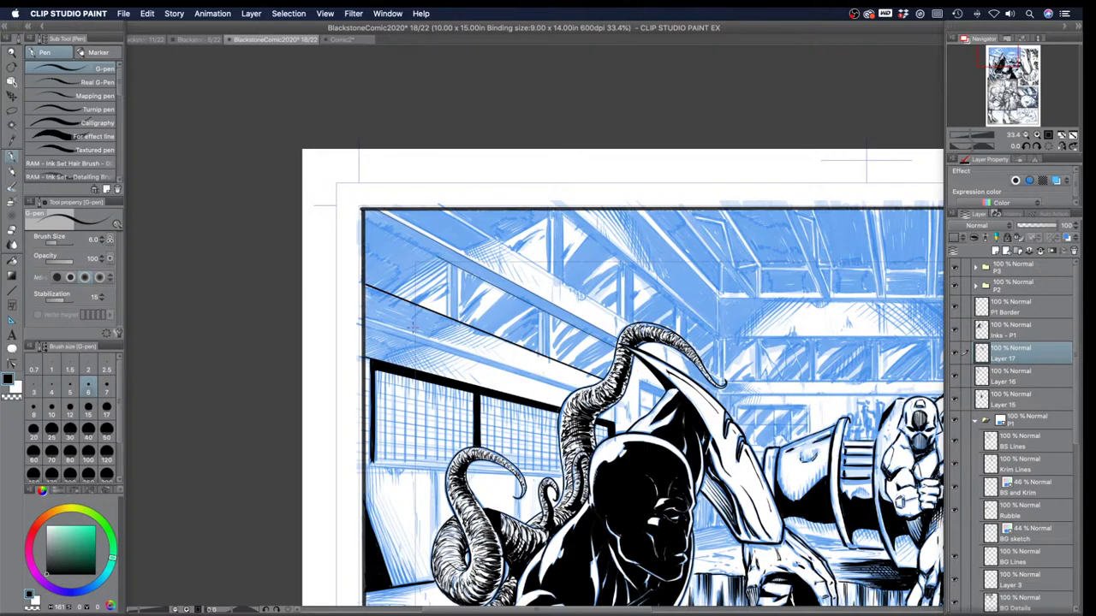
left_click_drag(440, 207, 639, 330)
left_click_drag(380, 211, 620, 347)
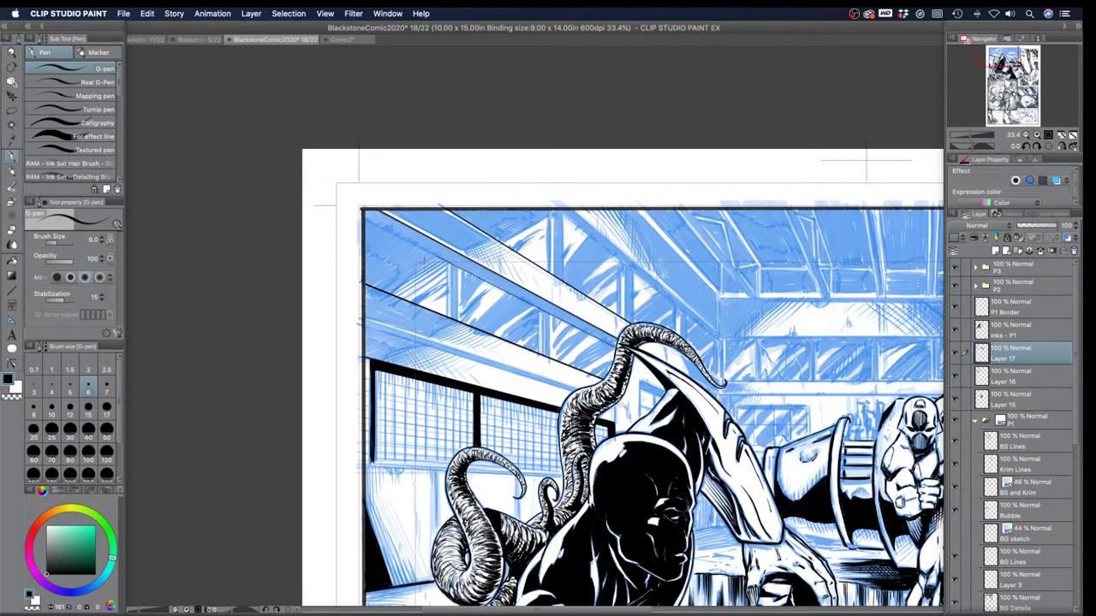
left_click_drag(441, 257, 389, 297)
Step: Close off the beam's corner along the panel border with the G-pen at size 10 and fill the shadow area black
key("bracketright")
key("bracketright")
key("bracketright")
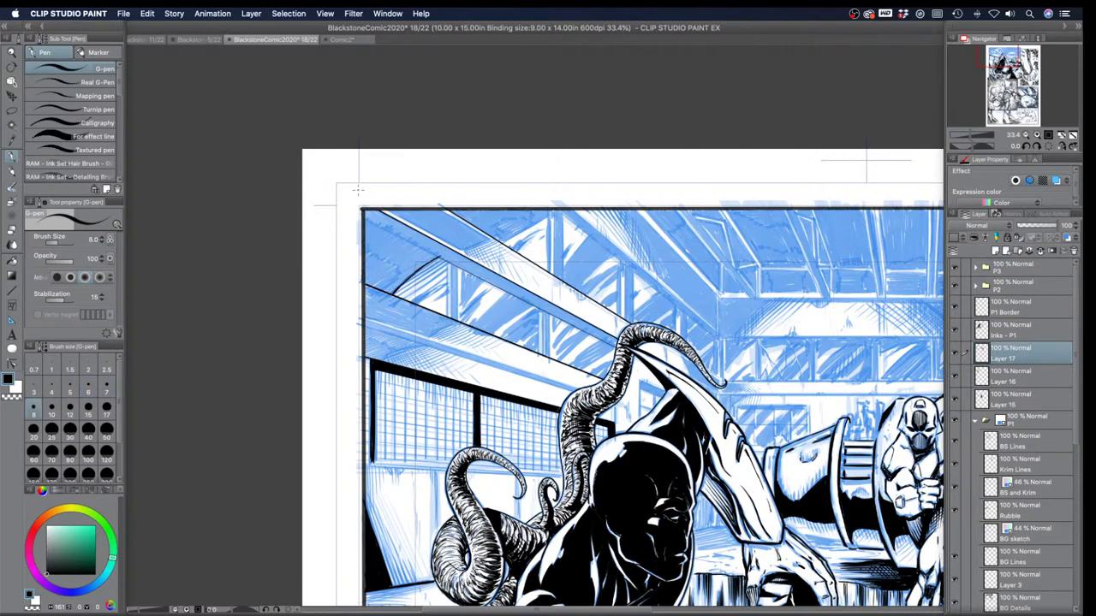
left_click_drag(367, 209, 365, 307)
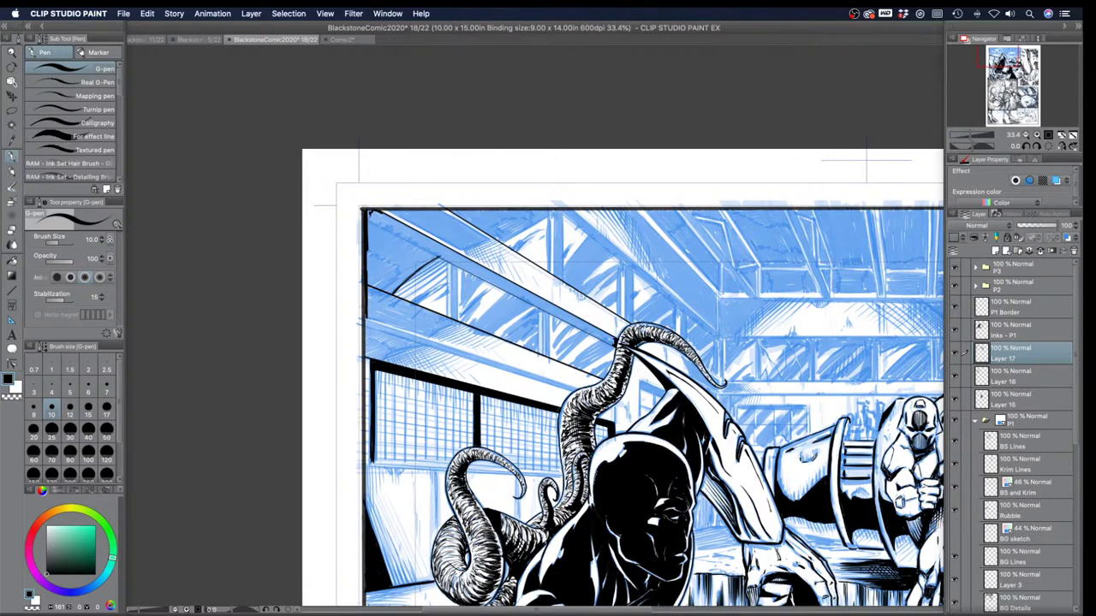
left_click_drag(371, 211, 387, 219)
left_click(12, 262)
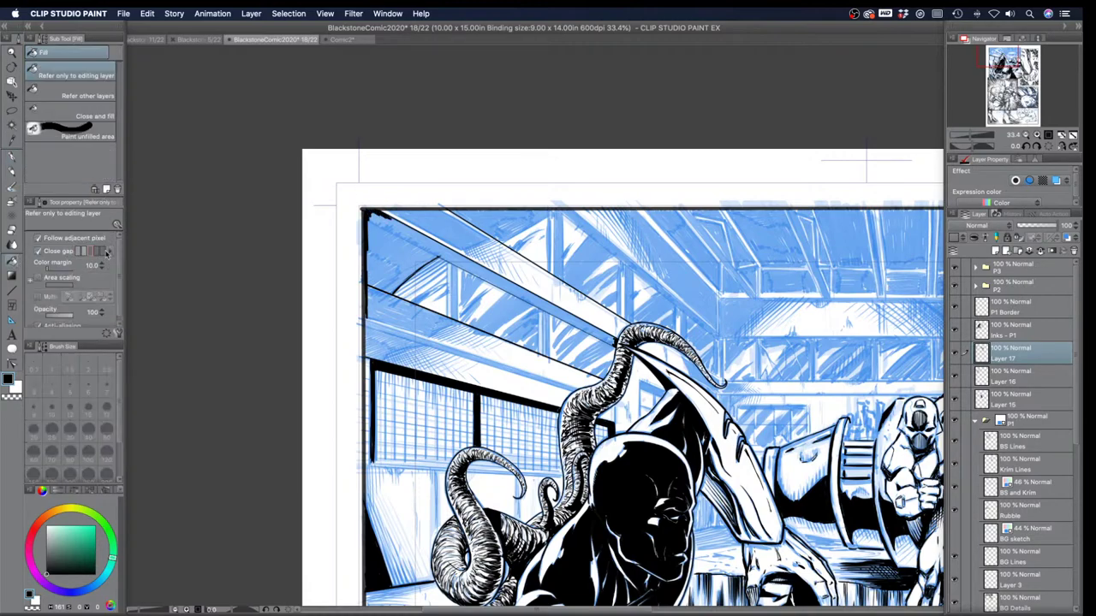
left_click(378, 244)
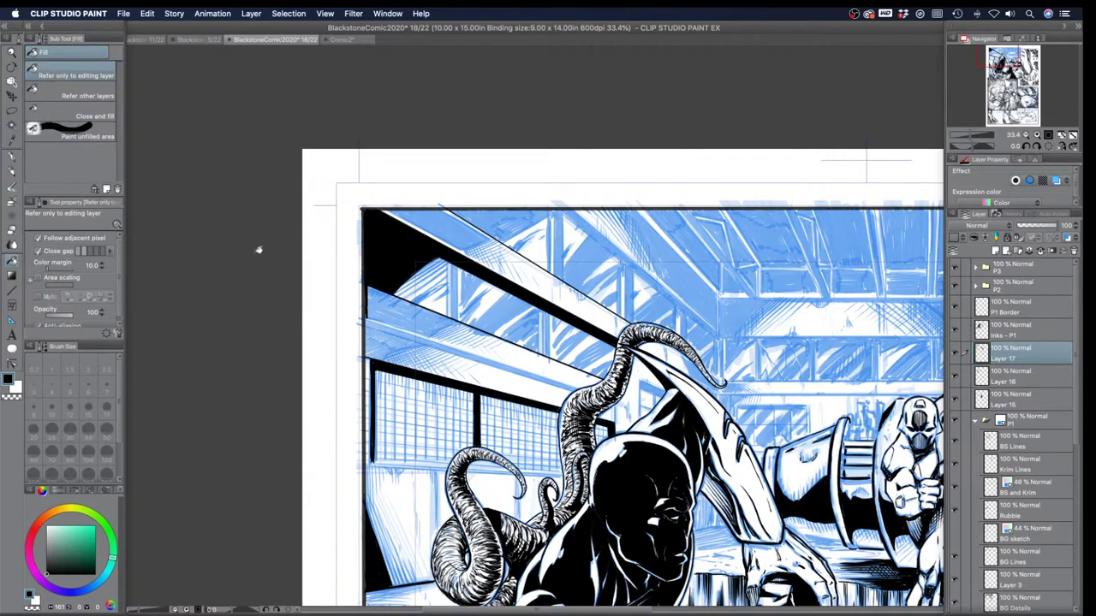
Step: Outline the shadow on the diagonal beam above the gridded window with the G-pen and fill it black
left_click(11, 158)
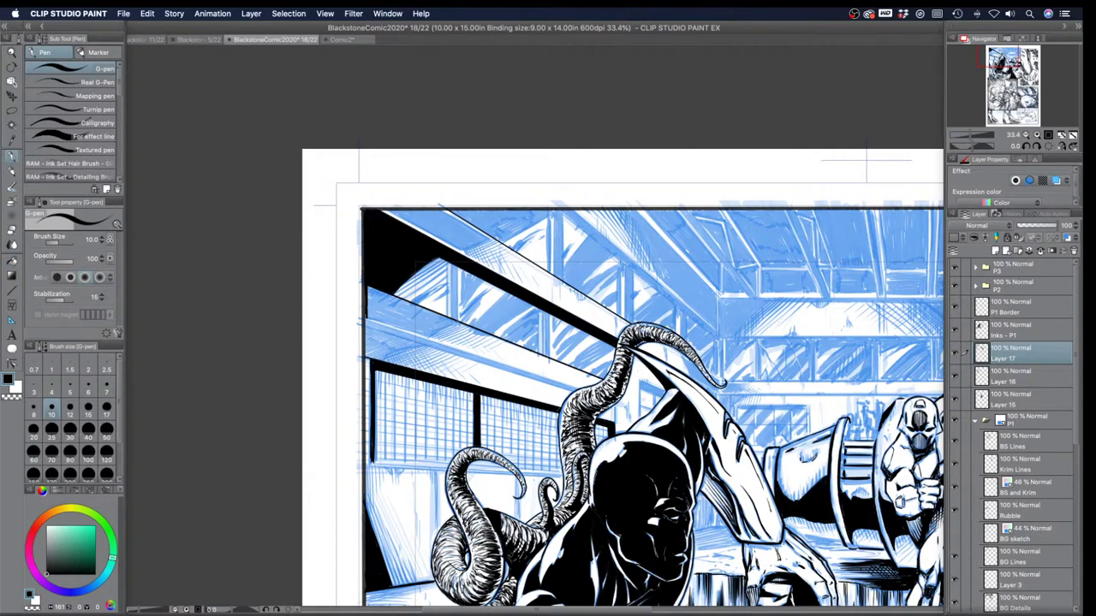
left_click_drag(457, 325, 431, 336)
key("shift+space")
left_click_drag(847, 325, 561, 73)
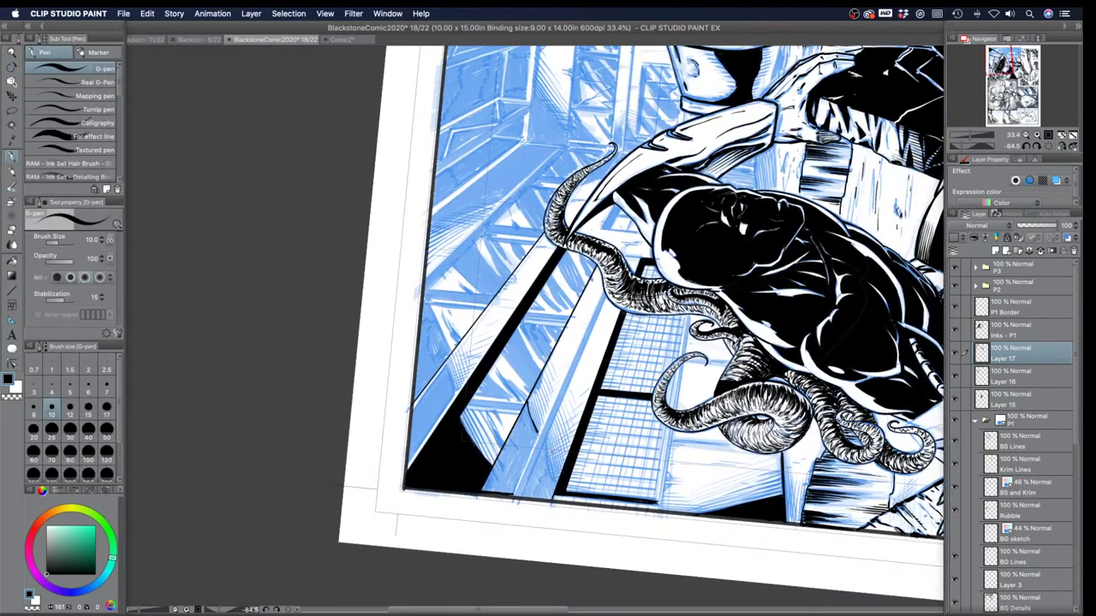
key("bracketleft")
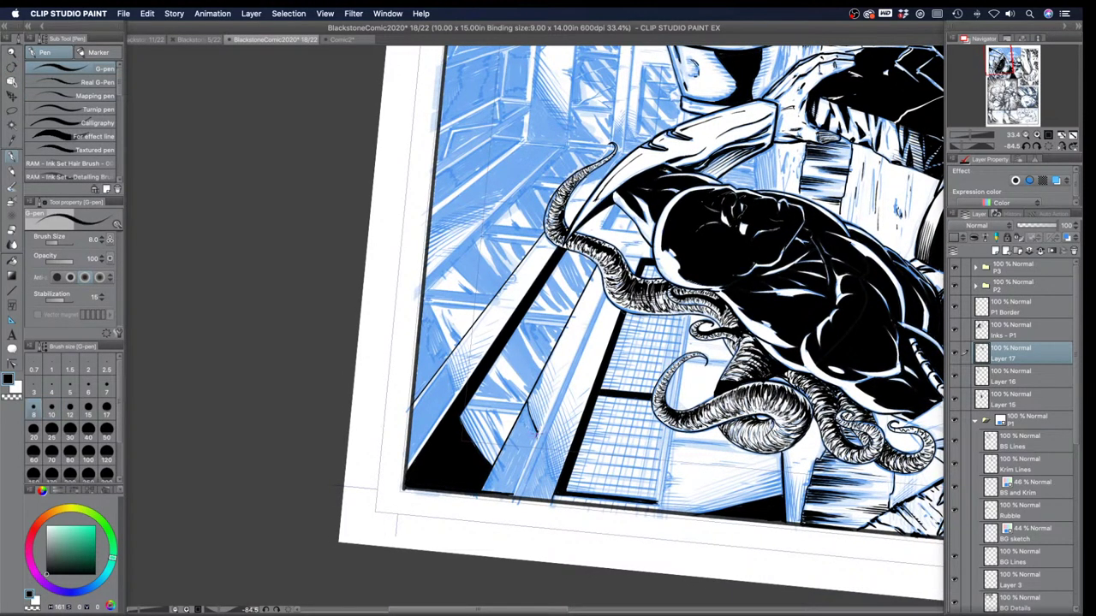
left_click_drag(527, 455, 510, 496)
key("bracketright")
key("bracketright")
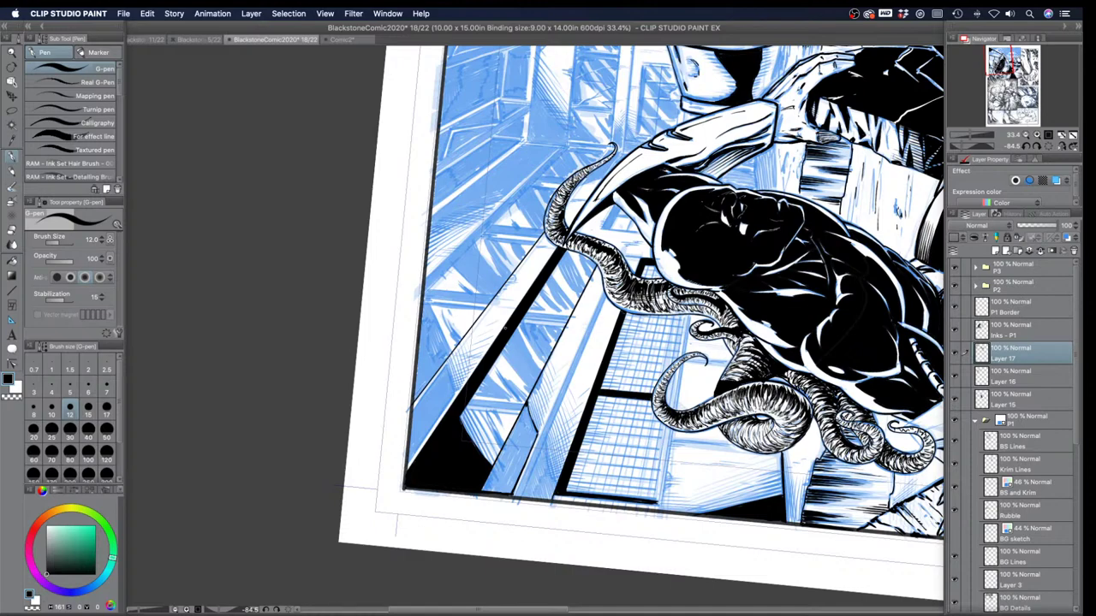
left_click(12, 260)
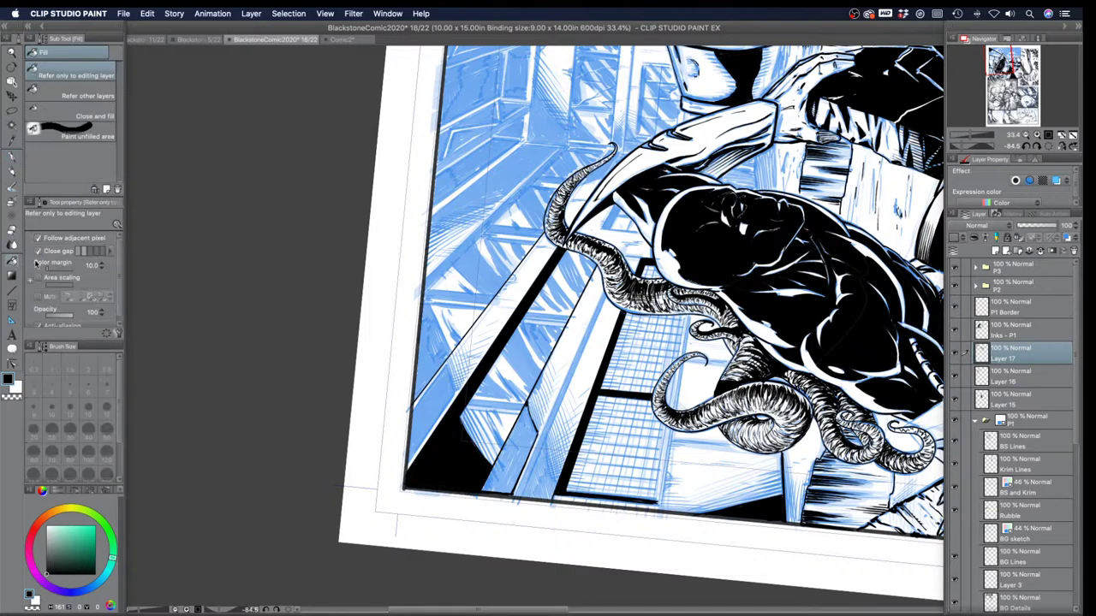
left_click(515, 459)
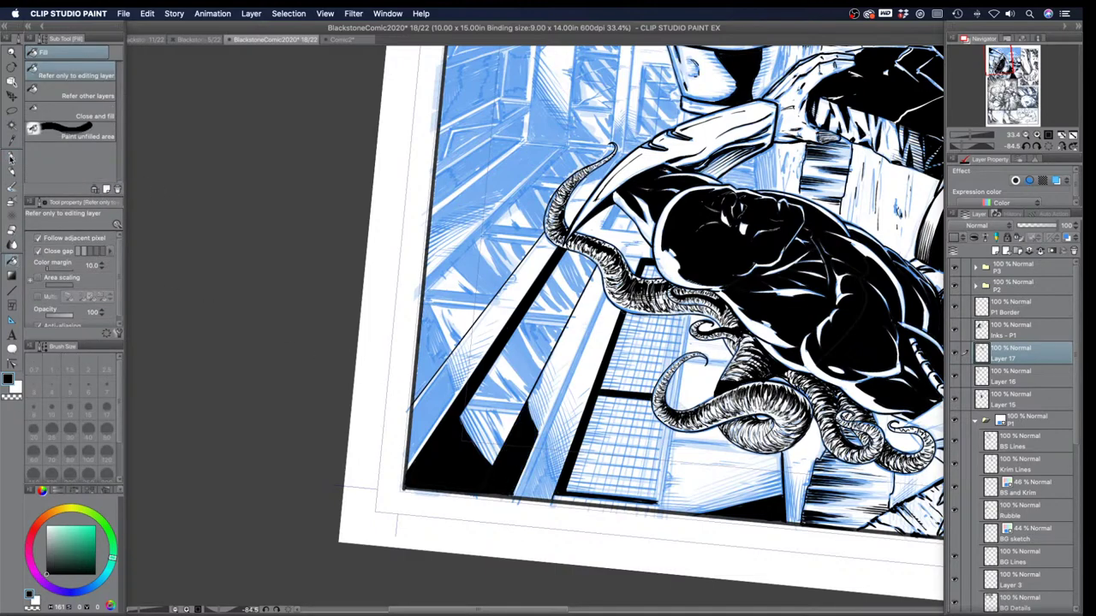
Step: Outline the shadow on the uppermost diagonal roof beam at the panel corner with the G-pen at sizes 10 and 12, and fill it black
left_click(12, 158)
mouse_move(434, 388)
left_mouse_down()
mouse_move(504, 417)
mouse_move(485, 435)
left_mouse_up()
key("[")
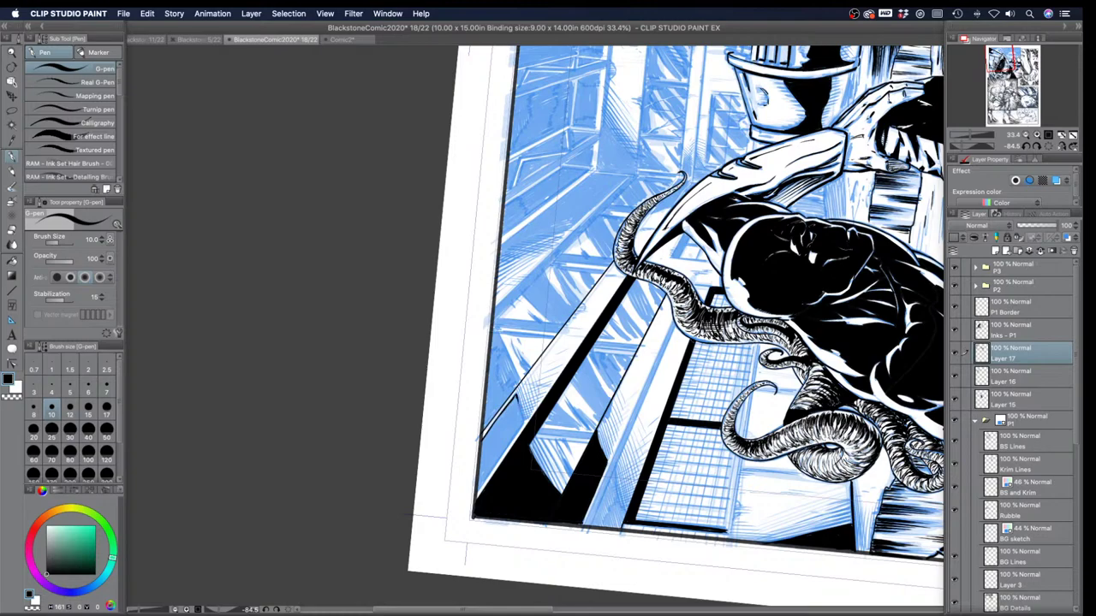
mouse_move(517, 399)
left_mouse_down()
mouse_move(516, 434)
mouse_move(480, 490)
left_mouse_up()
key("bracketright")
left_click_drag(486, 438, 478, 493)
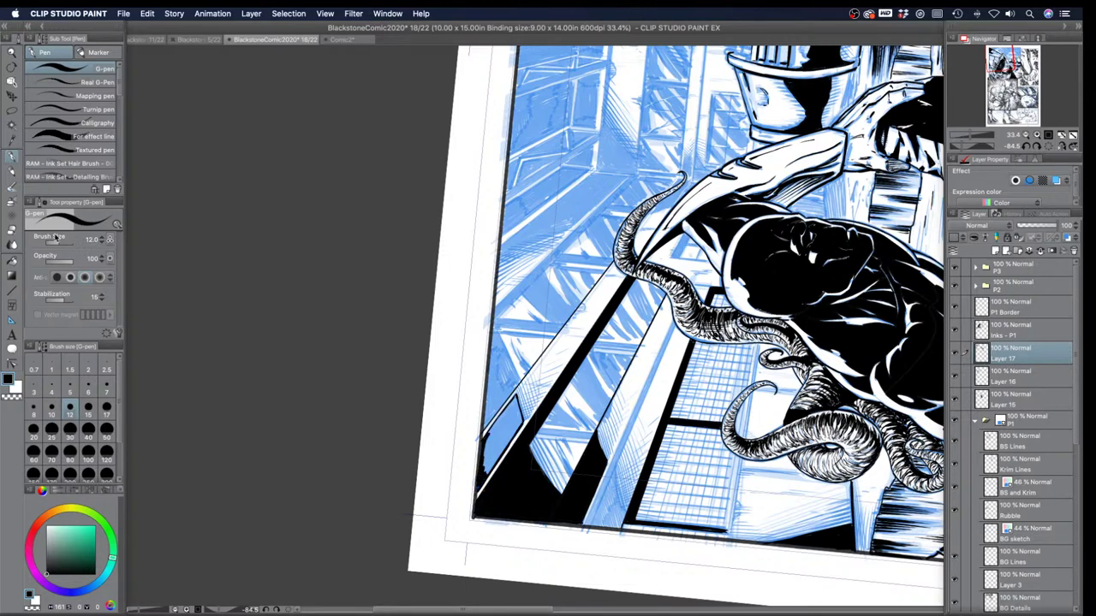
left_click(12, 262)
left_click(500, 433)
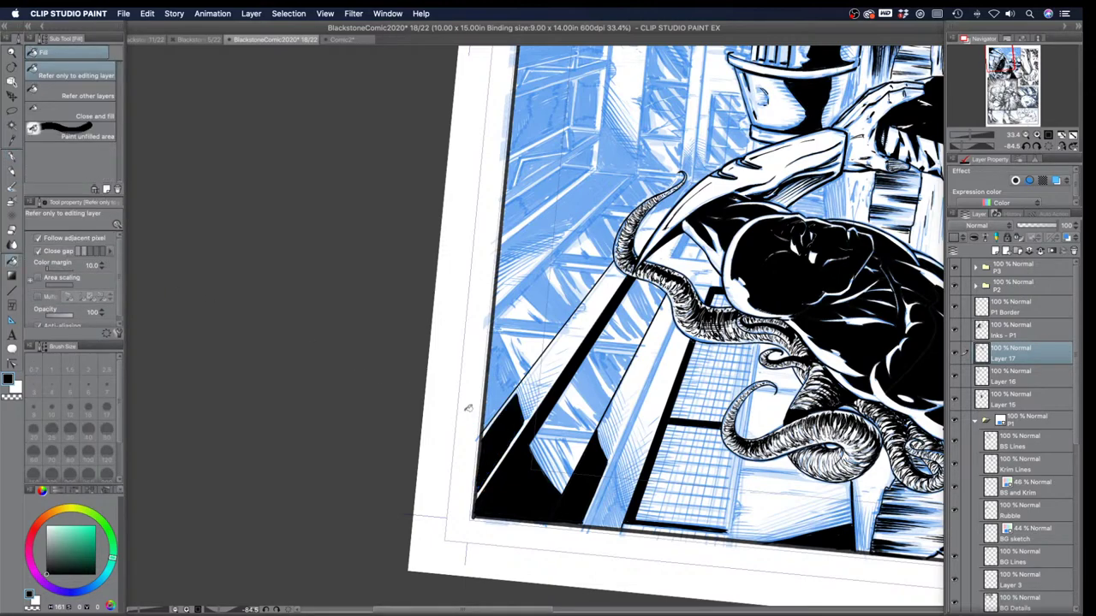
Step: Outline the adjoining shadow between the uppermost beam and the panel's top border with the G-pen and fill it black
left_click(13, 157)
key("[")
mouse_move(498, 333)
left_mouse_down()
mouse_move(521, 382)
mouse_move(482, 431)
left_mouse_up()
key("]")
mouse_move(494, 331)
left_mouse_down()
mouse_move(483, 428)
mouse_move(490, 419)
left_mouse_up()
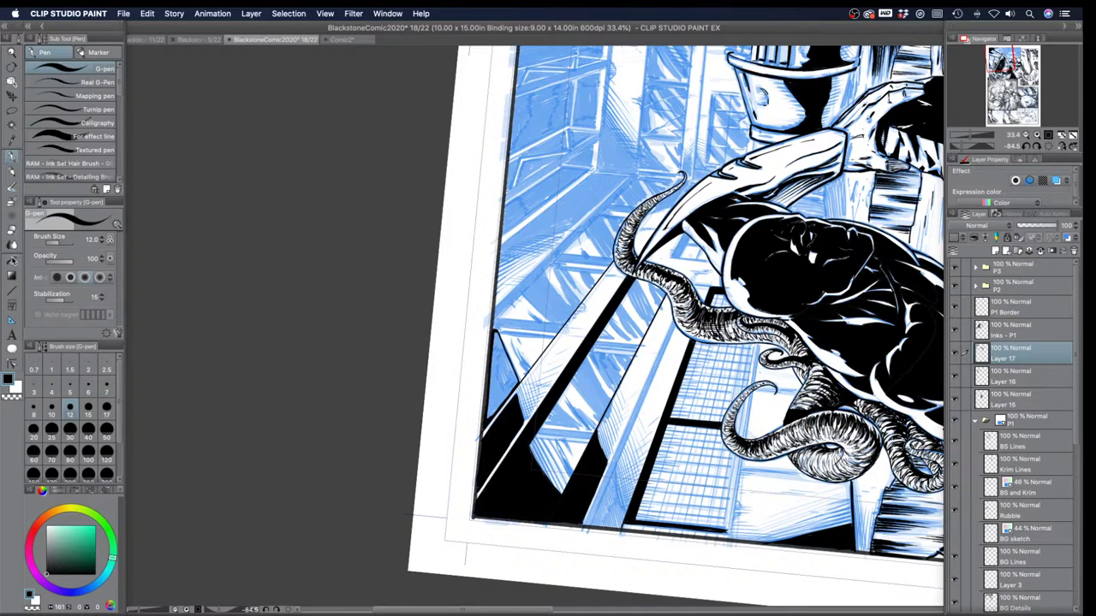
left_click(12, 260)
Step: Ink a second line along the lower edge of the diagonal beam above the gridded window and fill the narrow strip black
left_click(13, 157)
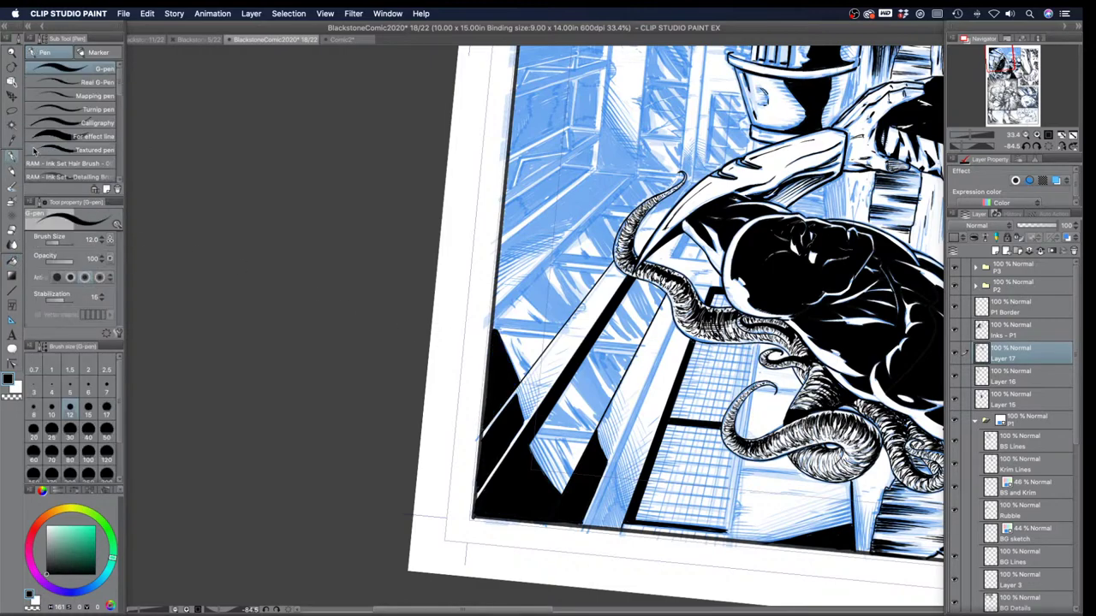
key("bracketleft")
key("bracketleft")
key("bracketleft")
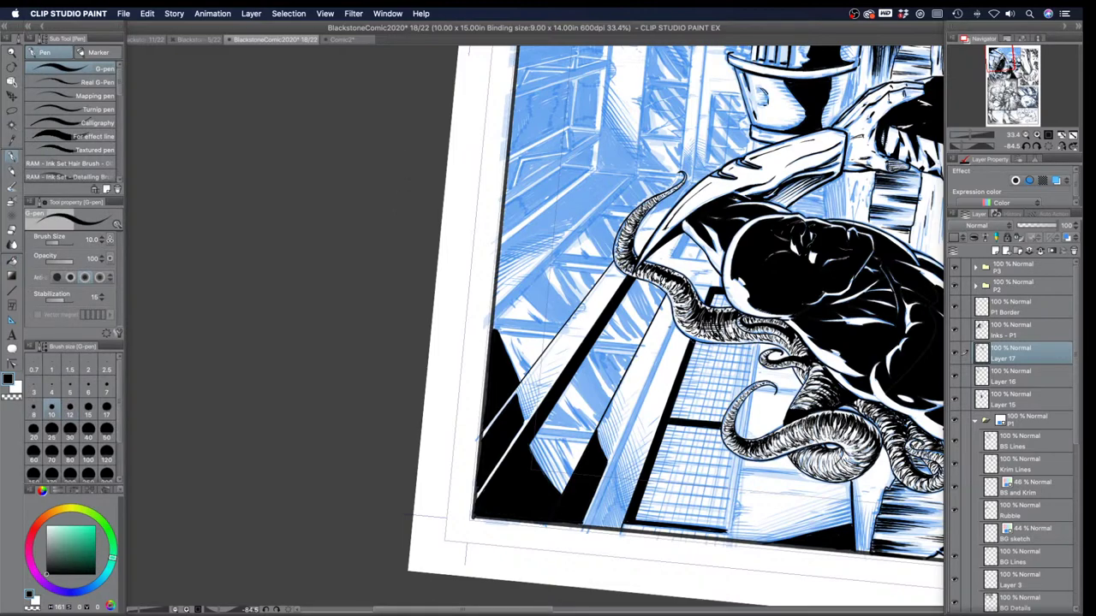
left_click_drag(676, 322, 582, 533)
key("super+z")
mouse_move(676, 325)
left_mouse_down()
mouse_move(610, 510)
mouse_move(586, 533)
left_mouse_up()
left_click_drag(588, 528, 585, 523)
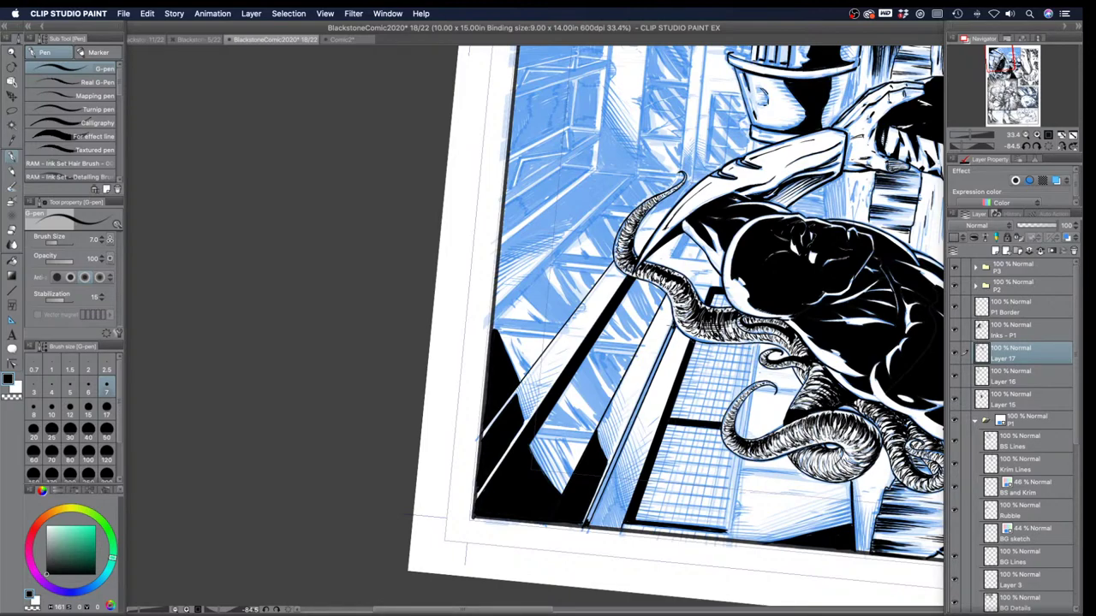
left_click(13, 261)
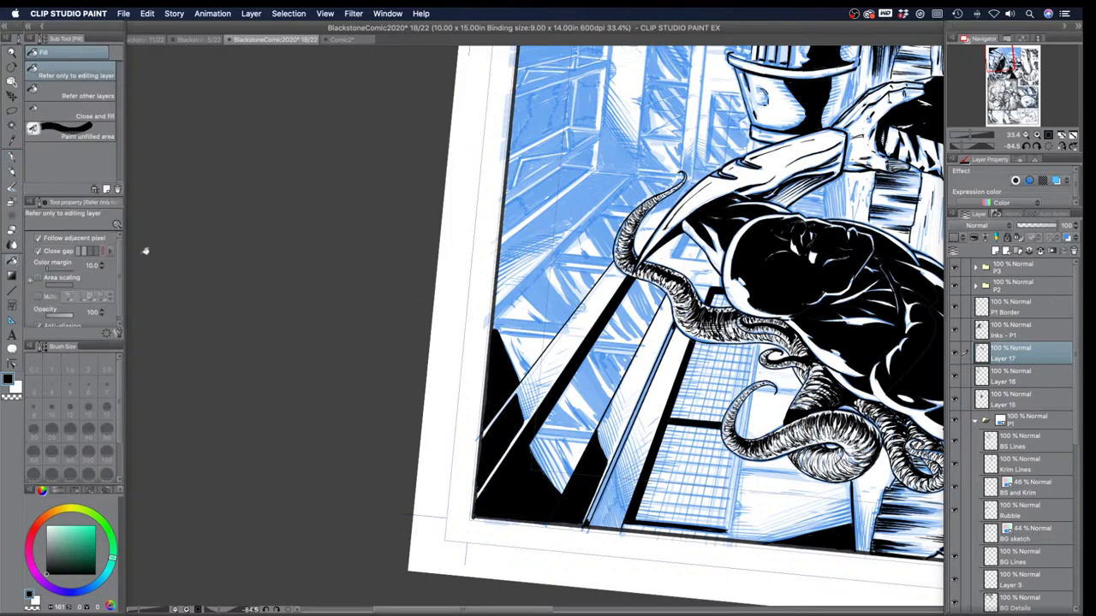
left_click(657, 372)
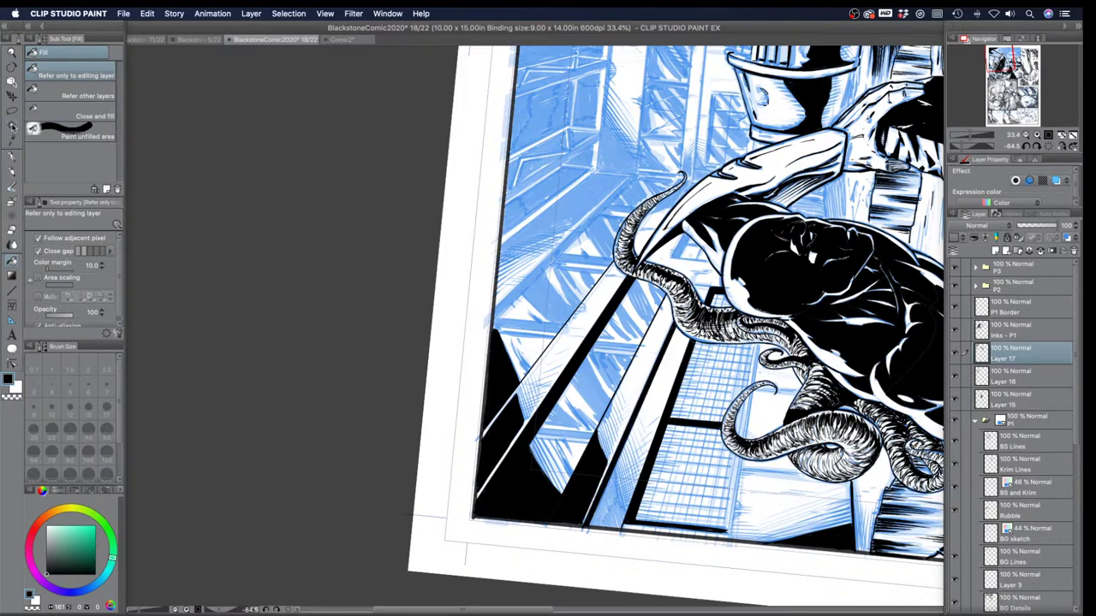
Step: Reset the canvas rotation and examine the whole first panel at 23.1% zoom
left_click(12, 156)
double_click(11, 67)
left_click(12, 53)
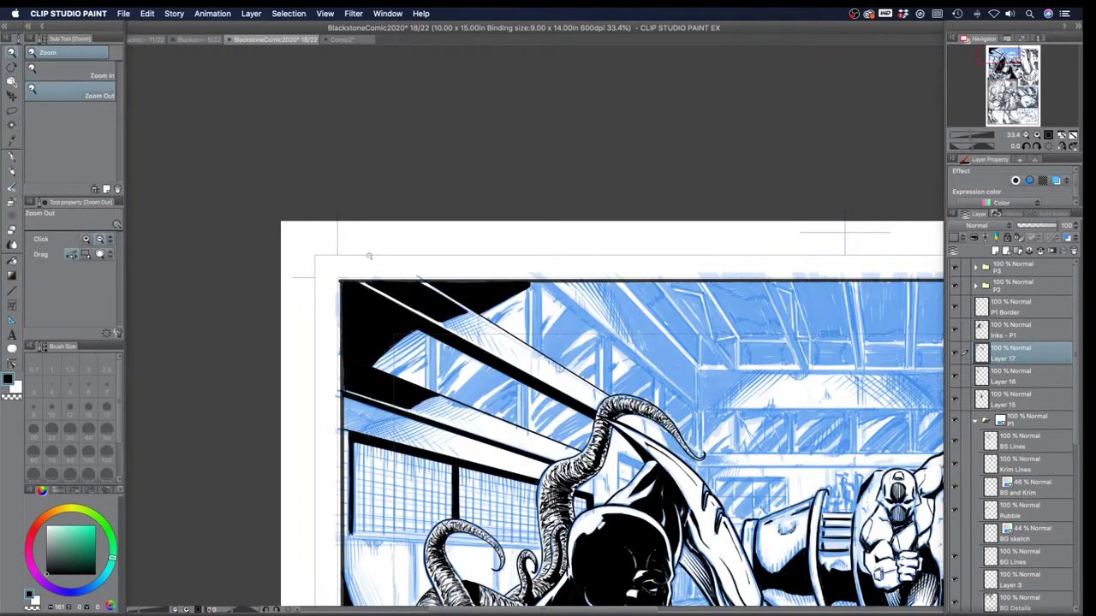
left_click_drag(478, 447, 544, 429)
scroll(544, 429, "left", 3)
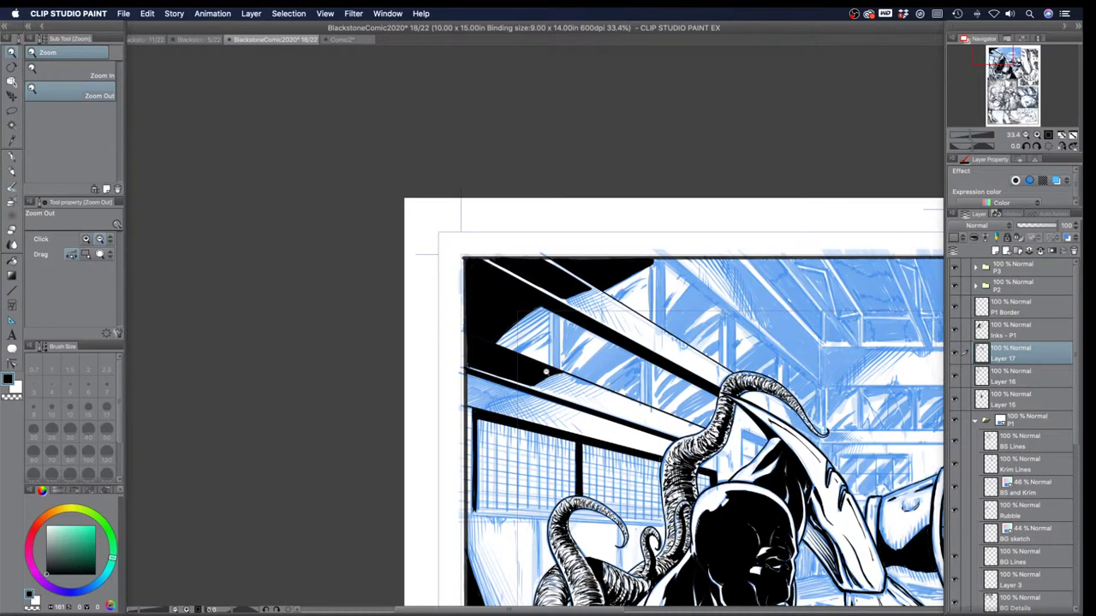
scroll(467, 405, "up", 2)
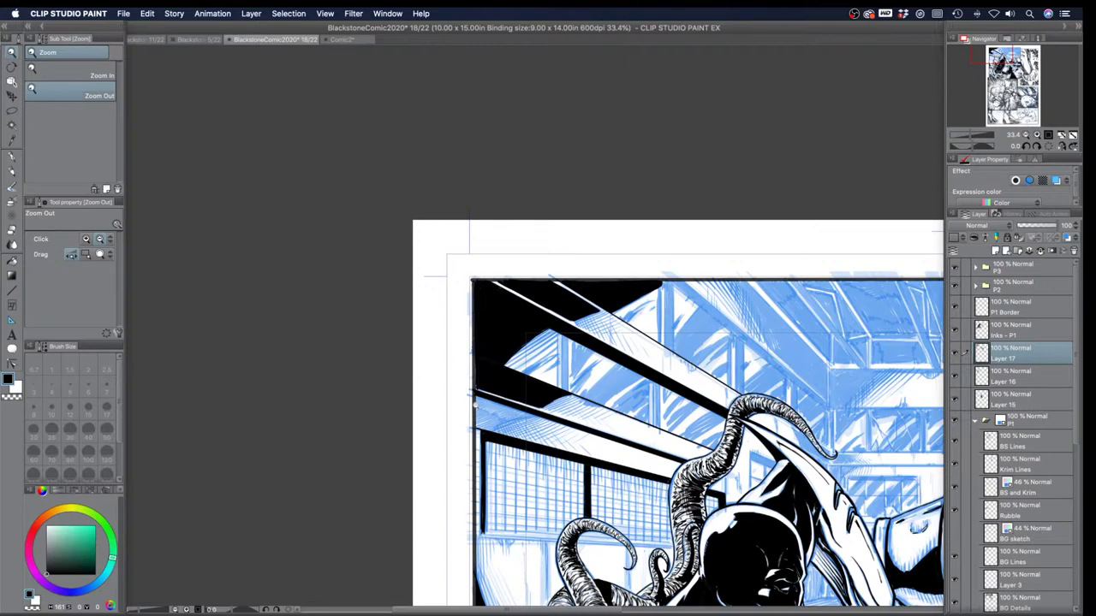
left_click_drag(493, 335, 476, 325)
left_click_drag(489, 390, 459, 289)
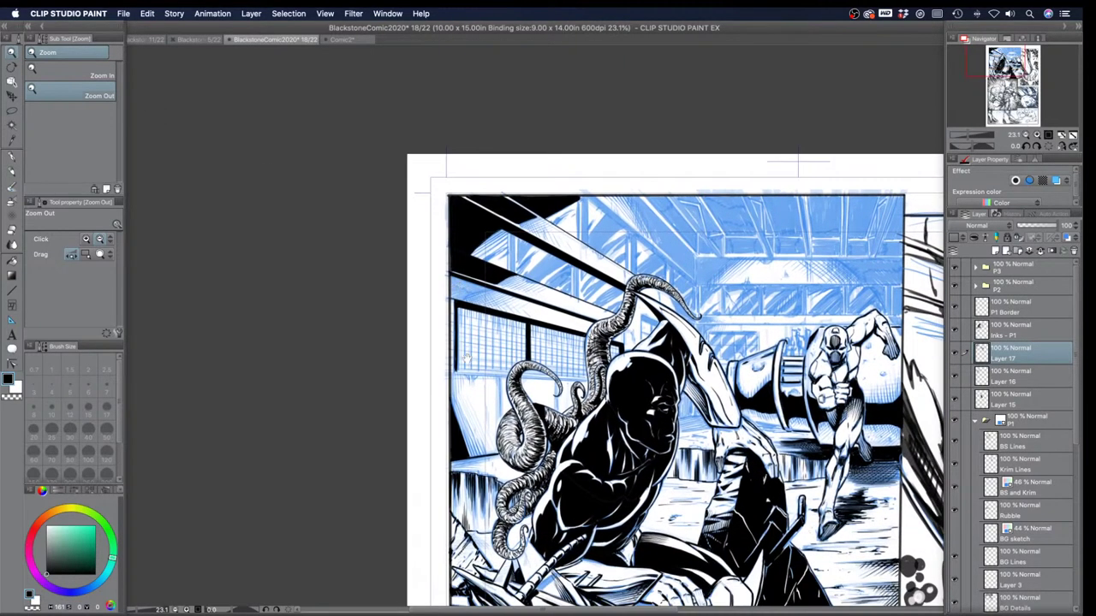
left_click_drag(466, 358, 458, 333)
scroll(458, 310, "down", 1)
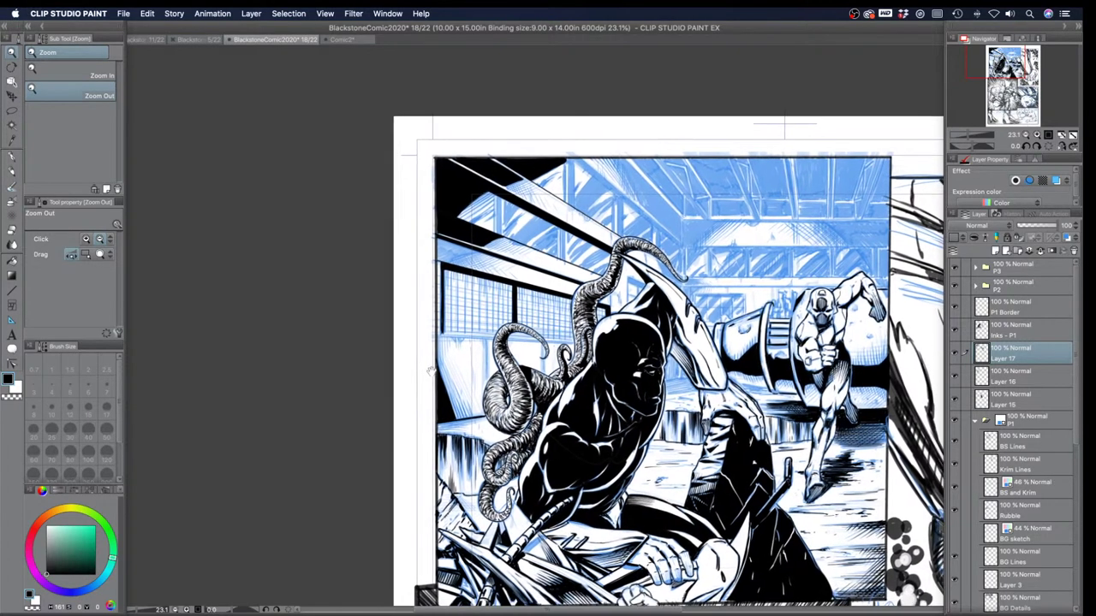
scroll(461, 452, "down", 1)
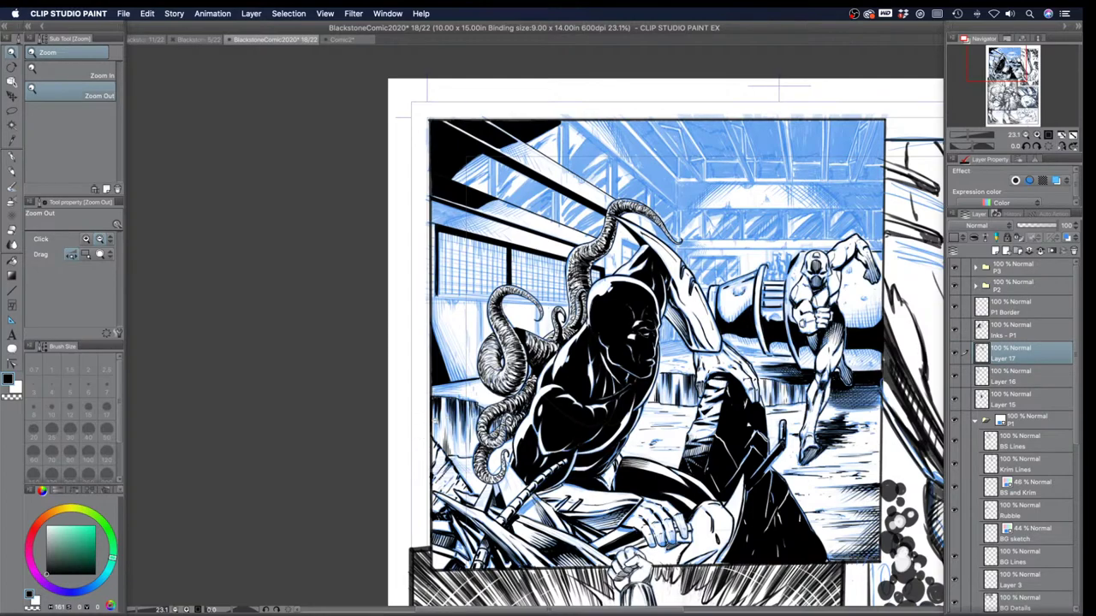
Step: Try thin diagonal G-pen strokes at size 7 over the wall and floor edge beside the tentacles, and undo them
left_click(13, 158)
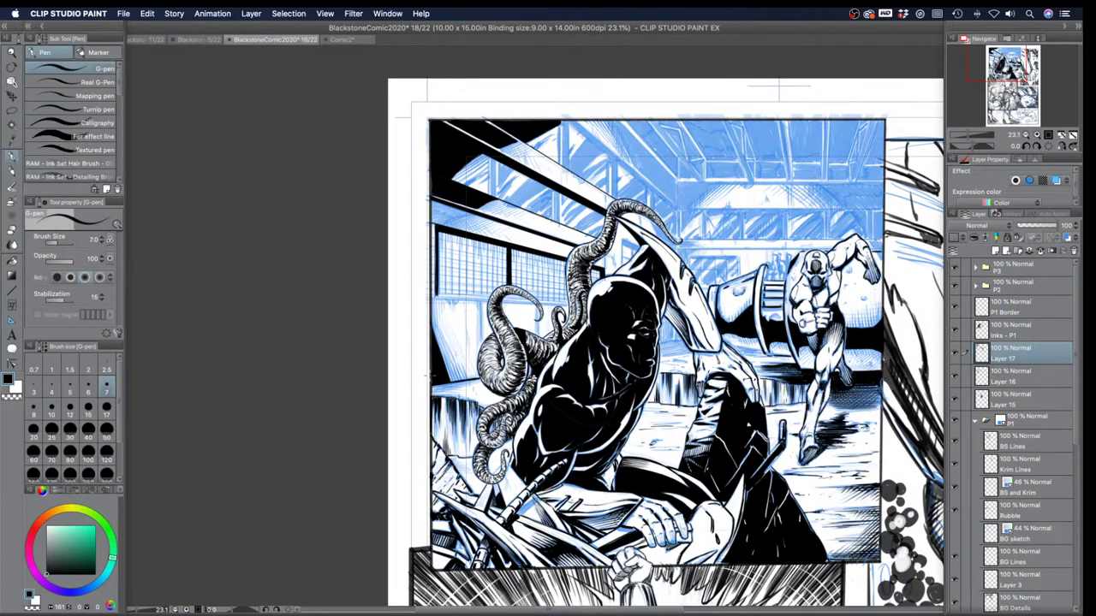
mouse_move(361, 366)
left_mouse_down()
mouse_move(428, 365)
mouse_move(416, 356)
mouse_move(430, 383)
left_mouse_up()
key("ctrl+z")
key("ctrl+z")
key("ctrl+z")
left_click_drag(396, 335, 469, 335)
left_click_drag(469, 335, 456, 348)
key("ctrl+z")
key("ctrl+z")
key("ctrl+z")
left_click_drag(428, 436, 444, 422)
left_click_drag(428, 437, 461, 413)
mouse_move(428, 445)
left_mouse_down()
mouse_move(462, 413)
mouse_move(450, 426)
left_mouse_up()
left_click_drag(445, 442, 476, 416)
mouse_move(452, 452)
left_mouse_down()
mouse_move(471, 431)
mouse_move(467, 442)
left_mouse_up()
key("ctrl+z")
key("ctrl+z")
key("ctrl+z")
Step: Try bold diagonal shadow strokes on the broken floor edges beside the tentacles and behind the figure with the G-pen at size 25, and undo them
key("bracketright")
key("bracketright")
key("bracketright")
key("bracketright")
key("bracketright")
key("bracketright")
key("bracketright")
left_click_drag(433, 399, 466, 447)
left_click_drag(454, 428, 464, 449)
left_click_drag(440, 393, 445, 405)
left_click_drag(659, 373, 673, 392)
mouse_move(664, 380)
left_mouse_down()
mouse_move(680, 401)
mouse_move(668, 400)
left_mouse_up()
left_click_drag(673, 378, 692, 398)
left_click_drag(670, 397, 679, 406)
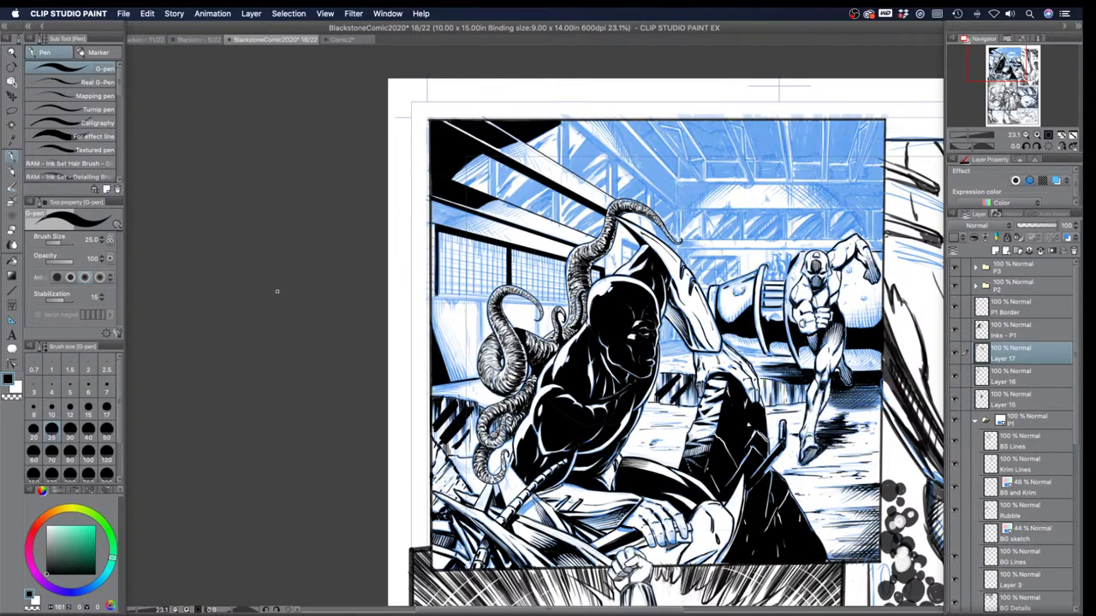
key("super+z")
key("super+z")
key("super+z")
key("super+z")
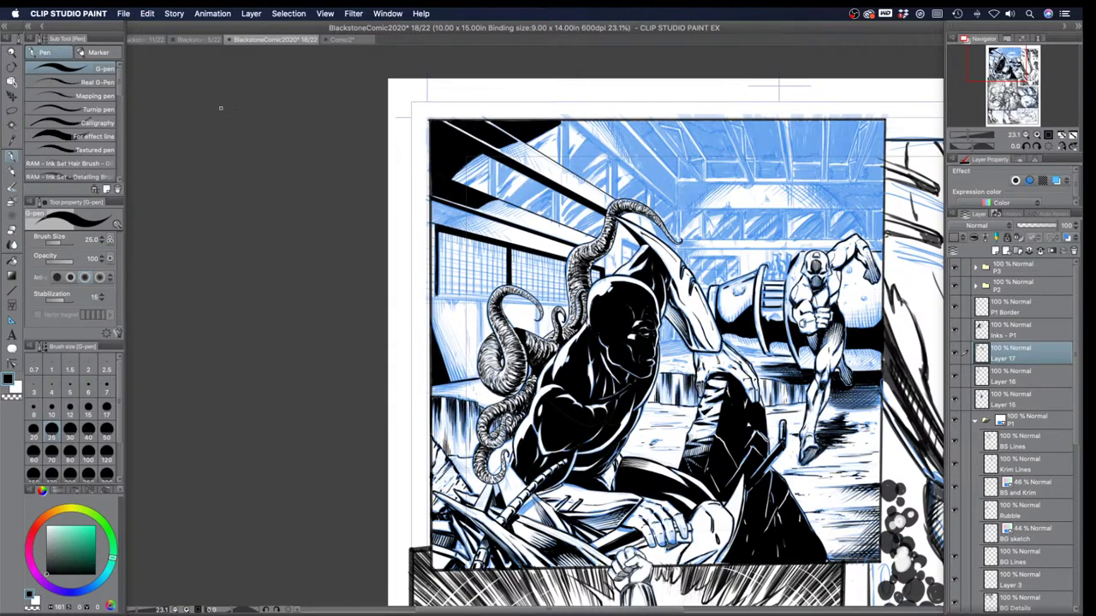
Step: Ink both edges of the vertical post between the panel's top border and the upper beam with the G-pen at size 6, and fill it black
left_click(12, 53)
left_click(521, 96, "alt")
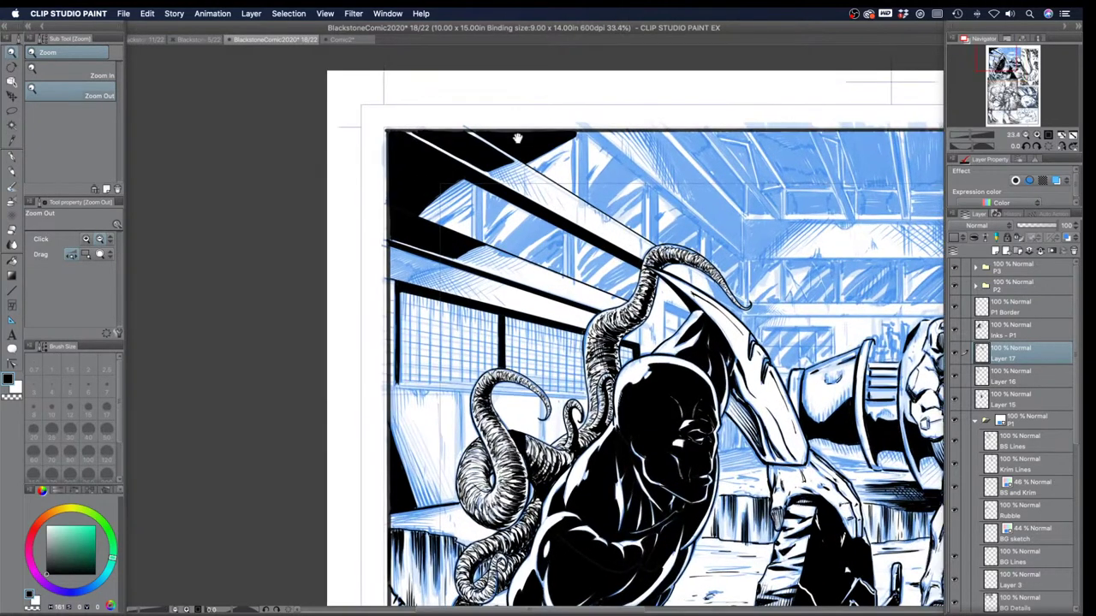
left_click_drag(519, 134, 502, 309)
left_click(499, 315, "alt")
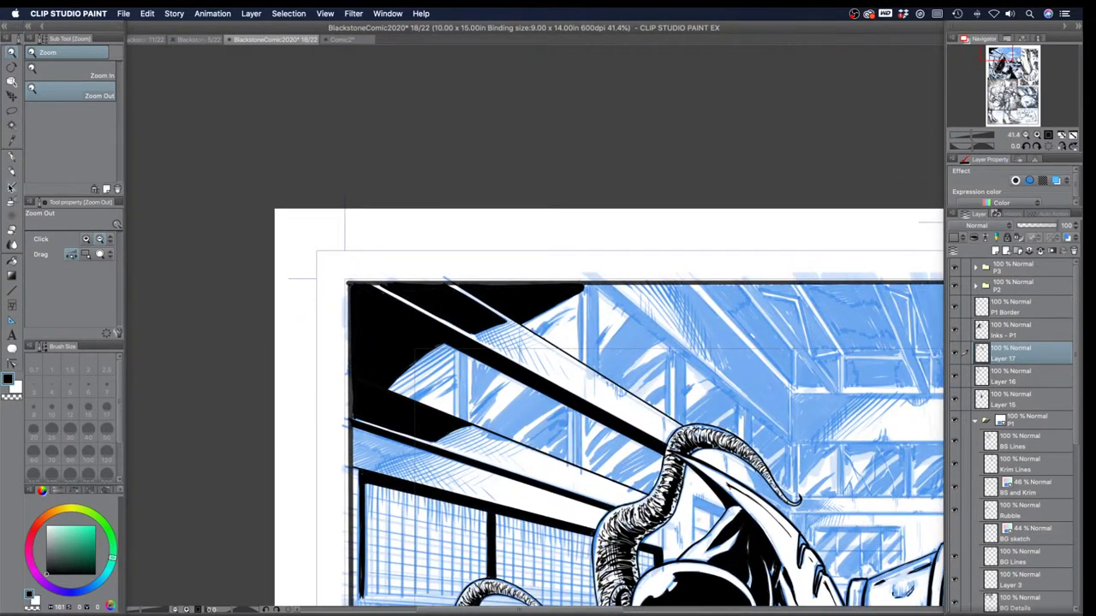
left_click(12, 156)
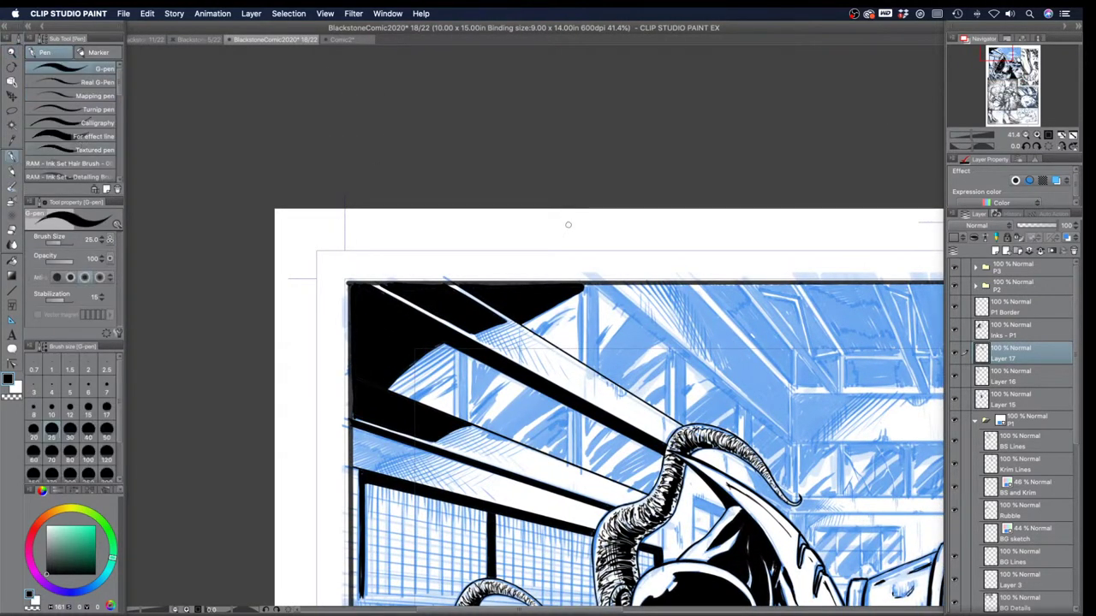
left_click(69, 406)
left_click(51, 406)
left_click(34, 406)
left_click(107, 383)
left_click(87, 382)
left_click_drag(587, 296, 588, 364)
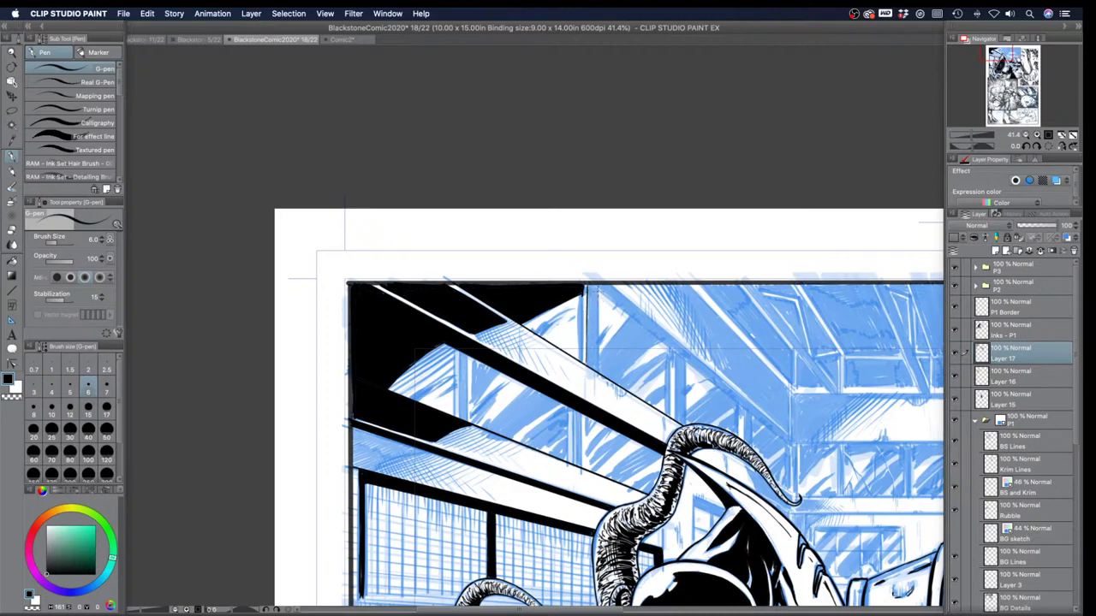
left_click_drag(602, 287, 599, 368)
key("bracketright")
left_click_drag(593, 286, 597, 299)
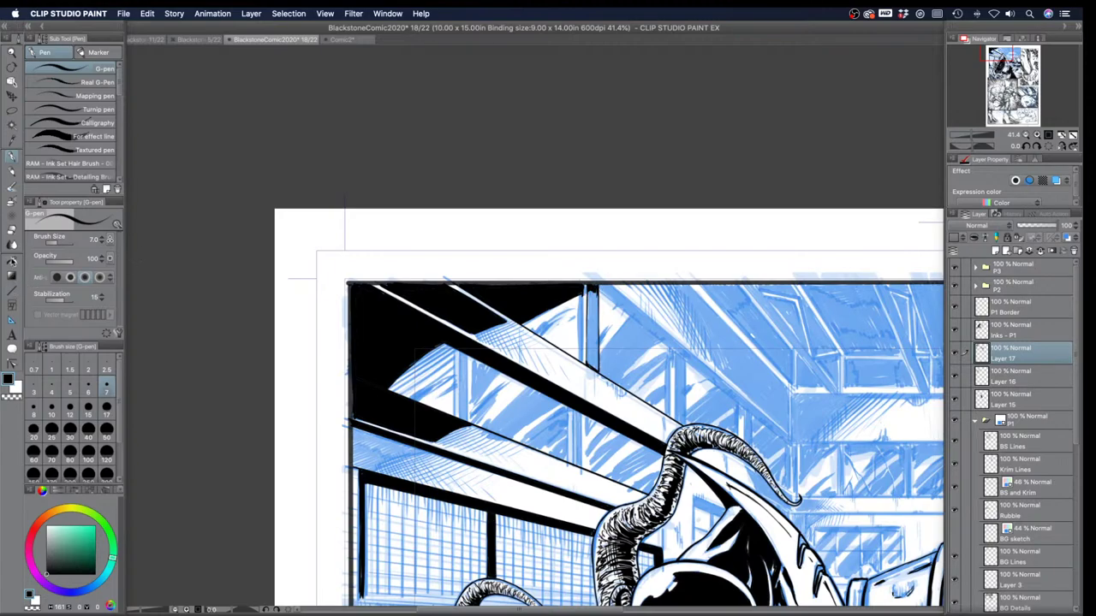
left_click(13, 261)
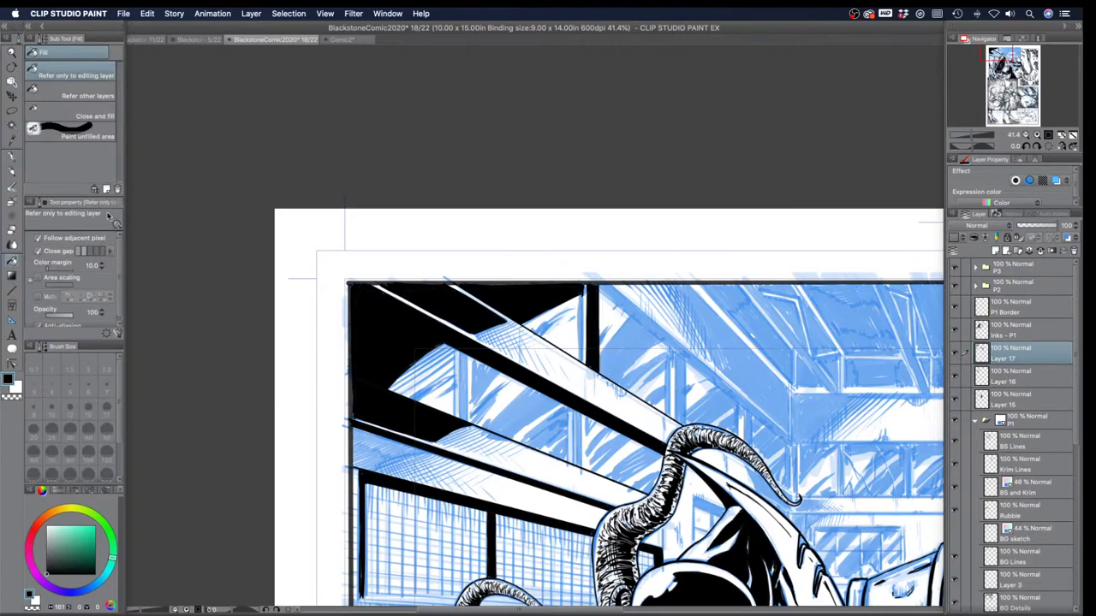
Step: Thicken the line along the vertical post's left edge with the G-pen at size 8
left_click(13, 159)
key("bracketright")
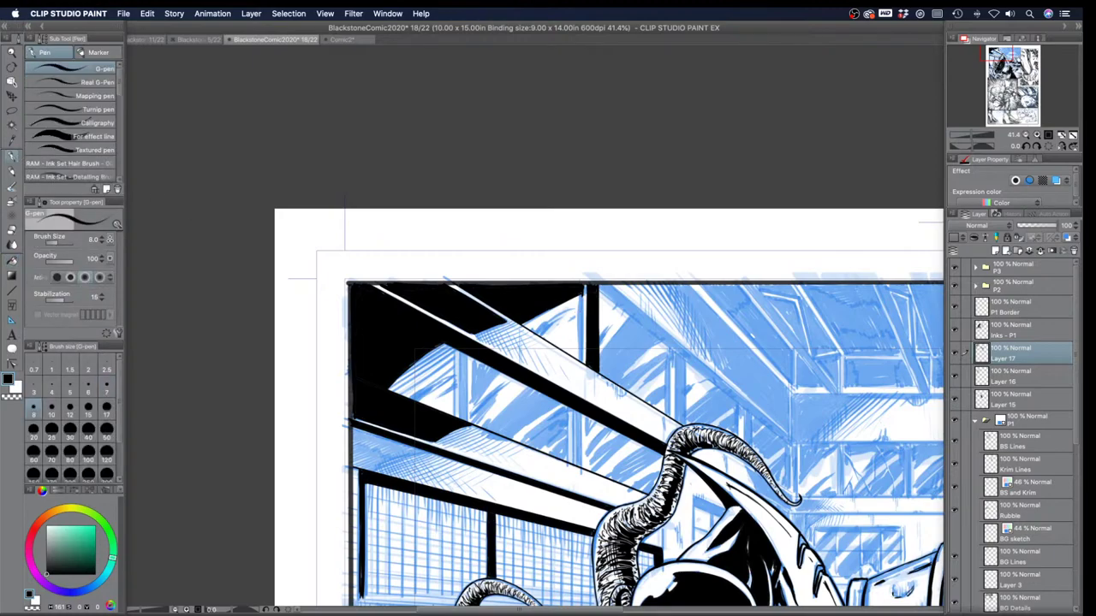
left_click_drag(583, 291, 582, 362)
left_click_drag(583, 299, 581, 351)
Step: Ink the two long edges of the diagonal wall beam right of the post with the G-pen at size 3 and fill the strip black
key("r")
left_click_drag(459, 395, 532, 297)
left_click_drag(467, 371, 570, 361)
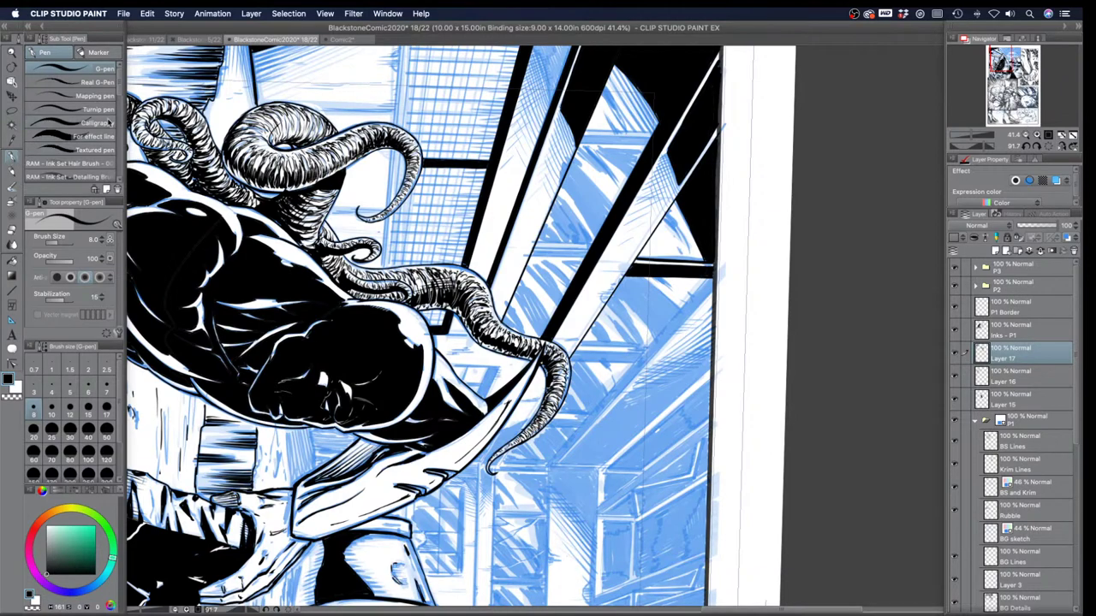
key("bracketleft")
key("bracketleft")
key("bracketleft")
key("bracketleft")
key("bracketleft")
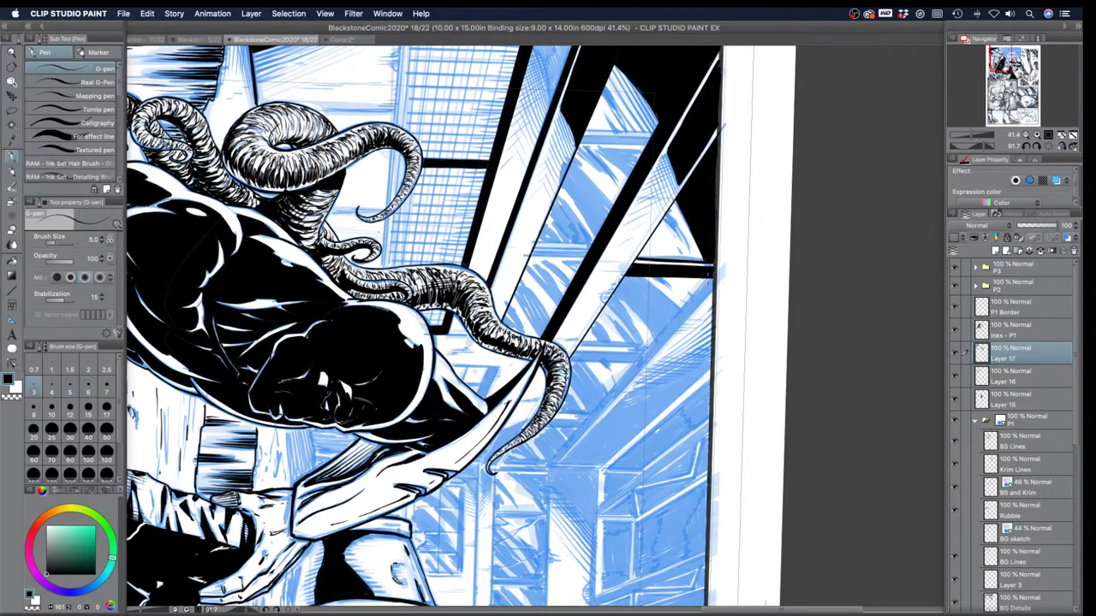
left_click_drag(711, 278, 548, 463)
left_click_drag(711, 291, 556, 464)
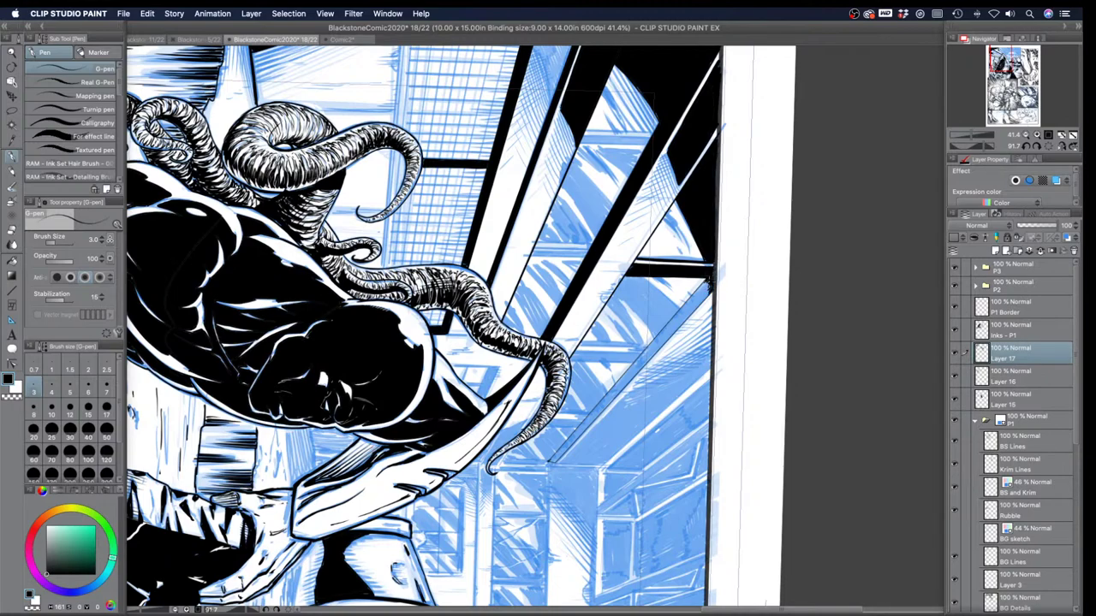
left_click(13, 261)
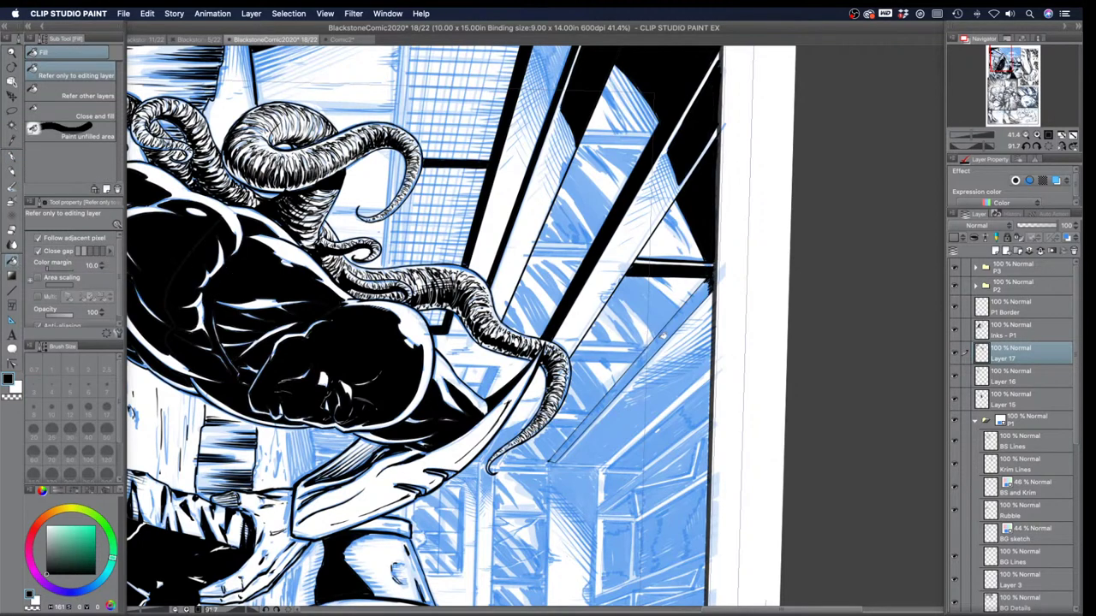
left_click(661, 337)
Step: Outline the shadow beside the black wall beam with the G-pen, close its edge near the panel border at size 7, and fill it black
left_click(13, 158)
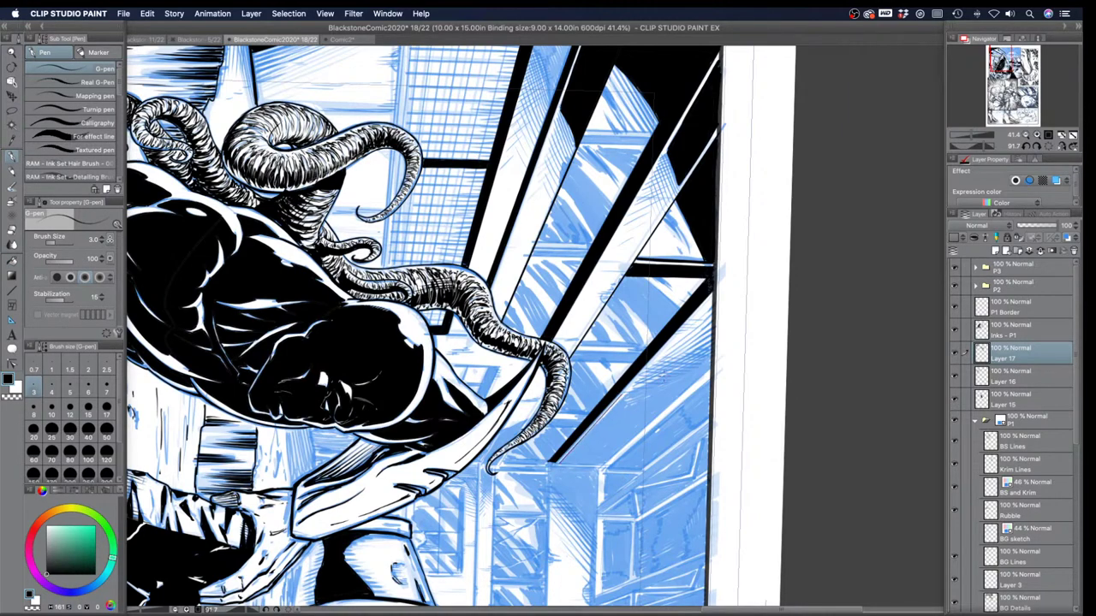
left_click_drag(707, 356, 618, 396)
mouse_move(710, 367)
left_mouse_down()
mouse_move(606, 460)
mouse_move(564, 464)
left_mouse_up()
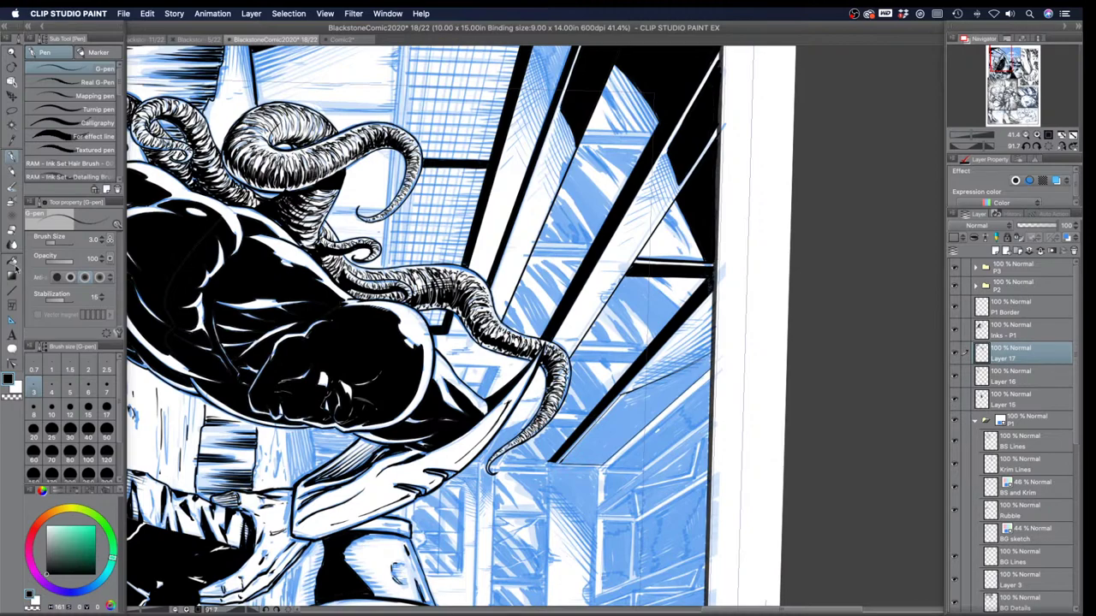
left_click(14, 262)
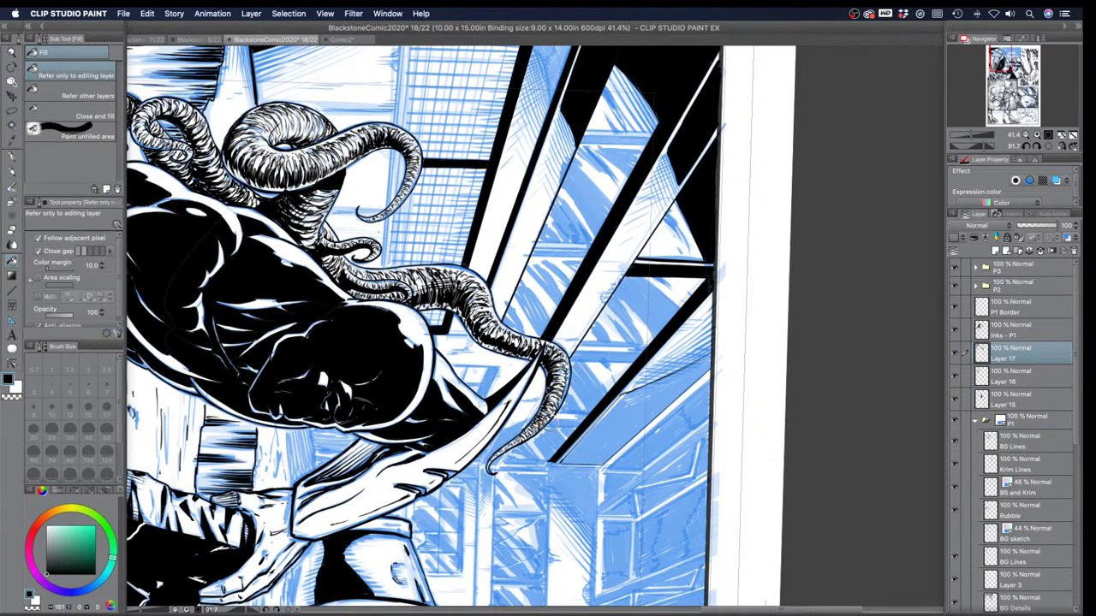
left_click(557, 428)
key("super+z")
left_click(14, 156)
key("bracketright")
key("bracketright")
key("bracketright")
key("bracketright")
mouse_move(680, 375)
left_mouse_down()
mouse_move(712, 353)
mouse_move(701, 372)
left_mouse_up()
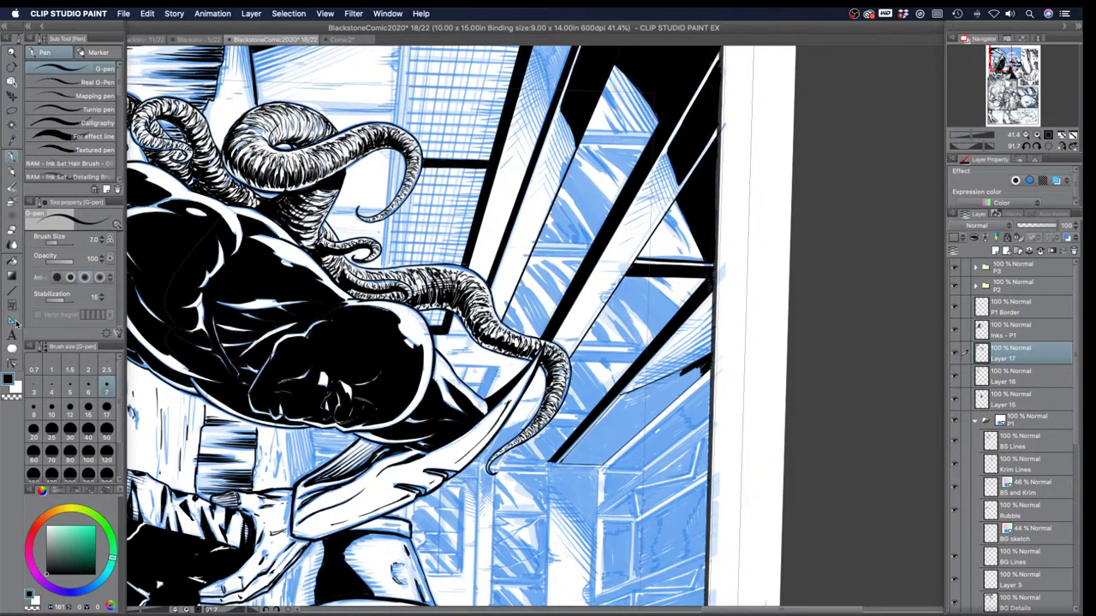
left_click(12, 261)
left_click(606, 426)
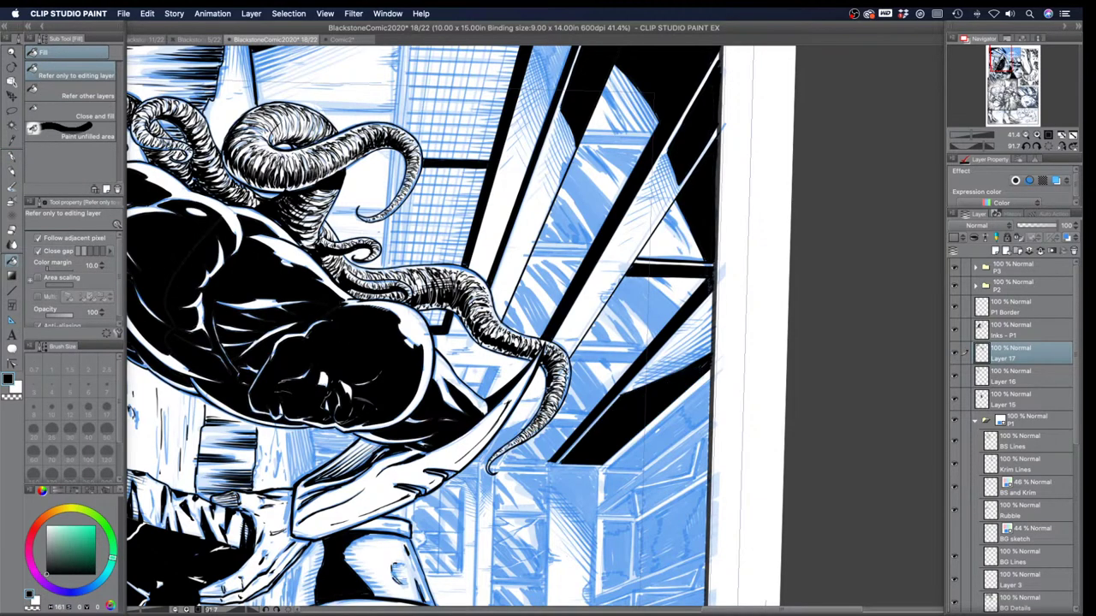
scroll(453, 360, "down", 5)
scroll(434, 314, "down", 3)
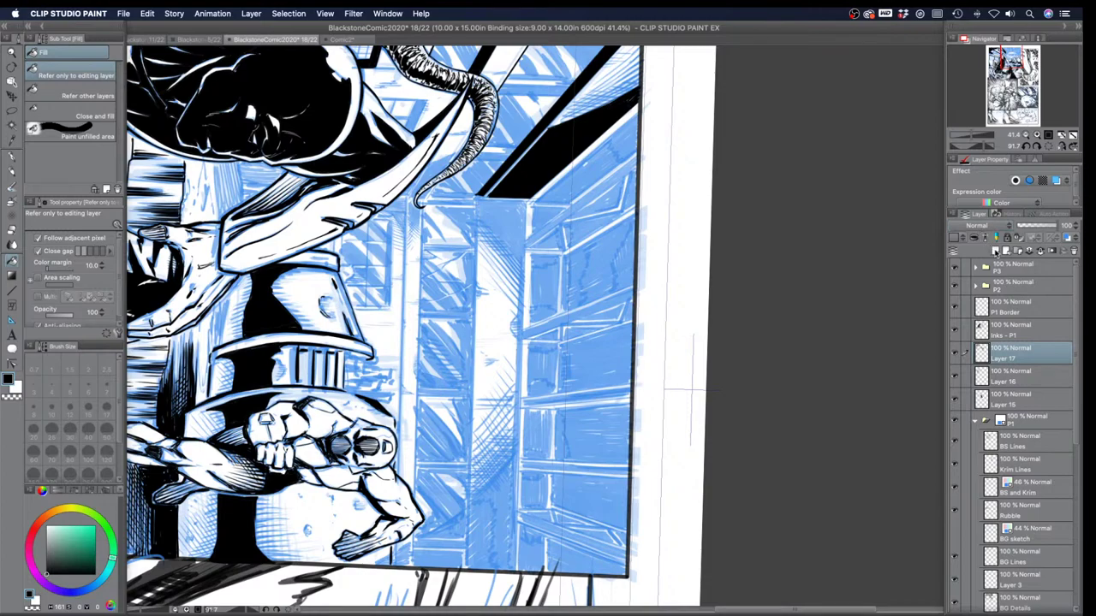
Step: On a new layer, select the ceiling area with the Polyline selection, fill it black, and lower the layer's opacity to 47%
left_click(995, 251)
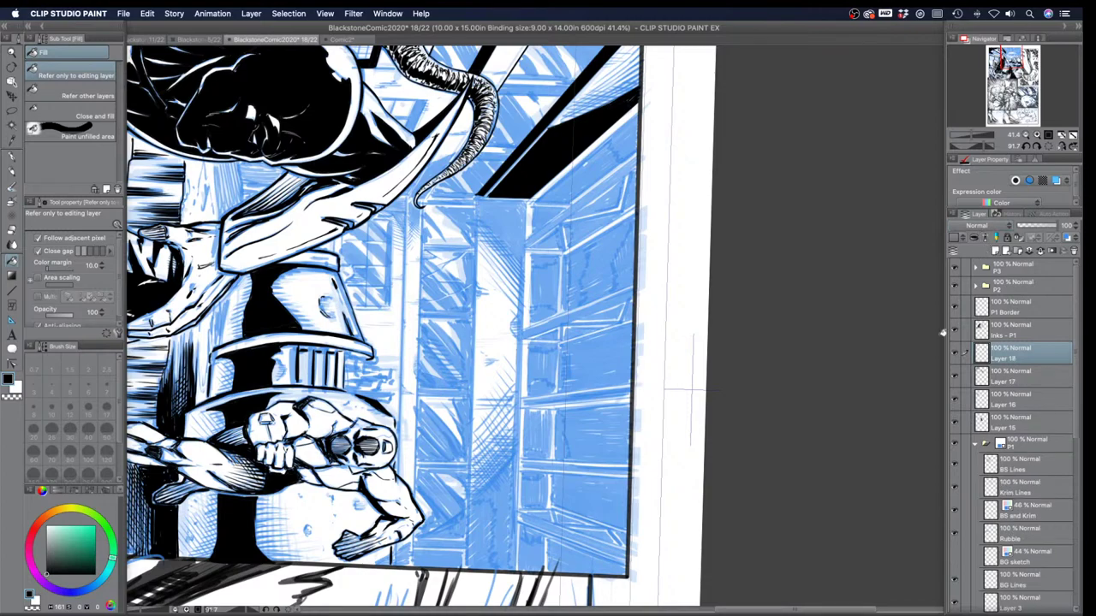
left_click(11, 111)
left_click(43, 121)
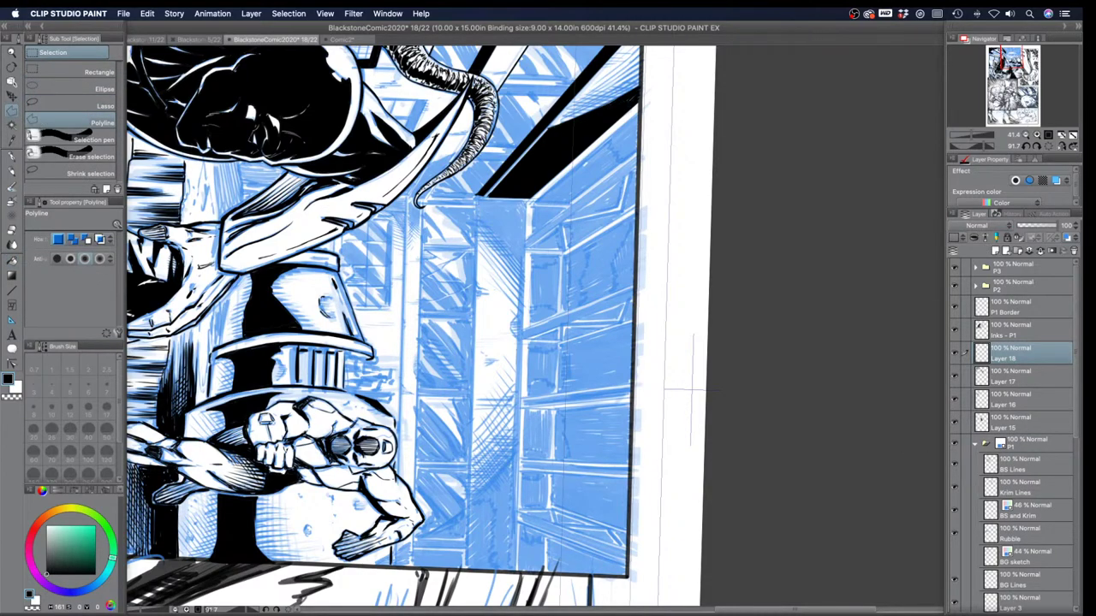
left_click(526, 200)
left_click(513, 572)
left_click(626, 575)
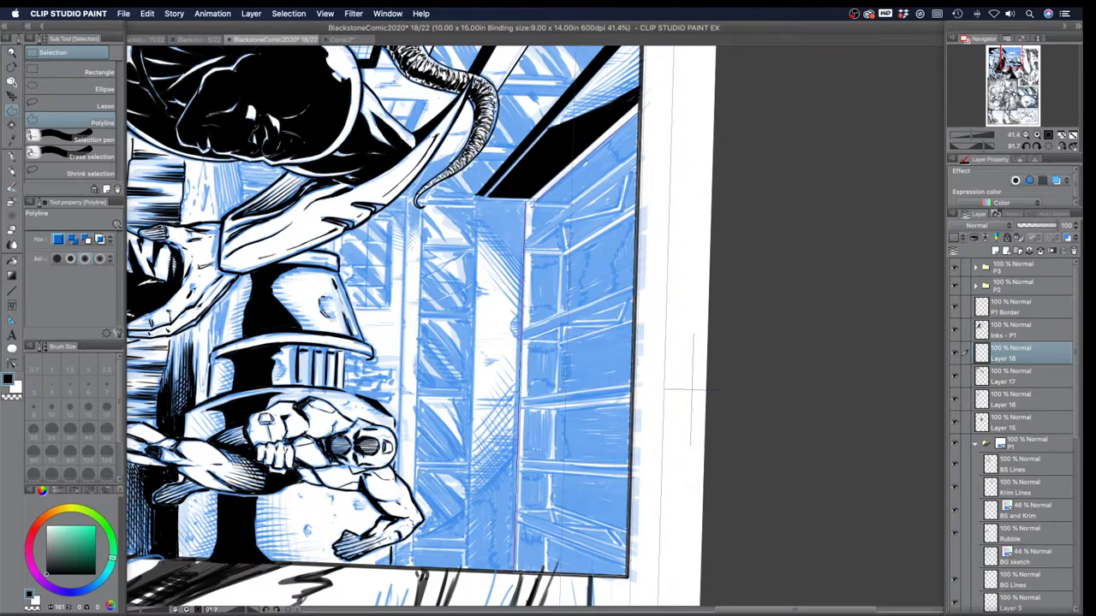
left_click(639, 111)
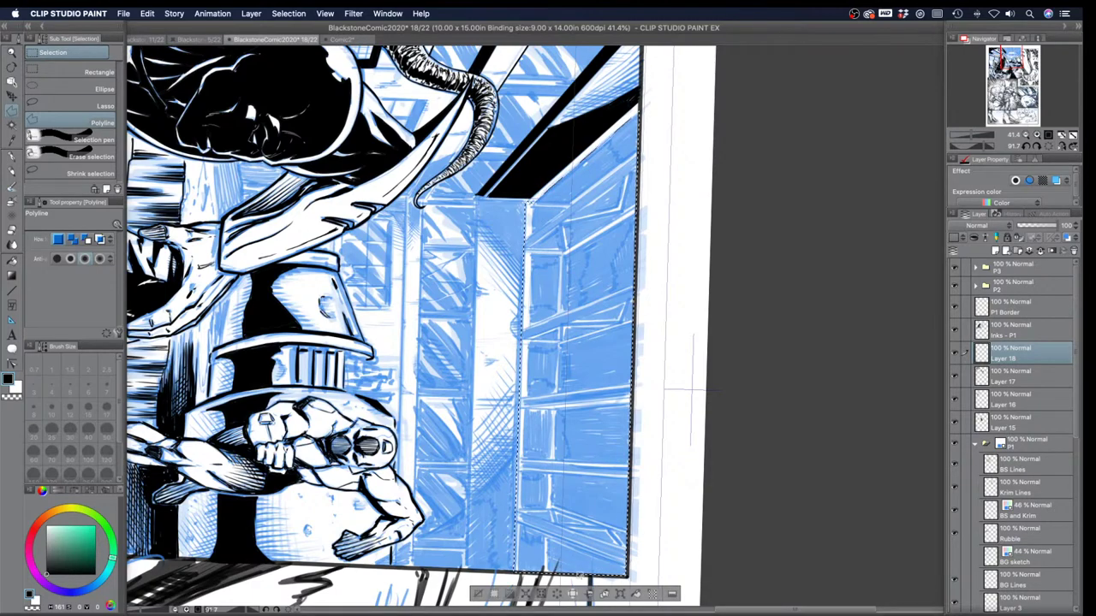
left_click(635, 594)
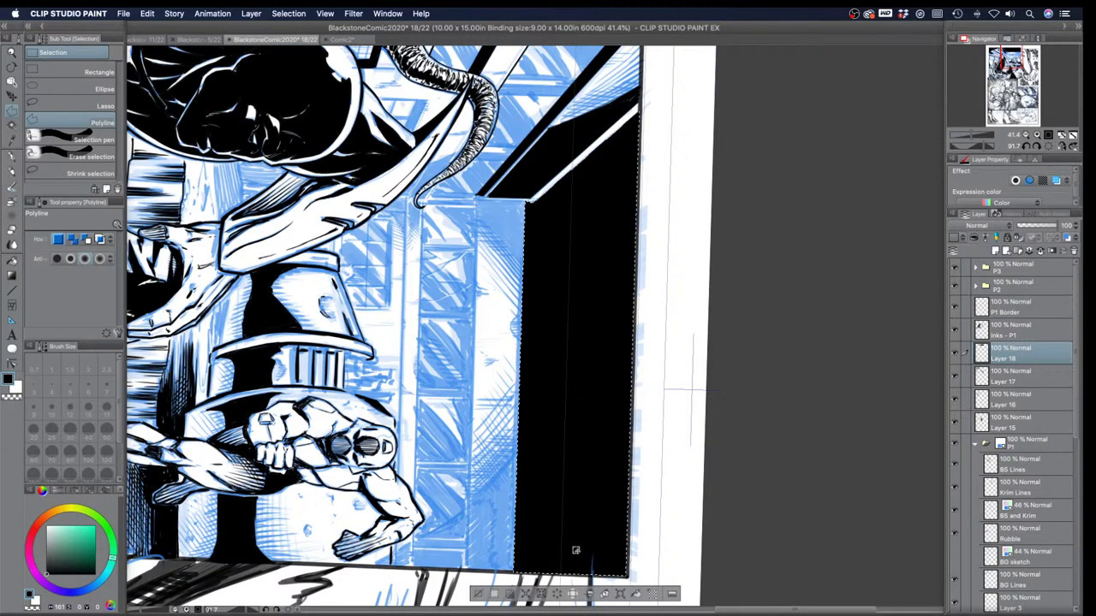
left_click_drag(1046, 228, 1033, 227)
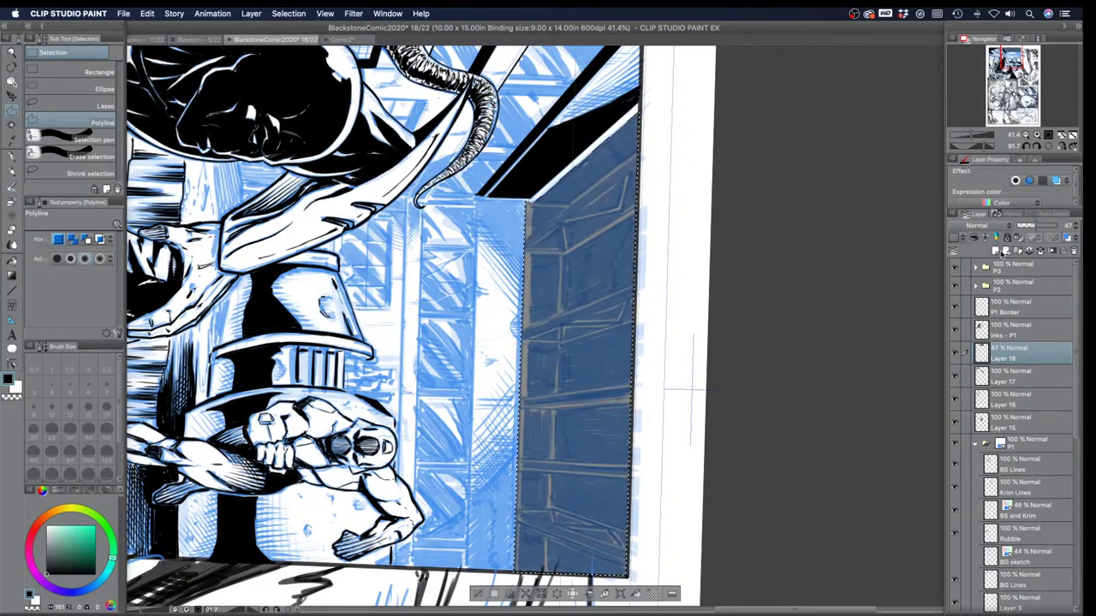
key("ctrl+d")
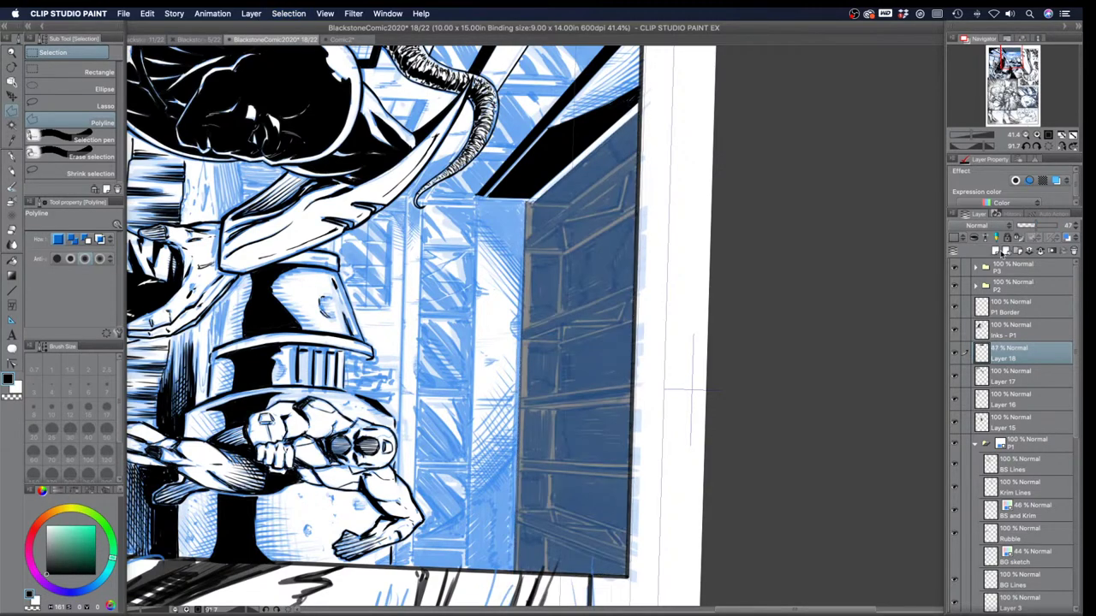
Step: Carve the first long rafter line out of the black ceiling with the G-pen in transparent colour at size 8
left_click(12, 159)
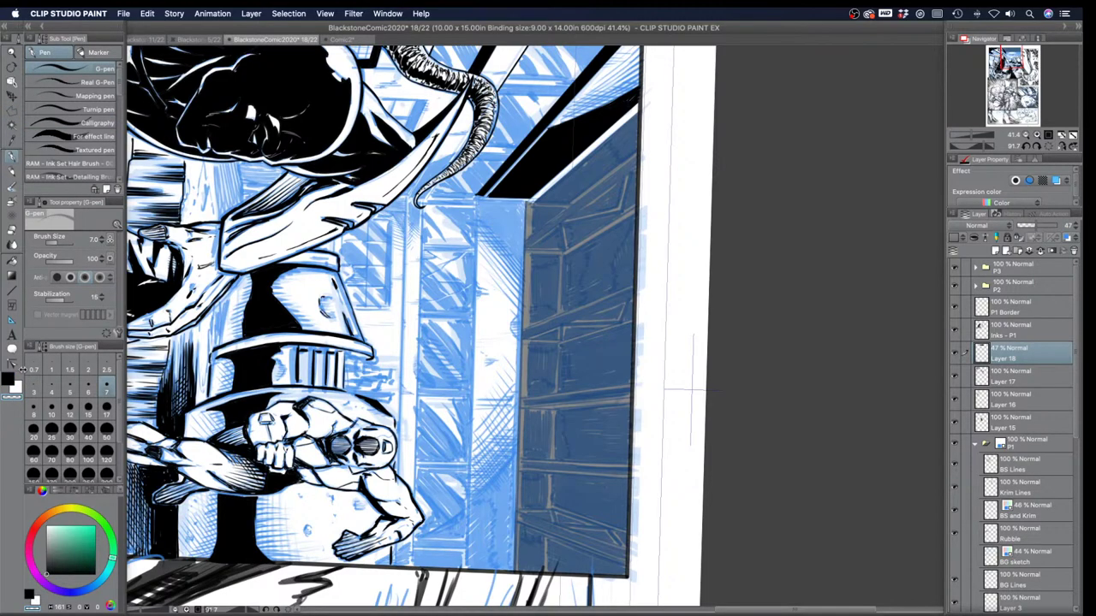
key("r")
left_click_drag(632, 104, 307, 244)
key("p")
key("]")
key("]")
key("]")
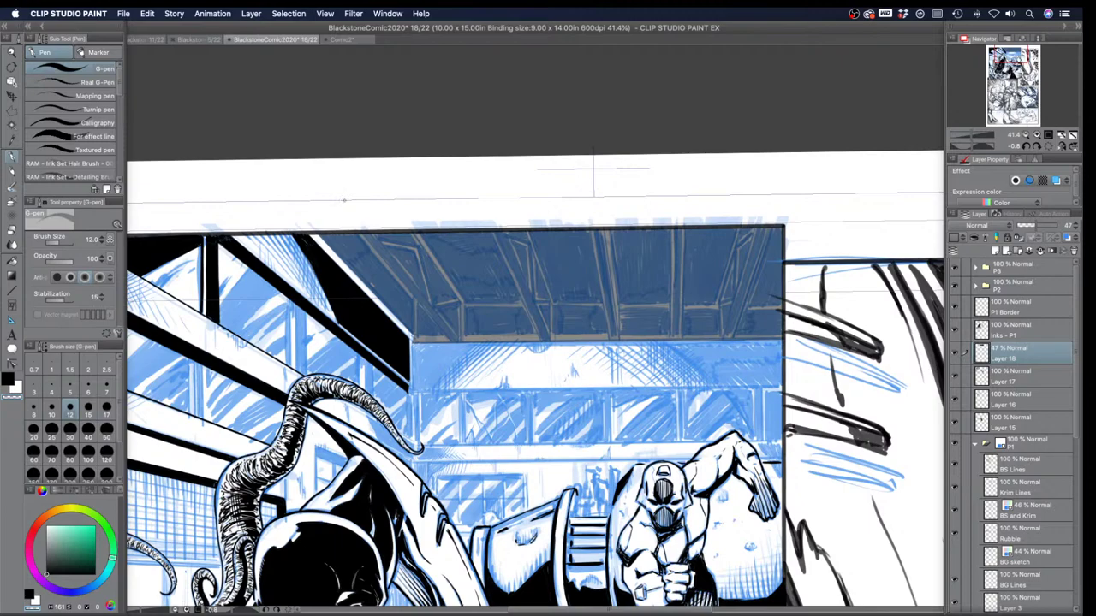
key("bracketleft")
key("bracketleft")
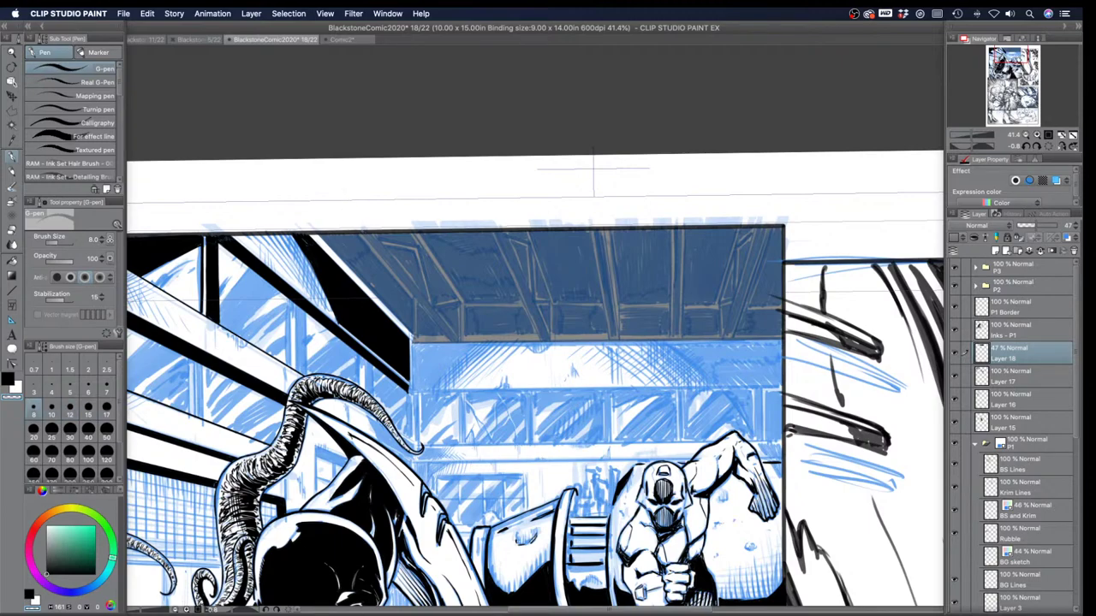
left_click_drag(359, 234, 450, 341)
Step: Carve the remaining edges of the leftmost rafter out of the black with the transparent G-pen at sizes 6 and 4
key("bracketleft")
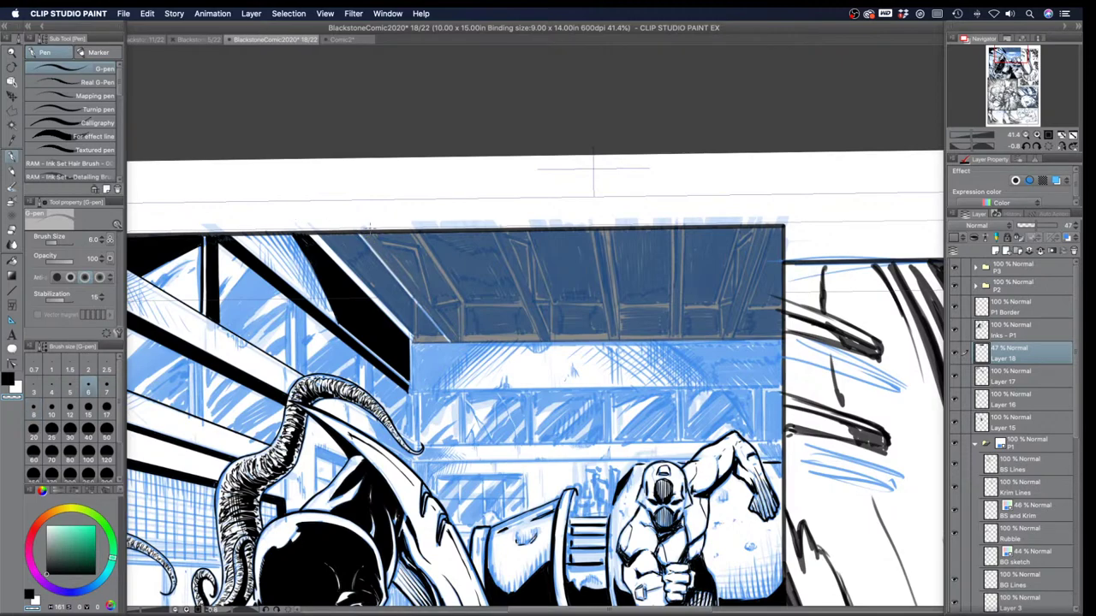
mouse_move(416, 235)
left_mouse_down()
mouse_move(463, 303)
mouse_move(463, 338)
left_mouse_up()
left_click_drag(382, 243, 416, 250)
key("super+z")
left_click_drag(417, 255, 423, 291)
key("super+z")
mouse_move(416, 250)
left_mouse_down()
mouse_move(428, 303)
mouse_move(459, 302)
left_mouse_up()
key("bracketleft")
key("bracketleft")
left_click_drag(380, 241, 452, 338)
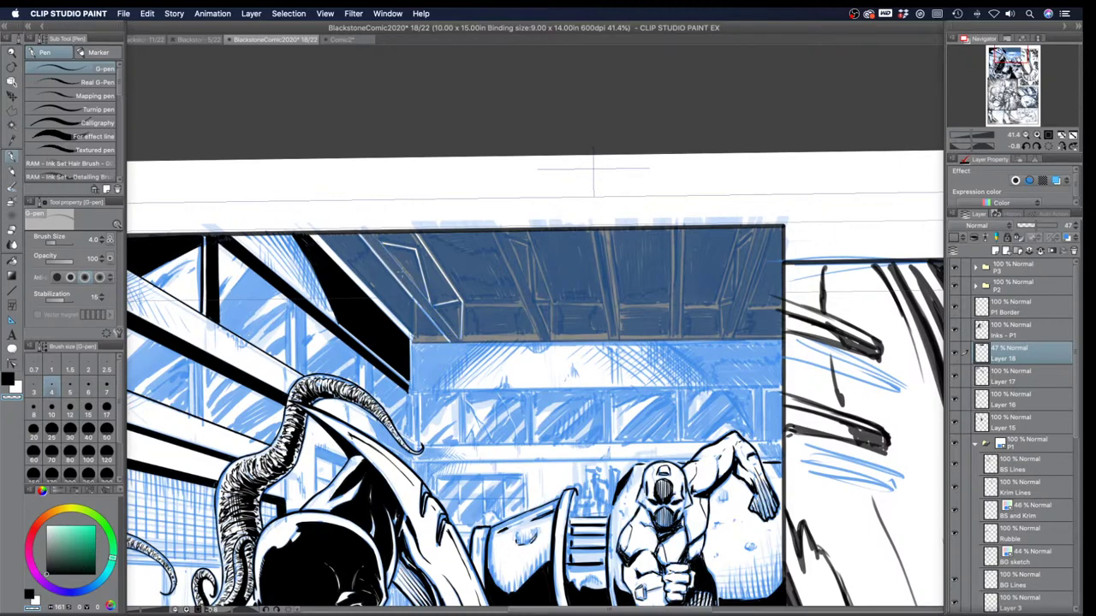
Step: Raise the ceiling layer's opacity to 56% and carve the second rafter's edges with the transparent G-pen at size 4
mouse_move(1038, 226)
left_mouse_down()
mouse_move(1059, 223)
mouse_move(1022, 224)
left_mouse_up()
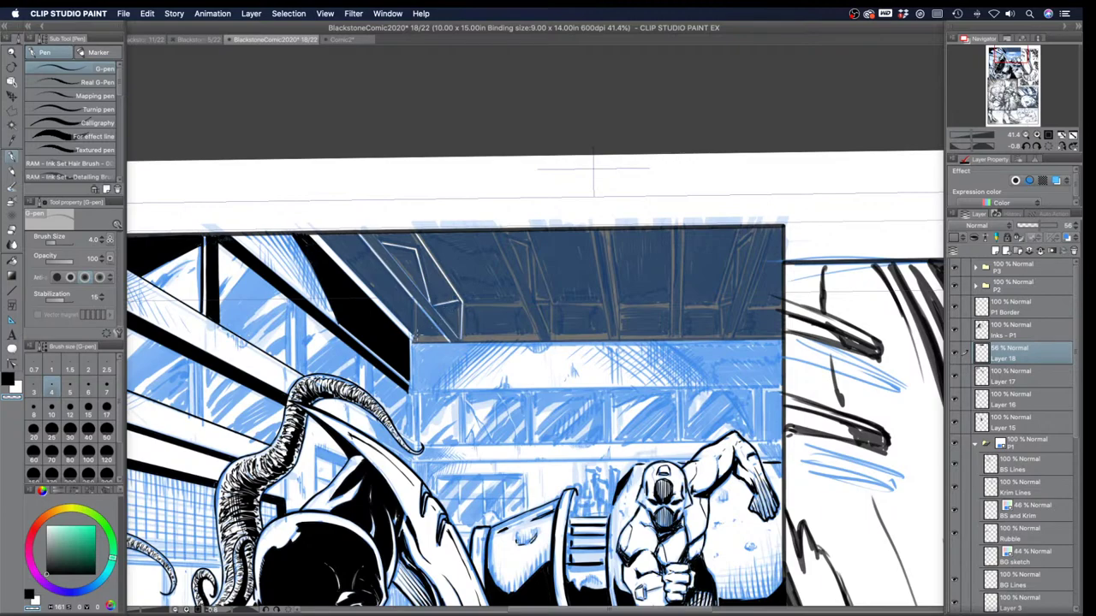
left_click_drag(493, 234, 539, 341)
left_click_drag(529, 290, 553, 332)
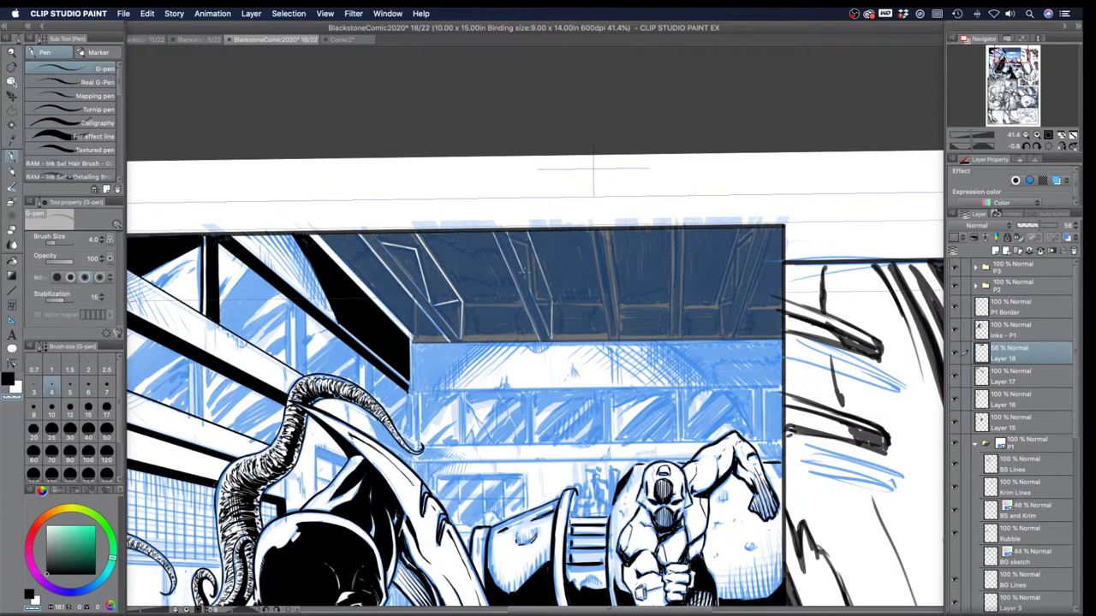
mouse_move(508, 238)
left_mouse_down()
mouse_move(528, 291)
mouse_move(533, 257)
mouse_move(552, 302)
left_mouse_up()
Step: Carve the edges of the three remaining rafters toward the panel's right border with the transparent G-pen at size 4
left_click_drag(591, 233, 609, 341)
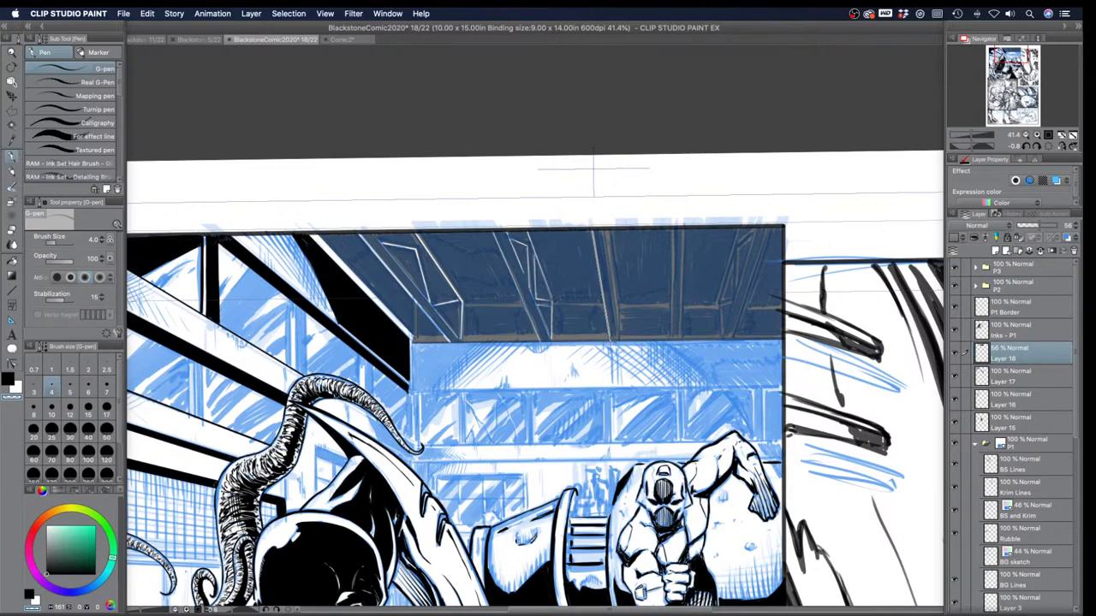
left_click_drag(606, 233, 618, 341)
left_click_drag(606, 234, 618, 339)
left_click_drag(676, 230, 672, 339)
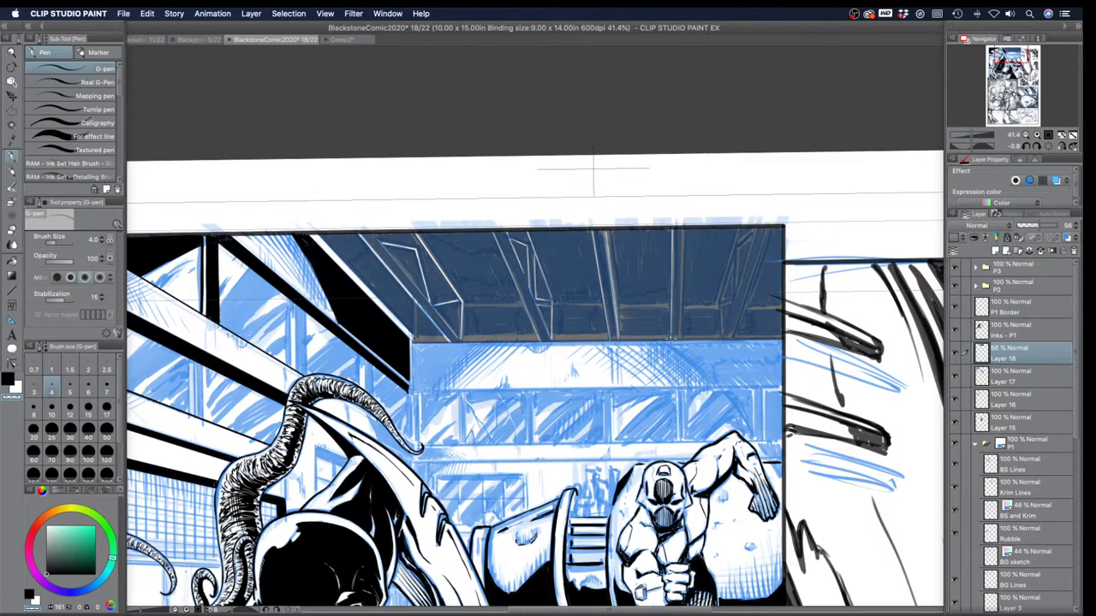
mouse_move(684, 231)
left_mouse_down()
mouse_move(677, 337)
mouse_move(723, 336)
mouse_move(756, 231)
left_mouse_up()
left_click_drag(732, 334, 767, 230)
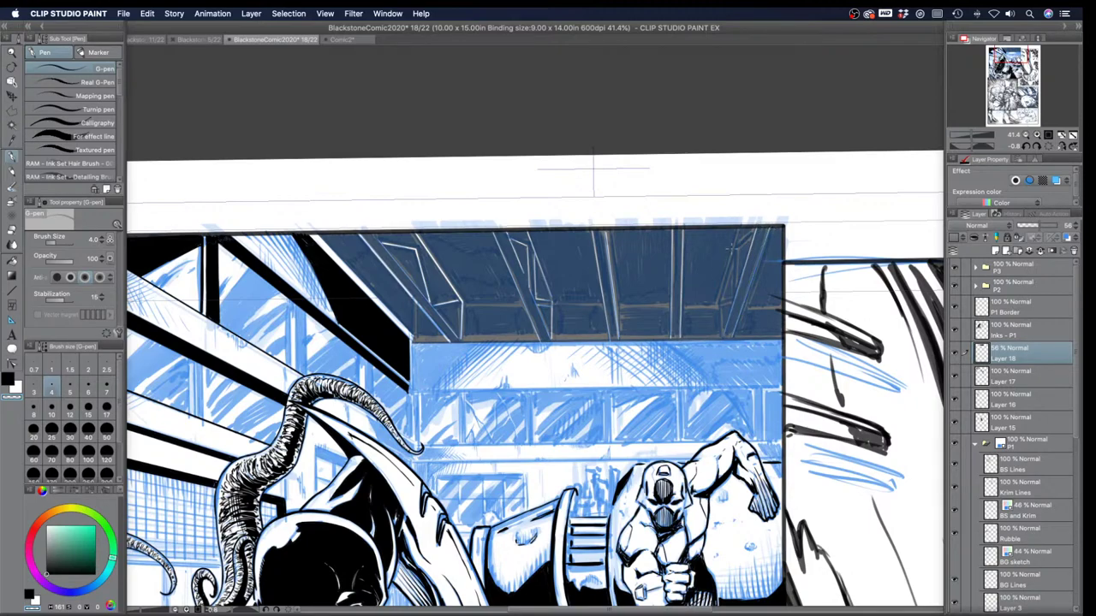
left_click_drag(718, 302, 738, 232)
key("super+z")
key("bracketright")
key("bracketright")
key("bracketright")
key("bracketright")
key("bracketright")
key("bracketright")
key("bracketright")
key("bracketright")
key("bracketleft")
key("bracketleft")
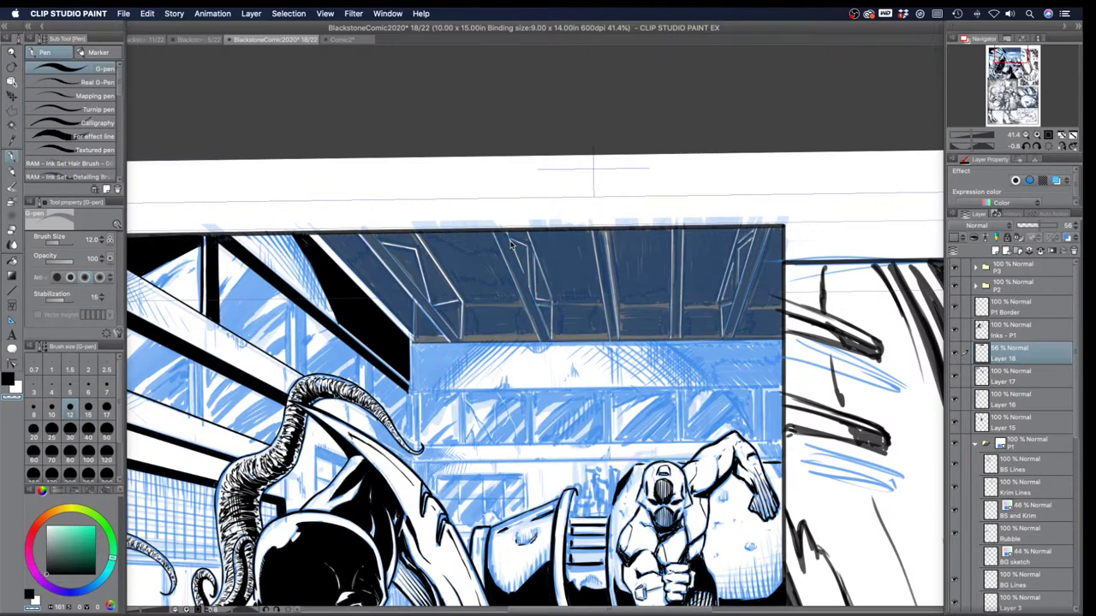
key("[")
left_click_drag(519, 304, 469, 305)
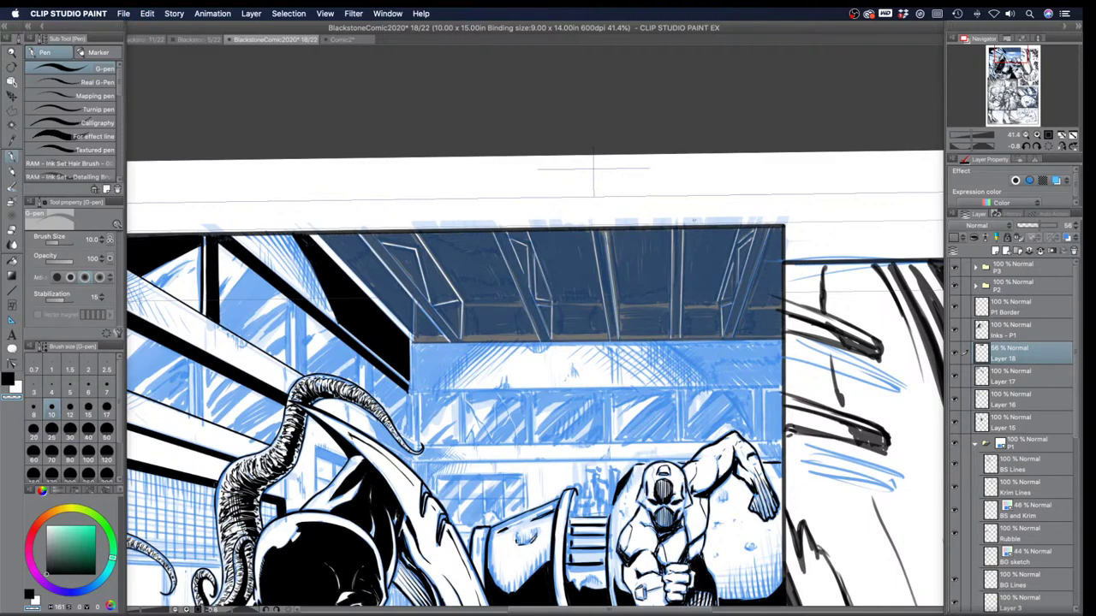
Step: Add a new layer above the black ceiling layer and ready the Straight line tool with white as the drawing colour
left_click(994, 251)
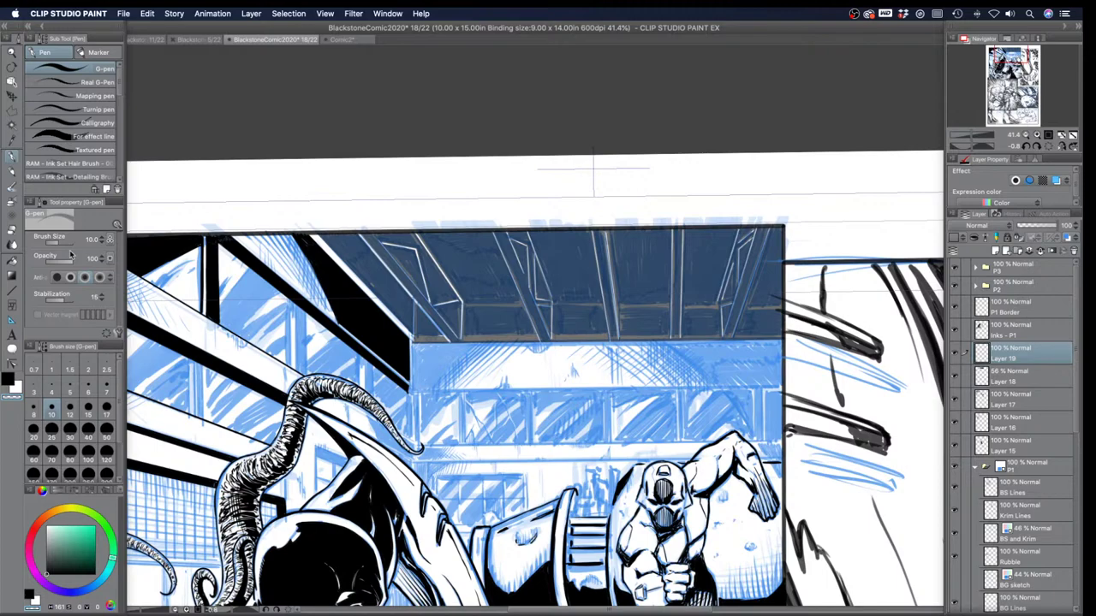
left_click(13, 292)
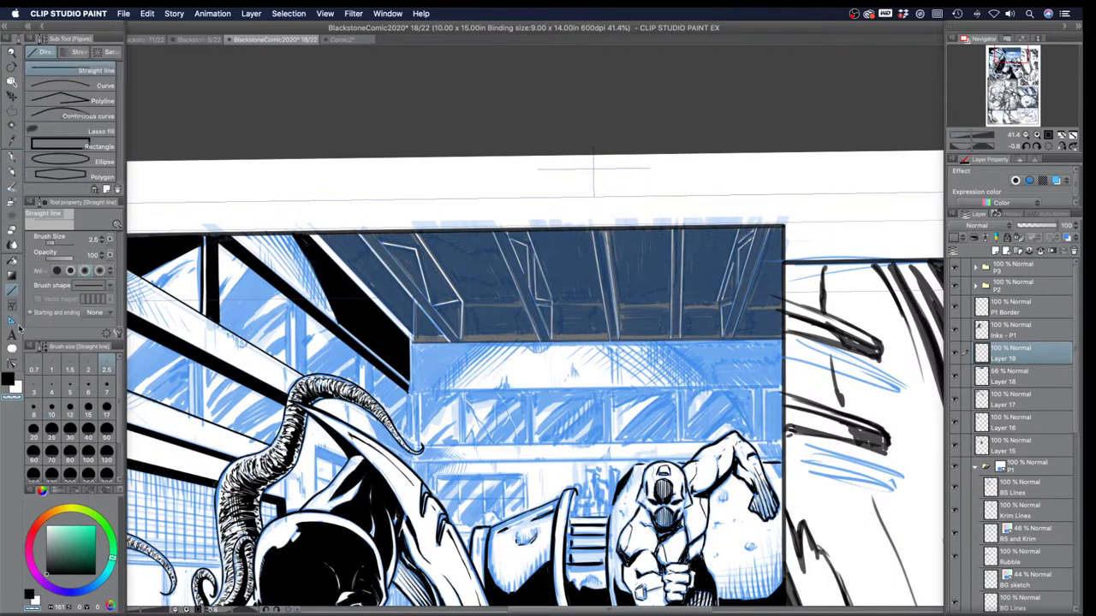
left_click(15, 392)
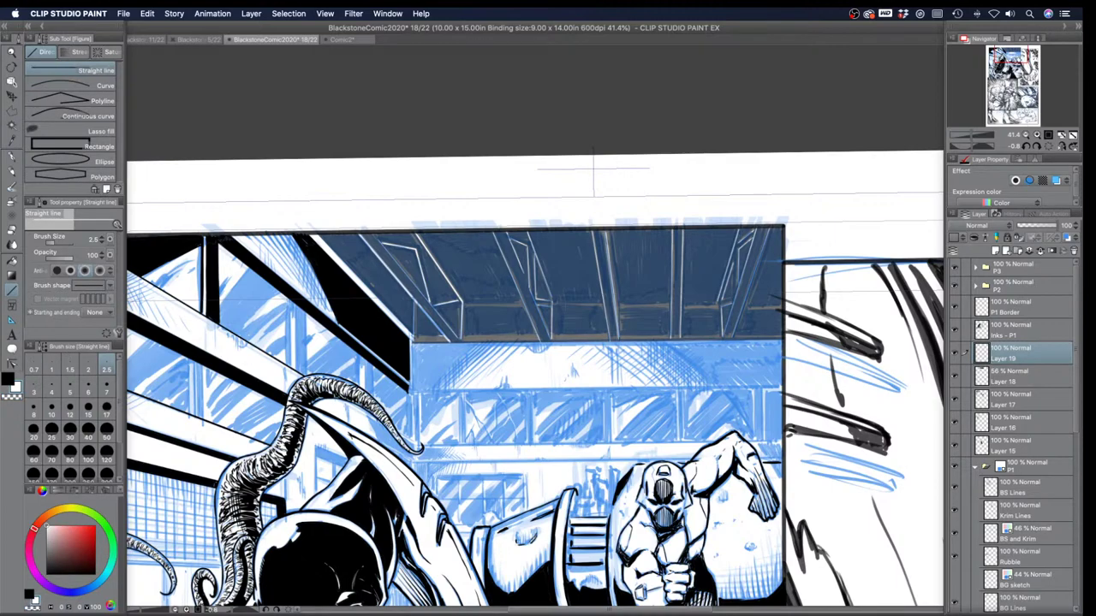
left_click_drag(781, 306, 462, 308)
key("super+z")
key("bracketright")
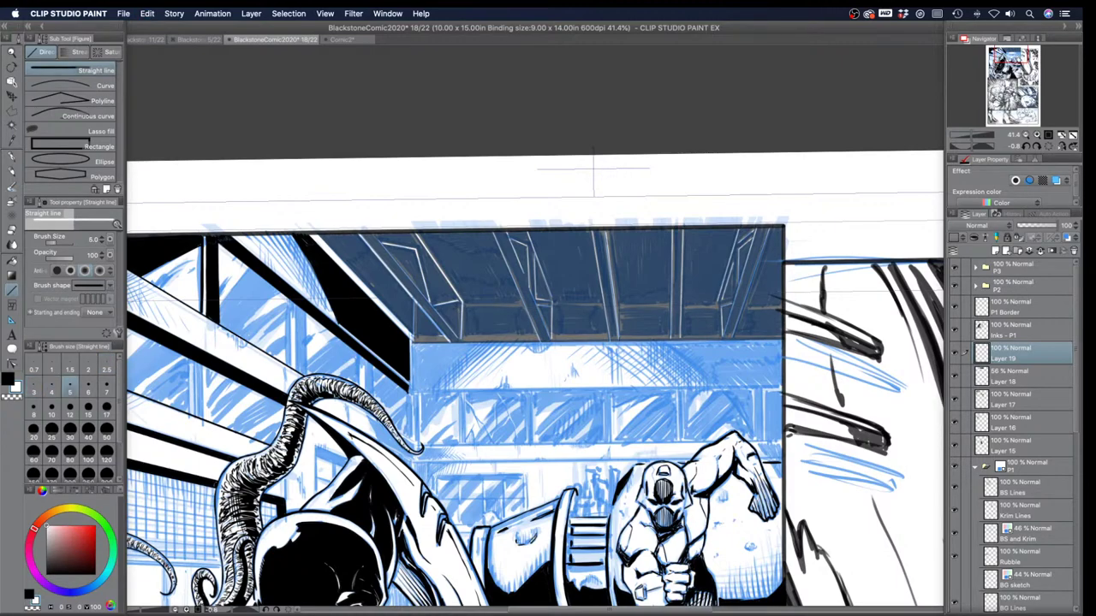
left_click_drag(781, 301, 413, 303)
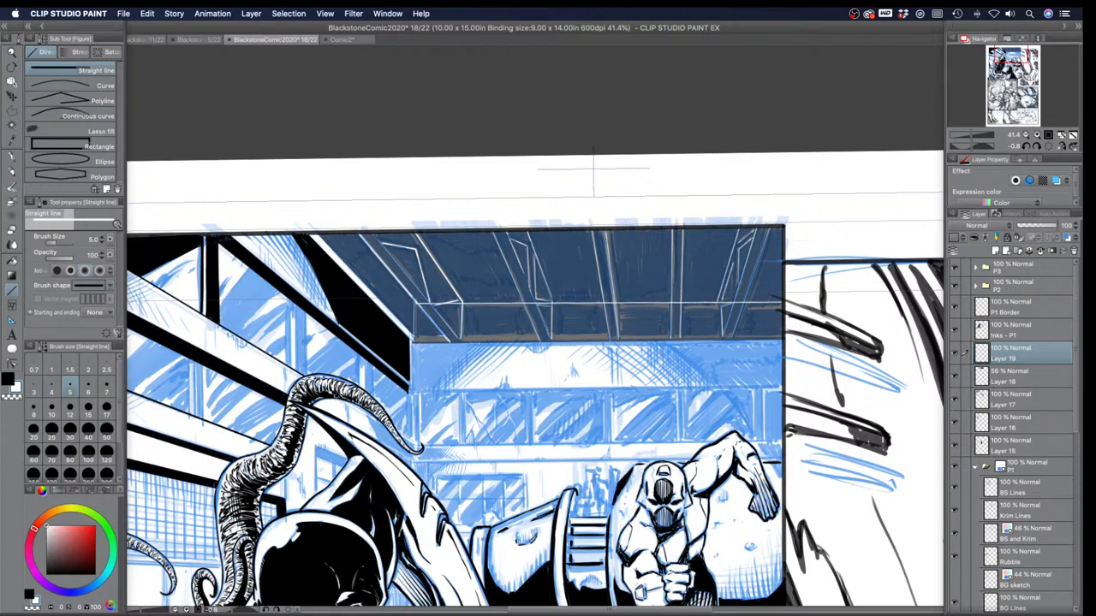
key("super+z")
key("bracketright")
key("bracketright")
left_click_drag(782, 306, 418, 303)
key("super+z")
Step: Draw two white horizontal straight lines across the ceiling's lower part, the upper at size 10 and the lower at size 15
key("bracketright")
key("bracketright")
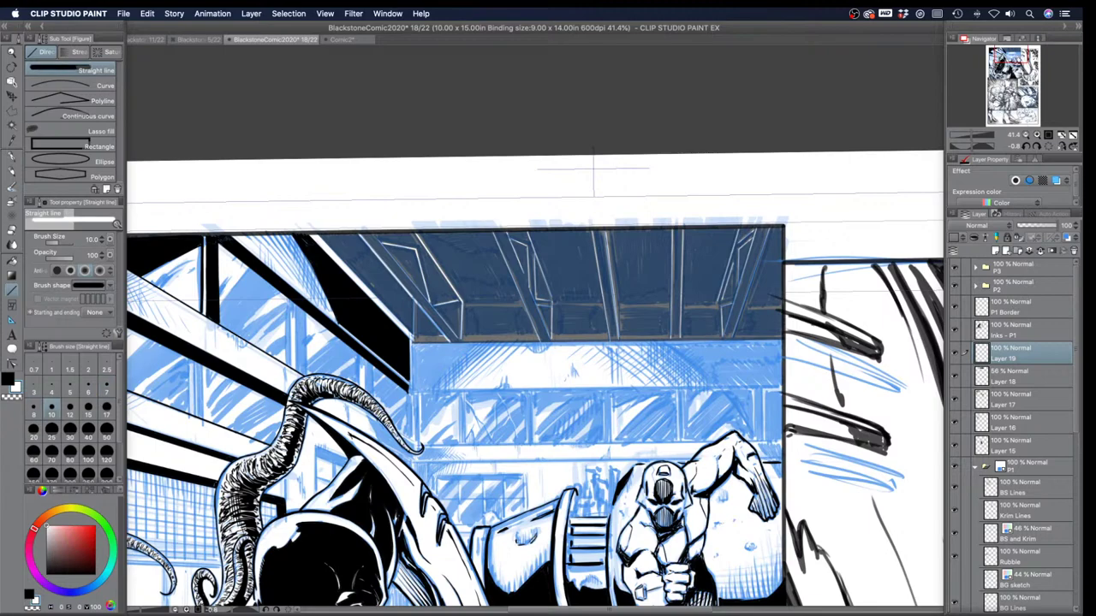
left_click_drag(781, 305, 416, 304)
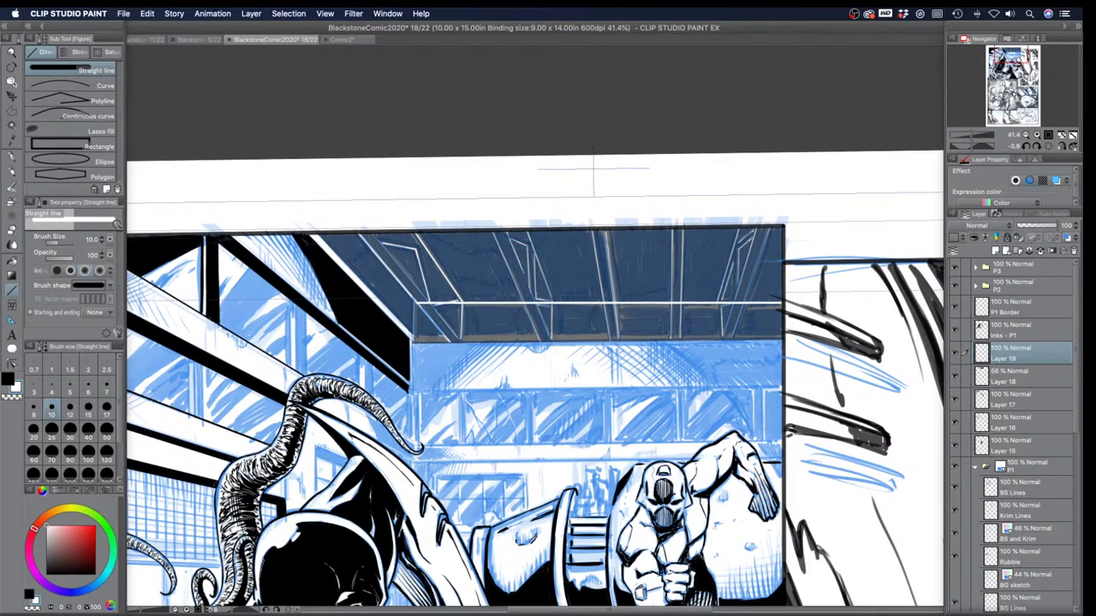
key("super+z")
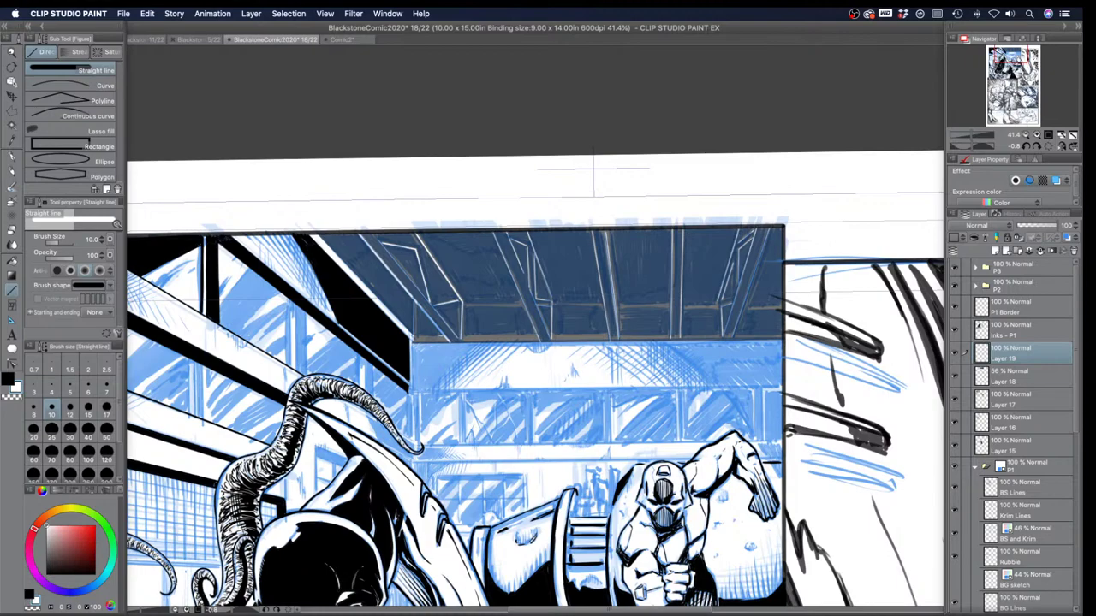
left_click_drag(783, 305, 417, 307)
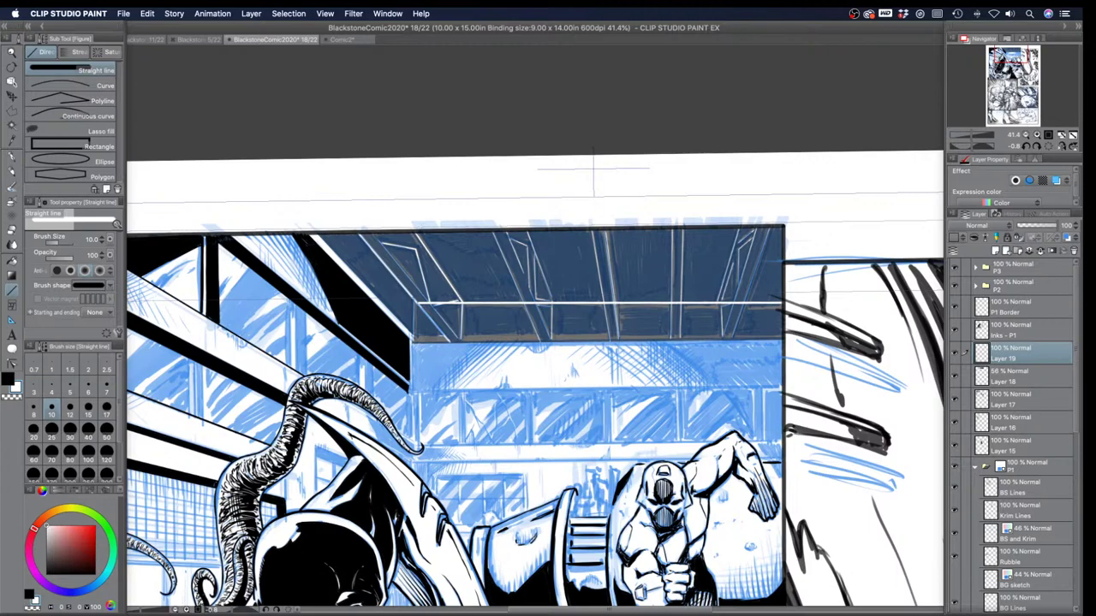
key("bracketright")
key("bracketright")
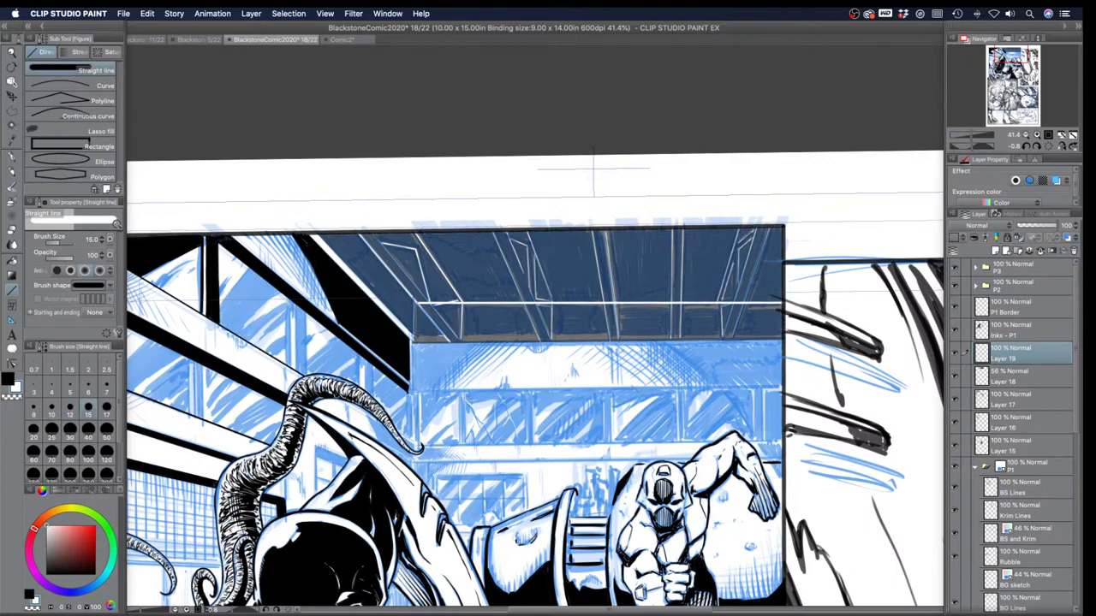
left_click_drag(783, 336, 415, 339)
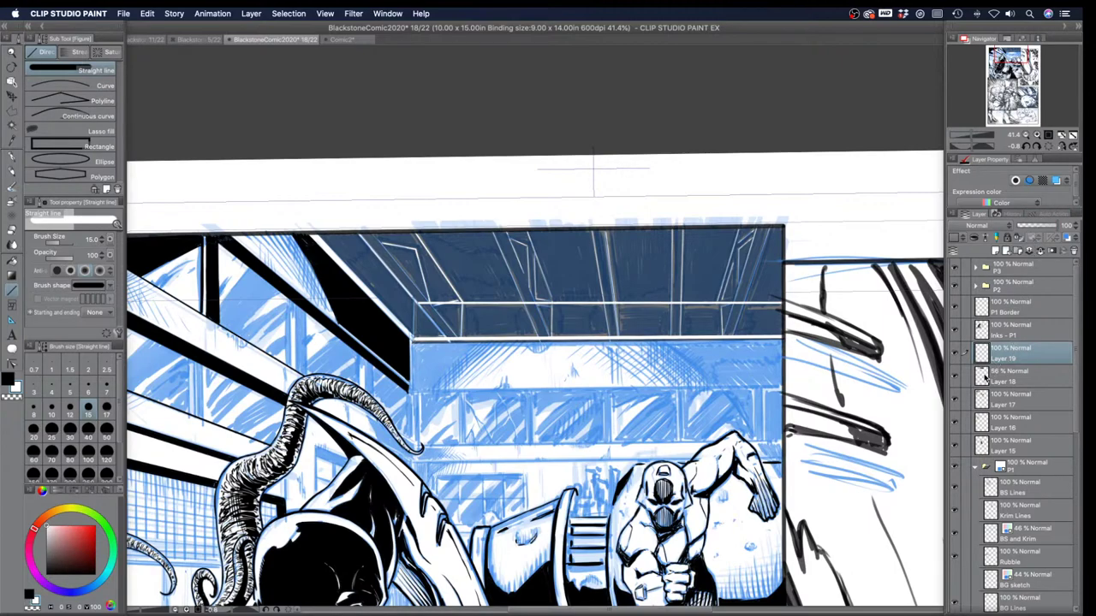
Step: Identify the black ceiling layer, Layer 18, by toggling its visibility, and set its opacity back to 100%
left_click(956, 376)
left_click(957, 376)
left_click(999, 374)
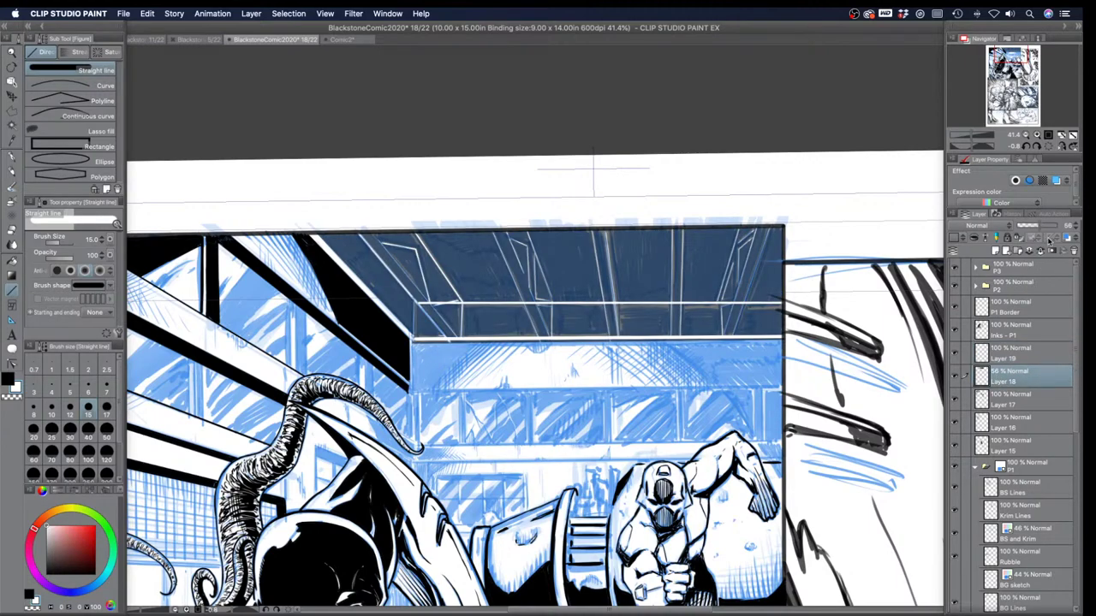
left_click_drag(1052, 225, 1070, 225)
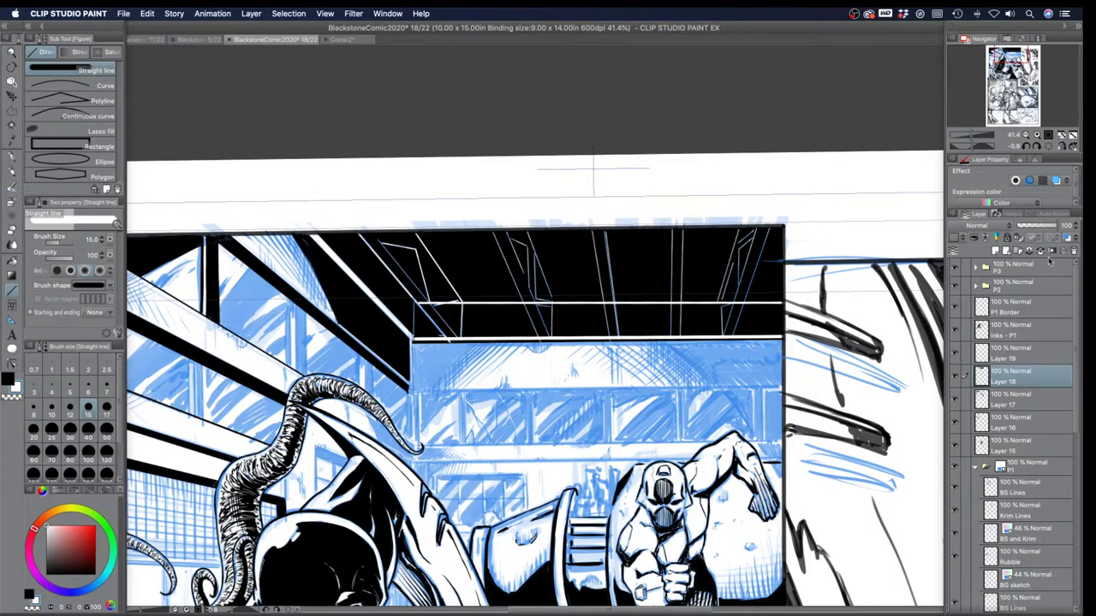
Step: Erase the white horizontal ceiling lines on Layer 19 where the rafters cross them, using the transparent G-pen at size 17
left_click(956, 355)
left_click(955, 354)
left_click(964, 357)
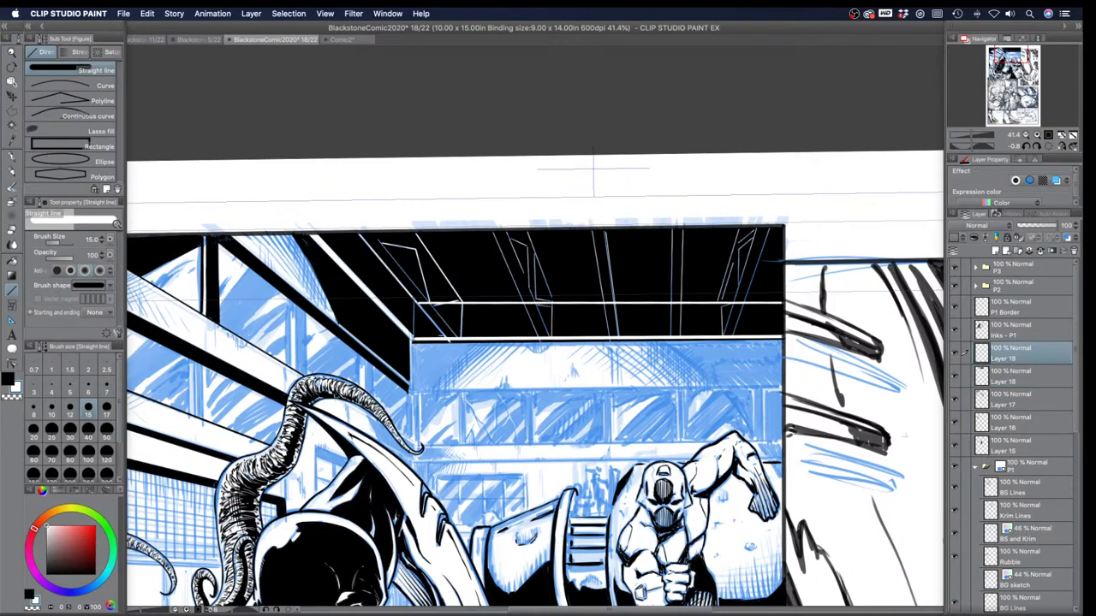
left_click(11, 158)
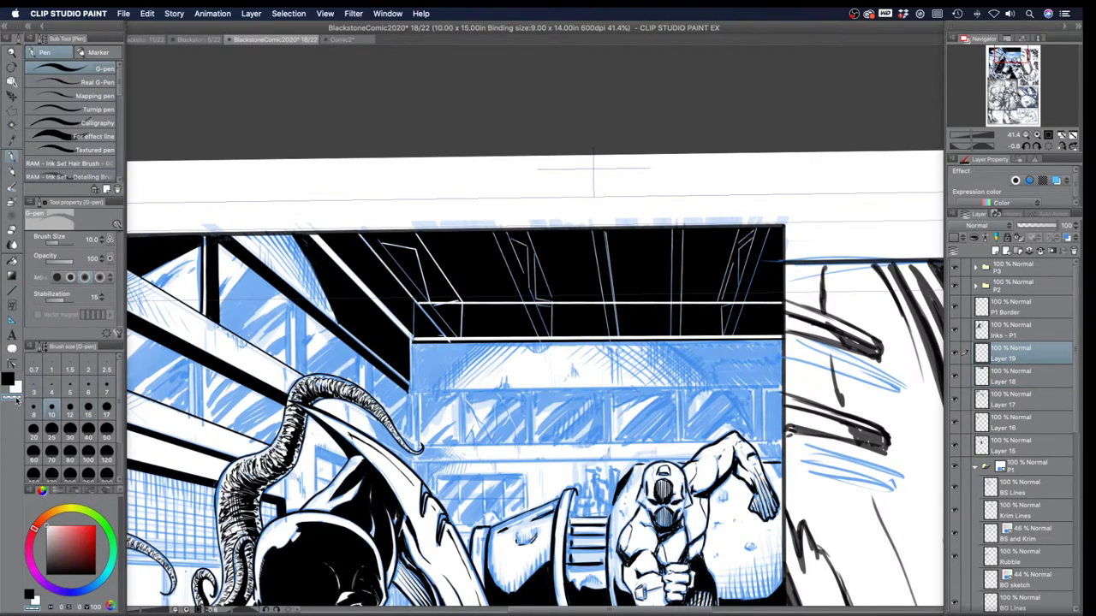
left_click(106, 409)
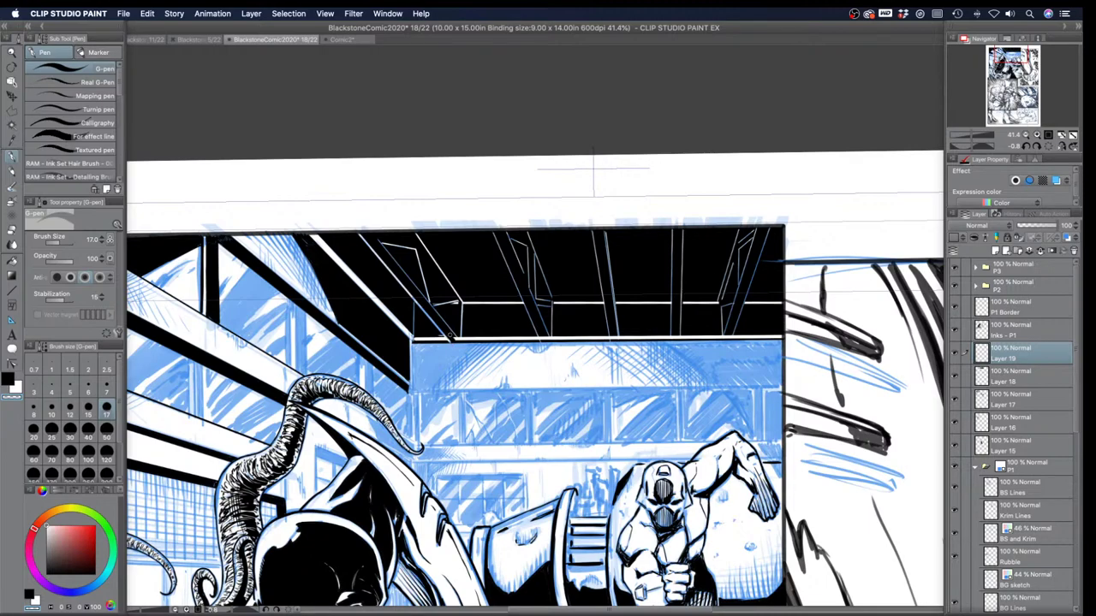
left_click_drag(455, 338, 460, 341)
left_click_drag(540, 336, 618, 333)
left_click_drag(724, 342, 733, 327)
Step: Check the Inks - P1 and P1 Border layers by toggling their visibility, and add a new layer directly above Layer 18
left_click(956, 329)
left_click(956, 328)
left_click(957, 308)
left_click(956, 308)
left_click(1009, 377)
left_click(995, 250)
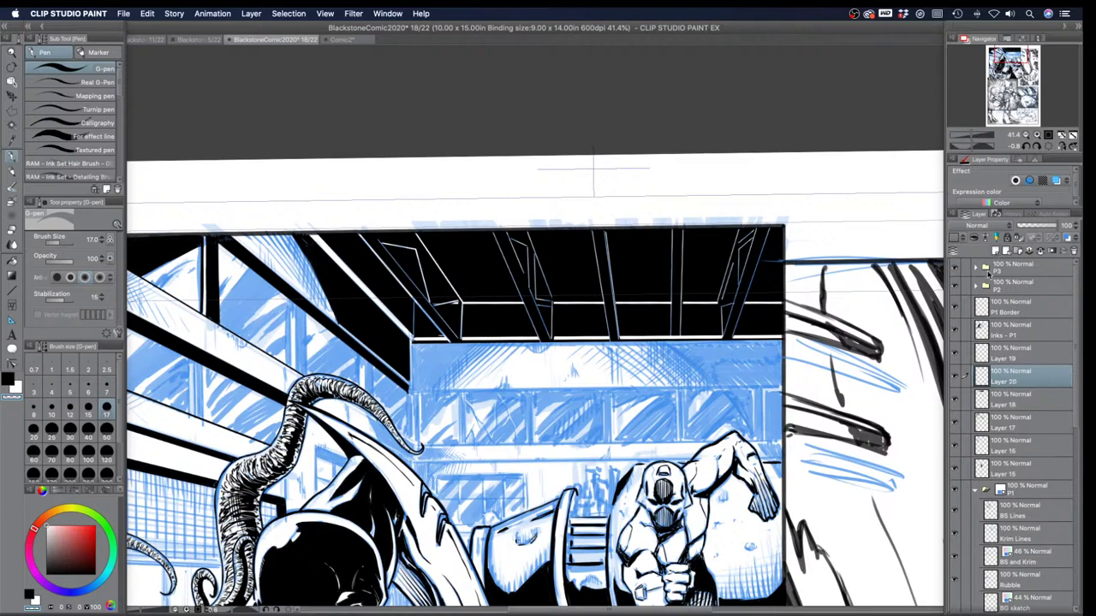
Step: Outline the wall section left of the back wall's arched window in black with a reduced G-pen size
key("c")
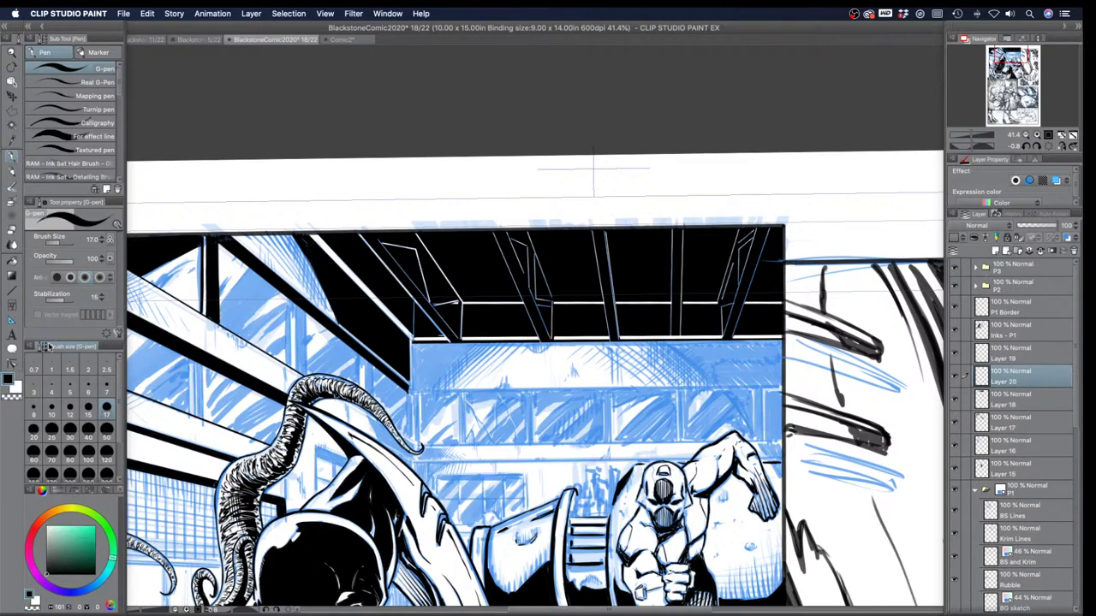
key("[")
key("bracketleft")
key("bracketleft")
key("bracketleft")
mouse_move(448, 369)
left_mouse_down()
mouse_move(432, 388)
mouse_move(409, 391)
mouse_move(412, 347)
mouse_move(413, 360)
left_mouse_up()
key("bracketright")
key("bracketright")
mouse_move(412, 367)
left_mouse_down()
mouse_move(412, 346)
mouse_move(481, 343)
left_mouse_up()
Step: Outline the wall section right of the arched window with the G-pen at size 15, and fill the wall on both sides with black
key("bracketright")
left_click_drag(662, 340, 720, 388)
mouse_move(668, 342)
left_mouse_down()
mouse_move(781, 343)
mouse_move(780, 384)
mouse_move(719, 385)
left_mouse_up()
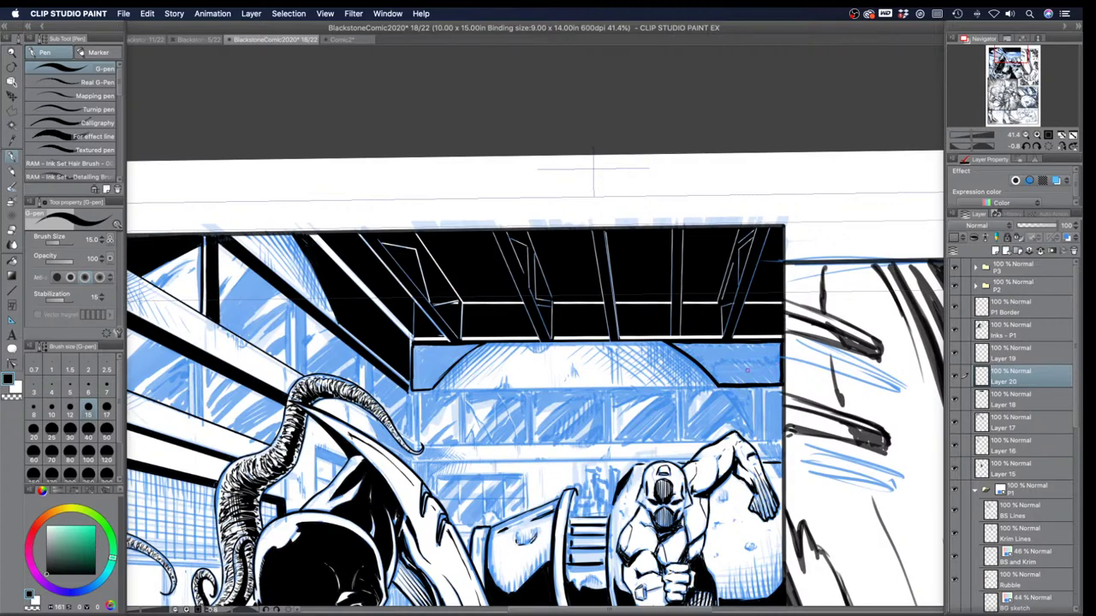
key("g")
left_click(736, 364)
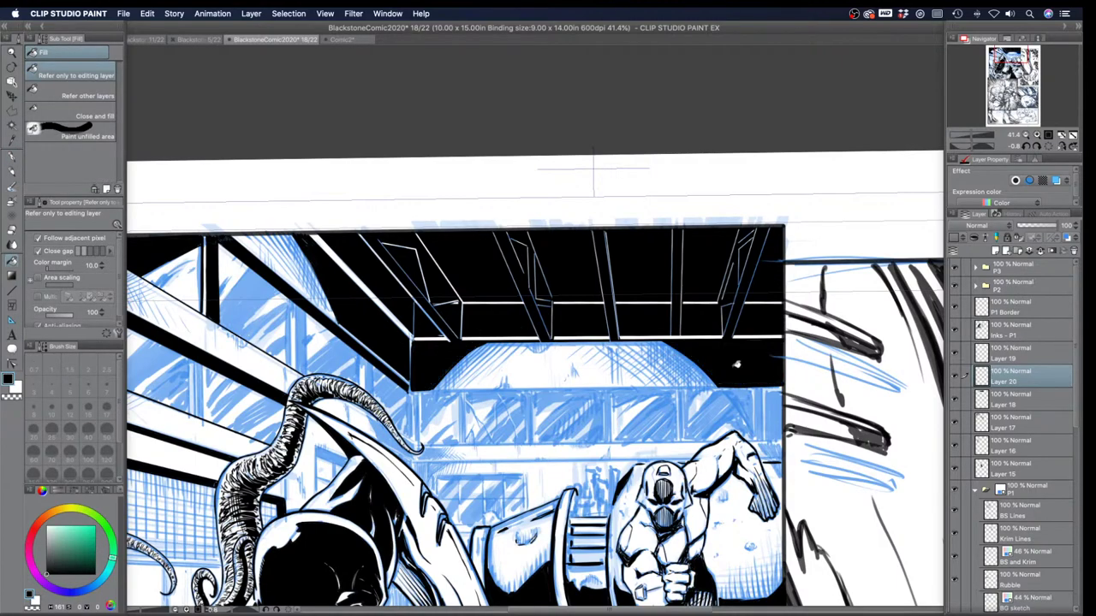
Step: Examine the whole first panel at a reduced zoom to judge the inked ceiling and background against the figures
left_click(12, 53)
left_click(396, 248)
mouse_move(399, 247)
left_mouse_down()
mouse_move(339, 340)
mouse_move(393, 264)
left_mouse_up()
left_click_drag(448, 236, 480, 264)
left_click_drag(363, 270, 380, 261)
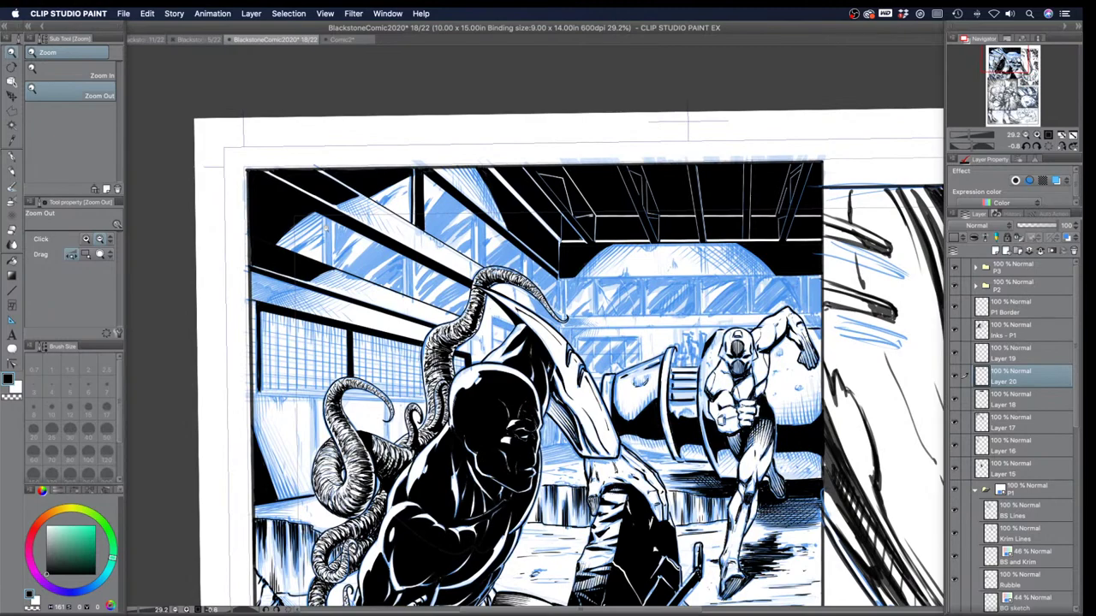
left_click(13, 157)
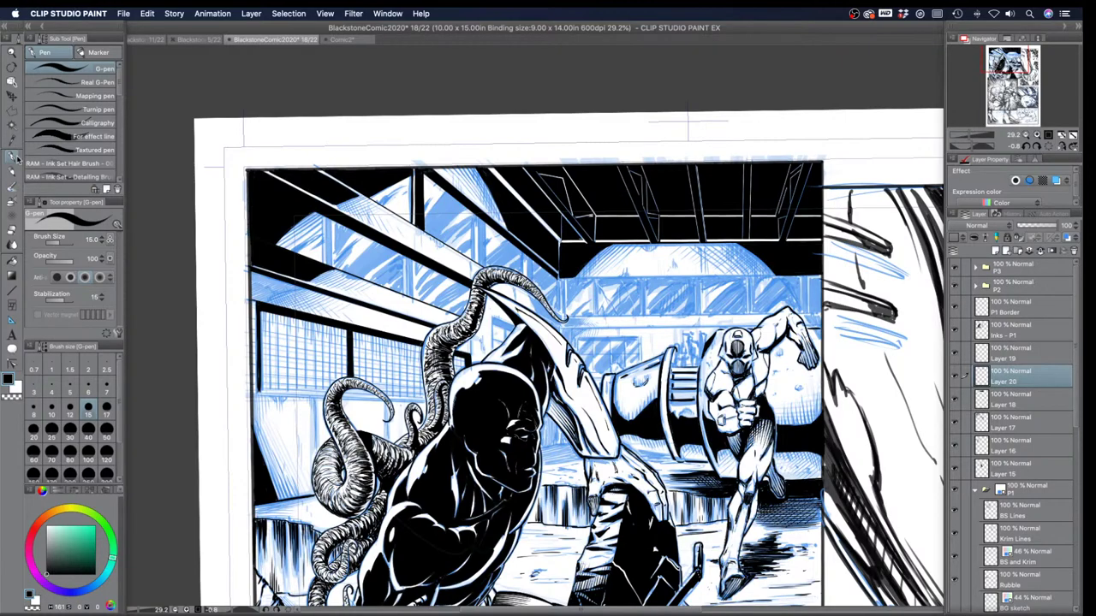
left_click_drag(419, 399, 414, 347)
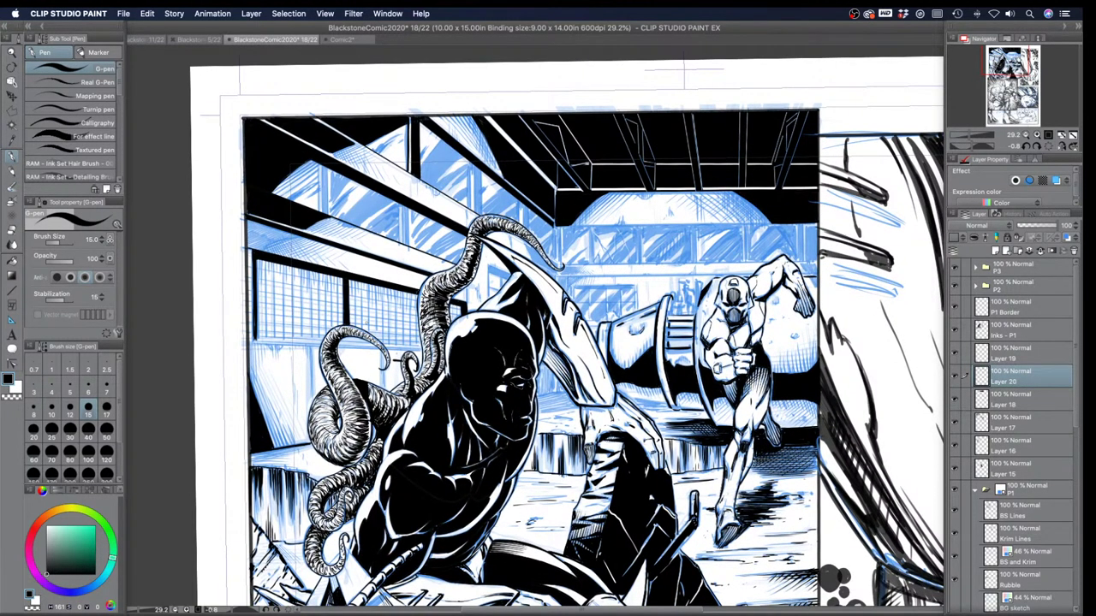
left_click(11, 53)
left_click(51, 86)
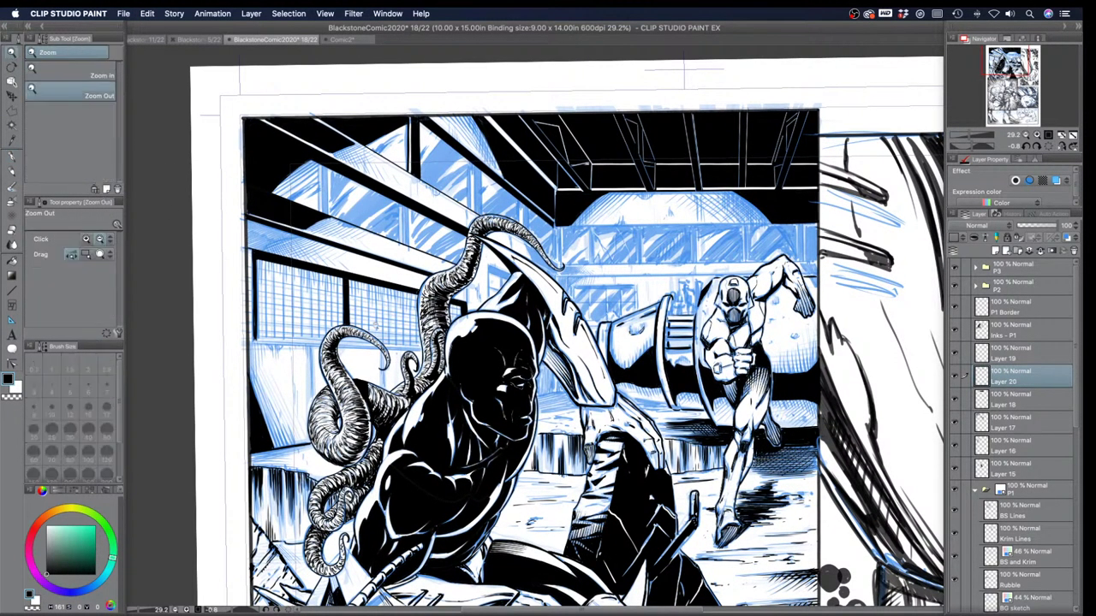
left_click_drag(366, 331, 317, 331)
left_click_drag(367, 382, 379, 334)
mouse_move(372, 375)
left_mouse_down()
mouse_move(395, 375)
mouse_move(368, 381)
left_mouse_up()
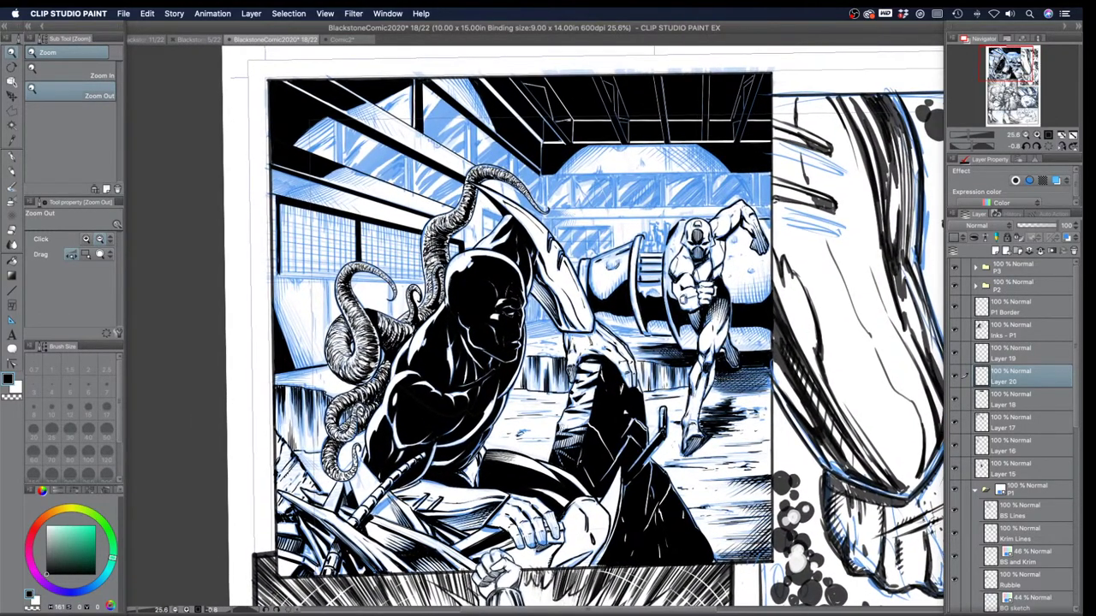